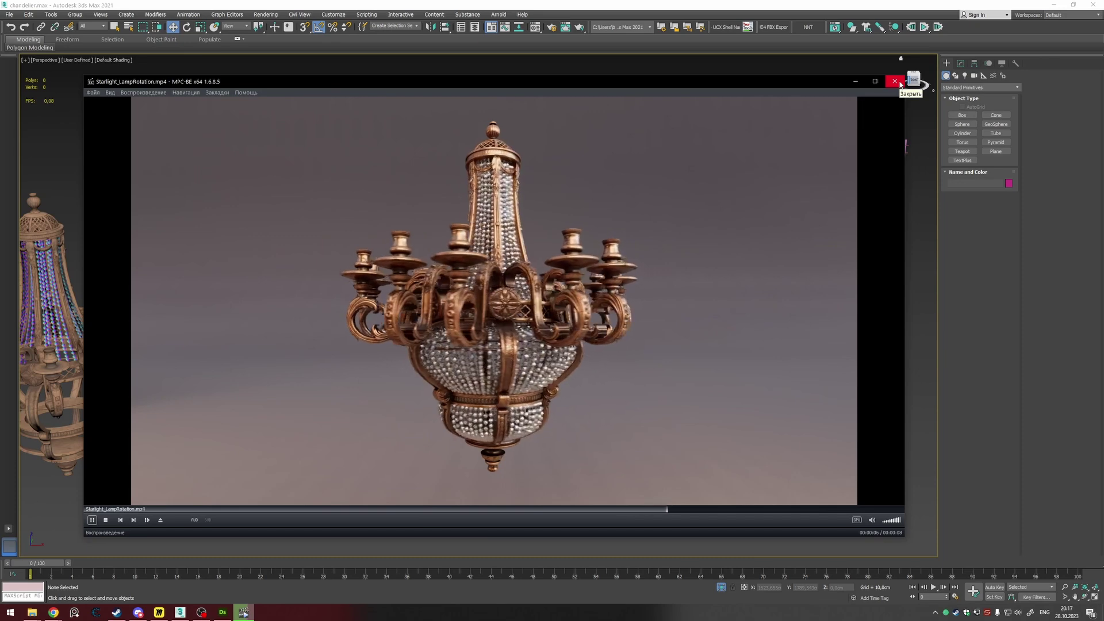
# Step: Close the turntable video of the lamp and select the complete chandelier in the middle of the scene
pyautogui.click(899, 83)
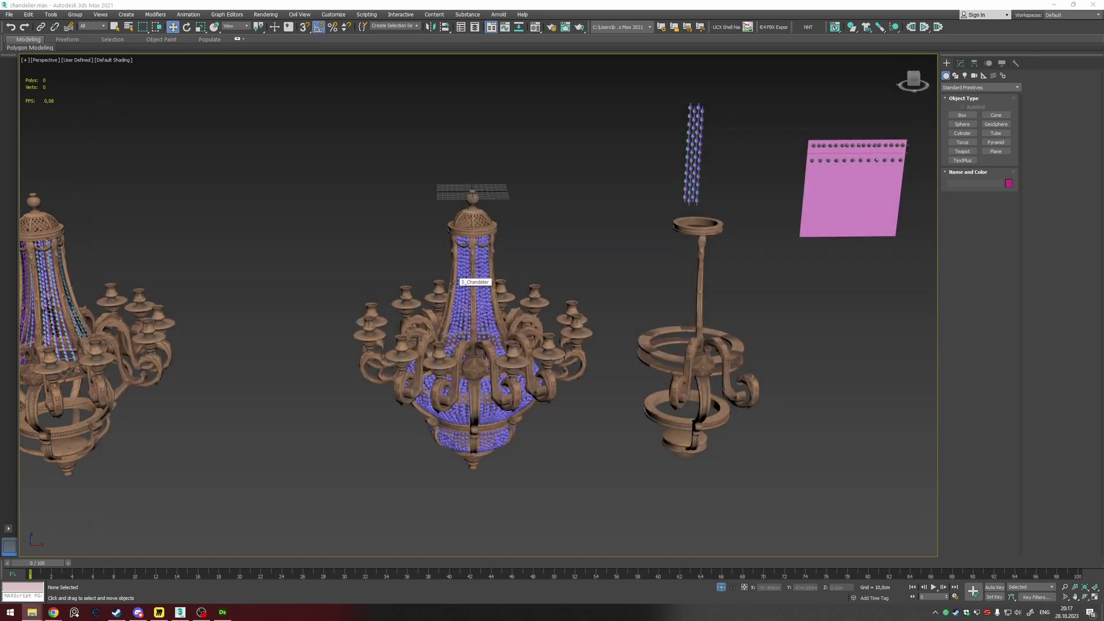
pyautogui.click(222, 613)
pyautogui.click(179, 612)
pyautogui.moveTo(657, 285); pyautogui.dragTo(580, 320, button='middle')
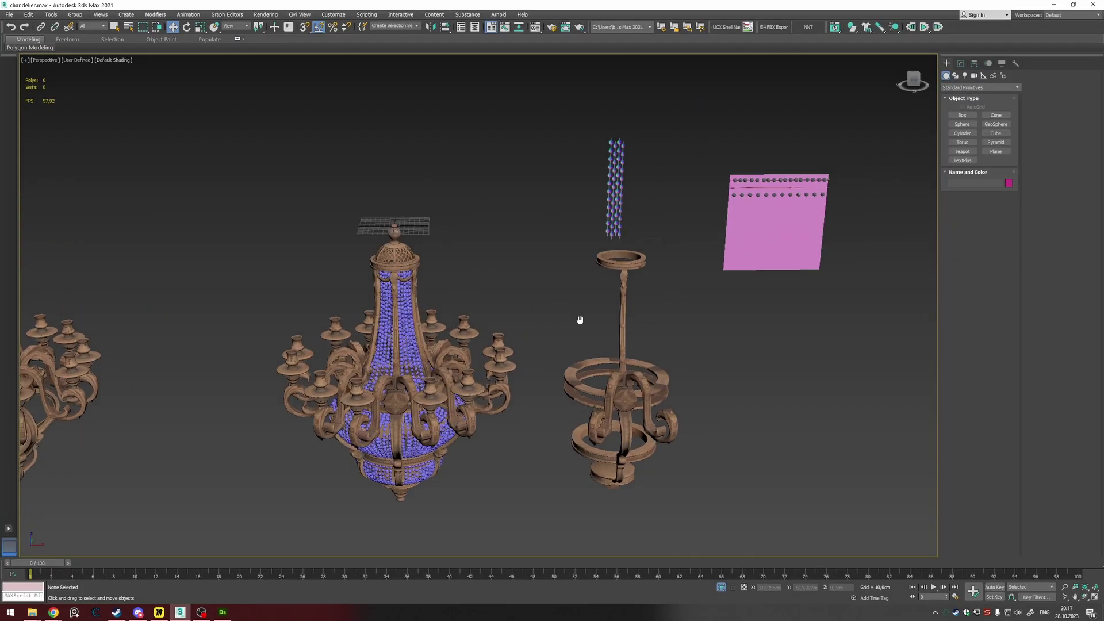
pyautogui.scroll(5, 550, 289)
pyautogui.click(424, 295)
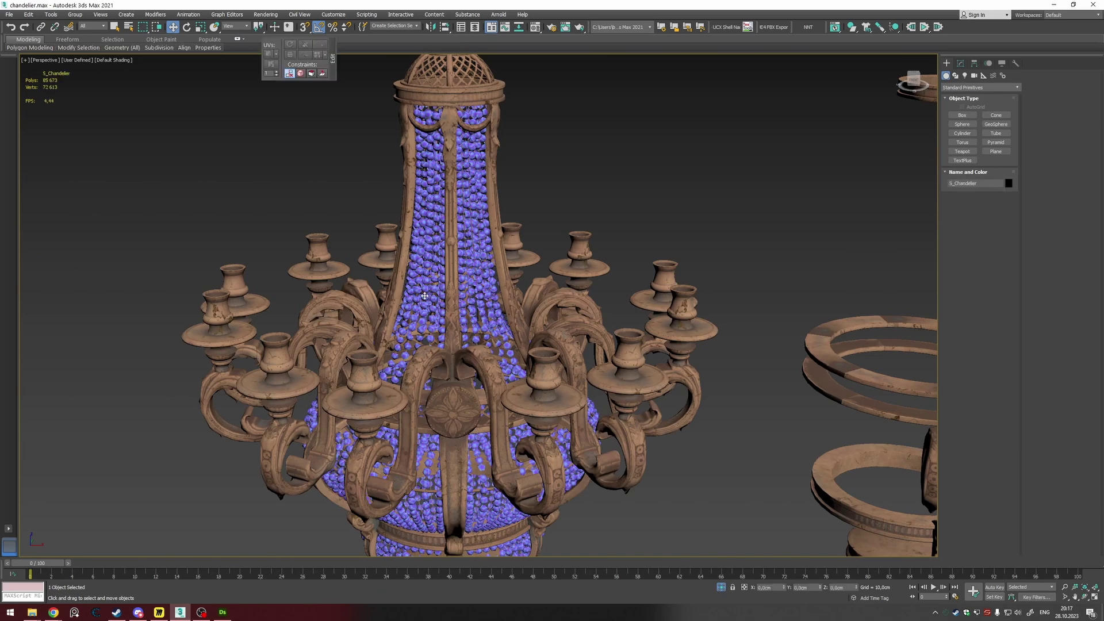
# Step: Examine the complete chandelier from its domed crown and upper bead strands down to the lower beaded bowl
pyautogui.moveTo(495, 299); pyautogui.dragTo(530, 346, button='middle')
pyautogui.scroll(3, 483, 293)
pyautogui.scroll(-3, 483, 291)
pyautogui.moveTo(482, 288); pyautogui.dragTo(413, 273, button='middle')
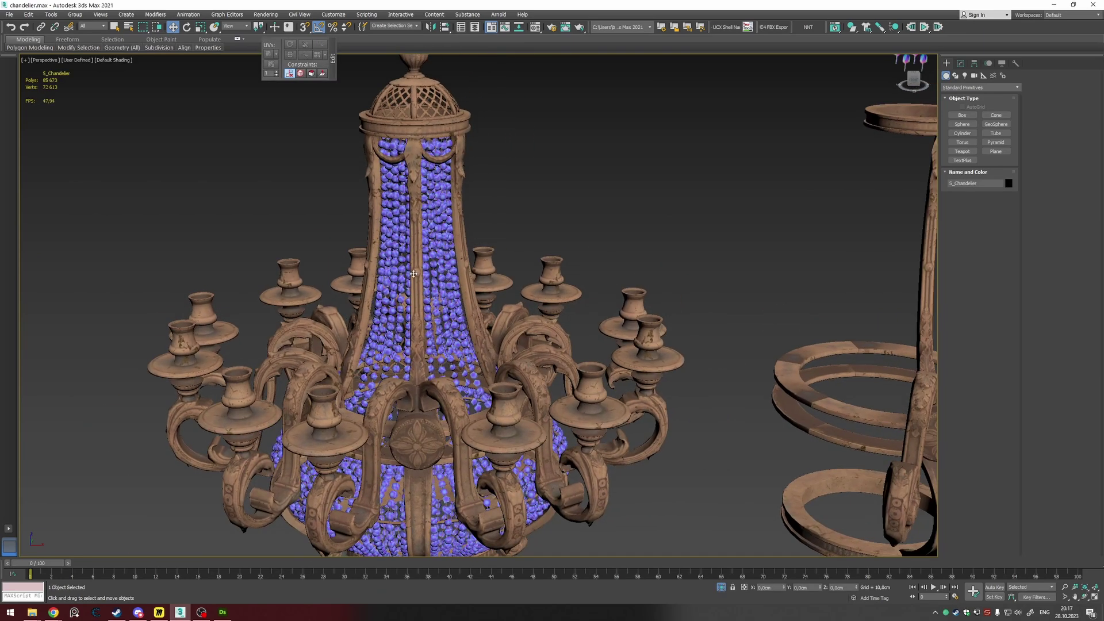
pyautogui.scroll(2, 414, 274)
pyautogui.scroll(-3, 548, 294)
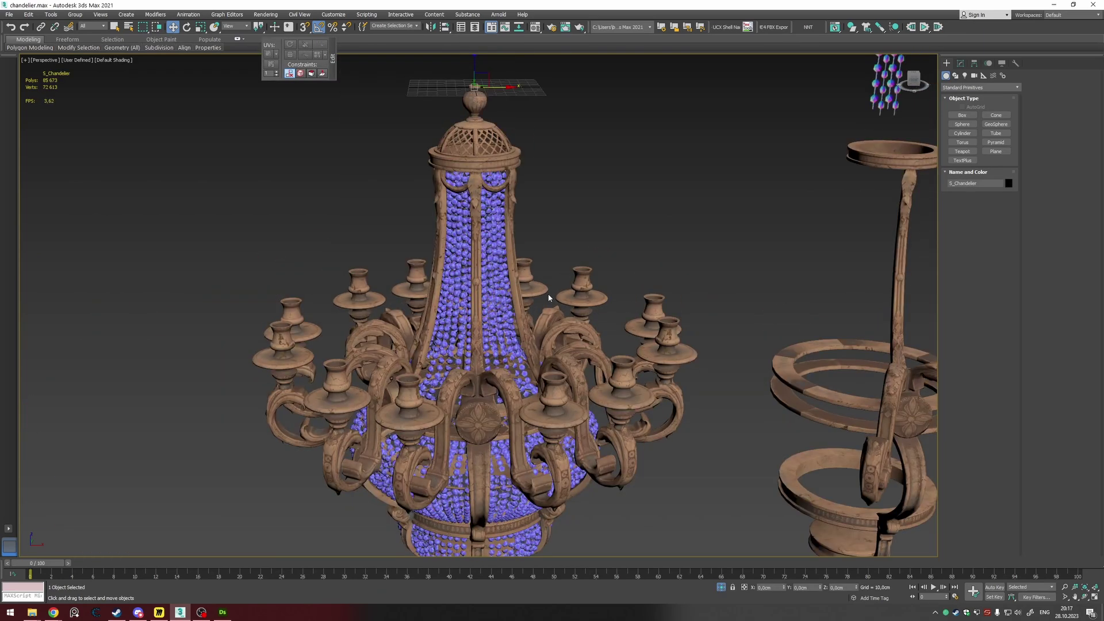
pyautogui.moveTo(548, 294); pyautogui.dragTo(545, 273, button='middle')
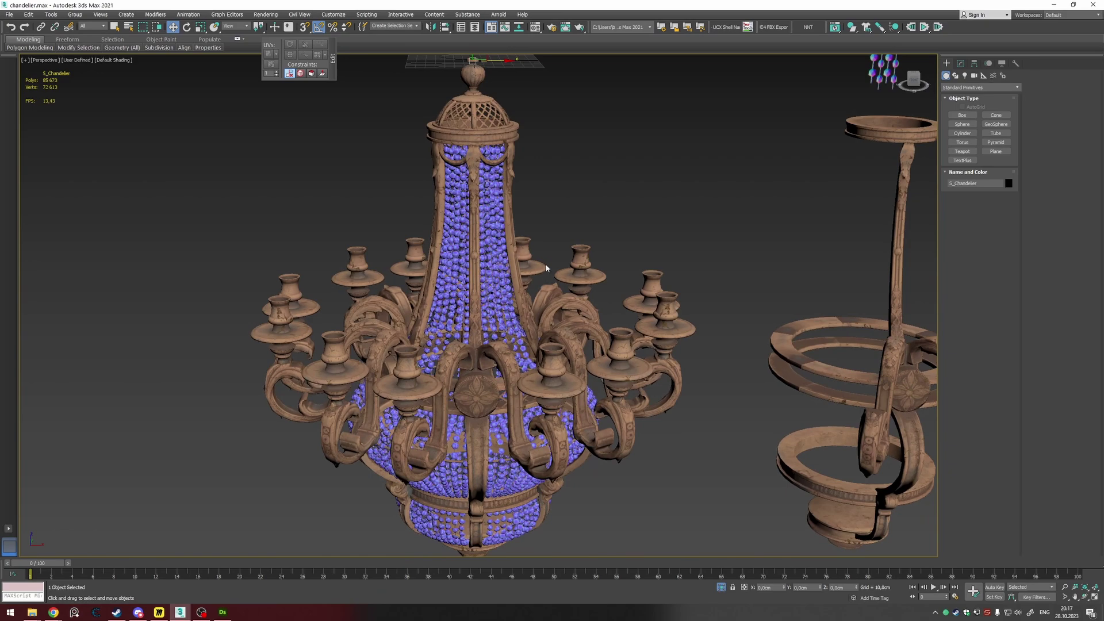
pyautogui.scroll(-3, 557, 238)
pyautogui.moveTo(558, 265); pyautogui.dragTo(500, 230, button='middle')
pyautogui.scroll(2, 492, 322)
pyautogui.scroll(2, 491, 322)
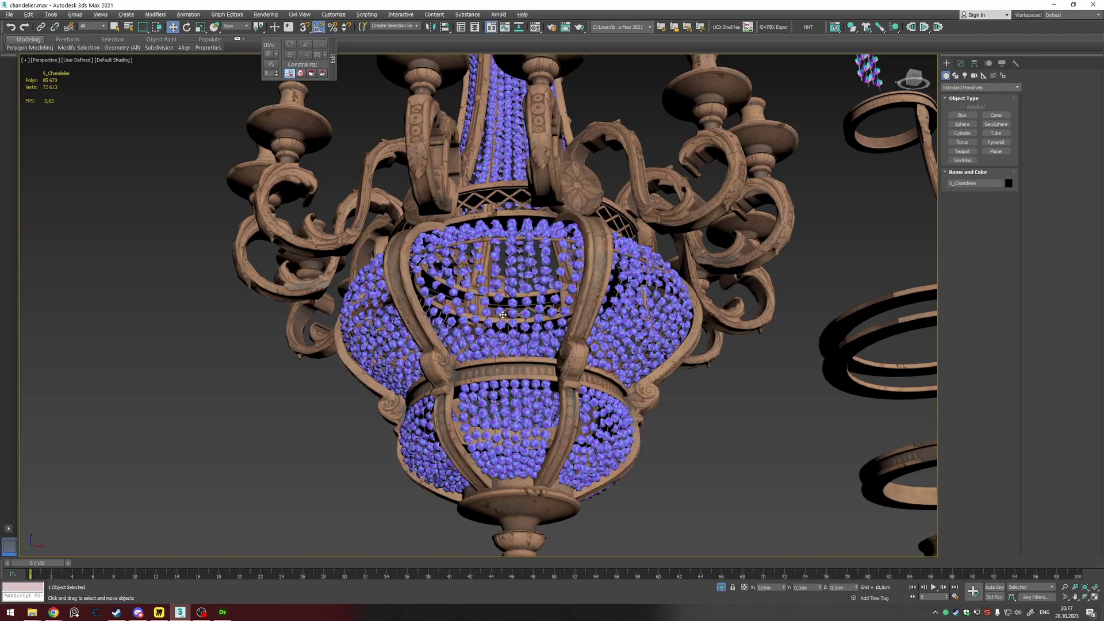
# Step: Inspect the faceted crystal strands between the ribs of the chandelier's tall upper section at close range
pyautogui.keyDown('alt'); pyautogui.moveTo(492, 322); pyautogui.dragTo(500, 378, button='middle'); pyautogui.keyUp('alt')
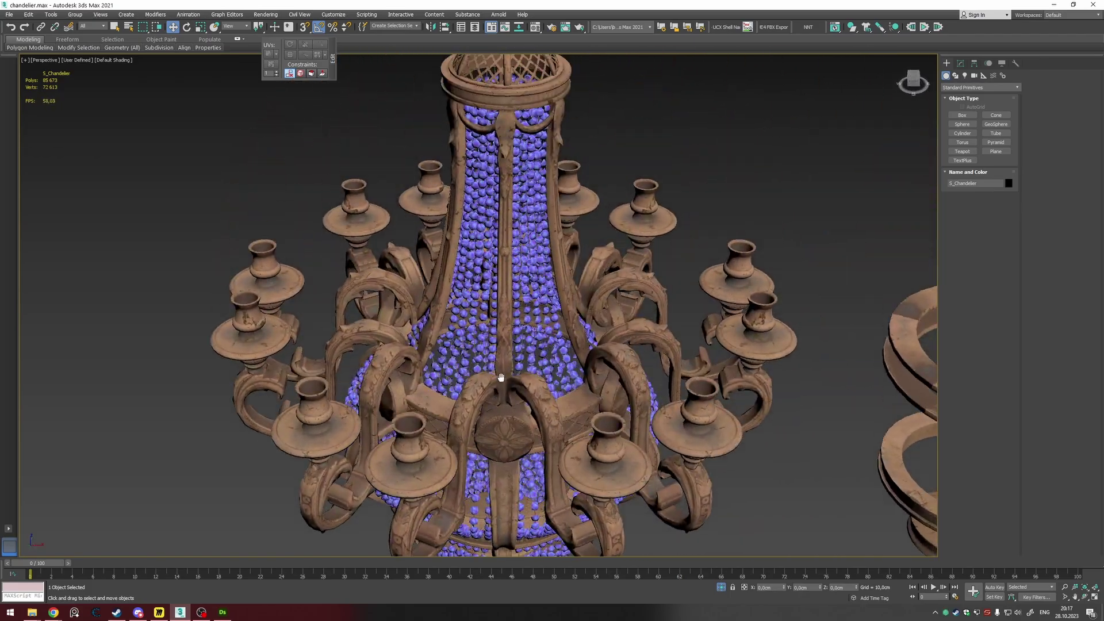
pyautogui.keyDown('alt'); pyautogui.moveTo(533, 299); pyautogui.dragTo(504, 277, button='middle'); pyautogui.keyUp('alt')
pyautogui.scroll(-2, 516, 305)
pyautogui.scroll(-3, 505, 278)
pyautogui.scroll(4, 504, 277)
pyautogui.scroll(6, 504, 277)
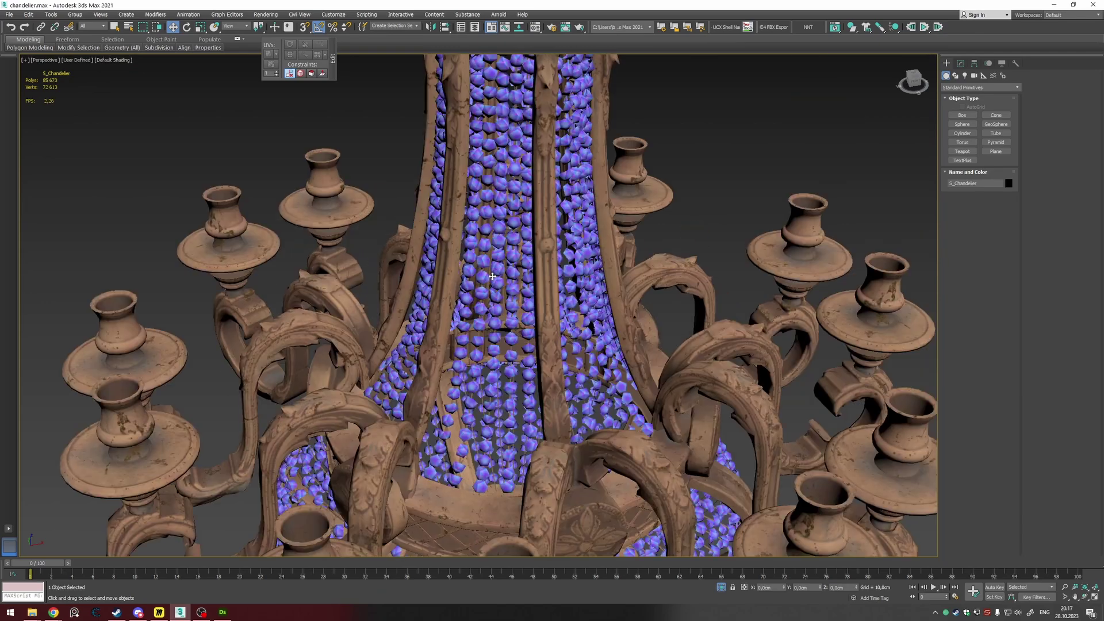
pyautogui.scroll(-2, 514, 294)
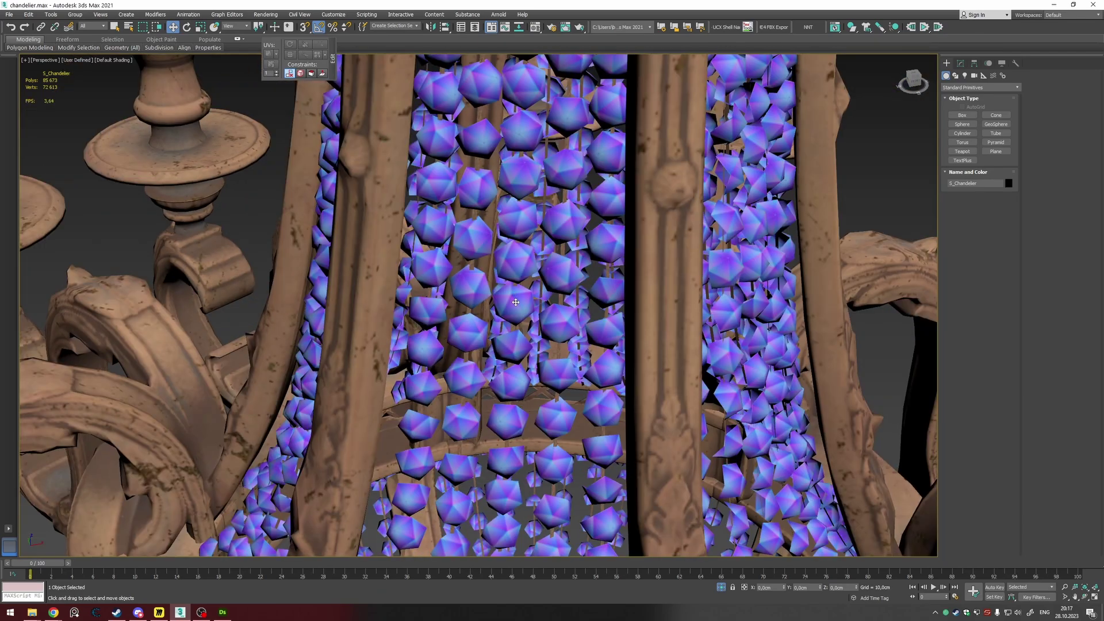
pyautogui.scroll(-2, 516, 297)
pyautogui.scroll(-2, 520, 302)
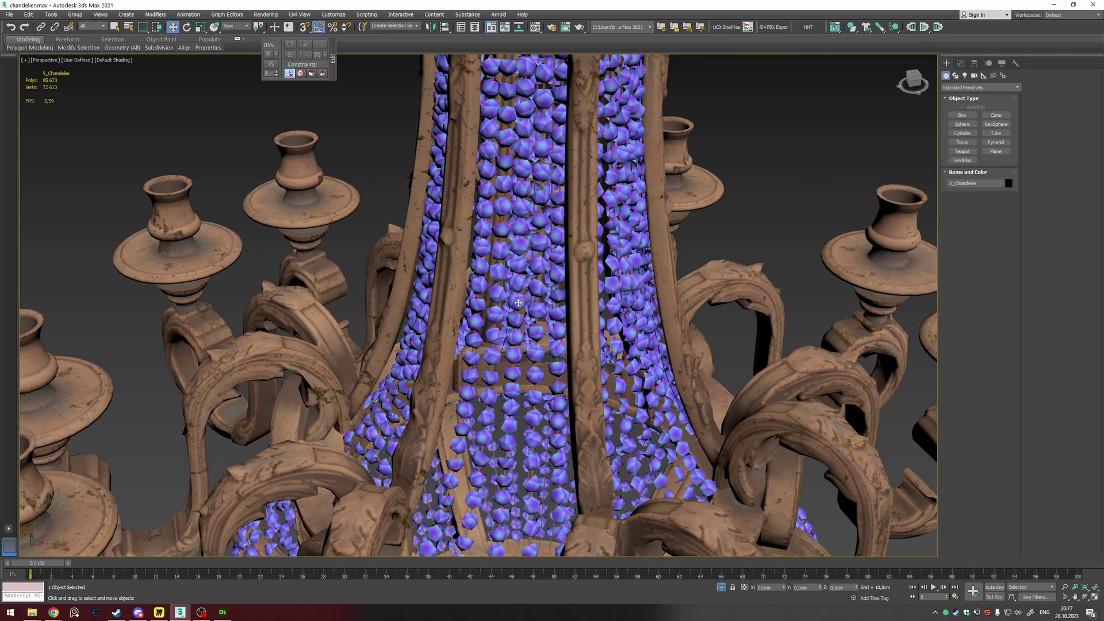
pyautogui.scroll(2, 518, 301)
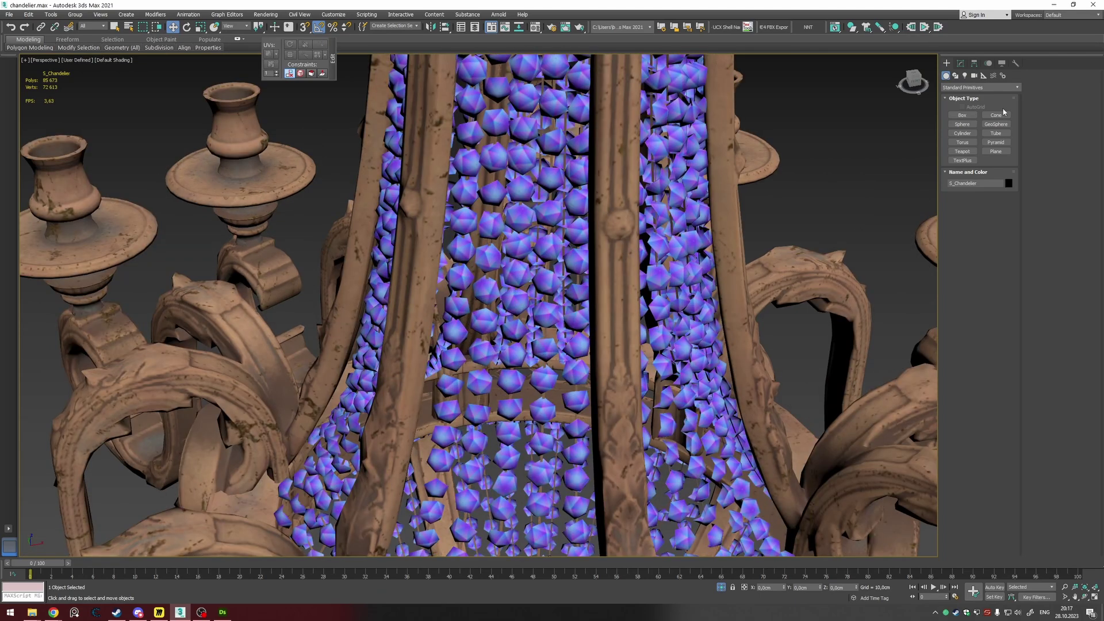
pyautogui.scroll(-4, 536, 320)
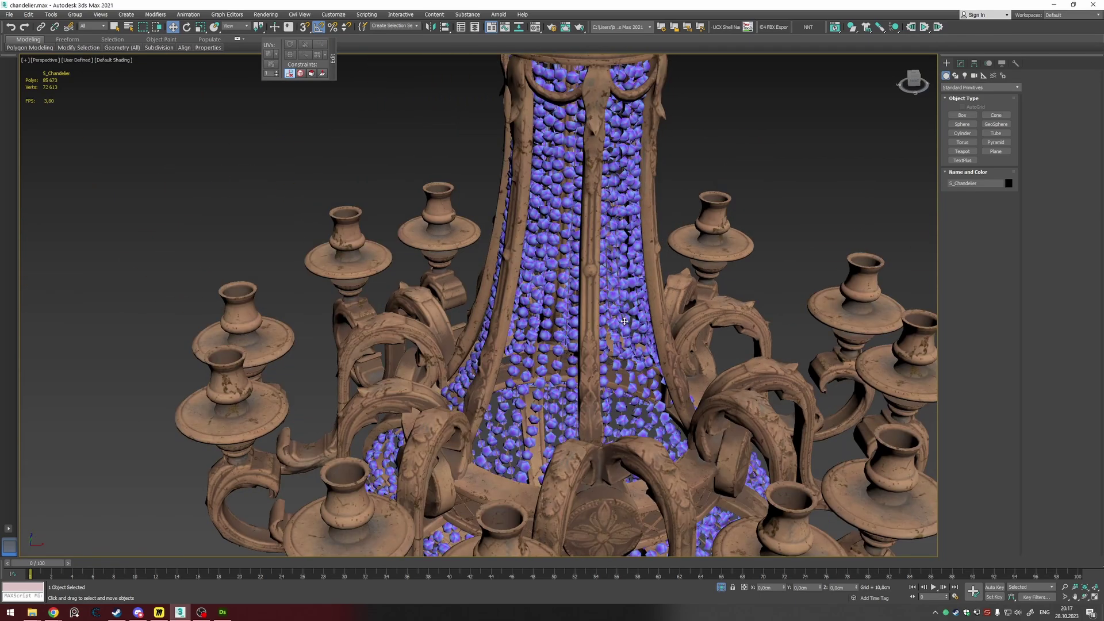
# Step: Select the pink bake plane that stands beside the chandelier parts
pyautogui.scroll(-4, 517, 376)
pyautogui.moveTo(567, 357); pyautogui.dragTo(637, 317, button='middle')
pyautogui.scroll(-3, 653, 319)
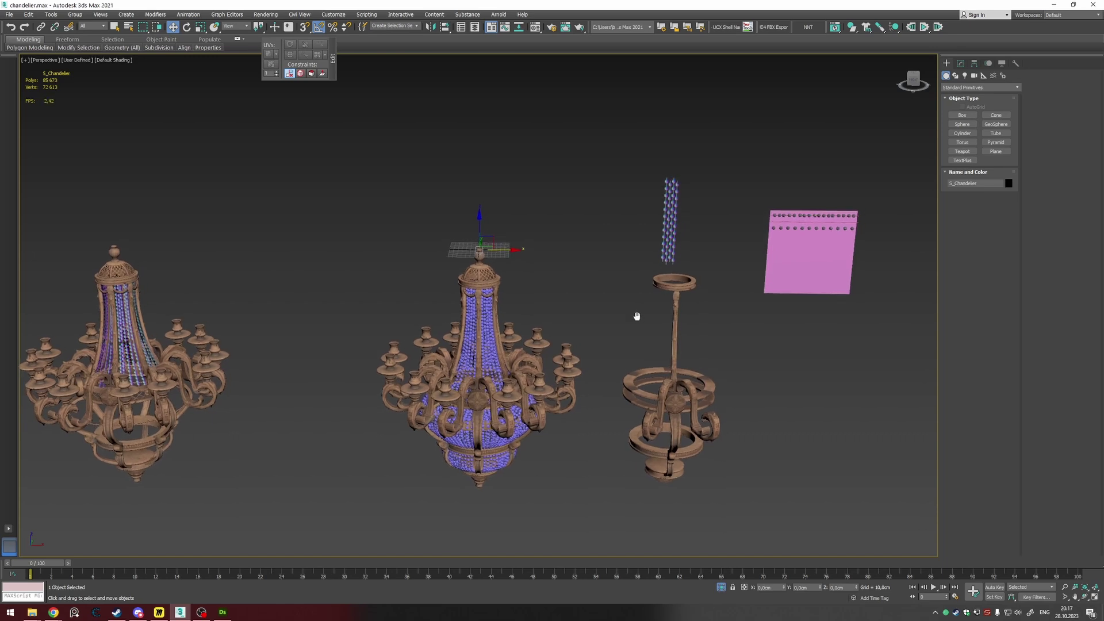
pyautogui.moveTo(787, 256); pyautogui.dragTo(636, 291, button='middle')
pyautogui.scroll(2, 696, 289)
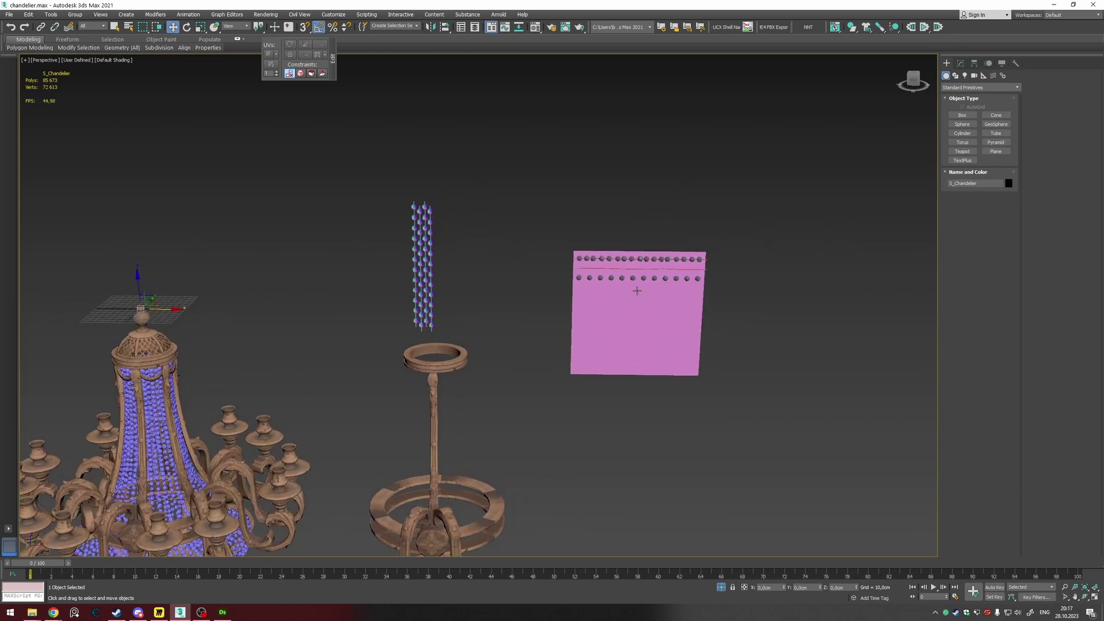
pyautogui.scroll(2, 636, 290)
pyautogui.click(637, 290)
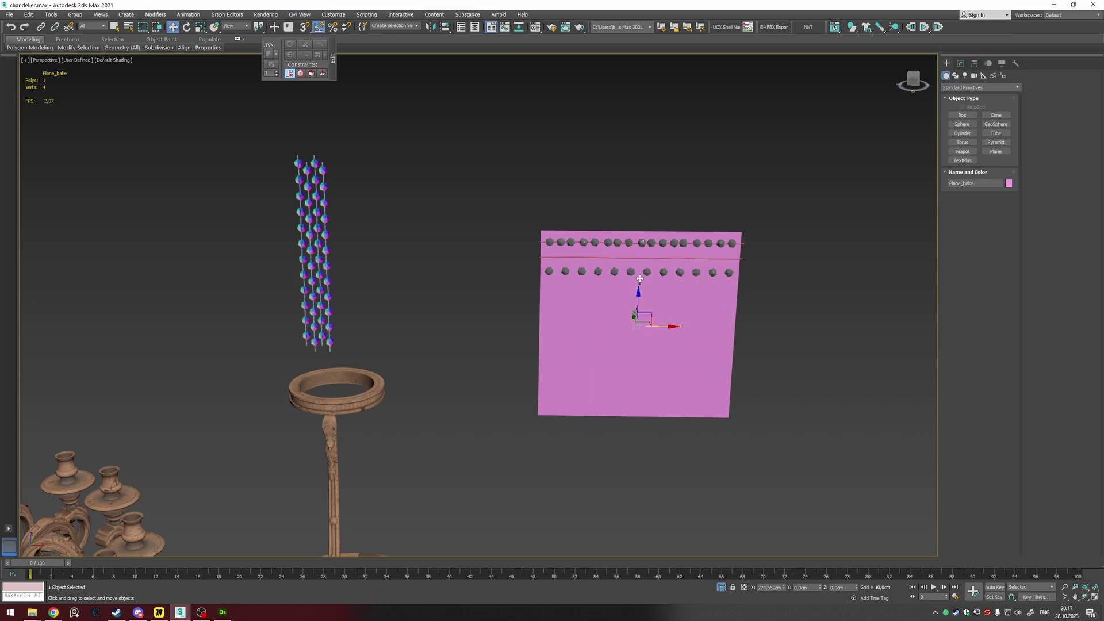
# Step: Examine the rows of crystals and the thread laid out along the bake plane's upper edge, with nothing selected
pyautogui.moveTo(730, 237); pyautogui.dragTo(665, 229, button='middle')
pyautogui.moveTo(511, 303); pyautogui.dragTo(454, 294, button='middle')
pyautogui.scroll(4, 517, 278)
pyautogui.moveTo(517, 278); pyautogui.dragTo(584, 312, button='middle')
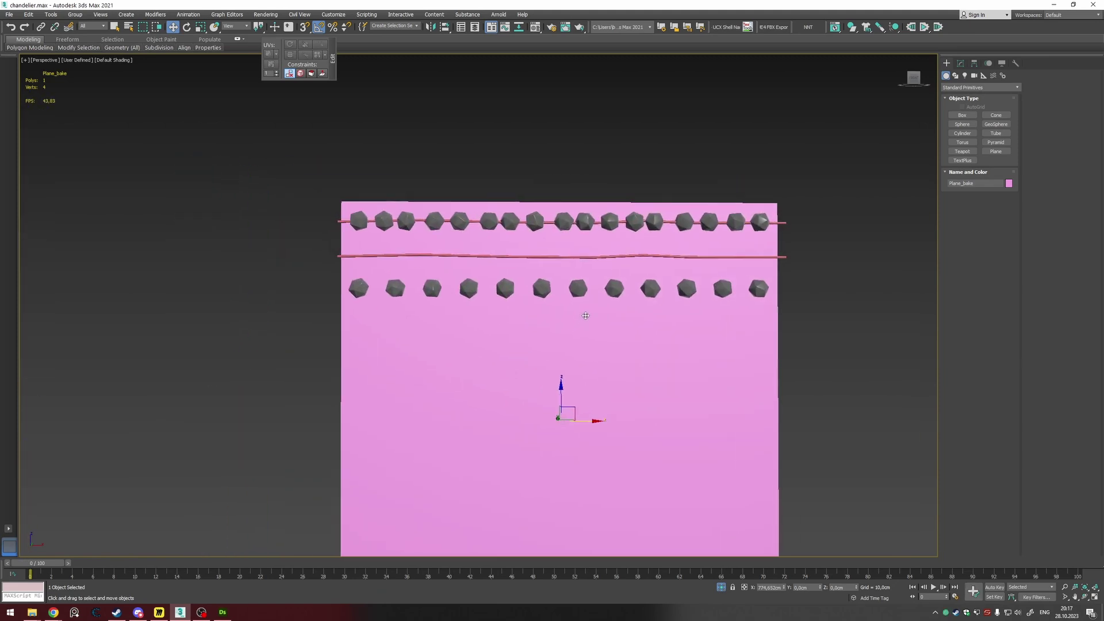
pyautogui.scroll(-3, 584, 313)
pyautogui.click(770, 300)
pyautogui.scroll(3, 528, 280)
pyautogui.scroll(-3, 528, 280)
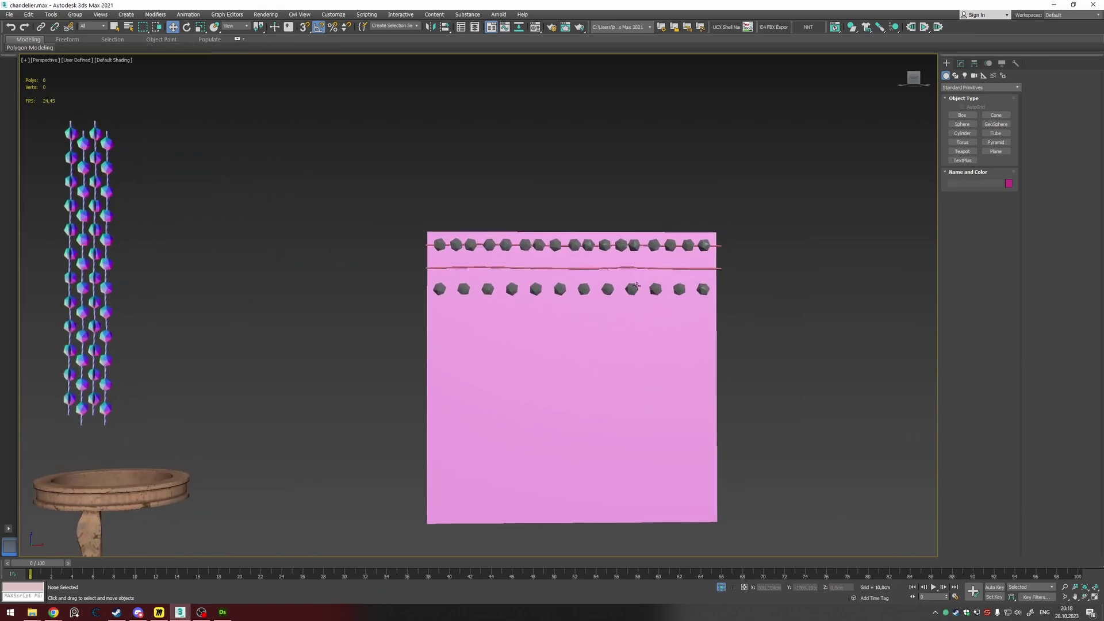
pyautogui.scroll(3, 637, 286)
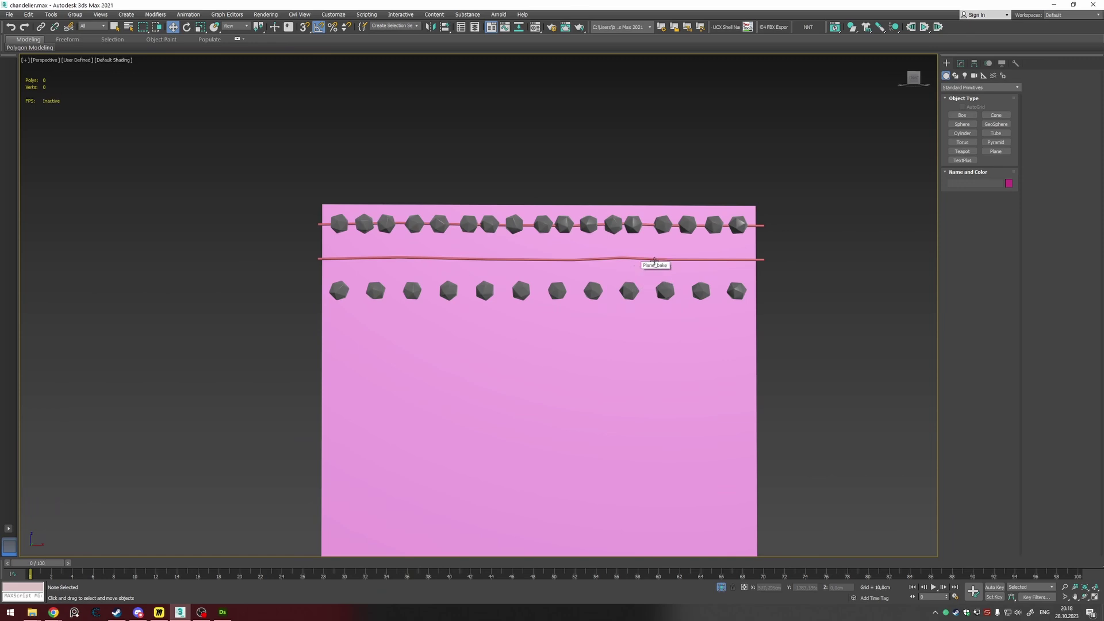
# Step: Select the crystal mesh in front of the bake plane and turn on the edged faces display
pyautogui.click(348, 223)
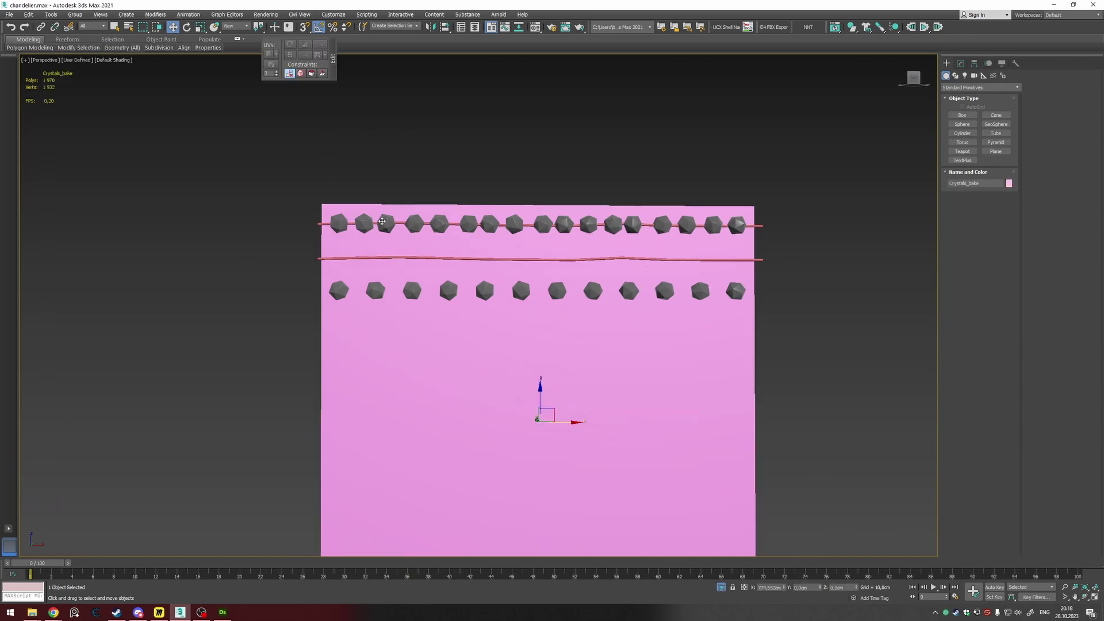
pyautogui.moveTo(356, 230)
pyautogui.keyDown('alt'); pyautogui.mouseDown(button='middle')
pyautogui.moveTo(485, 292)
pyautogui.moveTo(464, 278)
pyautogui.moveTo(493, 276)
pyautogui.mouseUp(button='middle'); pyautogui.keyUp('alt')
pyautogui.scroll(5, 485, 292)
pyautogui.press('F4')
# Step: Examine the wireframe of the strung crystals, the bare thread and the separate crystals on the bake plane
pyautogui.scroll(-3, 493, 284)
pyautogui.scroll(4, 486, 283)
pyautogui.scroll(-3, 485, 283)
pyautogui.scroll(3, 429, 243)
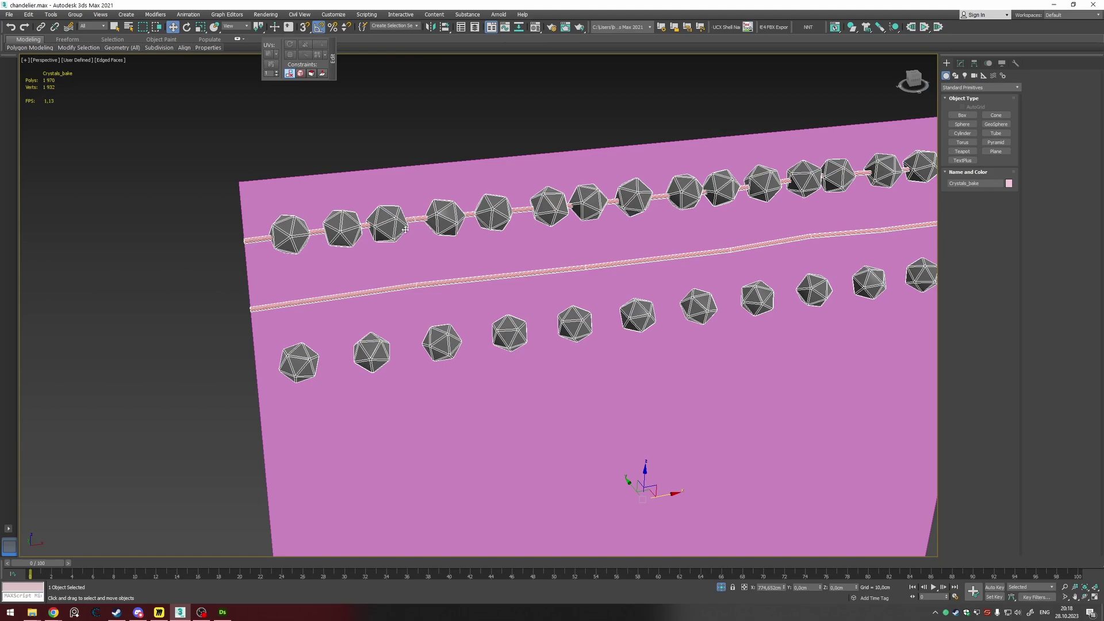
pyautogui.moveTo(404, 229)
pyautogui.keyDown('alt'); pyautogui.mouseDown(button='middle')
pyautogui.moveTo(450, 237)
pyautogui.moveTo(412, 231)
pyautogui.mouseUp(button='middle'); pyautogui.keyUp('alt')
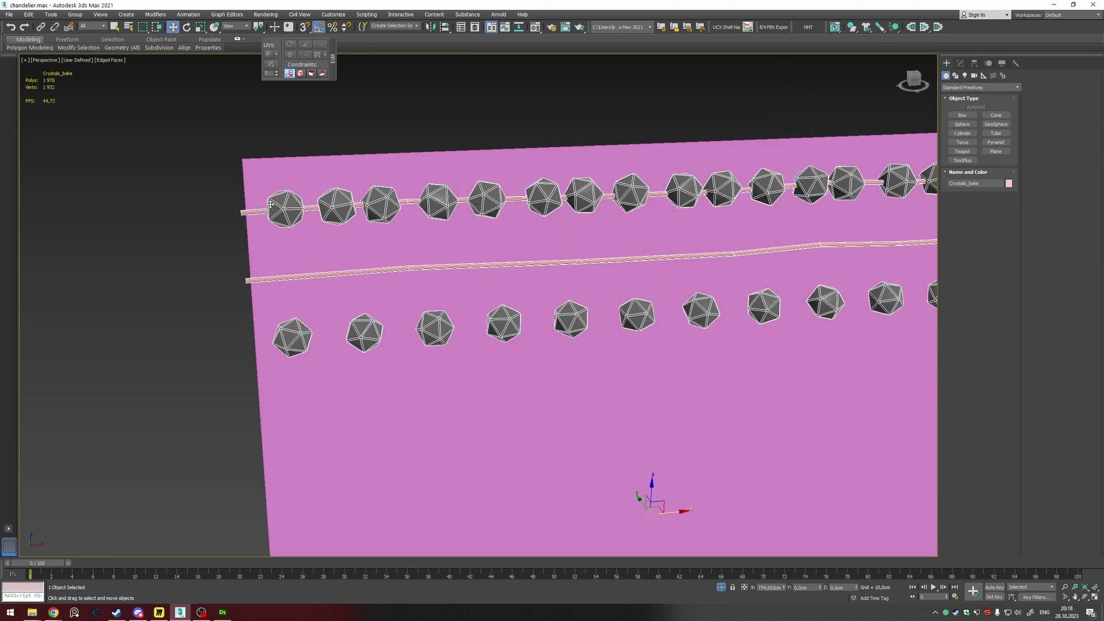
pyautogui.keyDown('alt'); pyautogui.moveTo(550, 252); pyautogui.dragTo(353, 254, button='middle'); pyautogui.keyUp('alt')
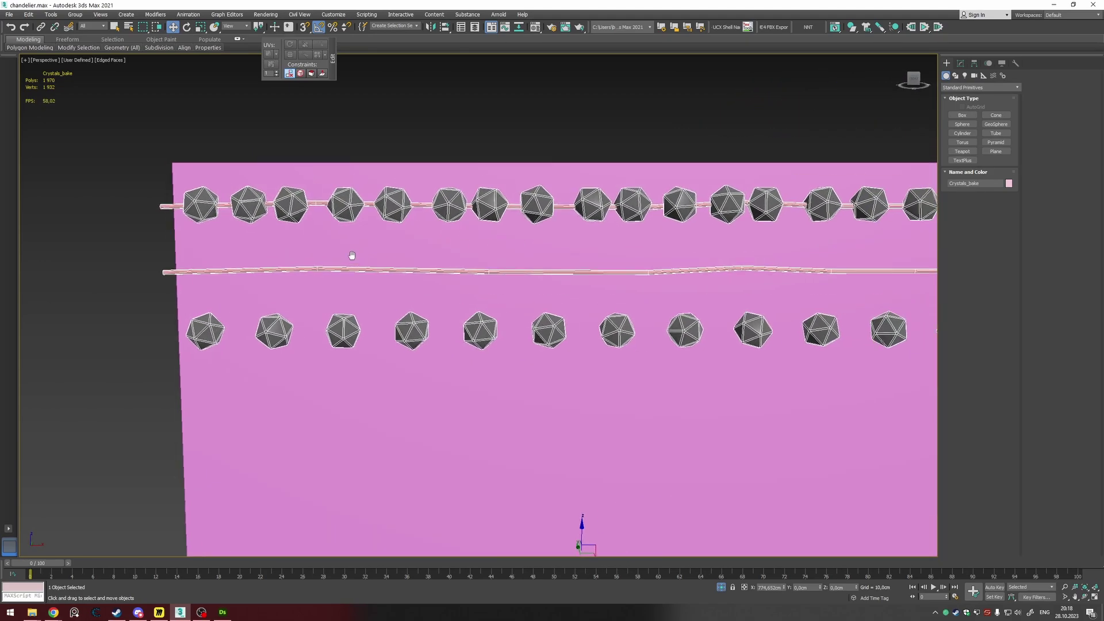
pyautogui.scroll(-2, 426, 233)
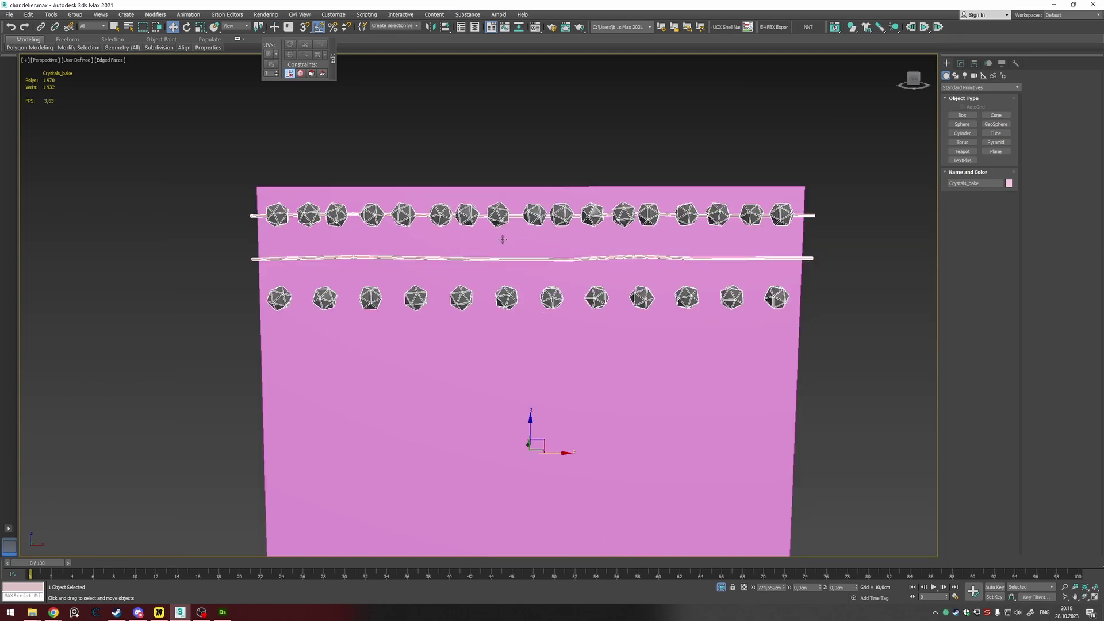
pyautogui.keyDown('alt'); pyautogui.moveTo(502, 239); pyautogui.dragTo(504, 234, button='middle'); pyautogui.keyUp('alt')
pyautogui.scroll(2, 430, 257)
pyautogui.scroll(-2, 431, 258)
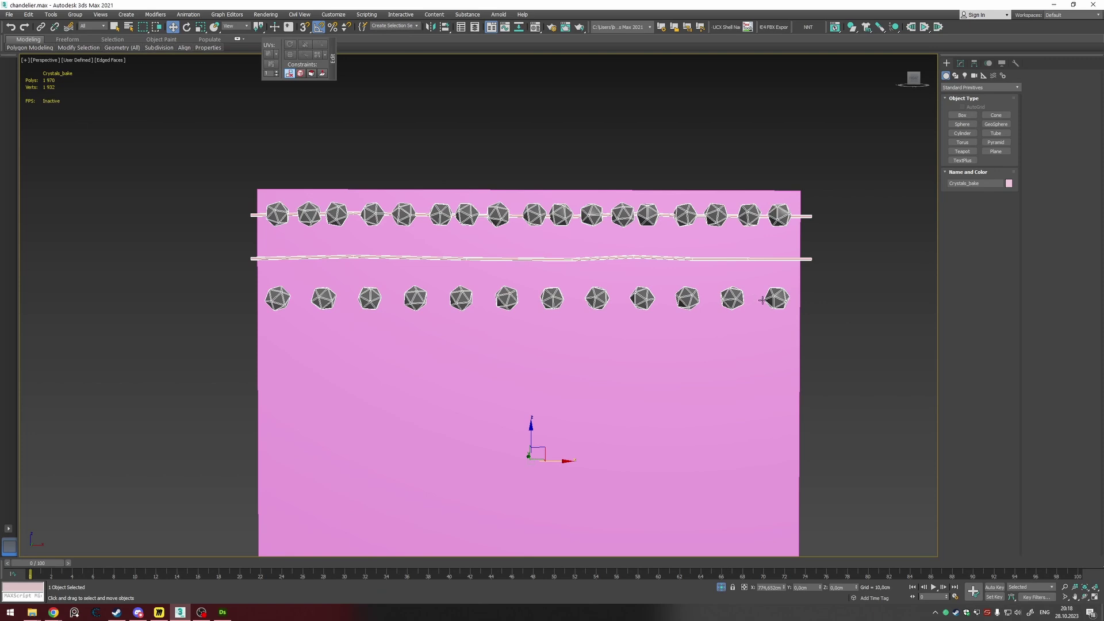
pyautogui.moveTo(761, 299); pyautogui.dragTo(742, 267, button='middle')
# Step: Switch to Substance Designer and widen the 3D view so the full rows of textured crystals fit in it
pyautogui.click(222, 612)
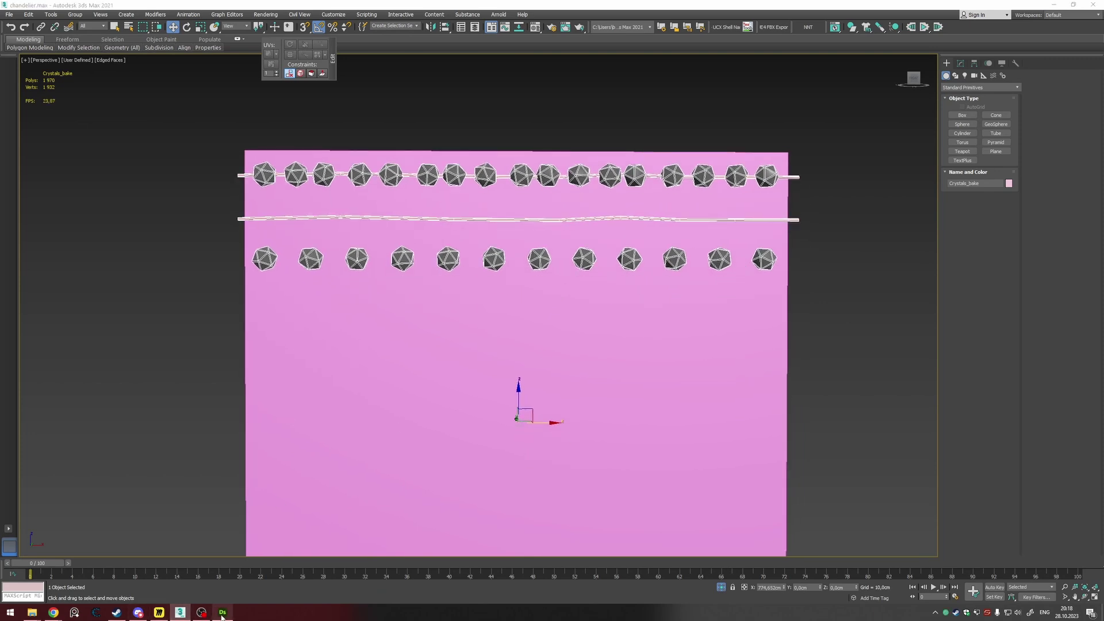
pyautogui.moveTo(163, 397); pyautogui.dragTo(304, 315, button='right')
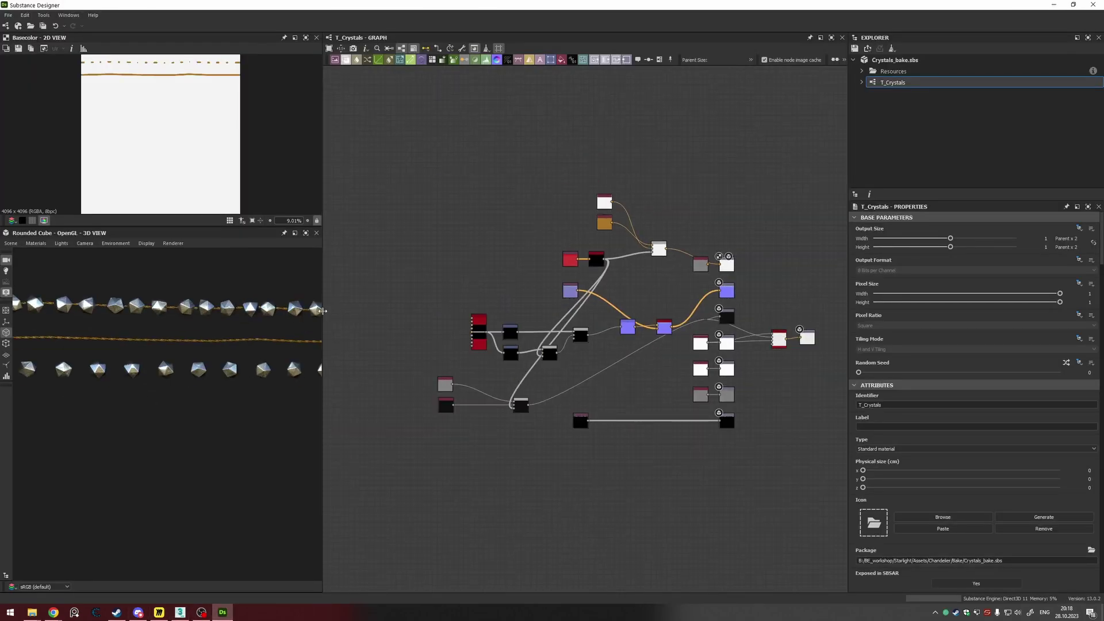
pyautogui.moveTo(322, 311); pyautogui.dragTo(458, 316)
pyautogui.scroll(-1, 286, 337)
pyautogui.moveTo(285, 336); pyautogui.dragTo(310, 378)
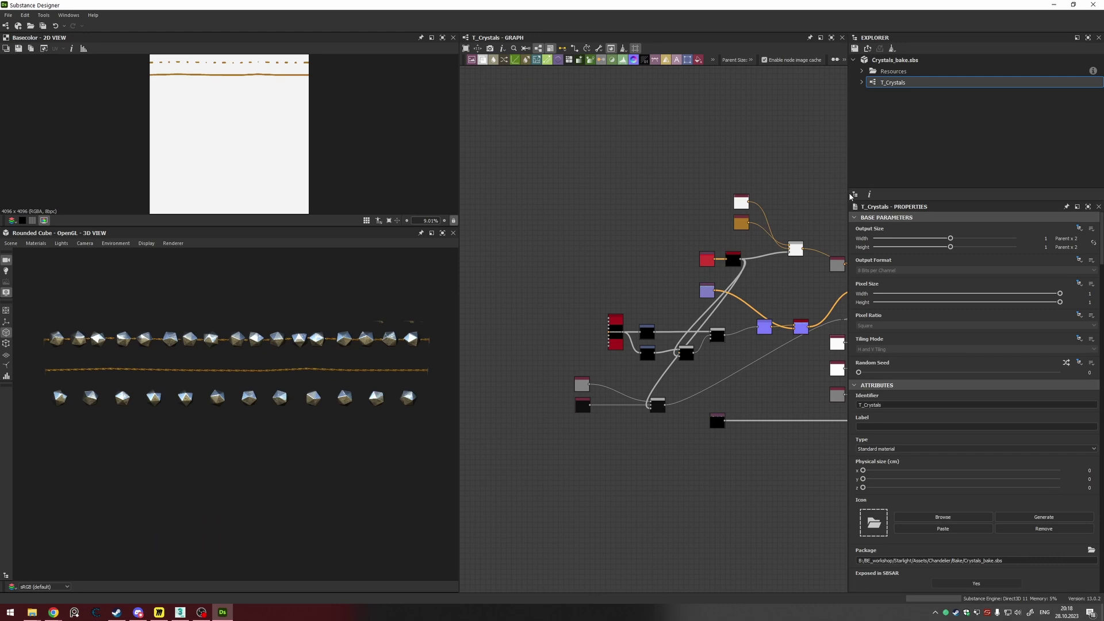
# Step: Enlarge the graph area by narrowing the neighbouring views, and bring the T_Crystals node network into close view
pyautogui.moveTo(849, 196); pyautogui.dragTo(929, 196)
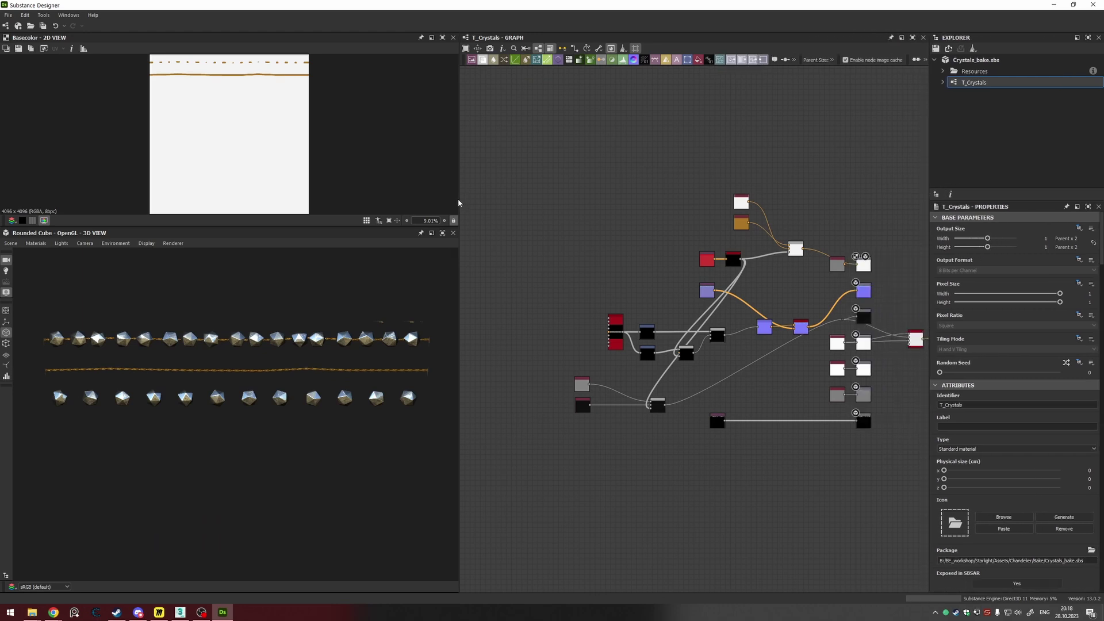
pyautogui.moveTo(459, 199); pyautogui.dragTo(357, 200)
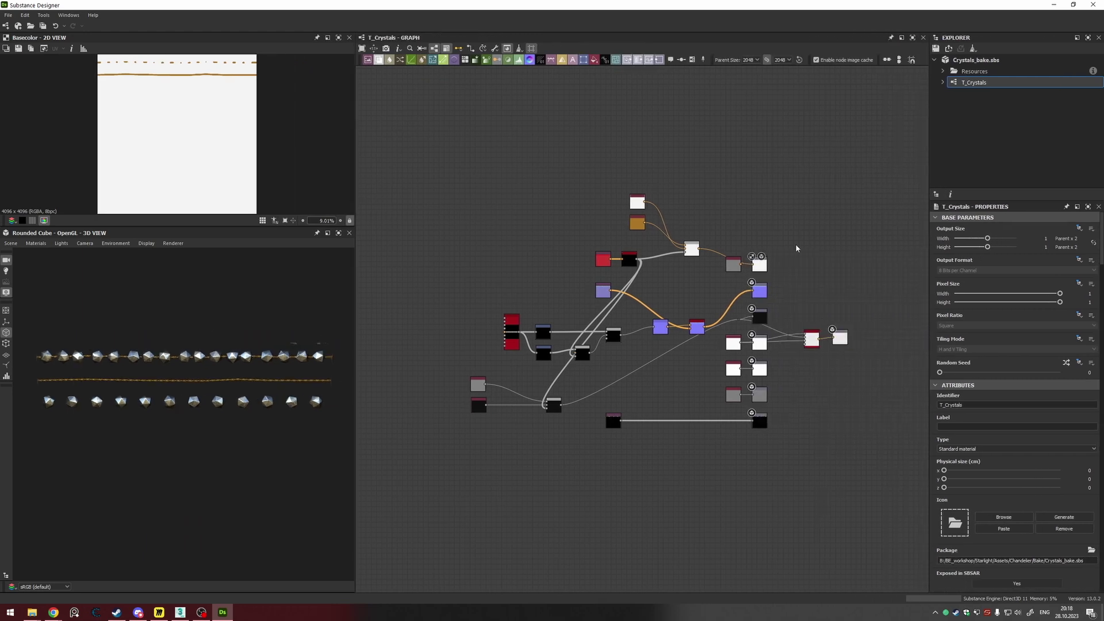
pyautogui.scroll(3, 658, 305)
pyautogui.moveTo(694, 291); pyautogui.dragTo(699, 286, button='middle')
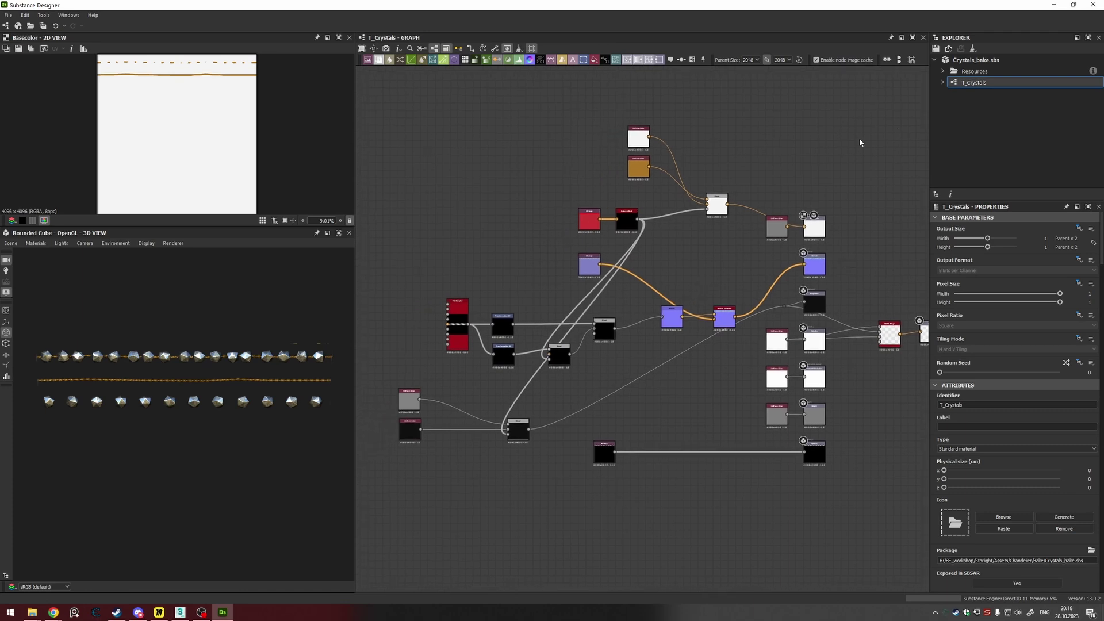
# Step: Expand the T_Crystals outputs and the Resources folder in a widened explorer, and show the properties of the Crystals_bake and Plane_bake meshes
pyautogui.moveTo(930, 86); pyautogui.dragTo(832, 87)
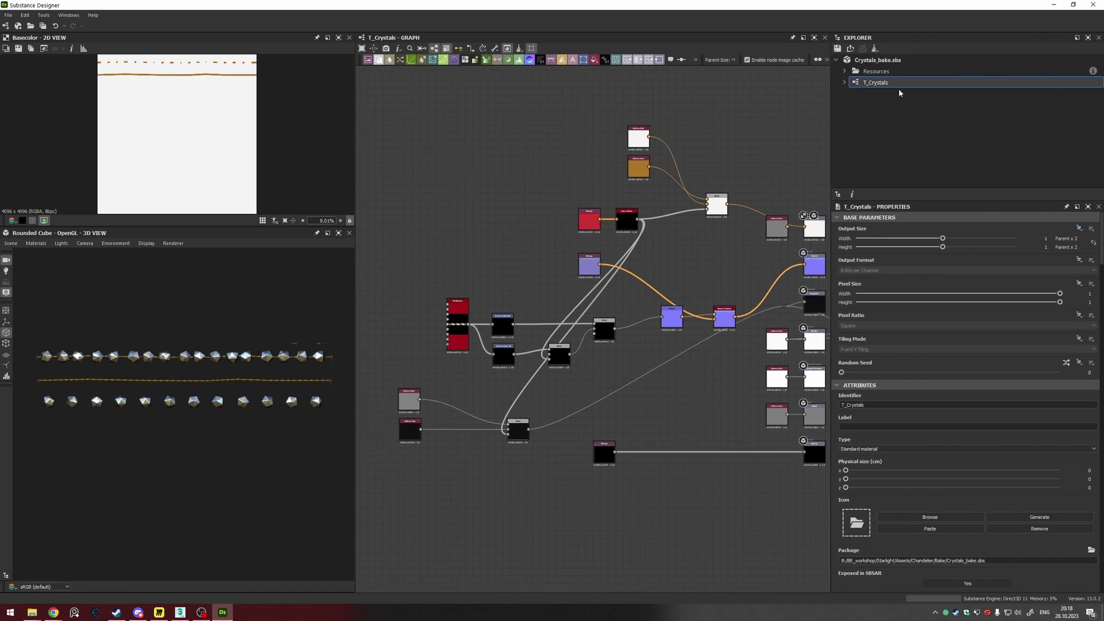
pyautogui.click(844, 82)
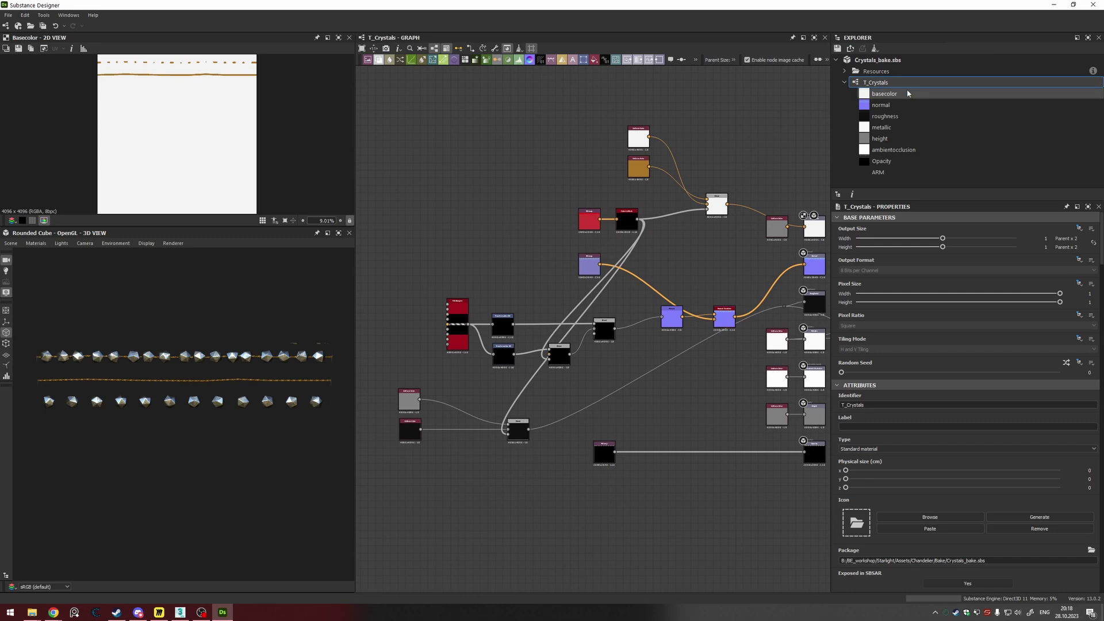
pyautogui.click(844, 71)
pyautogui.click(909, 84)
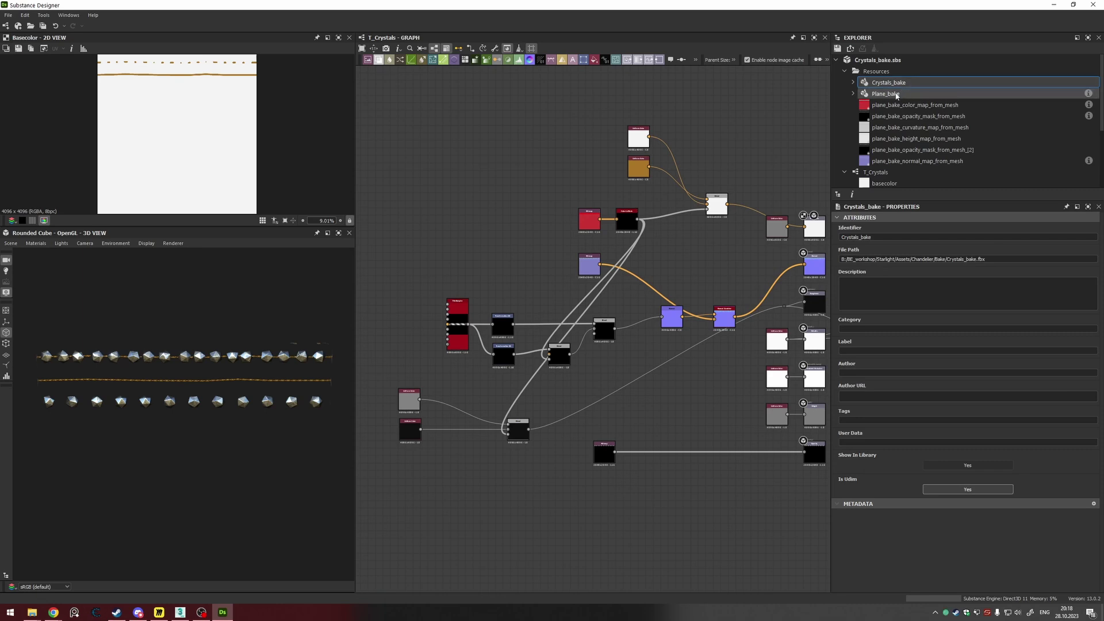
pyautogui.click(896, 96)
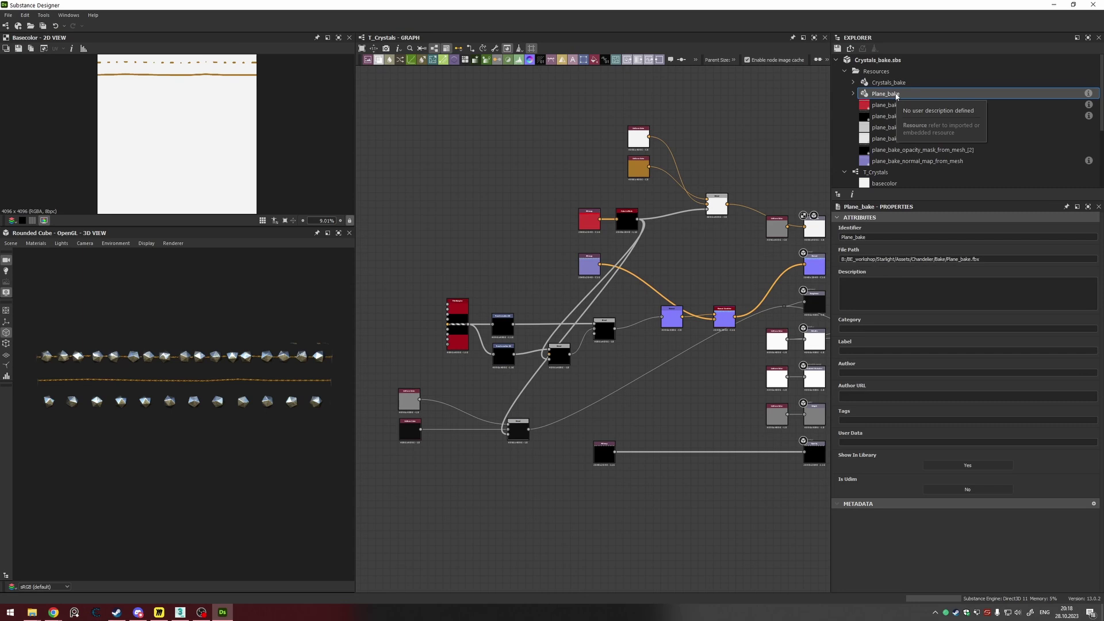
# Step: Bake the normal, opacity, curvature, height and color maps of Plane_bake from the Crystals_bake mesh at 2048x2048, and close the baking dialog
pyautogui.click(899, 85)
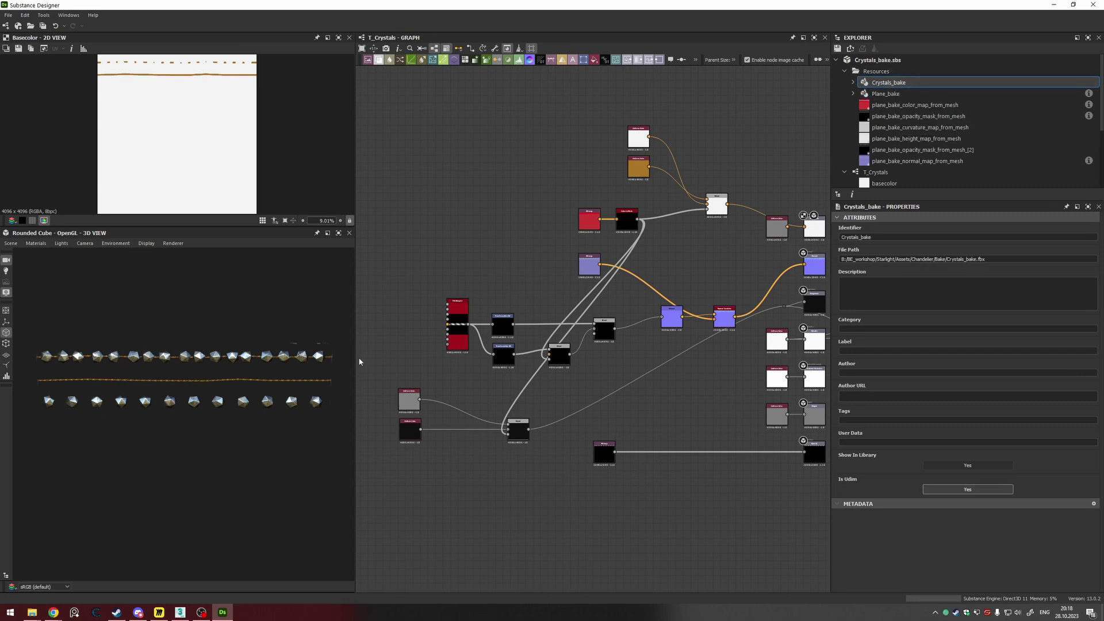
pyautogui.rightClick(886, 93)
pyautogui.click(937, 178)
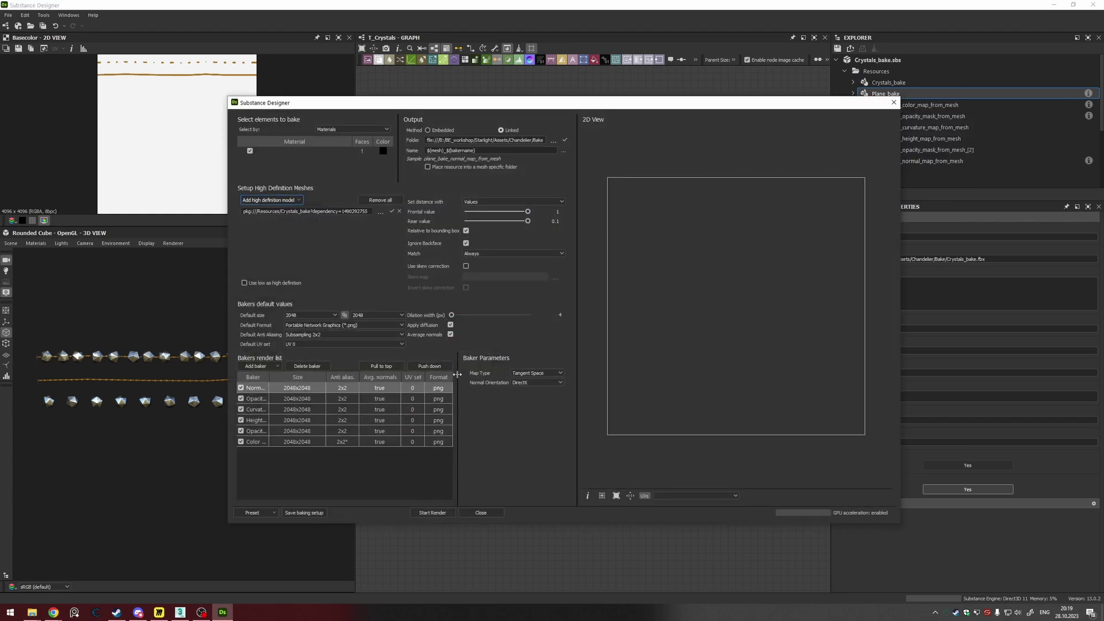
pyautogui.moveTo(457, 374); pyautogui.dragTo(522, 379)
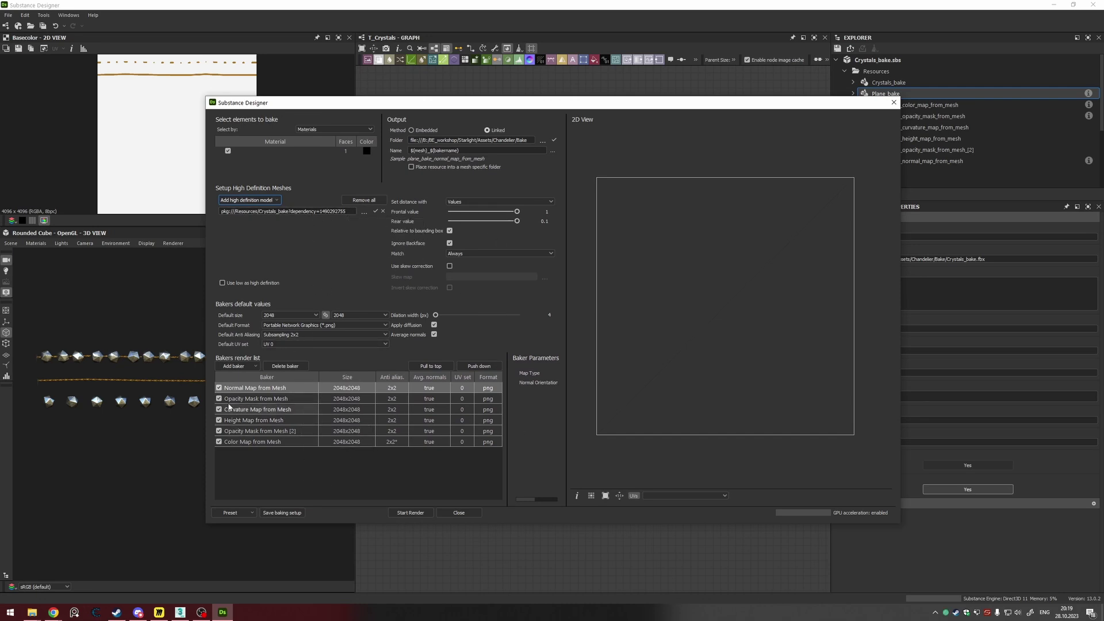
pyautogui.click(412, 513)
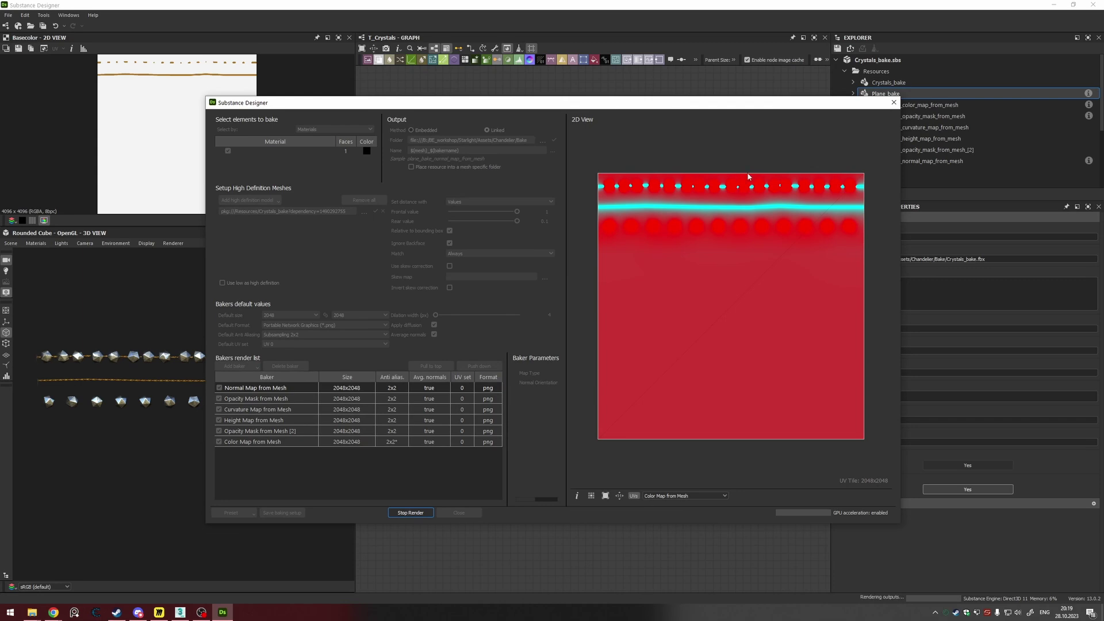
pyautogui.click(272, 399)
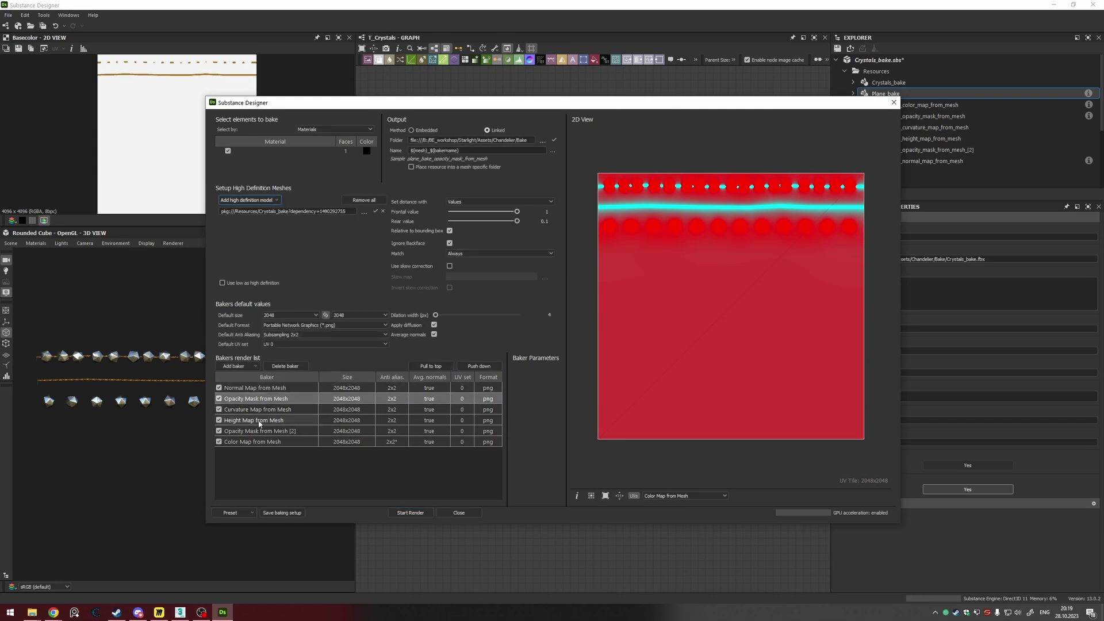
pyautogui.click(254, 441)
pyautogui.click(894, 104)
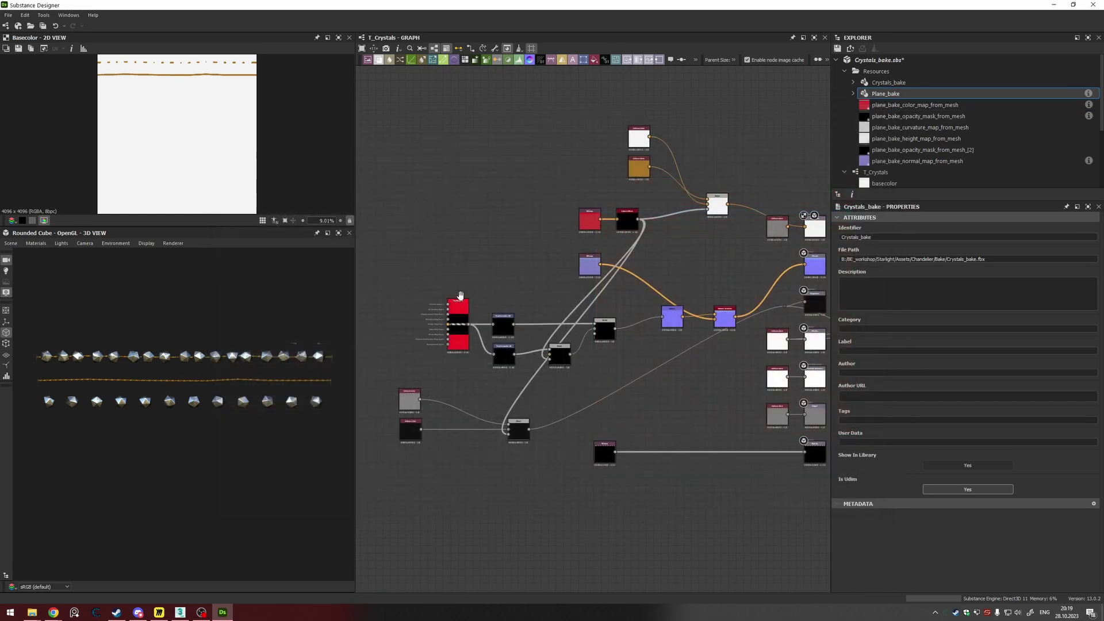
# Step: Preview the baked color map bitmap and the Color to Mask node it feeds, and follow the mask's connections through the graph
pyautogui.scroll(3, 454, 361)
pyautogui.scroll(-3, 534, 313)
pyautogui.moveTo(638, 271); pyautogui.dragTo(475, 389, button='middle')
pyautogui.scroll(3, 475, 390)
pyautogui.doubleClick(471, 276)
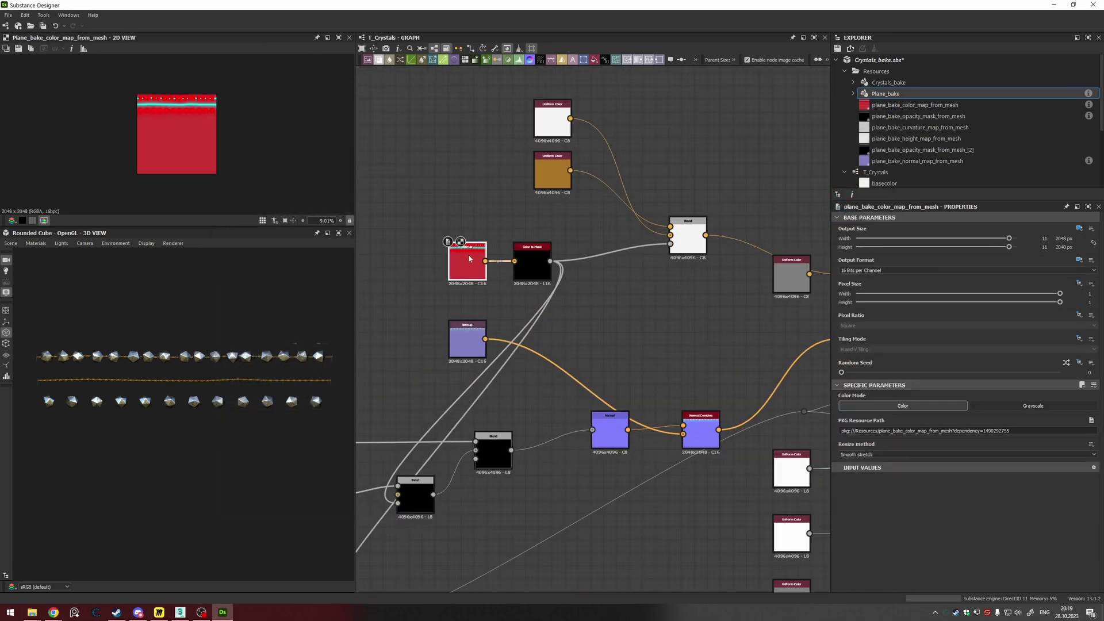
pyautogui.scroll(3, 534, 256)
pyautogui.doubleClick(536, 262)
pyautogui.moveTo(493, 270); pyautogui.dragTo(578, 175, button='middle')
pyautogui.scroll(-2, 605, 263)
pyautogui.moveTo(574, 438); pyautogui.dragTo(565, 438)
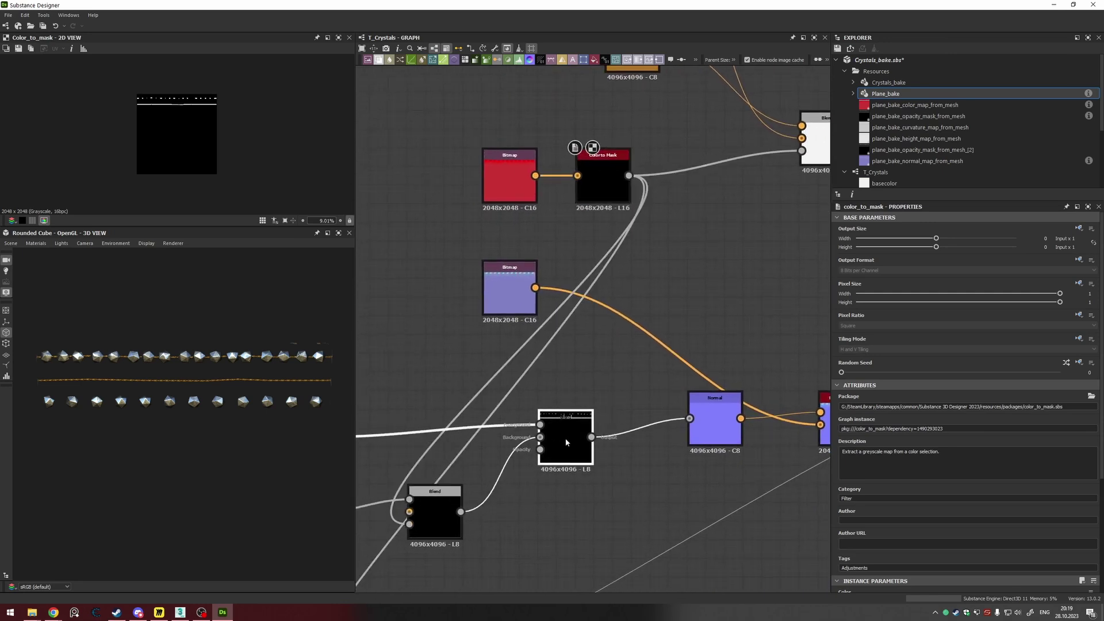
pyautogui.scroll(-1, 566, 437)
pyautogui.moveTo(603, 369); pyautogui.dragTo(566, 318, button='middle')
pyautogui.scroll(-2, 641, 300)
pyautogui.moveTo(641, 300); pyautogui.dragTo(628, 355, button='middle')
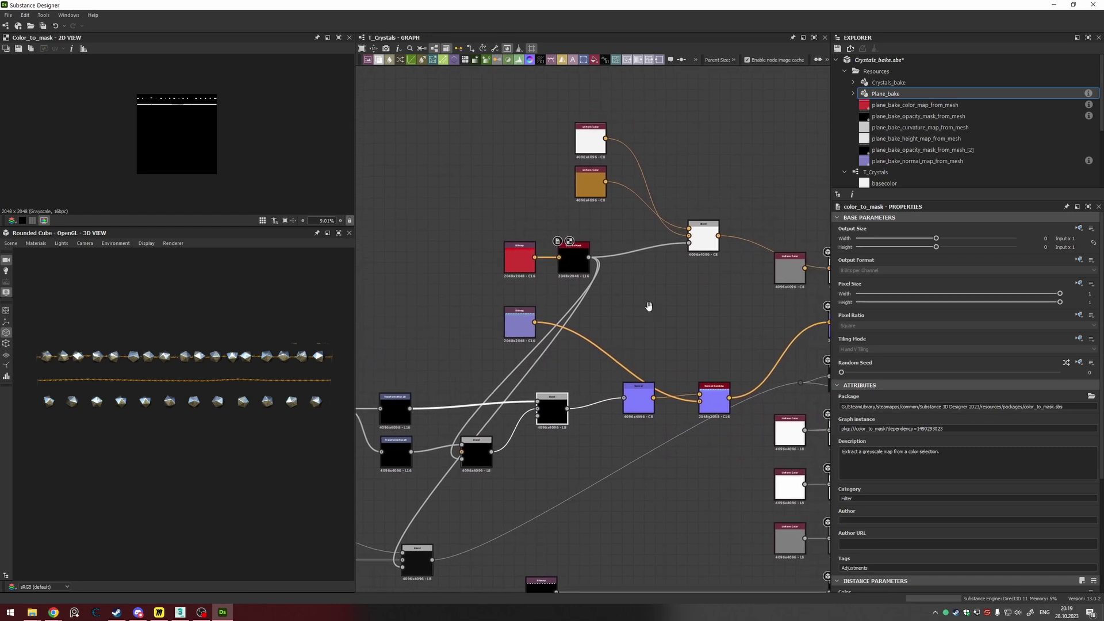
pyautogui.moveTo(649, 306); pyautogui.dragTo(621, 323, button='middle')
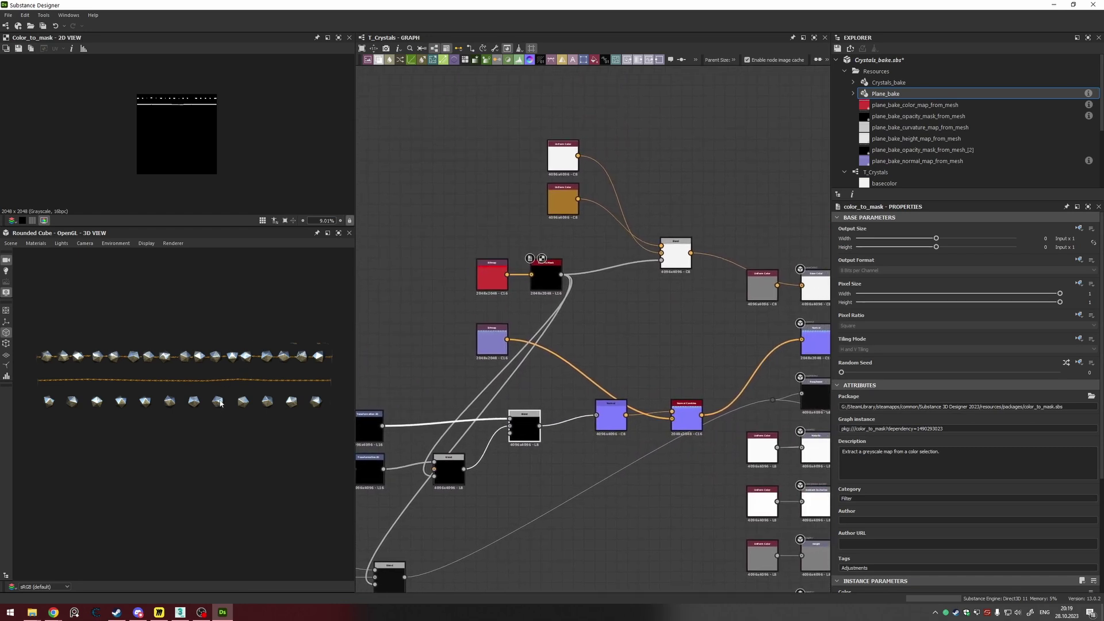
# Step: Preview the Blend node that combines the white and ochre Uniform Color nodes through the mask, and show its properties
pyautogui.doubleClick(674, 248)
pyautogui.scroll(3, 658, 226)
pyautogui.moveTo(658, 226); pyautogui.dragTo(652, 294, button='middle')
pyautogui.click(497, 192)
pyautogui.scroll(2, 690, 345)
pyautogui.click(688, 344)
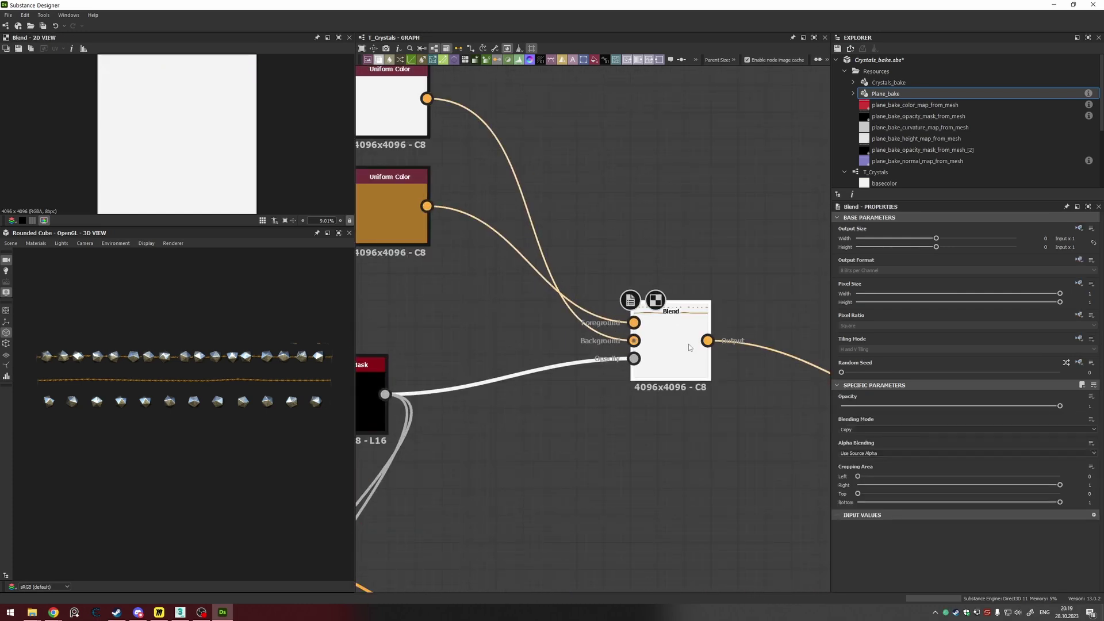
# Step: Move the loose grey Uniform Color node away from the Base Color output to just below the Blend node
pyautogui.scroll(-3, 696, 344)
pyautogui.moveTo(706, 344); pyautogui.dragTo(581, 303, button='middle')
pyautogui.moveTo(677, 357); pyautogui.dragTo(551, 393)
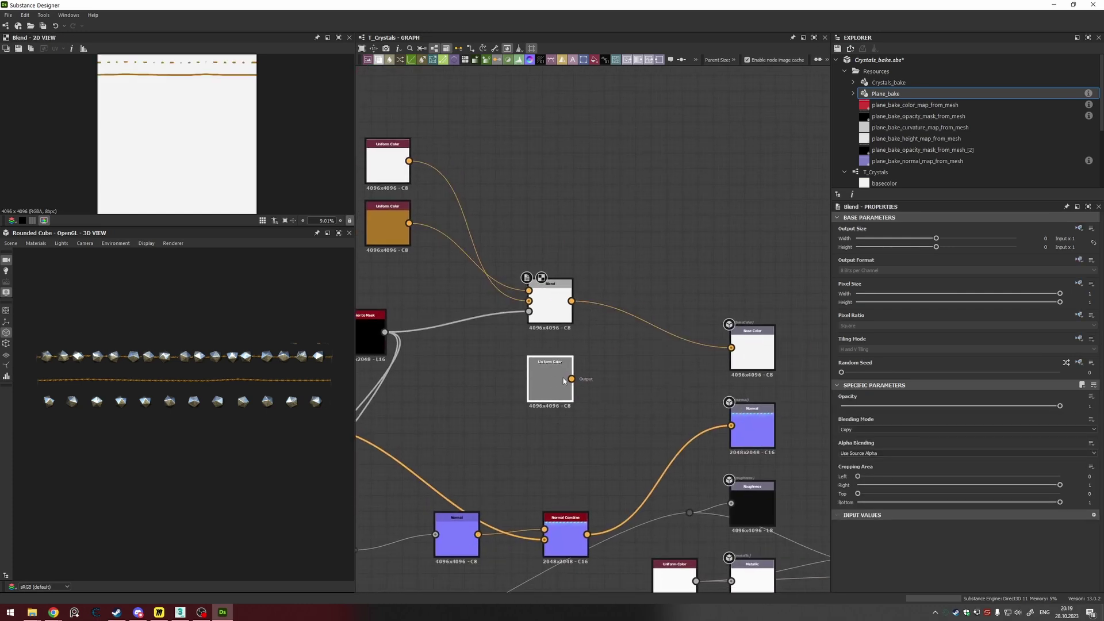
pyautogui.moveTo(551, 393); pyautogui.dragTo(582, 371, button='middle')
pyautogui.moveTo(582, 371); pyautogui.dragTo(576, 369)
pyautogui.moveTo(570, 374); pyautogui.dragTo(613, 371, button='middle')
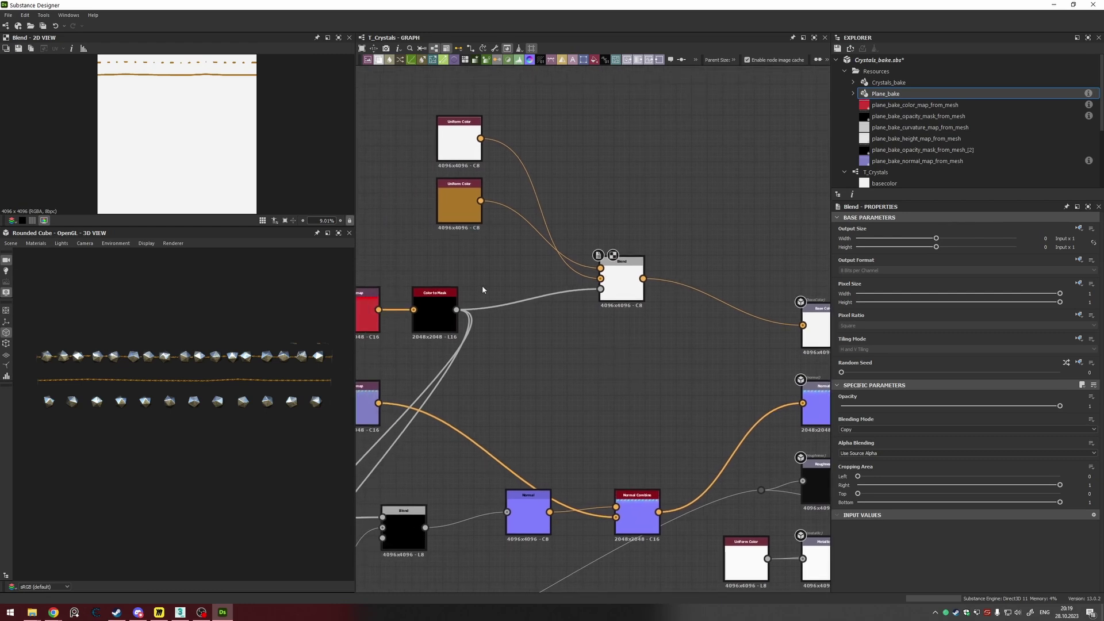
# Step: Show the color settings of the white Uniform Color node and examine the crystals' look in the 3D view
pyautogui.click(470, 147)
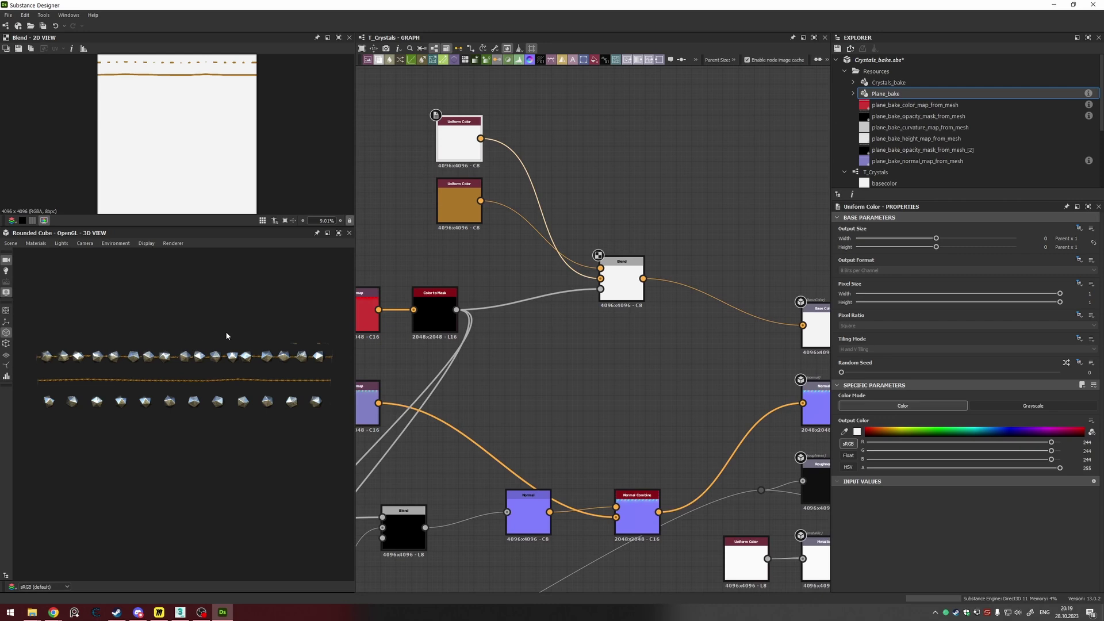
pyautogui.scroll(3, 226, 335)
pyautogui.scroll(4, 204, 394)
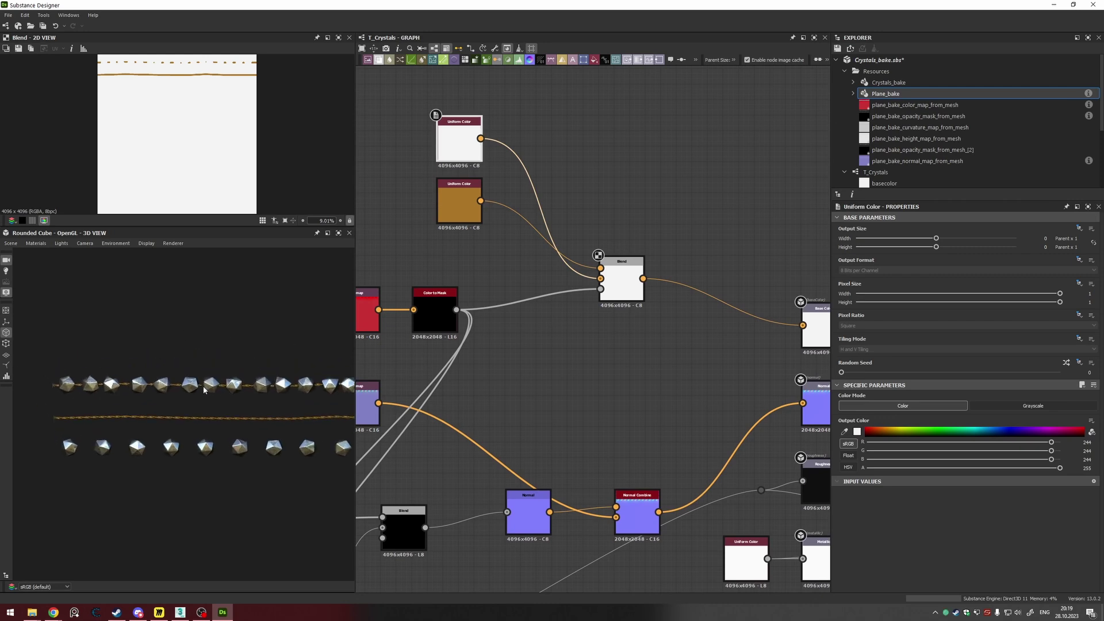
pyautogui.scroll(-5, 210, 385)
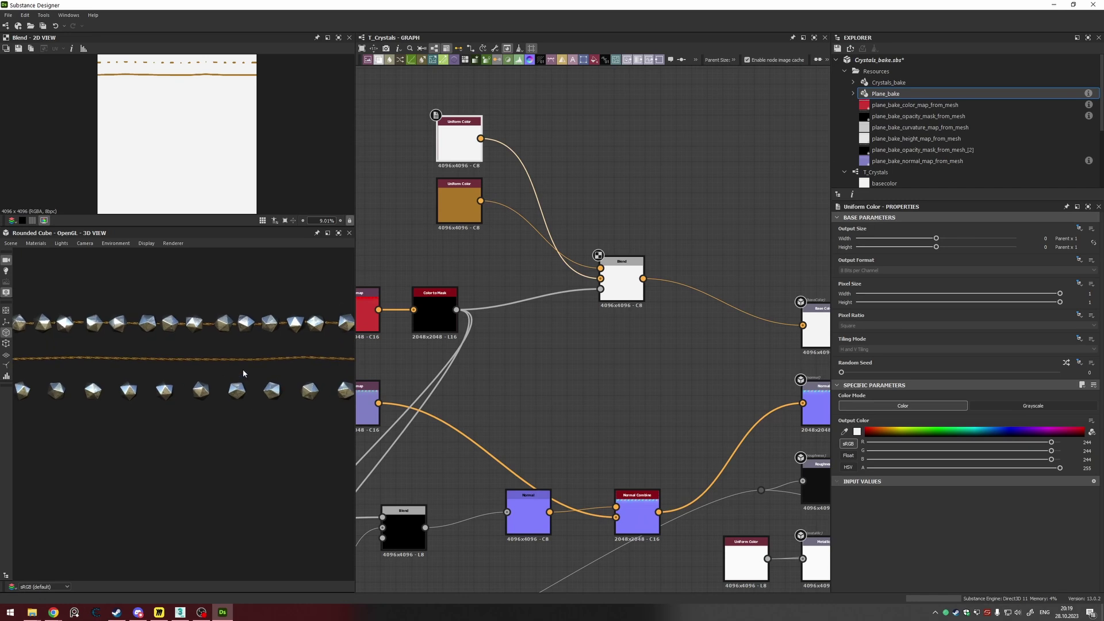
pyautogui.scroll(-3, 243, 368)
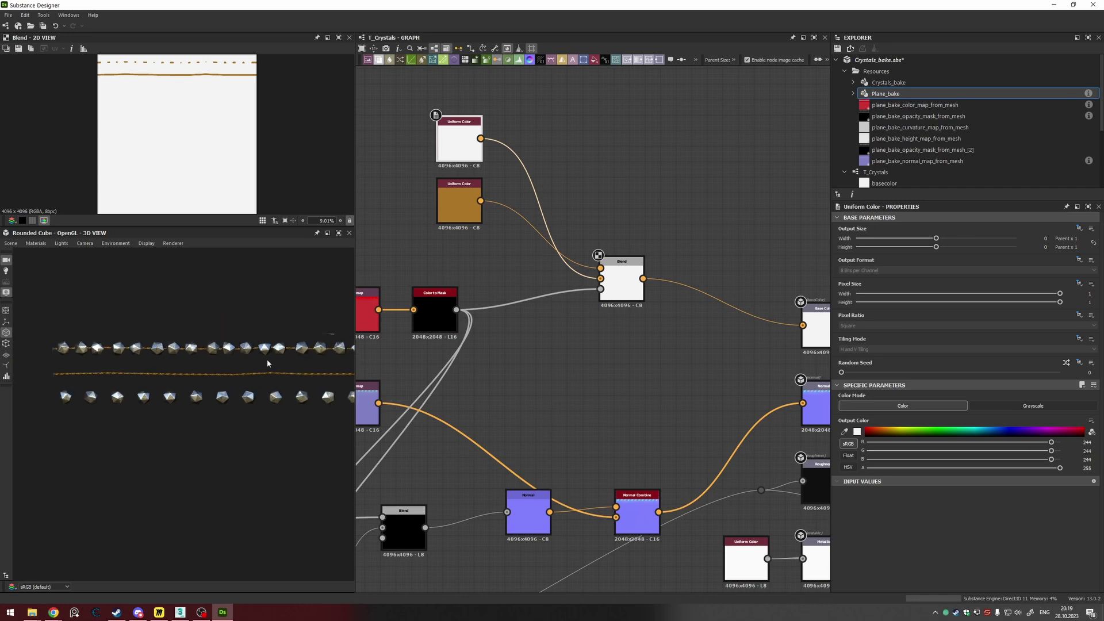
# Step: Look over the whole T_Crystals network and preview its Base Color output with its properties
pyautogui.moveTo(593, 343); pyautogui.dragTo(584, 329, button='middle')
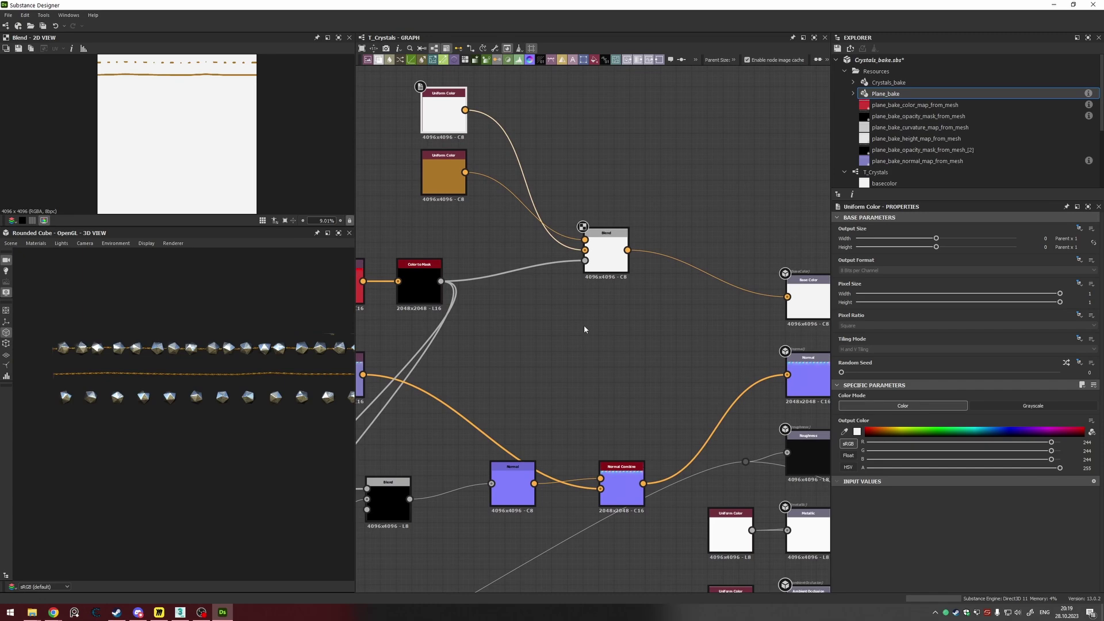
pyautogui.scroll(-4, 584, 327)
pyautogui.moveTo(591, 385); pyautogui.dragTo(704, 332, button='middle')
pyautogui.scroll(2, 633, 346)
pyautogui.scroll(-1, 634, 347)
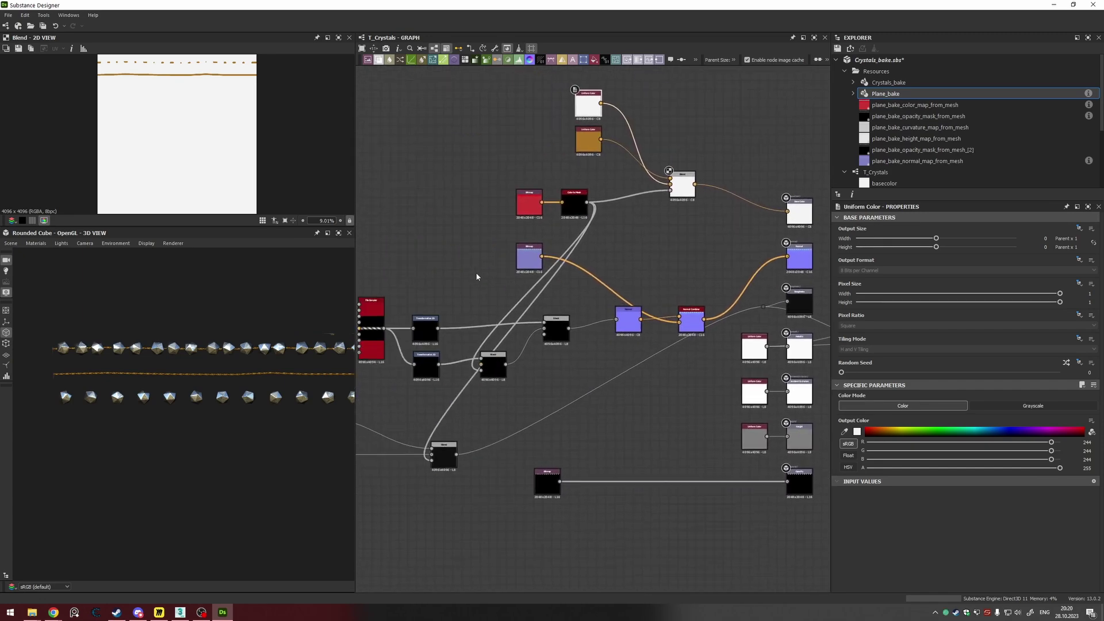
pyautogui.moveTo(490, 330); pyautogui.dragTo(586, 287, button='middle')
pyautogui.moveTo(695, 213); pyautogui.dragTo(557, 336, button='middle')
pyautogui.scroll(4, 678, 249)
pyautogui.moveTo(556, 291); pyautogui.dragTo(599, 288, button='middle')
pyautogui.click(646, 291)
pyautogui.moveTo(664, 299); pyautogui.dragTo(382, 258, button='middle')
pyautogui.doubleClick(648, 300)
pyautogui.moveTo(555, 390); pyautogui.dragTo(613, 240, button='middle')
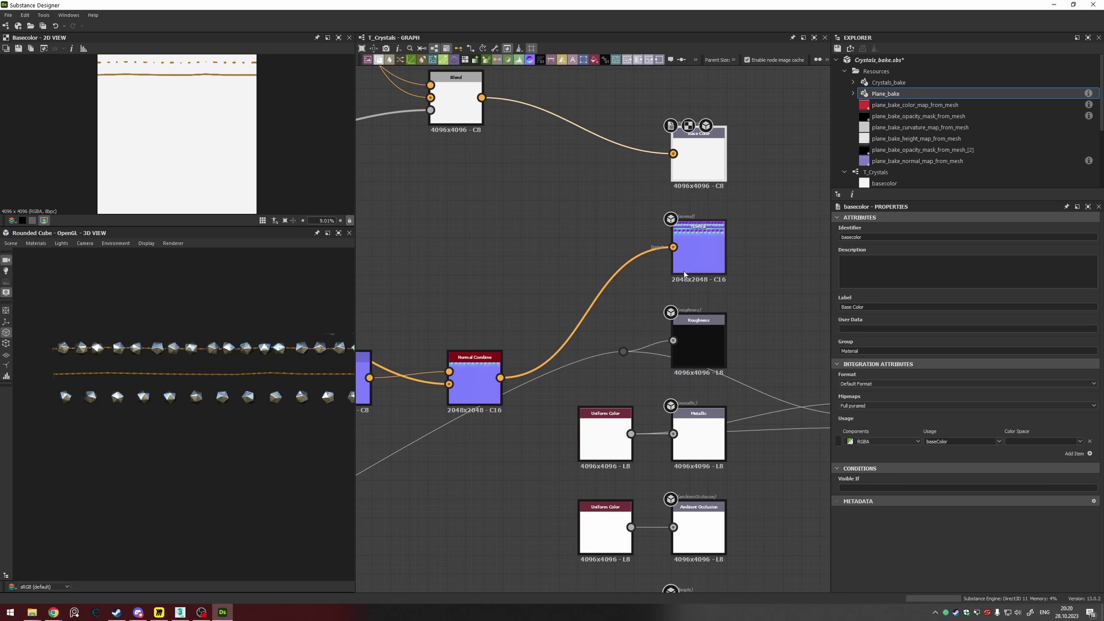
# Step: Preview the Normal Combine node and examine the crystals and twisted thread up close in the 3D view
pyautogui.doubleClick(475, 382)
pyautogui.moveTo(408, 381); pyautogui.dragTo(750, 314, button='middle')
pyautogui.moveTo(457, 348); pyautogui.dragTo(704, 279, button='middle')
pyautogui.moveTo(387, 292); pyautogui.dragTo(564, 296, button='middle')
pyautogui.scroll(3, 186, 382)
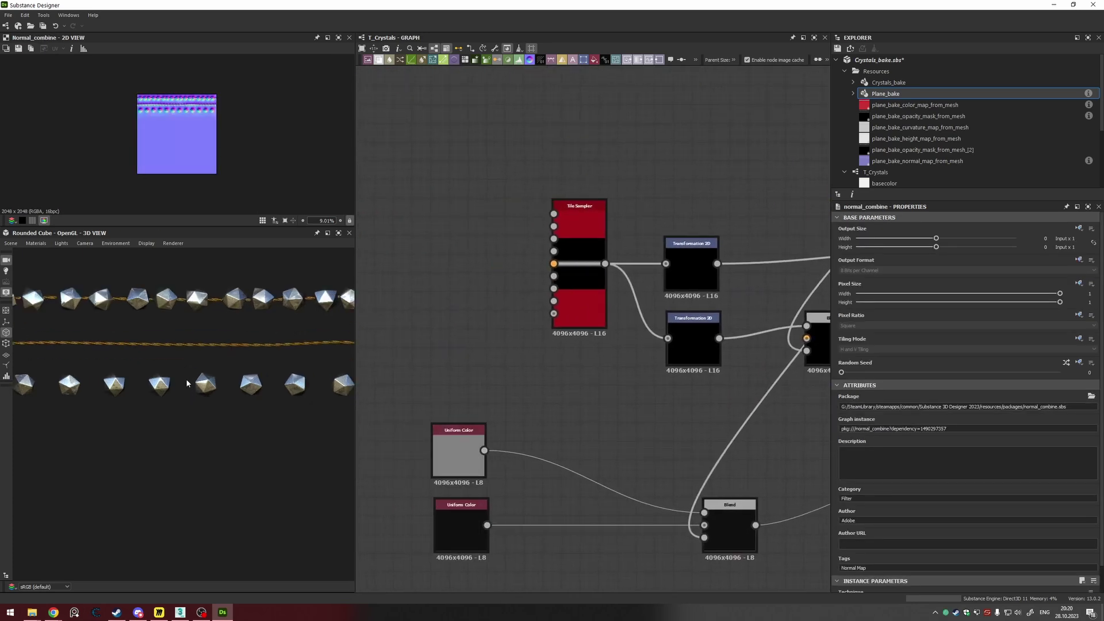
pyautogui.scroll(3, 191, 408)
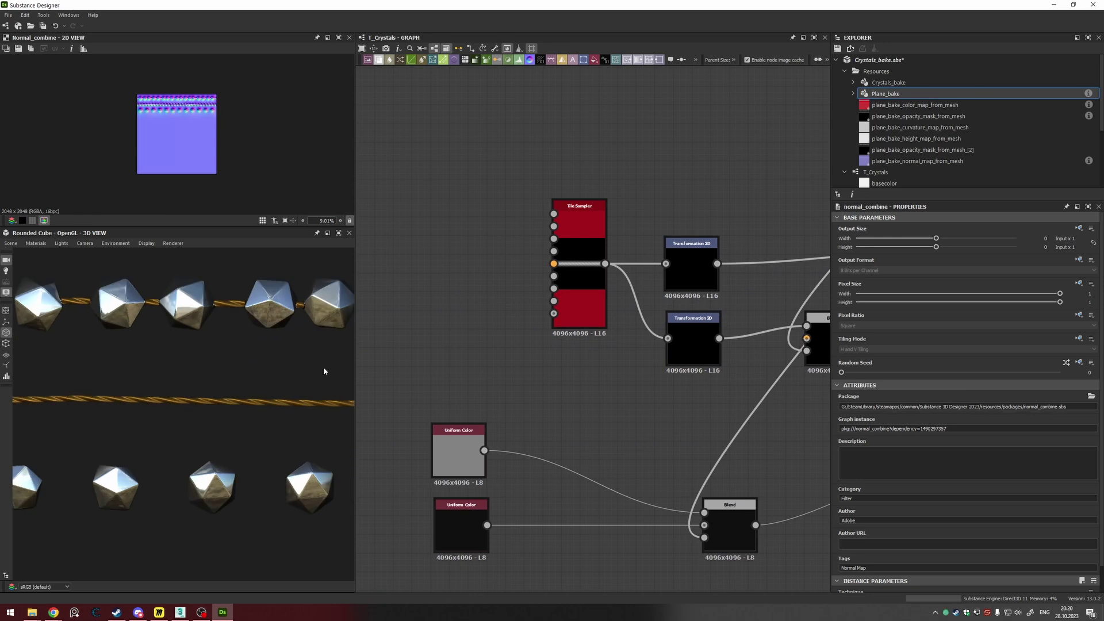
# Step: Preview the two Transformation 2D nodes that position the thread pattern over the strands
pyautogui.moveTo(664, 292); pyautogui.dragTo(483, 305, button='middle')
pyautogui.doubleClick(505, 292)
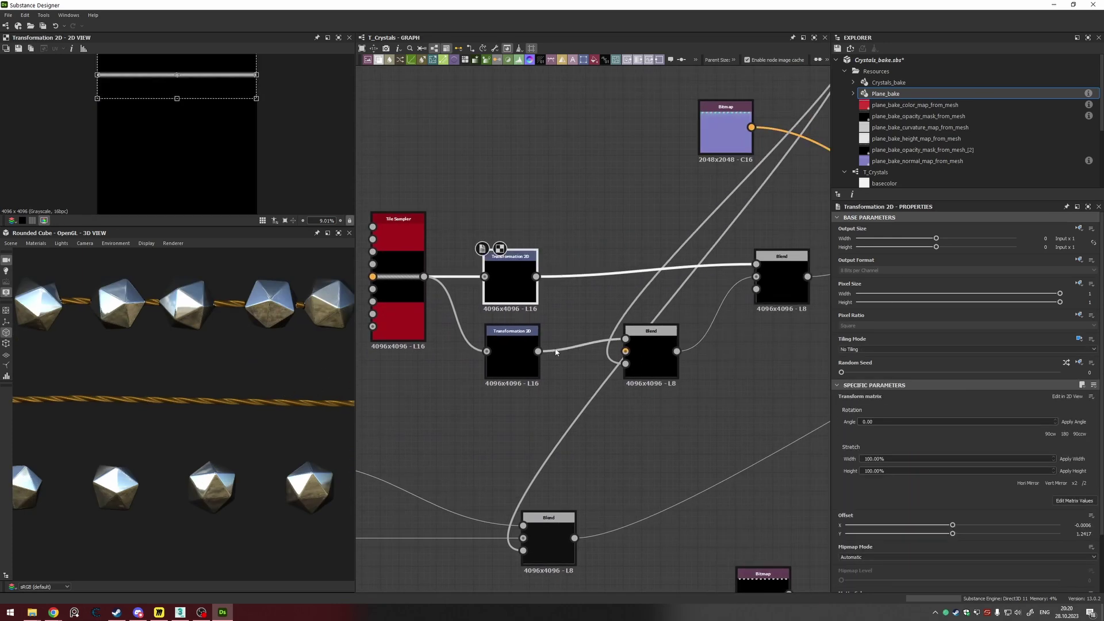
pyautogui.doubleClick(508, 353)
pyautogui.moveTo(650, 352); pyautogui.dragTo(644, 320, button='middle')
pyautogui.scroll(3, 489, 285)
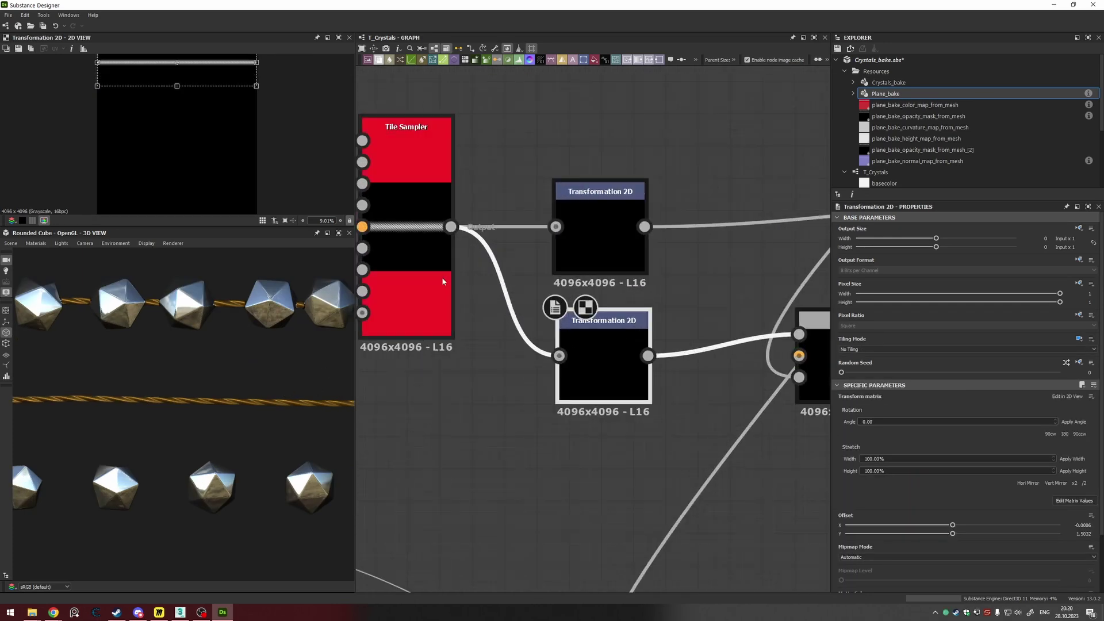
# Step: Preview the Tile Sampler node and examine its twisted thread pattern enlarged in the 2D view
pyautogui.click(425, 253)
pyautogui.scroll(3, 158, 136)
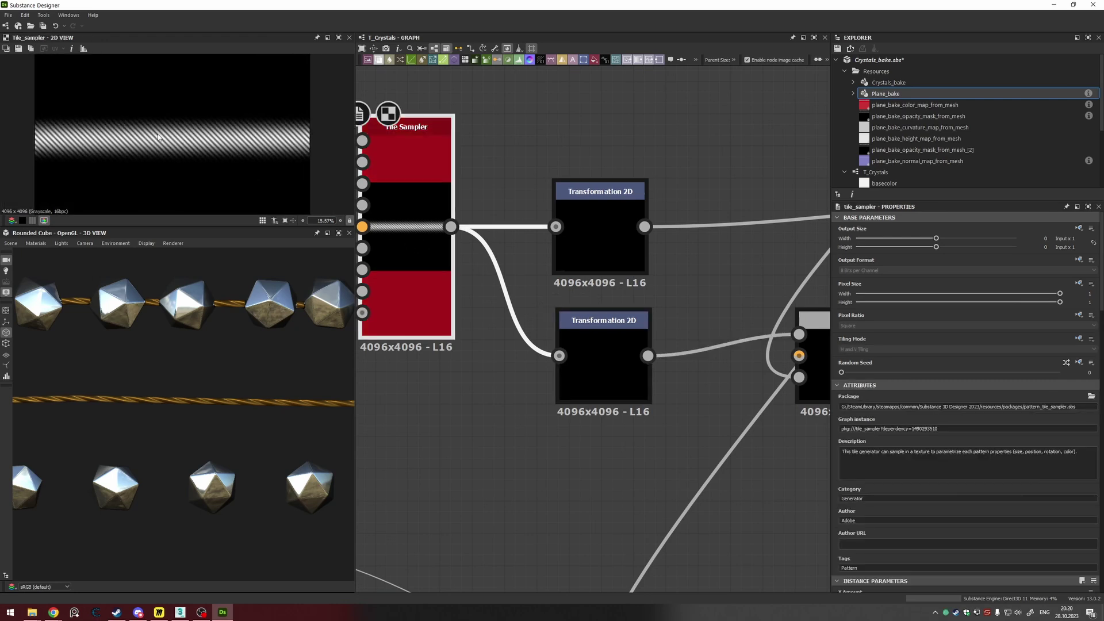
pyautogui.scroll(-1, 217, 147)
pyautogui.moveTo(477, 229); pyautogui.dragTo(529, 236, button='middle')
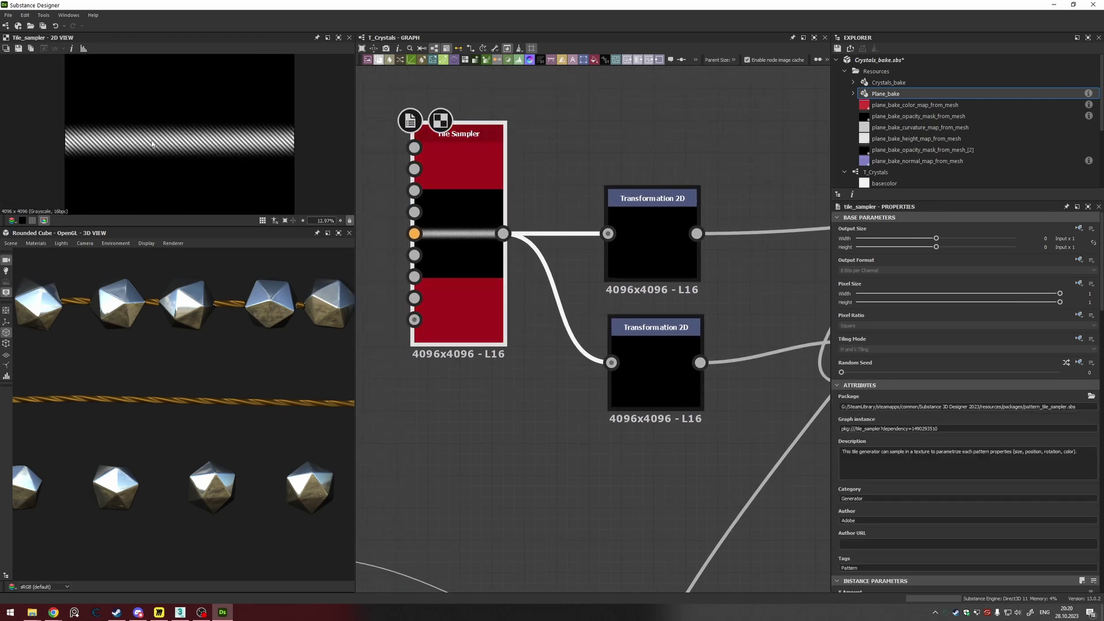
pyautogui.scroll(-4, 807, 310)
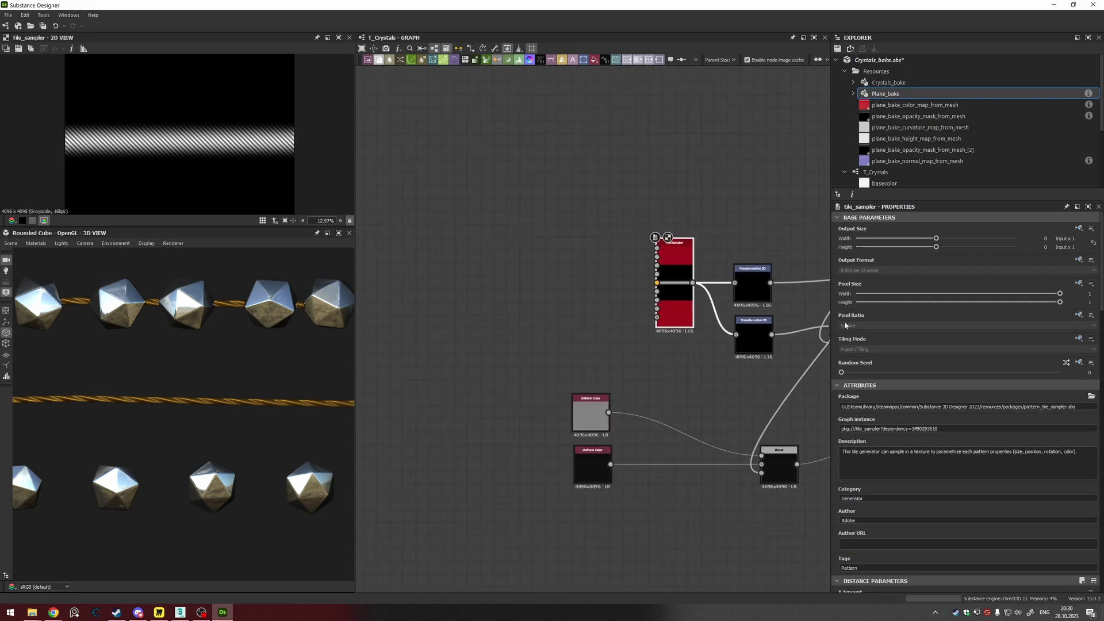
# Step: Set the Tile Sampler's Y size to 0.24 in its instance parameters
pyautogui.scroll(-5, 843, 320)
pyautogui.moveTo(623, 319); pyautogui.dragTo(616, 317, button='middle')
pyautogui.scroll(-3, 974, 343)
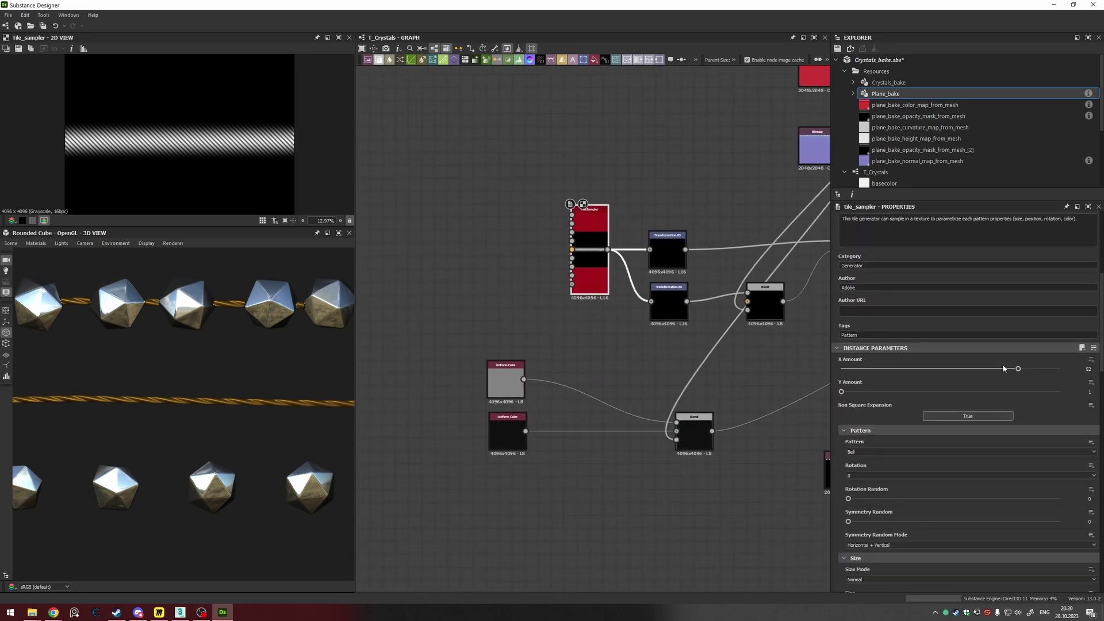
pyautogui.scroll(3, 589, 264)
pyautogui.moveTo(703, 327); pyautogui.dragTo(613, 309, button='middle')
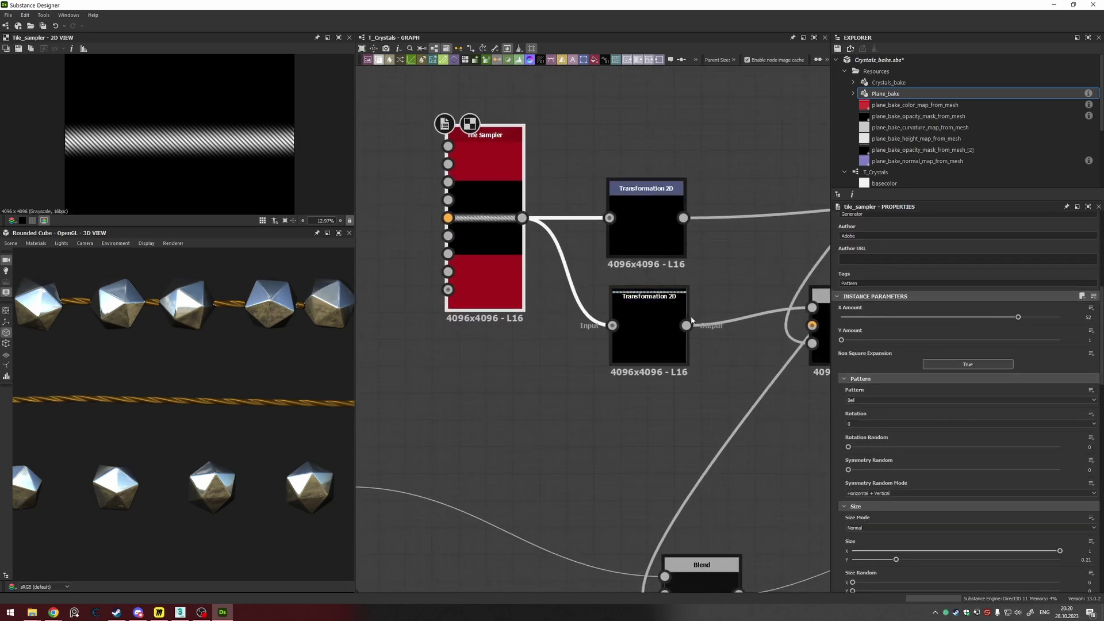
pyautogui.scroll(-5, 976, 390)
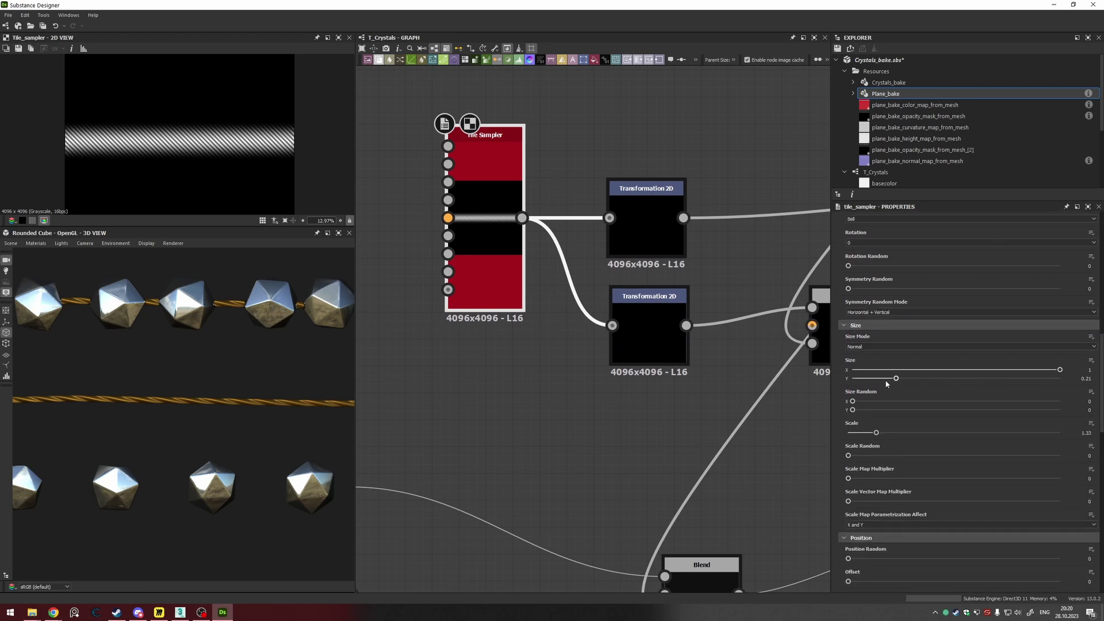
pyautogui.moveTo(895, 380)
pyautogui.mouseDown()
pyautogui.moveTo(928, 380)
pyautogui.moveTo(902, 383)
pyautogui.mouseUp()
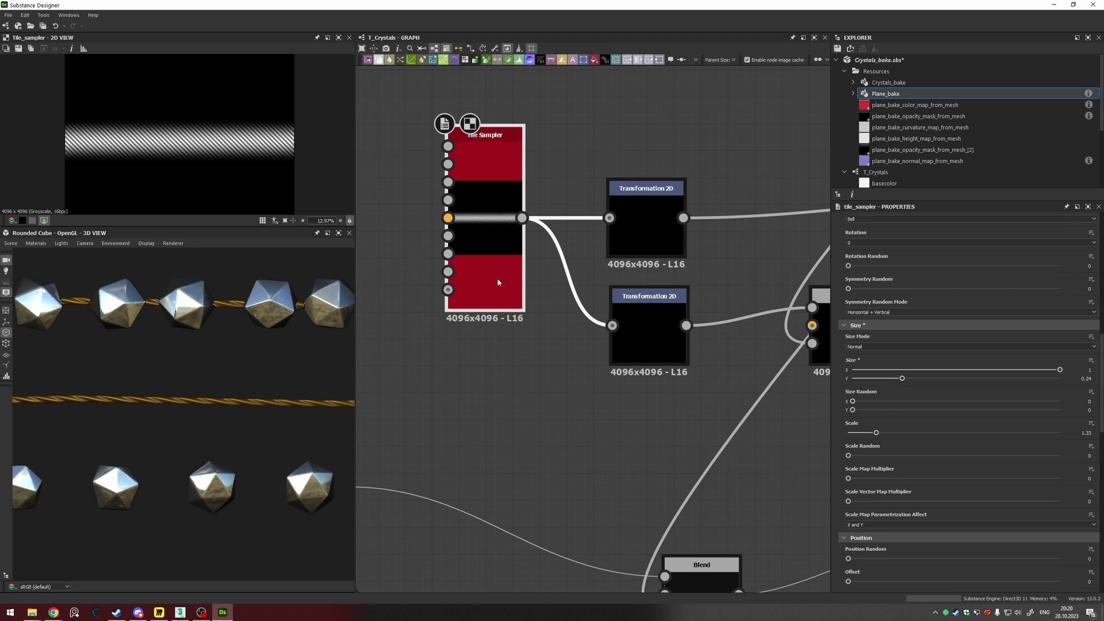
# Step: Check the outputs of both Transformation 2D nodes and the lower node's Blend, making the 2D view taller
pyautogui.moveTo(497, 277); pyautogui.dragTo(373, 317, button='middle')
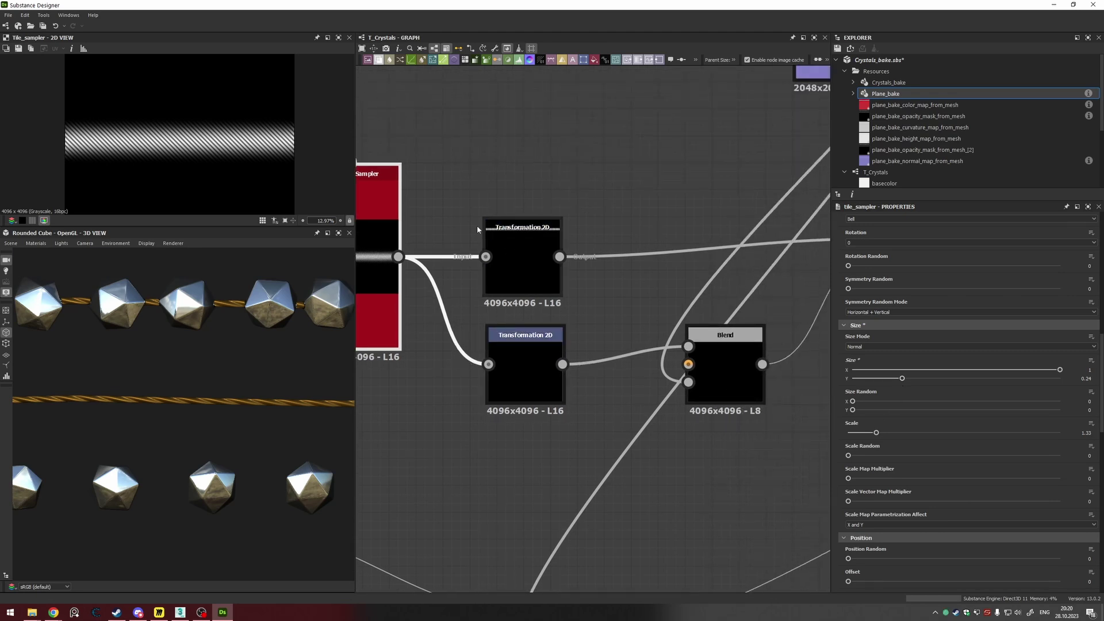
pyautogui.click(522, 285)
pyautogui.scroll(-2, 576, 355)
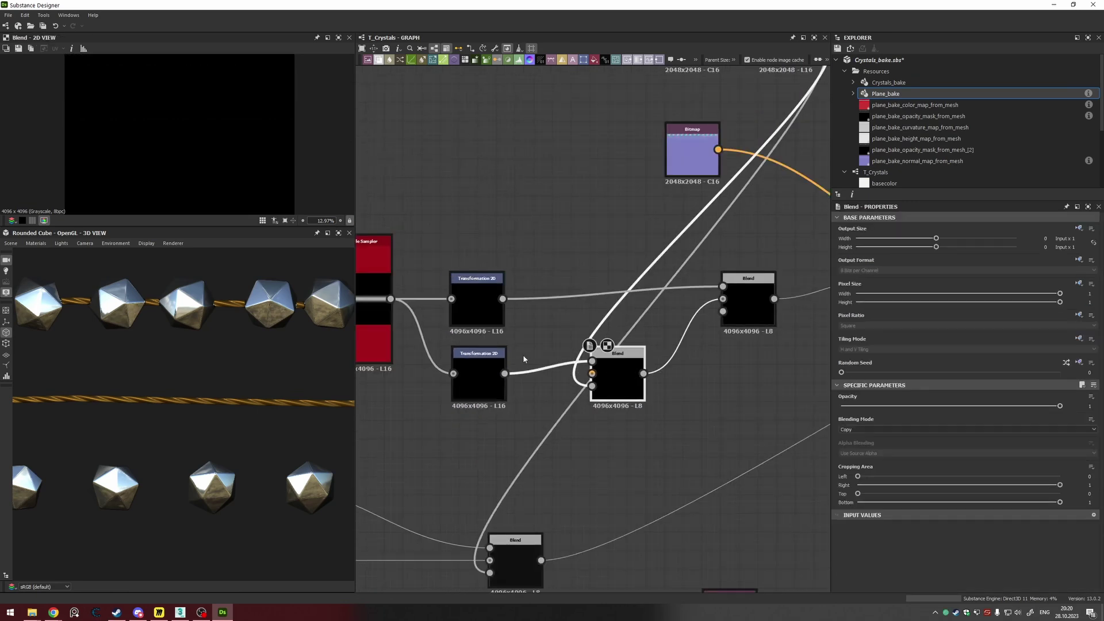
pyautogui.click(480, 377)
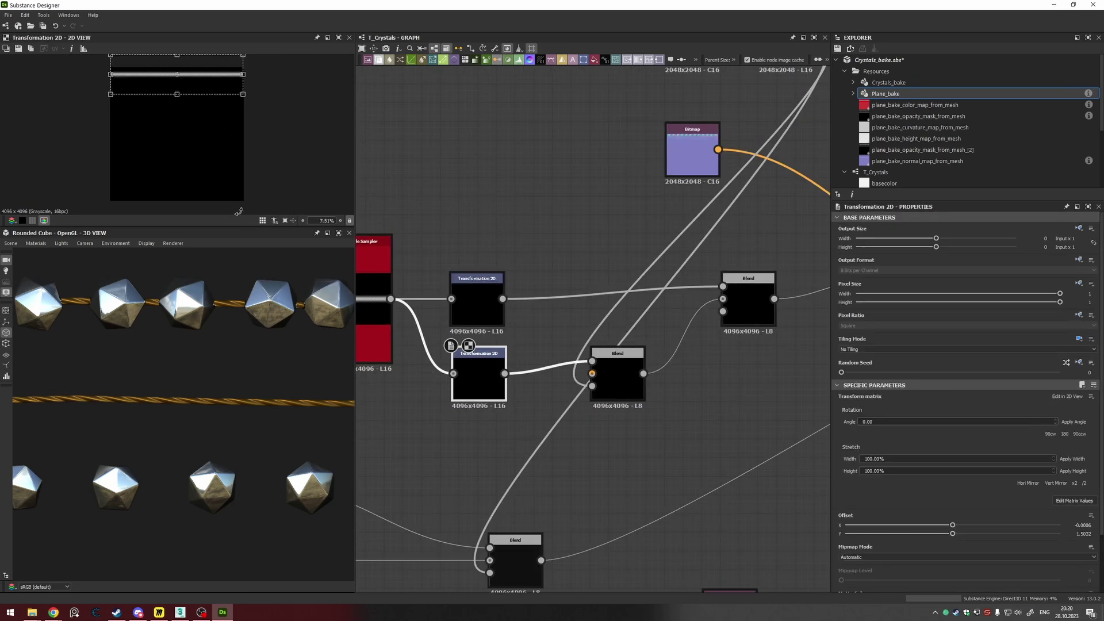
pyautogui.moveTo(236, 227); pyautogui.dragTo(235, 294)
pyautogui.click(476, 299)
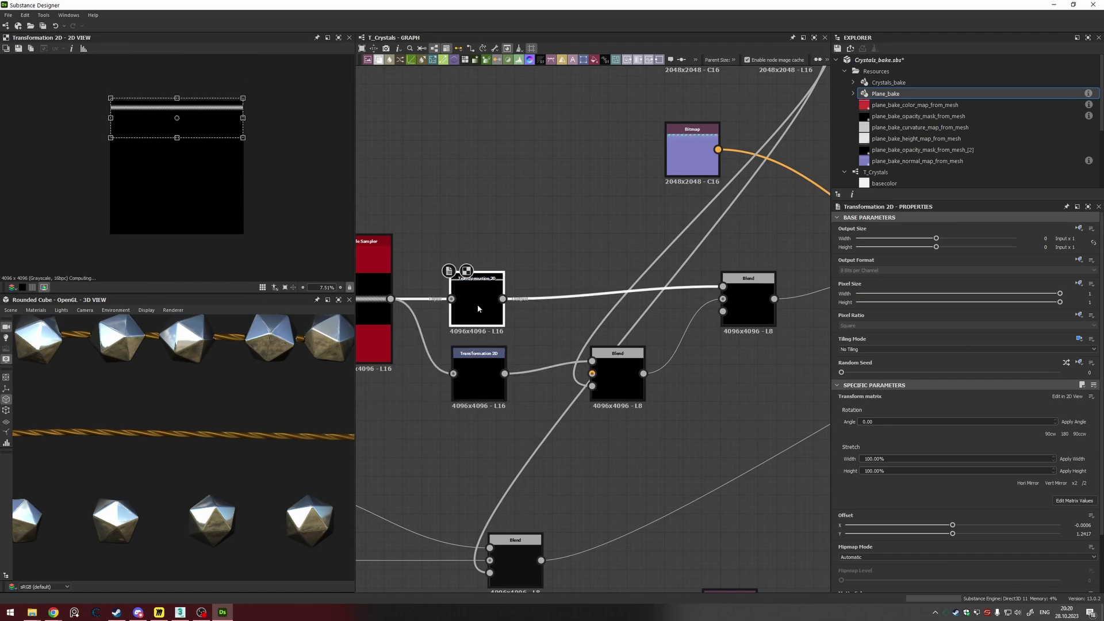
# Step: Preview the lower Blend and the final thread Blend, examining the combined twisted pattern enlarged in the 2D view
pyautogui.click(624, 374)
pyautogui.moveTo(710, 329); pyautogui.dragTo(556, 335, button='middle')
pyautogui.scroll(3, 567, 322)
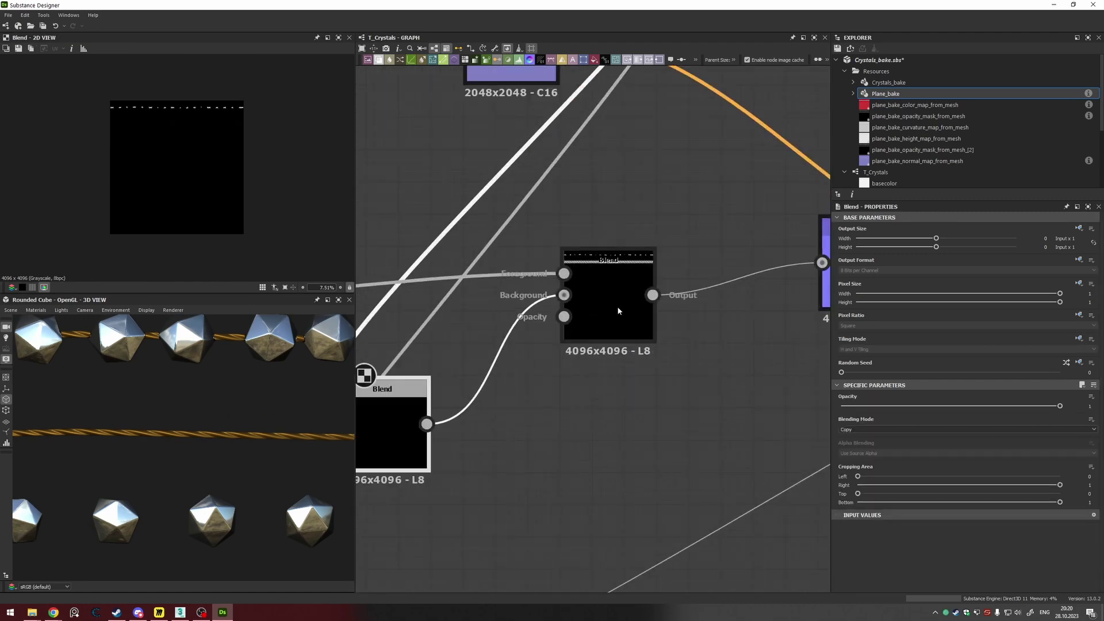
pyautogui.doubleClick(618, 310)
pyautogui.scroll(5, 172, 140)
pyautogui.scroll(-1, 314, 162)
pyautogui.scroll(2, 184, 161)
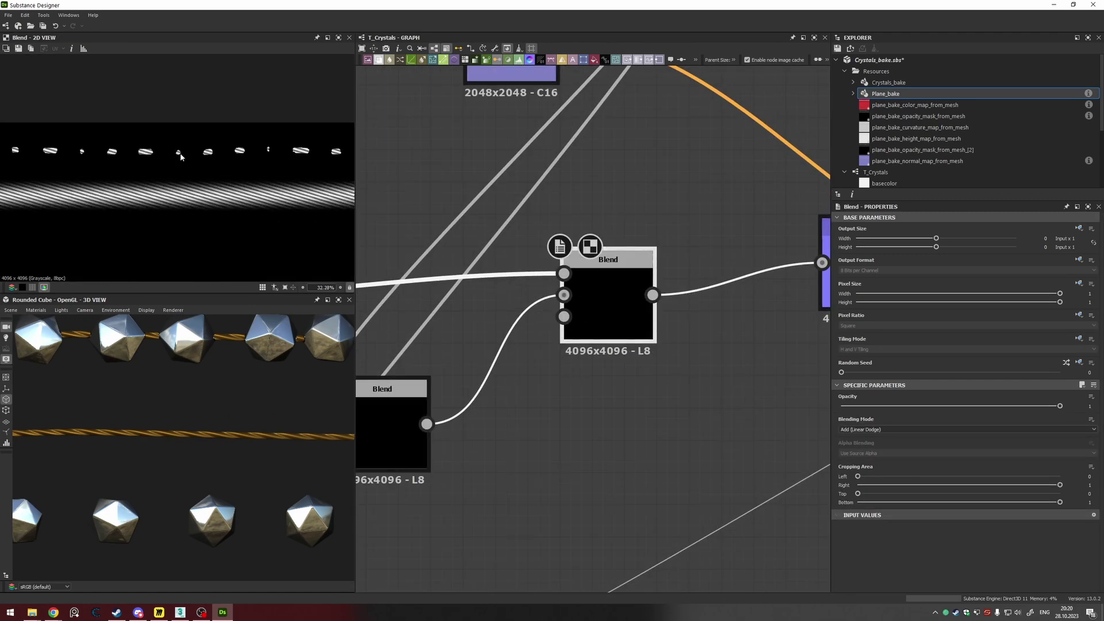
# Step: Preview the Normal node made from the thread pattern and the Normal Combine node that merges it with the baked normals
pyautogui.scroll(-4, 157, 176)
pyautogui.moveTo(776, 242); pyautogui.dragTo(418, 223, button='middle')
pyautogui.doubleClick(517, 241)
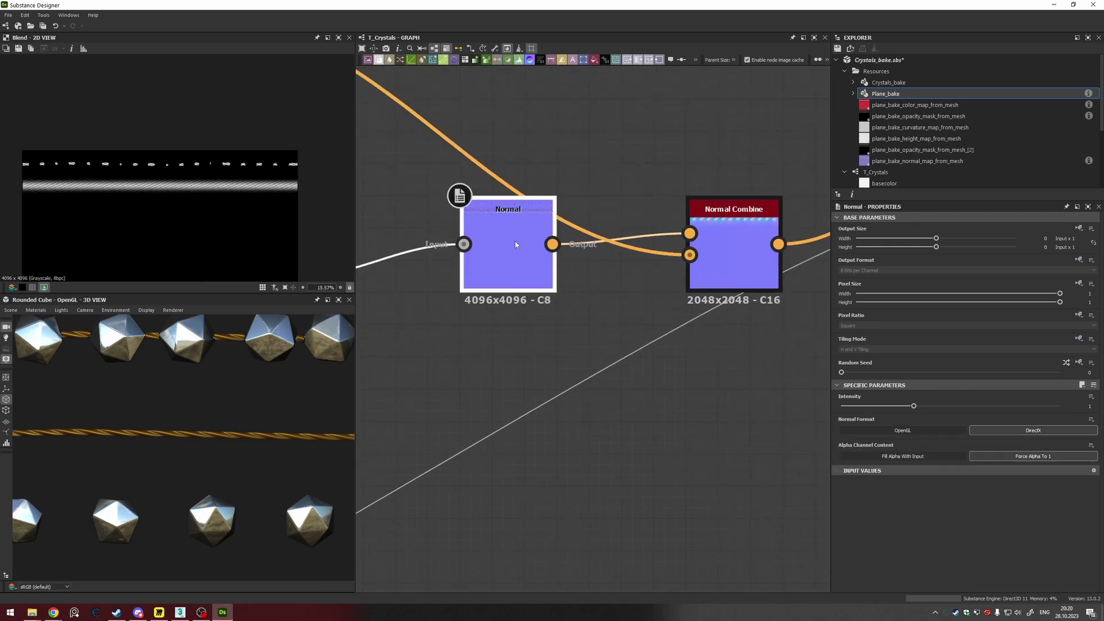
pyautogui.scroll(2, 147, 151)
pyautogui.moveTo(686, 241); pyautogui.dragTo(521, 241, button='middle')
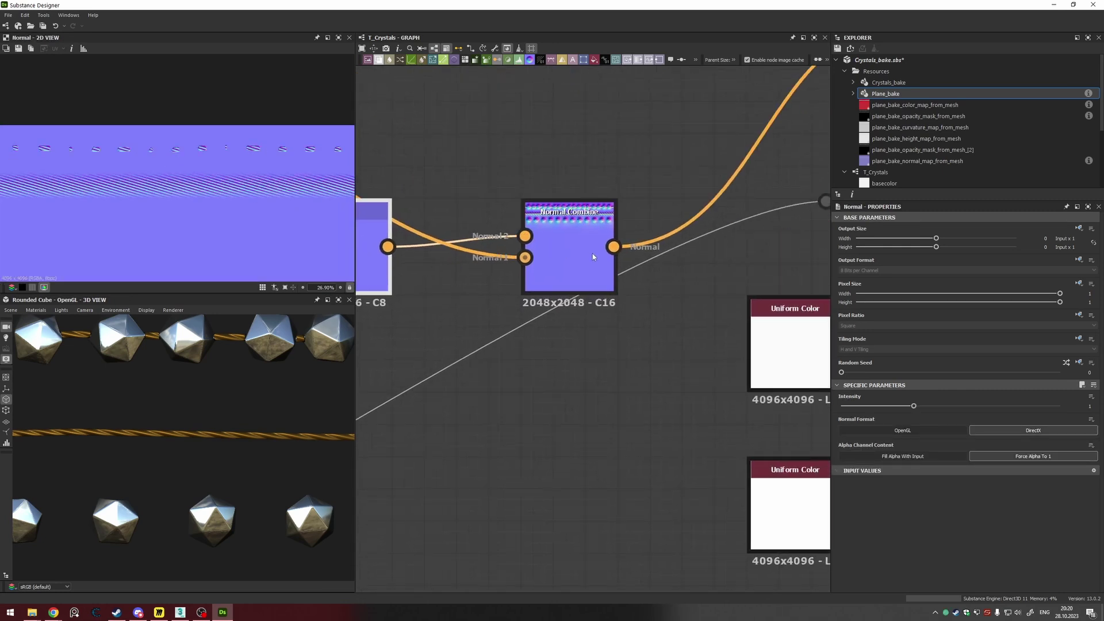
pyautogui.click(569, 264)
pyautogui.scroll(3, 152, 149)
pyautogui.scroll(-2, 153, 150)
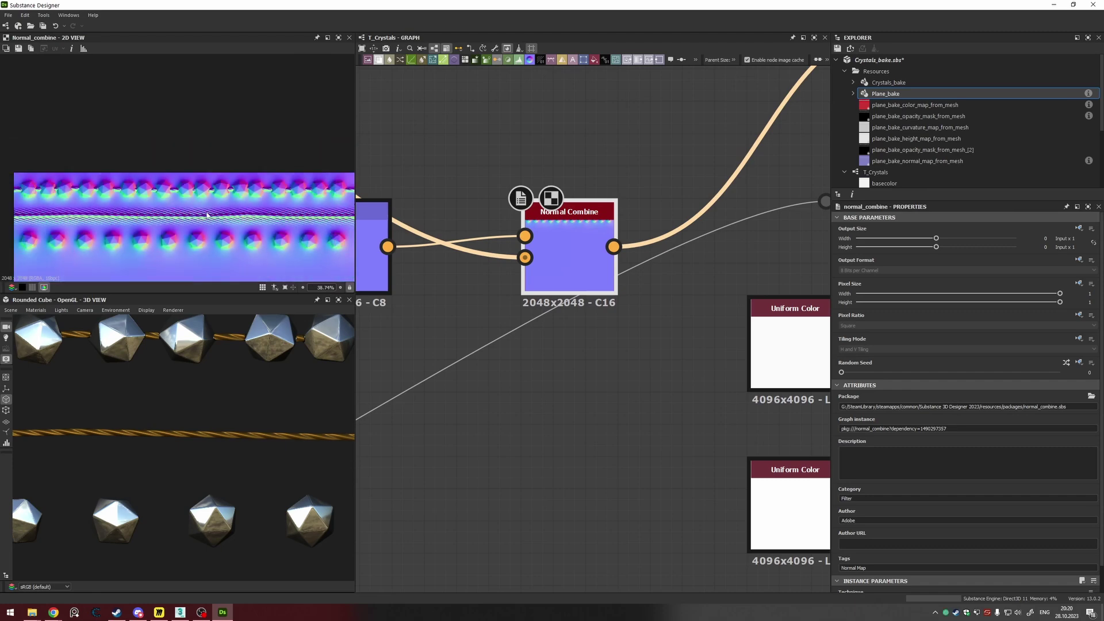
# Step: Preview the graph's Normal output and examine the combined crystal and thread normal map
pyautogui.moveTo(785, 247); pyautogui.dragTo(437, 398, button='middle')
pyautogui.click(615, 185)
pyautogui.click(608, 173)
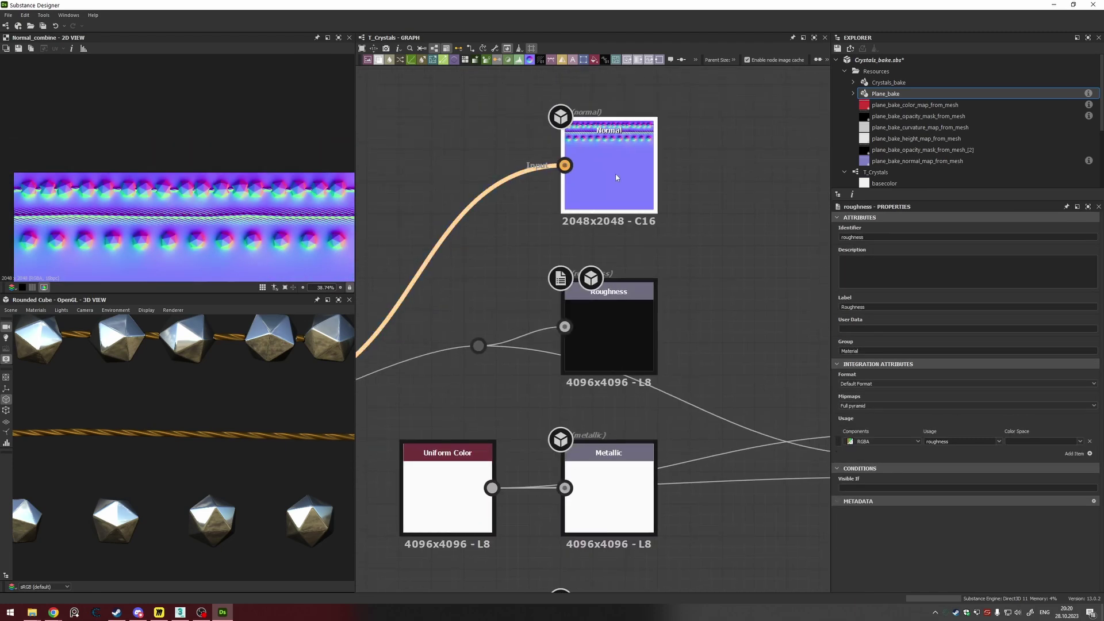
pyautogui.scroll(1, 233, 173)
pyautogui.moveTo(530, 348); pyautogui.dragTo(693, 205, button='middle')
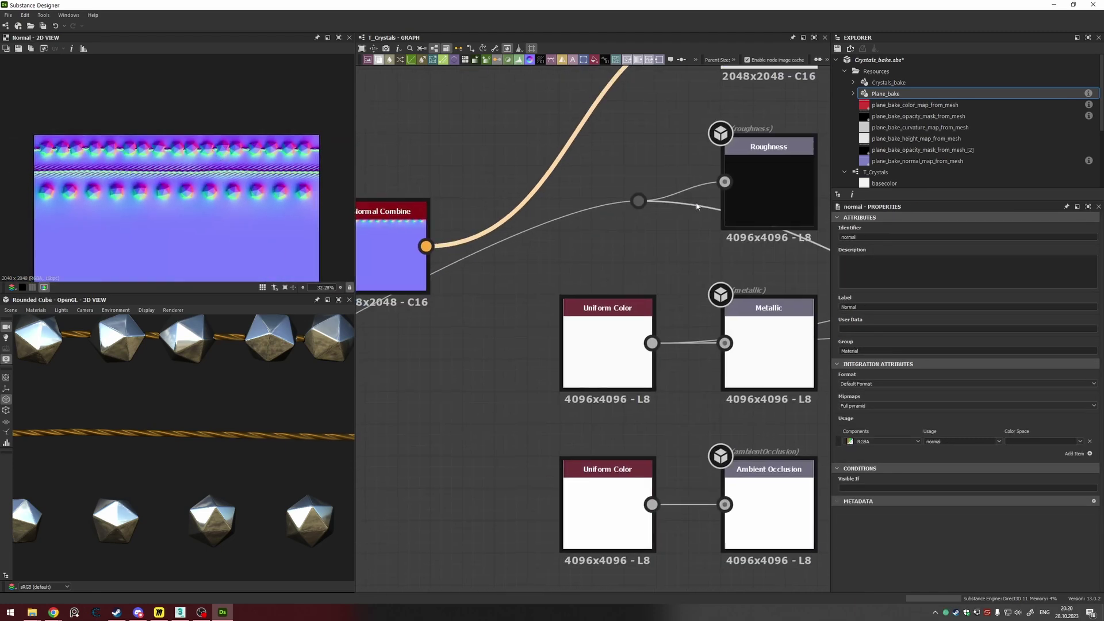
# Step: Preview the Roughness output and examine how the thread areas differ from the crystals
pyautogui.scroll(-4, 693, 205)
pyautogui.moveTo(691, 248); pyautogui.dragTo(642, 249, button='middle')
pyautogui.click(685, 200)
pyautogui.click(685, 199)
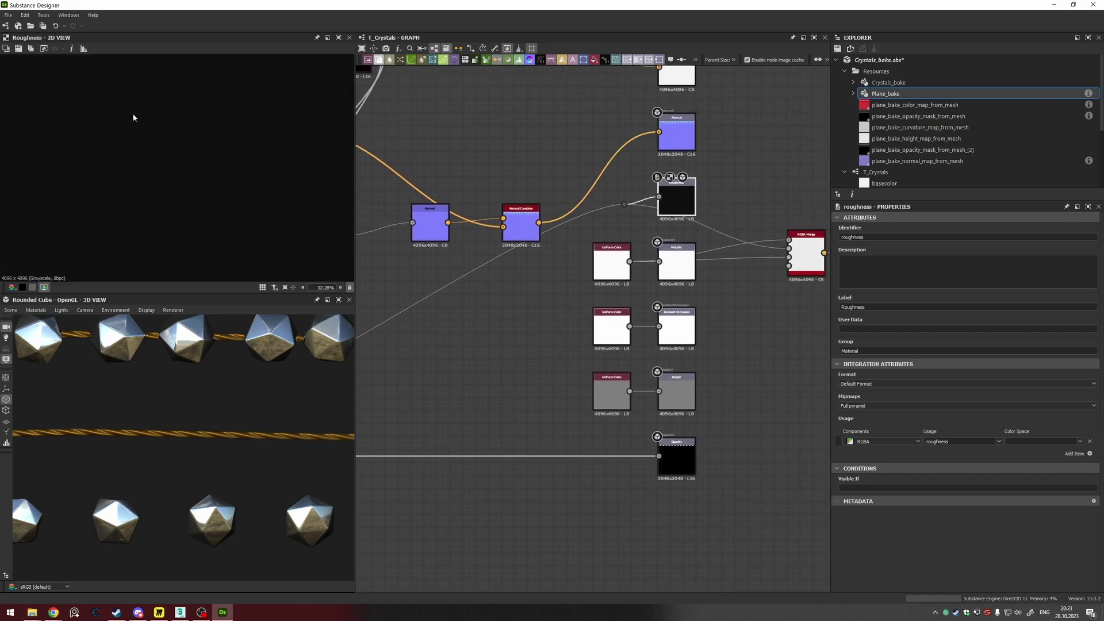
pyautogui.scroll(3, 151, 94)
pyautogui.moveTo(684, 214); pyautogui.dragTo(723, 183, button='middle')
pyautogui.scroll(-3, 272, 396)
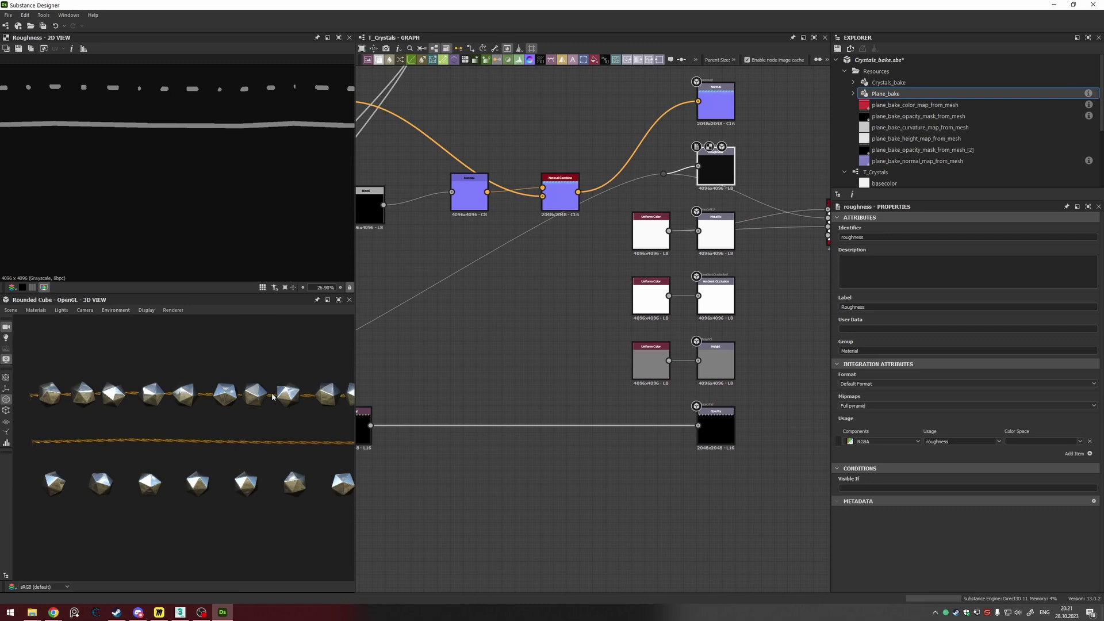
# Step: Widen the 2D and 3D views, examine the crystal strands in 3D, and trace the Roughness output's source nodes
pyautogui.moveTo(354, 352); pyautogui.dragTo(431, 353)
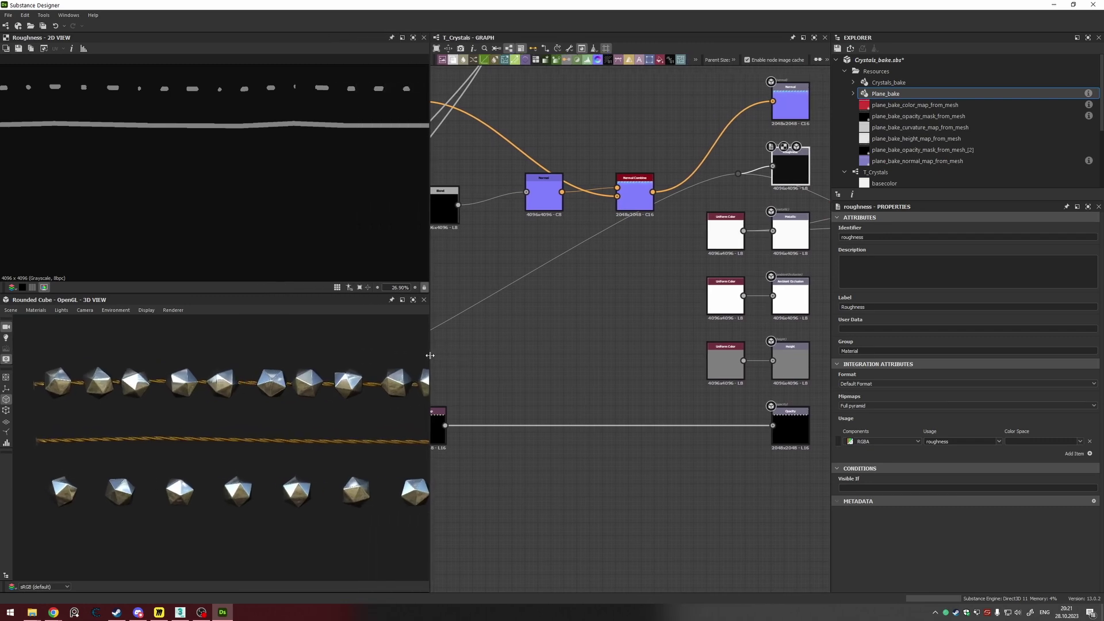
pyautogui.scroll(2, 350, 371)
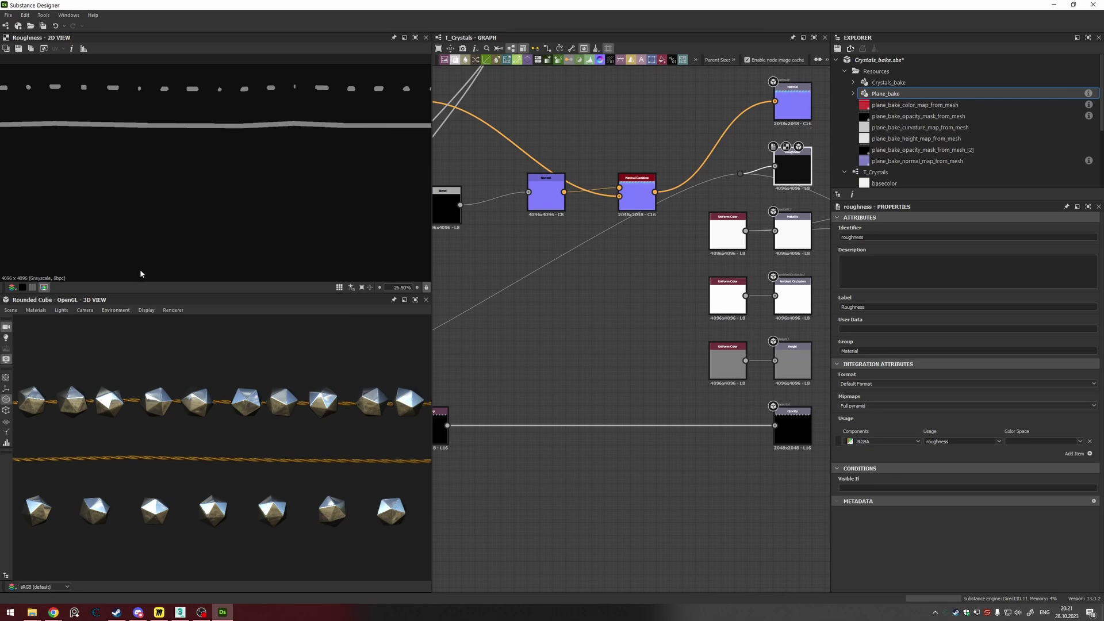
pyautogui.moveTo(794, 170); pyautogui.dragTo(695, 229, button='middle')
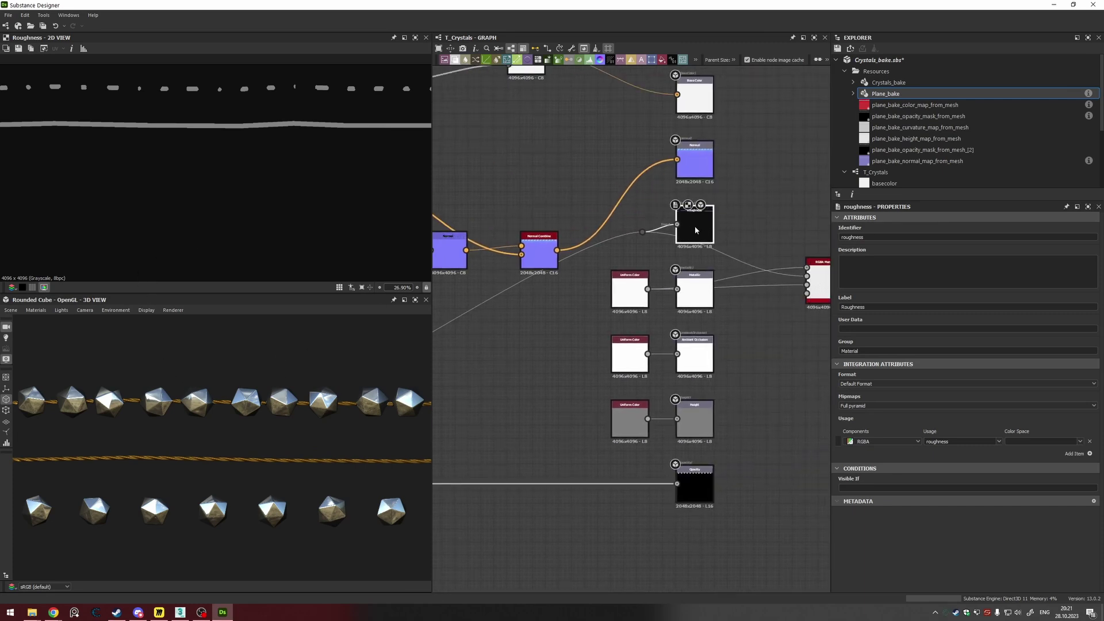
pyautogui.scroll(-3, 695, 225)
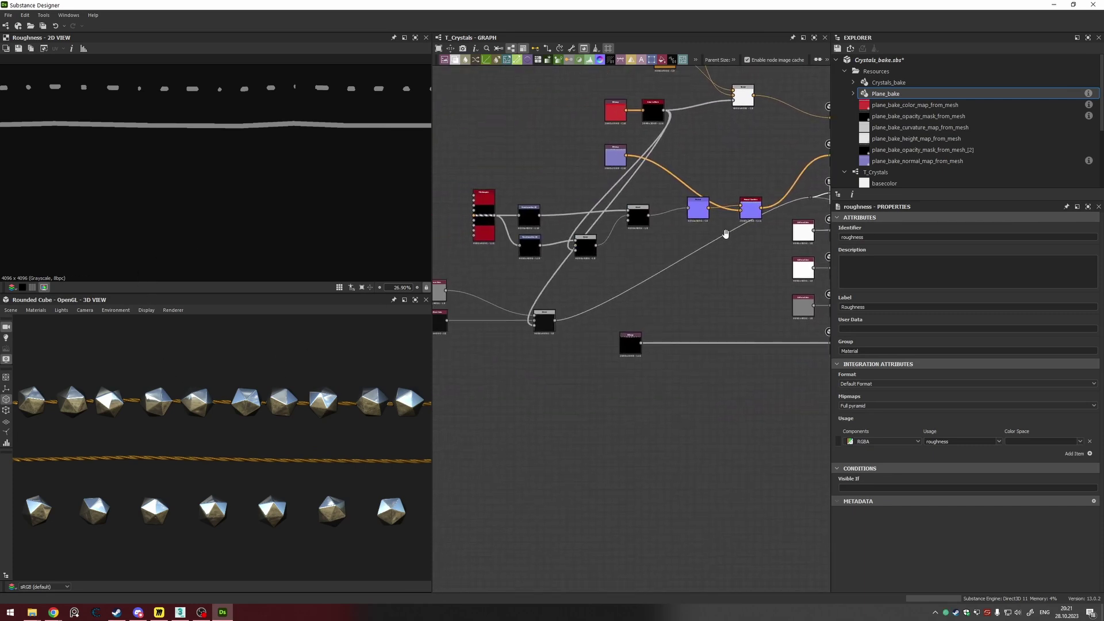
pyautogui.scroll(5, 660, 251)
pyautogui.scroll(-5, 683, 238)
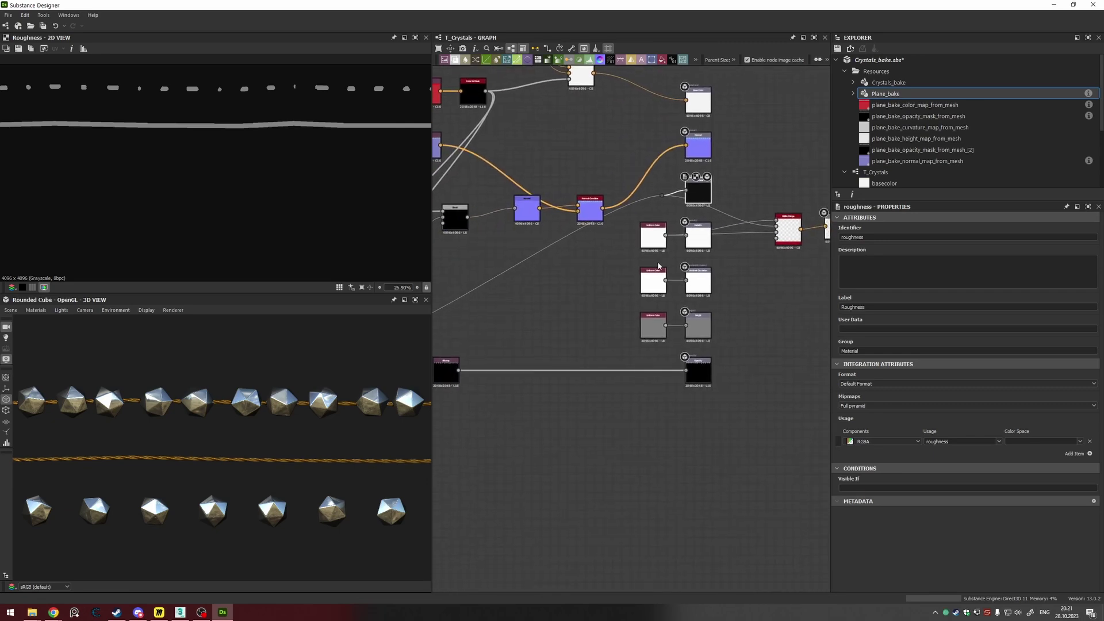
# Step: Preview the Metallic output and view its whole map in the 2D view
pyautogui.scroll(4, 654, 264)
pyautogui.doubleClick(667, 227)
pyautogui.moveTo(667, 254); pyautogui.dragTo(577, 293, button='middle')
pyautogui.doubleClick(664, 260)
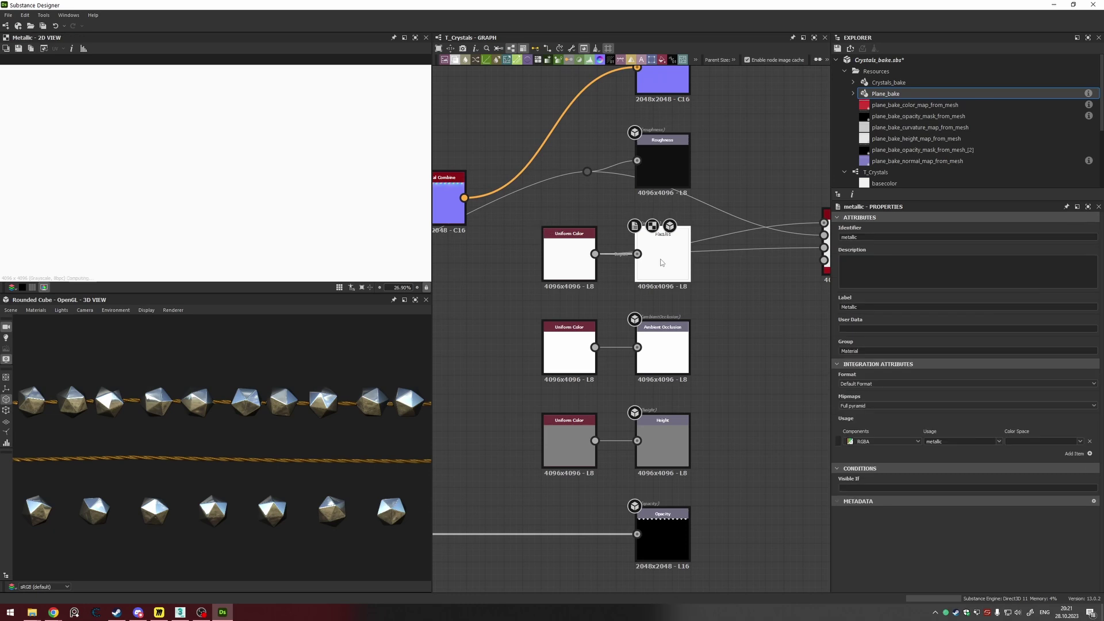
pyautogui.scroll(-3, 660, 264)
pyautogui.scroll(-5, 255, 193)
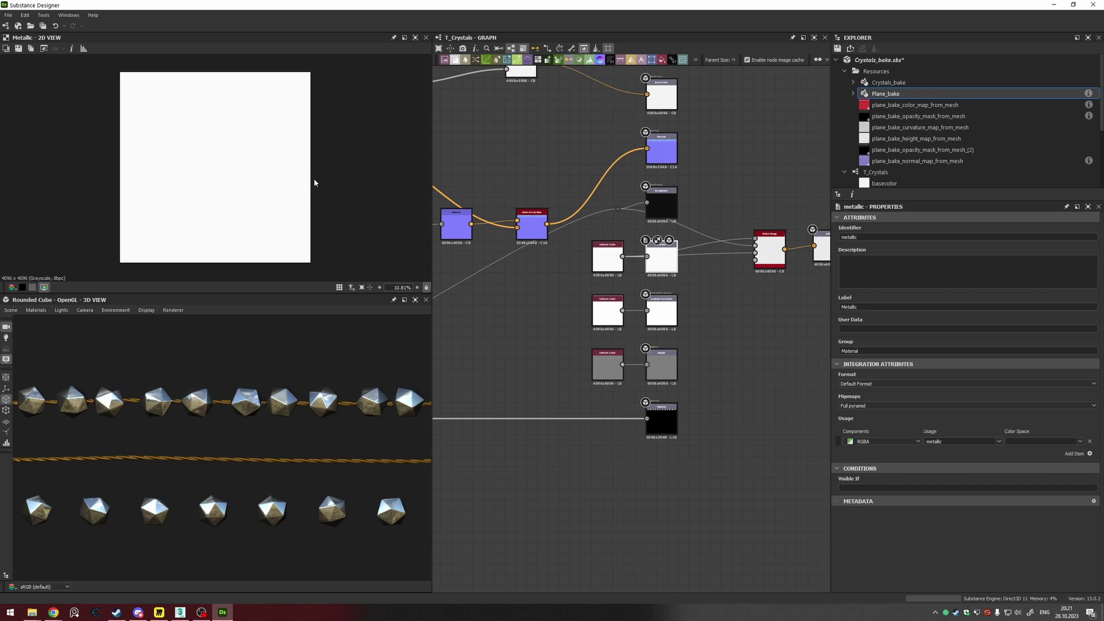
# Step: Widen the 3D view further and check the Output Color value of the Uniform Color node feeding the Metallic output
pyautogui.moveTo(433, 368); pyautogui.dragTo(482, 368)
pyautogui.scroll(3, 716, 256)
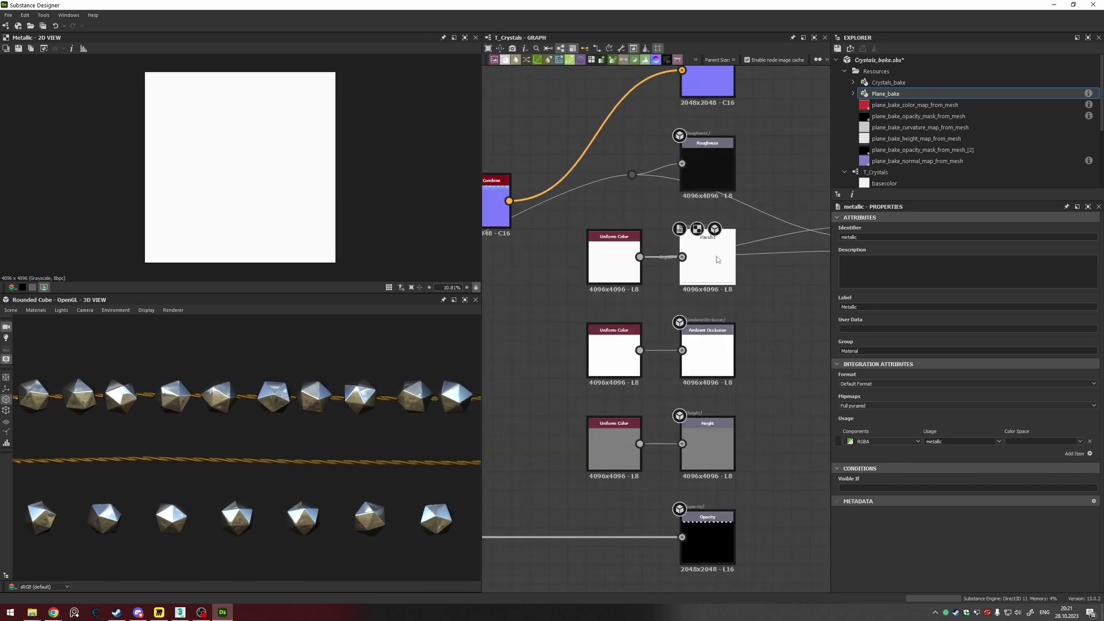
pyautogui.scroll(-2, 716, 257)
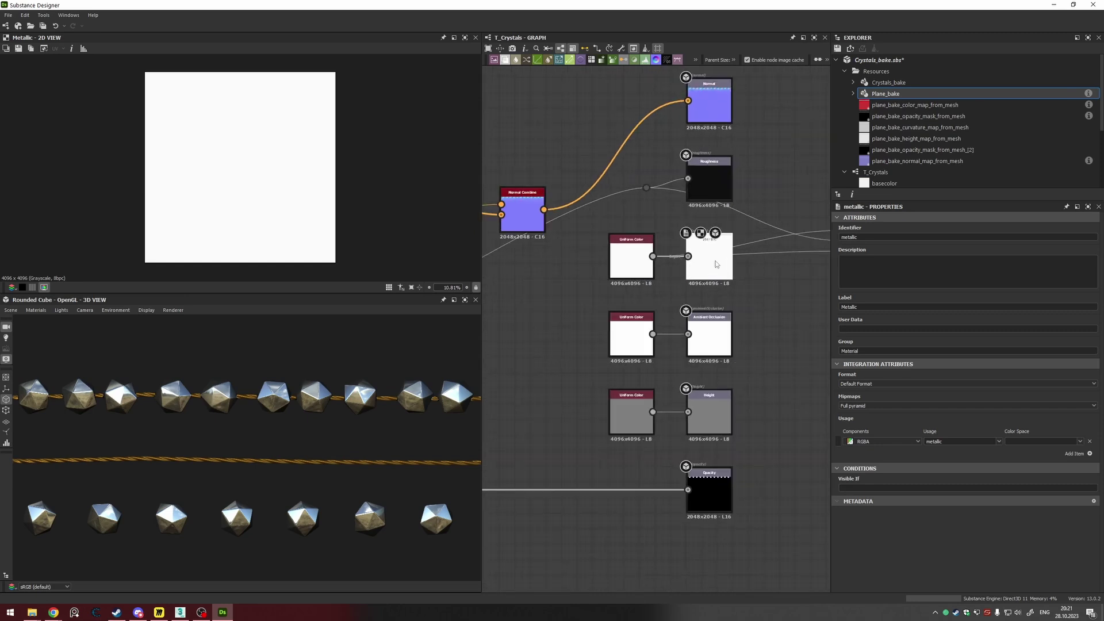
pyautogui.scroll(-2, 716, 264)
pyautogui.doubleClick(666, 258)
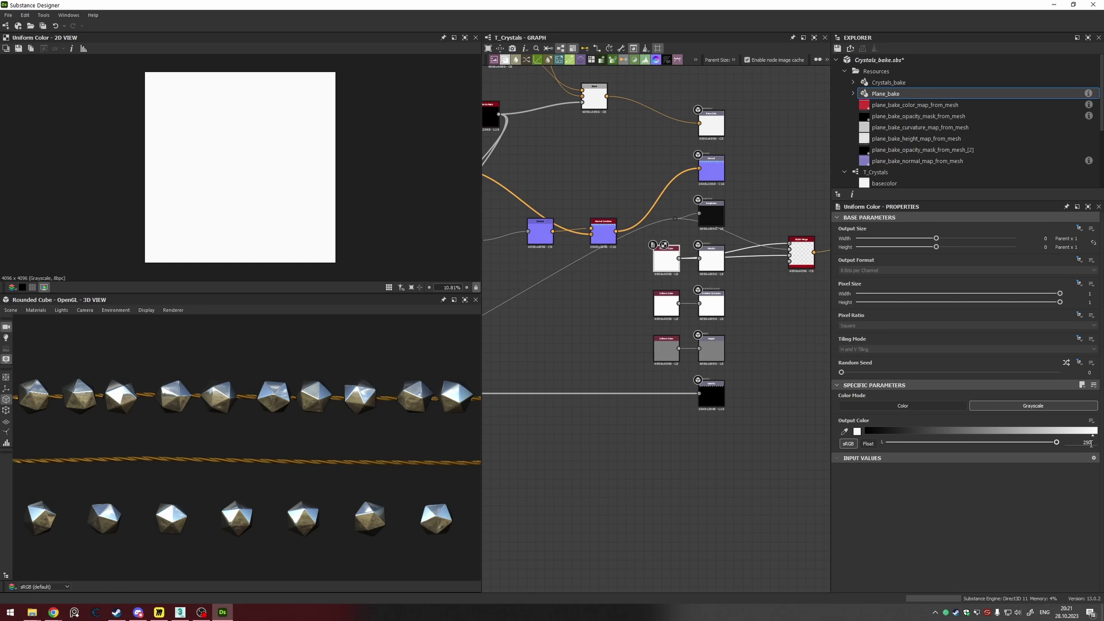
pyautogui.scroll(3, 759, 312)
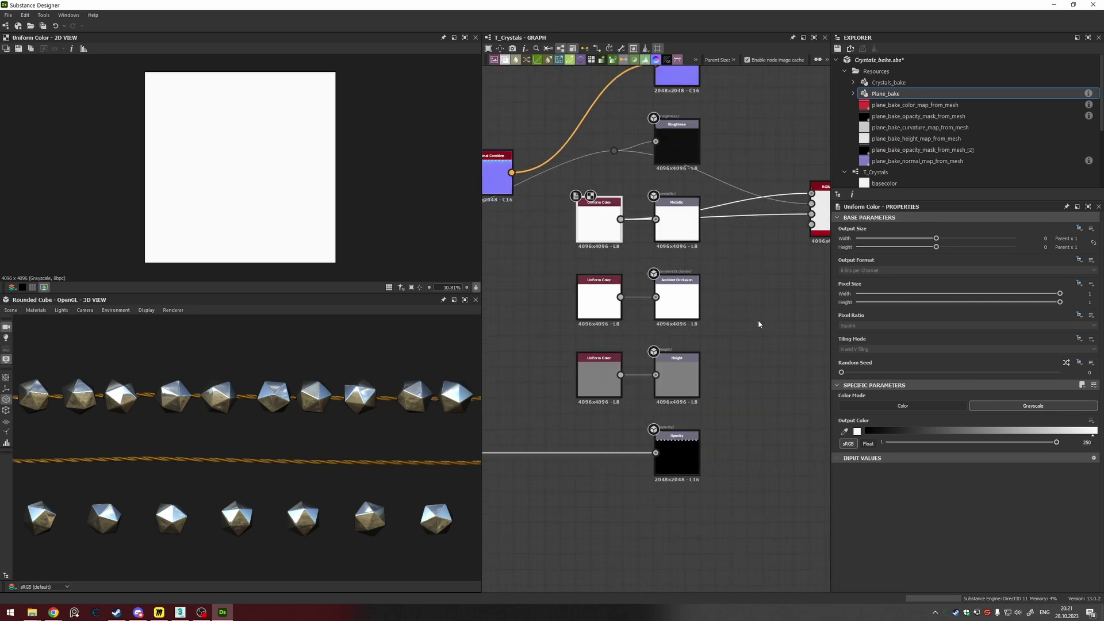
# Step: Select the Ambient Occlusion and Height outputs together with their Uniform Color nodes
pyautogui.moveTo(759, 321); pyautogui.dragTo(810, 299, button='middle')
pyautogui.moveTo(591, 266); pyautogui.dragTo(790, 393)
pyautogui.moveTo(596, 414); pyautogui.dragTo(676, 329, button='middle')
pyautogui.scroll(-3, 676, 329)
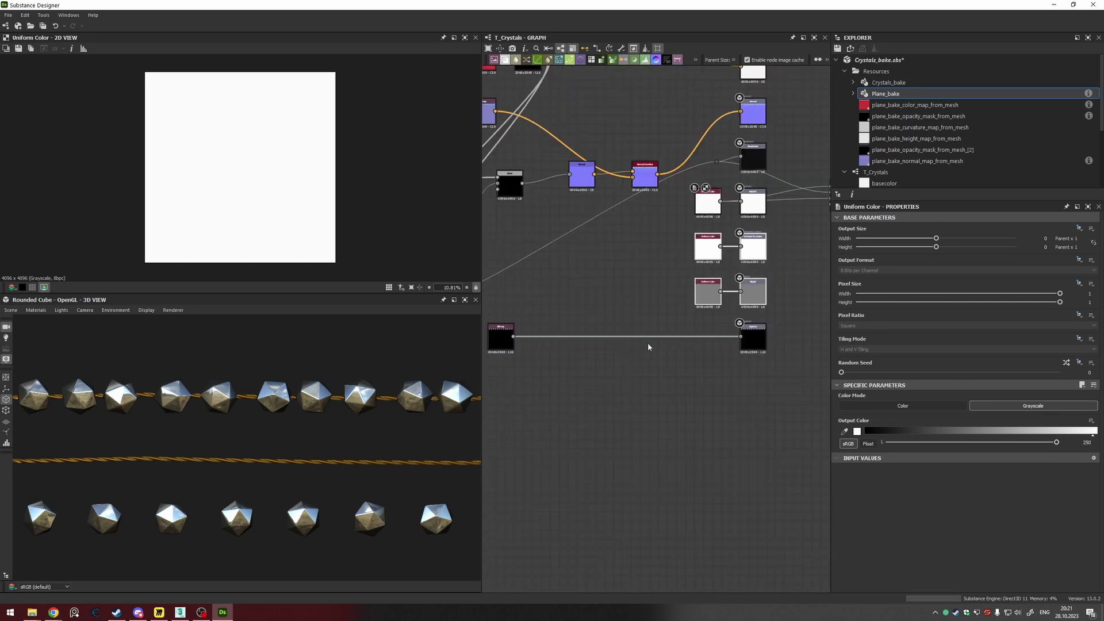
# Step: Preview the baked opacity mask Bitmap and the Opacity output it feeds
pyautogui.moveTo(598, 345)
pyautogui.mouseDown(button='middle')
pyautogui.moveTo(710, 345)
pyautogui.moveTo(584, 344)
pyautogui.moveTo(601, 350)
pyautogui.mouseUp(button='middle')
pyautogui.scroll(4, 443, 331)
pyautogui.scroll(3, 599, 349)
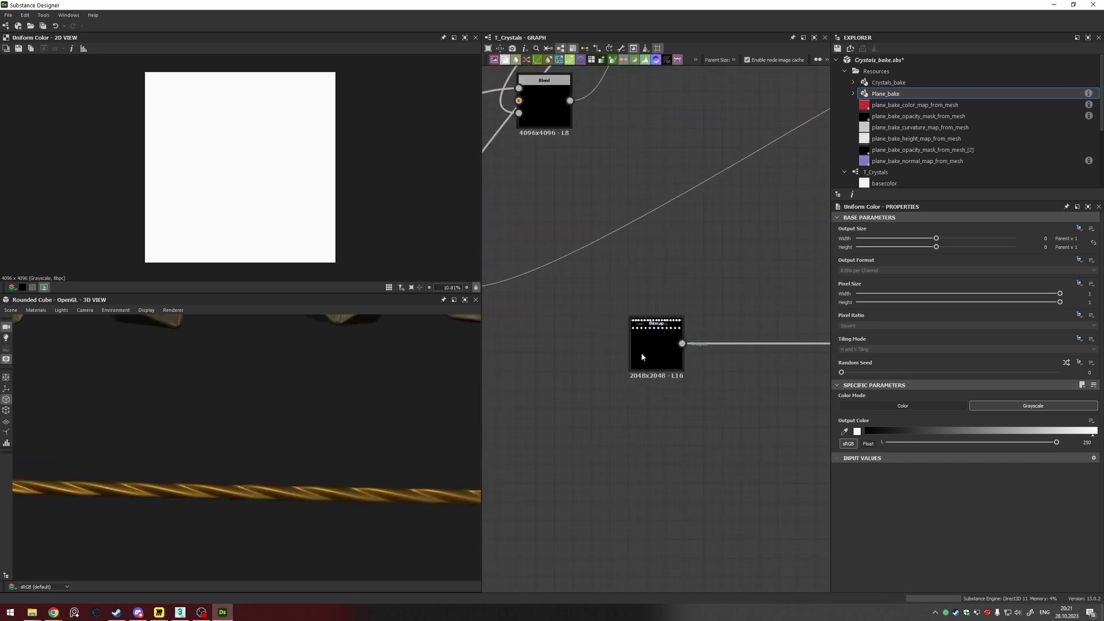
pyautogui.doubleClick(641, 353)
pyautogui.scroll(-2, 643, 353)
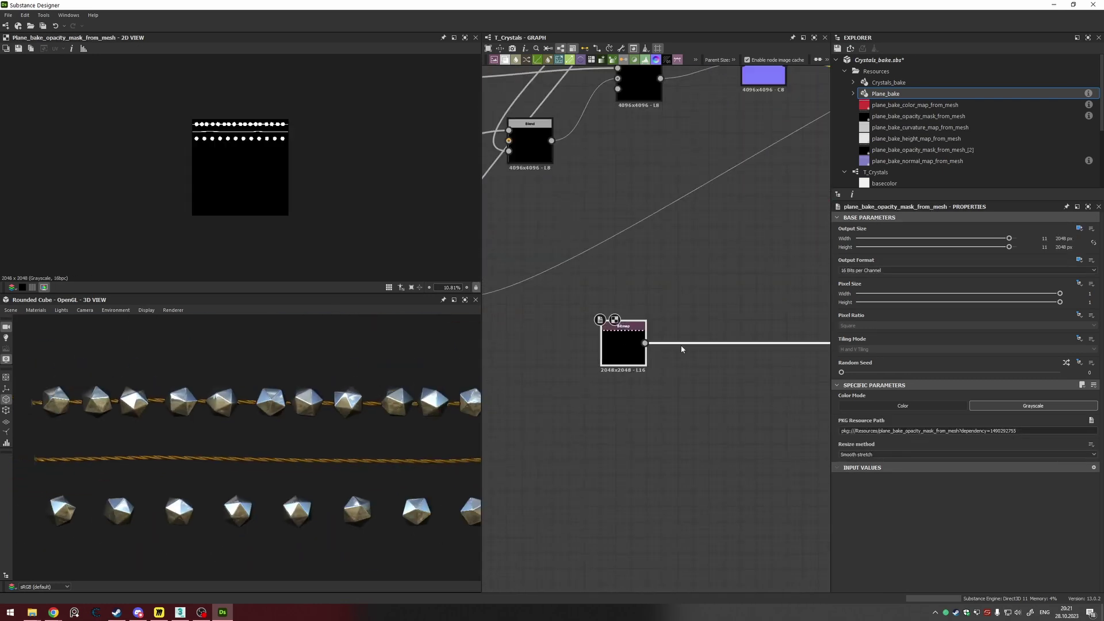
pyautogui.moveTo(681, 344); pyautogui.dragTo(488, 343, button='middle')
pyautogui.doubleClick(748, 348)
pyautogui.moveTo(729, 351); pyautogui.dragTo(642, 468, button='middle')
pyautogui.scroll(-3, 711, 336)
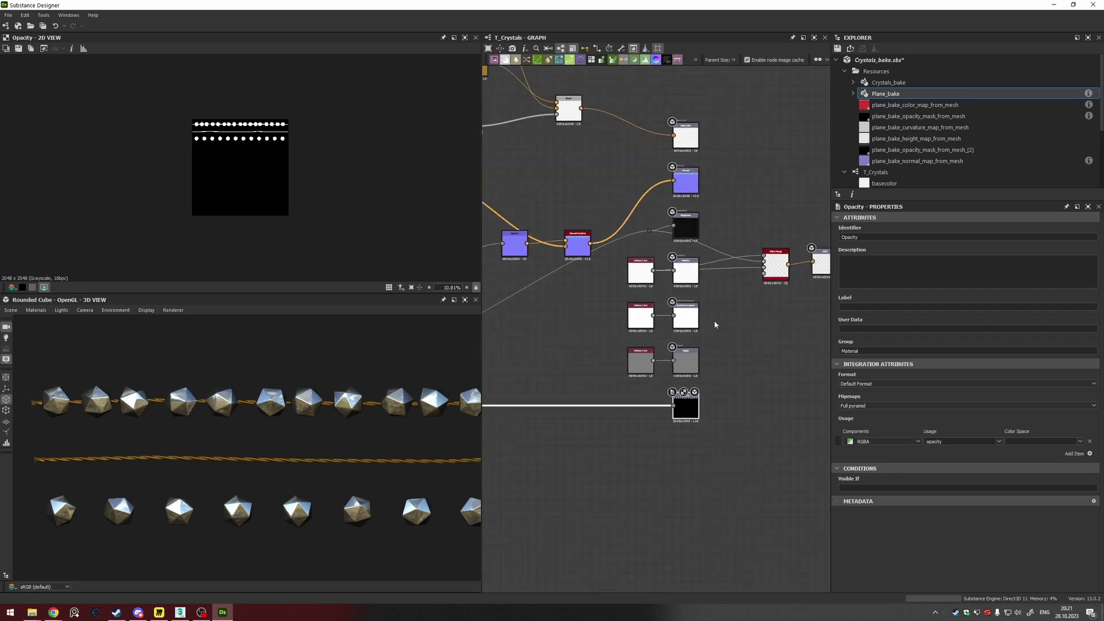
# Step: Preview the RGBA Merge node and the packed ARM output it feeds
pyautogui.moveTo(770, 259); pyautogui.dragTo(657, 291, button='middle')
pyautogui.scroll(4, 656, 291)
pyautogui.doubleClick(656, 291)
pyautogui.doubleClick(752, 290)
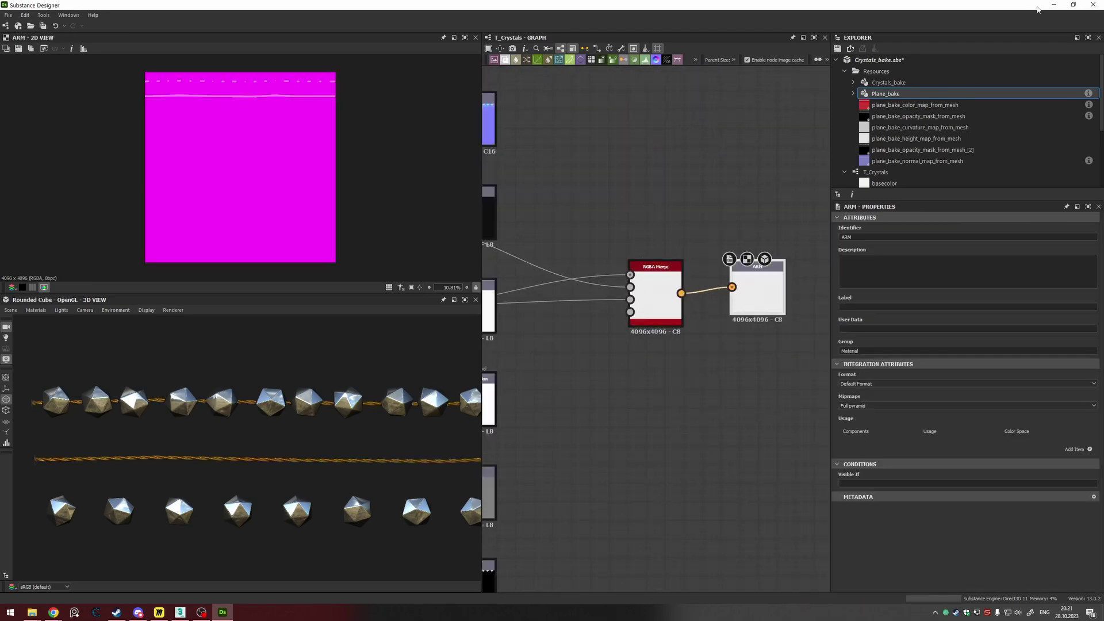
# Step: Switch to 3ds Max and display the chandelier scene in plain shading without edged faces
pyautogui.click(1053, 4)
pyautogui.scroll(-10, 582, 274)
pyautogui.scroll(5, 397, 373)
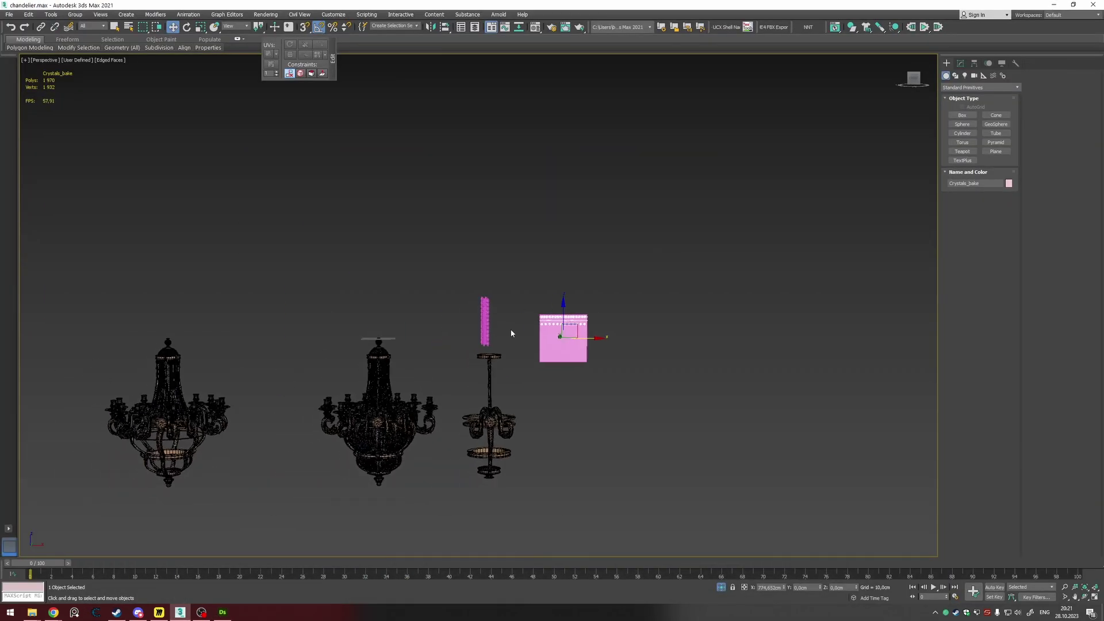
pyautogui.moveTo(425, 383); pyautogui.dragTo(585, 287, button='middle')
pyautogui.press('F4')
pyautogui.scroll(-4, 585, 286)
pyautogui.moveTo(685, 282); pyautogui.dragTo(592, 290, button='middle')
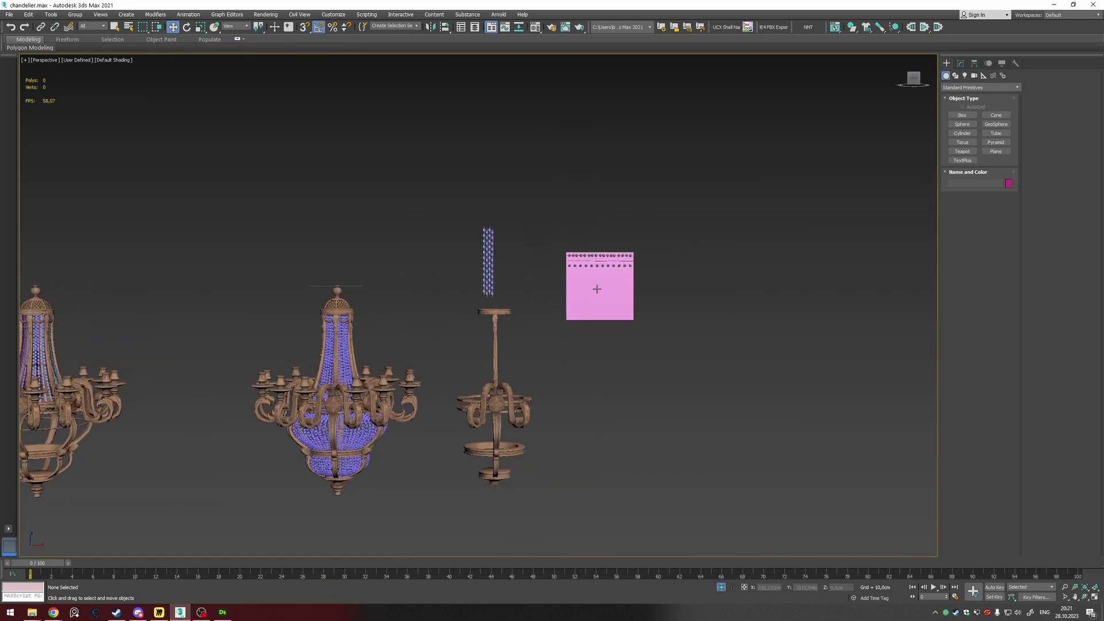
# Step: Move the Plane_bake object along X so it stands clear of the crystal bake meshes
pyautogui.click(598, 288)
pyautogui.scroll(4, 599, 287)
pyautogui.moveTo(631, 284); pyautogui.dragTo(850, 284)
pyautogui.moveTo(851, 284); pyautogui.dragTo(628, 305, button='middle')
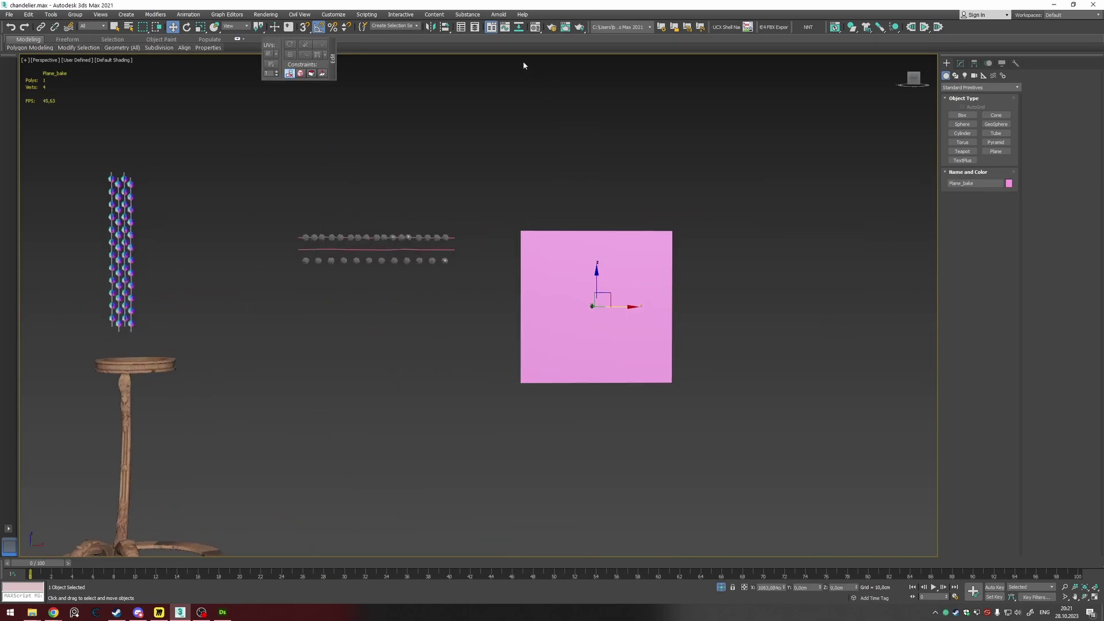
# Step: Sample the CrystalsAtlas material from the hanging crystal strands and assign it to Plane_bake
pyautogui.press('m')
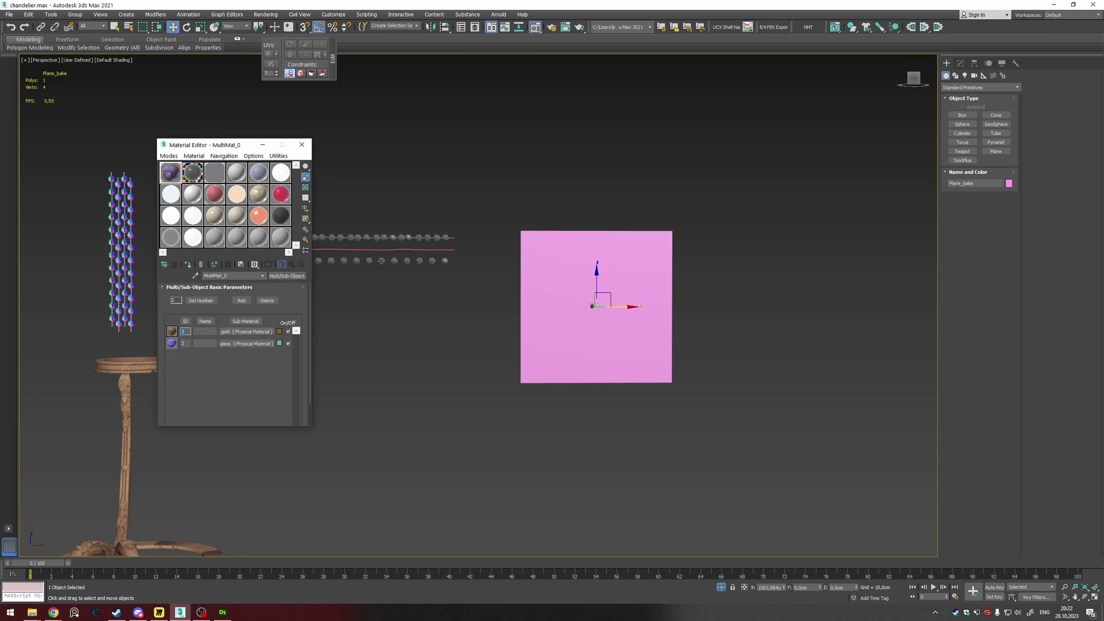
pyautogui.moveTo(380, 261); pyautogui.dragTo(466, 272, button='middle')
pyautogui.click(195, 276)
pyautogui.moveTo(235, 146); pyautogui.dragTo(420, 144)
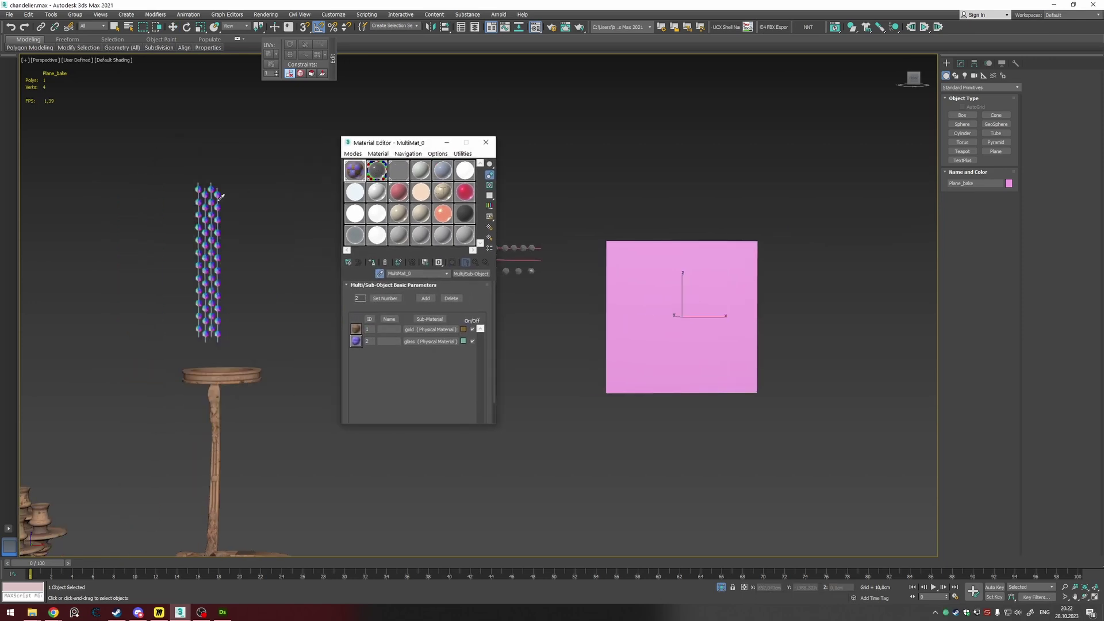
pyautogui.click(219, 199)
pyautogui.click(372, 263)
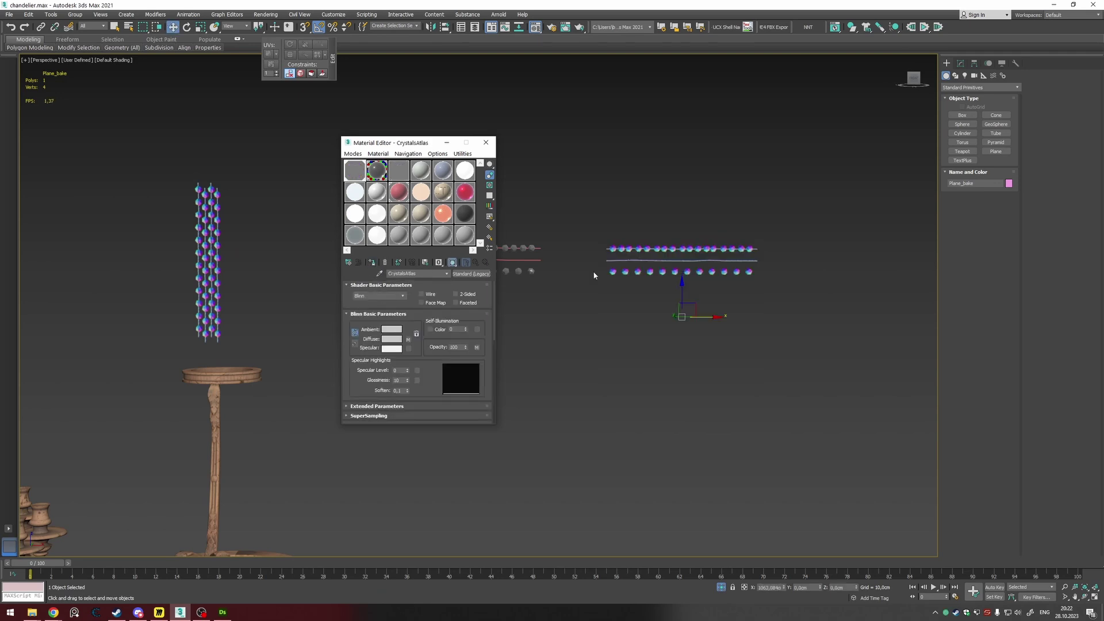
pyautogui.scroll(2, 699, 288)
pyautogui.click(485, 142)
# Step: Turn on edged faces and examine the textured plane's crystal and thread strips up close
pyautogui.scroll(-3, 613, 255)
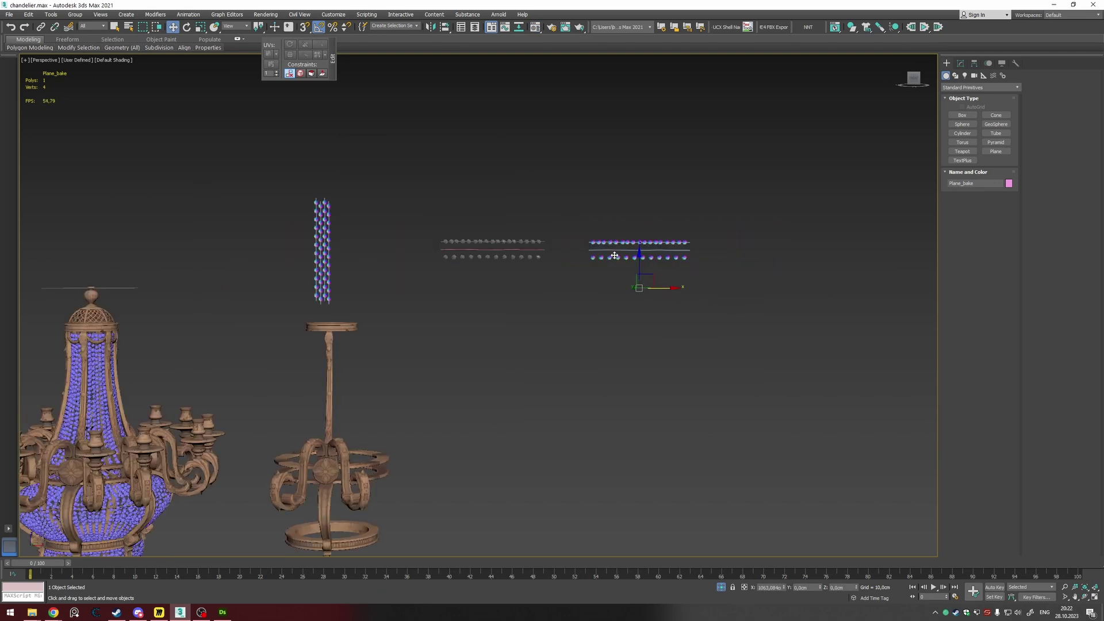
pyautogui.press('F4')
pyautogui.scroll(6, 619, 251)
pyautogui.scroll(-6, 617, 252)
pyautogui.moveTo(690, 293); pyautogui.dragTo(468, 266, button='middle')
pyautogui.scroll(2, 650, 251)
pyautogui.scroll(3, 623, 276)
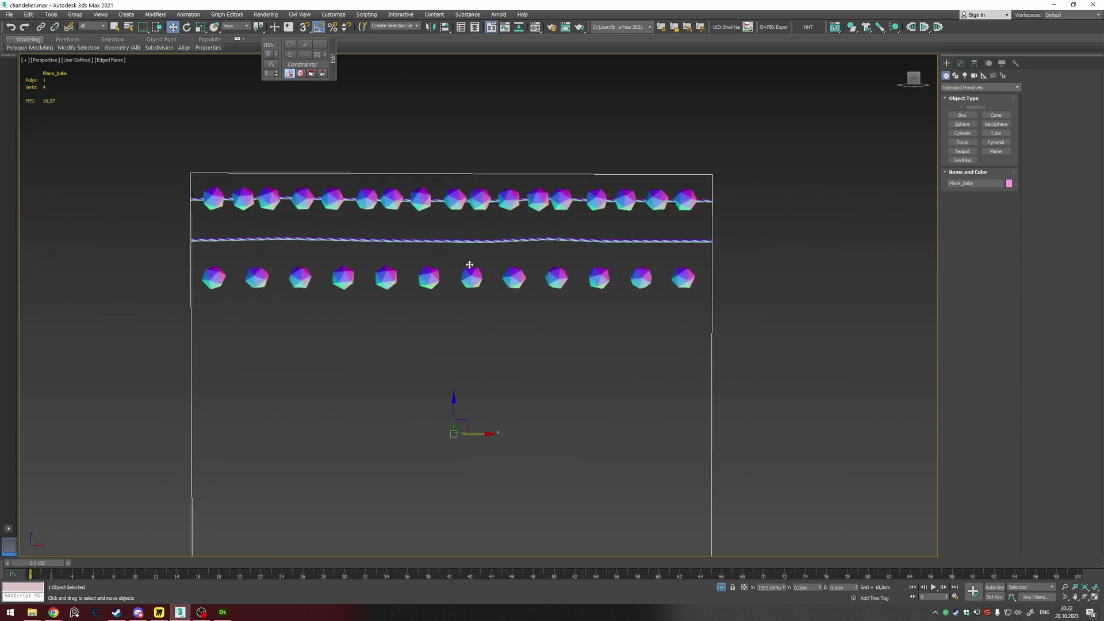
pyautogui.scroll(-2, 633, 256)
pyautogui.moveTo(633, 257); pyautogui.dragTo(517, 272, button='middle')
pyautogui.scroll(-4, 712, 260)
pyautogui.scroll(4, 690, 258)
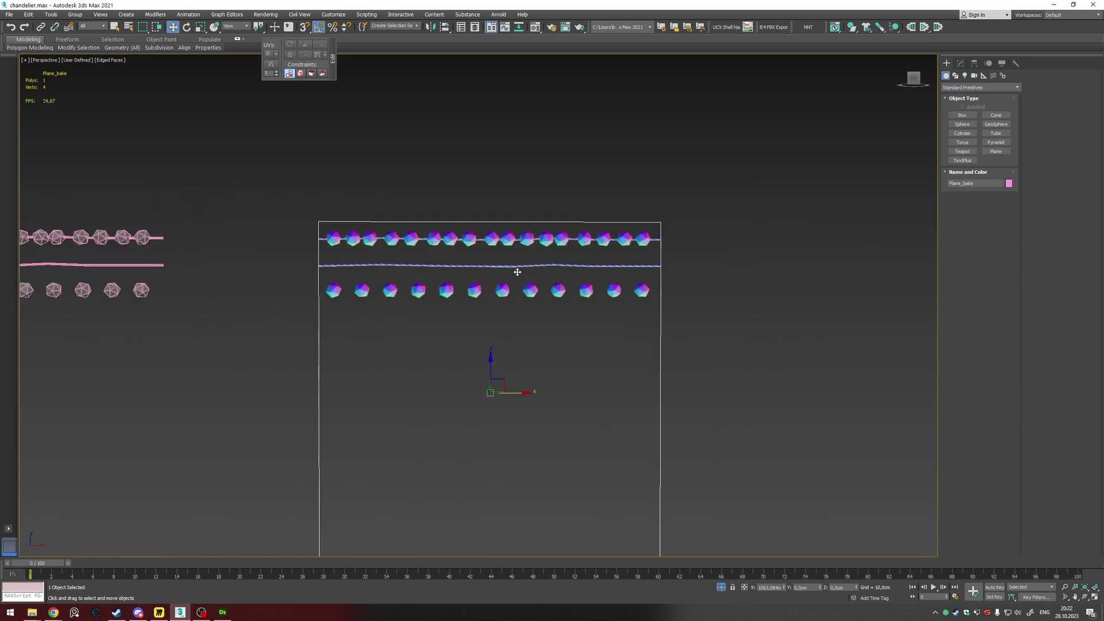
# Step: Add four horizontal SwiftLoop cuts to Plane_bake, bounding the strung-crystal strip and the loose-crystal strip
pyautogui.click(960, 63)
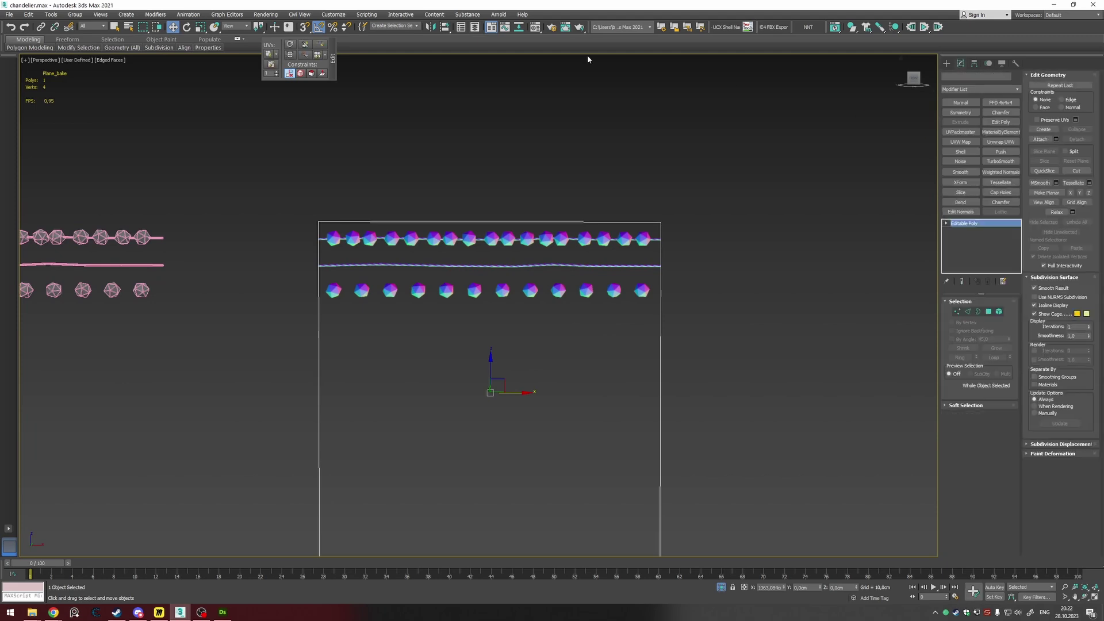
pyautogui.click(323, 47)
pyautogui.scroll(4, 635, 255)
pyautogui.scroll(-2, 706, 252)
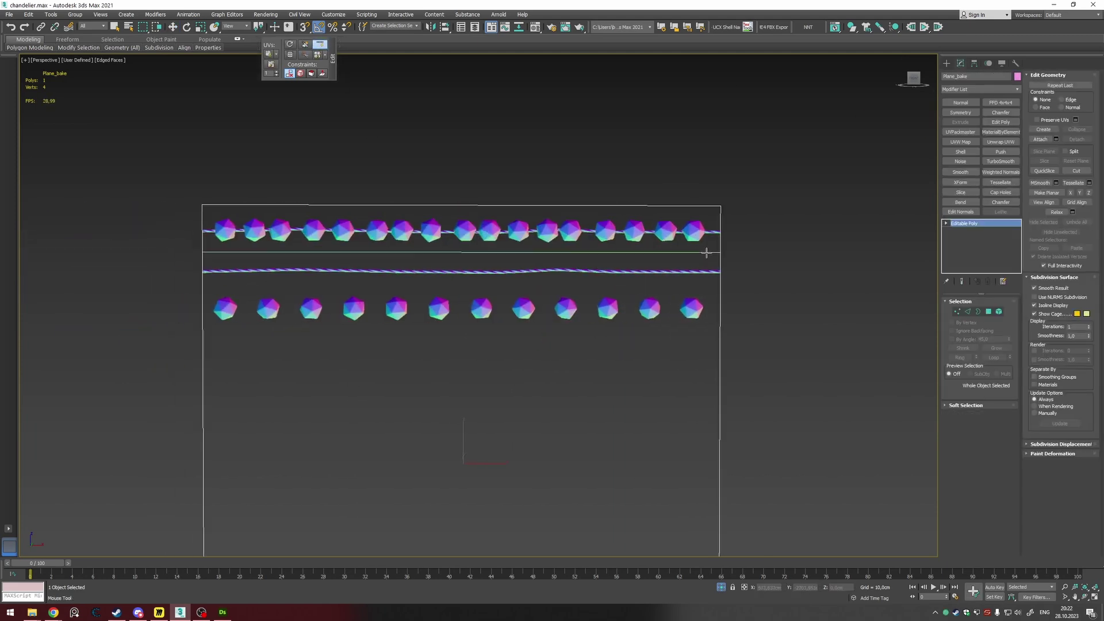
pyautogui.click(706, 249)
pyautogui.click(707, 214)
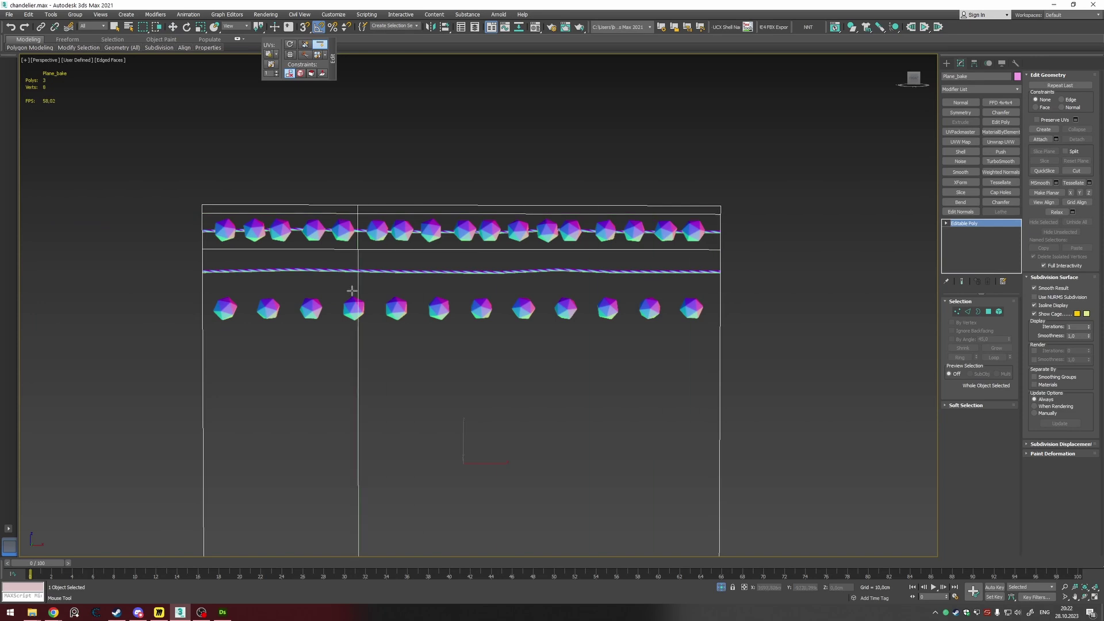
pyautogui.click(213, 290)
pyautogui.click(211, 330)
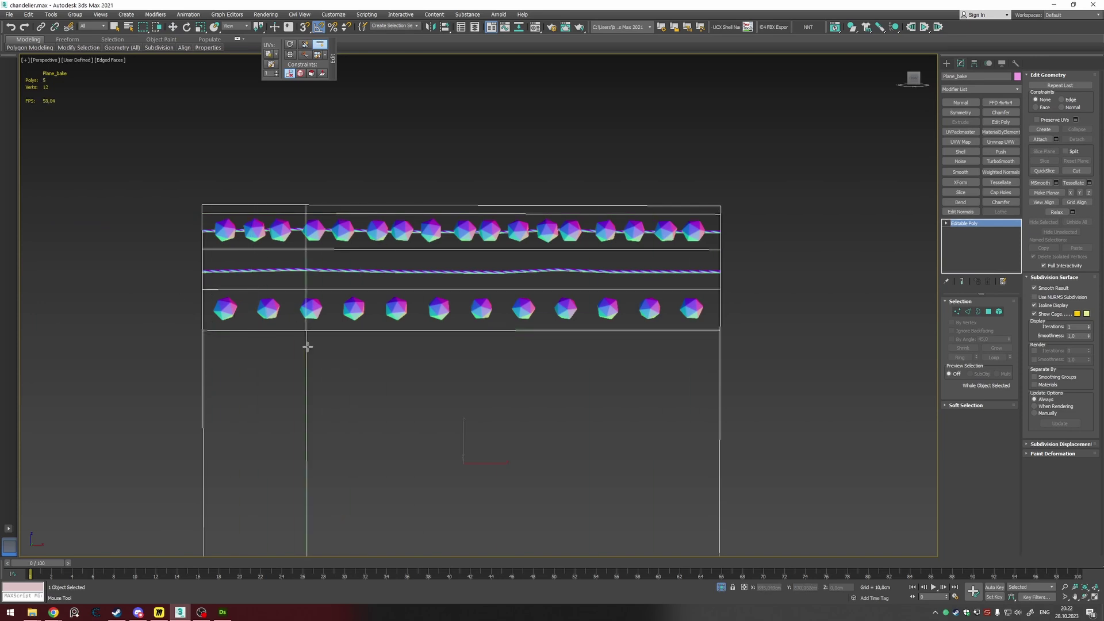
# Step: Detach the loose-crystal polygon and the strung-crystal polygon from Plane_bake as separate objects
pyautogui.press('w')
pyautogui.click(988, 312)
pyautogui.click(518, 304)
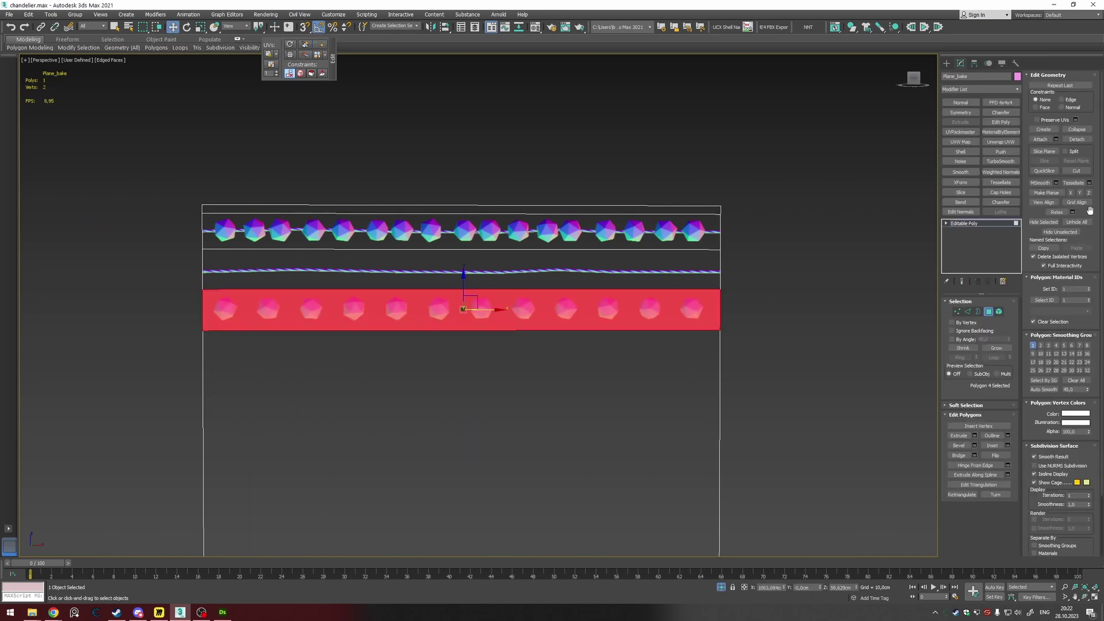
pyautogui.click(1085, 140)
pyautogui.press('Return')
pyautogui.click(660, 236)
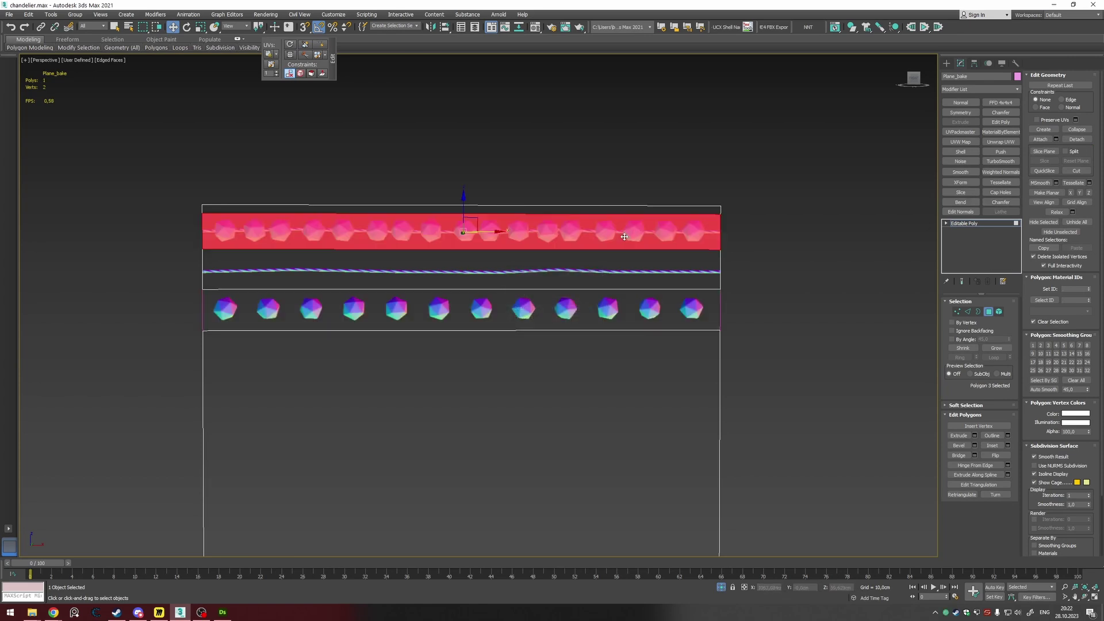
pyautogui.click(1076, 139)
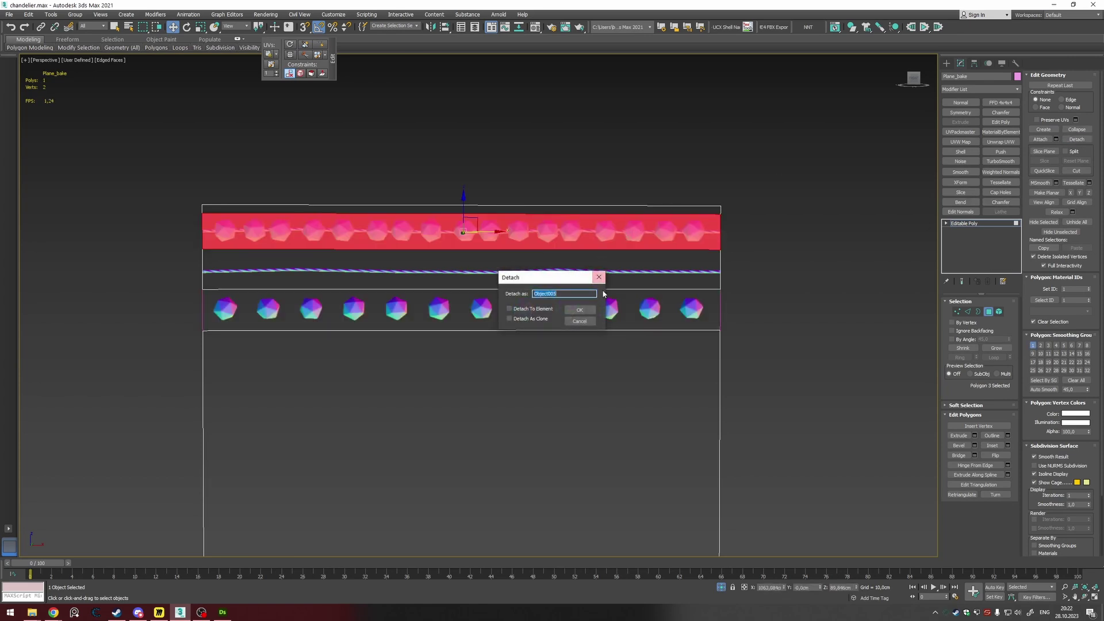
pyautogui.press('Return')
# Step: Move the rest of Plane_bake along X, clear of the two detached crystal strips
pyautogui.click(948, 66)
pyautogui.scroll(-5, 690, 237)
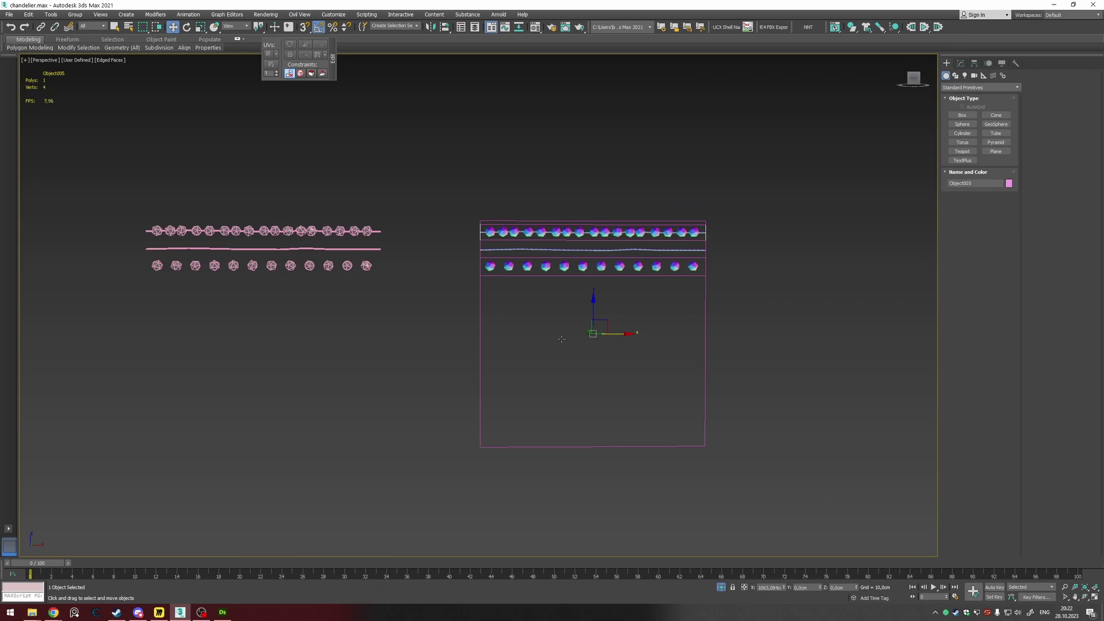
pyautogui.moveTo(618, 242); pyautogui.dragTo(768, 241)
pyautogui.scroll(-5, 369, 296)
pyautogui.scroll(8, 403, 299)
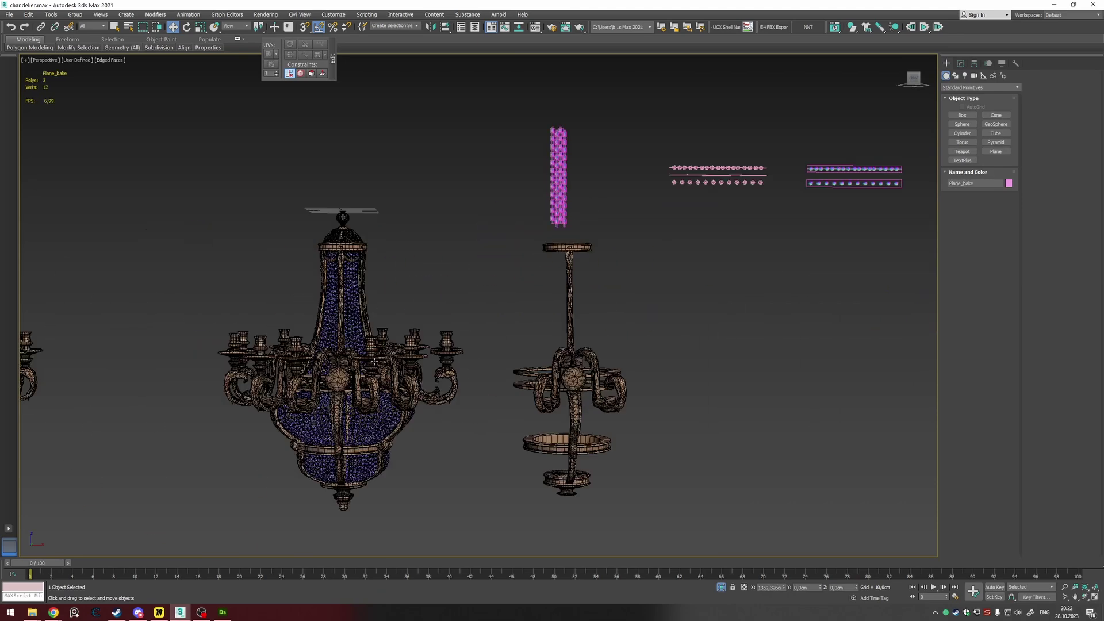
# Step: Turn off edged faces and examine the crystal strands hanging inside the chandelier's tall column
pyautogui.press('F4')
pyautogui.scroll(-4, 411, 302)
pyautogui.keyDown('alt'); pyautogui.moveTo(411, 303); pyautogui.dragTo(446, 392, button='middle'); pyautogui.keyUp('alt')
pyautogui.scroll(8, 454, 397)
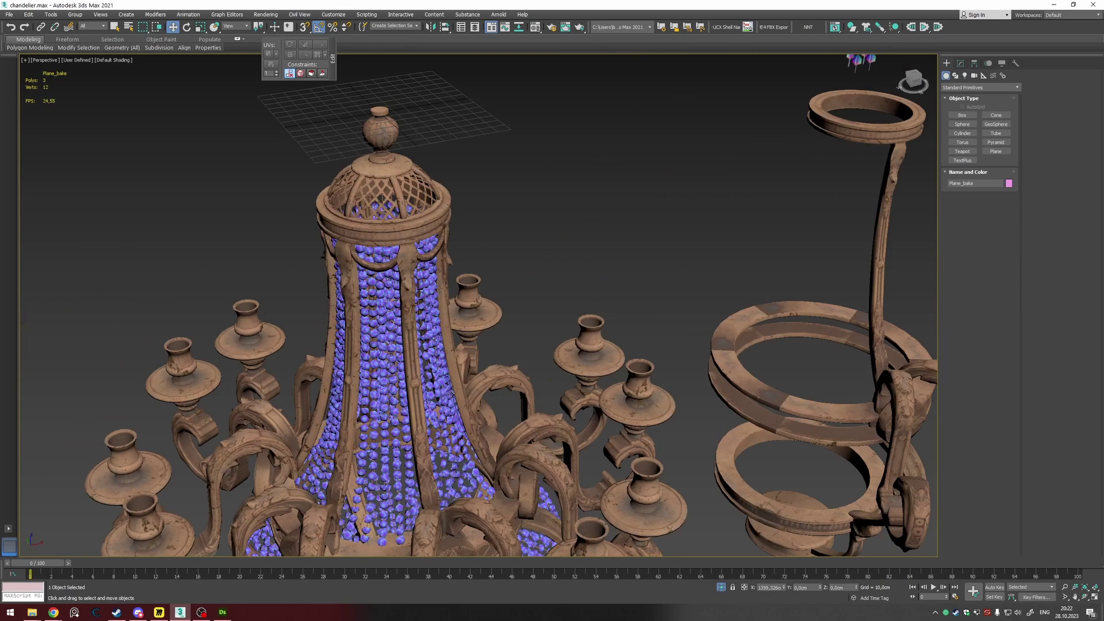
pyautogui.scroll(-6, 449, 392)
pyautogui.moveTo(862, 235); pyautogui.dragTo(424, 365, button='middle')
pyautogui.scroll(5, 458, 260)
# Step: Turn edged faces back on and divide the strung-crystal strip crosswise by connecting its two long edges
pyautogui.click(458, 268)
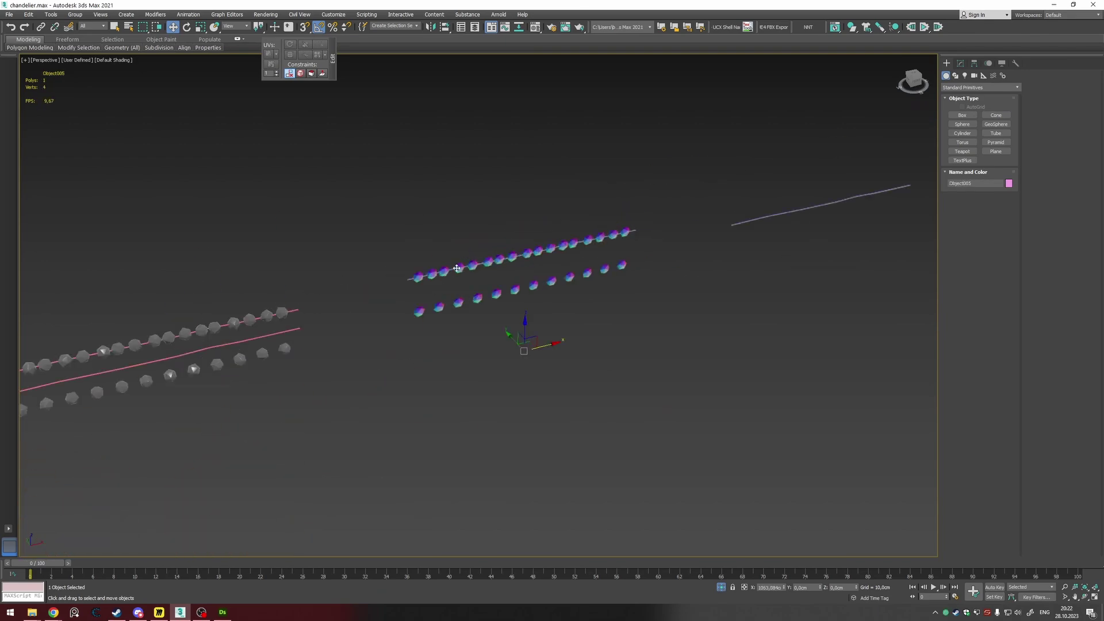
pyautogui.scroll(4, 460, 268)
pyautogui.press('F4')
pyautogui.scroll(-4, 462, 269)
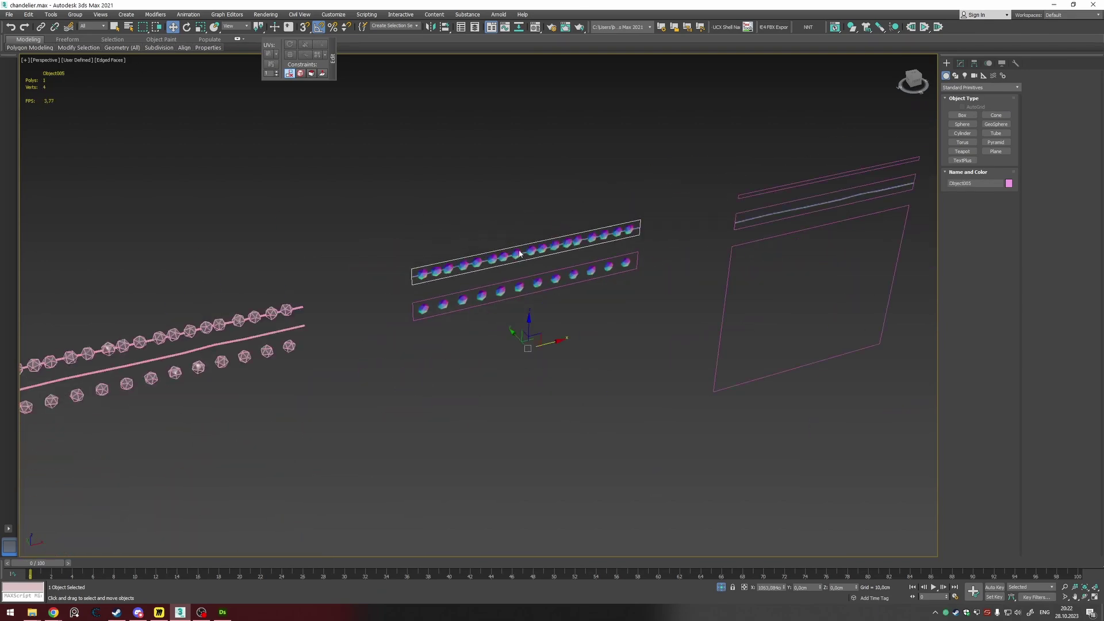
pyautogui.click(959, 63)
pyautogui.moveTo(426, 387); pyautogui.dragTo(552, 314, button='middle')
pyautogui.scroll(3, 656, 181)
pyautogui.click(968, 311)
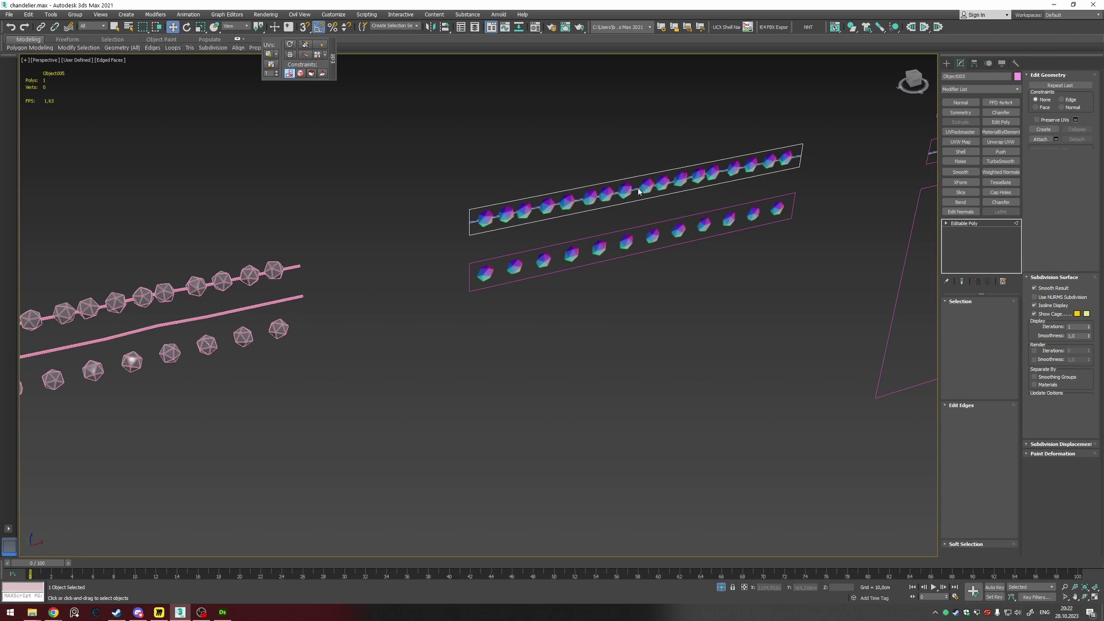
pyautogui.click(632, 176)
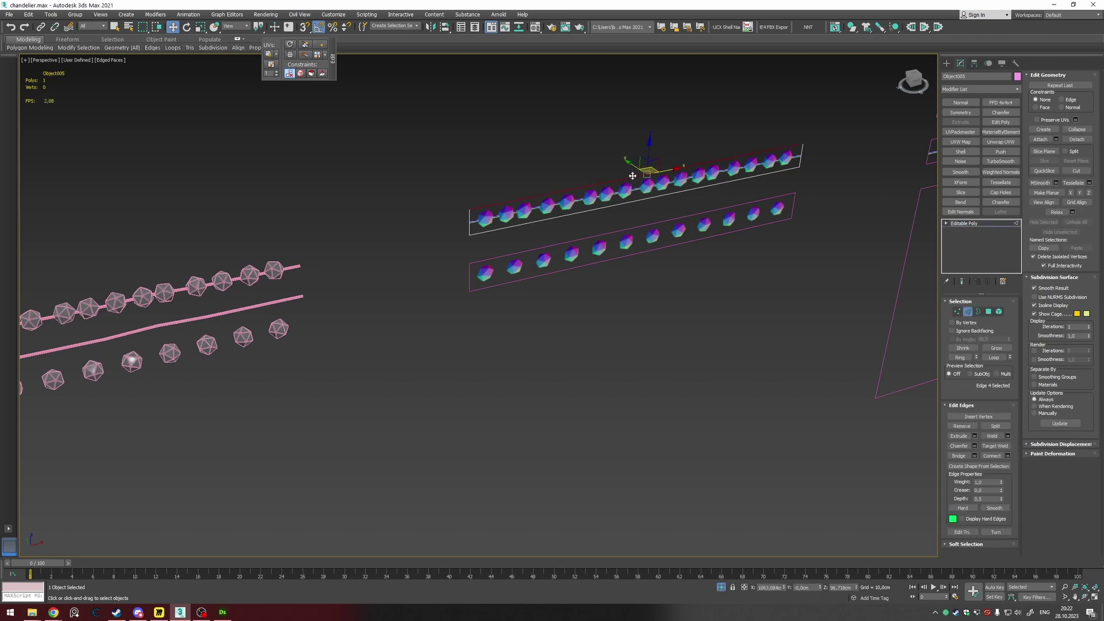
pyautogui.click(968, 357)
pyautogui.click(1007, 455)
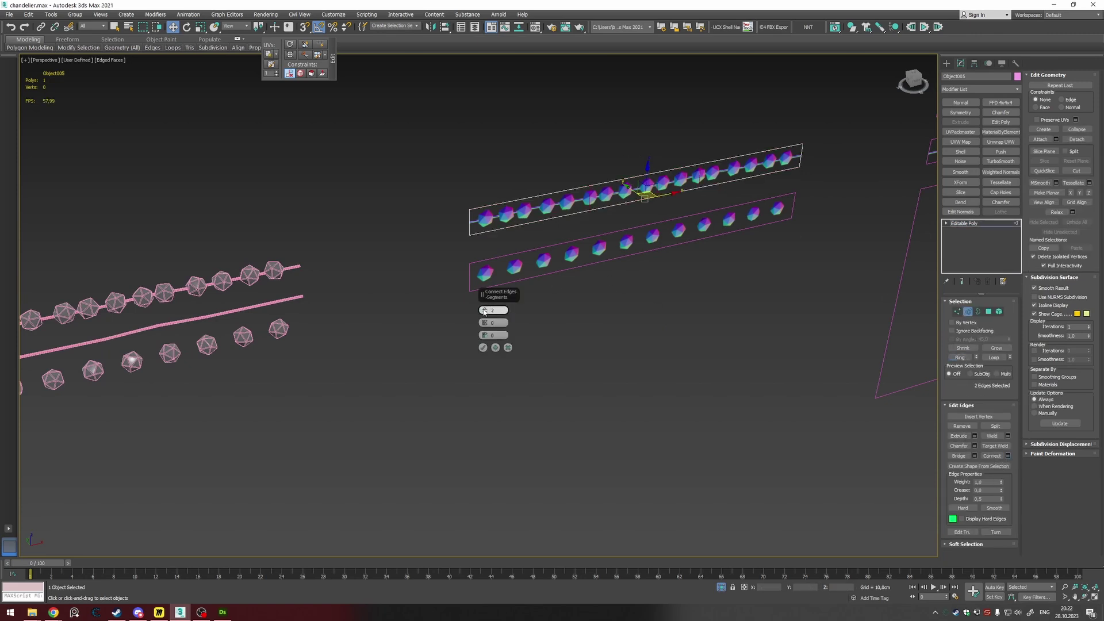
pyautogui.click(481, 348)
pyautogui.click(691, 333)
pyautogui.scroll(-4, 691, 332)
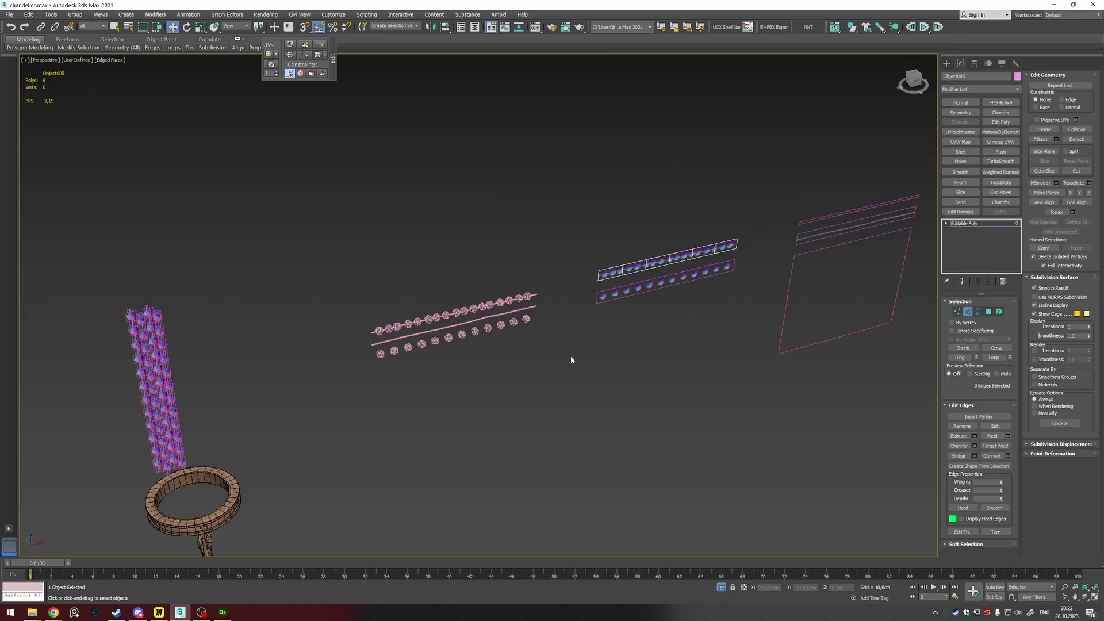
# Step: Select S_Chandelier_Atlas, hide edged faces, and compare its flat crystal strips with the fully modelled chandelier
pyautogui.moveTo(334, 350); pyautogui.dragTo(630, 150, button='middle')
pyautogui.scroll(-6, 564, 201)
pyautogui.moveTo(362, 288); pyautogui.dragTo(420, 277, button='middle')
pyautogui.scroll(6, 420, 277)
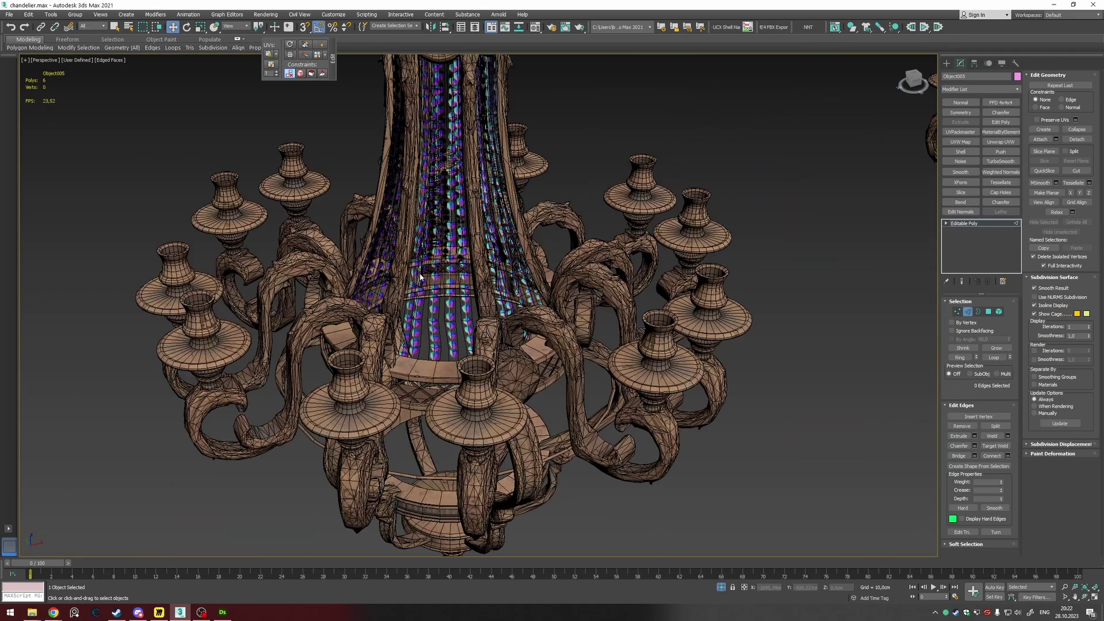
pyautogui.click(945, 63)
pyautogui.click(432, 233)
pyautogui.press('F4')
pyautogui.scroll(-3, 432, 233)
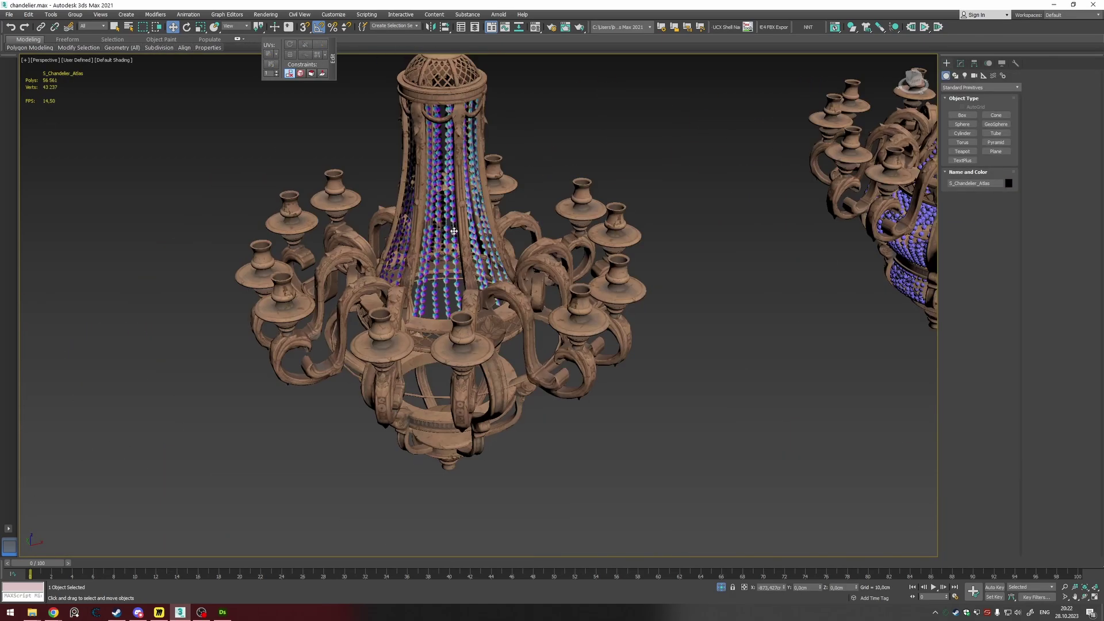
pyautogui.scroll(5, 443, 210)
pyautogui.keyDown('alt'); pyautogui.moveTo(507, 282); pyautogui.dragTo(884, 281, button='middle'); pyautogui.keyUp('alt')
pyautogui.scroll(-5, 655, 284)
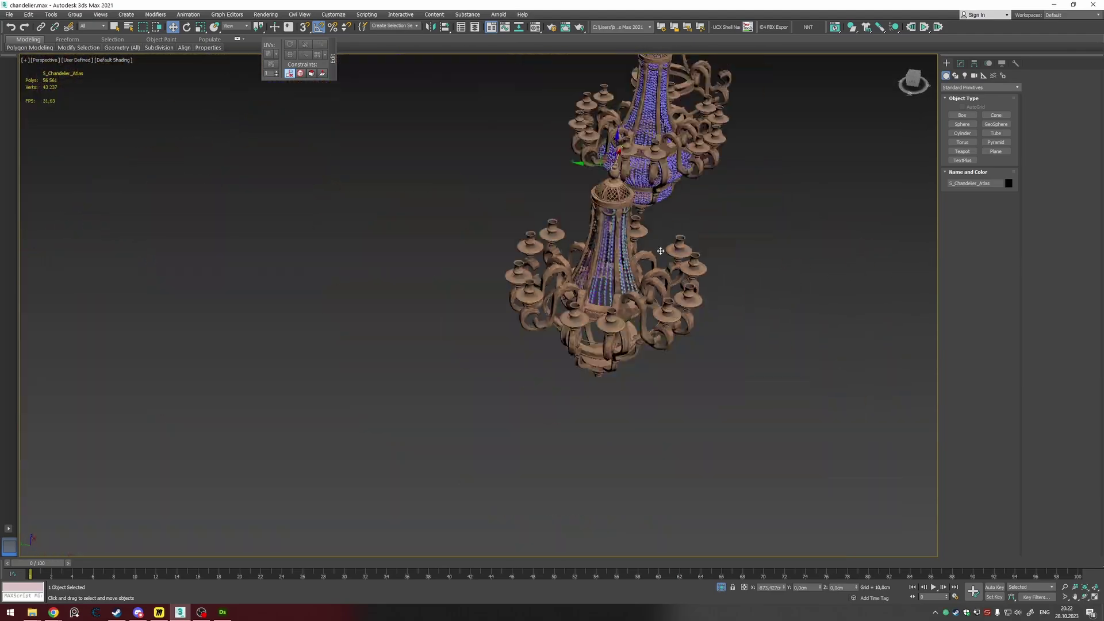
pyautogui.keyDown('alt'); pyautogui.moveTo(725, 253); pyautogui.dragTo(678, 248, button='middle'); pyautogui.keyUp('alt')
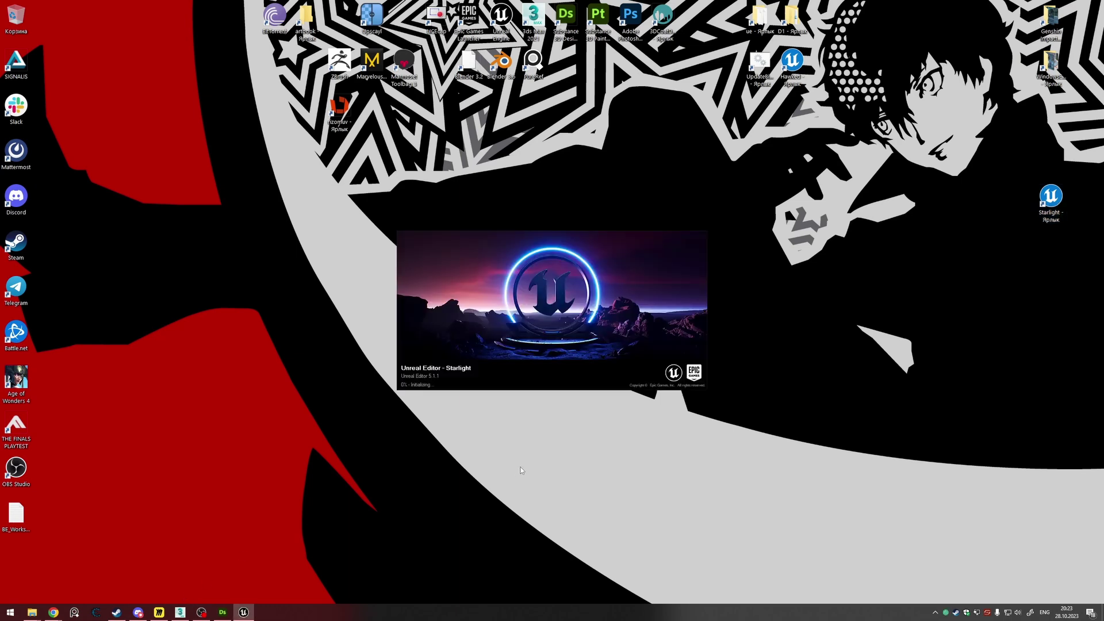
# Step: Switch to Substance Designer and close it without saving the changes to Crystals_bake.sbs
pyautogui.moveTo(224, 617)
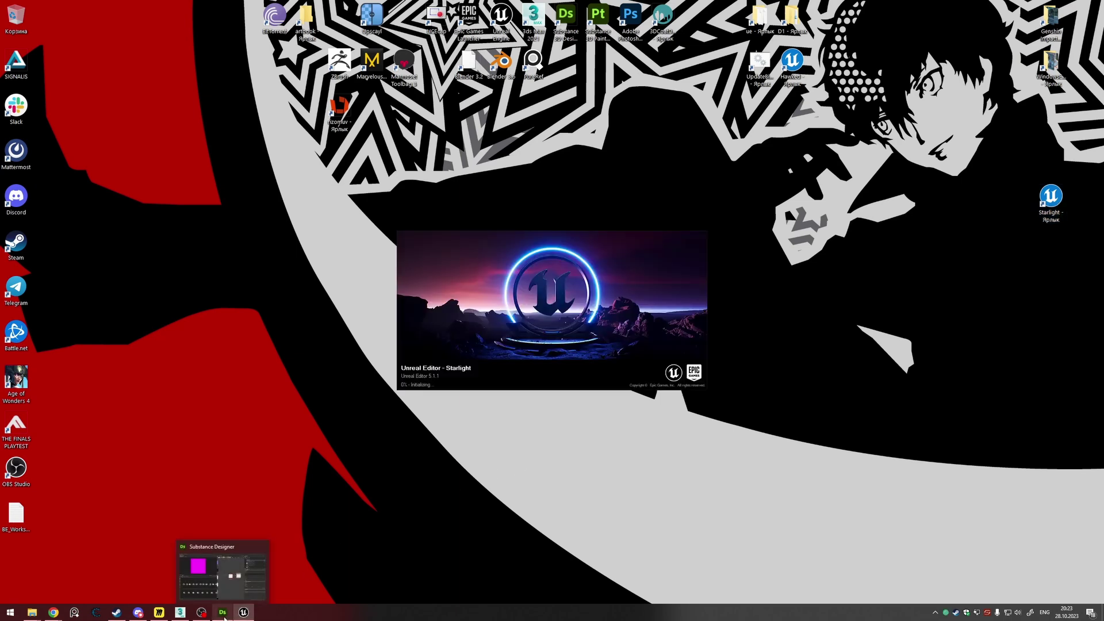
pyautogui.click(224, 617)
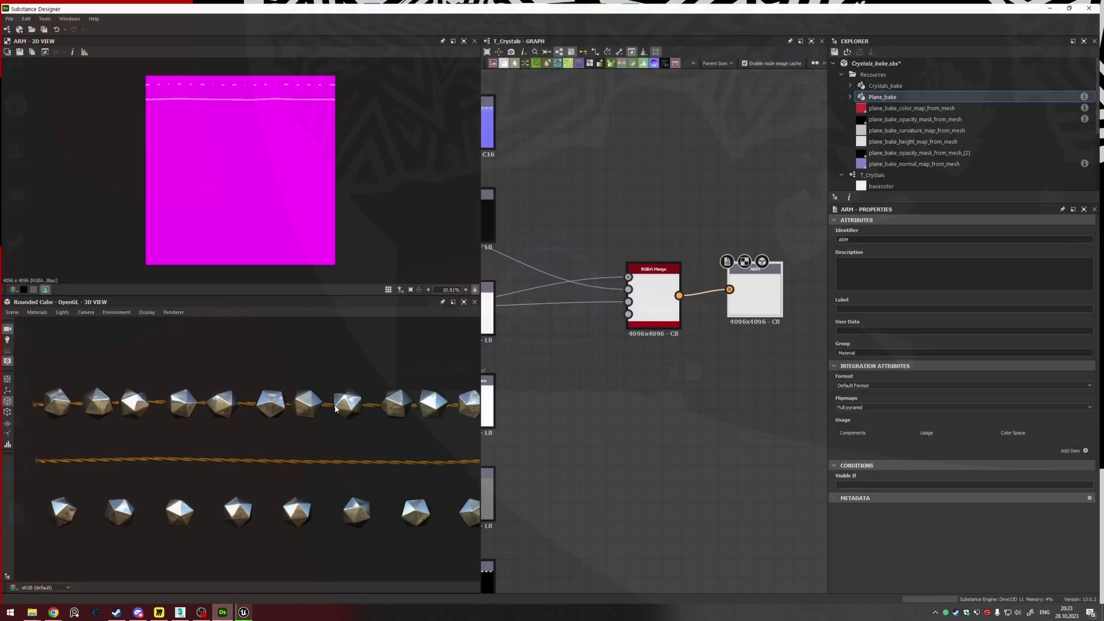
pyautogui.click(1091, 5)
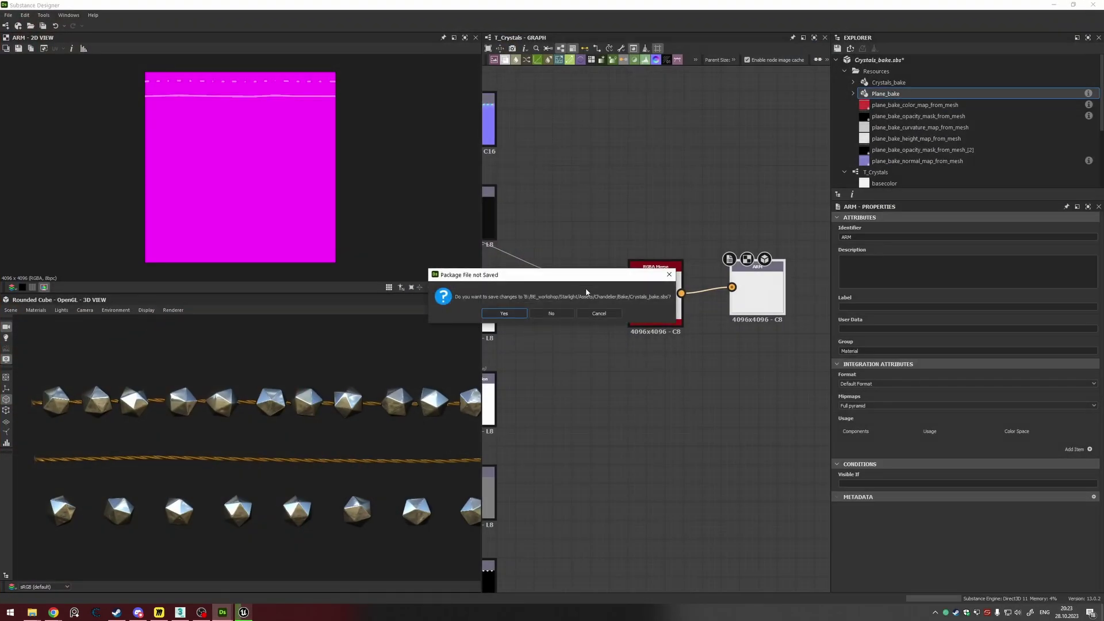
pyautogui.click(561, 312)
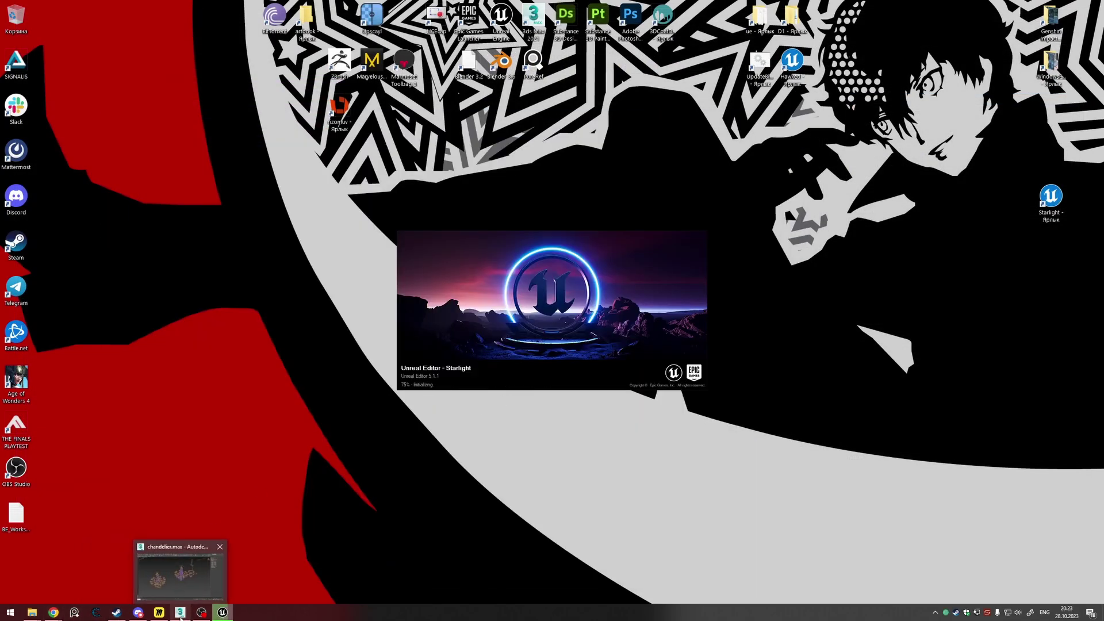
# Step: Return to 3ds Max, view the S_Chandelier_Atlas crystal strips up close, and minimize the window
pyautogui.click(181, 612)
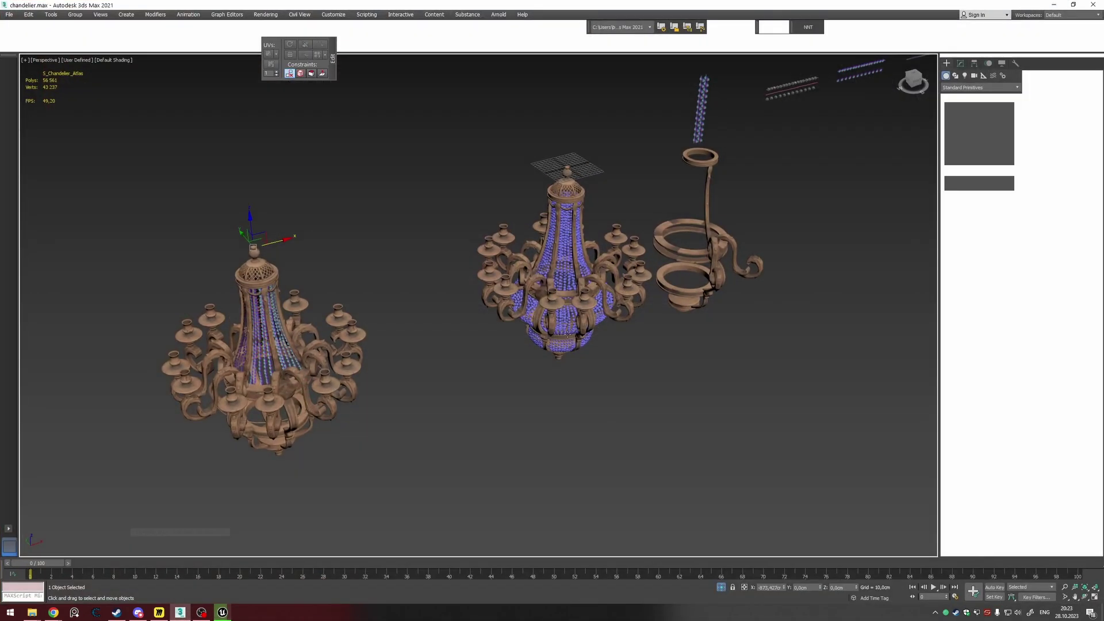
pyautogui.moveTo(276, 365); pyautogui.dragTo(450, 323, button='middle')
pyautogui.scroll(4, 409, 327)
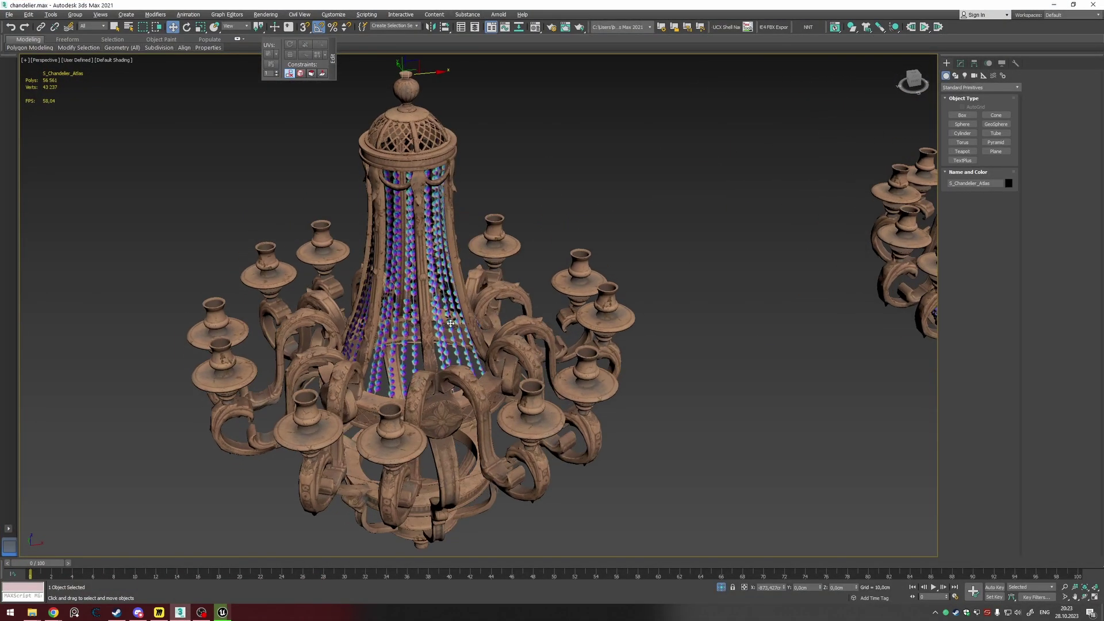
pyautogui.click(1052, 4)
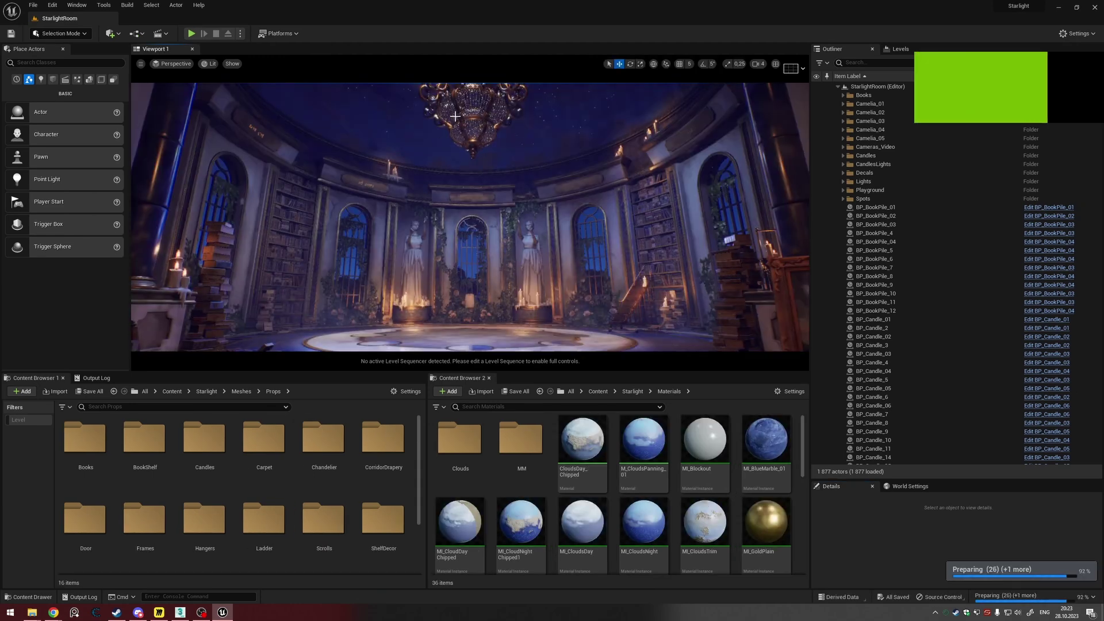
# Step: In Unreal Editor, select BP_Chandelier's S_Chandelier component, enlarge its details, and locate its static mesh among the project assets
pyautogui.click(449, 116)
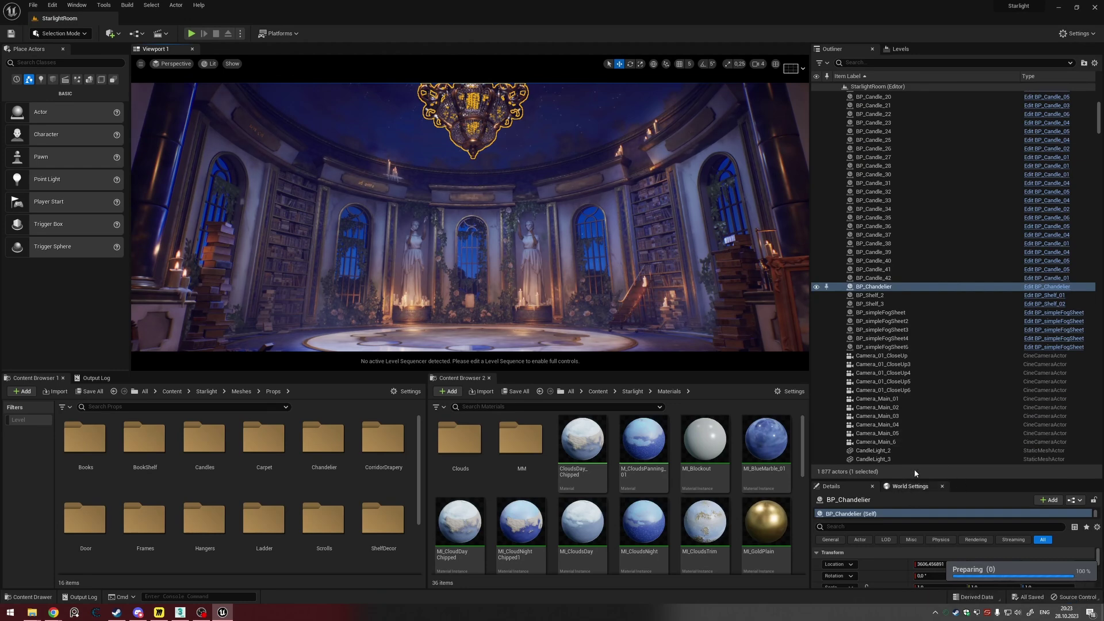
pyautogui.moveTo(923, 478); pyautogui.dragTo(895, 200)
pyautogui.click(857, 255)
pyautogui.click(944, 402)
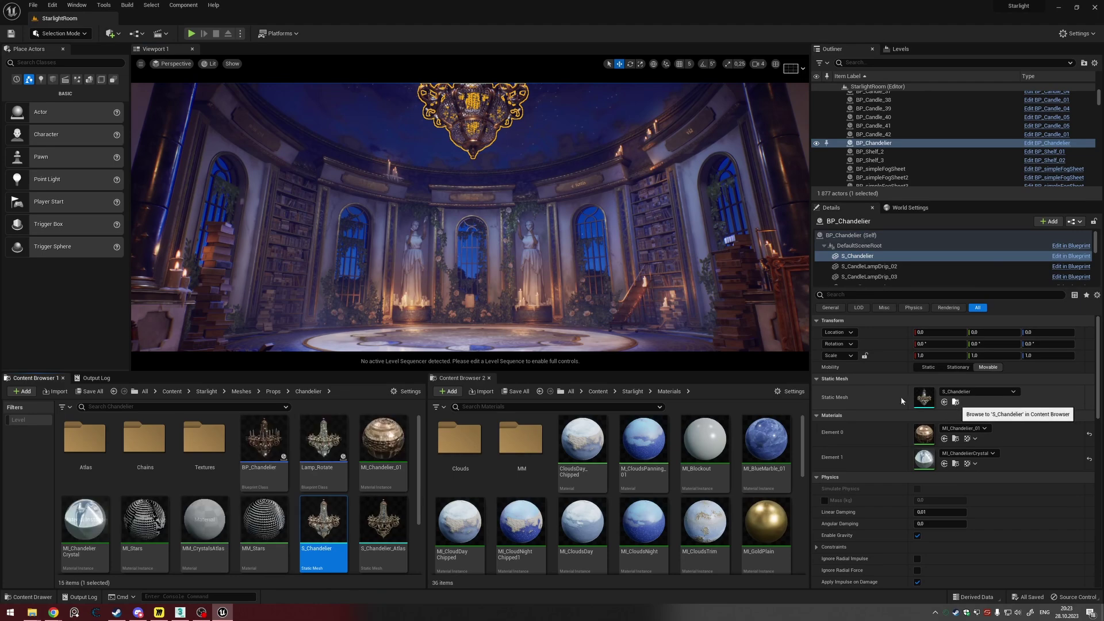
# Step: Focus the view on the chandelier, examine it from the side, and clear its selection highlight
pyautogui.moveTo(456, 228); pyautogui.dragTo(456, 229, button='right')
pyautogui.press('f')
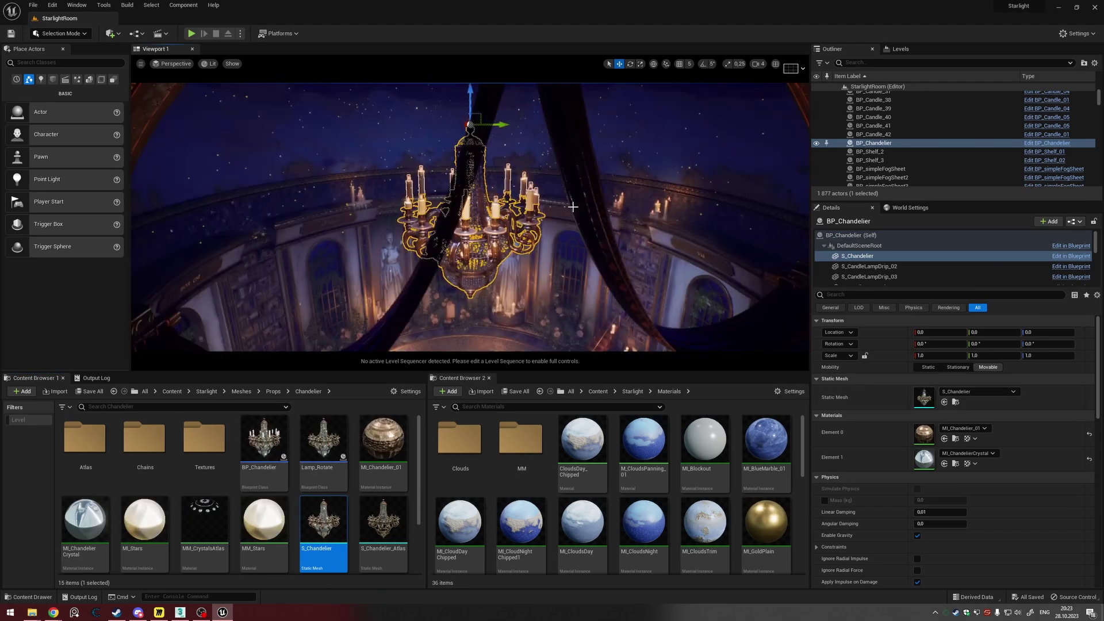
pyautogui.keyDown('alt'); pyautogui.moveTo(623, 261); pyautogui.dragTo(601, 261); pyautogui.keyUp('alt')
pyautogui.scroll(4, 644, 274)
pyautogui.scroll(-3, 636, 273)
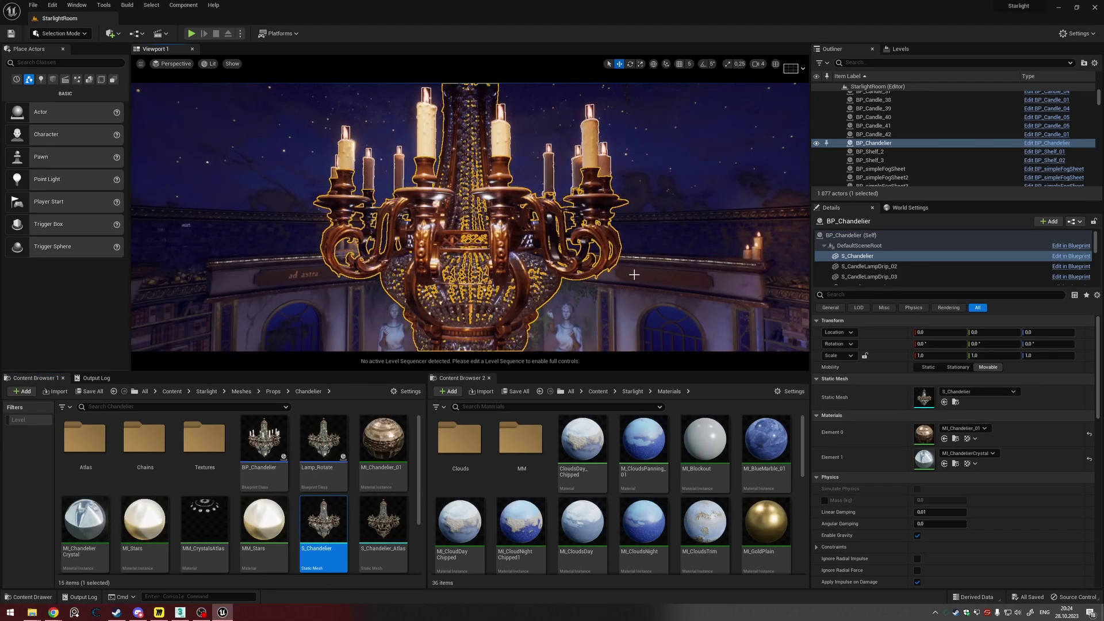
pyautogui.press('Escape')
pyautogui.click(592, 310)
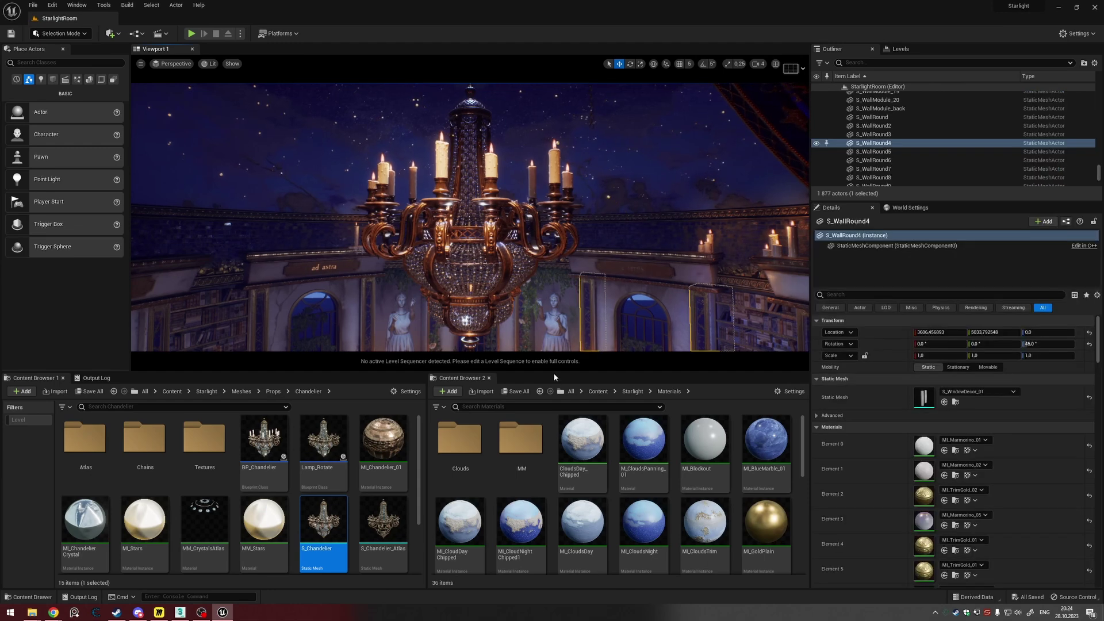
# Step: Enlarge the viewport, fly around the chandelier to examine its crystal strands, and select BP_Chandelier
pyautogui.moveTo(554, 374); pyautogui.dragTo(559, 463)
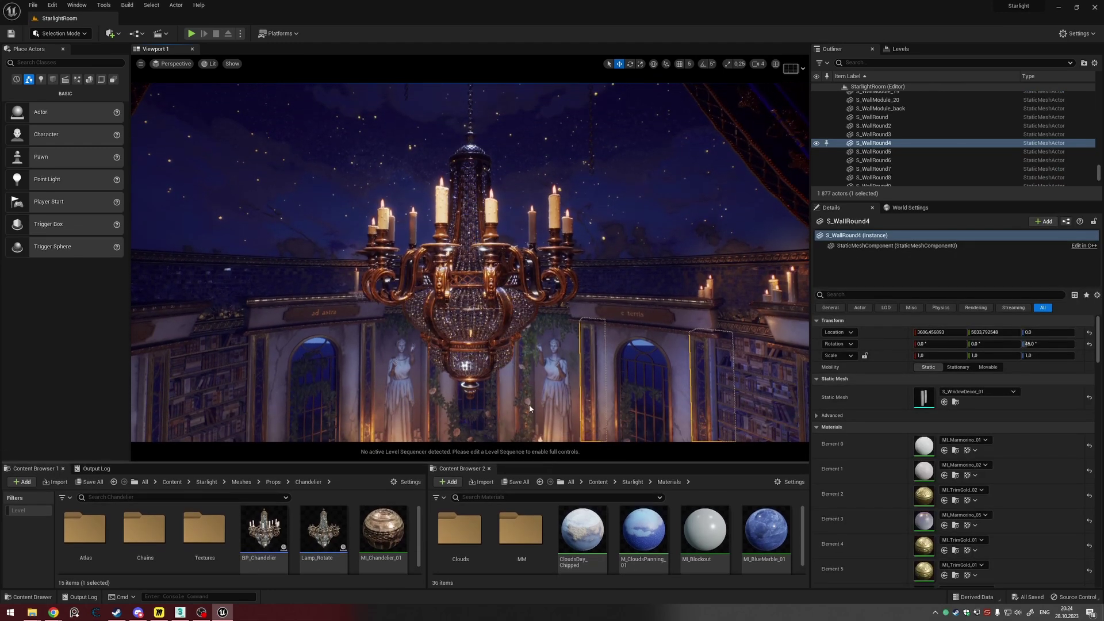
pyautogui.scroll(5, 529, 408)
pyautogui.moveTo(529, 409); pyautogui.dragTo(531, 345, button='right')
pyautogui.press('w')
pyautogui.press('w')
pyautogui.press('s')
pyautogui.moveTo(533, 286); pyautogui.dragTo(517, 268, button='right')
pyautogui.click(534, 287)
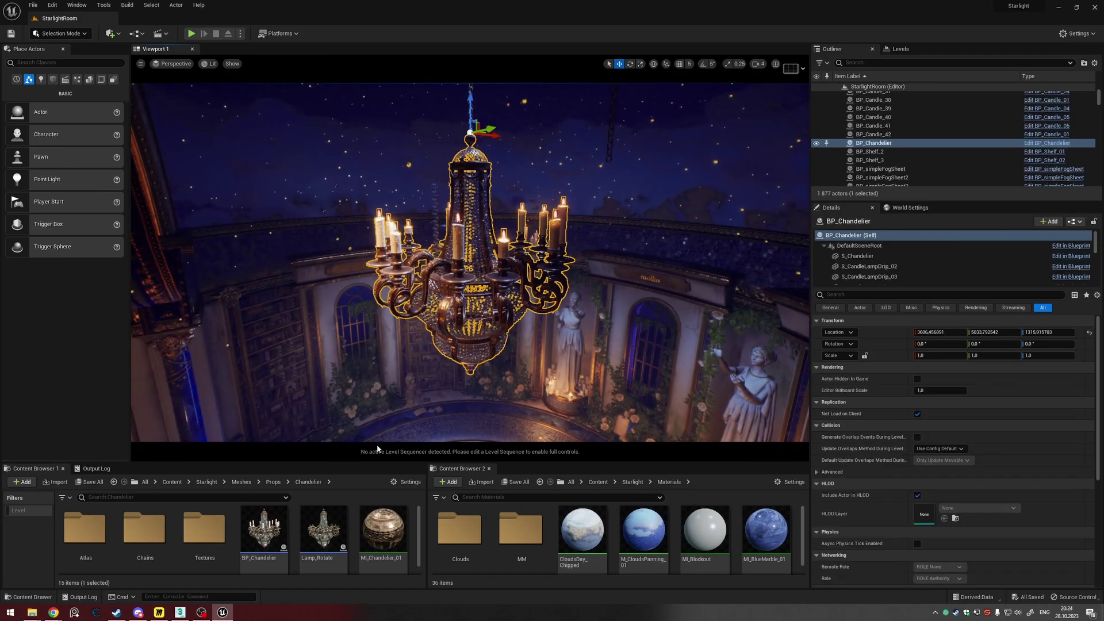
# Step: Enlarge the content browser area and assign the S_Chandelier_Atlas mesh to BP_Chandelier's S_Chandelier component
pyautogui.moveTo(379, 463); pyautogui.dragTo(379, 357)
pyautogui.click(382, 506)
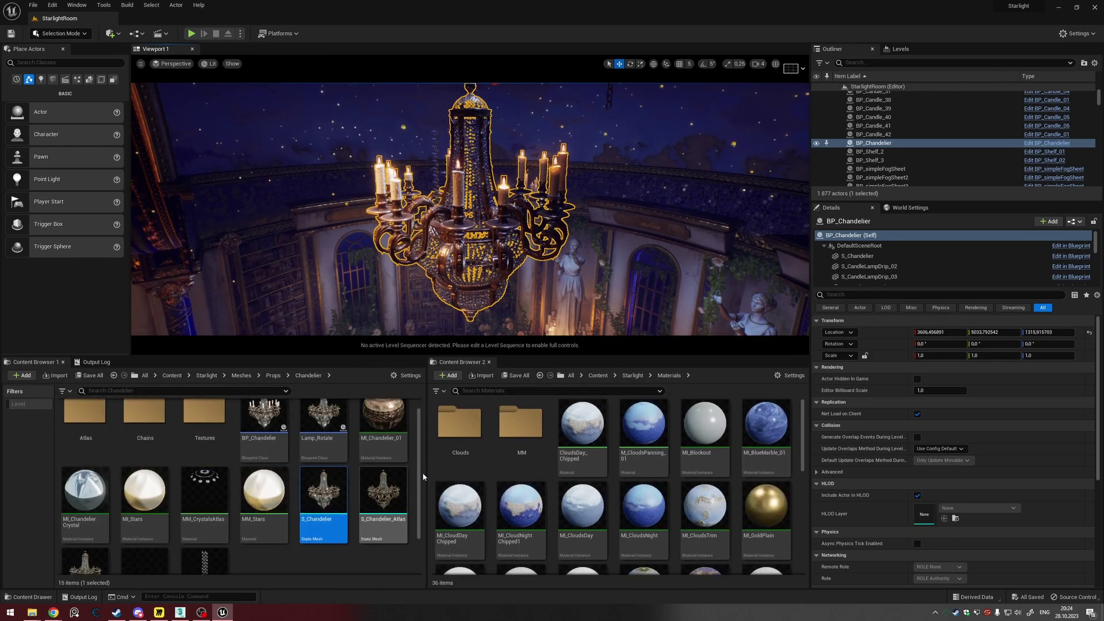
pyautogui.scroll(-2, 383, 506)
pyautogui.moveTo(383, 463); pyautogui.dragTo(356, 463)
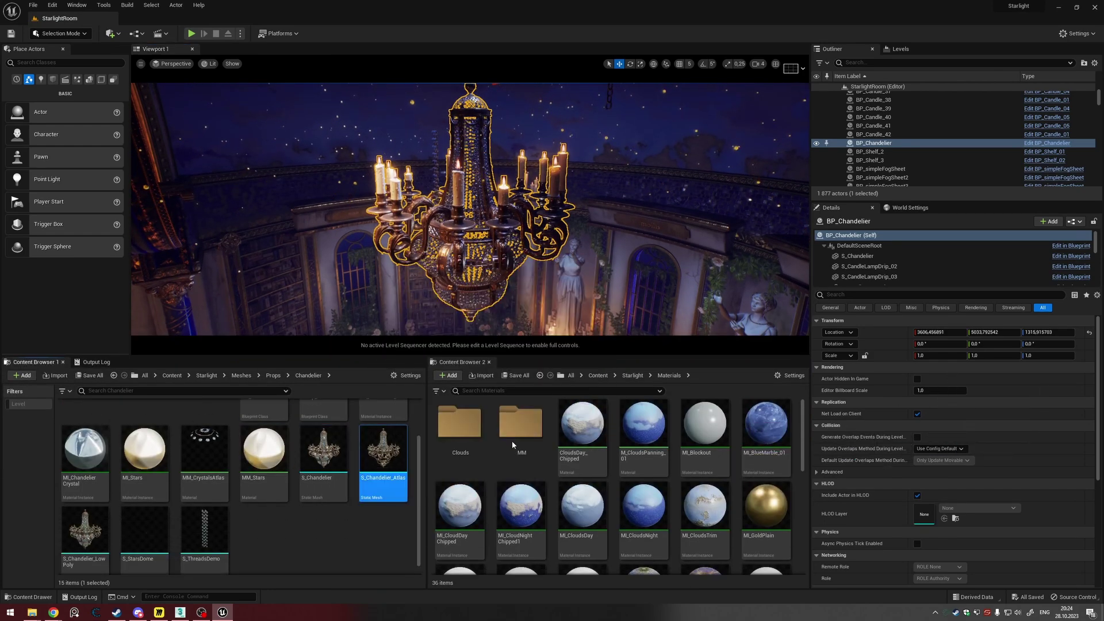
pyautogui.scroll(-5, 964, 436)
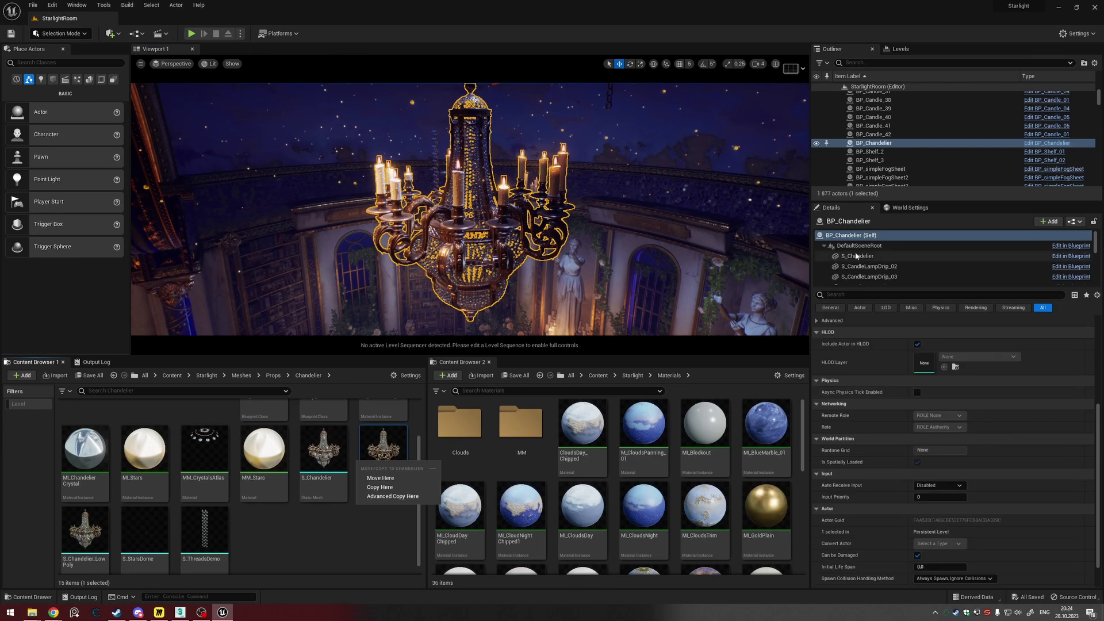
pyautogui.click(901, 255)
pyautogui.scroll(-2, 999, 440)
pyautogui.scroll(2, 1001, 444)
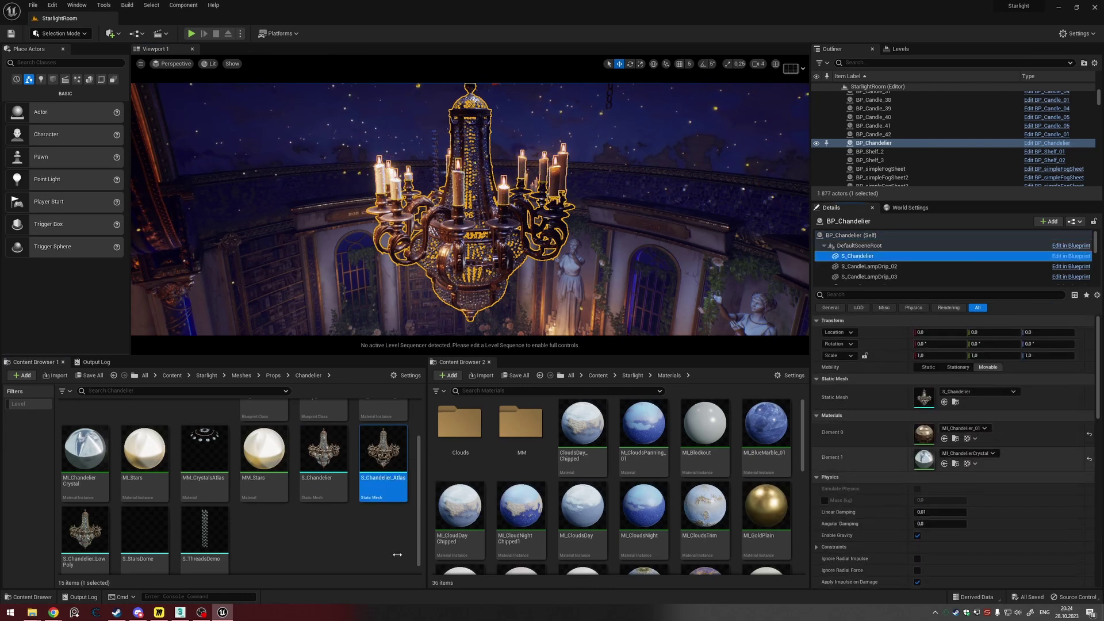
pyautogui.moveTo(383, 463); pyautogui.dragTo(925, 394)
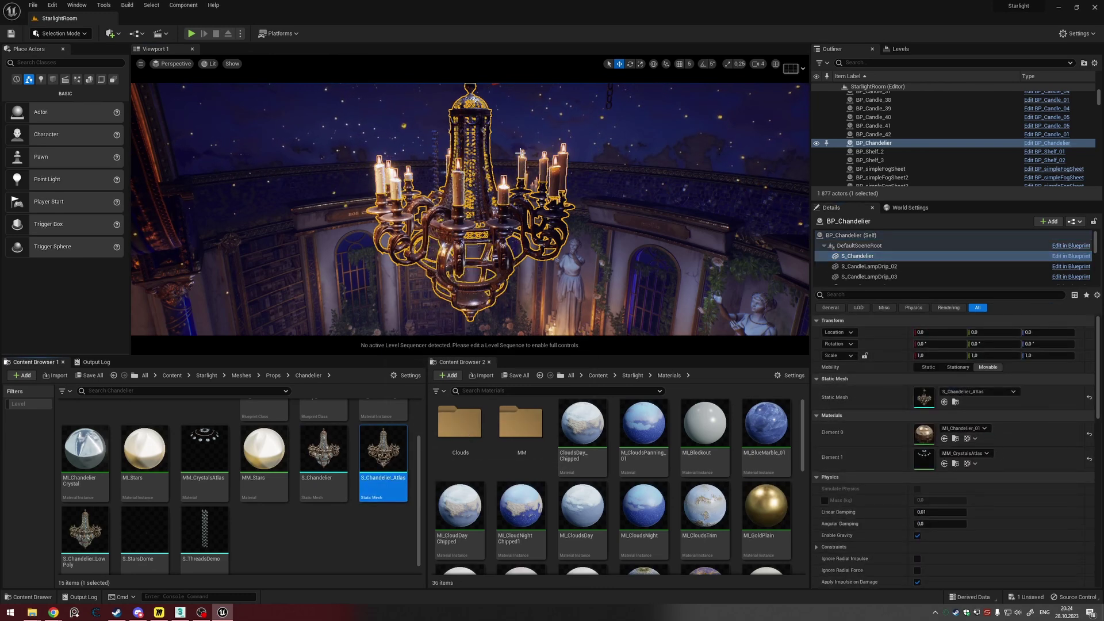
# Step: Clear the chandelier's selection and examine the atlas crystal strands and candles from close range
pyautogui.keyDown('alt'); pyautogui.moveTo(506, 215); pyautogui.dragTo(518, 220); pyautogui.keyUp('alt')
pyautogui.press('Escape')
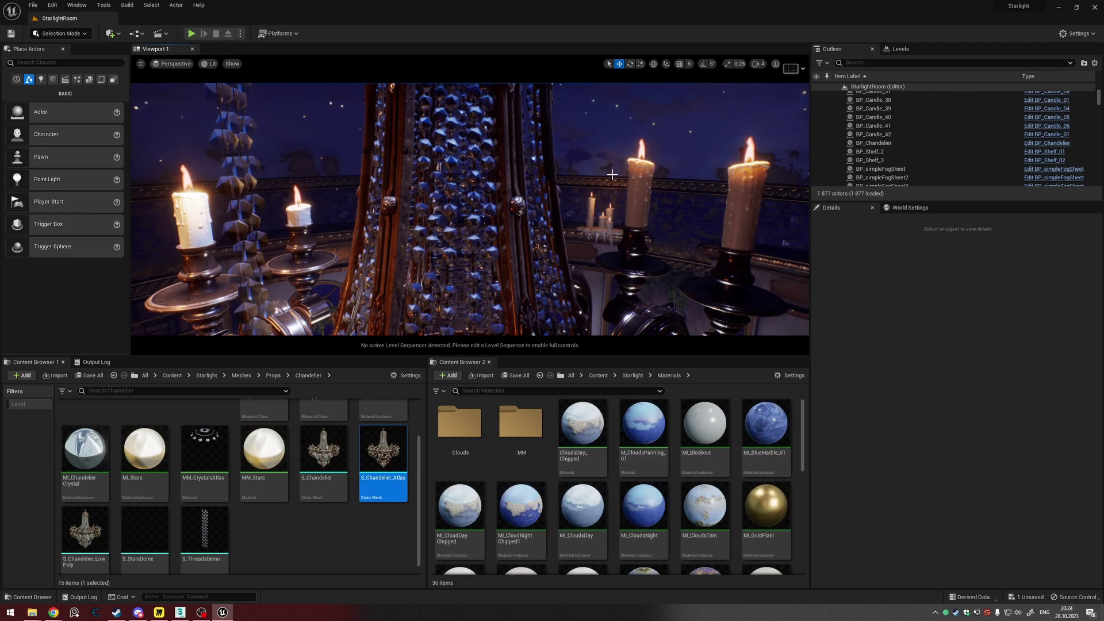
pyautogui.press('s')
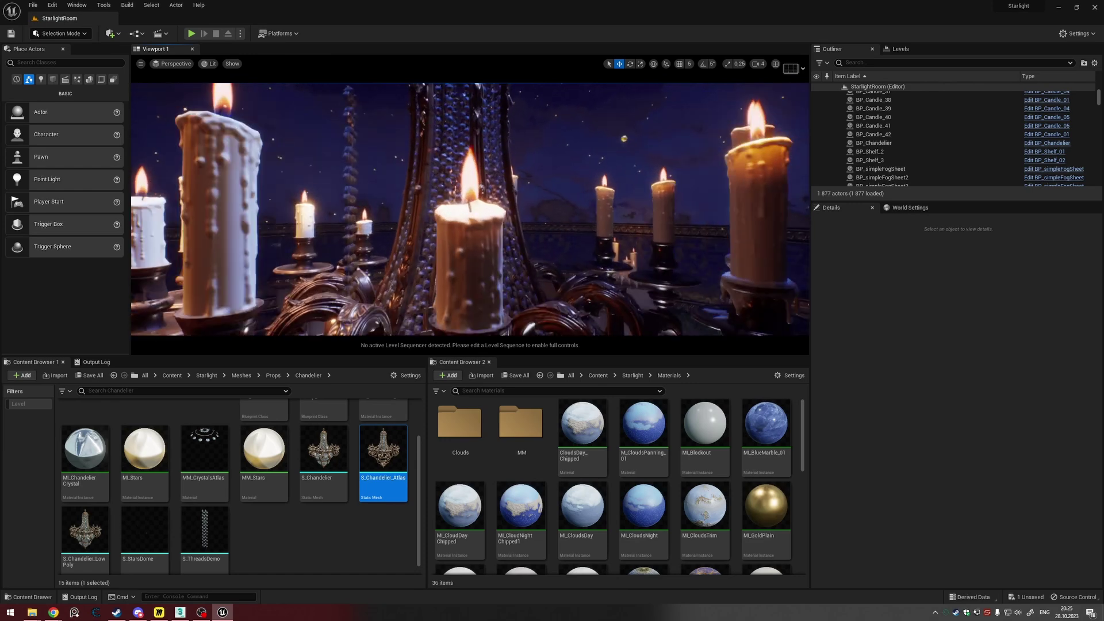
# Step: Switch to 3ds Max, go to the baked crystal planes, and view the lower plane selected with edged faces
pyautogui.click(180, 614)
pyautogui.scroll(-4, 547, 278)
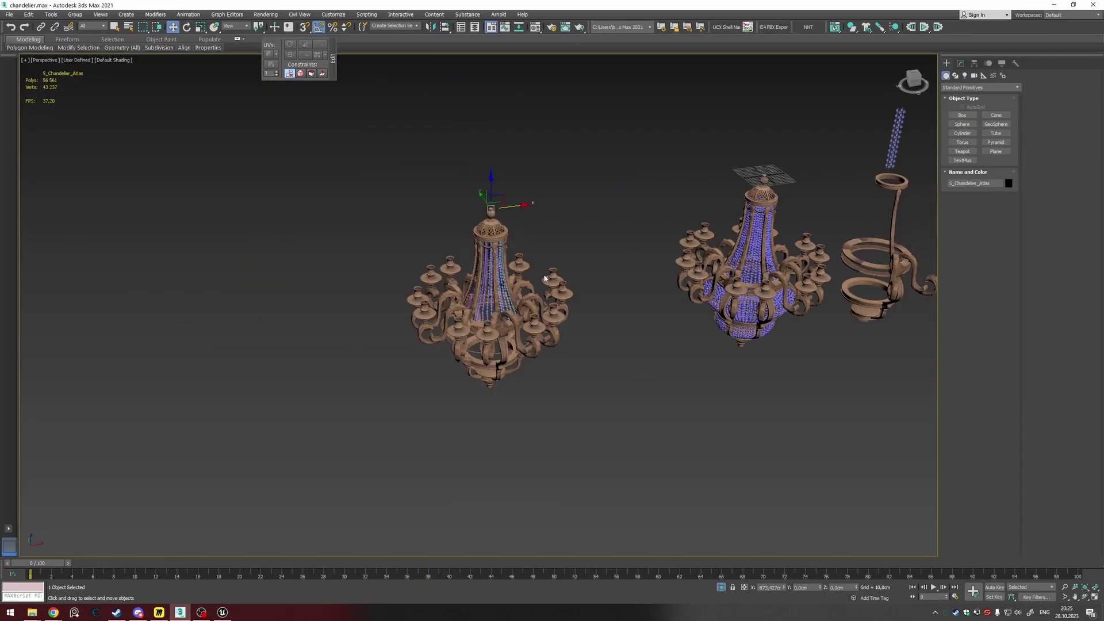
pyautogui.keyDown('alt'); pyautogui.moveTo(547, 278); pyautogui.dragTo(461, 352, button='middle'); pyautogui.keyUp('alt')
pyautogui.scroll(5, 621, 172)
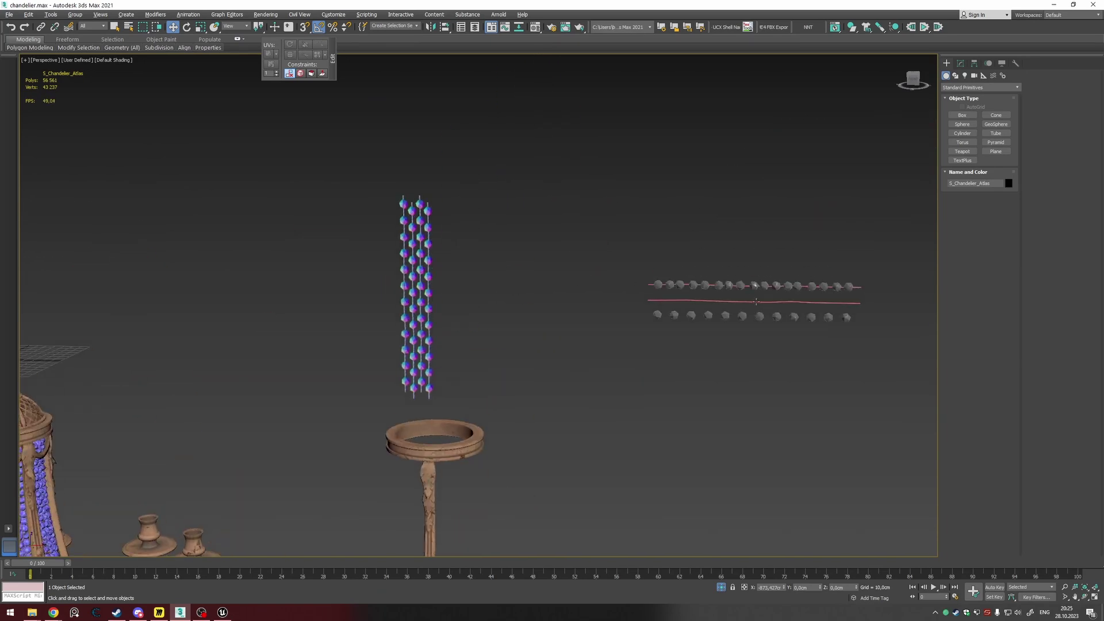
pyautogui.moveTo(925, 311)
pyautogui.mouseDown(button='middle')
pyautogui.moveTo(802, 271)
pyautogui.moveTo(524, 274)
pyautogui.moveTo(550, 271)
pyautogui.mouseUp(button='middle')
pyautogui.scroll(3, 547, 274)
pyautogui.click(550, 273)
pyautogui.press('F4')
pyautogui.scroll(1, 553, 275)
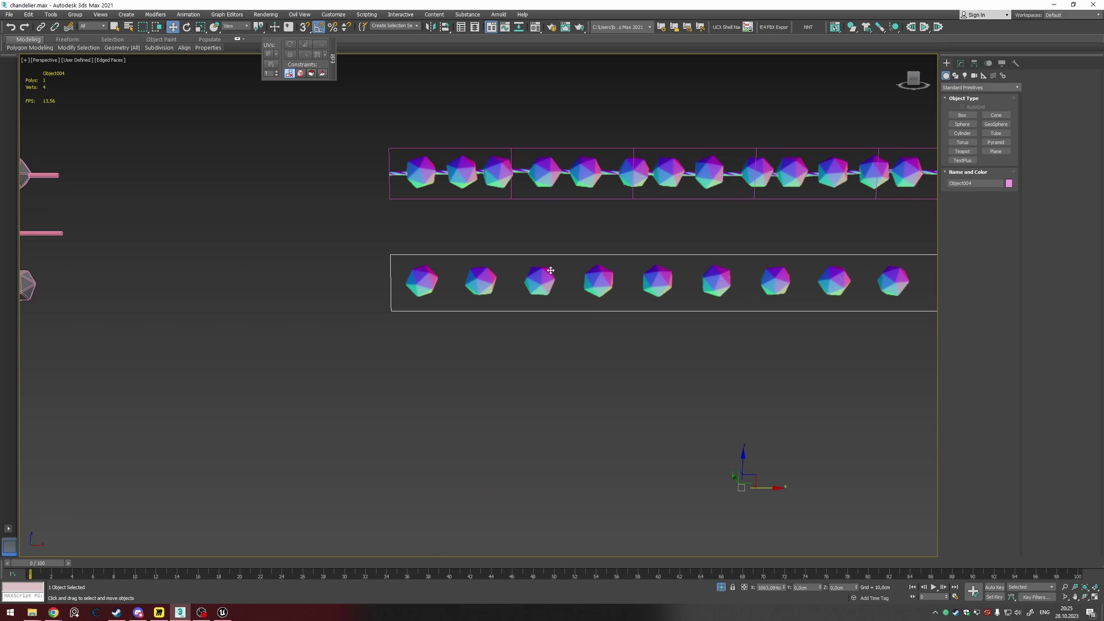
# Step: Return to the hanging crystal strands, select S_ThreadsDemo, and frame it up close
pyautogui.scroll(-5, 583, 260)
pyautogui.moveTo(547, 269); pyautogui.dragTo(797, 269, button='middle')
pyautogui.moveTo(353, 269); pyautogui.dragTo(481, 270, button='middle')
pyautogui.click(326, 246)
pyautogui.keyDown('alt'); pyautogui.moveTo(325, 246); pyautogui.dragTo(435, 278, button='middle'); pyautogui.keyUp('alt')
pyautogui.click(478, 308)
pyautogui.press('F4')
pyautogui.click(412, 261)
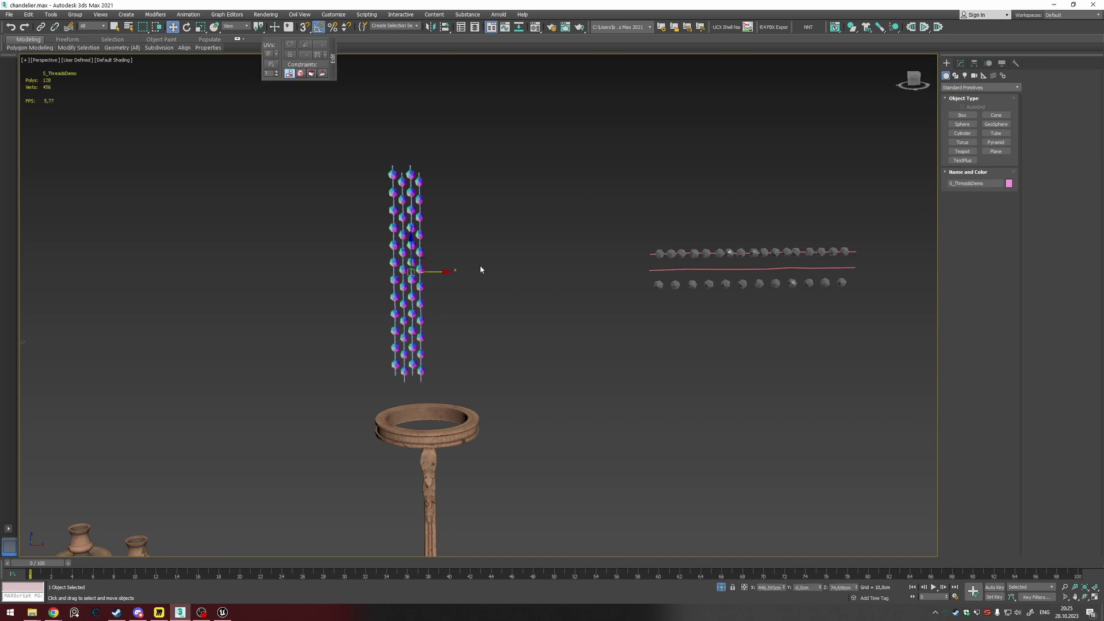
pyautogui.moveTo(677, 282); pyautogui.dragTo(516, 286, button='middle')
pyautogui.press('z')
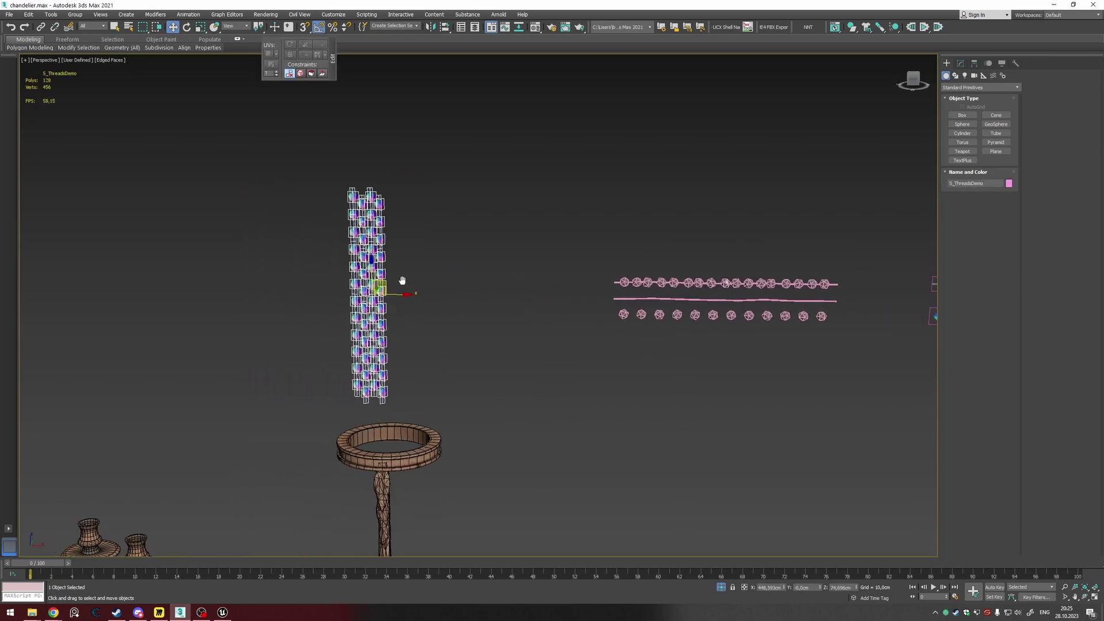
pyautogui.moveTo(434, 280)
pyautogui.keyDown('alt'); pyautogui.mouseDown(button='middle')
pyautogui.moveTo(463, 286)
pyautogui.moveTo(428, 289)
pyautogui.mouseUp(button='middle'); pyautogui.keyUp('alt')
# Step: Convert S_ThreadsDemo to an Editable Poly, collapsing its Edit Poly modifier
pyautogui.click(960, 65)
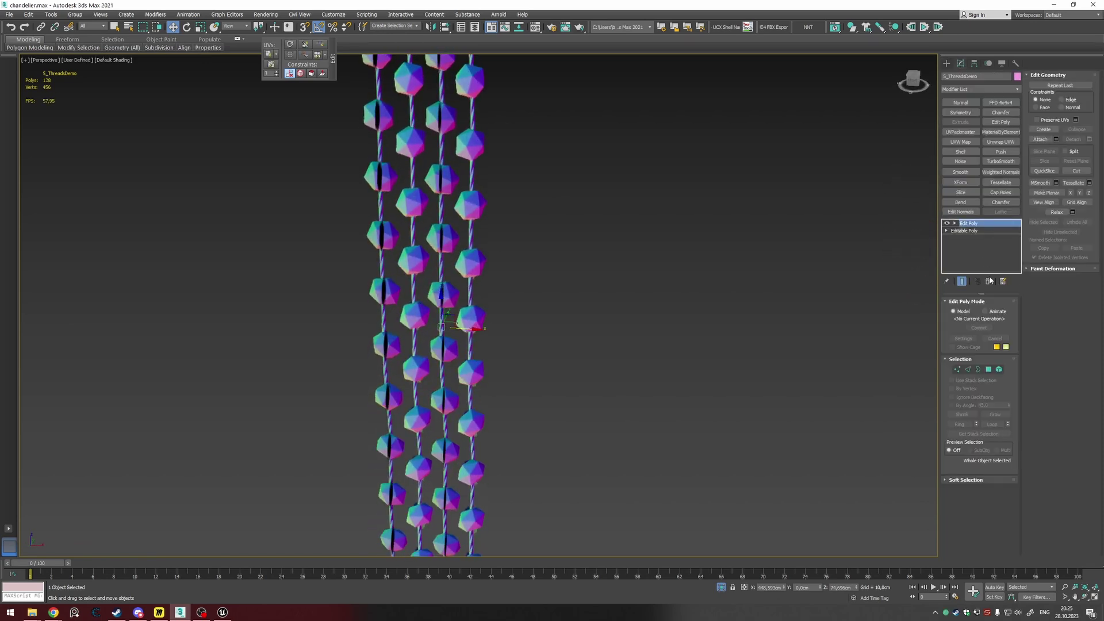
pyautogui.rightClick(488, 221)
pyautogui.moveTo(526, 309)
pyautogui.click(598, 314)
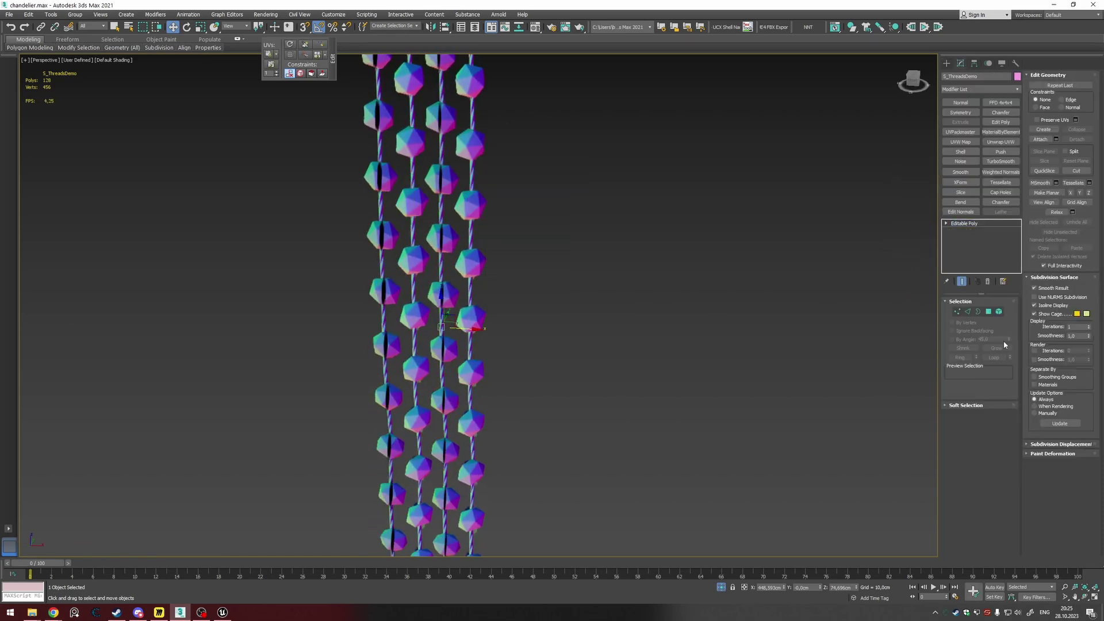
# Step: Select the outermost strand's long thread strip as an element and examine it from several angles
pyautogui.click(999, 311)
pyautogui.click(469, 299)
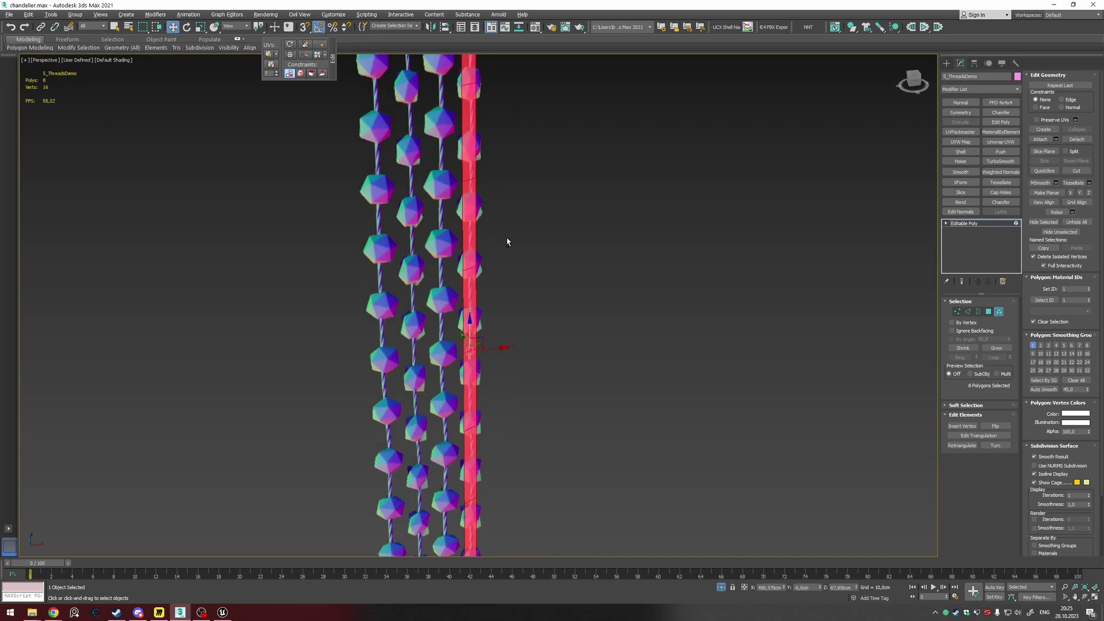
pyautogui.click(496, 235)
pyautogui.click(473, 224)
pyautogui.keyDown('alt'); pyautogui.moveTo(519, 219); pyautogui.dragTo(698, 274, button='middle'); pyautogui.keyUp('alt')
pyautogui.keyDown('alt'); pyautogui.moveTo(430, 251); pyautogui.dragTo(535, 285, button='middle'); pyautogui.keyUp('alt')
# Step: Pick individual crystal planes on the outermost strand to inspect how they cross, and leave element editing
pyautogui.scroll(10, 608, 370)
pyautogui.click(629, 256)
pyautogui.click(578, 269)
pyautogui.keyDown('ctrl'); pyautogui.click(558, 286); pyautogui.keyUp('ctrl')
pyautogui.keyDown('alt'); pyautogui.moveTo(615, 284); pyautogui.dragTo(685, 271, button='middle'); pyautogui.keyUp('alt')
pyautogui.click(596, 278)
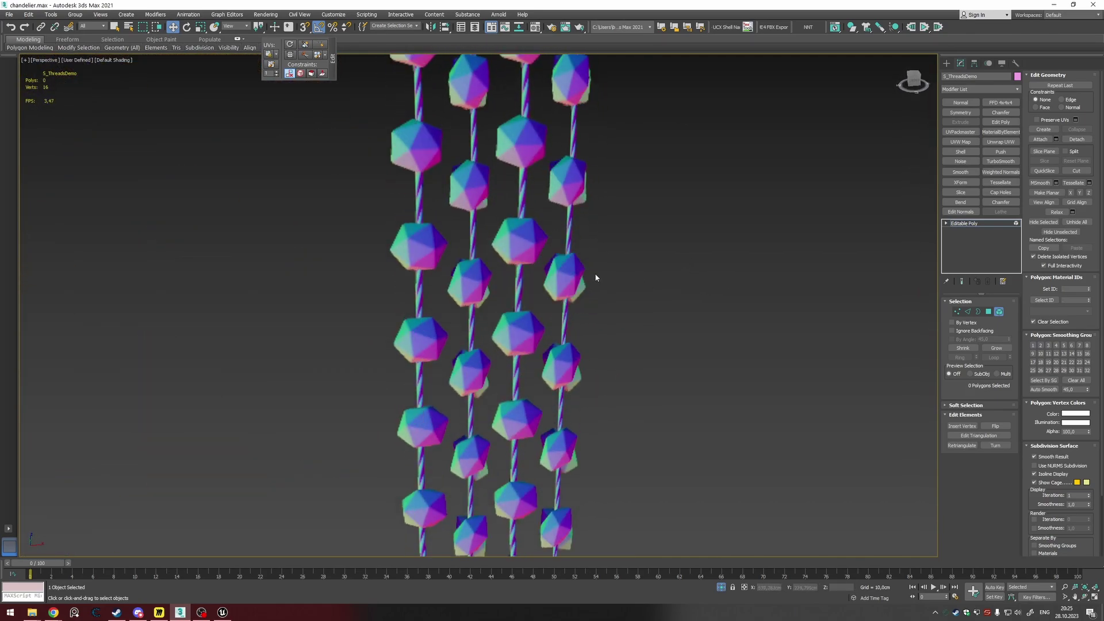
pyautogui.click(567, 267)
pyautogui.keyDown('alt'); pyautogui.moveTo(566, 267); pyautogui.dragTo(616, 286, button='middle'); pyautogui.keyUp('alt')
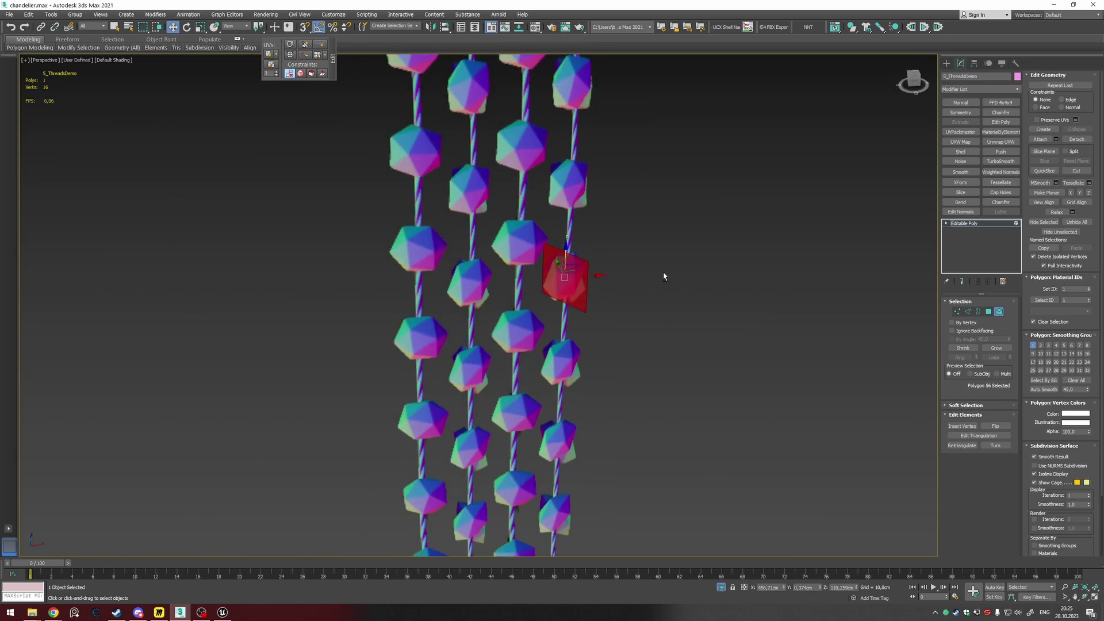
pyautogui.click(598, 280)
pyautogui.click(944, 61)
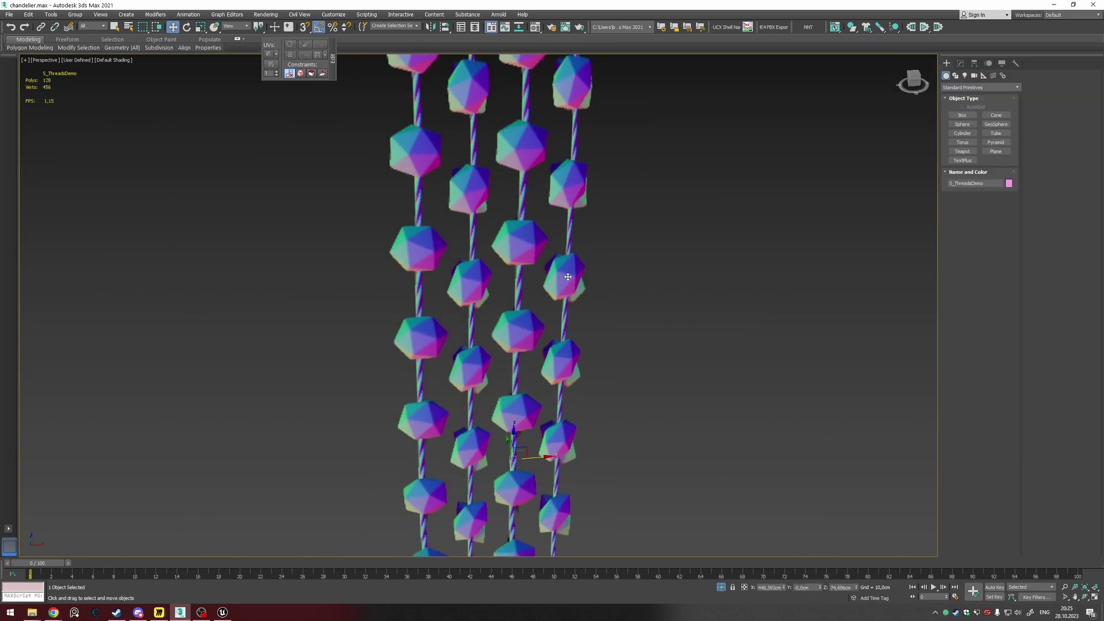
# Step: Re-enter element editing on S_ThreadsDemo and inspect a crystal plane of the outermost strand from closer and another angle
pyautogui.scroll(-2, 946, 59)
pyautogui.scroll(4, 586, 285)
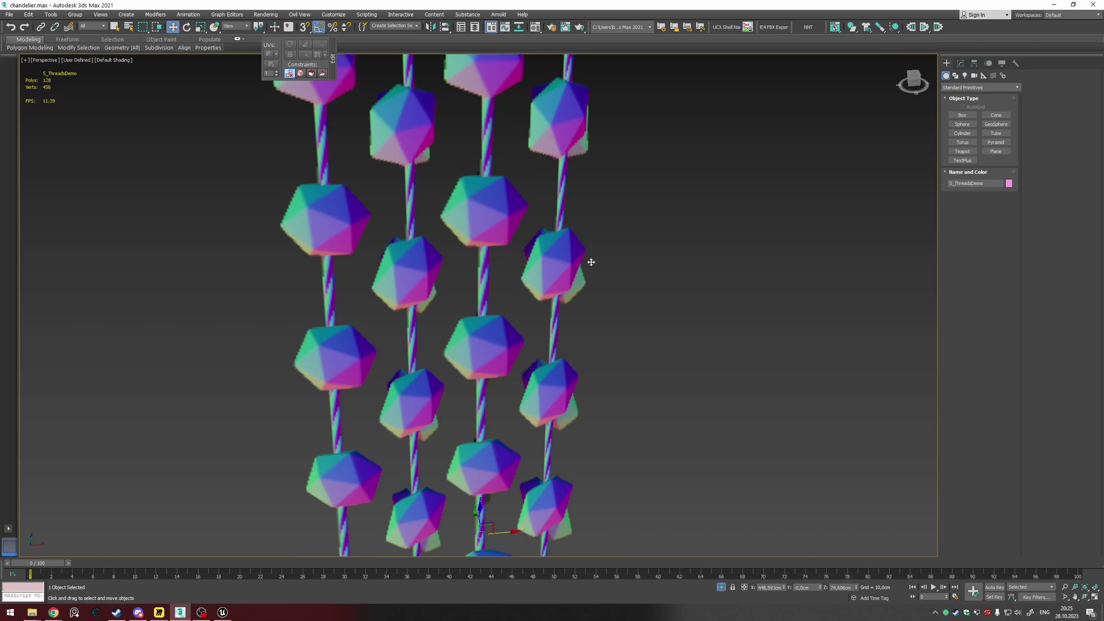
pyautogui.click(960, 63)
pyautogui.click(998, 312)
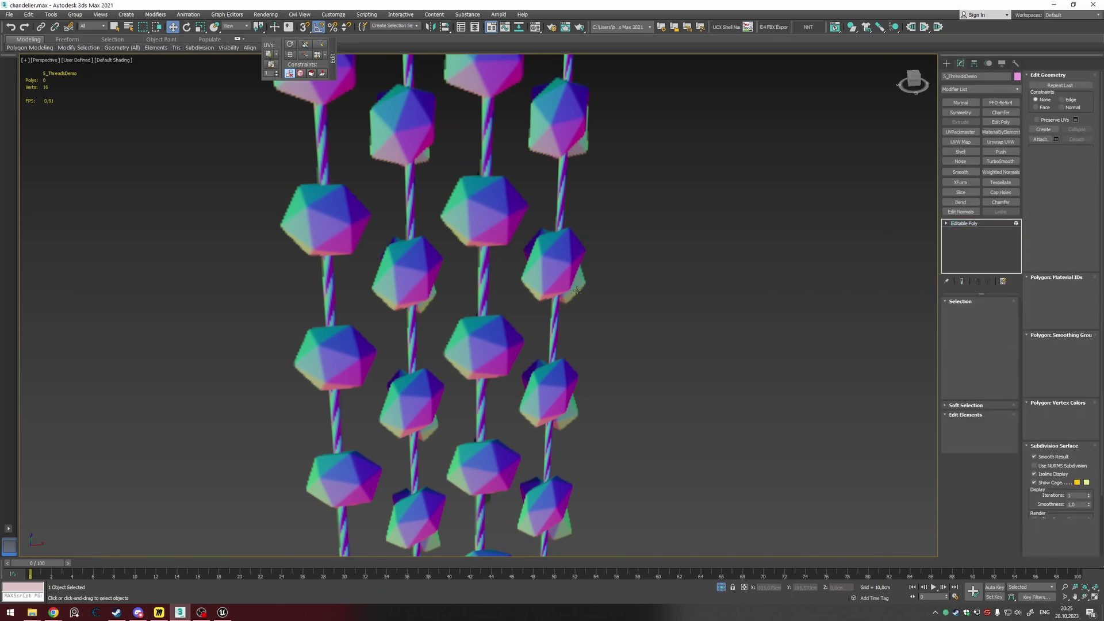
pyautogui.click(566, 266)
pyautogui.moveTo(618, 266)
pyautogui.keyDown('alt'); pyautogui.mouseDown(button='middle')
pyautogui.moveTo(583, 276)
pyautogui.moveTo(594, 264)
pyautogui.moveTo(615, 276)
pyautogui.moveTo(581, 273)
pyautogui.moveTo(633, 272)
pyautogui.mouseUp(button='middle'); pyautogui.keyUp('alt')
pyautogui.click(582, 276)
pyautogui.click(633, 272)
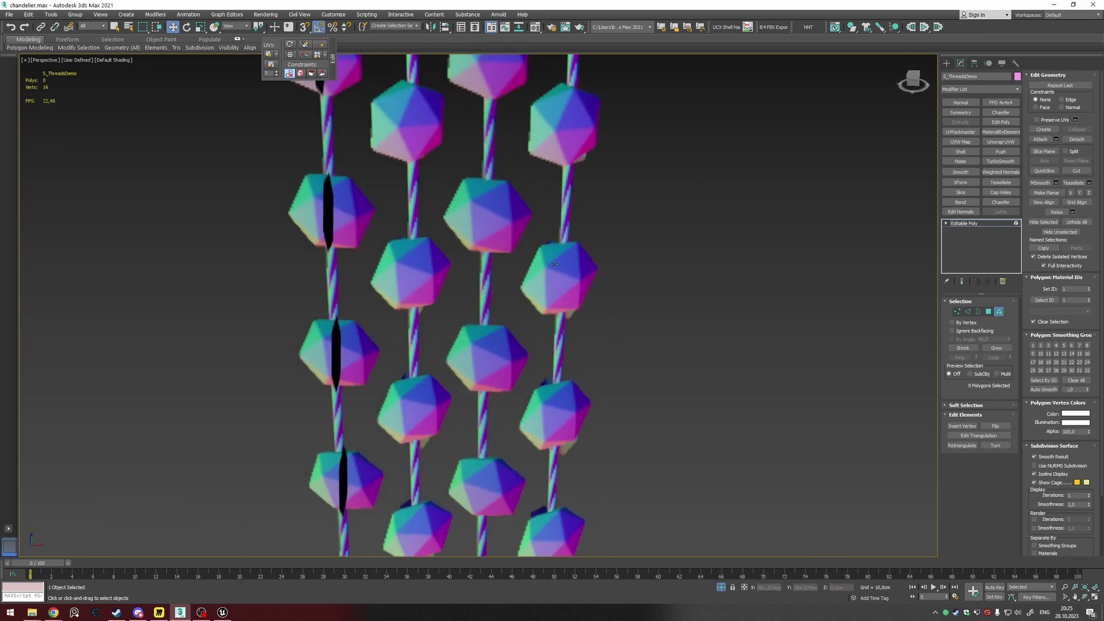
pyautogui.scroll(-3, 553, 270)
pyautogui.click(567, 272)
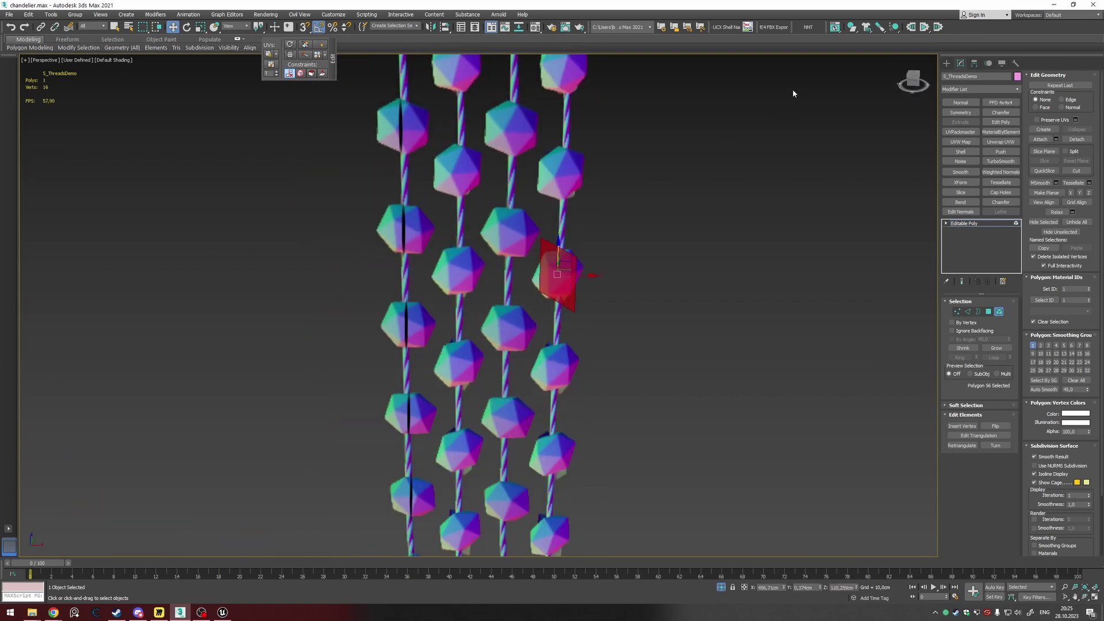
# Step: Open the Noors Normal Thief script, place its window beside the strands, and leave element editing
pyautogui.click(809, 28)
pyautogui.moveTo(532, 275); pyautogui.dragTo(653, 256)
pyautogui.click(601, 306)
pyautogui.scroll(-2, 559, 266)
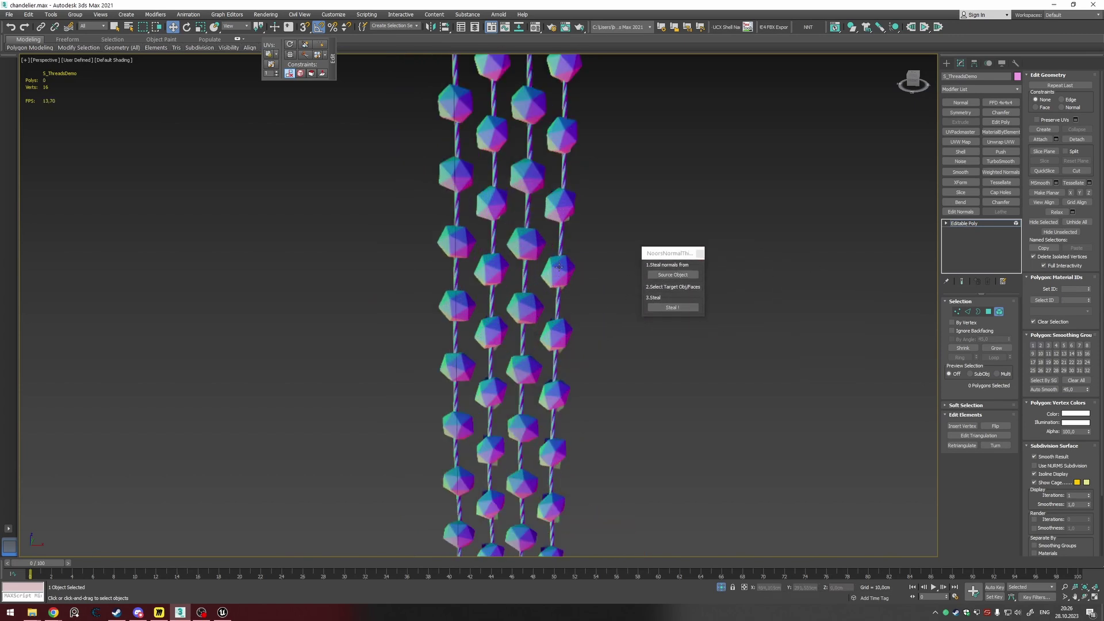
pyautogui.click(947, 63)
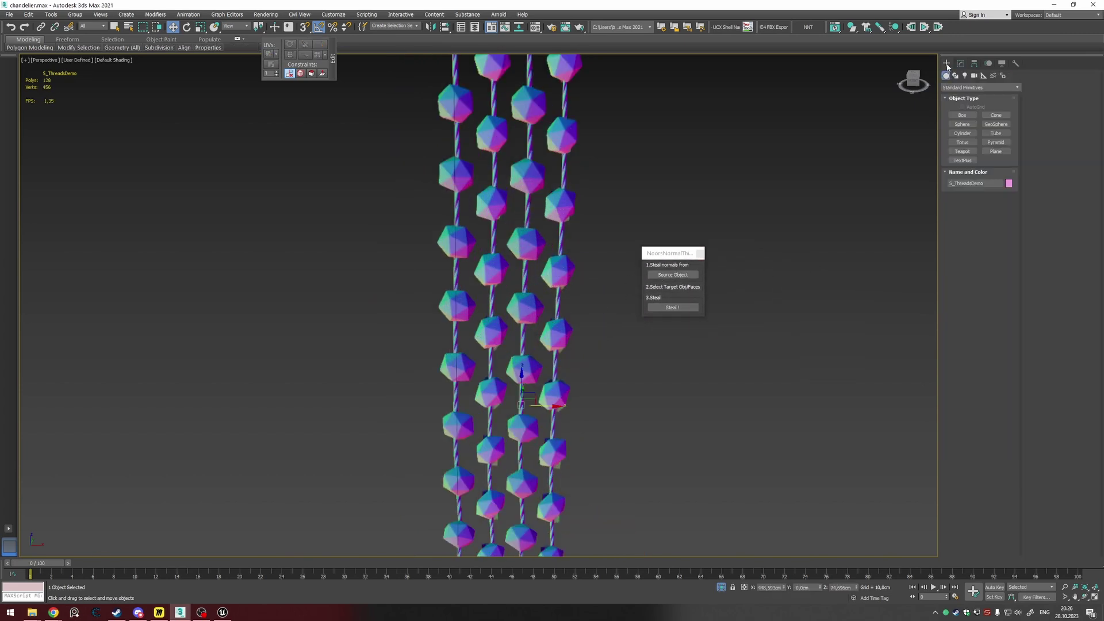
# Step: Create a tall cylinder next to the crystal strands as an example normals source, and close the normal thief window
pyautogui.click(968, 135)
pyautogui.scroll(-5, 613, 276)
pyautogui.moveTo(615, 276)
pyautogui.keyDown('alt'); pyautogui.mouseDown(button='middle')
pyautogui.moveTo(616, 391)
pyautogui.moveTo(557, 345)
pyautogui.mouseUp(button='middle'); pyautogui.keyUp('alt')
pyautogui.moveTo(596, 360)
pyautogui.mouseDown()
pyautogui.moveTo(601, 389)
pyautogui.moveTo(530, 311)
pyautogui.moveTo(610, 233)
pyautogui.mouseUp()
pyautogui.click(626, 204)
pyautogui.rightClick(627, 204)
pyautogui.scroll(8, 603, 246)
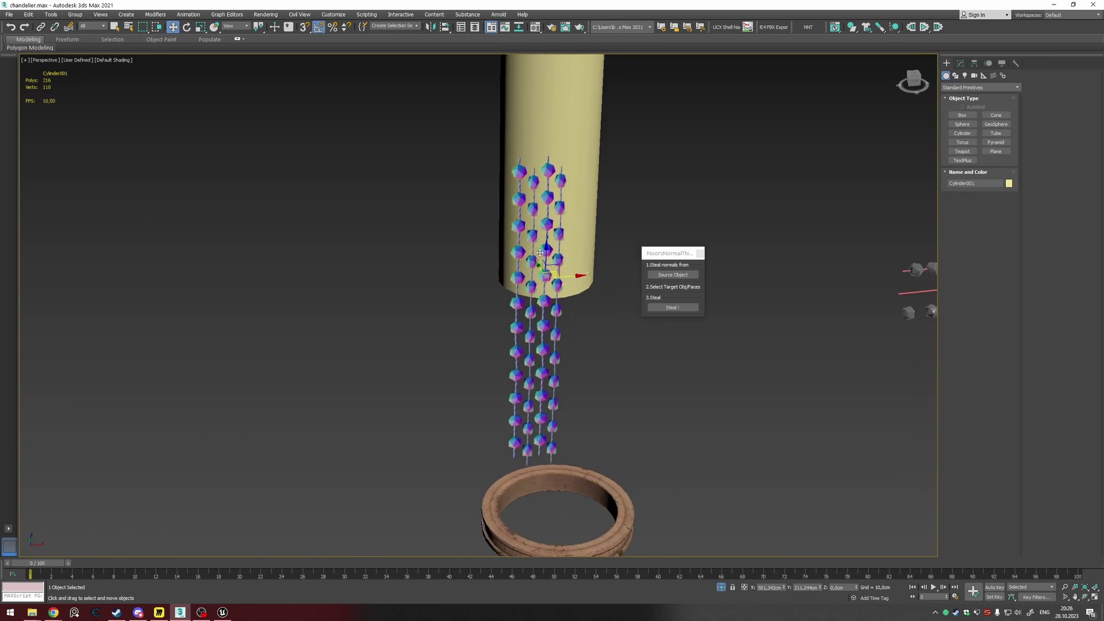
pyautogui.keyDown('alt'); pyautogui.moveTo(540, 253); pyautogui.dragTo(482, 261, button='middle'); pyautogui.keyUp('alt')
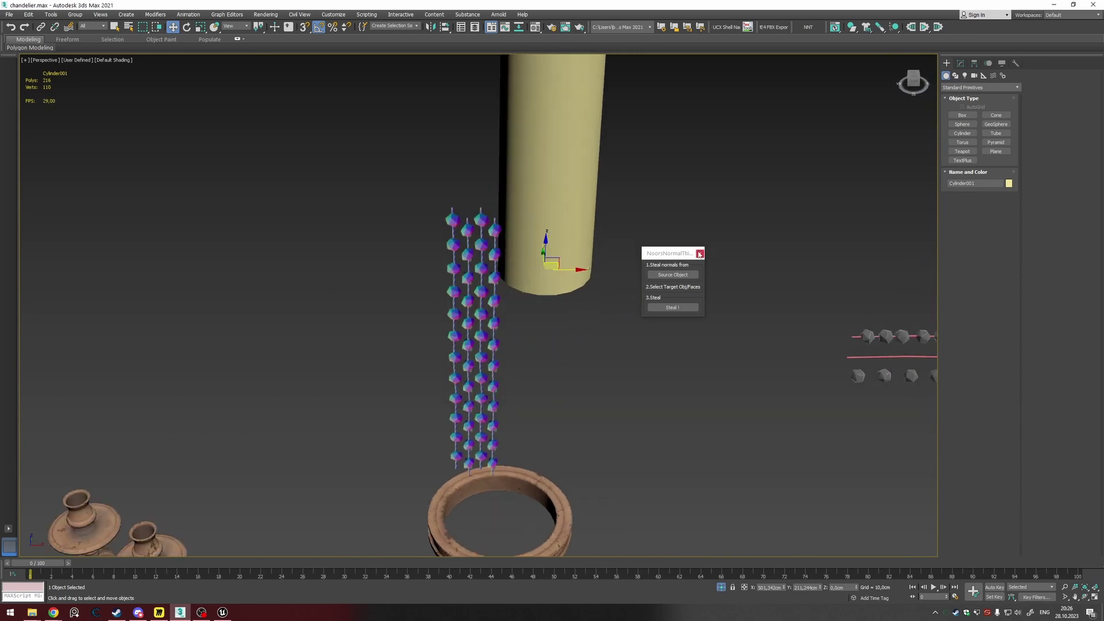
pyautogui.click(700, 253)
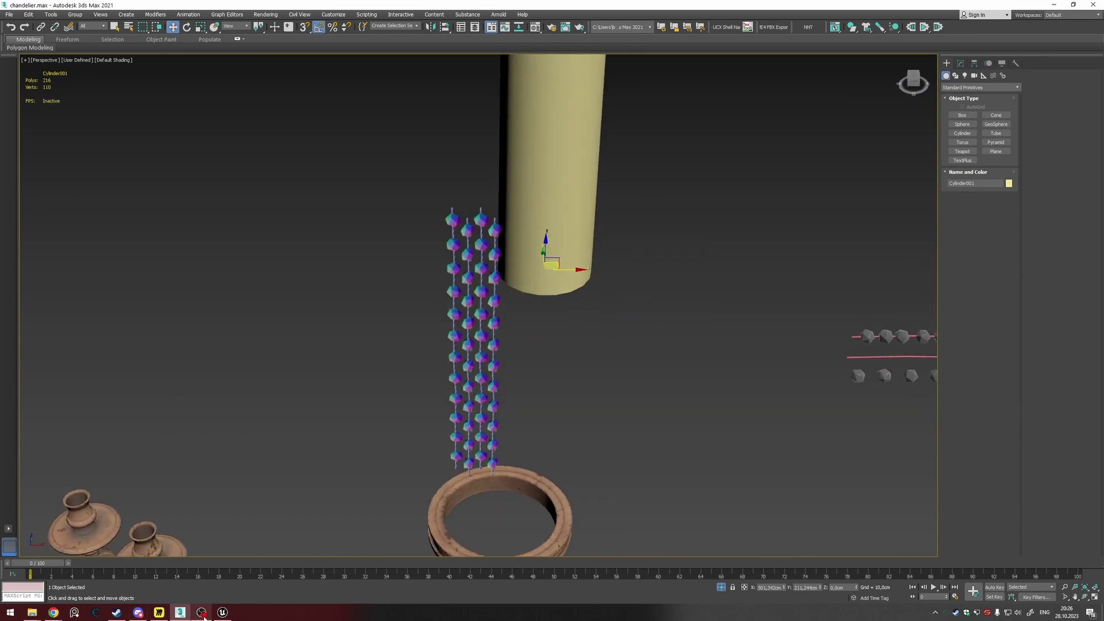
# Step: Select S_ThreadsDemo and display edged faces to examine its crossed crystal planes
pyautogui.moveTo(515, 343); pyautogui.dragTo(472, 335, button='middle')
pyautogui.scroll(5, 415, 323)
pyautogui.click(424, 305)
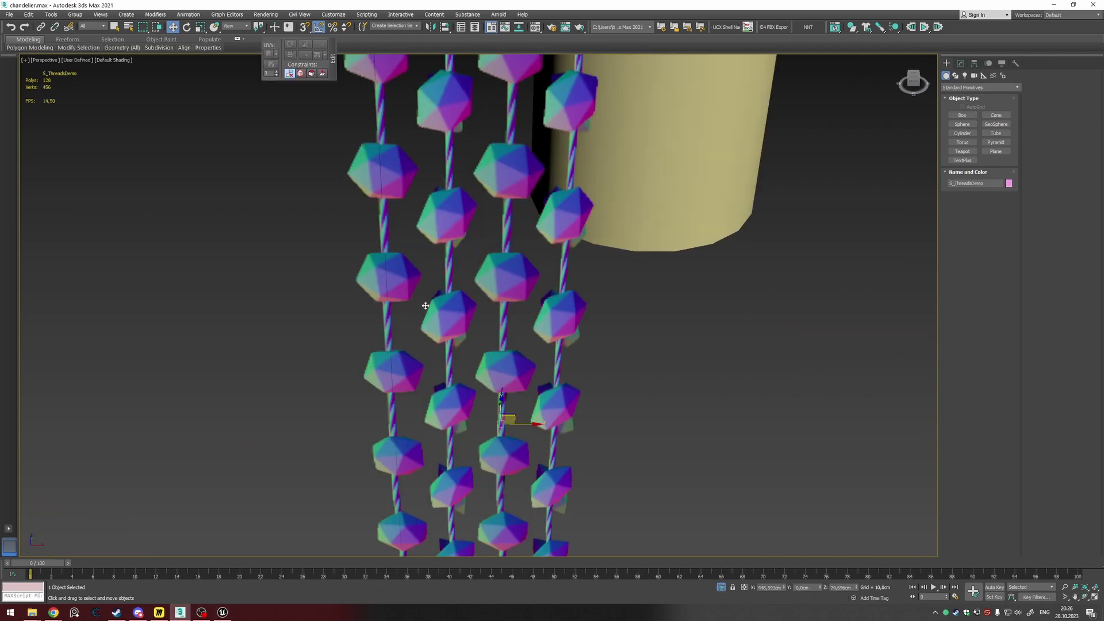
pyautogui.scroll(-4, 438, 307)
pyautogui.press('F4')
pyautogui.keyDown('alt'); pyautogui.moveTo(459, 296); pyautogui.dragTo(423, 337, button='middle'); pyautogui.keyUp('alt')
pyautogui.scroll(3, 424, 294)
# Step: Rotate one crystal plane element on the strand farthest from the cylinder, and leave element editing
pyautogui.click(959, 63)
pyautogui.press('5')
pyautogui.click(401, 333)
pyautogui.click(409, 348)
pyautogui.press('e')
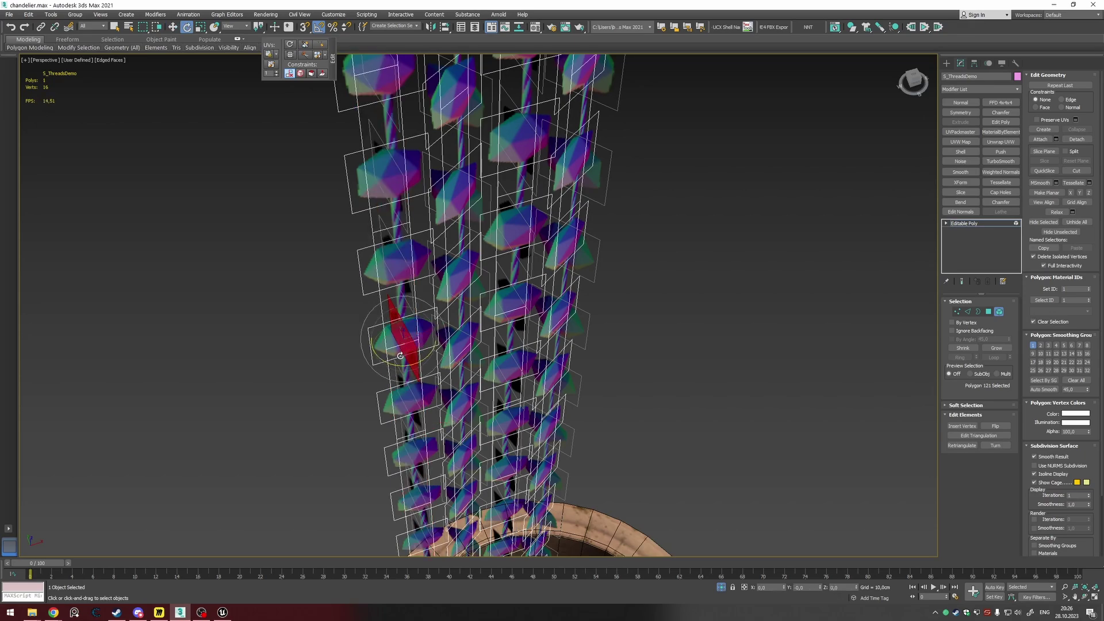
pyautogui.moveTo(395, 364); pyautogui.dragTo(408, 363)
pyautogui.keyDown('alt'); pyautogui.moveTo(410, 362); pyautogui.dragTo(436, 340, button='middle'); pyautogui.keyUp('alt')
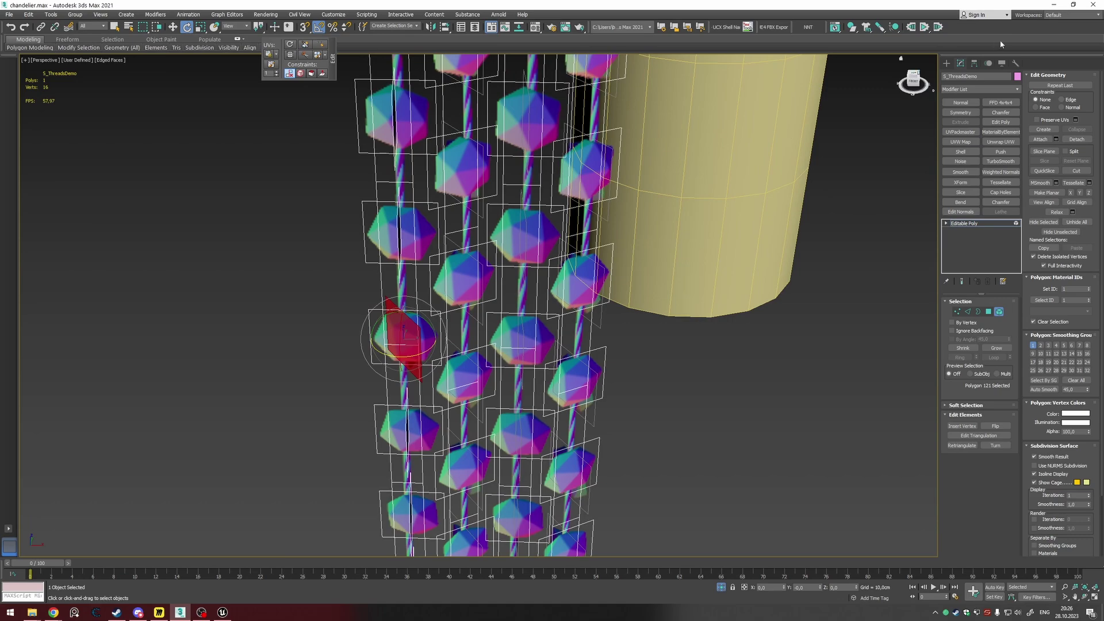
pyautogui.click(948, 63)
pyautogui.scroll(-3, 394, 403)
pyautogui.keyDown('alt'); pyautogui.moveTo(392, 401); pyautogui.dragTo(397, 406, button='middle'); pyautogui.keyUp('alt')
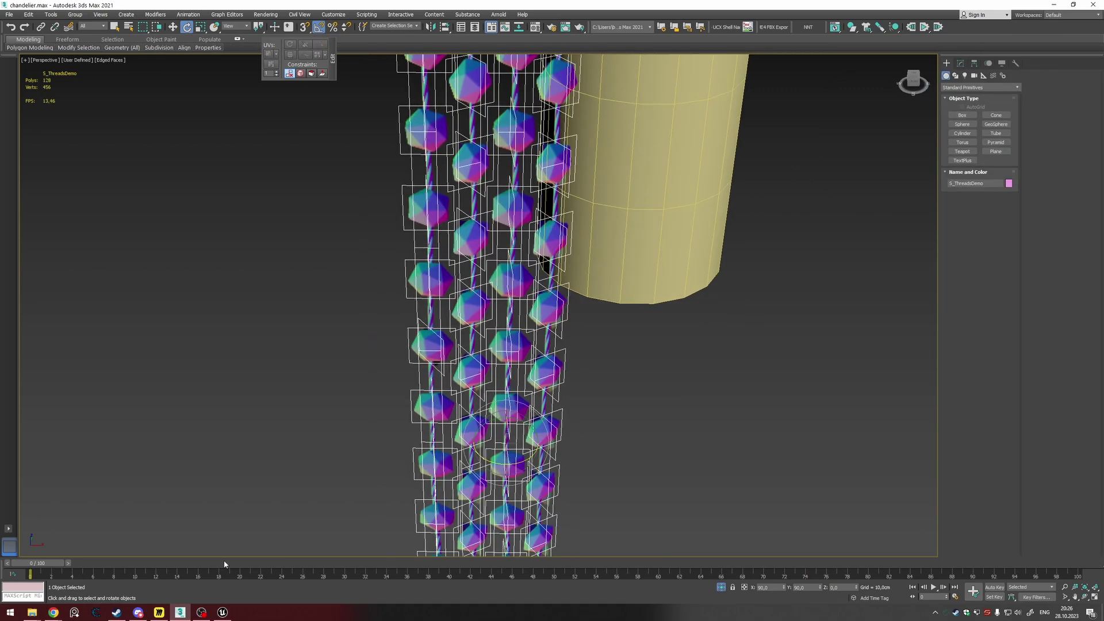
# Step: Switch to Unreal Editor, focus on S_ThreadsDemo beside the chandelier, and move it along Y to about 4911.55
pyautogui.click(222, 612)
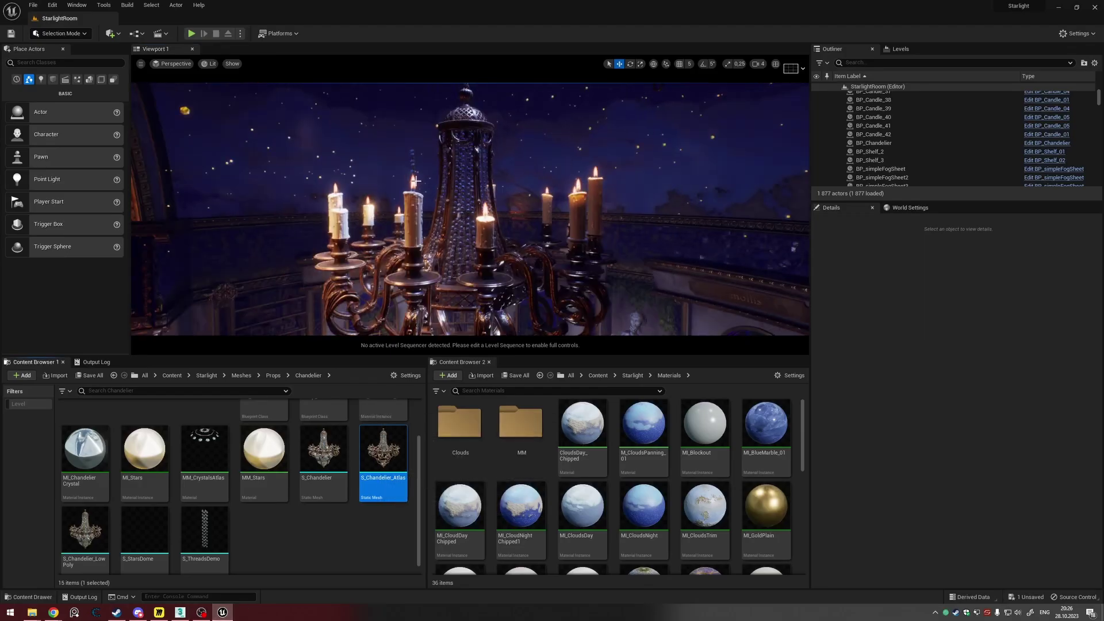
pyautogui.click(414, 165)
pyautogui.press('f')
pyautogui.keyDown('alt'); pyautogui.moveTo(414, 165); pyautogui.dragTo(477, 187); pyautogui.keyUp('alt')
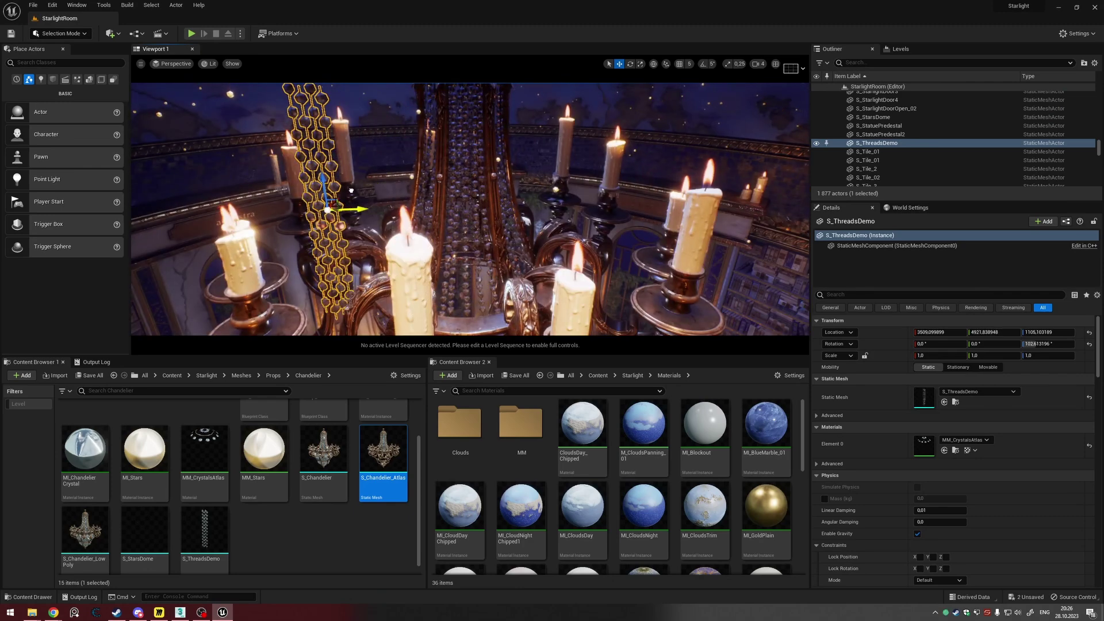
pyautogui.moveTo(483, 222); pyautogui.dragTo(402, 213, button='middle')
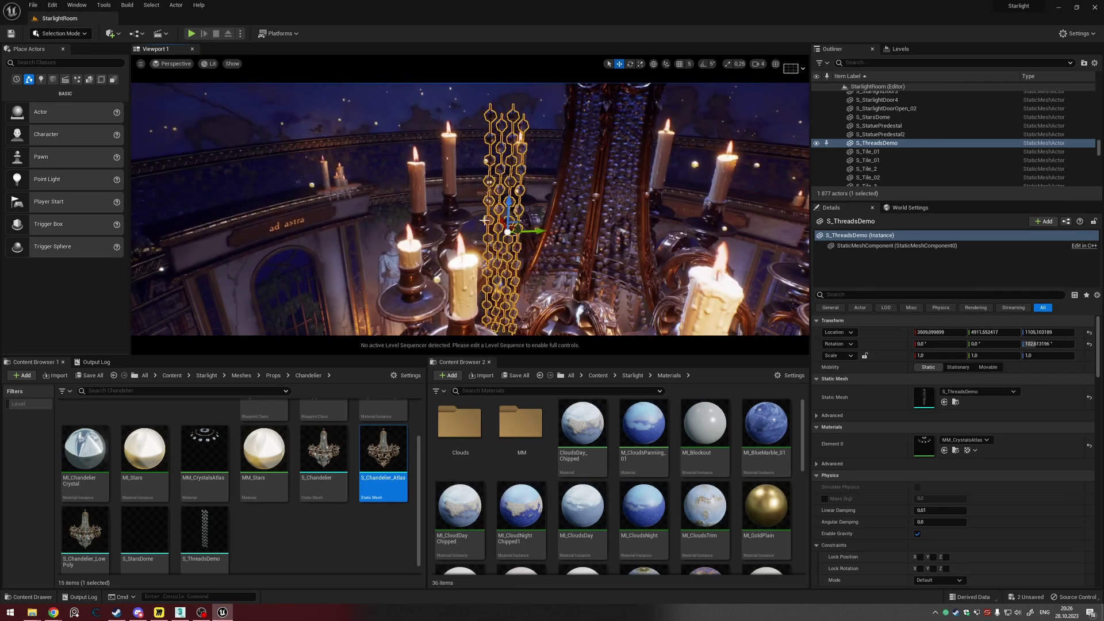
# Step: Show the viewport full screen in game view to examine the S_ThreadsDemo strands beside the chandelier
pyautogui.press('F11')
pyautogui.moveTo(639, 278); pyautogui.dragTo(765, 335, button='middle')
pyautogui.press('g')
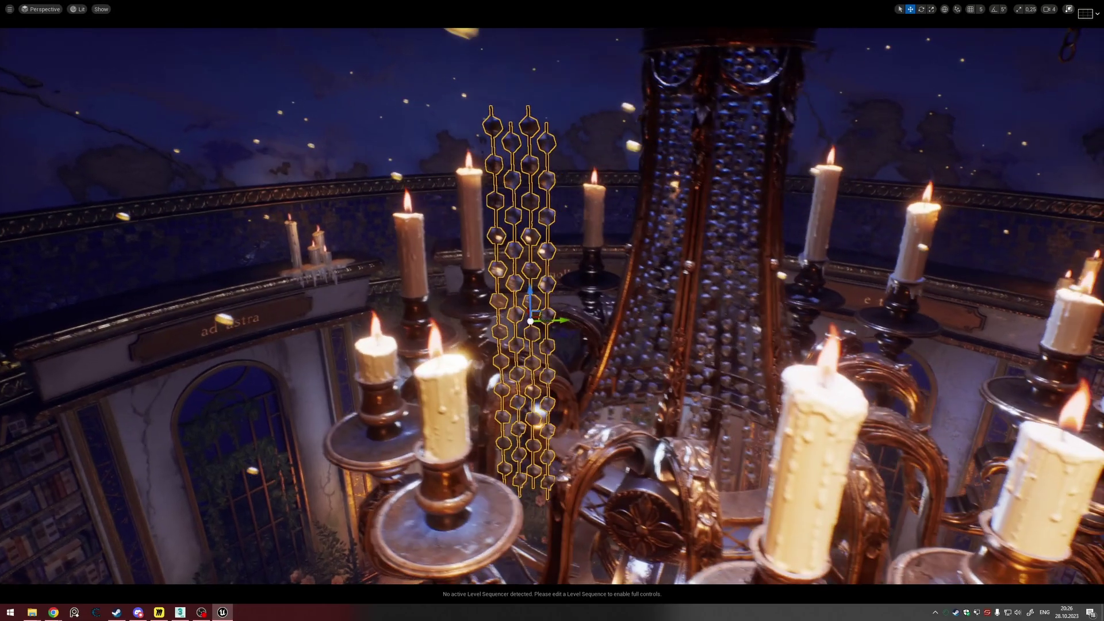
# Step: Inspect the S_ThreadsDemo strands from several sides around the chandelier and leave the full-screen view
pyautogui.keyDown('alt'); pyautogui.moveTo(583, 238); pyautogui.dragTo(790, 270); pyautogui.keyUp('alt')
pyautogui.keyDown('alt'); pyautogui.moveTo(615, 268); pyautogui.dragTo(635, 211); pyautogui.keyUp('alt')
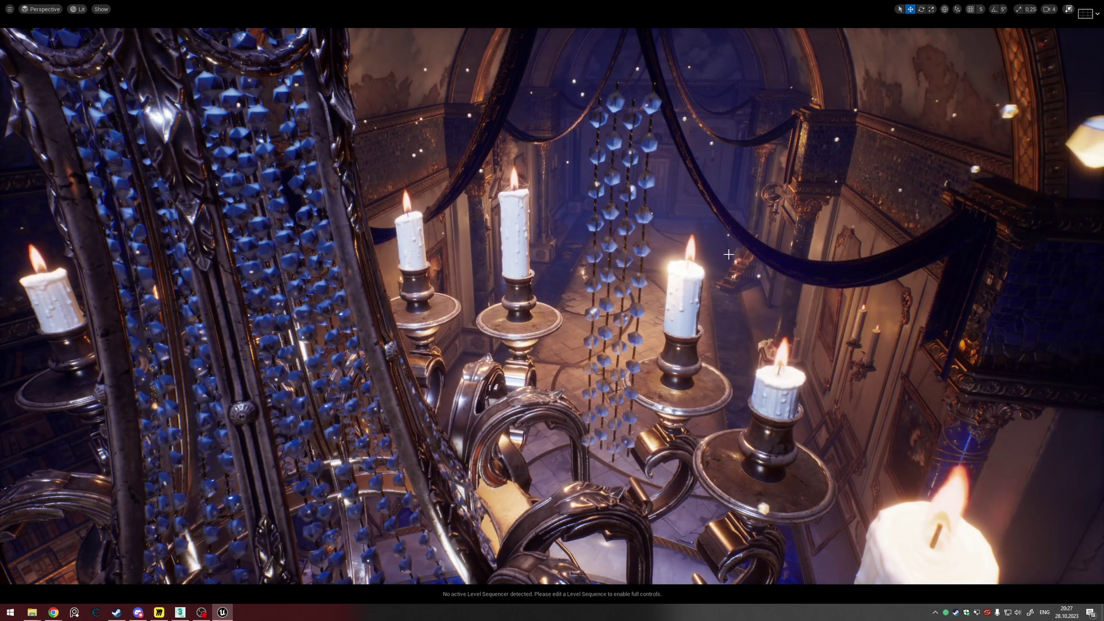
pyautogui.keyDown('alt'); pyautogui.moveTo(644, 178); pyautogui.dragTo(299, 229); pyautogui.keyUp('alt')
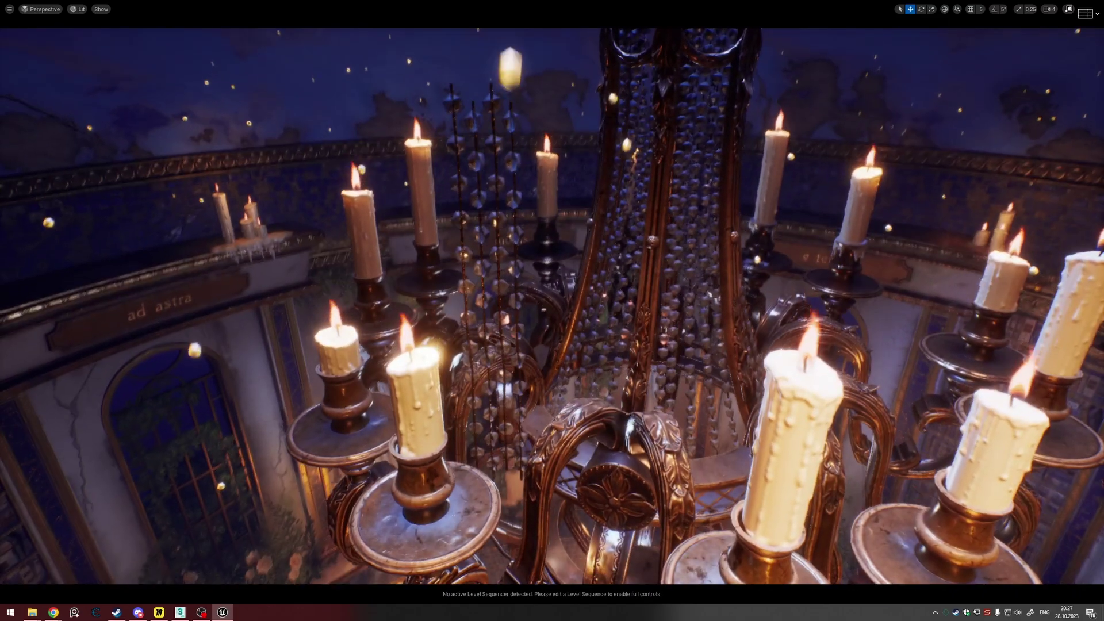
pyautogui.press('F11')
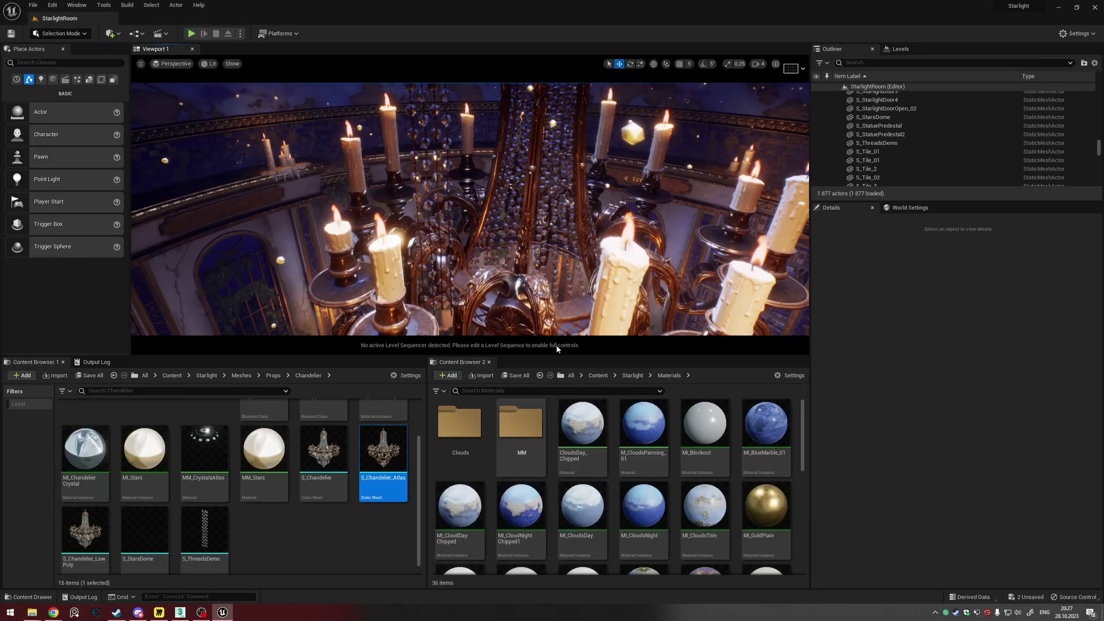
# Step: Enlarge the level viewport and frame the whole chandelier together with the S_ThreadsDemo strands
pyautogui.moveTo(544, 357); pyautogui.dragTo(543, 428)
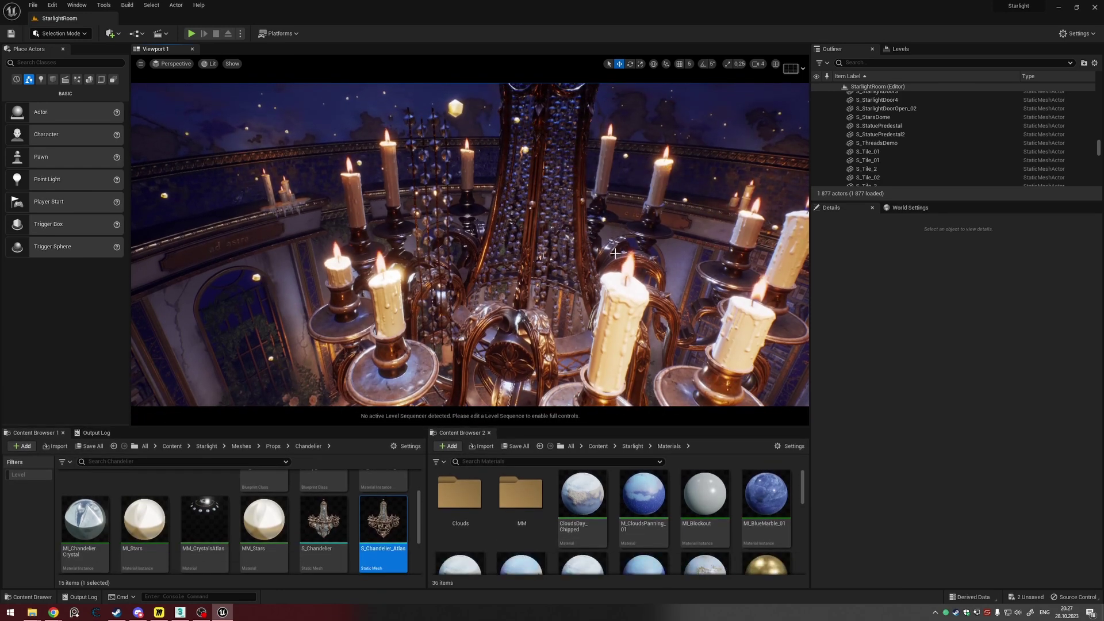
pyautogui.moveTo(615, 253); pyautogui.dragTo(644, 196, button='middle')
pyautogui.press('s')
pyautogui.press('s')
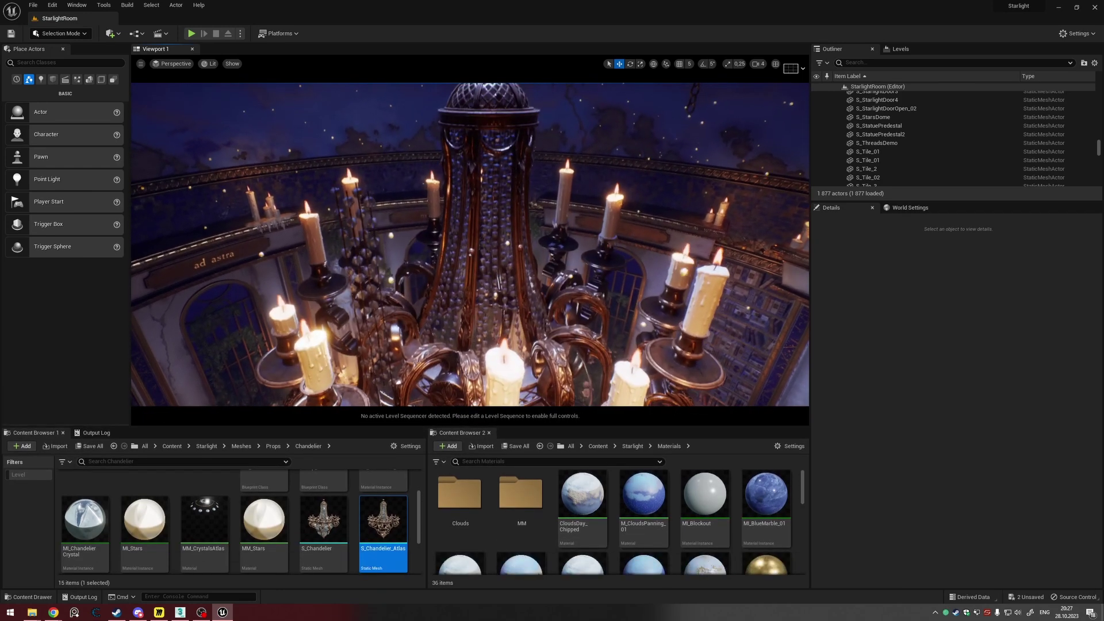
pyautogui.moveTo(569, 259); pyautogui.dragTo(563, 255, button='right')
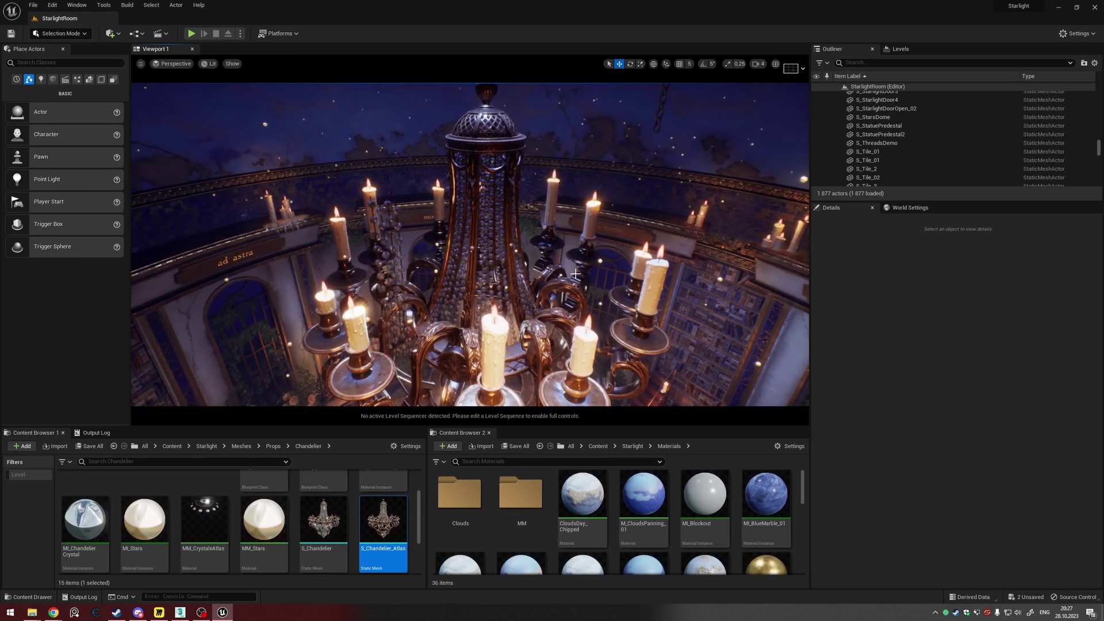
# Step: Switch to 3ds Max, delete the cylinder above the chandelier parts, and turn off the edged faces display
pyautogui.click(180, 613)
pyautogui.scroll(-5, 637, 297)
pyautogui.scroll(-5, 637, 297)
pyautogui.click(636, 287)
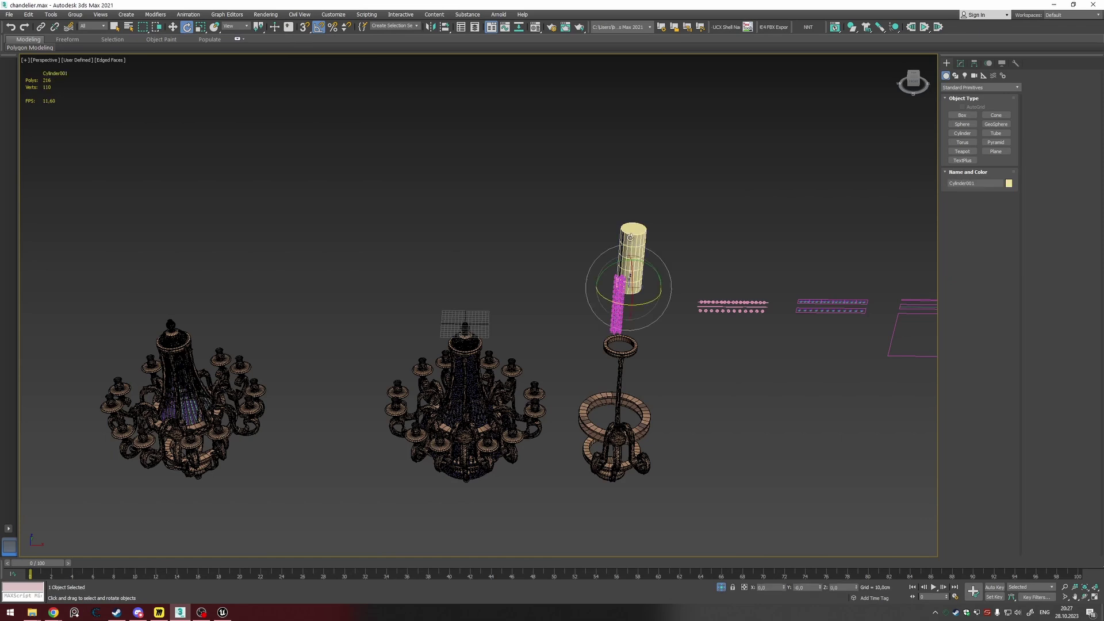
pyautogui.press('Delete')
pyautogui.moveTo(689, 317)
pyautogui.mouseDown(button='middle')
pyautogui.moveTo(670, 313)
pyautogui.moveTo(663, 335)
pyautogui.moveTo(699, 330)
pyautogui.moveTo(664, 321)
pyautogui.mouseUp(button='middle')
pyautogui.press('F4')
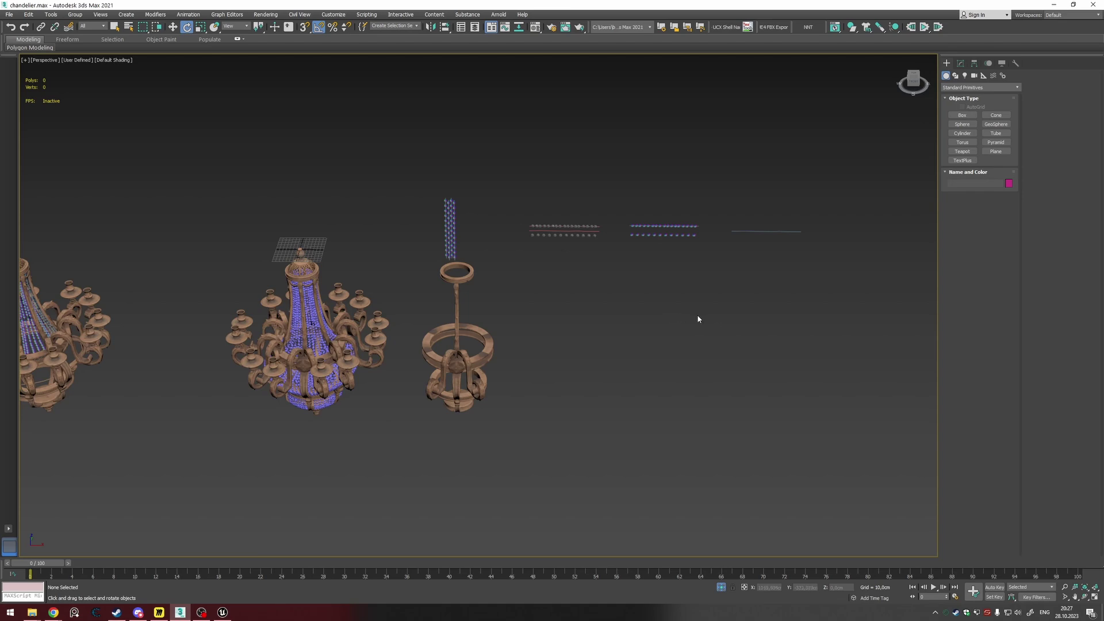
# Step: Switch to Unreal Editor and open the MI_Stars material instance from the Chandelier folder
pyautogui.click(222, 611)
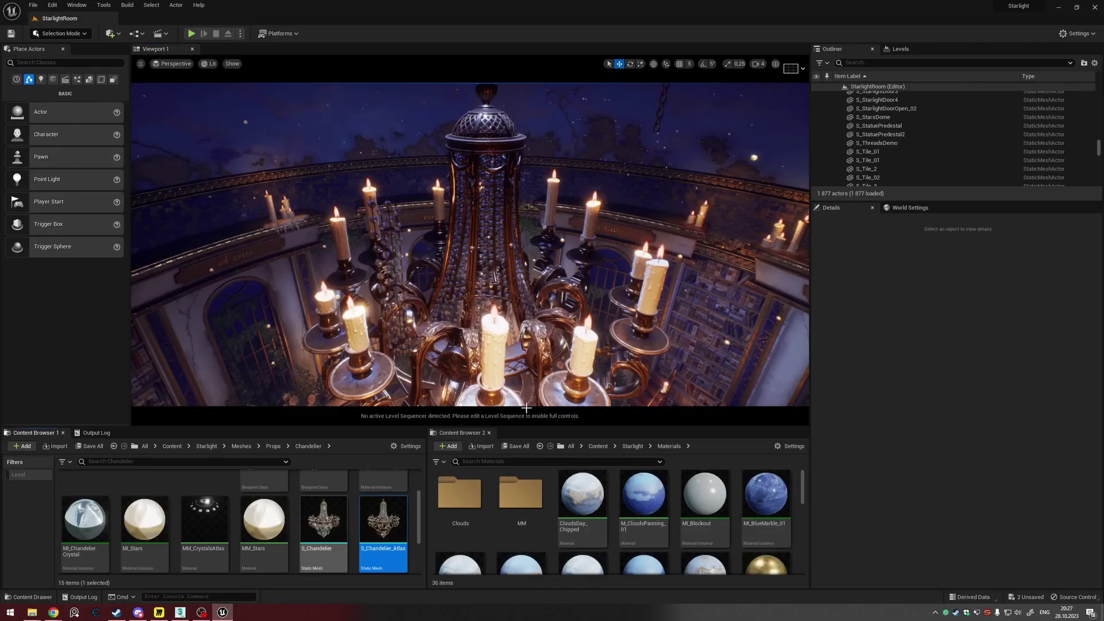
pyautogui.click(682, 311)
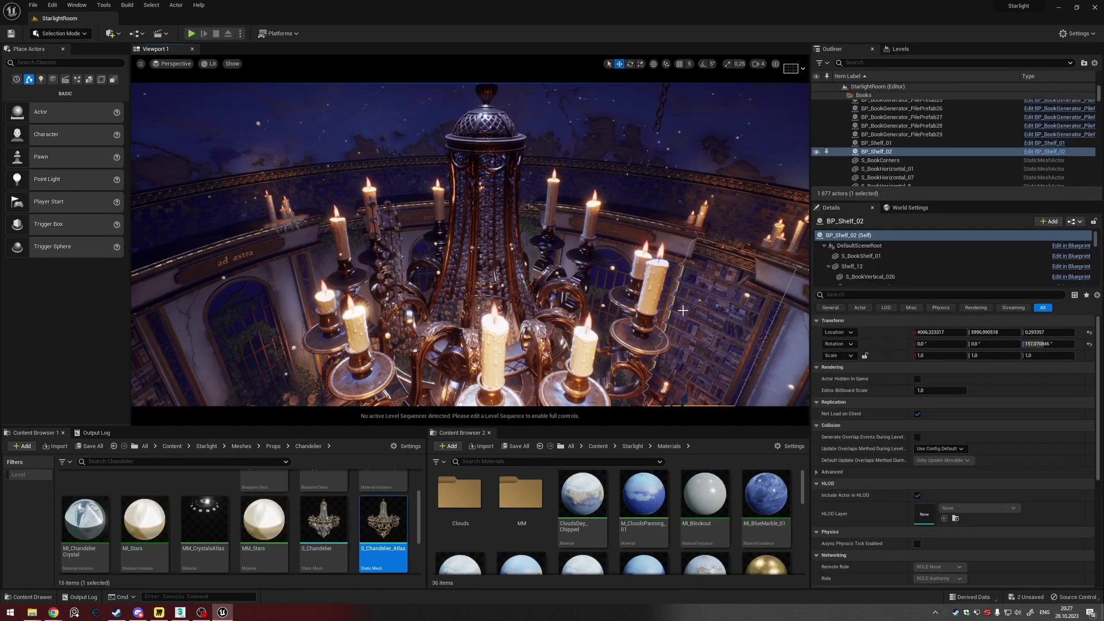
pyautogui.press('Escape')
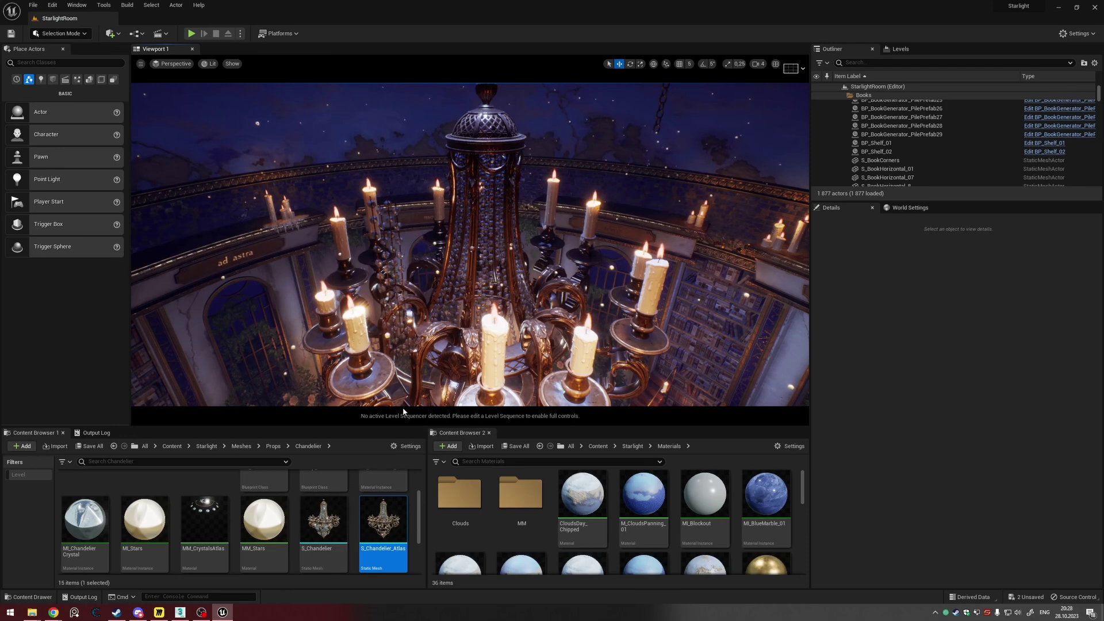
pyautogui.moveTo(357, 426); pyautogui.dragTo(360, 363)
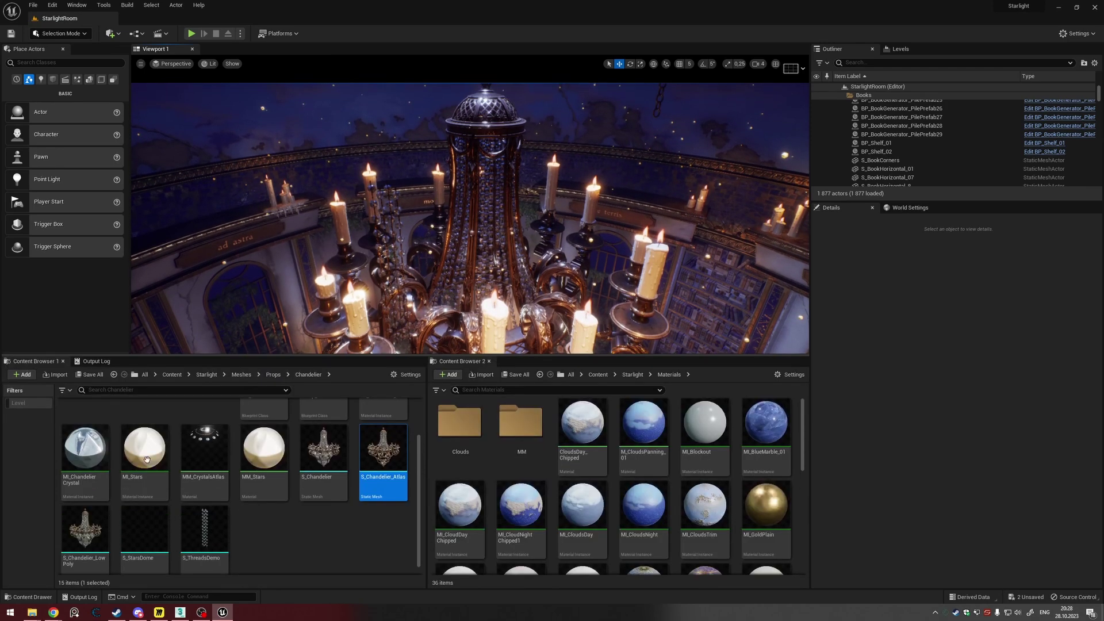
pyautogui.click(146, 460)
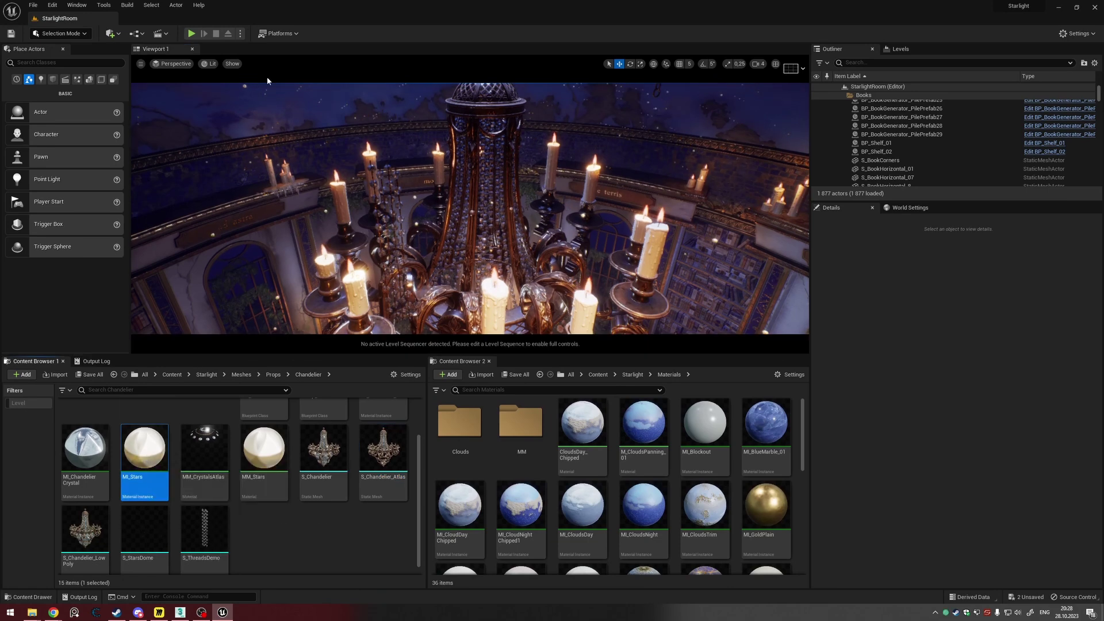
pyautogui.doubleClick(144, 450)
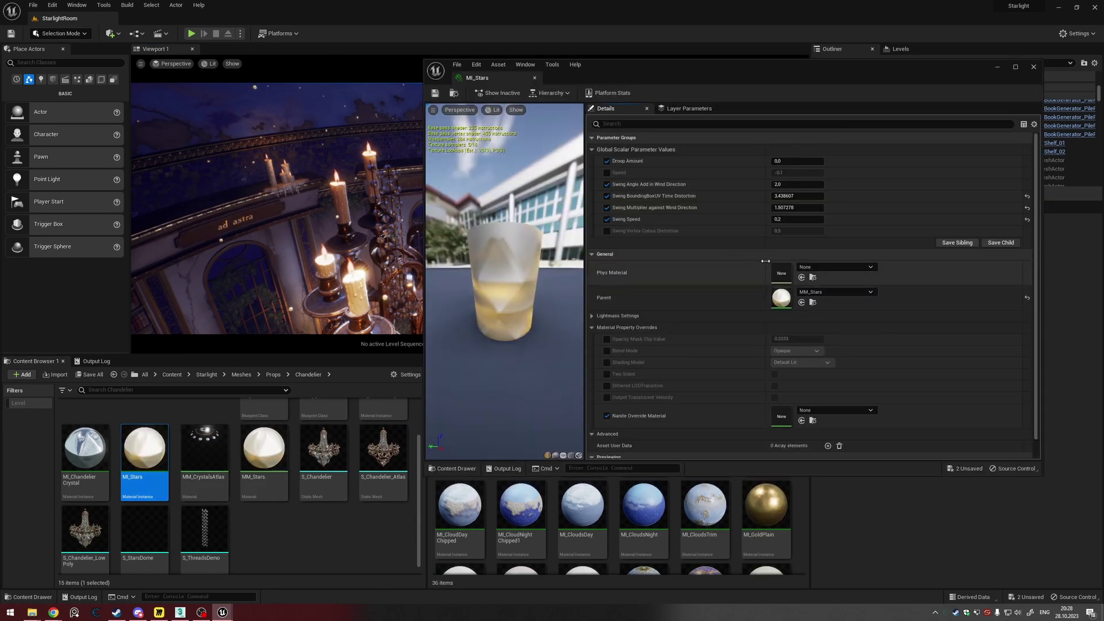
# Step: Open the MM_Stars master material and enlarge its editor window to give the graph more room
pyautogui.scroll(1, 304, 500)
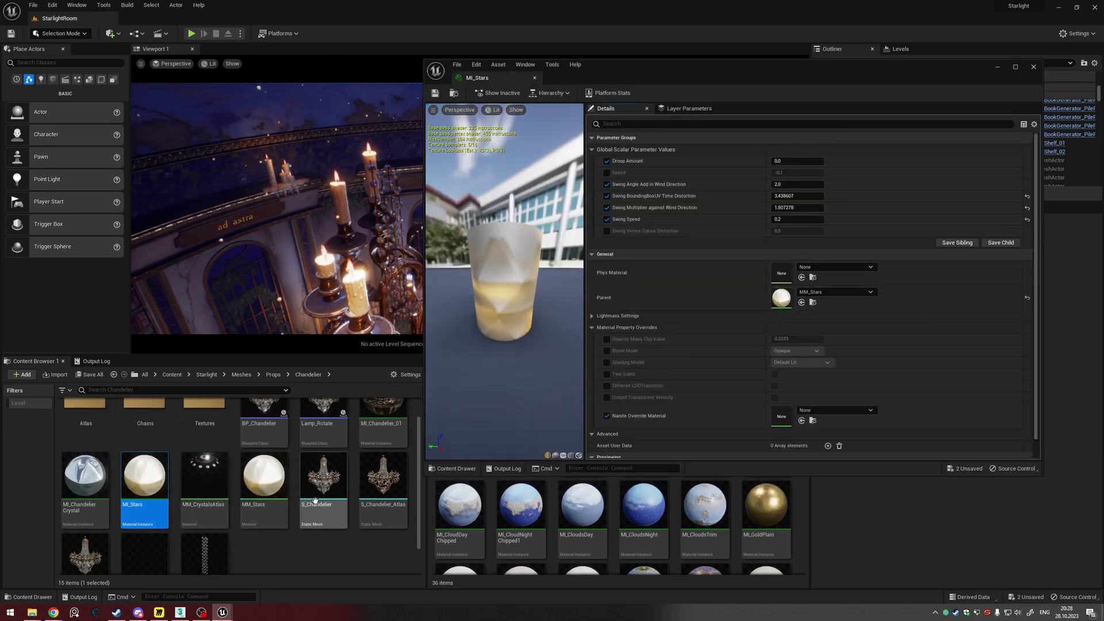
pyautogui.moveTo(307, 505)
pyautogui.doubleClick(263, 494)
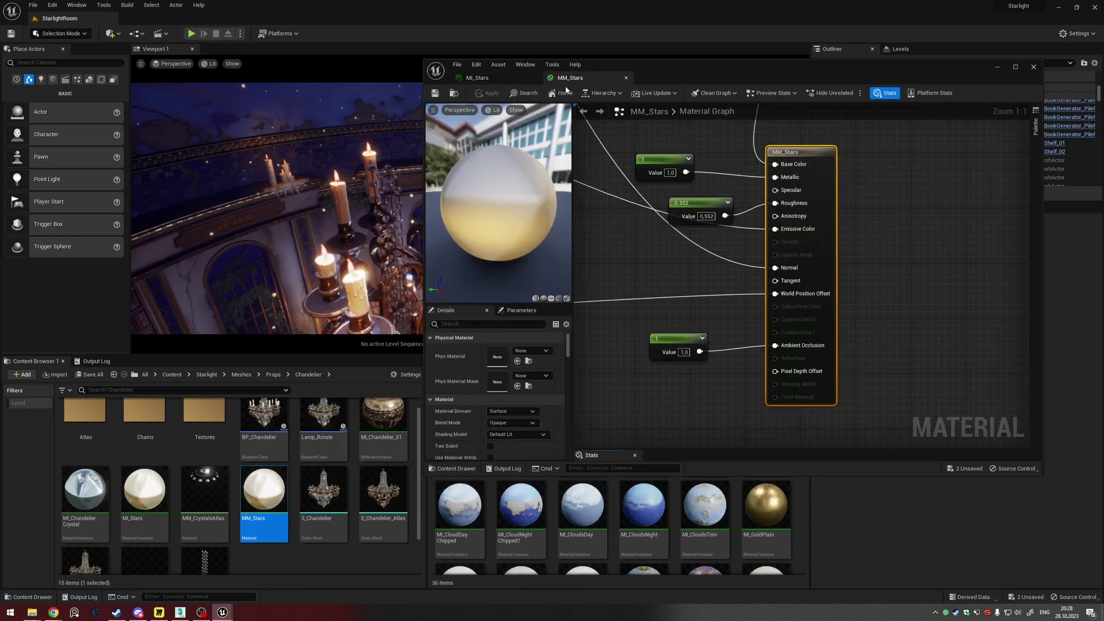
pyautogui.moveTo(693, 81); pyautogui.dragTo(314, 78)
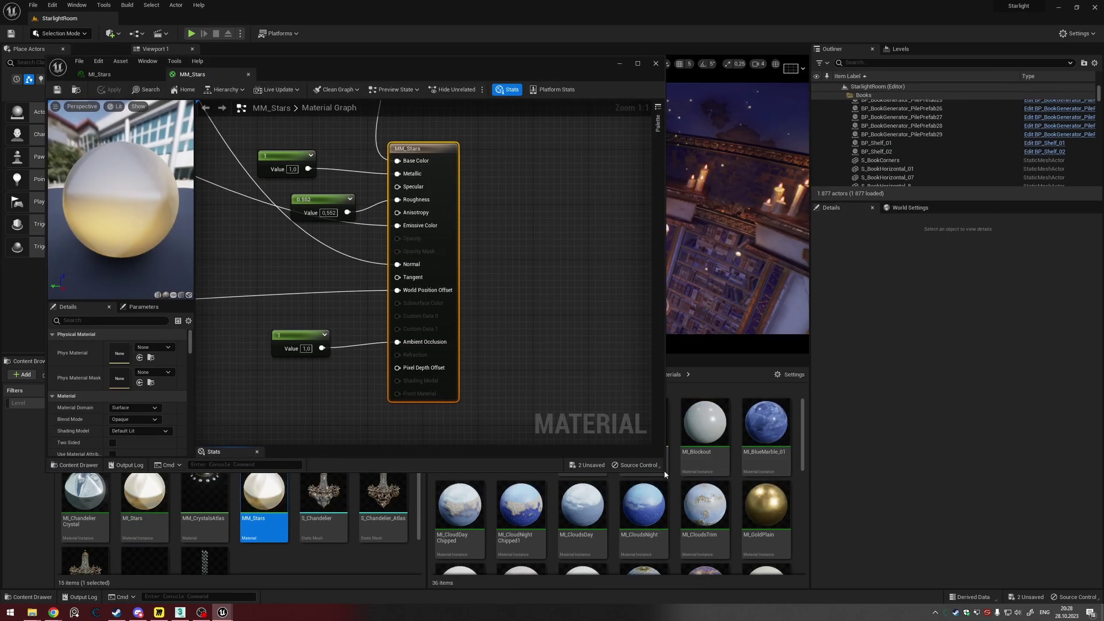
pyautogui.moveTo(665, 471); pyautogui.dragTo(989, 558)
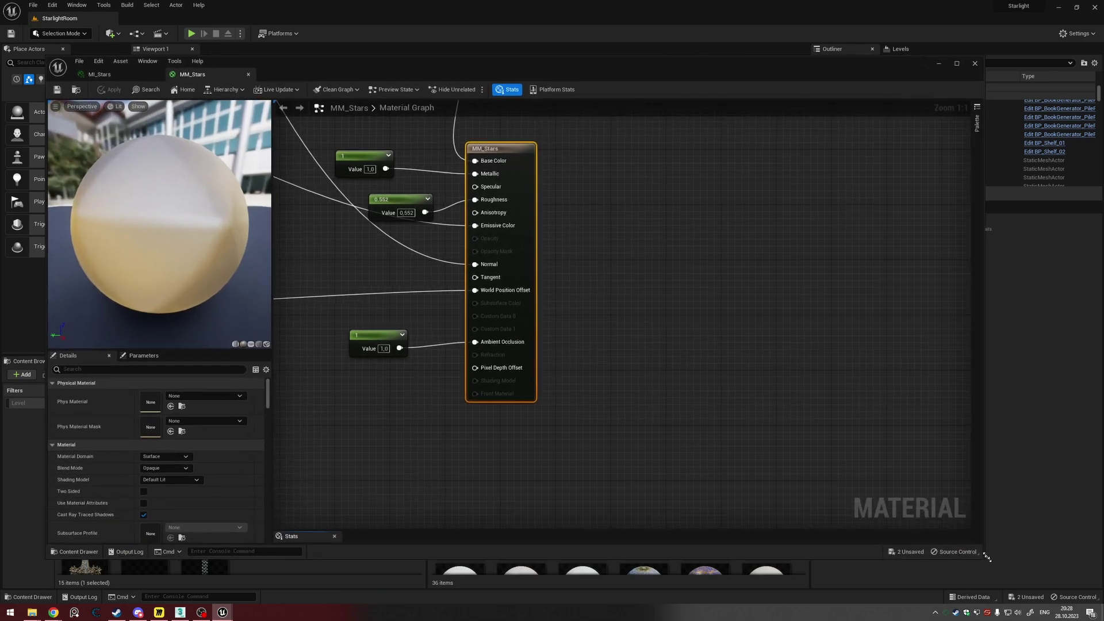
# Step: Examine the emissive color nodes of MM_Stars, with their texture samples and orange color, and the preview sphere
pyautogui.scroll(-6, 529, 346)
pyautogui.scroll(2, 414, 331)
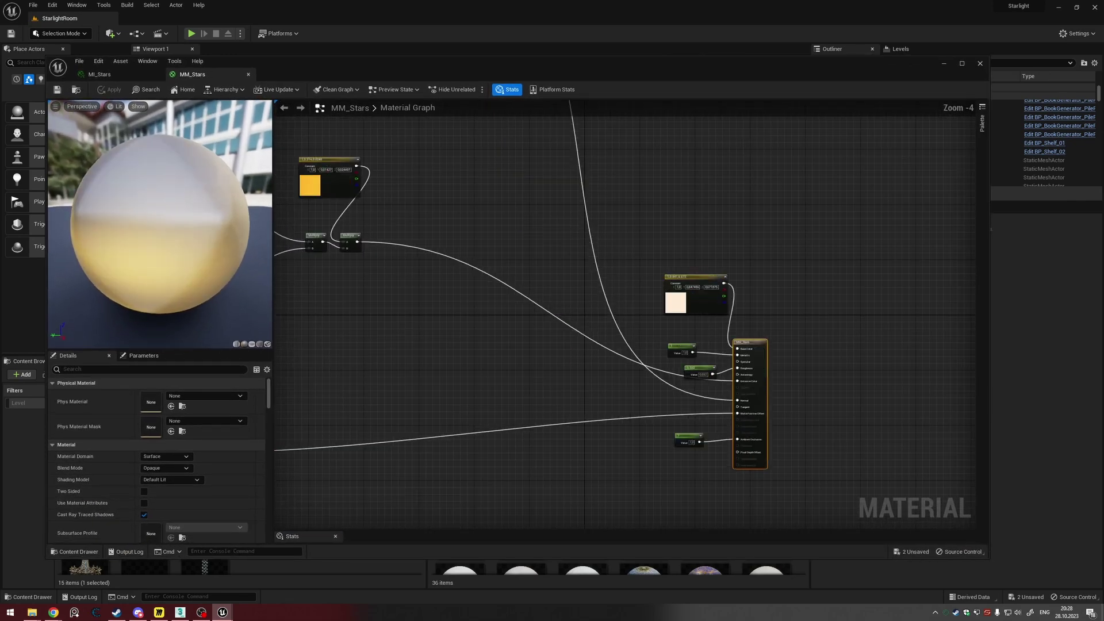
pyautogui.moveTo(380, 322); pyautogui.dragTo(677, 316, button='right')
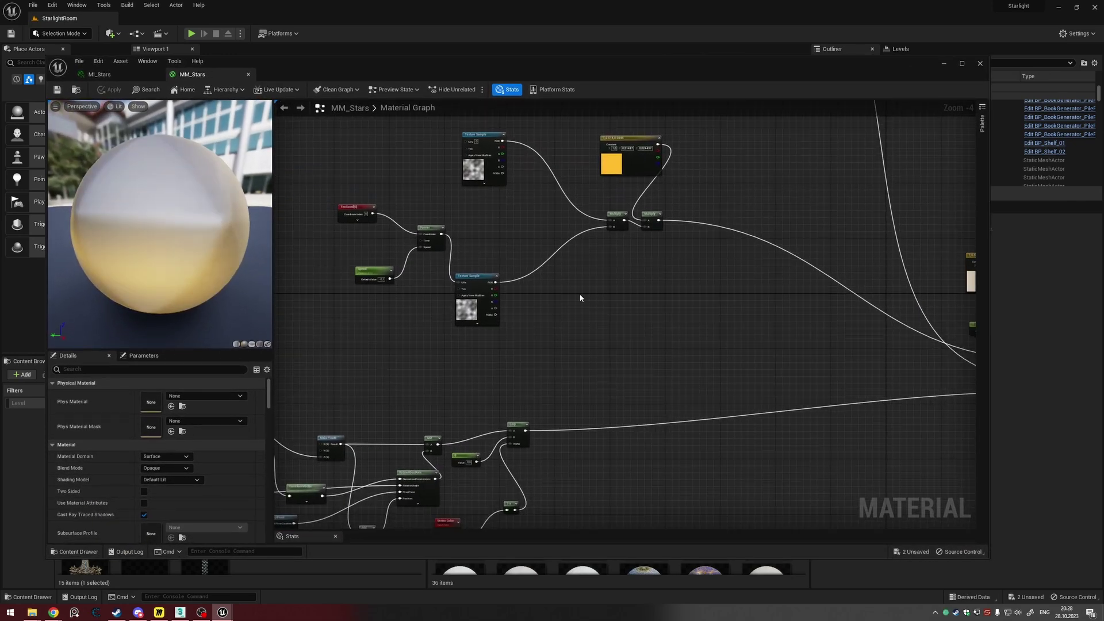
pyautogui.moveTo(580, 298); pyautogui.dragTo(612, 345, button='right')
pyautogui.scroll(1, 512, 313)
pyautogui.scroll(-1, 612, 346)
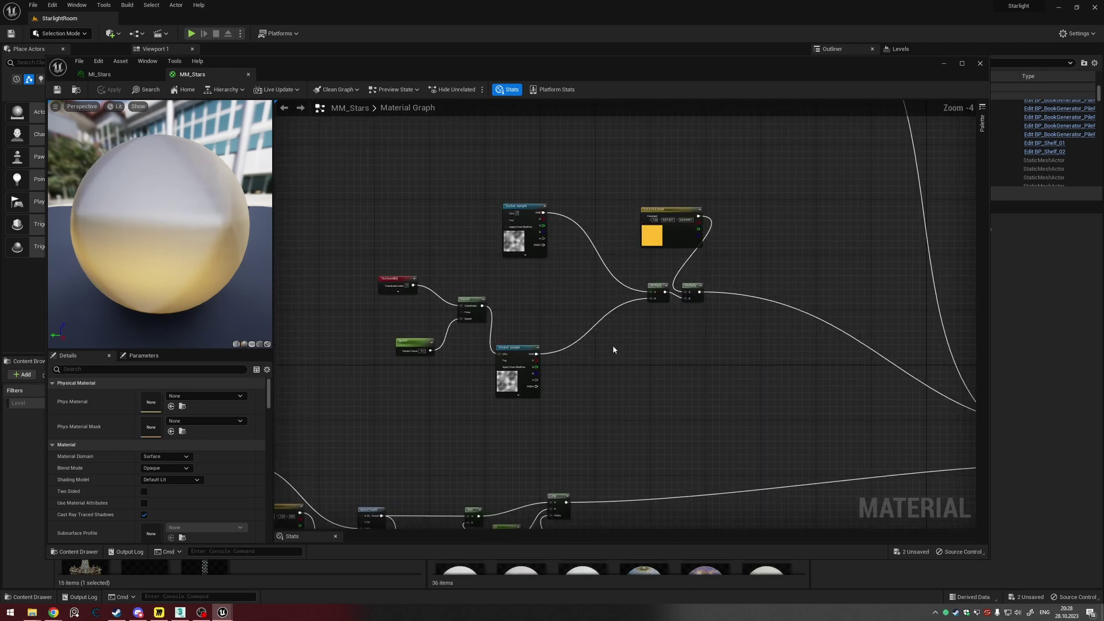
pyautogui.moveTo(162, 262); pyautogui.dragTo(179, 270)
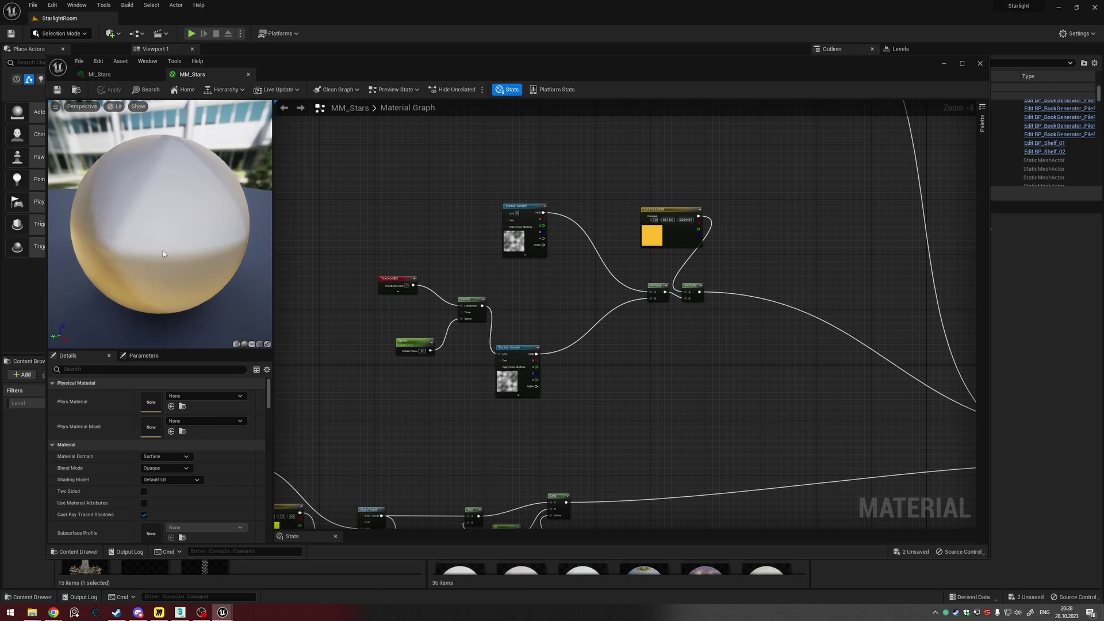
# Step: Select the world position offset node network in MM_Stars to examine its swing setup, and close the material editor
pyautogui.scroll(-5, 599, 390)
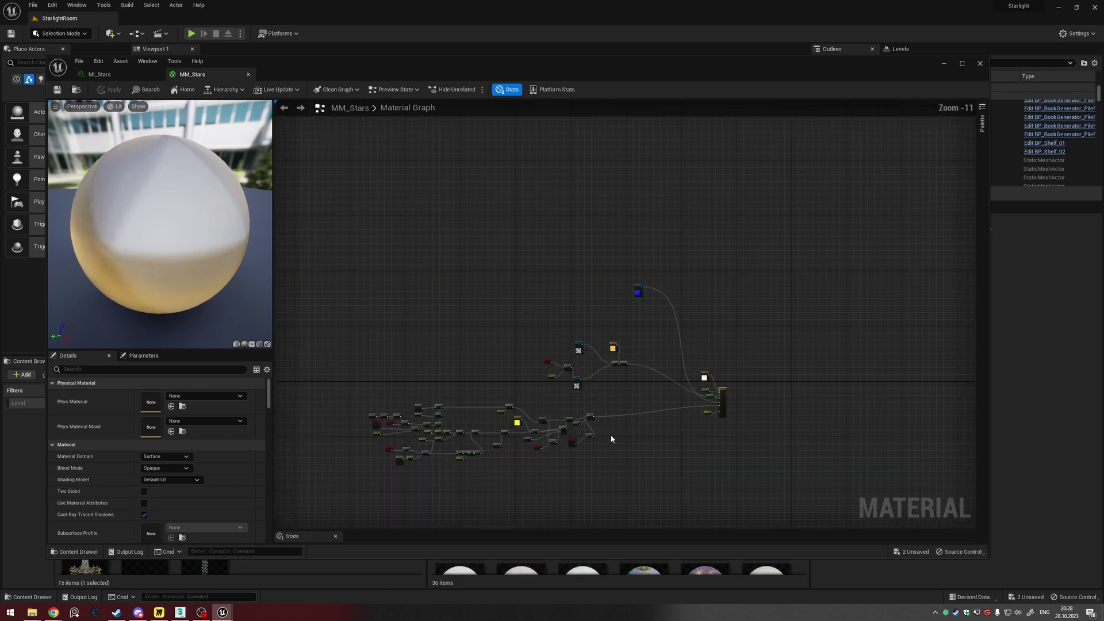
pyautogui.moveTo(628, 396); pyautogui.dragTo(713, 412)
pyautogui.scroll(5, 346, 341)
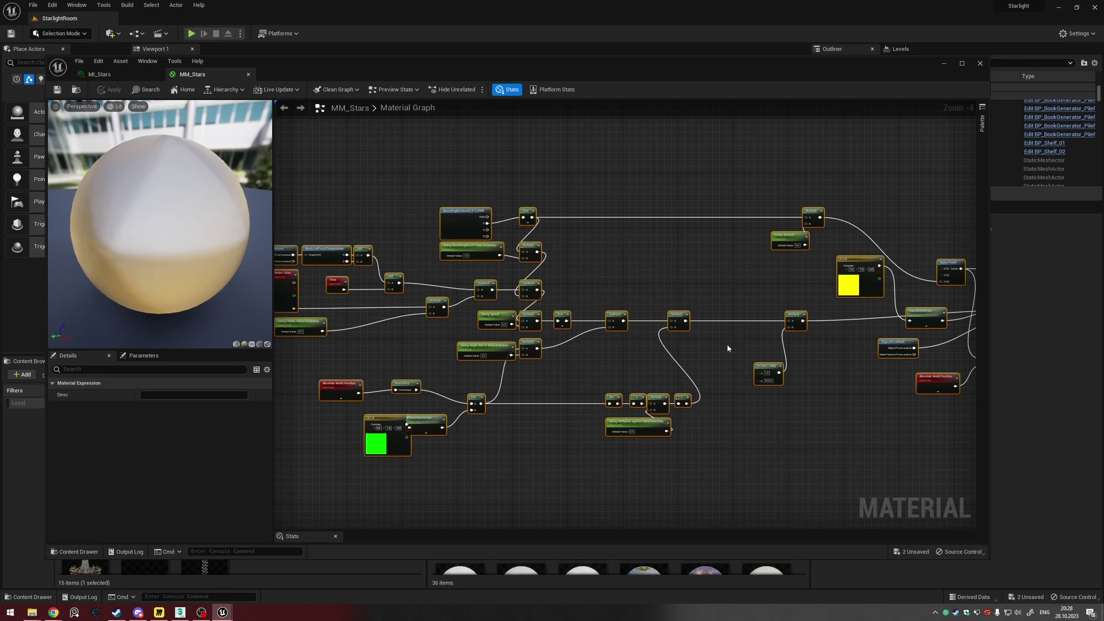
pyautogui.scroll(-1, 727, 348)
pyautogui.moveTo(727, 349); pyautogui.dragTo(638, 366, button='right')
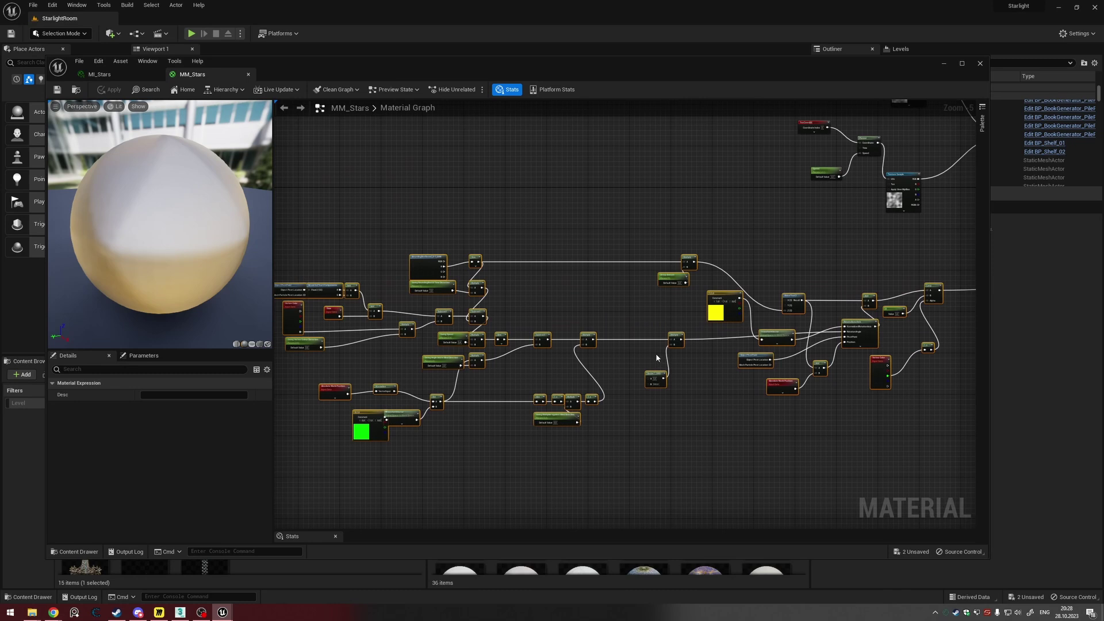
pyautogui.click(980, 64)
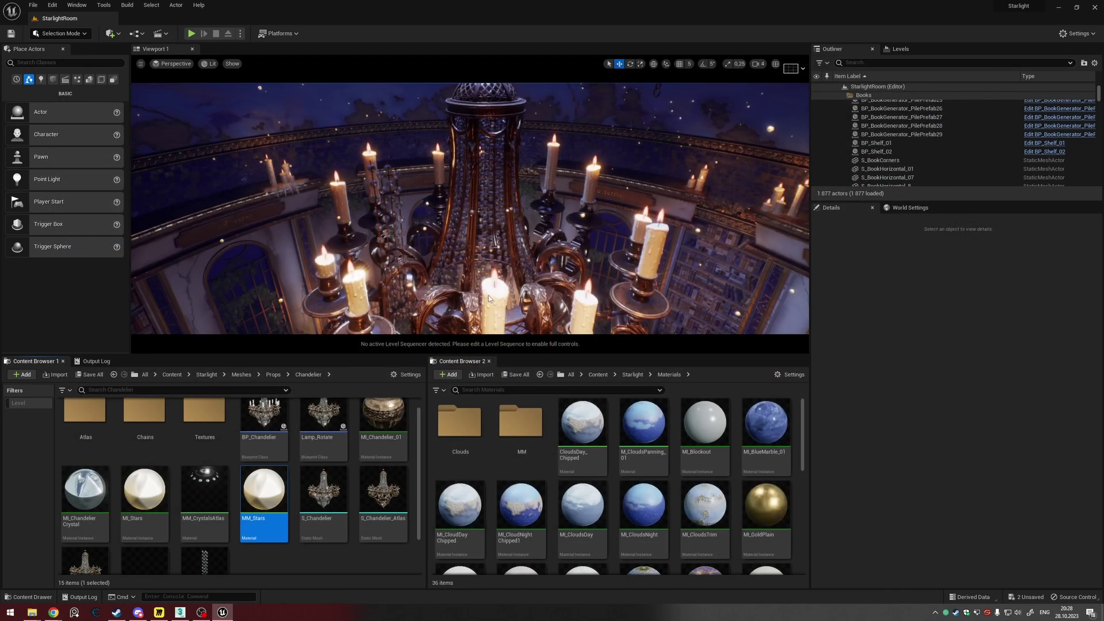
# Step: Select the fabric drape S_WallModule_16 near the chandelier to examine it up close, and clear the selection
pyautogui.moveTo(661, 248); pyautogui.dragTo(776, 247, button='right')
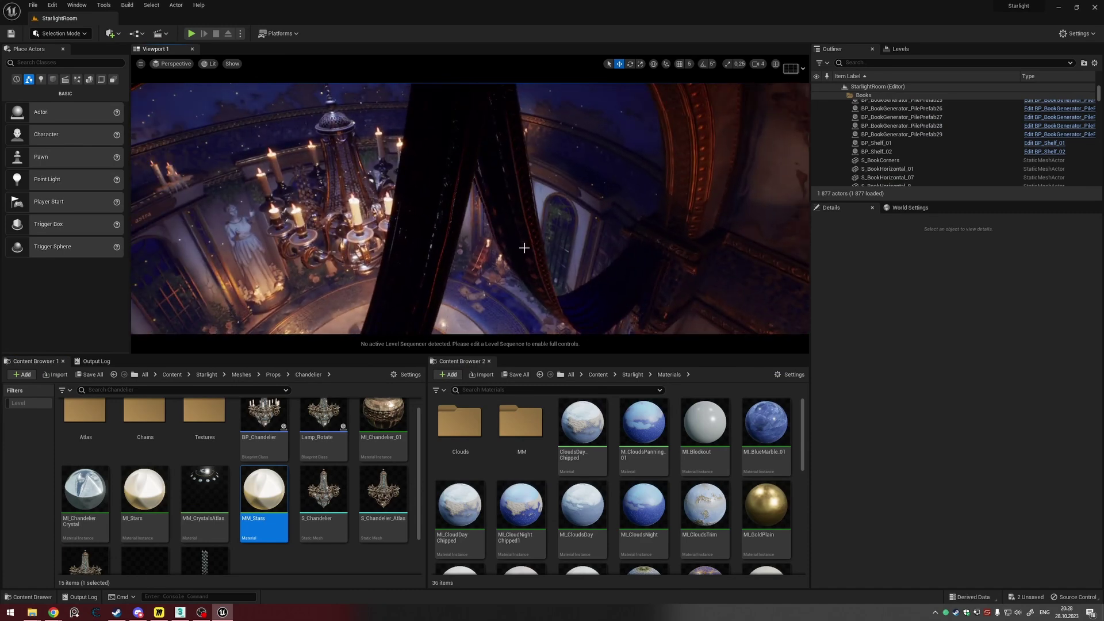
pyautogui.click(533, 248)
pyautogui.moveTo(641, 228); pyautogui.dragTo(630, 200, button='right')
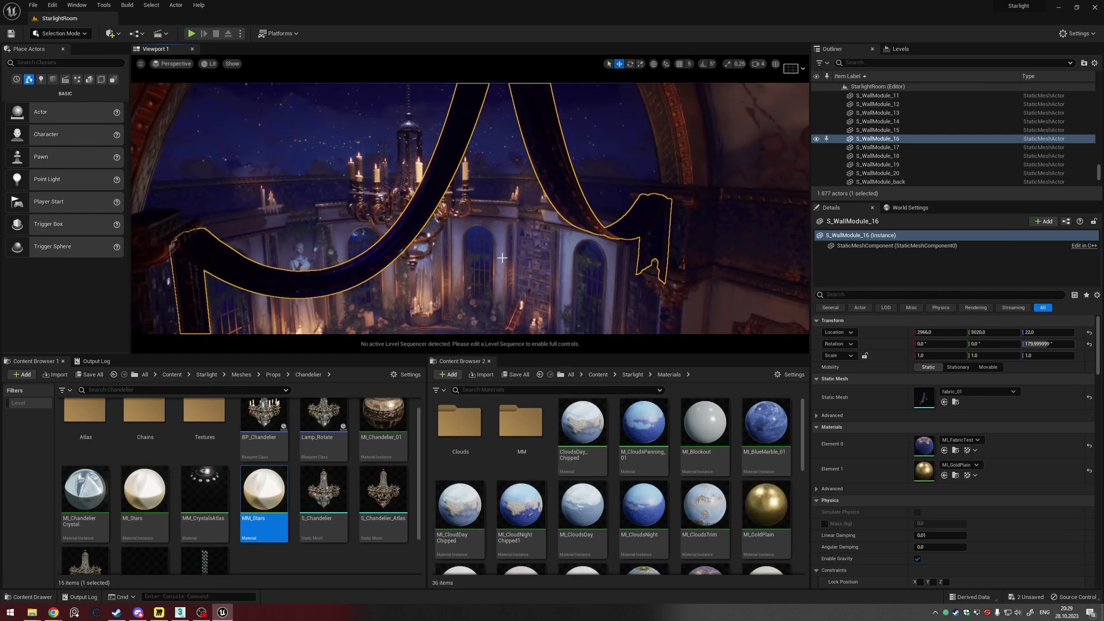
pyautogui.press('Escape')
pyautogui.moveTo(547, 240); pyautogui.dragTo(494, 250, button='right')
pyautogui.hotkey('ctrl', 'z')
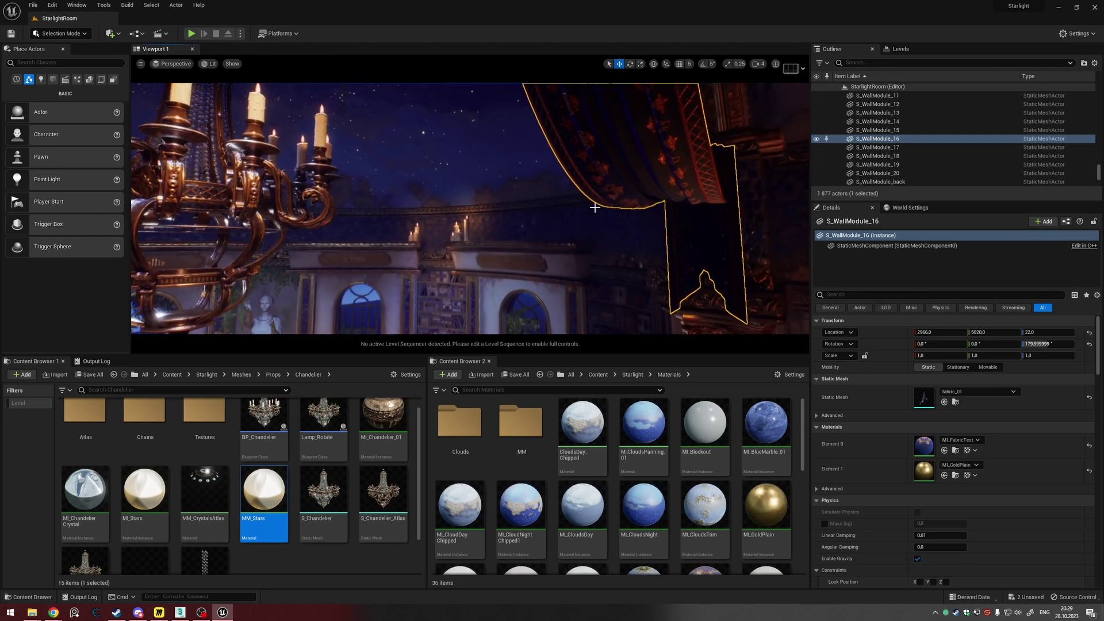
pyautogui.moveTo(594, 207); pyautogui.dragTo(595, 207, button='right')
pyautogui.click(519, 177)
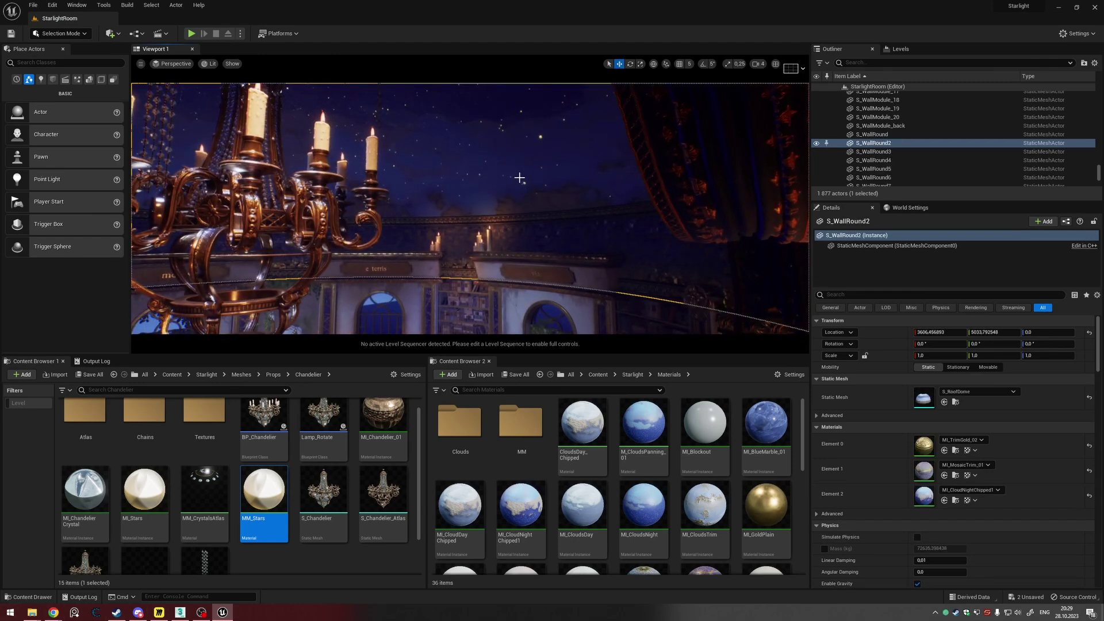
pyautogui.press('Escape')
# Step: Focus the view on the S_ScrollPaper_01 scroll in front of the roses and clear the selection
pyautogui.scroll(-3, 579, 195)
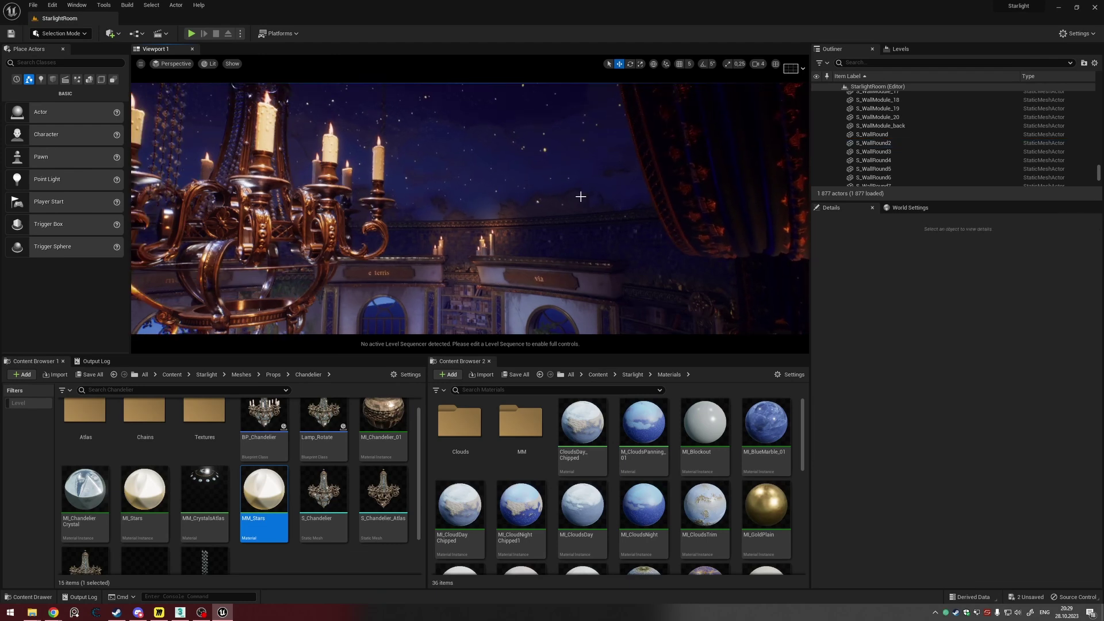
pyautogui.moveTo(577, 208); pyautogui.dragTo(577, 207, button='right')
pyautogui.click(412, 264)
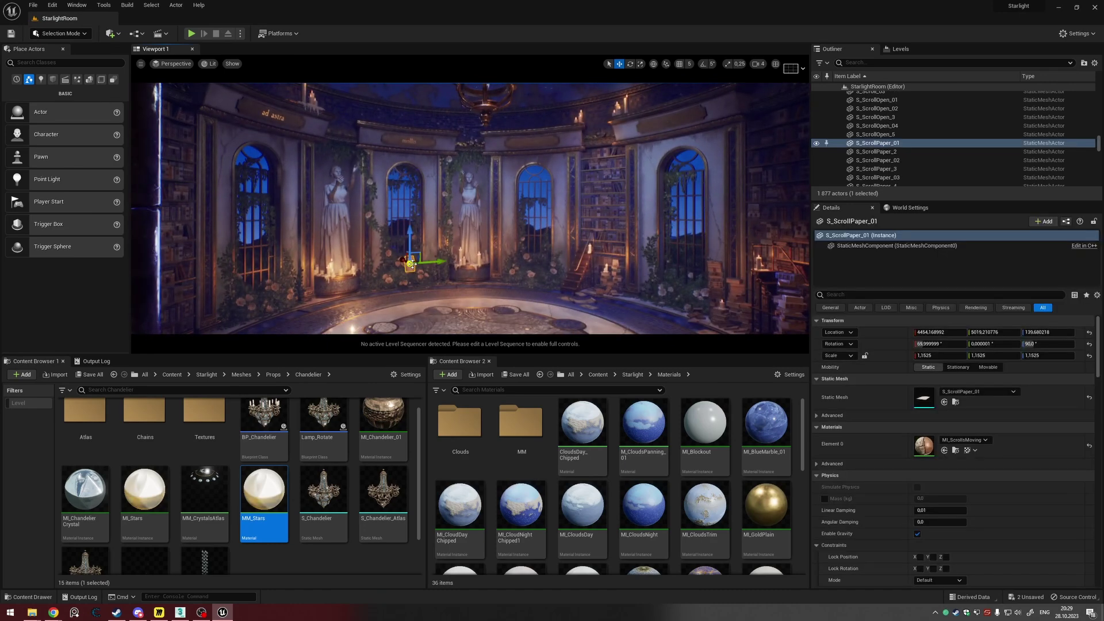
pyautogui.press('f')
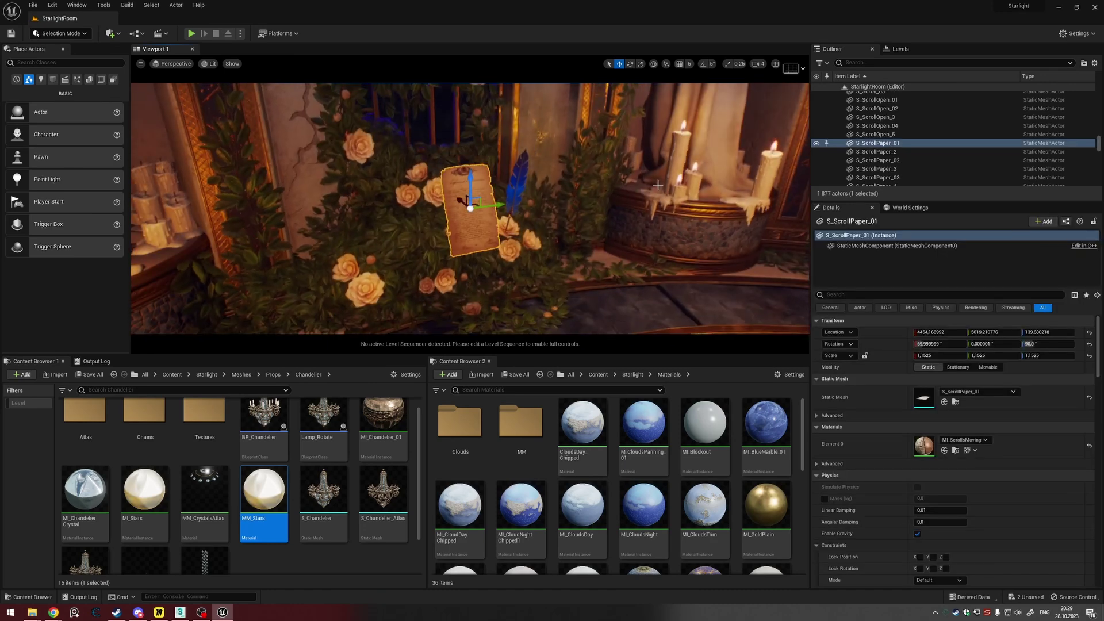
pyautogui.press('Escape')
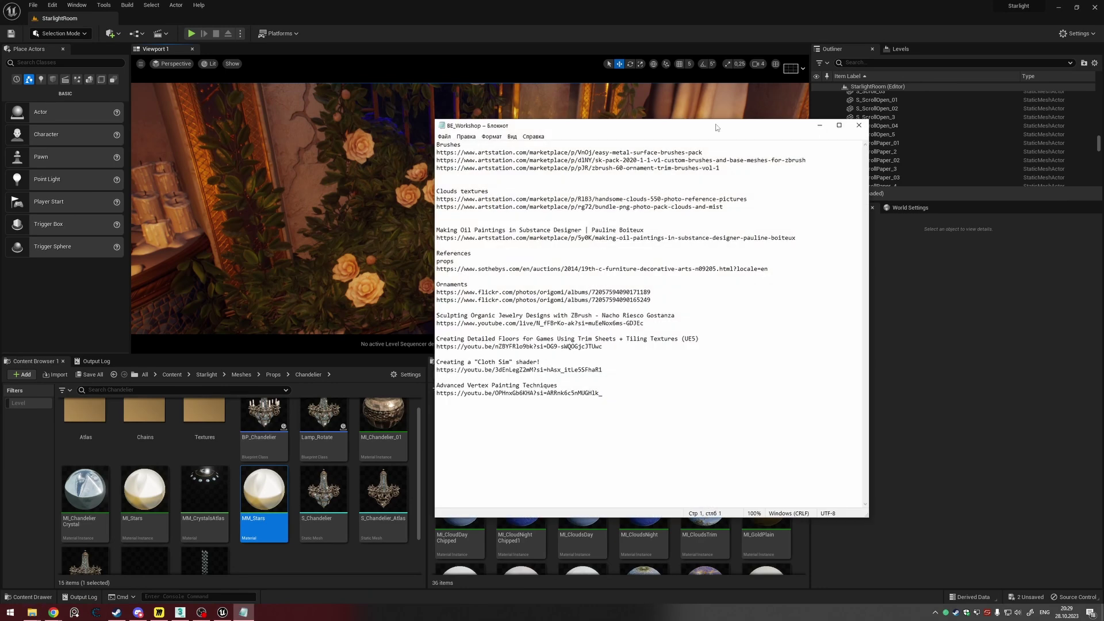
# Step: Move the BE_Workshop text document away so that it no longer covers Unreal Editor
pyautogui.moveTo(717, 128); pyautogui.dragTo(1103, 128)
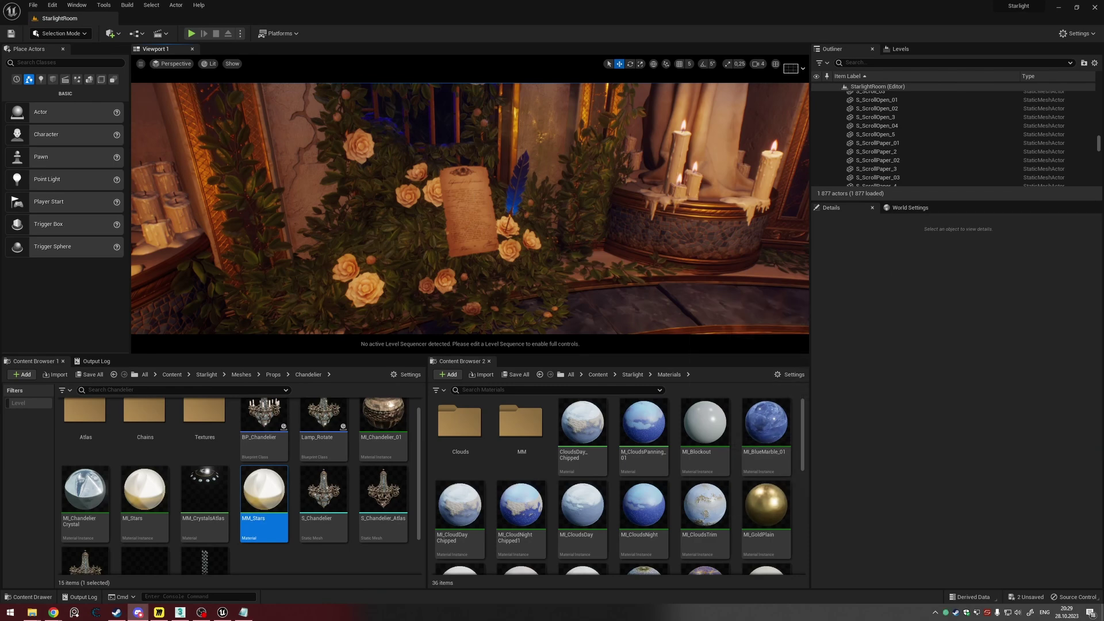
# Step: Bring the whole chandelier into view, make the viewport slightly taller, and switch to the BE Workshop PDF in the browser
pyautogui.click(627, 237)
pyautogui.scroll(-8, 631, 234)
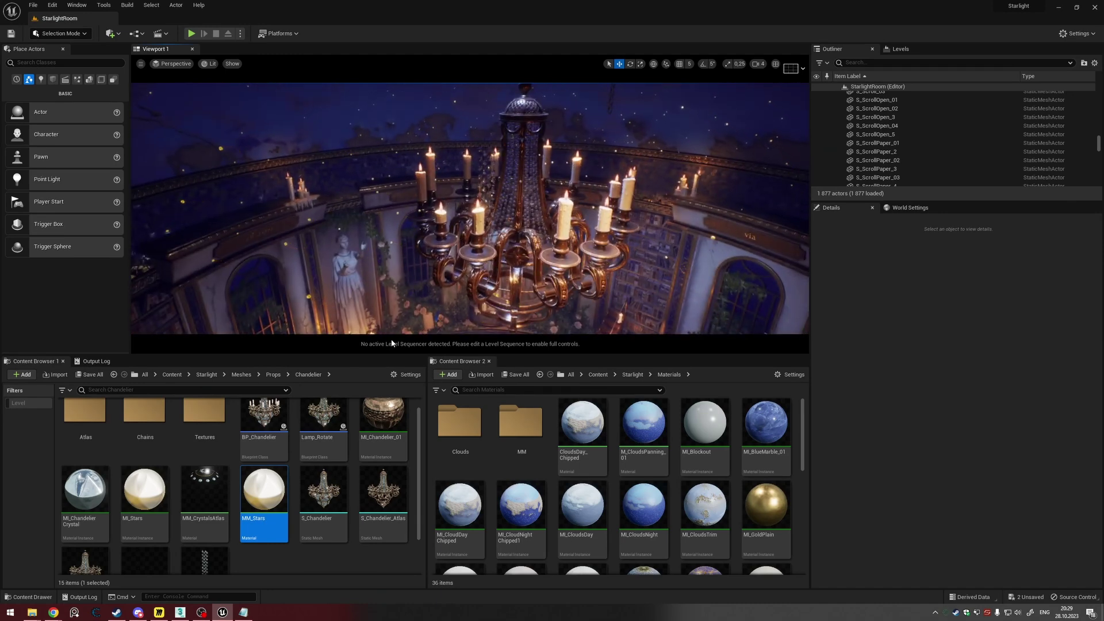
pyautogui.moveTo(365, 355); pyautogui.dragTo(388, 367)
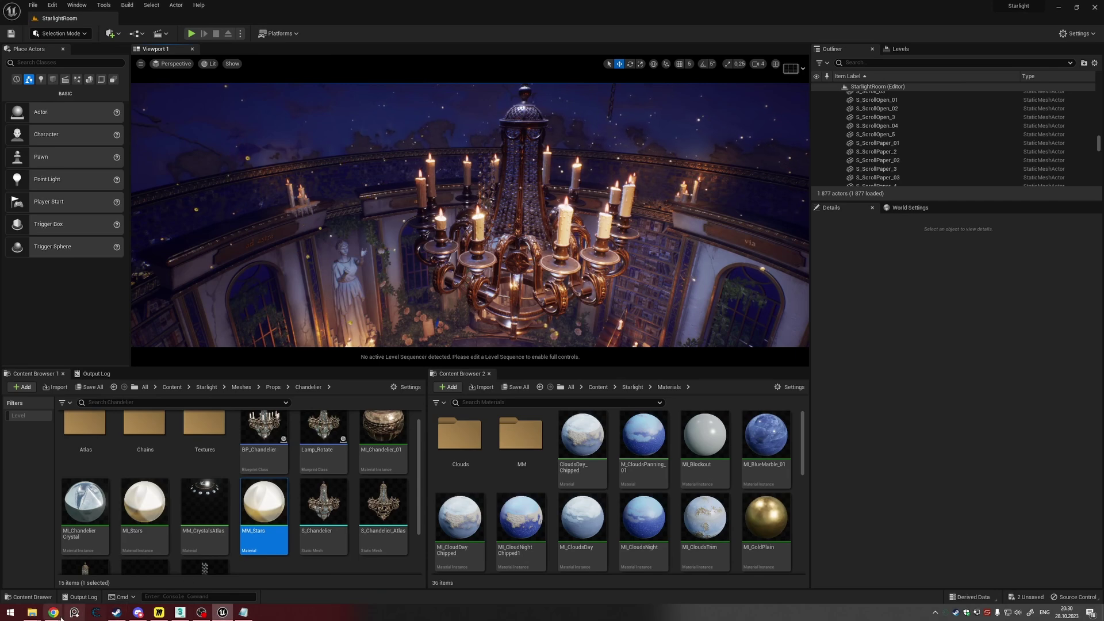
pyautogui.click(53, 611)
pyautogui.click(47, 572)
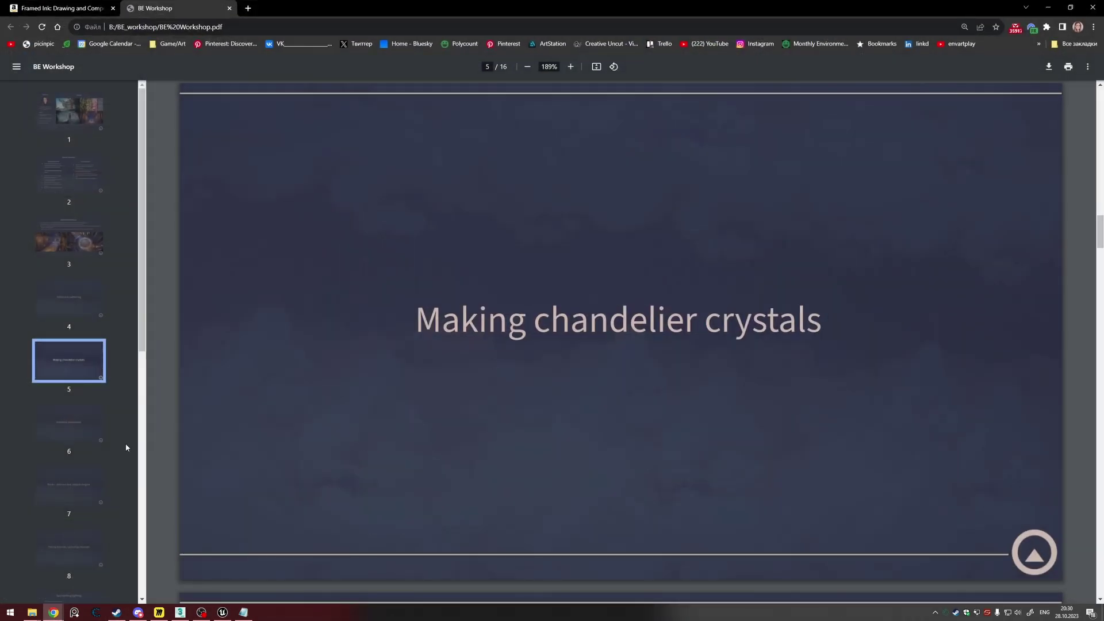
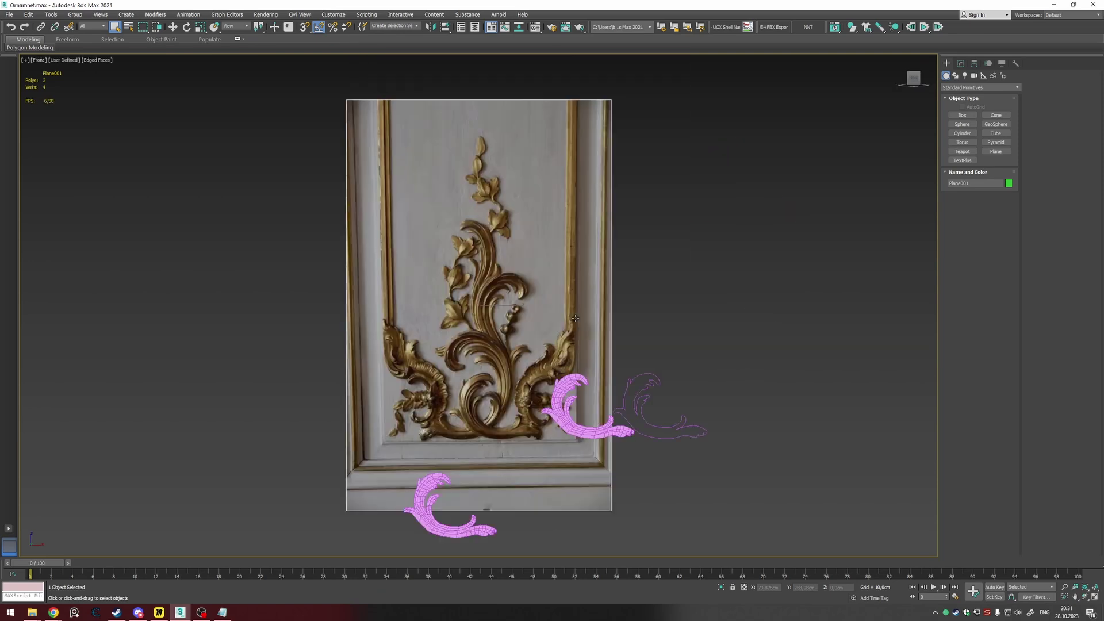
# Step: Move the gridded ornament mesh Line002 along the X axis, well clear of the reference image and the outline spline
pyautogui.scroll(3, 594, 312)
pyautogui.click(769, 320)
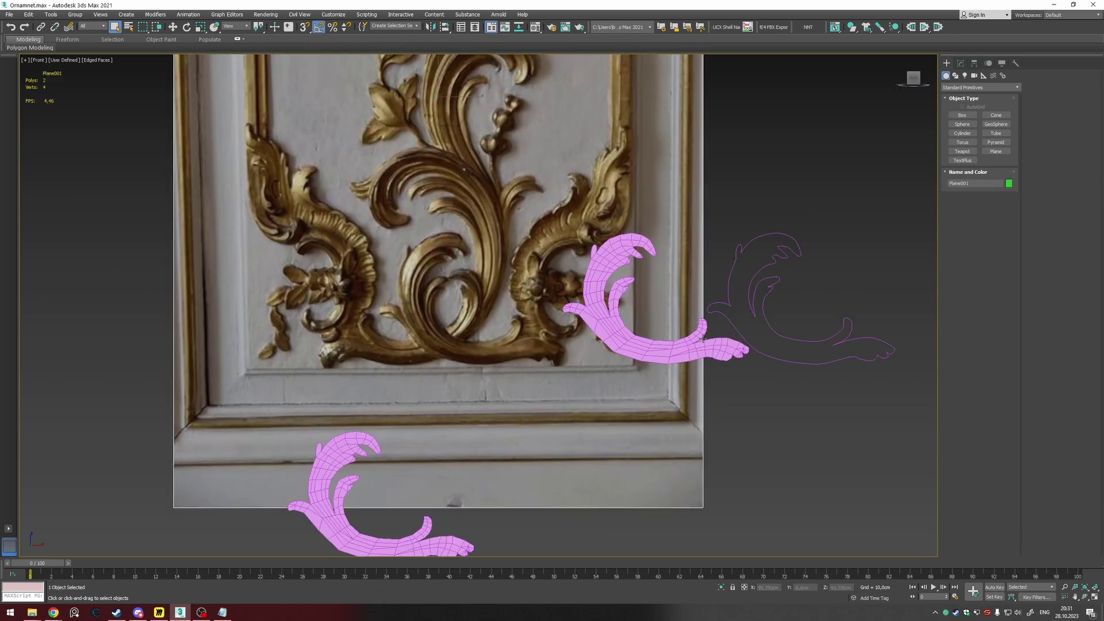
pyautogui.moveTo(703, 339); pyautogui.dragTo(605, 321, button='middle')
pyautogui.click(601, 324)
pyautogui.scroll(-4, 598, 325)
pyautogui.press('w')
pyautogui.moveTo(599, 309); pyautogui.dragTo(777, 304)
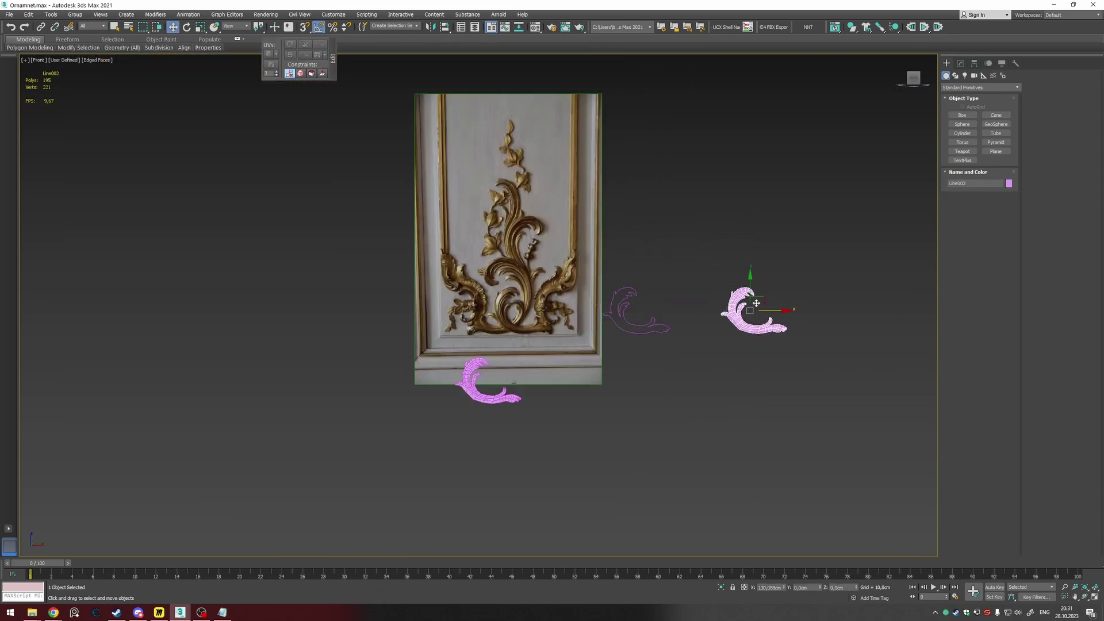
# Step: Move the ornament outline spline Line001 onto the matching gilded scroll in the reference image
pyautogui.scroll(4, 636, 321)
pyautogui.click(635, 327)
pyautogui.moveTo(634, 328); pyautogui.dragTo(693, 326, button='middle')
pyautogui.moveTo(709, 305); pyautogui.dragTo(474, 299)
pyautogui.scroll(5, 471, 306)
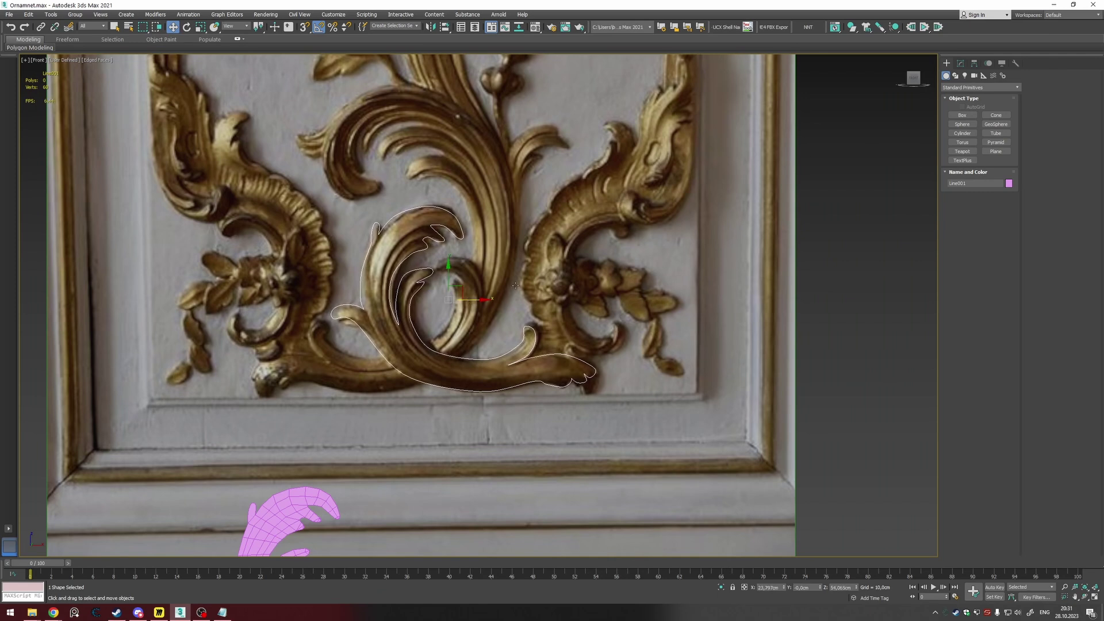
# Step: Show the outline spline's modifier settings, shift the spline sideways off the gilded scroll, and select the gridded mesh Line002
pyautogui.click(965, 66)
pyautogui.moveTo(516, 333); pyautogui.dragTo(482, 339, button='middle')
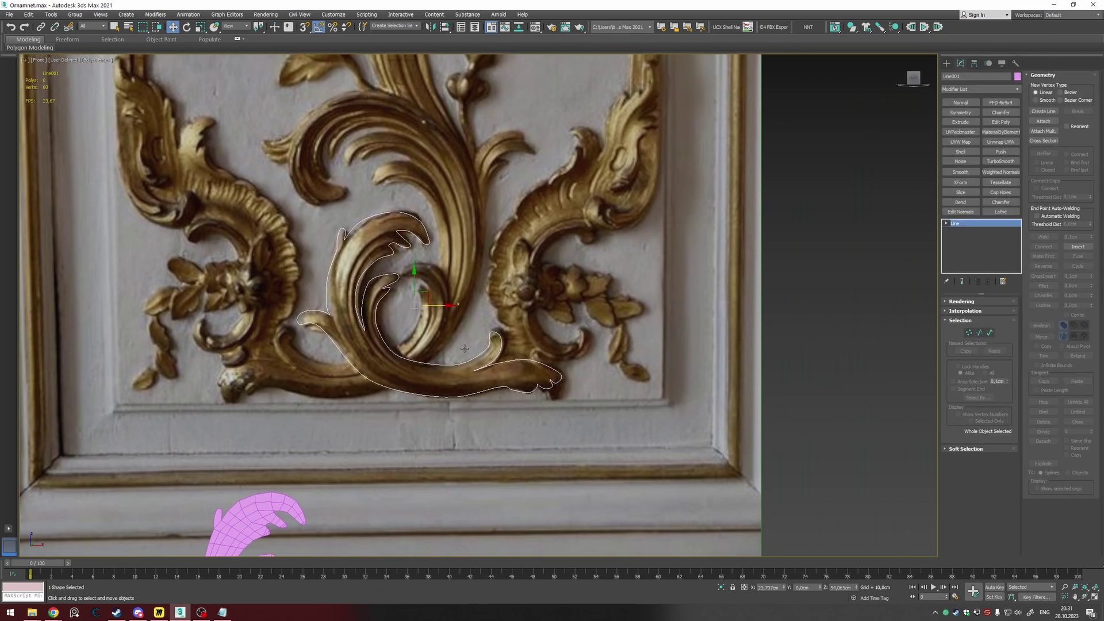
pyautogui.moveTo(448, 305); pyautogui.dragTo(682, 305)
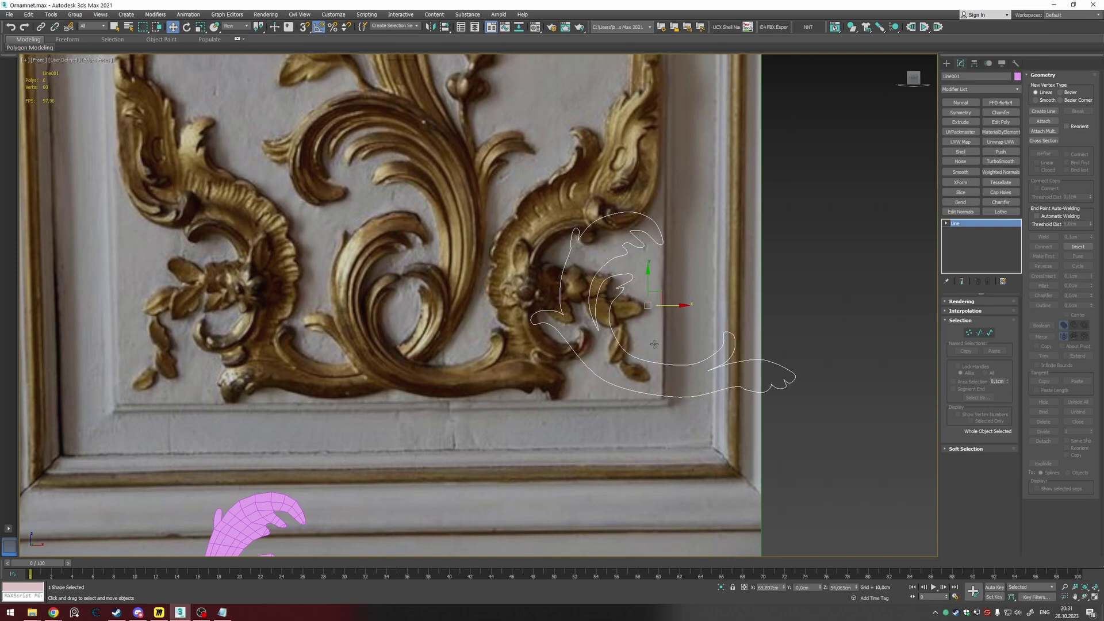
pyautogui.moveTo(675, 304); pyautogui.dragTo(549, 293, button='middle')
pyautogui.moveTo(549, 294); pyautogui.dragTo(562, 294)
pyautogui.scroll(-3, 555, 290)
pyautogui.click(737, 296)
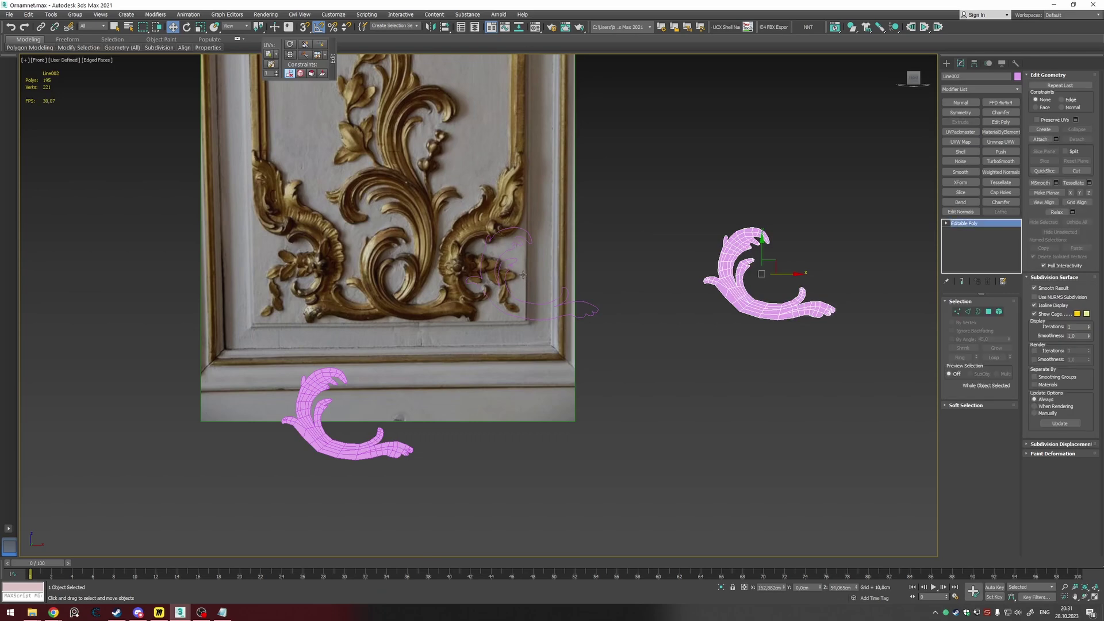
# Step: Convert the ornament outline spline Line001 to an Editable Mesh
pyautogui.rightClick(513, 262)
pyautogui.moveTo(574, 348)
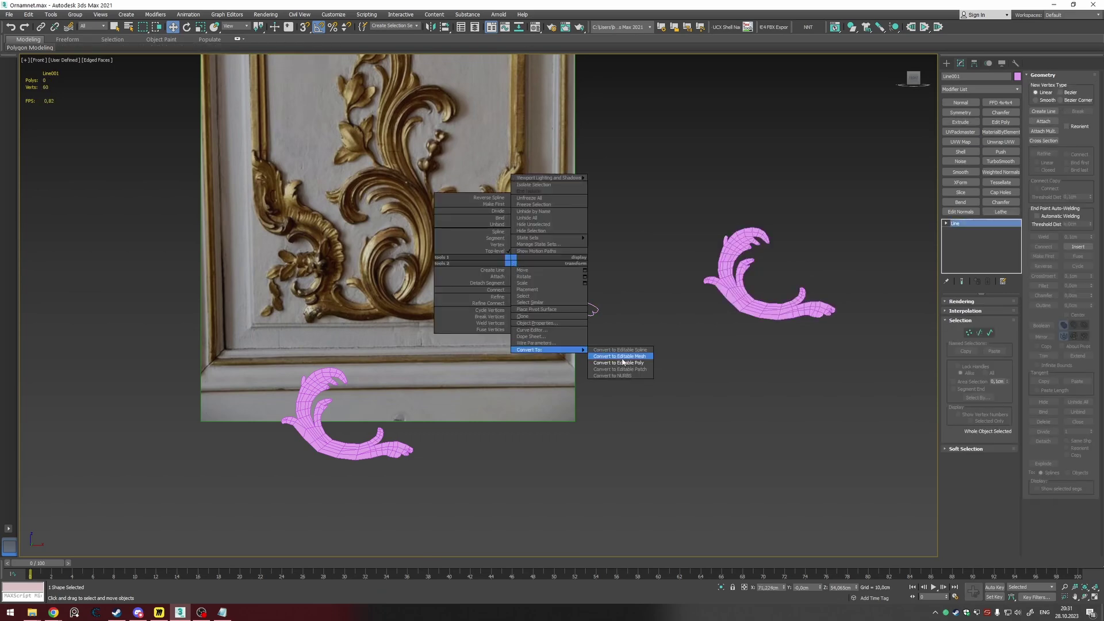
pyautogui.click(629, 352)
pyautogui.scroll(3, 529, 276)
pyautogui.moveTo(530, 276); pyautogui.dragTo(460, 302, button='middle')
pyautogui.moveTo(770, 312); pyautogui.dragTo(479, 316, button='middle')
pyautogui.scroll(-5, 650, 336)
# Step: Select the gridded ornament Line002 and examine its topology and thickness from the front and at an angle
pyautogui.click(646, 348)
pyautogui.scroll(2, 575, 338)
pyautogui.moveTo(574, 337); pyautogui.dragTo(686, 313, button='middle')
pyautogui.scroll(3, 686, 312)
pyautogui.scroll(-4, 667, 336)
pyautogui.scroll(3, 598, 322)
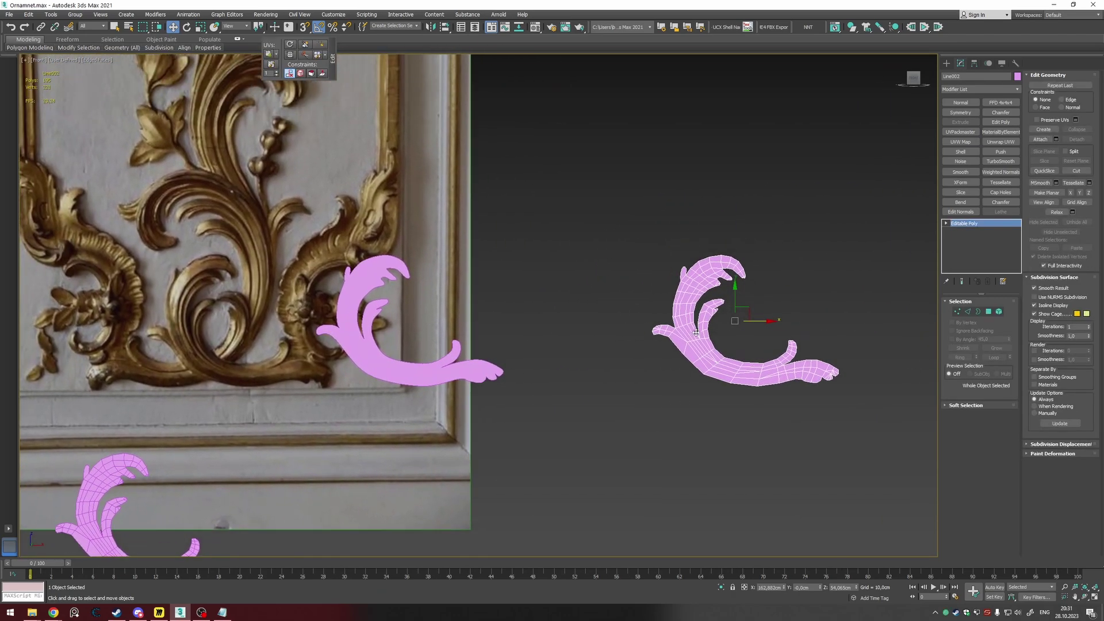
pyautogui.scroll(-2, 696, 332)
pyautogui.moveTo(696, 332); pyautogui.dragTo(687, 307, button='middle')
pyautogui.keyDown('alt'); pyautogui.moveTo(687, 307); pyautogui.dragTo(662, 330, button='middle'); pyautogui.keyUp('alt')
pyautogui.moveTo(488, 326); pyautogui.dragTo(611, 327, button='middle')
pyautogui.scroll(3, 453, 301)
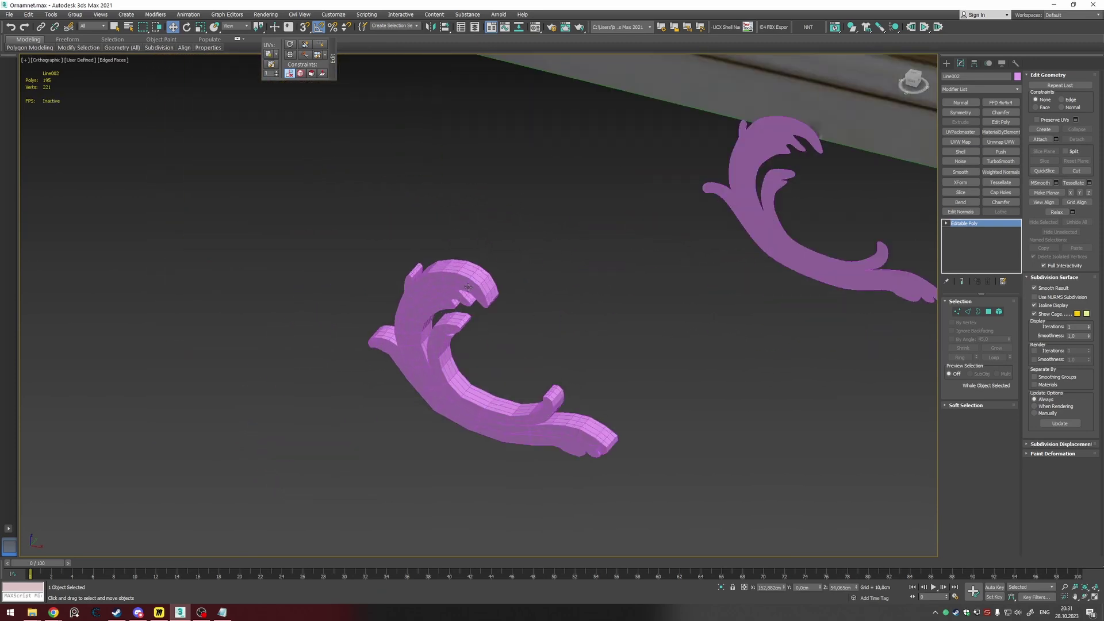
# Step: Select the Decor_zbrush ornament below the reference image and examine its shaped geometry from several angles
pyautogui.click(456, 281)
pyautogui.keyDown('alt'); pyautogui.moveTo(455, 282); pyautogui.dragTo(428, 327, button='middle'); pyautogui.keyUp('alt')
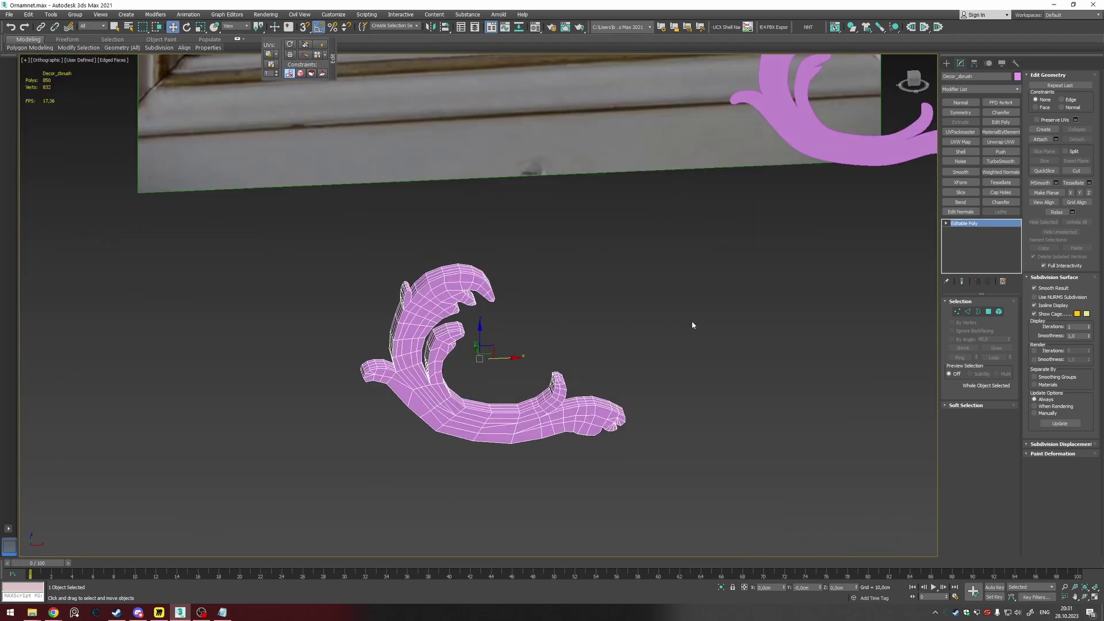
pyautogui.keyDown('alt'); pyautogui.moveTo(621, 338); pyautogui.dragTo(538, 393, button='middle'); pyautogui.keyUp('alt')
pyautogui.scroll(-2, 555, 377)
pyautogui.scroll(4, 615, 280)
pyautogui.scroll(-8, 614, 279)
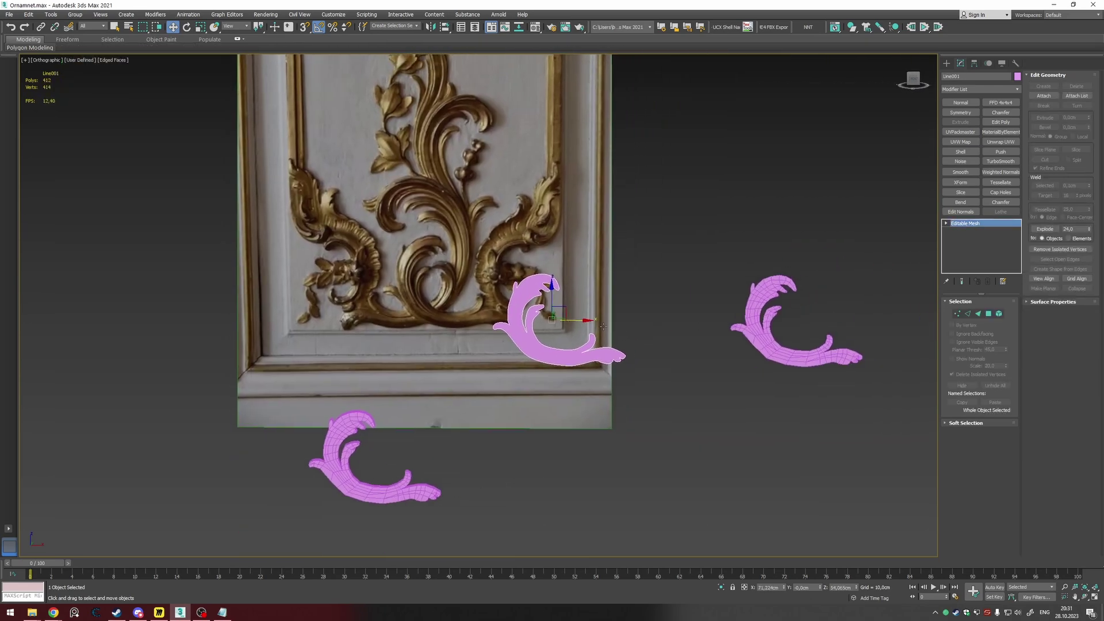
# Step: Delete the converted Line001 ornament mesh that overlaps the reference image
pyautogui.press('Delete')
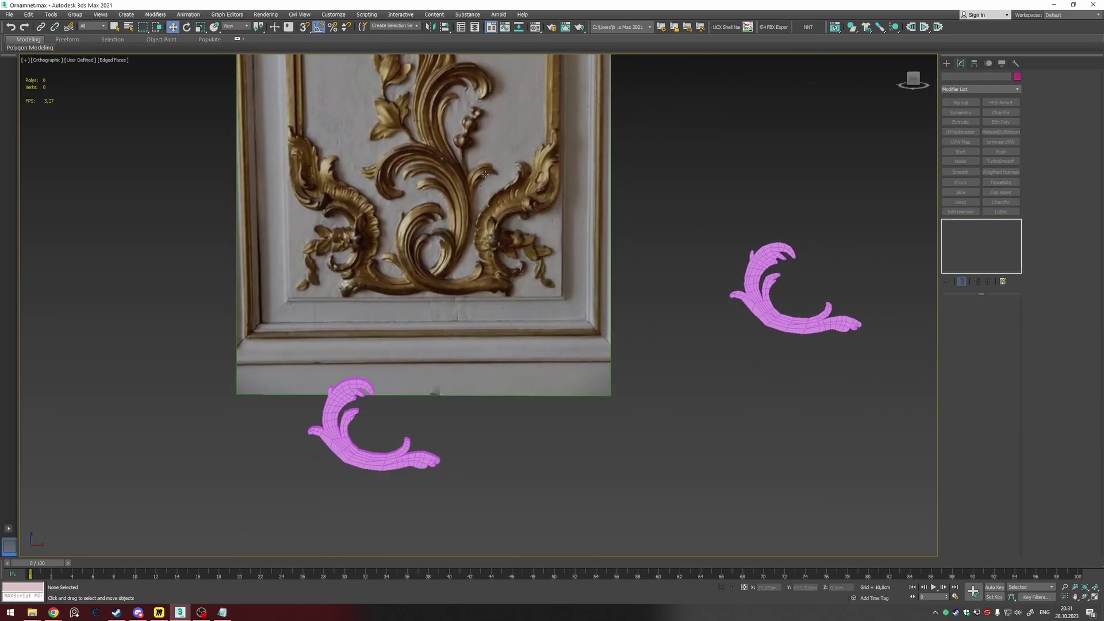
pyautogui.moveTo(415, 201); pyautogui.dragTo(477, 212, button='middle')
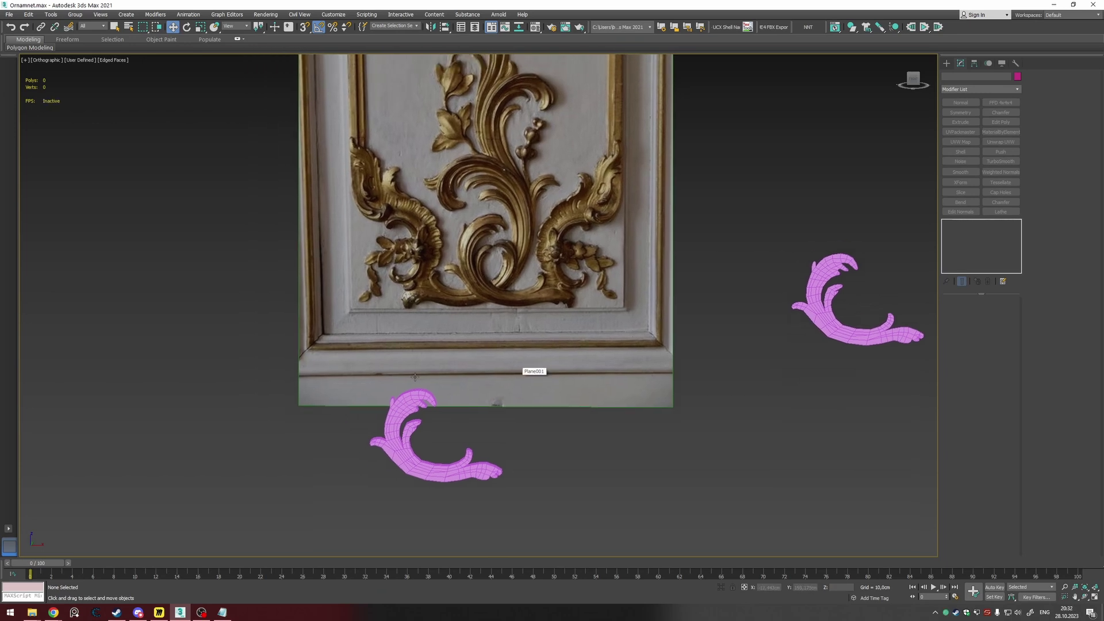
pyautogui.moveTo(498, 373); pyautogui.dragTo(511, 336, button='middle')
# Step: Find ZBrush among the installed applications and launch it
pyautogui.press('super')
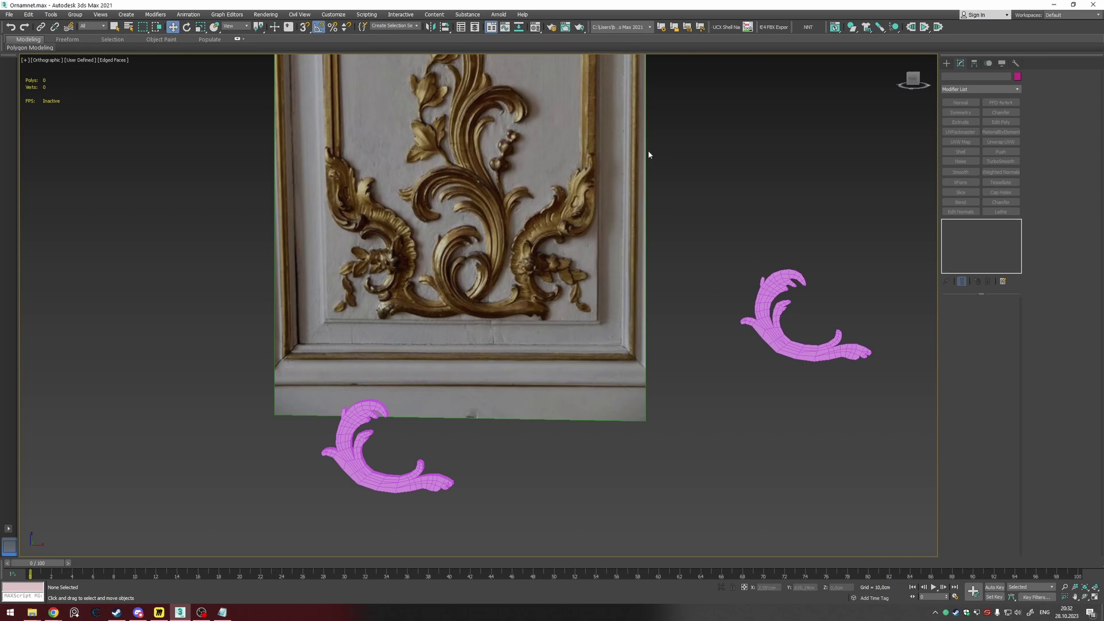
pyautogui.press('super')
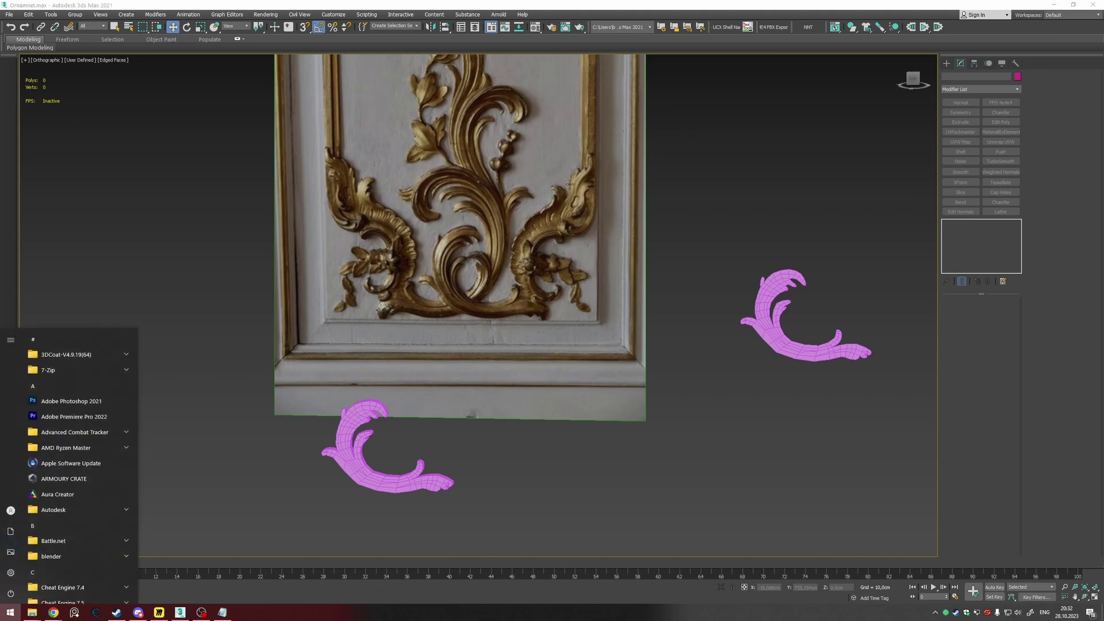
pyautogui.write('bru')
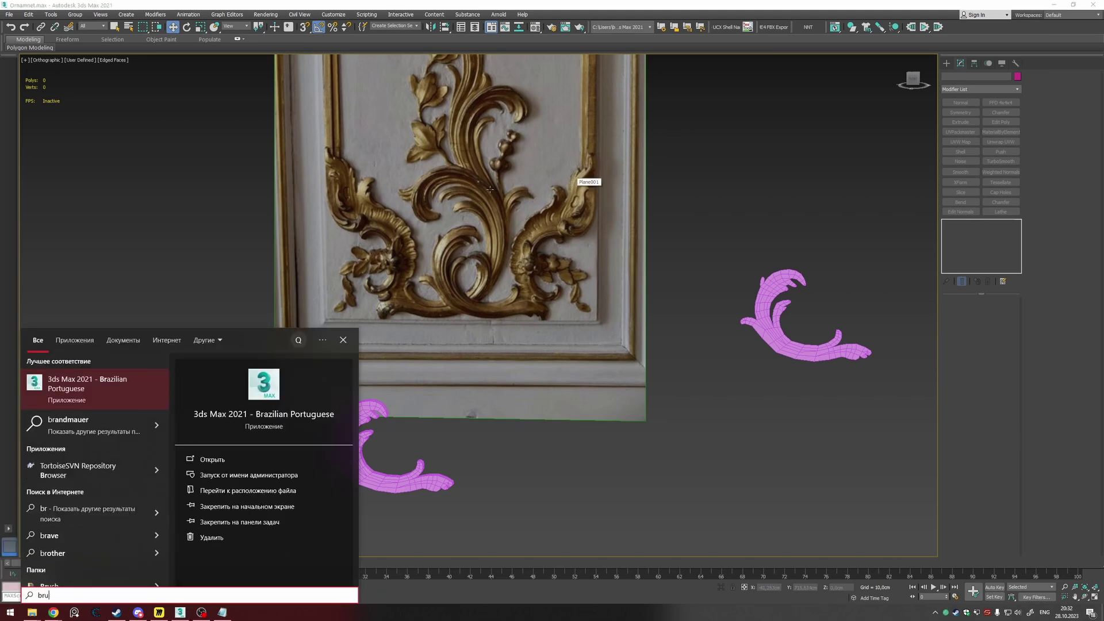
pyautogui.press('BackSpace')
pyautogui.press('BackSpace')
pyautogui.press('BackSpace')
pyautogui.write('zbr')
pyautogui.click(133, 382)
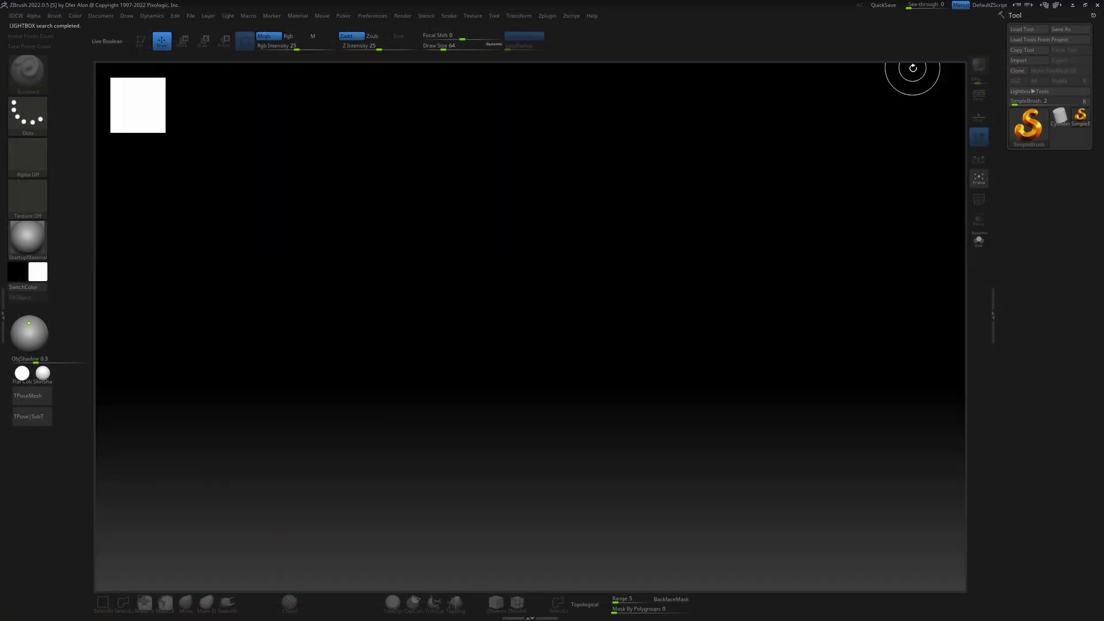
# Step: Load the sculpted Decor_zbrush tool, enter edit mode, and make room beside it on the canvas
pyautogui.click(1022, 29)
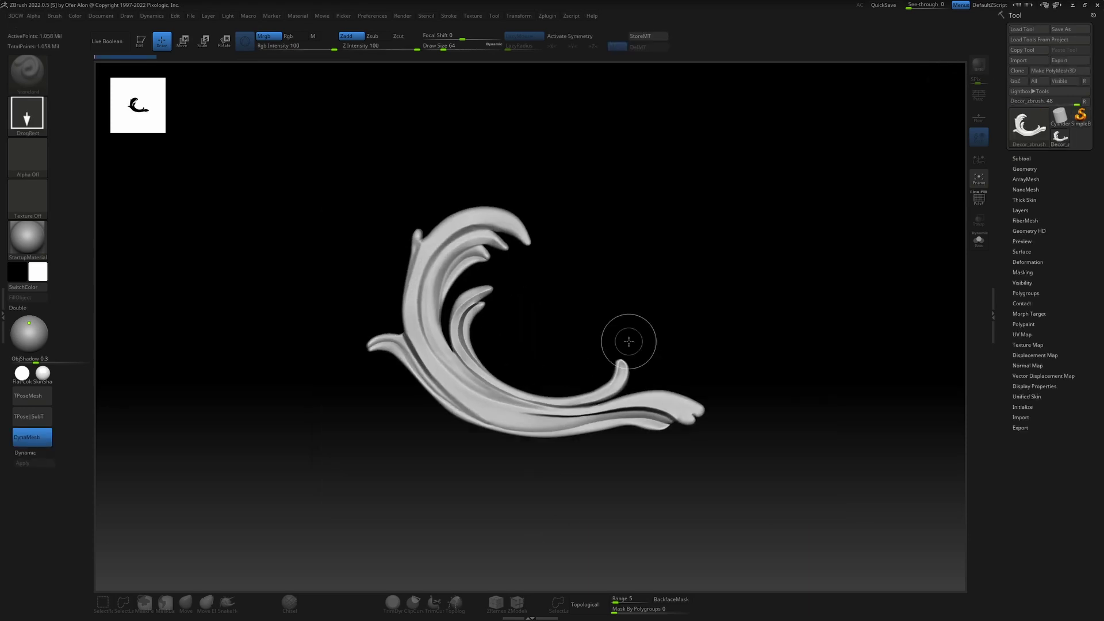
pyautogui.press('t')
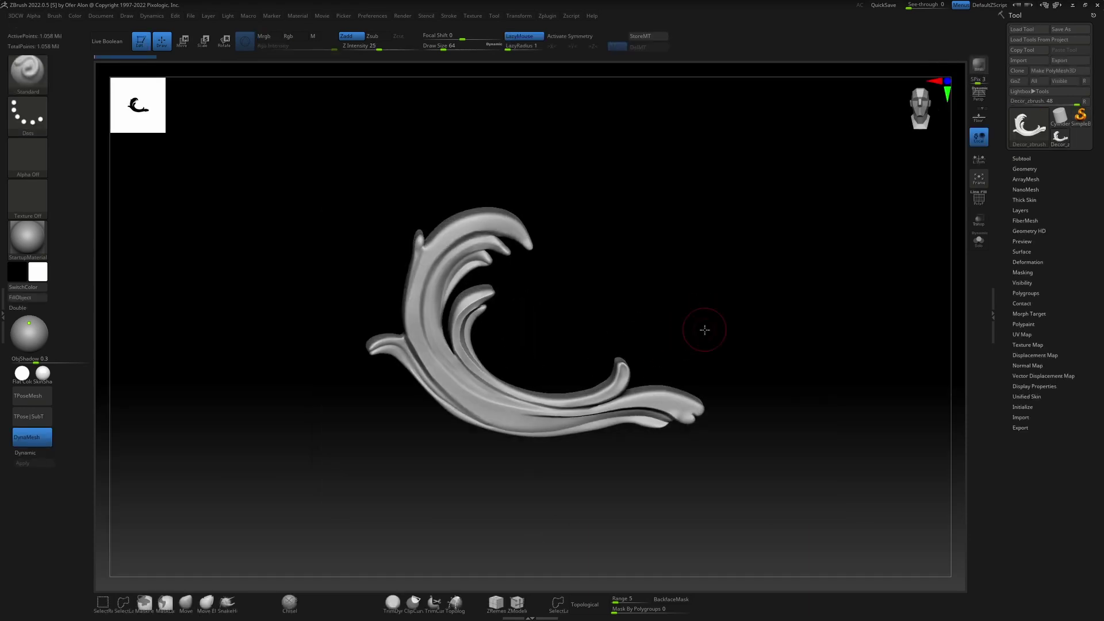
pyautogui.keyDown('alt'); pyautogui.moveTo(712, 325); pyautogui.dragTo(562, 359); pyautogui.keyUp('alt')
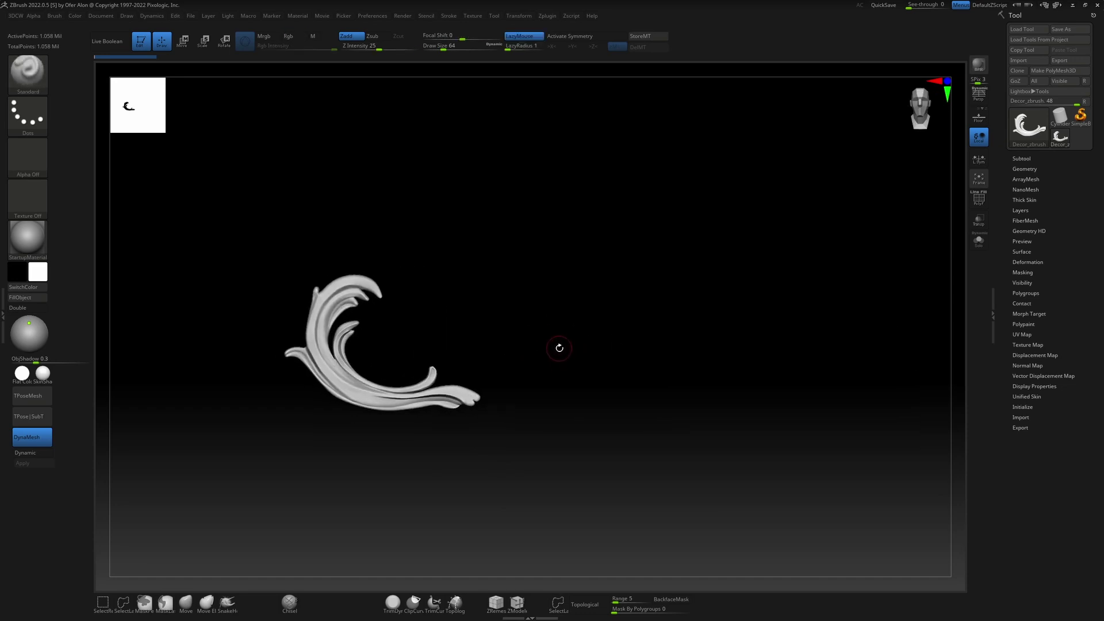
# Step: Duplicate the Decor_zbrush subtool and import the low-poly Decor_zbrush mesh file into the copy
pyautogui.click(1033, 159)
pyautogui.click(1021, 389)
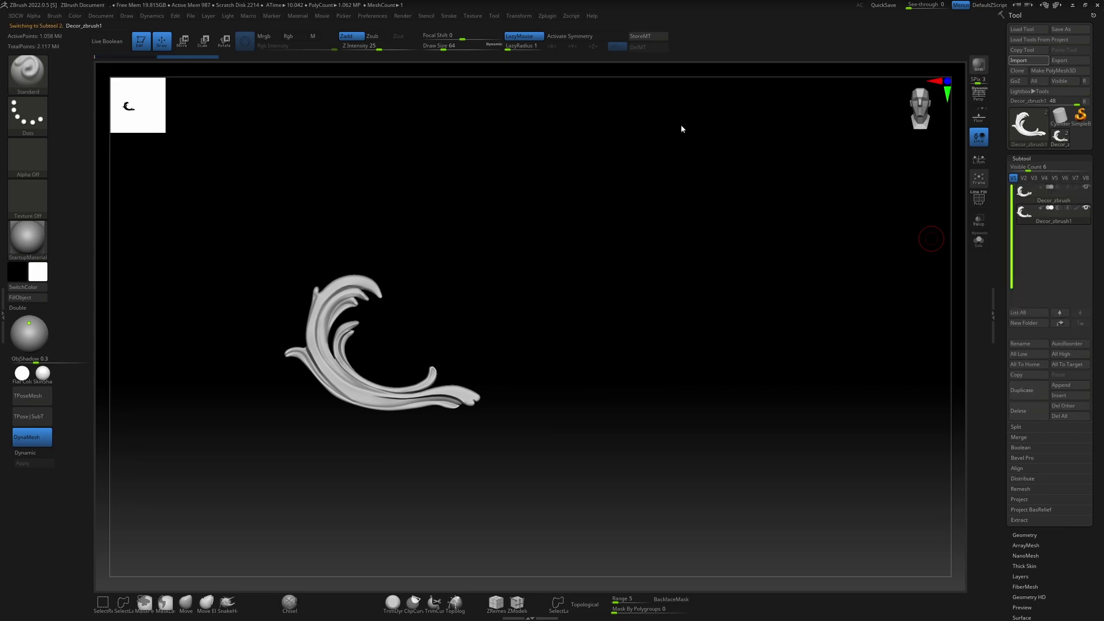
pyautogui.doubleClick(454, 276)
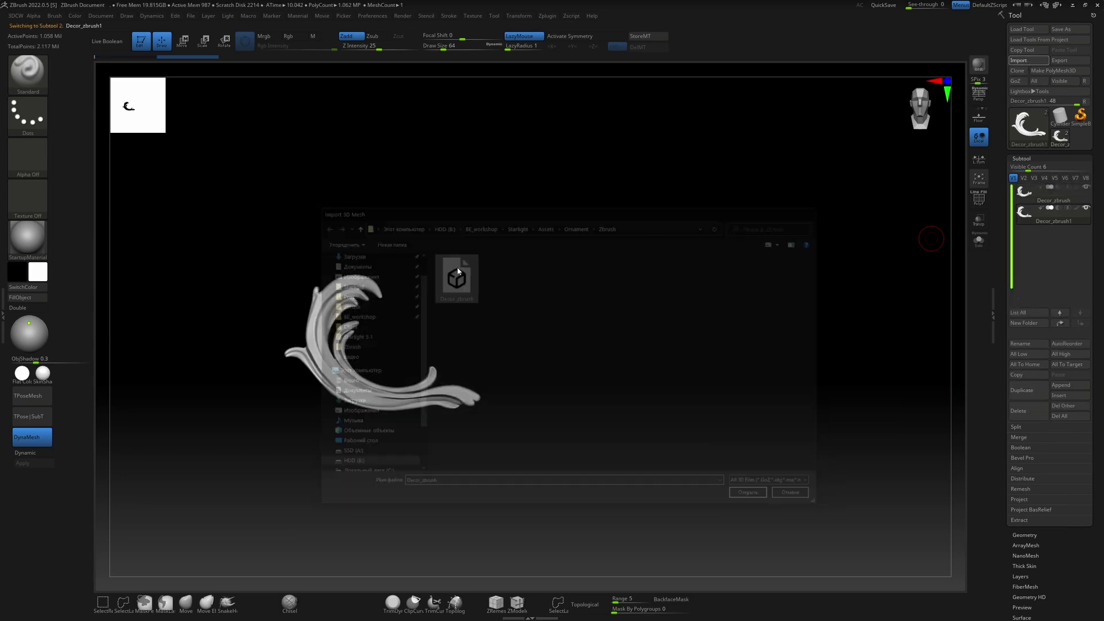
pyautogui.click(1037, 84)
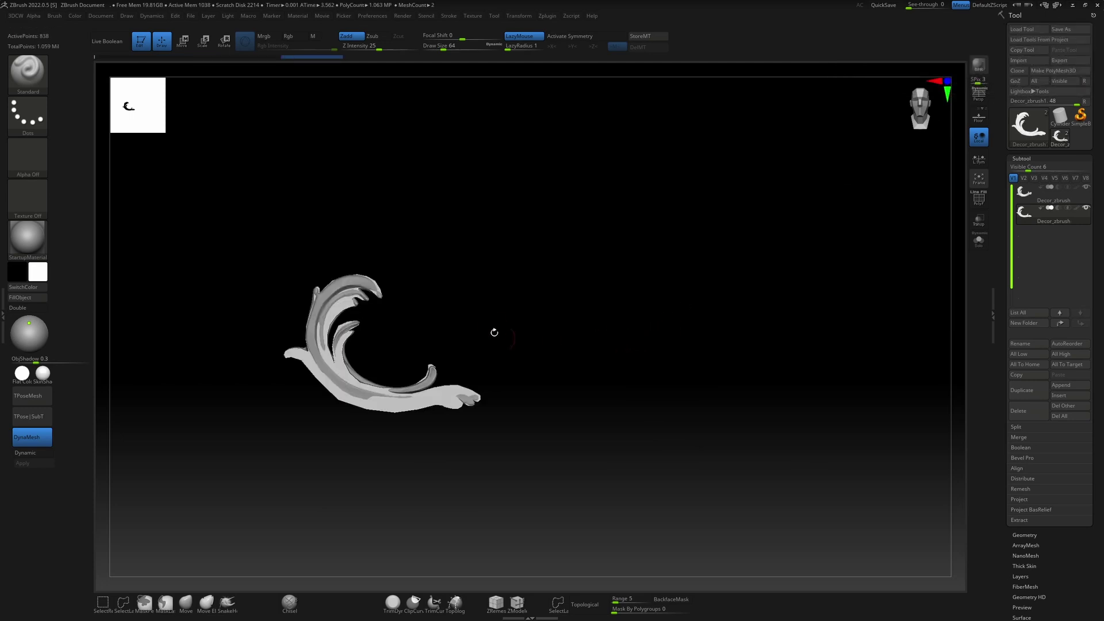
# Step: Hide the sculpted subtool so that only the imported low-poly ornament is displayed in close-up
pyautogui.keyDown('alt'); pyautogui.moveTo(504, 338); pyautogui.dragTo(565, 310); pyautogui.keyUp('alt')
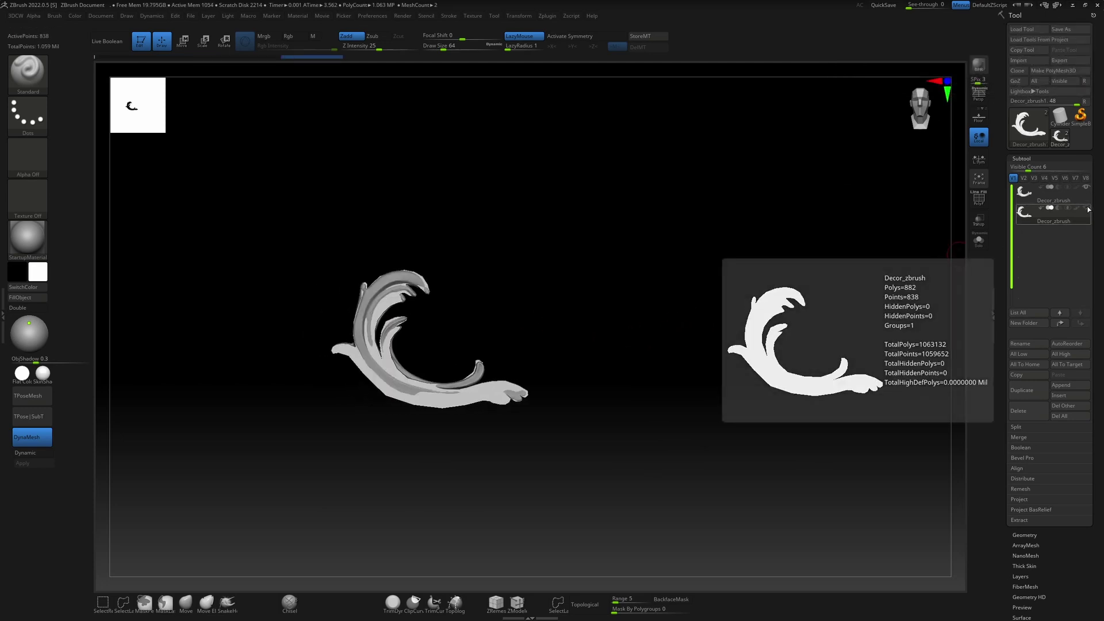
pyautogui.click(1087, 188)
pyautogui.moveTo(473, 313); pyautogui.dragTo(587, 337)
# Step: Launch PureRef and place the gilded ornament reference image over the upper corner of the ZBrush canvas
pyautogui.press('super')
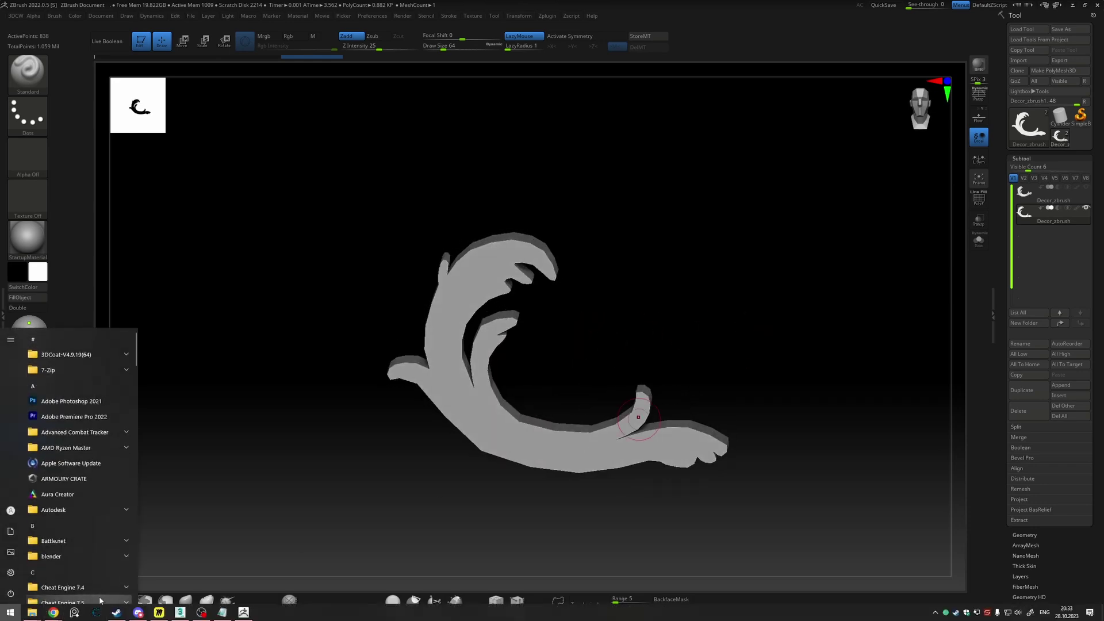
pyautogui.write('p')
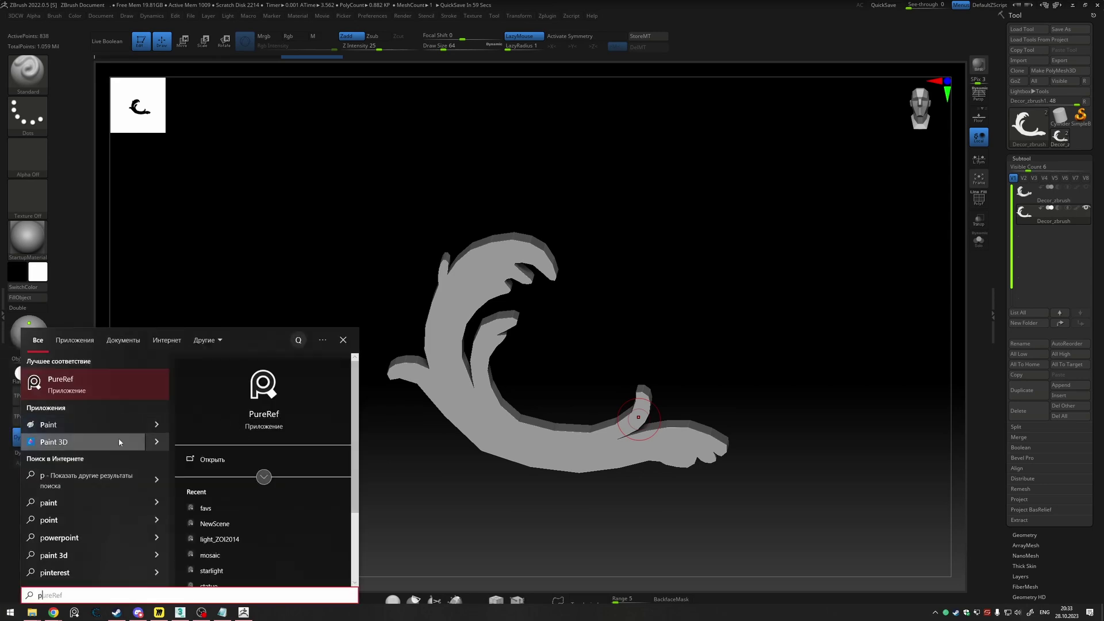
pyautogui.click(135, 385)
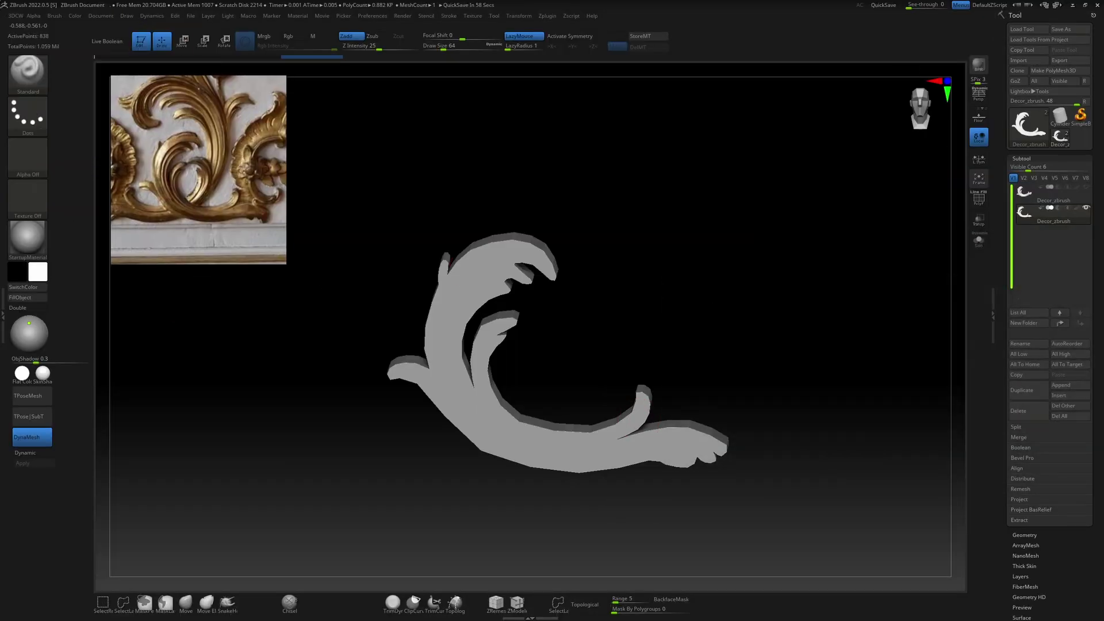
# Step: Subdivide the low-poly ornament mesh repeatedly up to subdivision level 6, checking its form from several angles
pyautogui.moveTo(711, 238)
pyautogui.mouseDown()
pyautogui.moveTo(692, 246)
pyautogui.moveTo(693, 236)
pyautogui.mouseUp()
pyautogui.moveTo(631, 280)
pyautogui.mouseDown()
pyautogui.moveTo(613, 276)
pyautogui.moveTo(621, 264)
pyautogui.mouseUp()
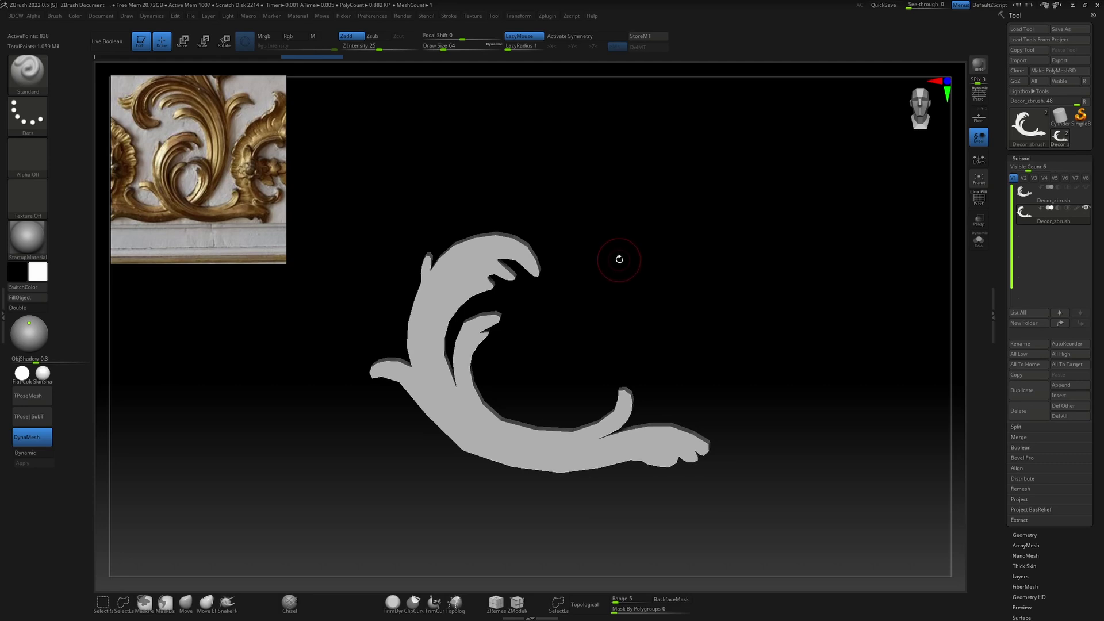
pyautogui.moveTo(638, 261)
pyautogui.mouseDown()
pyautogui.moveTo(626, 264)
pyautogui.moveTo(635, 271)
pyautogui.mouseUp()
pyautogui.keyDown('alt'); pyautogui.moveTo(682, 305); pyautogui.dragTo(822, 293); pyautogui.keyUp('alt')
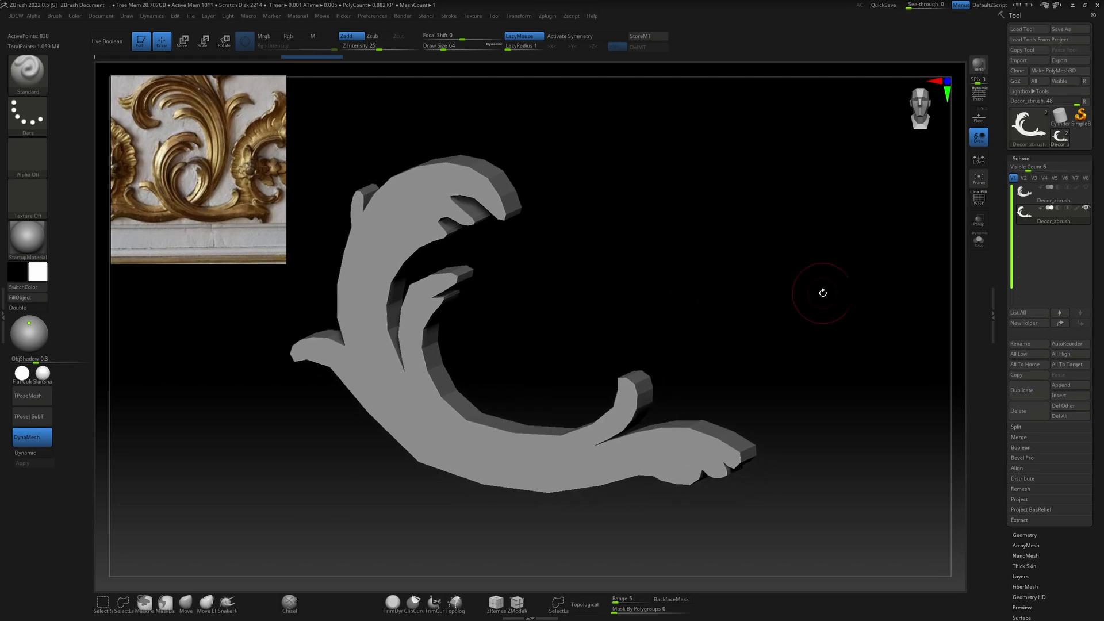
pyautogui.moveTo(654, 278); pyautogui.dragTo(712, 273)
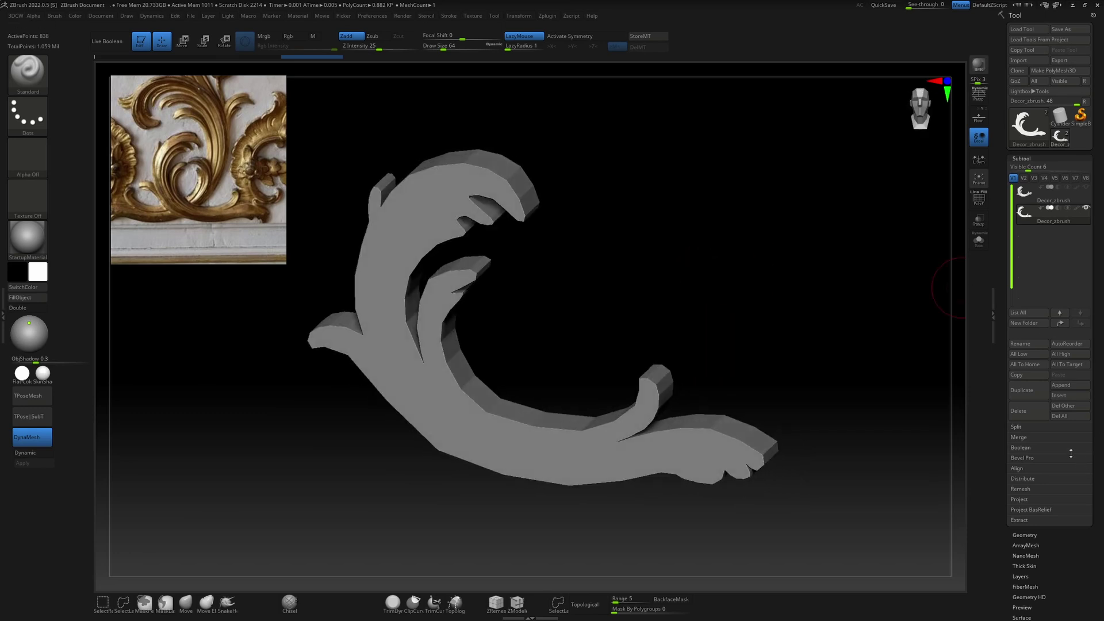
pyautogui.click(1033, 534)
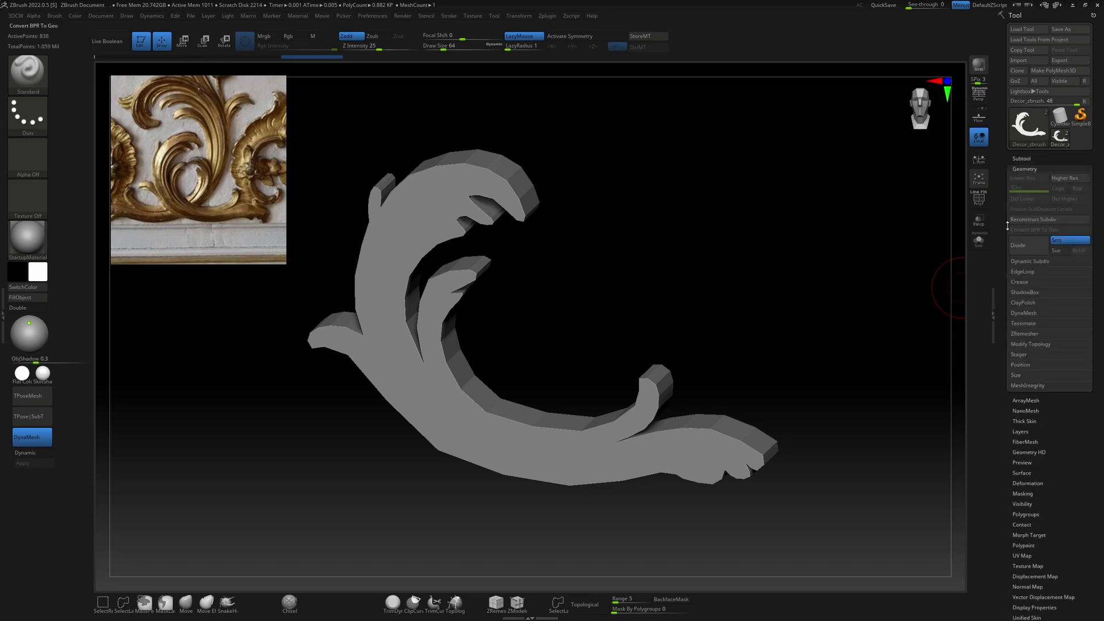
pyautogui.click(1029, 245)
pyautogui.moveTo(707, 230)
pyautogui.mouseDown()
pyautogui.moveTo(675, 224)
pyautogui.moveTo(671, 204)
pyautogui.moveTo(699, 217)
pyautogui.moveTo(688, 195)
pyautogui.moveTo(459, 169)
pyautogui.mouseUp()
pyautogui.moveTo(546, 189); pyautogui.dragTo(661, 281)
pyautogui.click(1035, 248)
pyautogui.click(1036, 248)
pyautogui.click(1035, 248)
pyautogui.moveTo(689, 245); pyautogui.dragTo(695, 249)
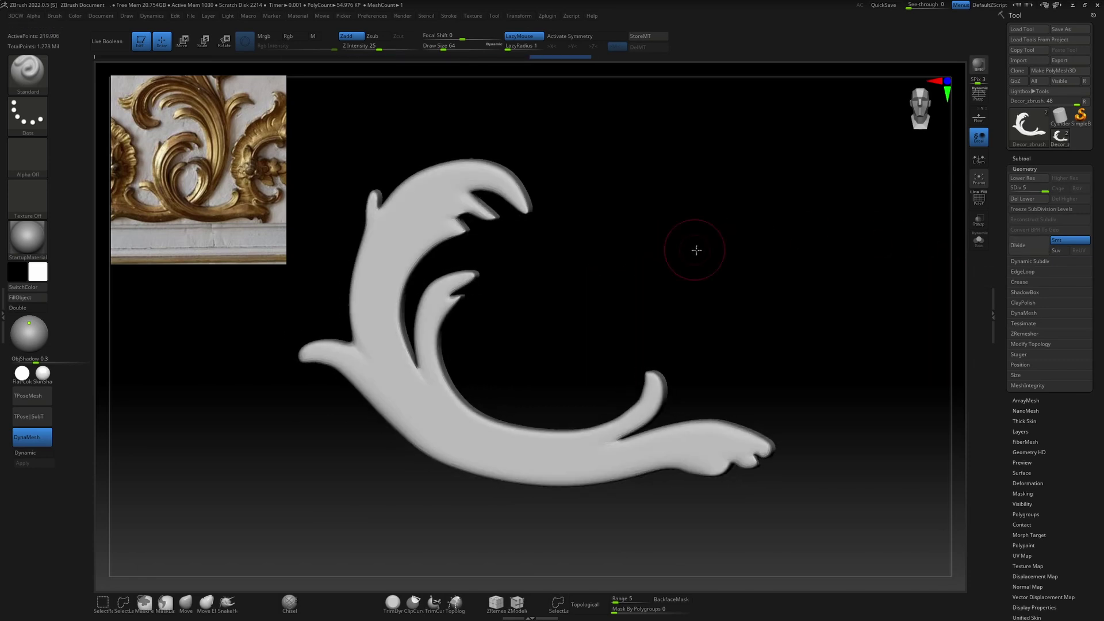
pyautogui.click(1029, 245)
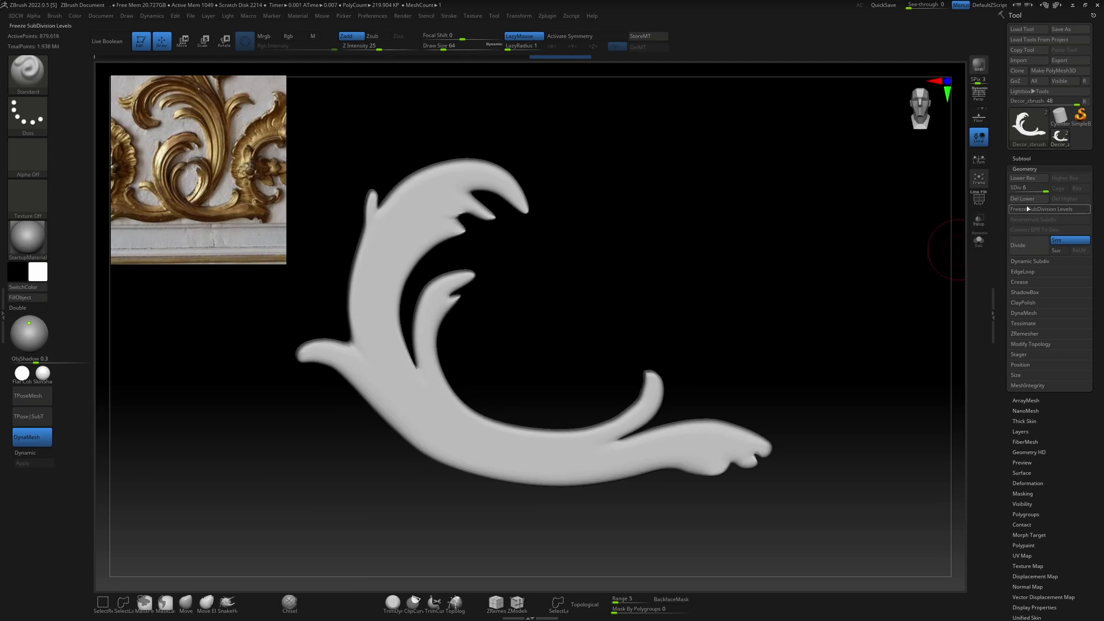
# Step: Delete the ornament's lower subdivision levels and remesh it with DynaMesh at a resolution of 1000
pyautogui.click(1011, 199)
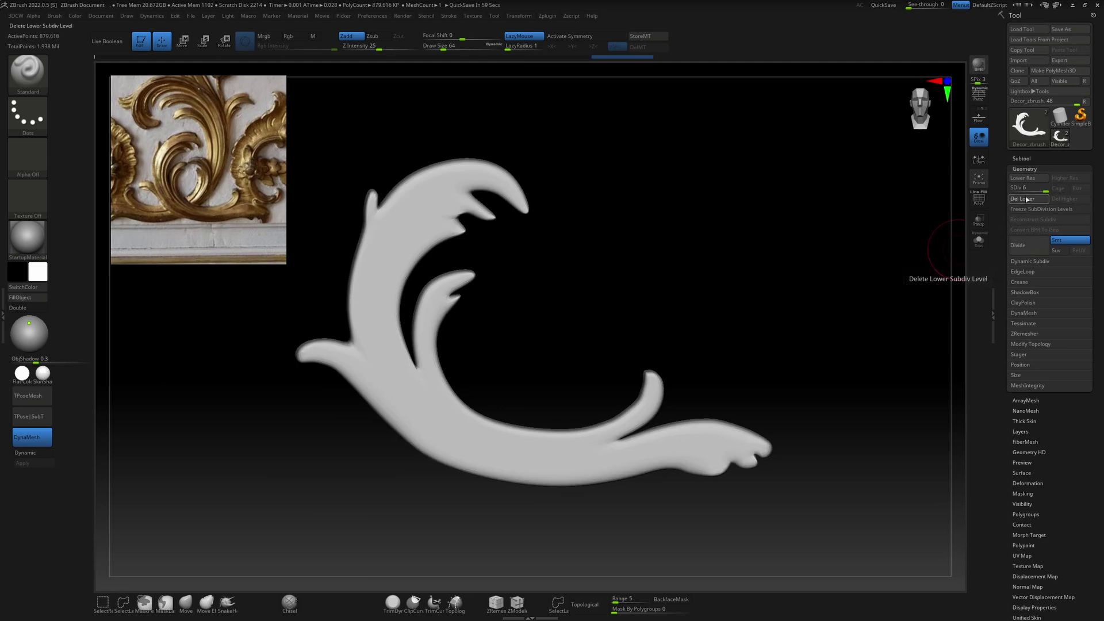
pyautogui.click(1024, 312)
pyautogui.moveTo(1042, 347); pyautogui.dragTo(1035, 344)
pyautogui.click(1035, 344)
pyautogui.write('1')
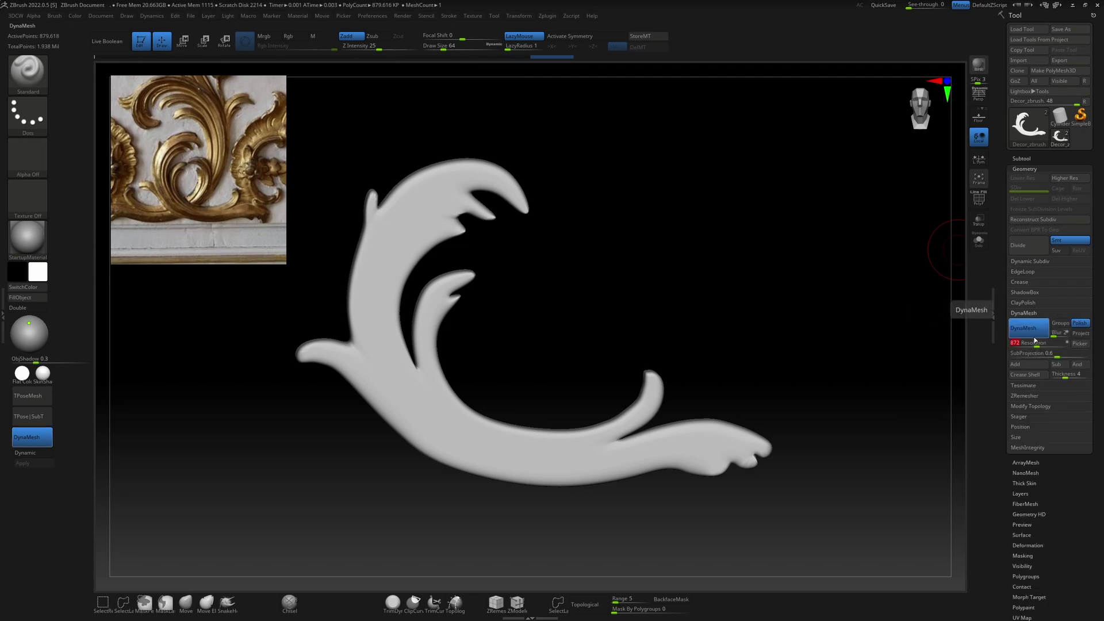
pyautogui.write('000')
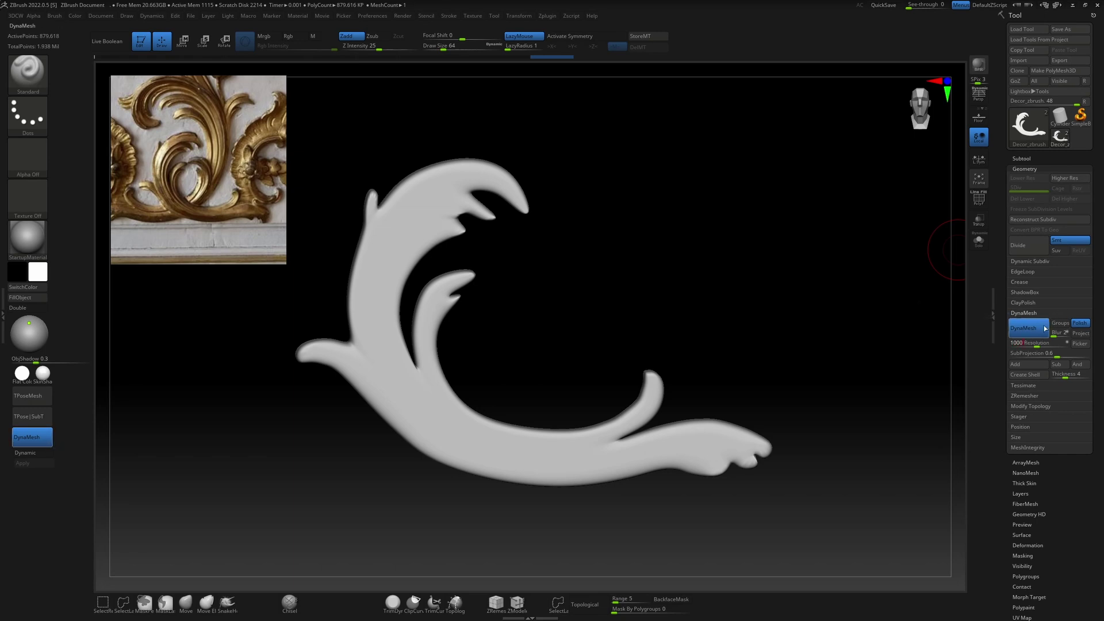
pyautogui.click(1038, 330)
pyautogui.click(1038, 330)
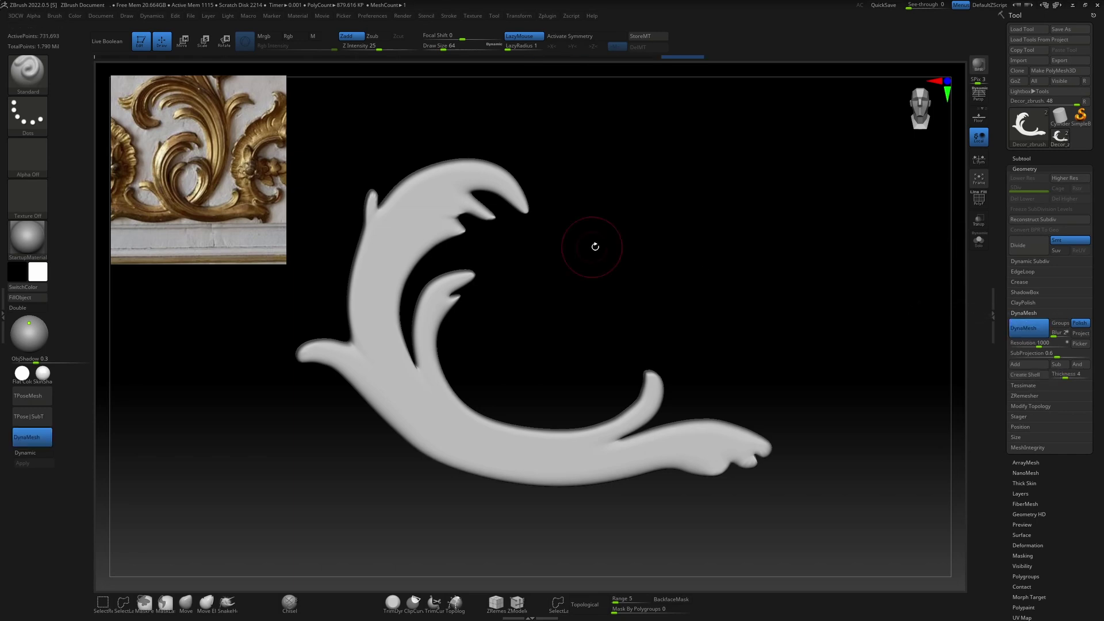
# Step: Inspect the remeshed ornament's polygon wireframe, hide the wireframe again, and return to a straight front view
pyautogui.moveTo(637, 262); pyautogui.dragTo(628, 273)
pyautogui.click(978, 198)
pyautogui.click(977, 198)
pyautogui.keyDown('shift'); pyautogui.moveTo(716, 224); pyautogui.dragTo(672, 251); pyautogui.keyUp('shift')
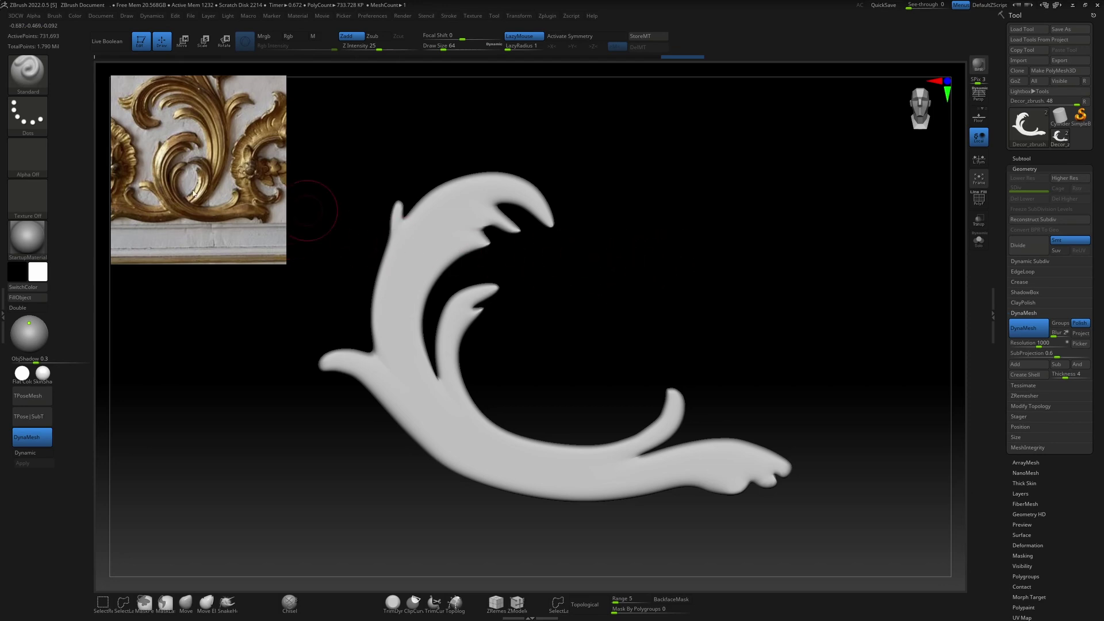
# Step: Enlarge the gilded reference image and move it below the brush palette so that it does not cover the brushes
pyautogui.moveTo(285, 268); pyautogui.dragTo(348, 309)
pyautogui.moveTo(580, 274); pyautogui.dragTo(647, 252)
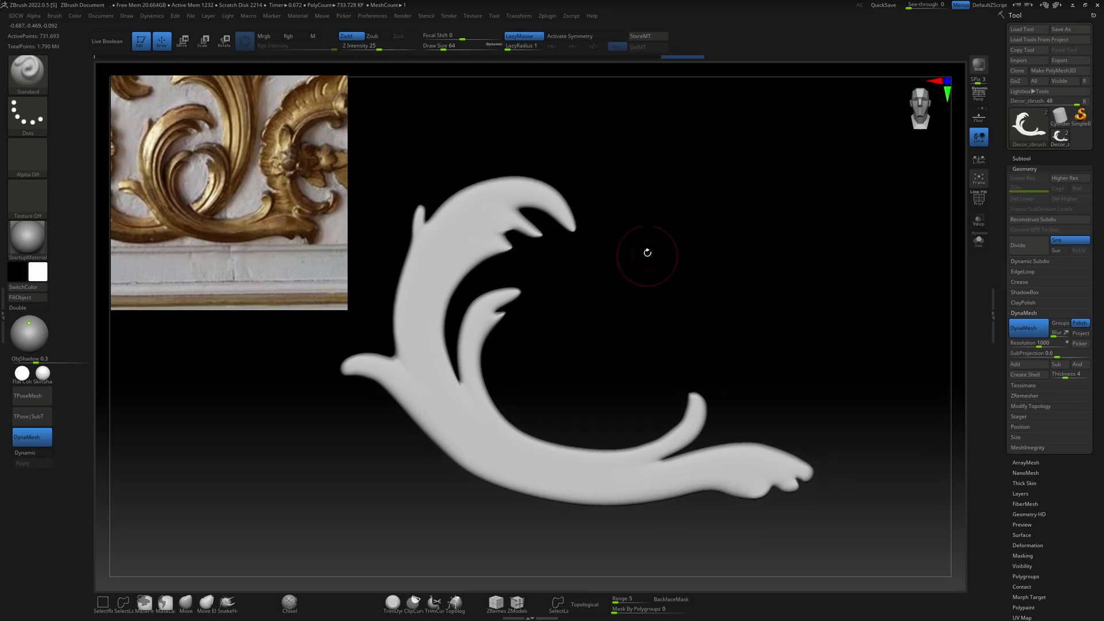
pyautogui.click(22, 70)
pyautogui.moveTo(239, 173); pyautogui.dragTo(170, 466)
pyautogui.moveTo(169, 372); pyautogui.dragTo(169, 451)
pyautogui.moveTo(167, 519); pyautogui.dragTo(165, 569, button='middle')
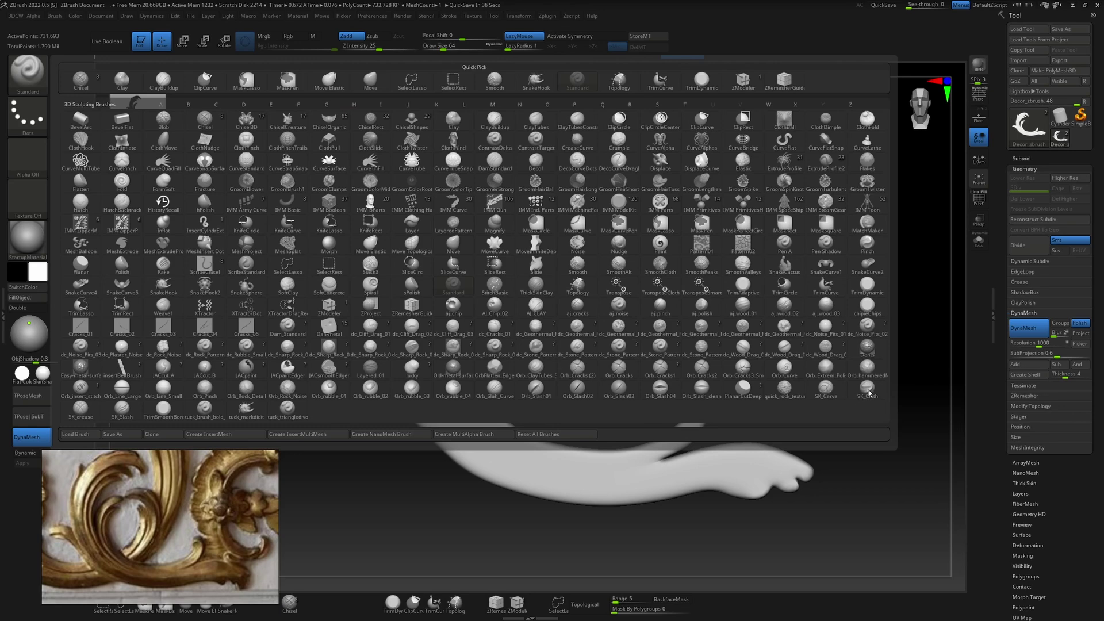
# Step: Choose the ScribeStandard sculpting brush and frame the whole ornament beside the reference image
pyautogui.press('super')
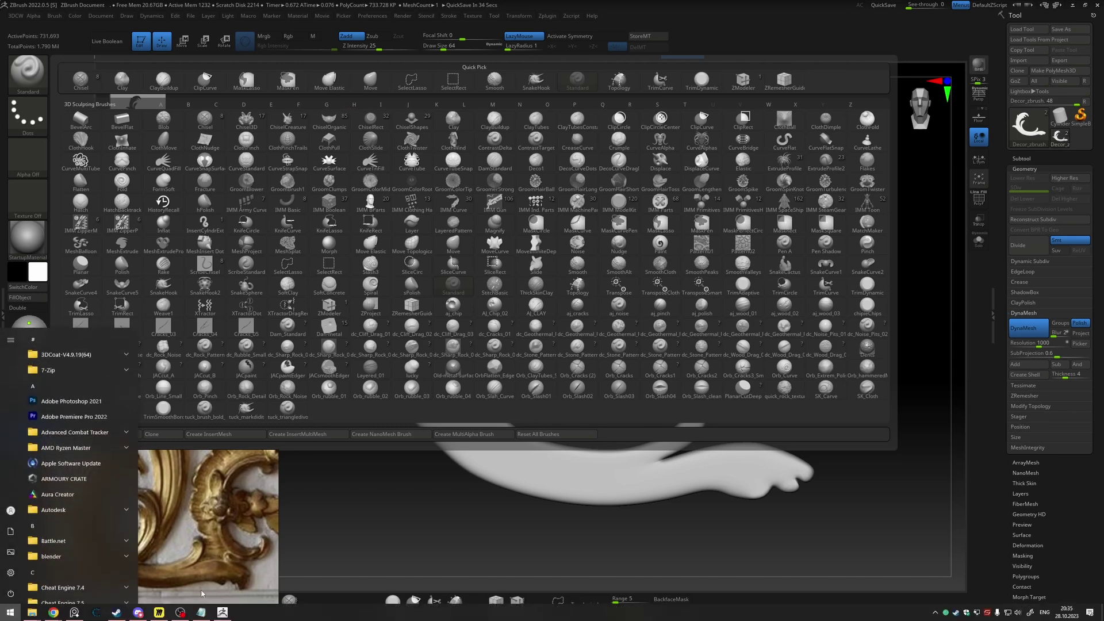
pyautogui.press('super')
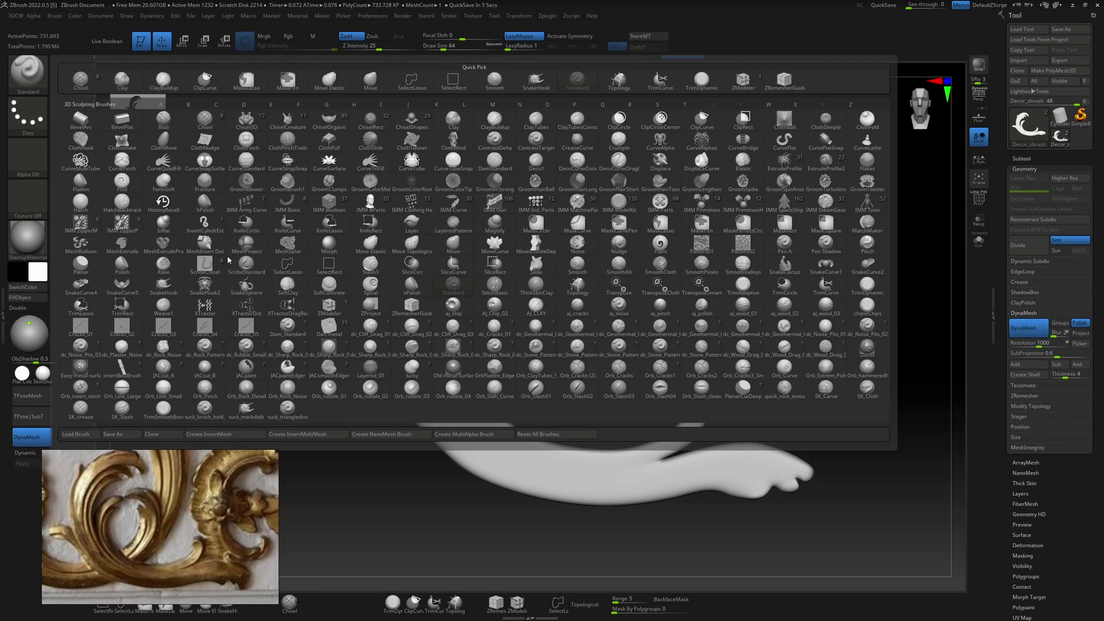
pyautogui.click(254, 264)
pyautogui.moveTo(615, 308)
pyautogui.mouseDown()
pyautogui.moveTo(628, 291)
pyautogui.moveTo(605, 278)
pyautogui.moveTo(605, 293)
pyautogui.moveTo(714, 319)
pyautogui.mouseUp()
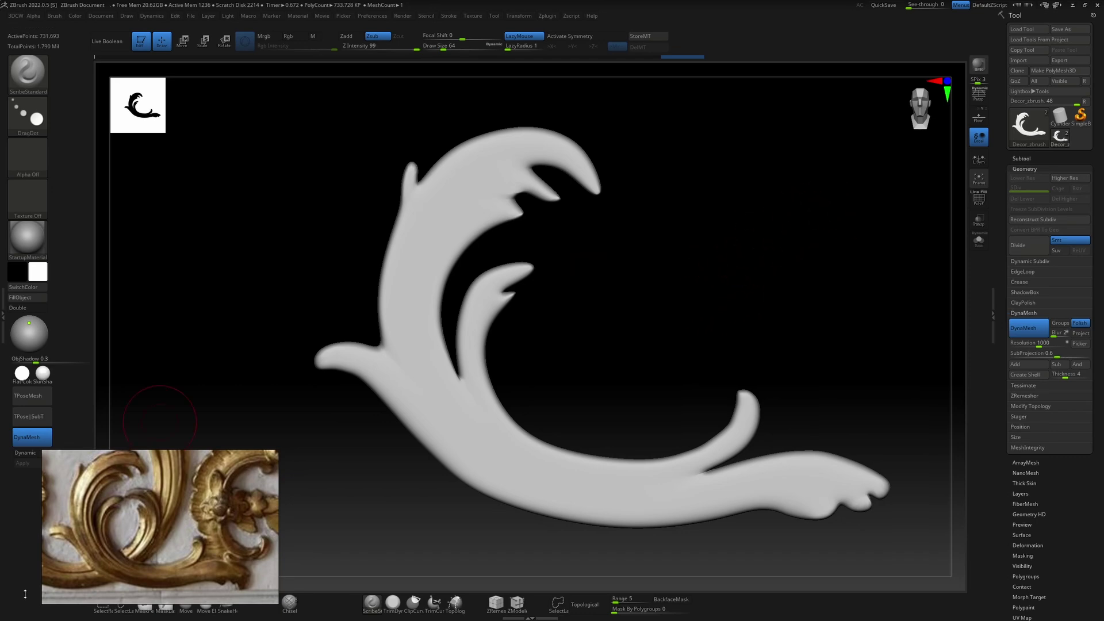
pyautogui.press('super')
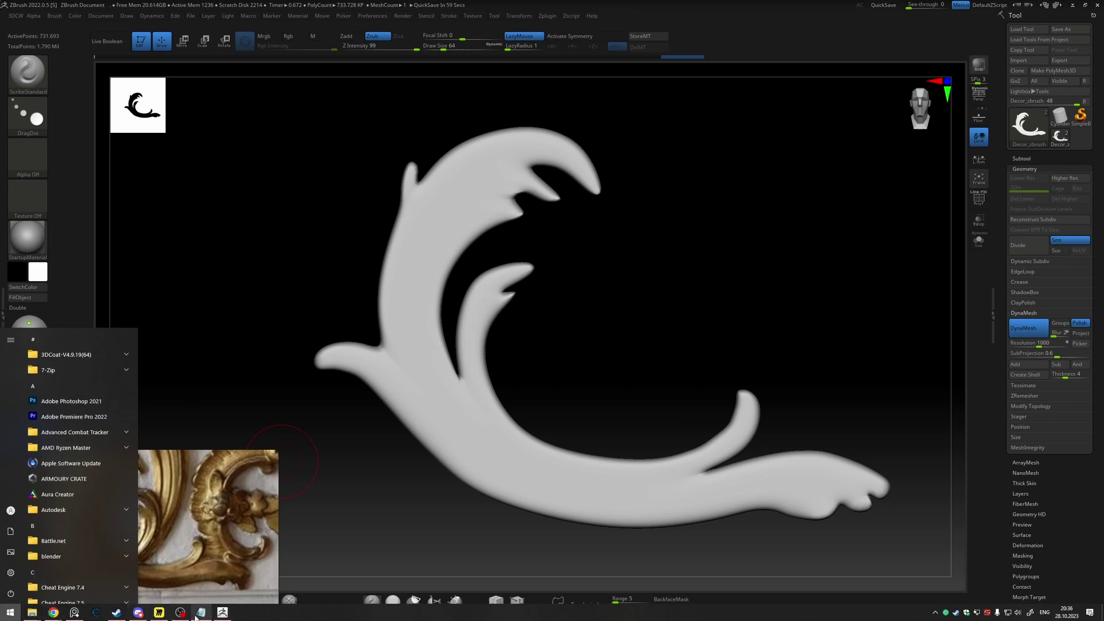
pyautogui.press('super')
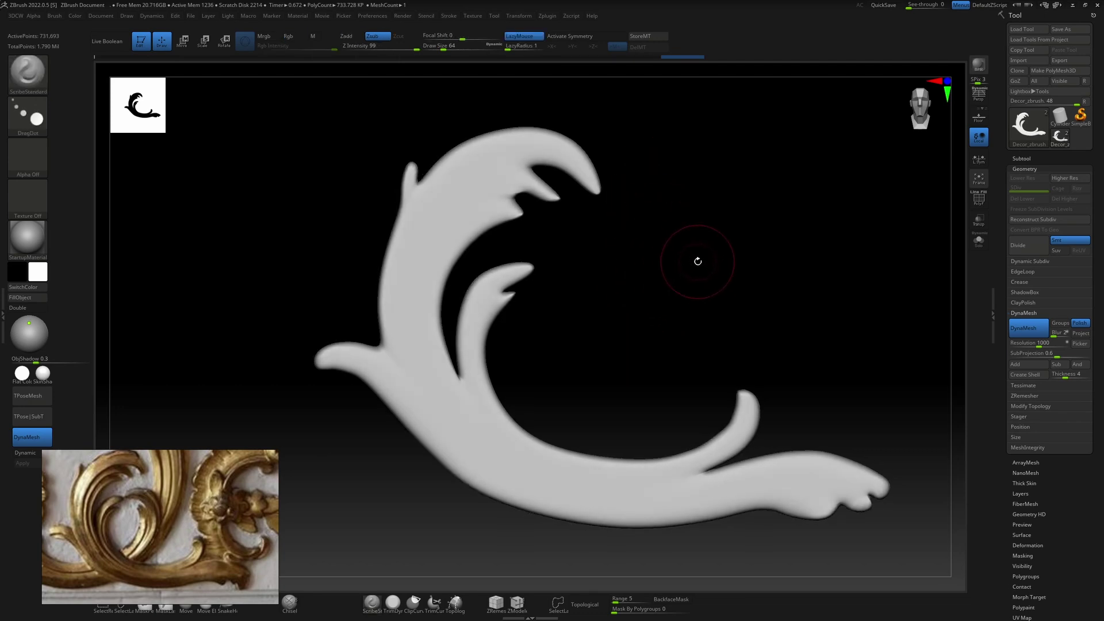
pyautogui.keyDown('alt'); pyautogui.moveTo(737, 278); pyautogui.dragTo(635, 274); pyautogui.keyUp('alt')
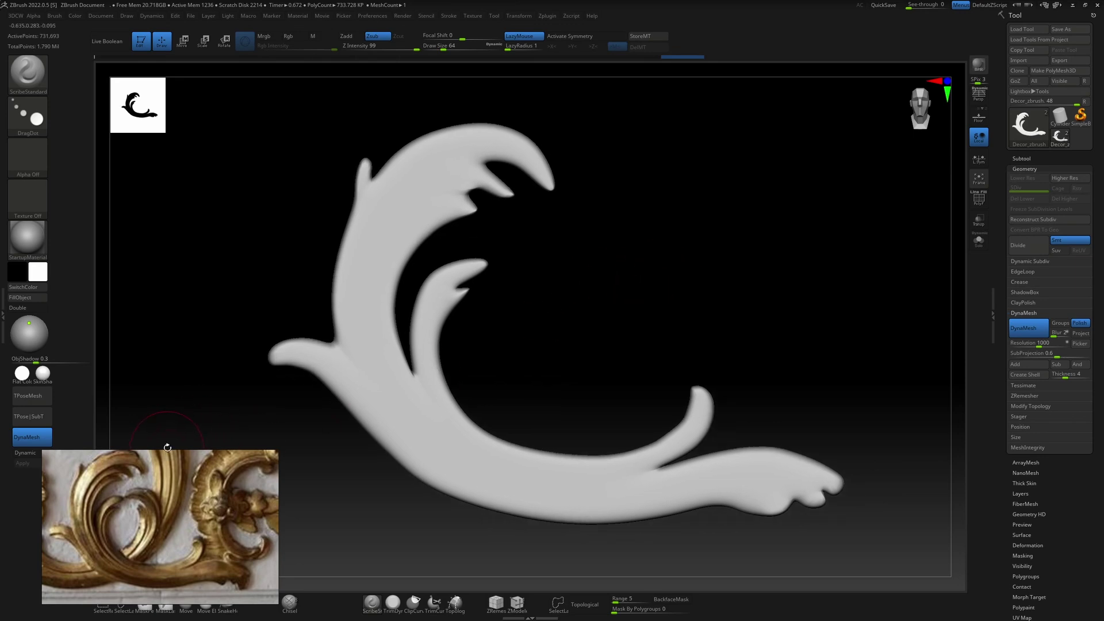
pyautogui.keyDown('alt'); pyautogui.moveTo(553, 327); pyautogui.dragTo(557, 330); pyautogui.keyUp('alt')
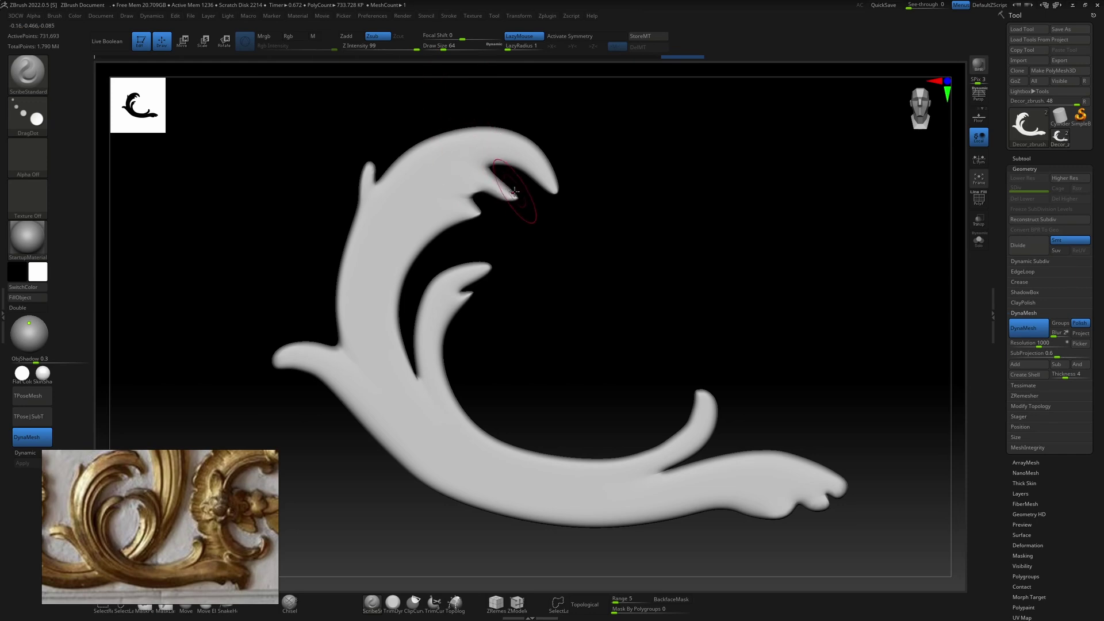
# Step: Set the brush's LazyRadius to 51 and try a stroke on the upper stem, undoing the stroke
pyautogui.moveTo(518, 47); pyautogui.dragTo(519, 49)
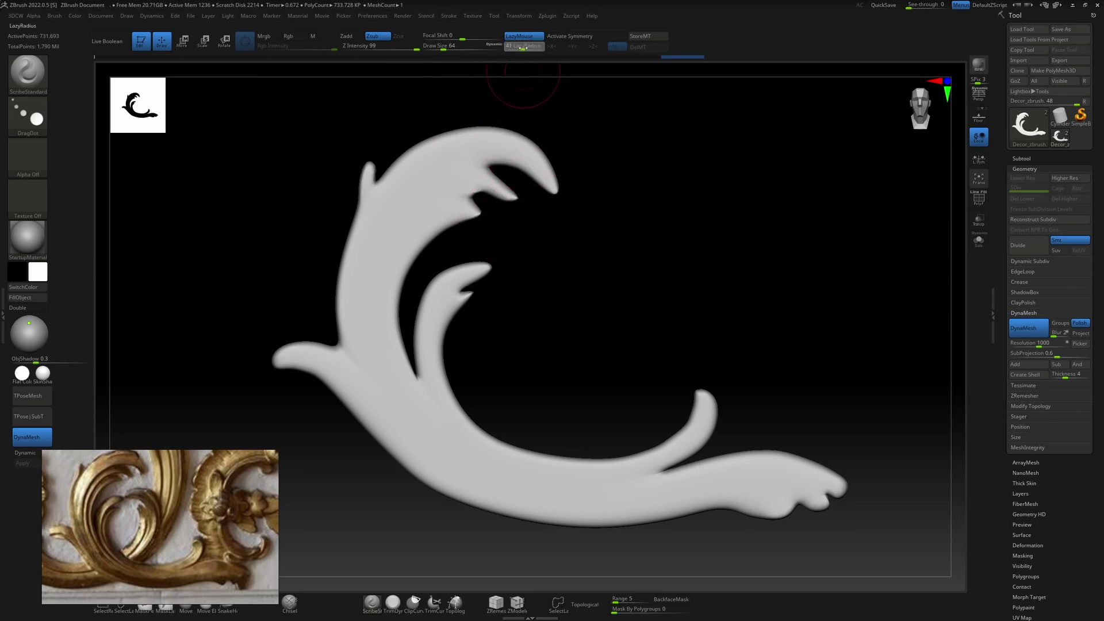
pyautogui.moveTo(523, 47); pyautogui.dragTo(524, 47)
pyautogui.moveTo(376, 274)
pyautogui.mouseDown()
pyautogui.moveTo(414, 191)
pyautogui.moveTo(460, 190)
pyautogui.mouseUp()
pyautogui.hotkey('ctrl', 'z')
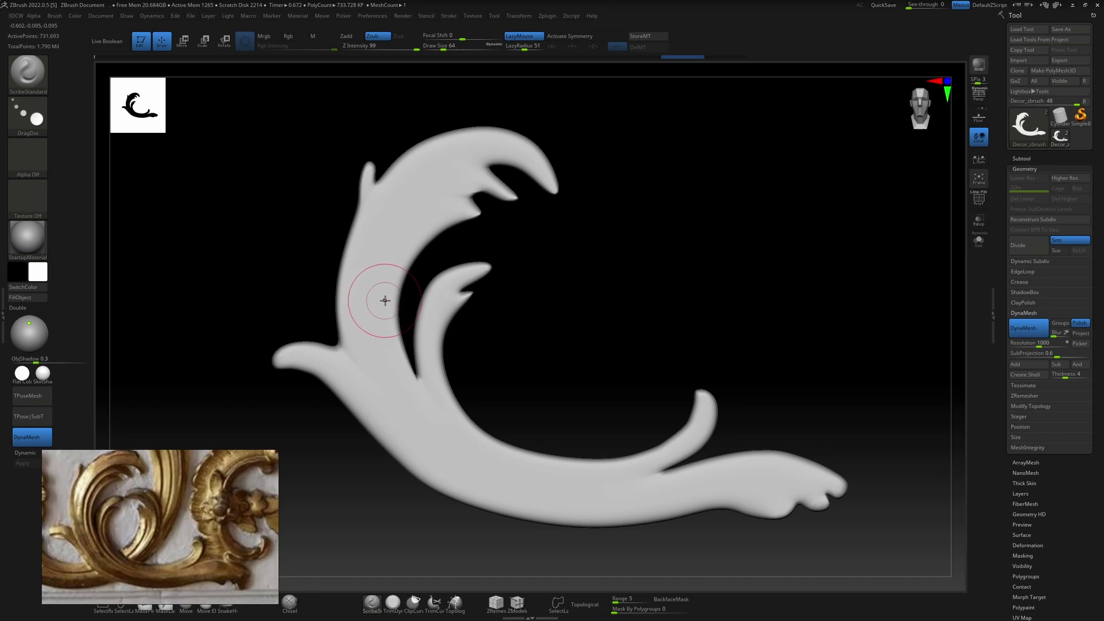
# Step: Set the ScribeStandard brush's draw size to 28 and its focal shift to 3
pyautogui.press('[')
pyautogui.press('[')
pyautogui.press('[')
pyautogui.press('space')
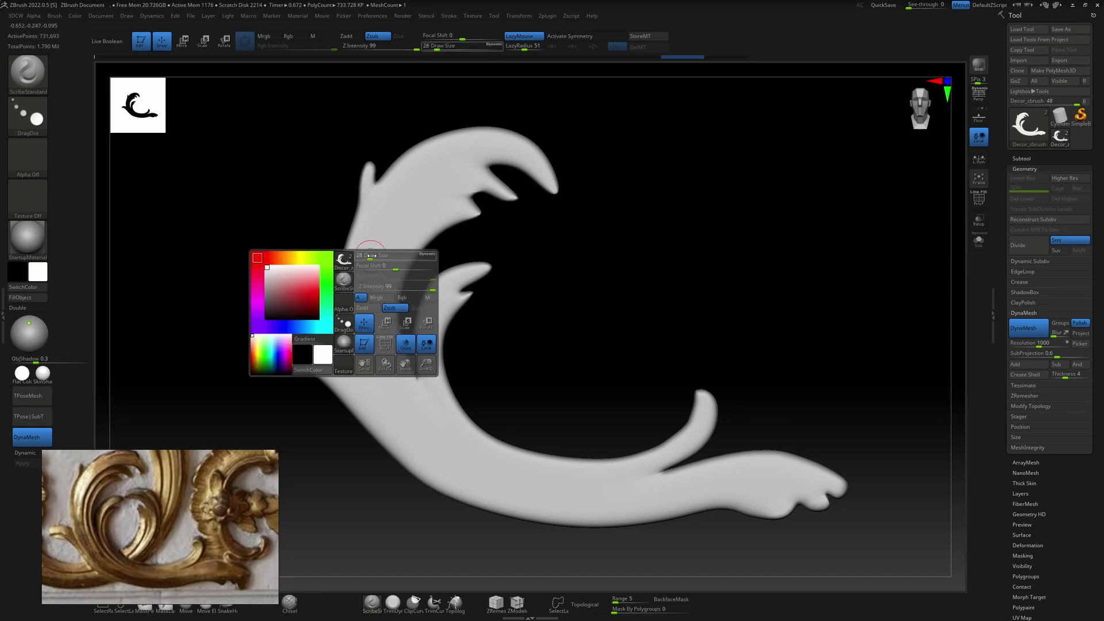
pyautogui.moveTo(395, 268); pyautogui.dragTo(399, 268)
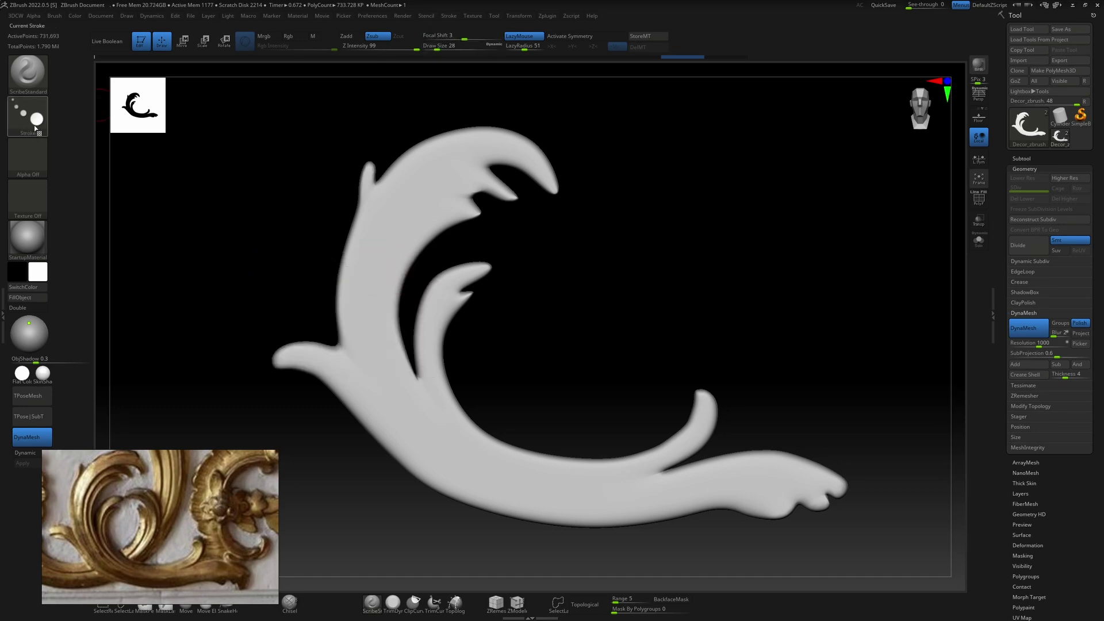
pyautogui.click(32, 71)
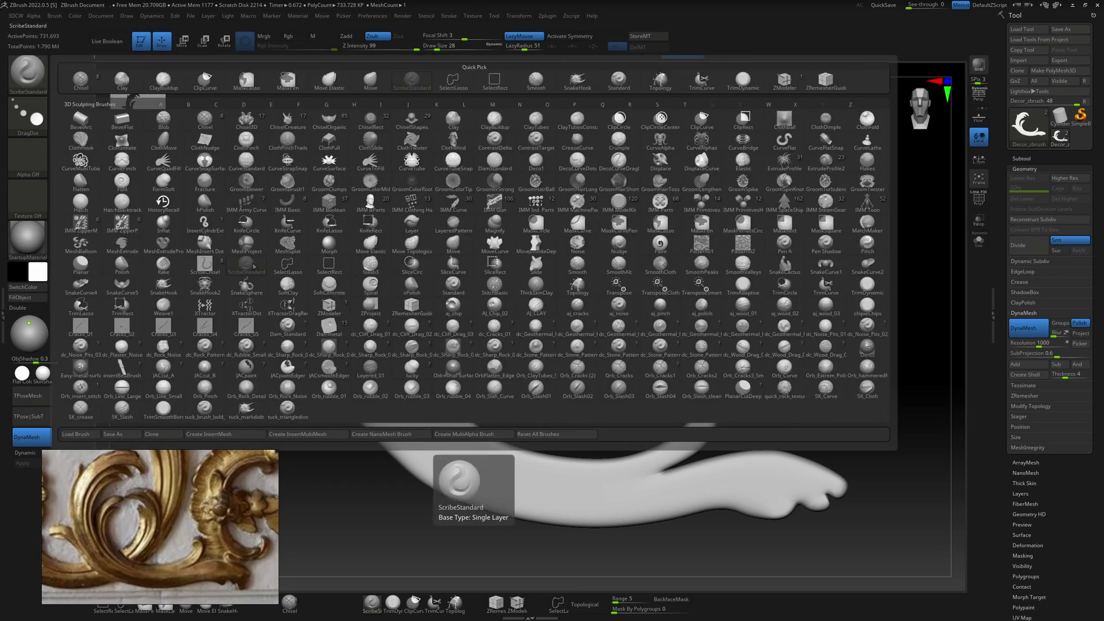
pyautogui.click(253, 264)
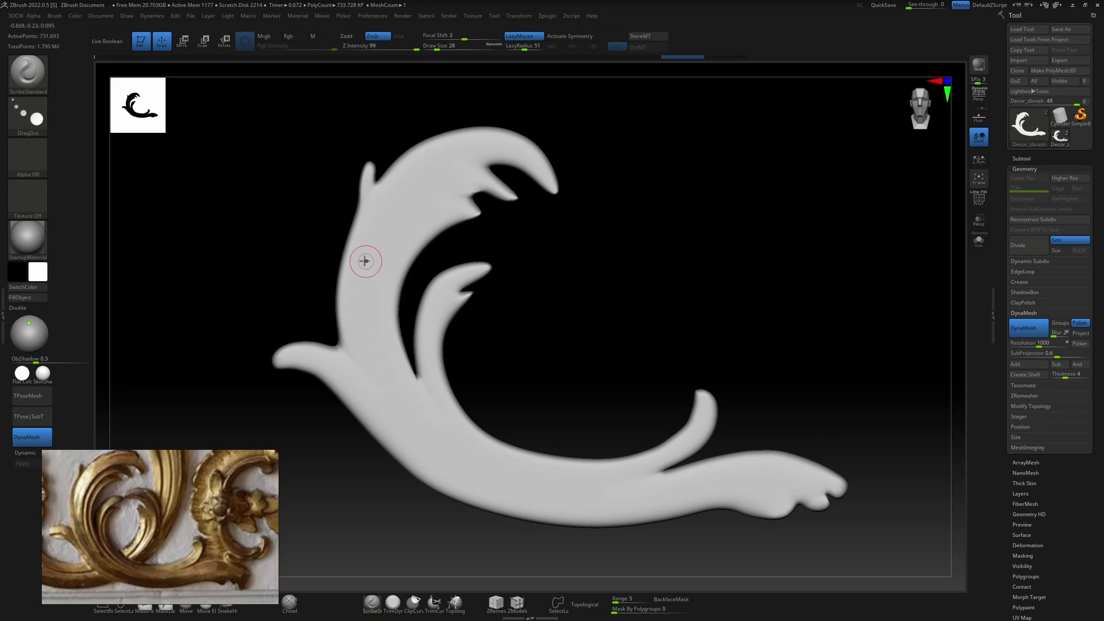
# Step: Try long scribe strokes along the main stem up into the upper curl, undoing each after viewing it
pyautogui.moveTo(374, 395)
pyautogui.mouseDown()
pyautogui.moveTo(364, 288)
pyautogui.moveTo(394, 194)
pyautogui.moveTo(443, 148)
pyautogui.moveTo(514, 150)
pyautogui.mouseUp()
pyautogui.moveTo(519, 315)
pyautogui.mouseDown()
pyautogui.moveTo(505, 321)
pyautogui.moveTo(529, 323)
pyautogui.moveTo(518, 303)
pyautogui.moveTo(520, 318)
pyautogui.moveTo(534, 320)
pyautogui.moveTo(517, 311)
pyautogui.moveTo(518, 320)
pyautogui.mouseUp()
pyautogui.hotkey('ctrl', 'z')
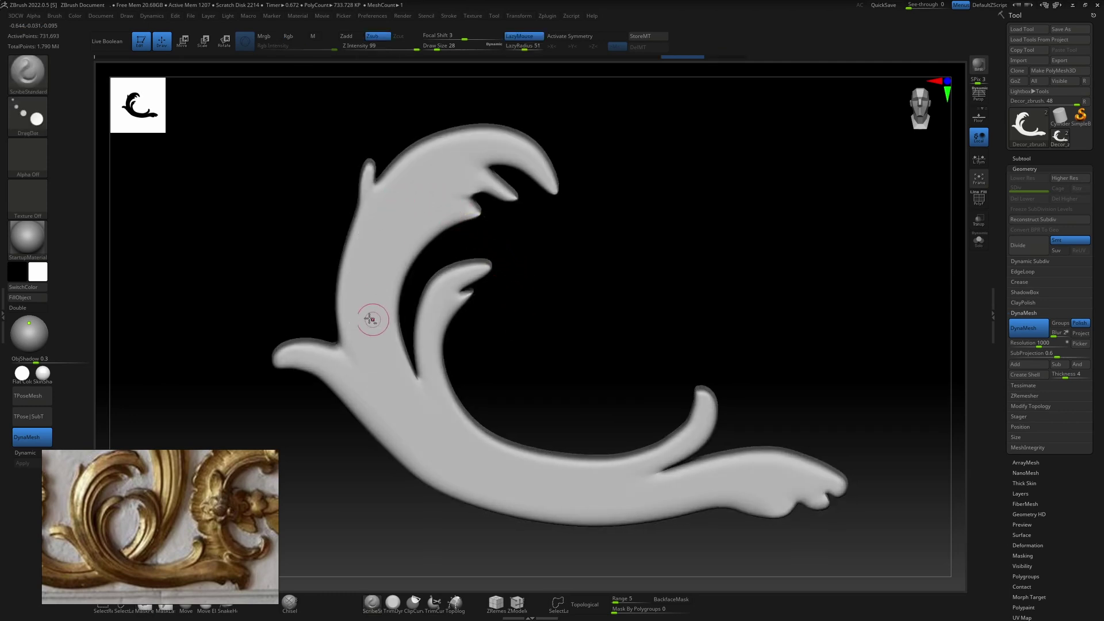
pyautogui.moveTo(375, 361)
pyautogui.mouseDown()
pyautogui.moveTo(382, 245)
pyautogui.moveTo(456, 166)
pyautogui.mouseUp()
pyautogui.moveTo(517, 284)
pyautogui.mouseDown()
pyautogui.moveTo(521, 273)
pyautogui.moveTo(510, 274)
pyautogui.moveTo(566, 253)
pyautogui.moveTo(533, 258)
pyautogui.mouseUp()
pyautogui.hotkey('ctrl', 'z')
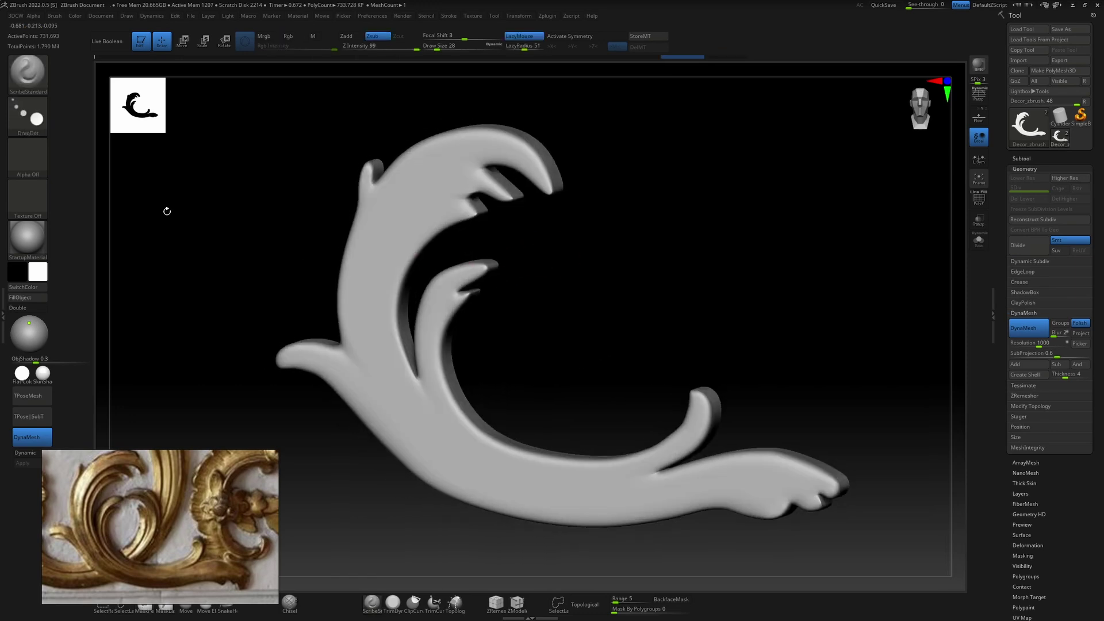
# Step: Try separate scribe strokes on the upper stem, the outer lower curve and the inner lower curve, and undo all three
pyautogui.click(40, 71)
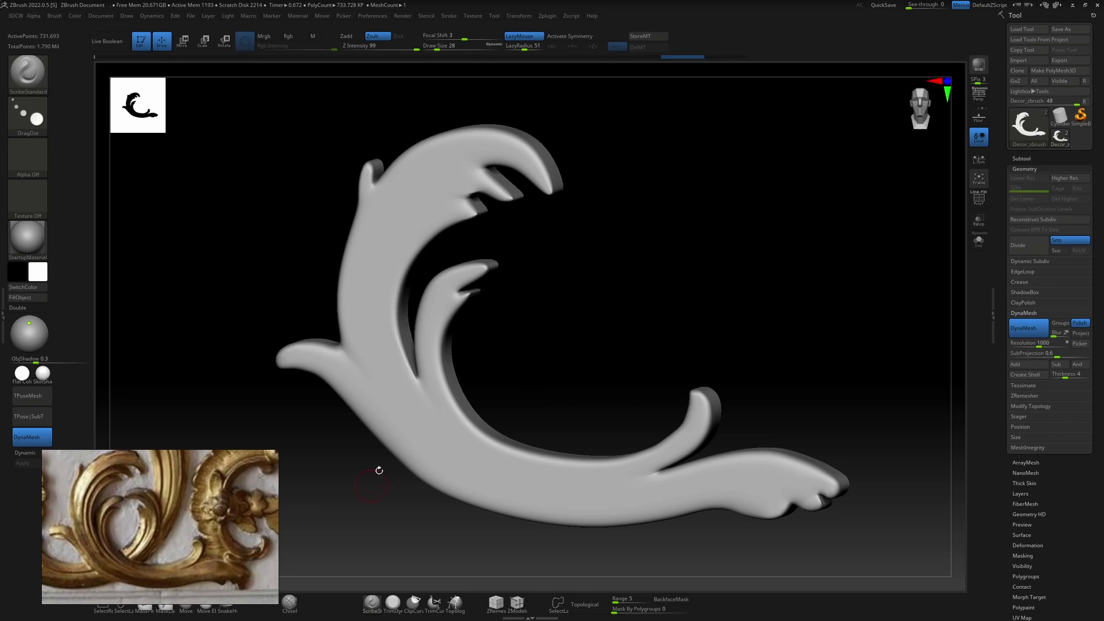
pyautogui.moveTo(606, 278); pyautogui.dragTo(593, 293)
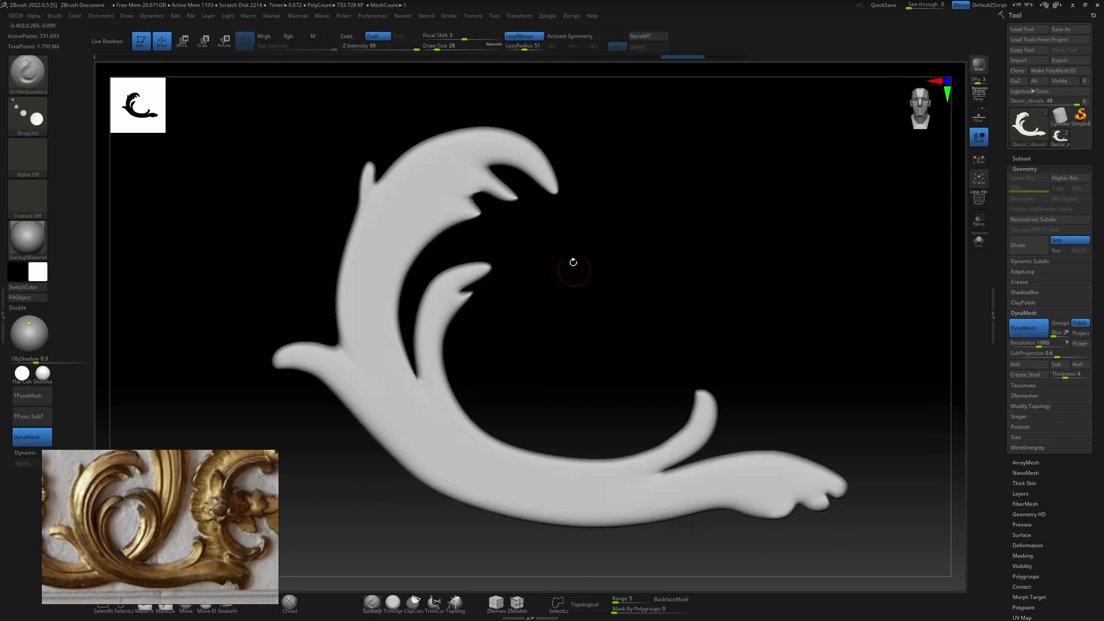
pyautogui.moveTo(363, 301)
pyautogui.mouseDown()
pyautogui.moveTo(387, 180)
pyautogui.moveTo(412, 185)
pyautogui.mouseUp()
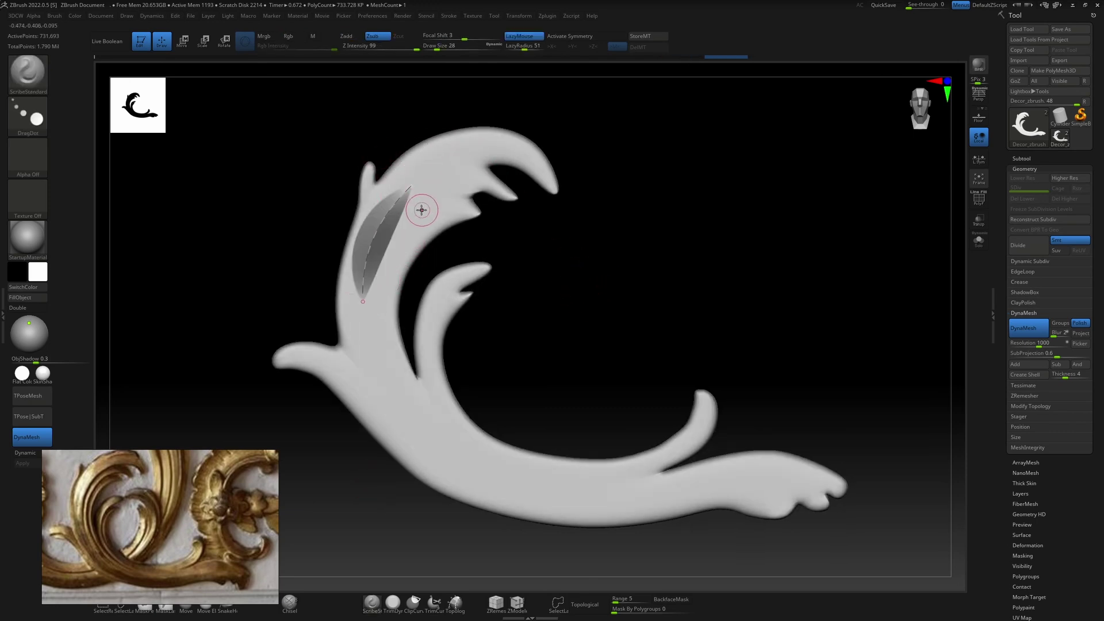
pyautogui.moveTo(360, 318)
pyautogui.mouseDown()
pyautogui.moveTo(417, 439)
pyautogui.moveTo(520, 501)
pyautogui.mouseUp()
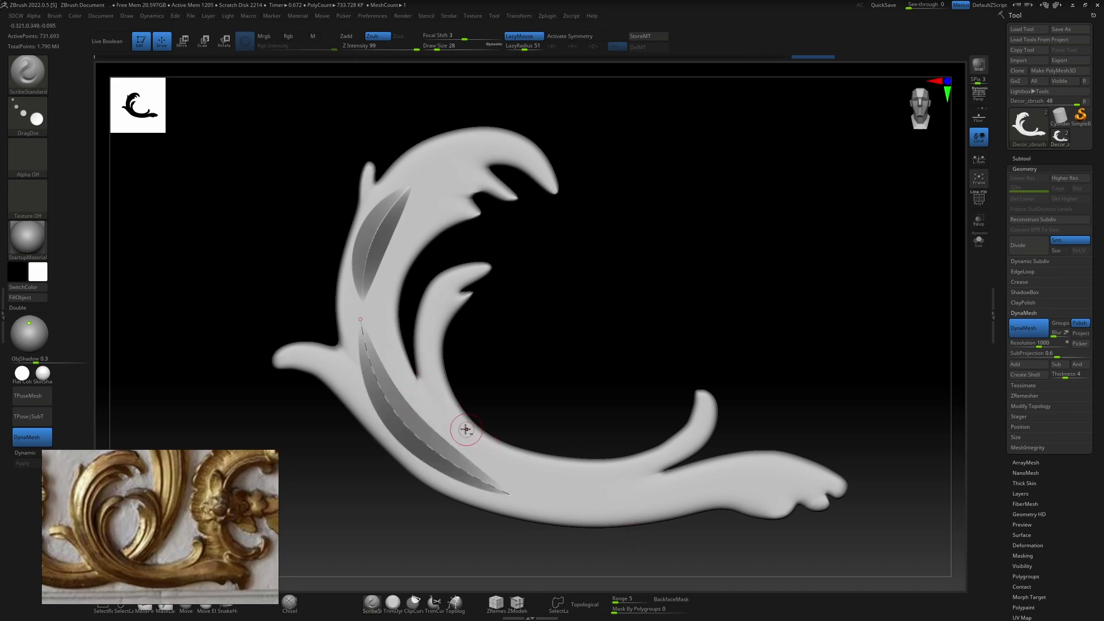
pyautogui.moveTo(430, 407)
pyautogui.mouseDown()
pyautogui.moveTo(506, 475)
pyautogui.moveTo(655, 505)
pyautogui.mouseUp()
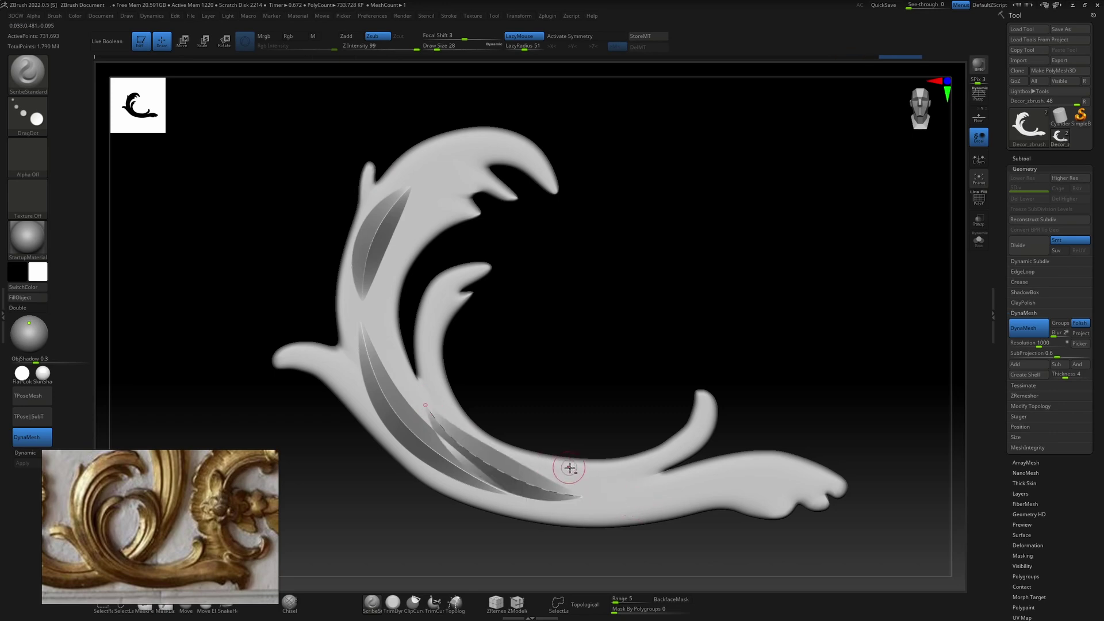
pyautogui.hotkey('ctrl', 'z')
pyautogui.hotkey('ctrl', 'z')
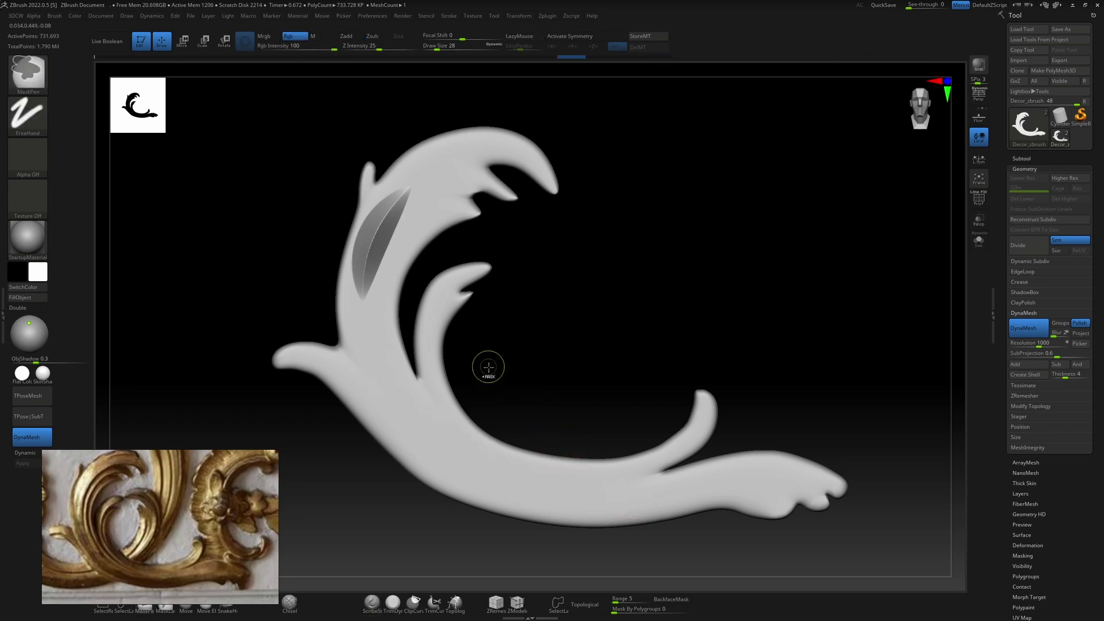
pyautogui.hotkey('ctrl', 'z')
# Step: Switch to the SK_Slash brush, try a stroke on the main stem and set the draw size to about 87
pyautogui.click(27, 72)
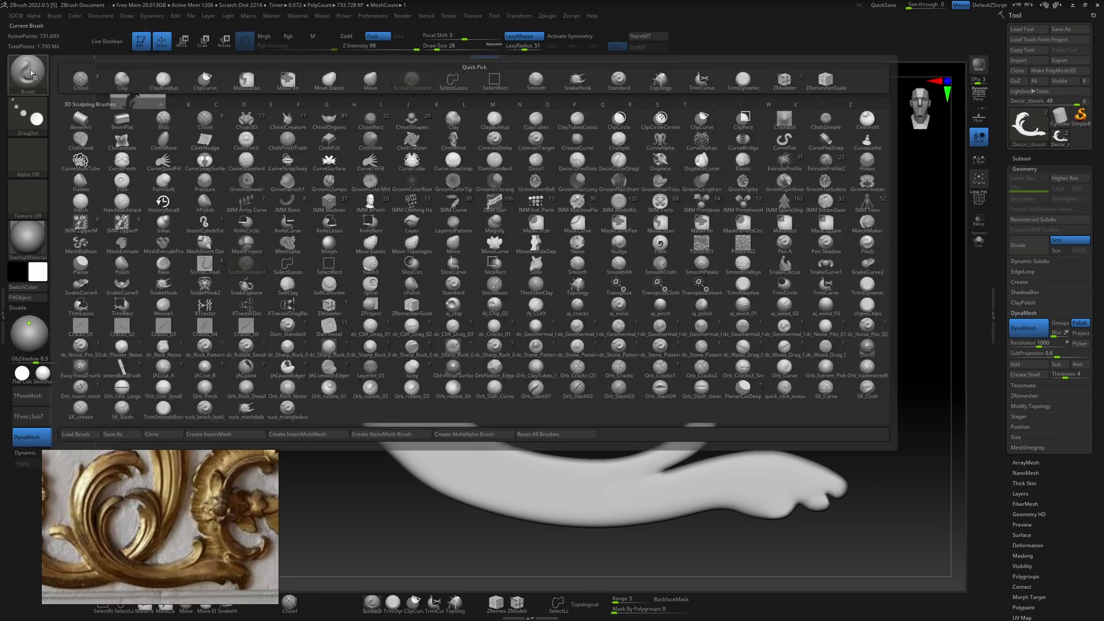
pyautogui.click(139, 406)
pyautogui.moveTo(360, 298)
pyautogui.mouseDown()
pyautogui.moveTo(410, 423)
pyautogui.moveTo(420, 414)
pyautogui.mouseUp()
pyautogui.press('space')
pyautogui.moveTo(442, 352); pyautogui.dragTo(467, 383)
# Step: Try several slash strokes along the outer lower curve of the main stem and undo each one
pyautogui.moveTo(368, 364)
pyautogui.mouseDown()
pyautogui.moveTo(436, 456)
pyautogui.moveTo(471, 477)
pyautogui.moveTo(396, 419)
pyautogui.moveTo(483, 488)
pyautogui.mouseUp()
pyautogui.hotkey('ctrl', 'z')
pyautogui.hotkey('ctrl', 'z')
pyautogui.moveTo(369, 359); pyautogui.dragTo(562, 511)
pyautogui.hotkey('ctrl', 'z')
pyautogui.moveTo(361, 350)
pyautogui.mouseDown()
pyautogui.moveTo(402, 443)
pyautogui.moveTo(512, 497)
pyautogui.moveTo(419, 417)
pyautogui.moveTo(530, 486)
pyautogui.mouseUp()
pyautogui.hotkey('ctrl', 'z')
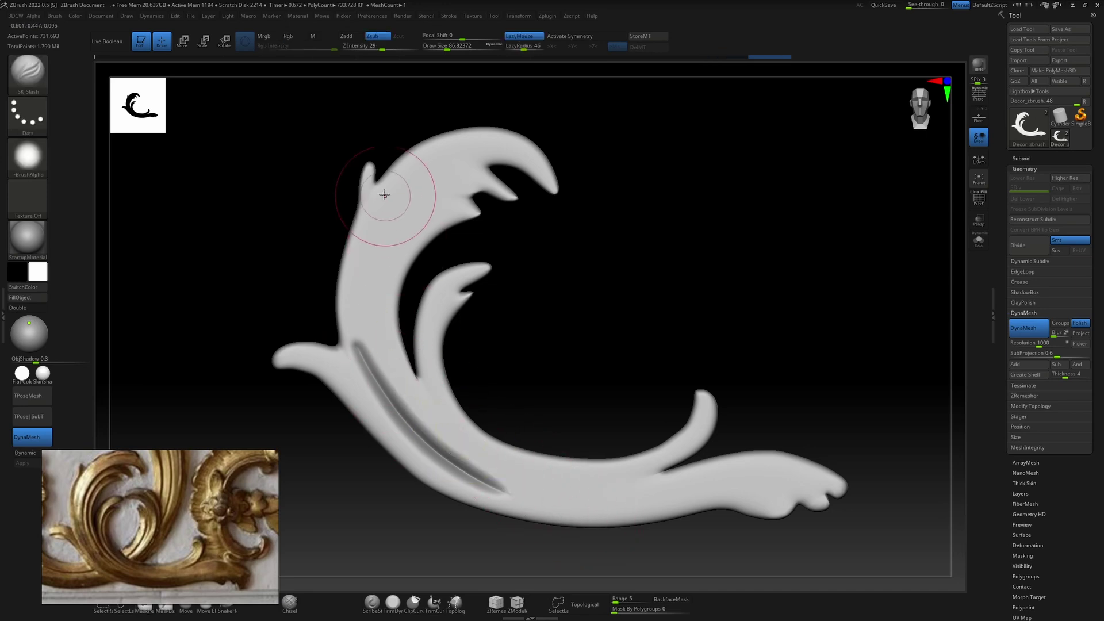
pyautogui.hotkey('ctrl', 'z')
# Step: Set the draw size to about 91, try slash strokes on the small side leaf and the stem below it, and undo them
pyautogui.keyDown('alt'); pyautogui.moveTo(533, 308); pyautogui.dragTo(578, 276); pyautogui.keyUp('alt')
pyautogui.moveTo(410, 384)
pyautogui.keyDown('alt'); pyautogui.mouseDown()
pyautogui.moveTo(418, 402)
pyautogui.moveTo(443, 299)
pyautogui.moveTo(429, 299)
pyautogui.mouseUp(); pyautogui.keyUp('alt')
pyautogui.press('space')
pyautogui.moveTo(493, 283)
pyautogui.keyDown('alt'); pyautogui.mouseDown()
pyautogui.moveTo(546, 315)
pyautogui.moveTo(534, 352)
pyautogui.mouseUp(); pyautogui.keyUp('alt')
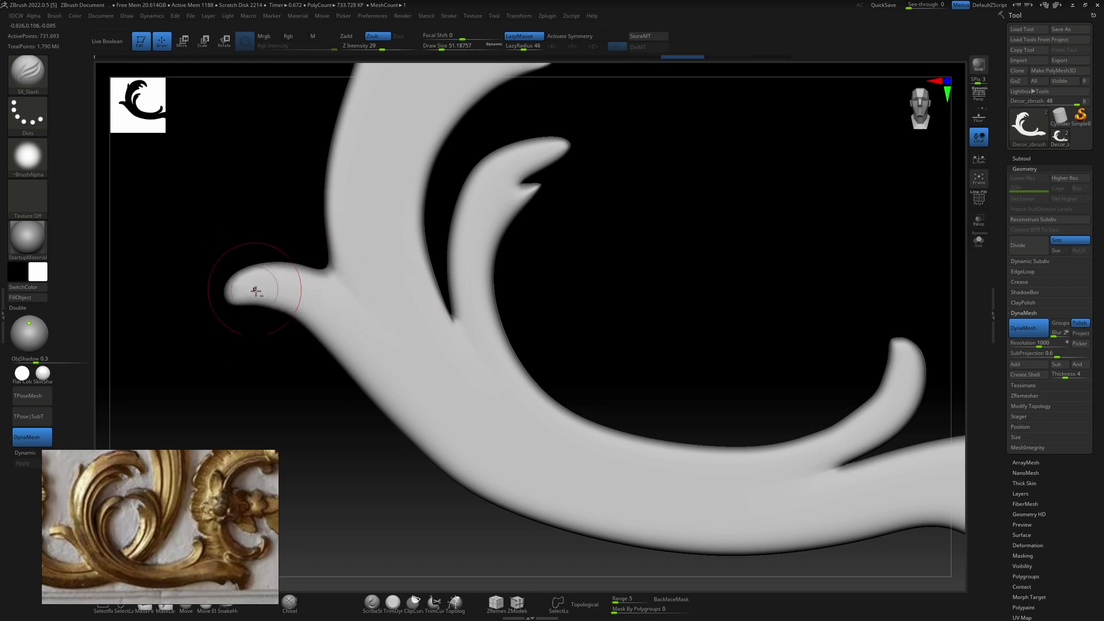
pyautogui.moveTo(230, 297)
pyautogui.mouseDown()
pyautogui.moveTo(259, 282)
pyautogui.moveTo(311, 297)
pyautogui.mouseUp()
pyautogui.moveTo(367, 351); pyautogui.dragTo(471, 454)
pyautogui.hotkey('ctrl', 'z')
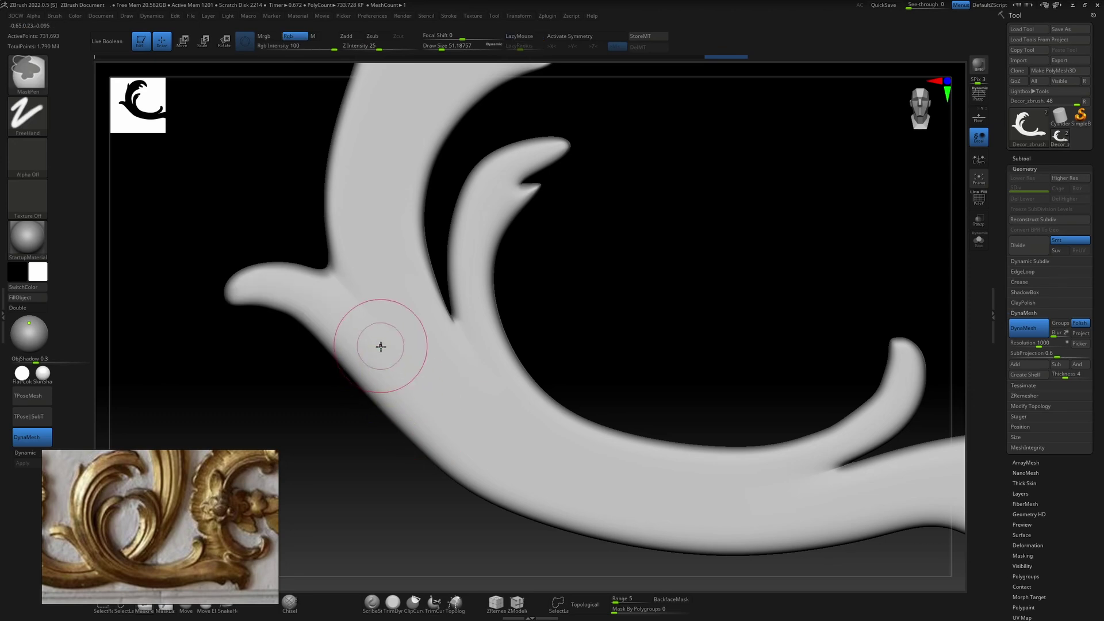
# Step: Set the draw size to about 94 and the focal shift to 17, and carve a slash from the side leaf's tip along its outer edge into the lower stem
pyautogui.press('space')
pyautogui.moveTo(378, 344); pyautogui.dragTo(404, 357)
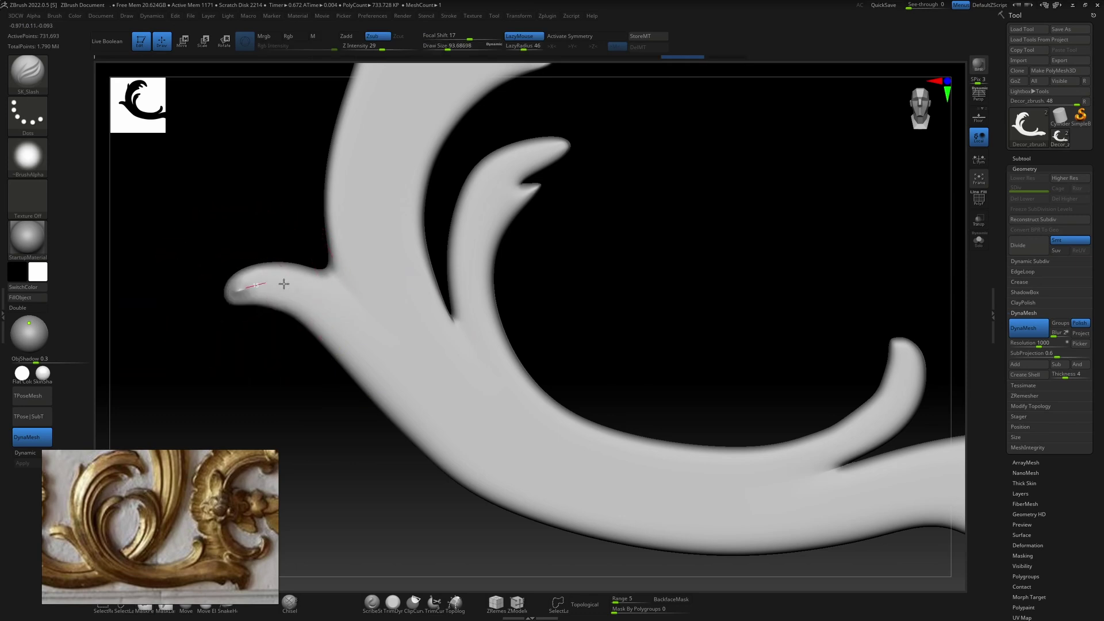
pyautogui.moveTo(228, 298)
pyautogui.mouseDown()
pyautogui.moveTo(270, 283)
pyautogui.moveTo(305, 293)
pyautogui.moveTo(433, 429)
pyautogui.moveTo(580, 503)
pyautogui.mouseUp()
# Step: Carve a second slash from the side leaf's junction with the main stem down to the lower end of the first one
pyautogui.moveTo(299, 229); pyautogui.dragTo(298, 264)
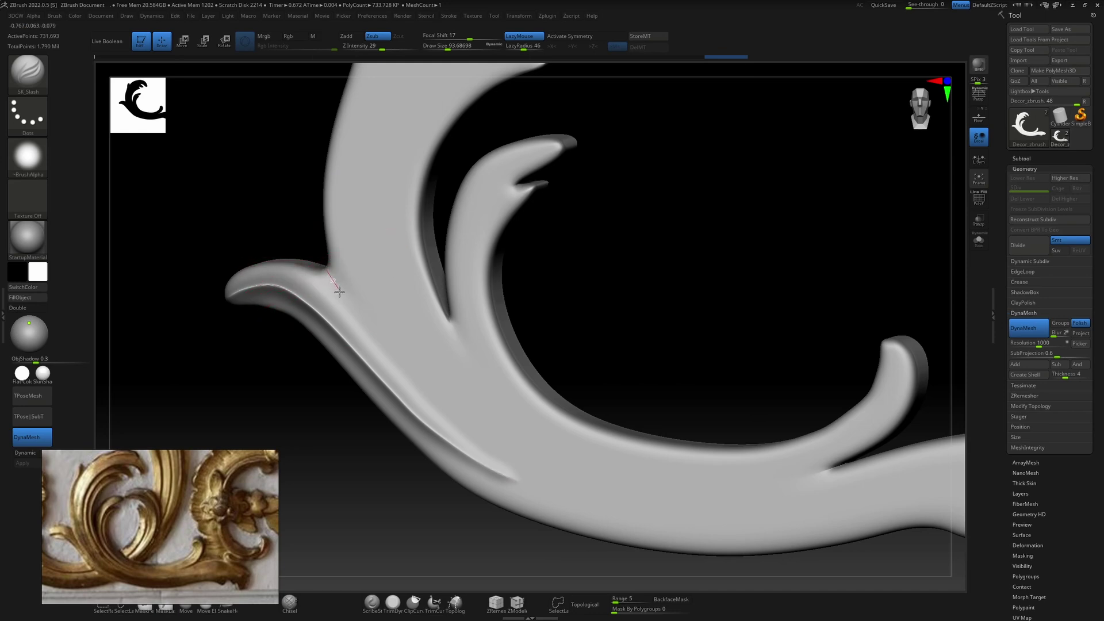
pyautogui.keyDown('shift'); pyautogui.moveTo(325, 271); pyautogui.dragTo(330, 285); pyautogui.keyUp('shift')
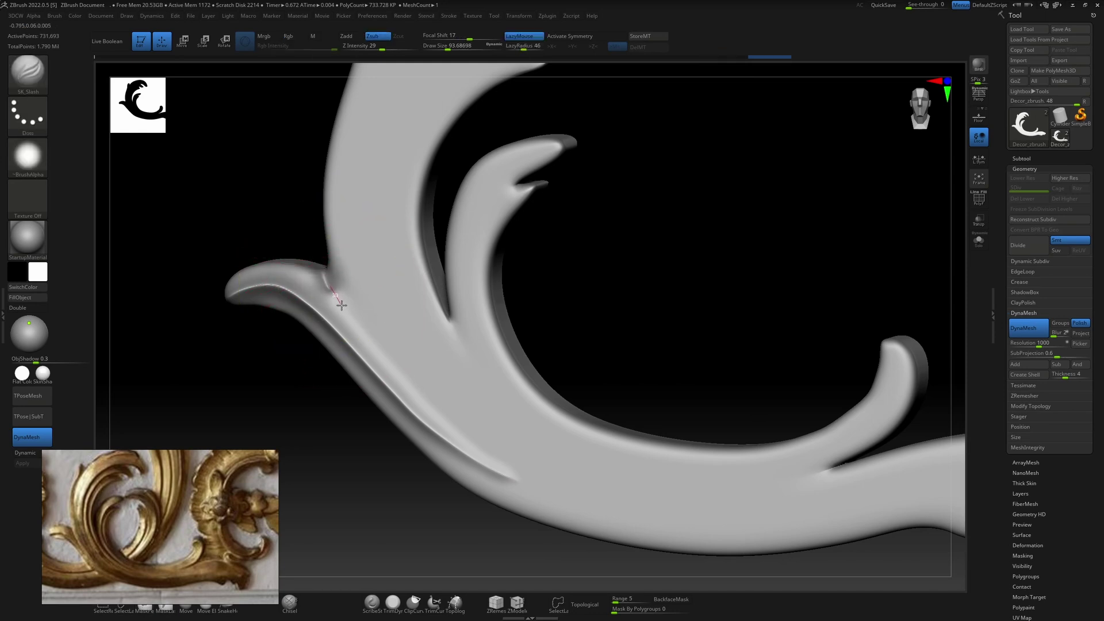
pyautogui.moveTo(364, 334); pyautogui.dragTo(523, 485)
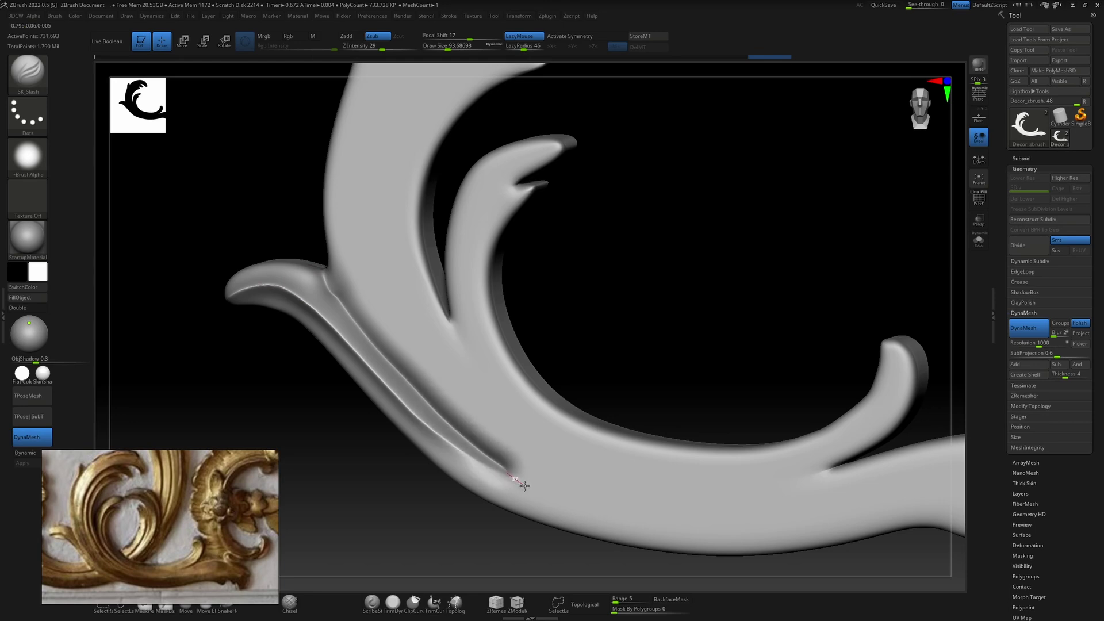
# Step: Carve short slashes from the stem's outer edge below the side leaf to the point where the two long grooves meet
pyautogui.moveTo(352, 495); pyautogui.dragTo(368, 481)
pyautogui.moveTo(357, 399)
pyautogui.mouseDown()
pyautogui.moveTo(347, 392)
pyautogui.moveTo(309, 451)
pyautogui.moveTo(406, 344)
pyautogui.mouseUp()
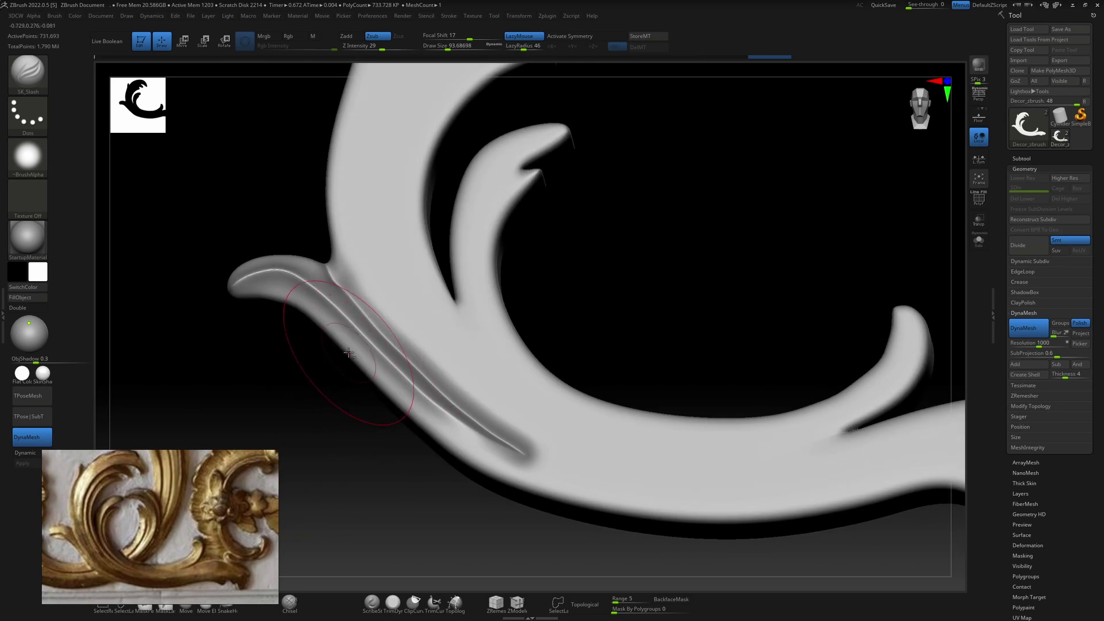
pyautogui.moveTo(396, 397); pyautogui.dragTo(528, 454)
pyautogui.press('ctrl')
pyautogui.moveTo(418, 420); pyautogui.dragTo(529, 448)
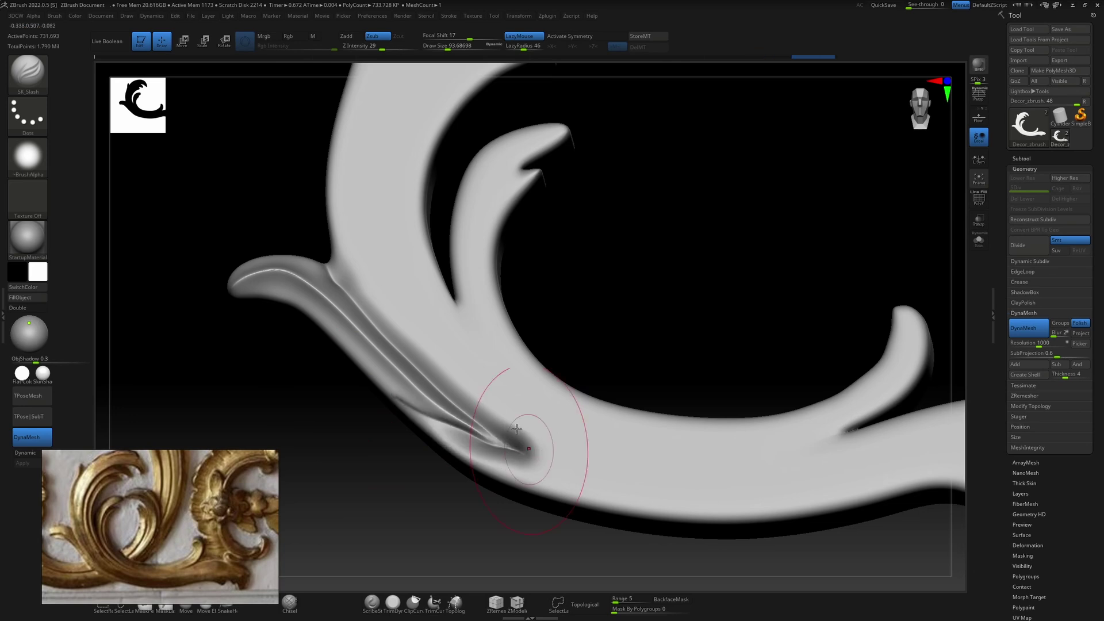
# Step: Examine the carved side leaf and its grooves from several angles
pyautogui.moveTo(557, 286)
pyautogui.mouseDown()
pyautogui.moveTo(579, 278)
pyautogui.moveTo(595, 305)
pyautogui.mouseUp()
pyautogui.moveTo(301, 262)
pyautogui.mouseDown()
pyautogui.moveTo(265, 267)
pyautogui.moveTo(286, 311)
pyautogui.mouseUp()
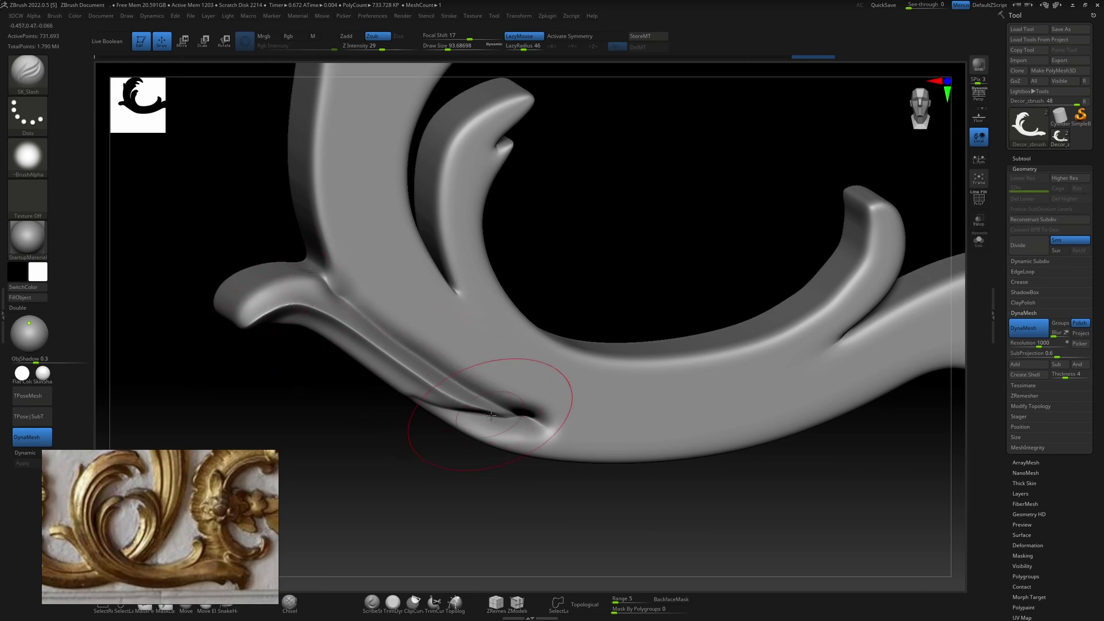
pyautogui.moveTo(581, 278); pyautogui.dragTo(505, 308)
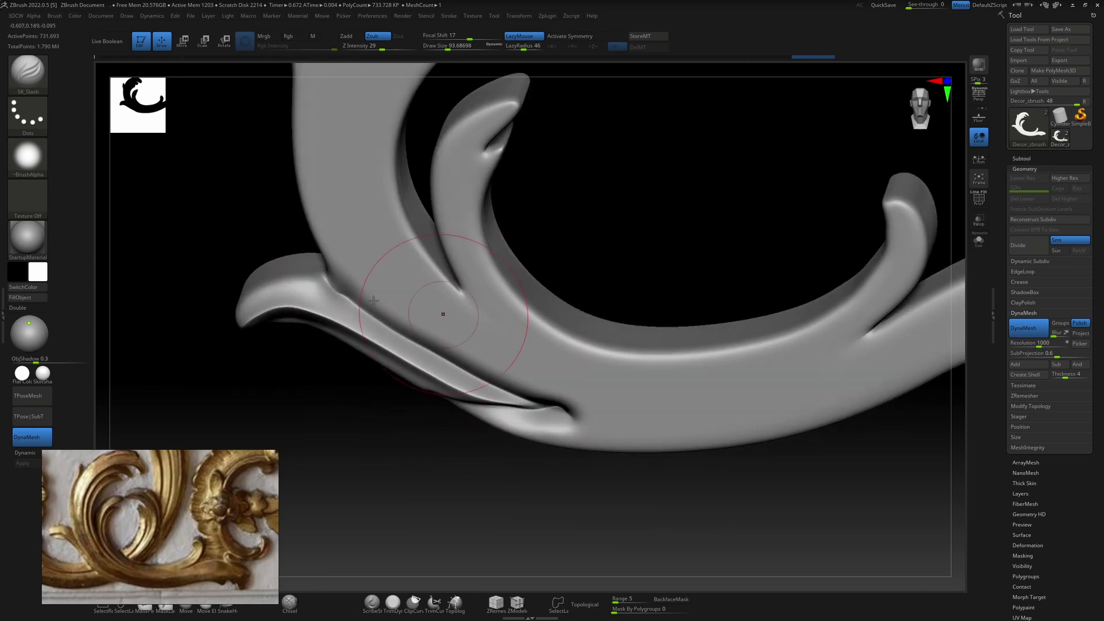
pyautogui.moveTo(285, 239); pyautogui.dragTo(293, 259)
pyautogui.moveTo(334, 295); pyautogui.dragTo(312, 245)
pyautogui.moveTo(364, 408); pyautogui.dragTo(333, 365)
pyautogui.press('ctrl')
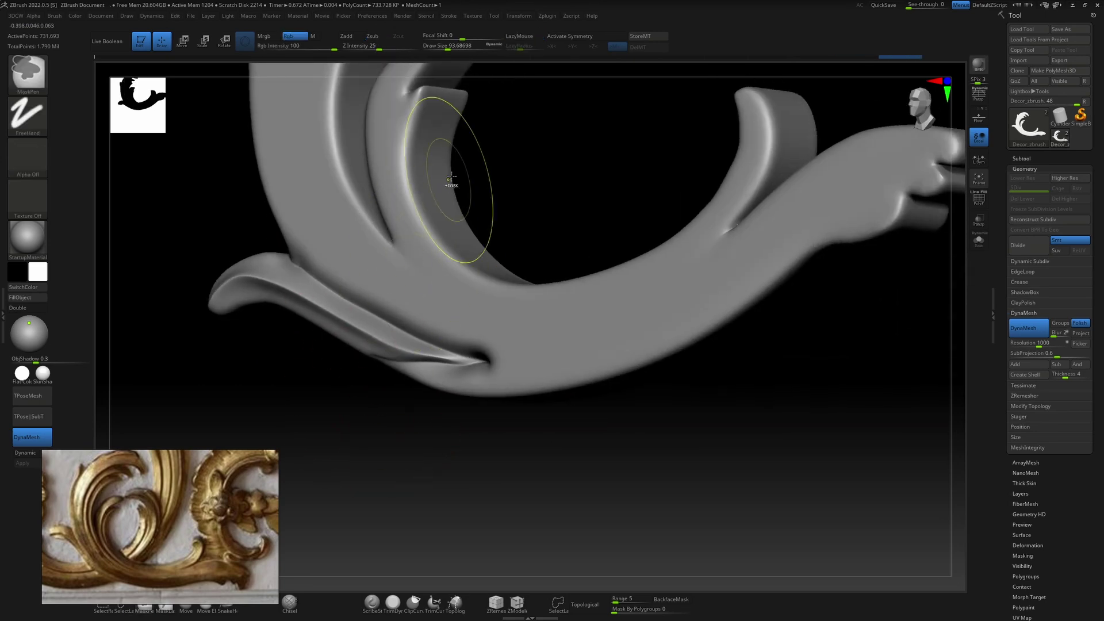
pyautogui.moveTo(571, 219)
pyautogui.mouseDown()
pyautogui.moveTo(591, 185)
pyautogui.moveTo(571, 201)
pyautogui.mouseUp()
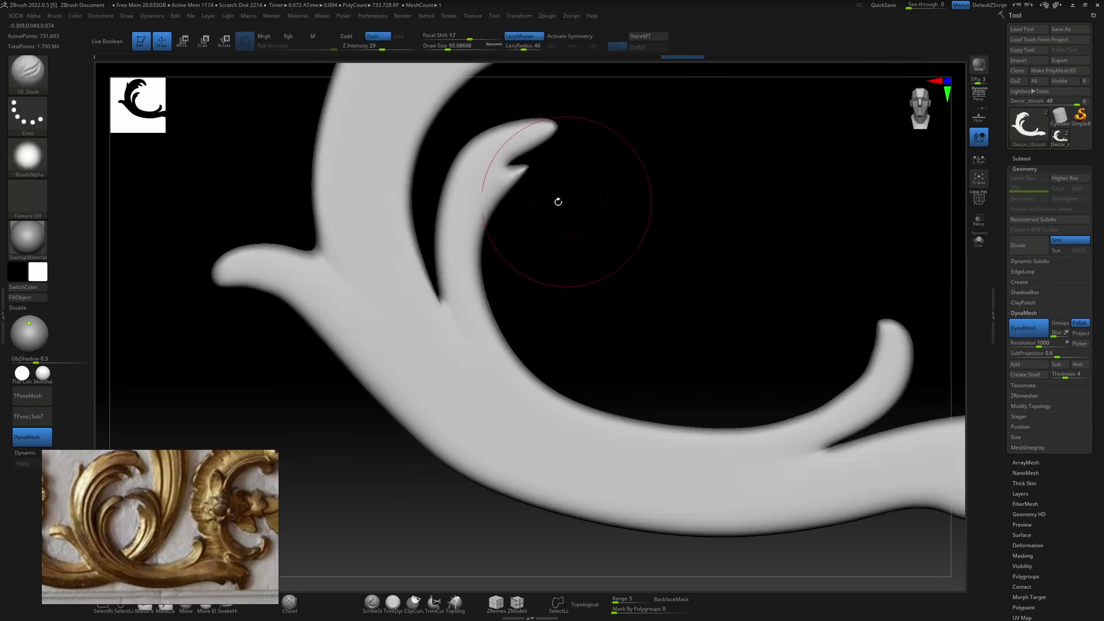
pyautogui.moveTo(477, 431)
pyautogui.mouseDown()
pyautogui.moveTo(381, 301)
pyautogui.moveTo(406, 359)
pyautogui.moveTo(474, 428)
pyautogui.moveTo(463, 383)
pyautogui.mouseUp()
pyautogui.moveTo(386, 303)
pyautogui.mouseDown()
pyautogui.moveTo(431, 330)
pyautogui.moveTo(485, 445)
pyautogui.mouseUp()
pyautogui.moveTo(575, 345)
pyautogui.mouseDown()
pyautogui.moveTo(599, 315)
pyautogui.moveTo(592, 326)
pyautogui.mouseUp()
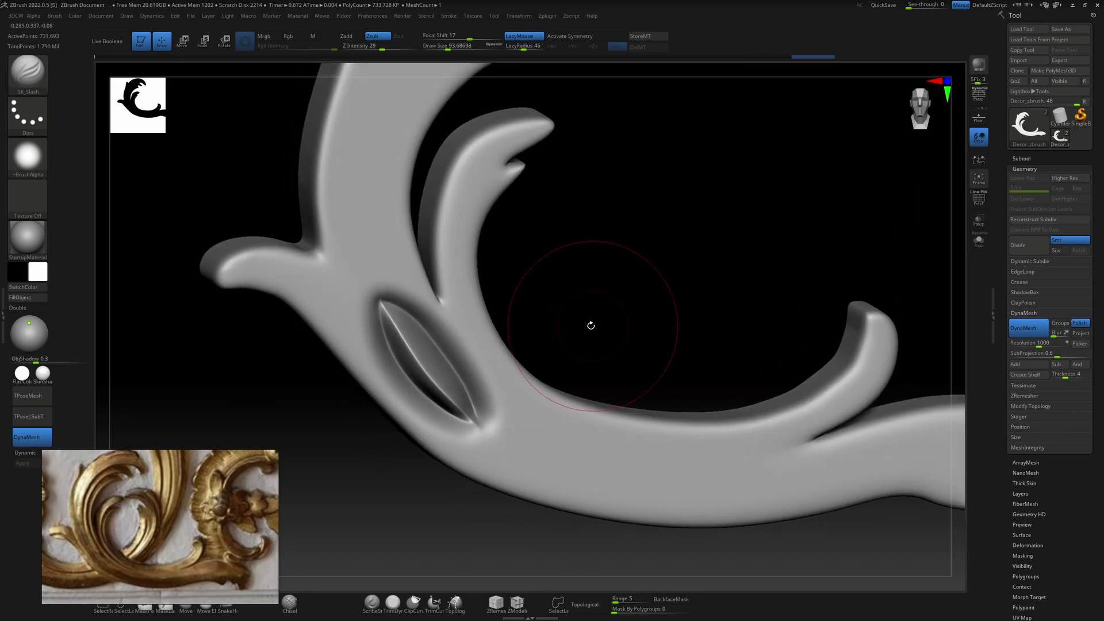
pyautogui.moveTo(594, 274); pyautogui.dragTo(590, 270)
pyautogui.hotkey('ctrl', 'z')
pyautogui.hotkey('ctrl', 'z')
pyautogui.hotkey('ctrl', 'z')
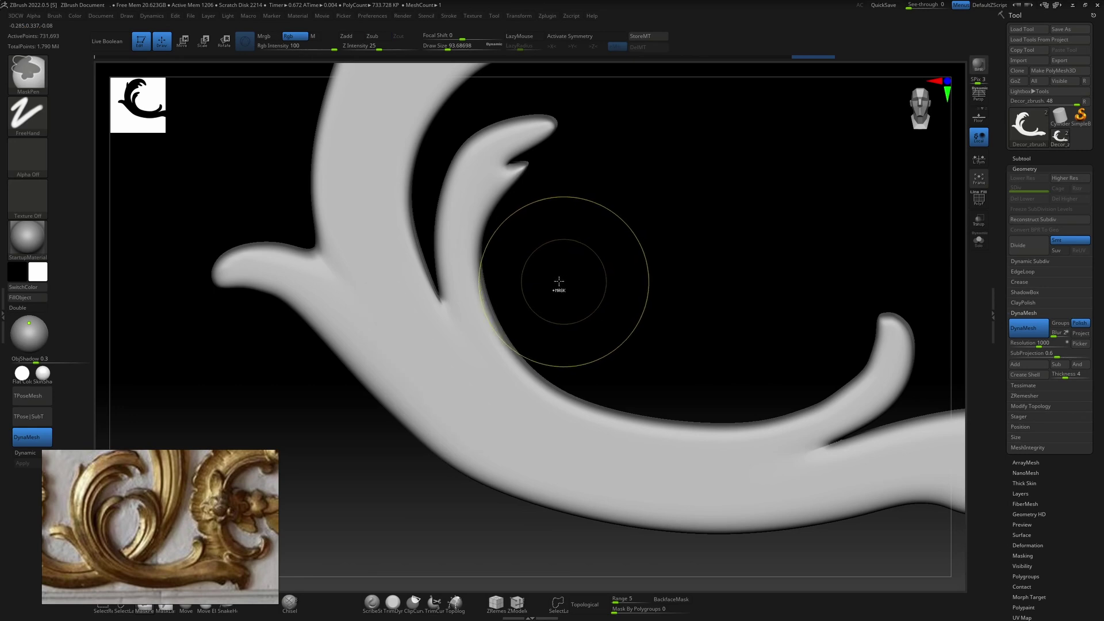
# Step: Set MaskLasso as the masking brush
pyautogui.keyDown('alt'); pyautogui.moveTo(613, 322); pyautogui.dragTo(542, 252); pyautogui.keyUp('alt')
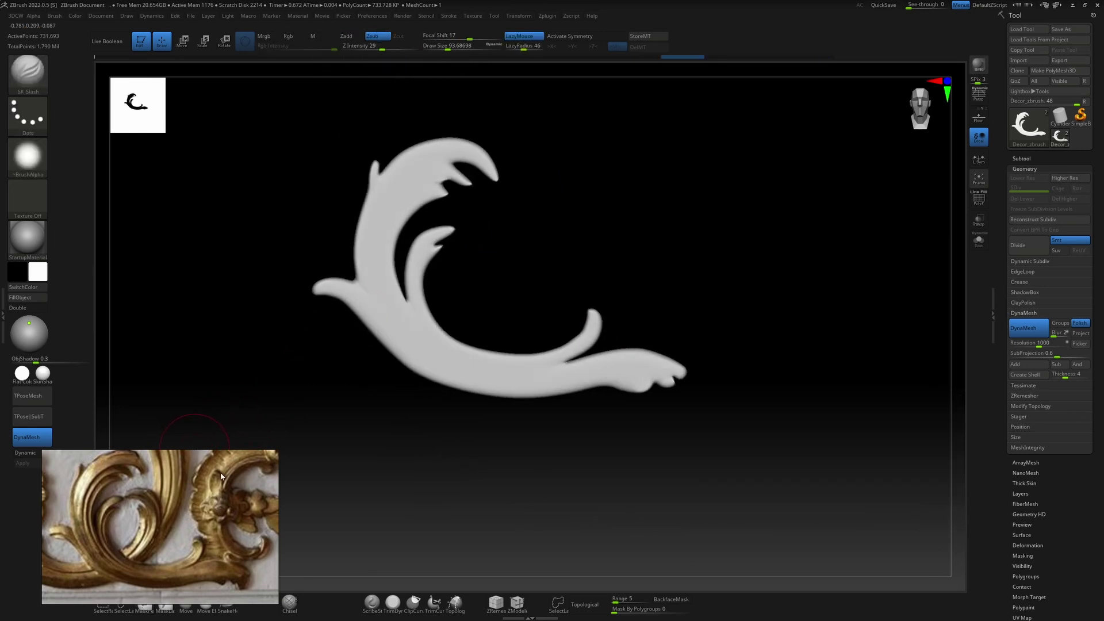
pyautogui.click(32, 79)
pyautogui.click(439, 262)
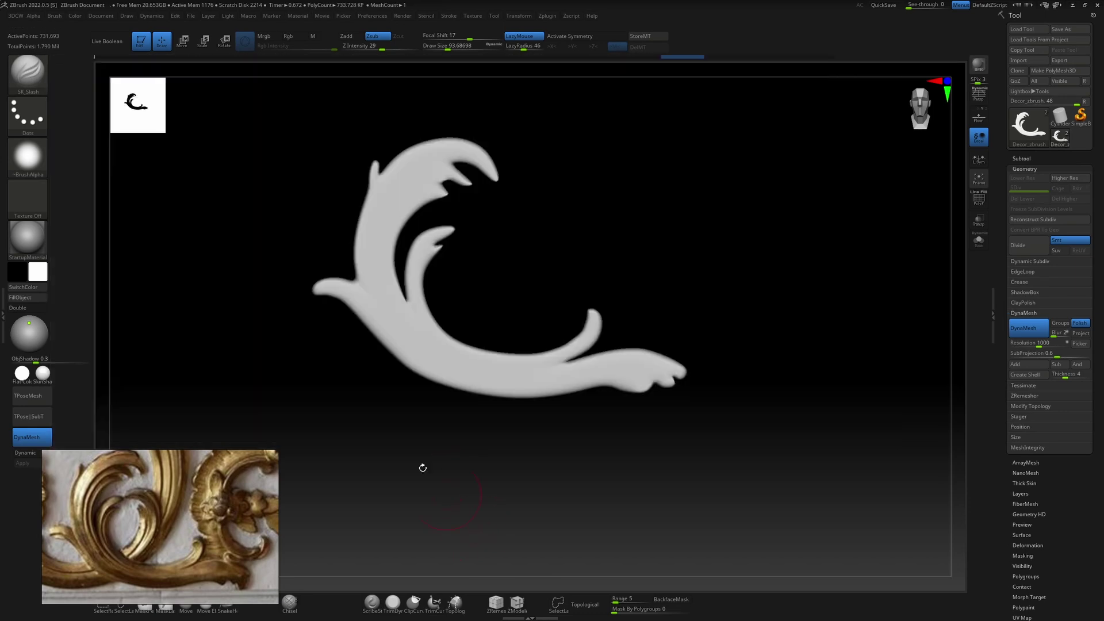
pyautogui.keyDown('ctrl'); pyautogui.click(33, 75); pyautogui.keyUp('ctrl')
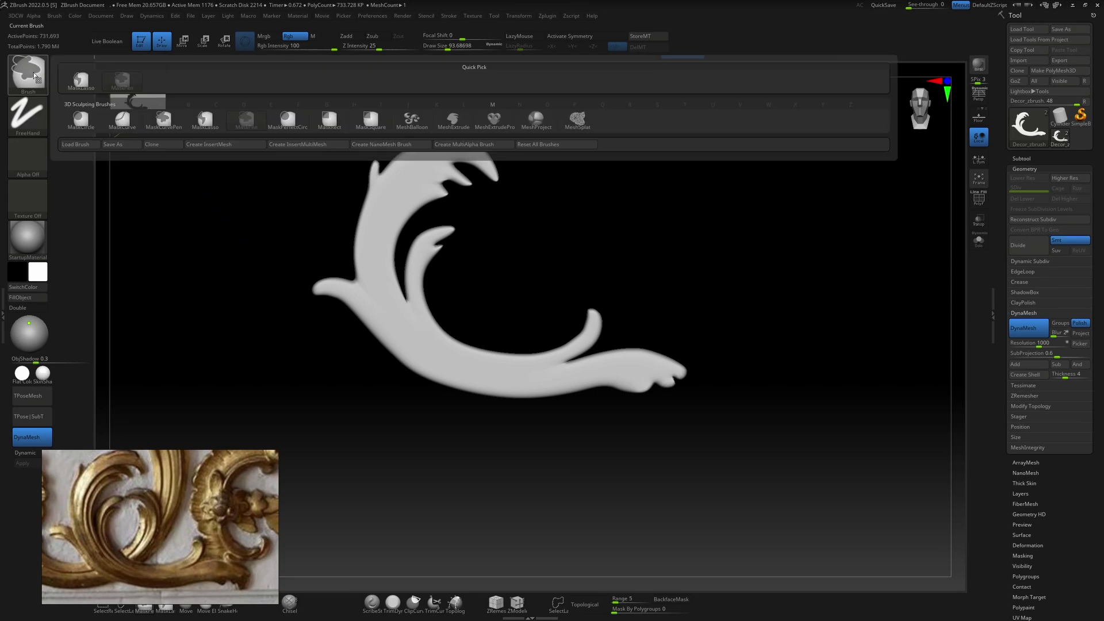
pyautogui.keyDown('ctrl'); pyautogui.click(208, 123); pyautogui.keyUp('ctrl')
pyautogui.moveTo(529, 251)
pyautogui.keyDown('alt'); pyautogui.mouseDown(button='right')
pyautogui.moveTo(545, 293)
pyautogui.moveTo(513, 316)
pyautogui.mouseUp(button='right'); pyautogui.keyUp('alt')
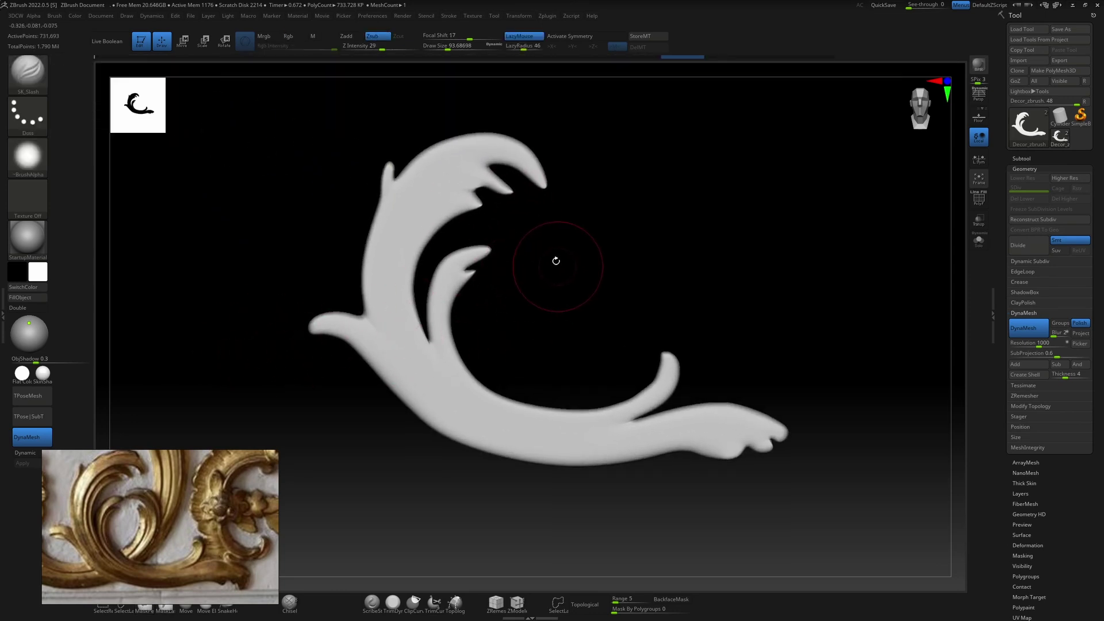
pyautogui.moveTo(530, 289); pyautogui.dragTo(518, 306)
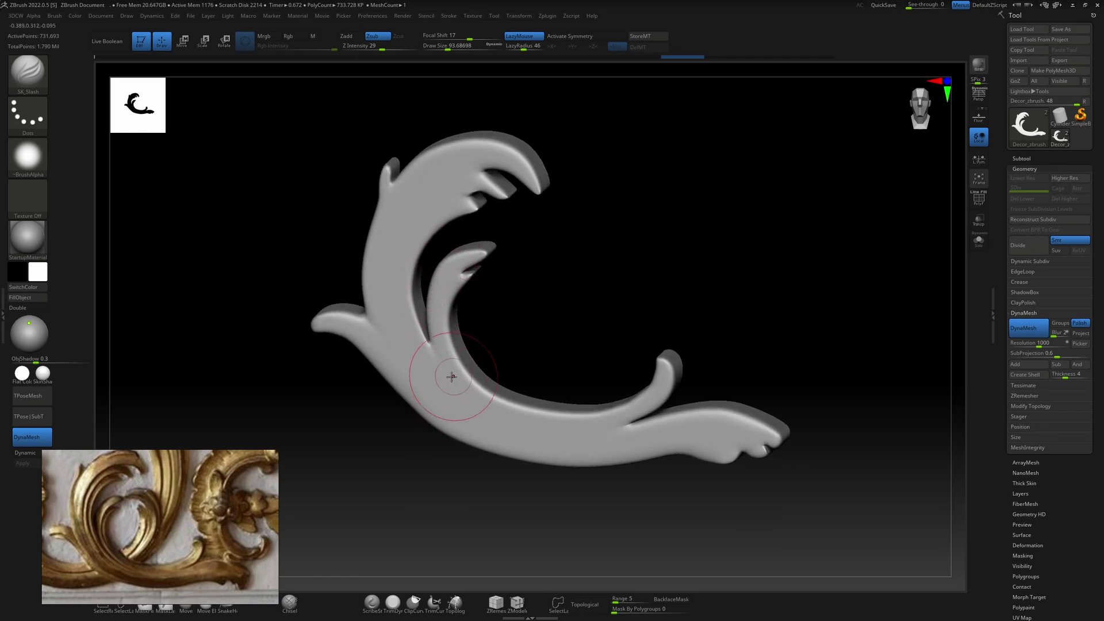
pyautogui.moveTo(542, 337)
pyautogui.mouseDown()
pyautogui.moveTo(557, 330)
pyautogui.moveTo(540, 327)
pyautogui.mouseUp()
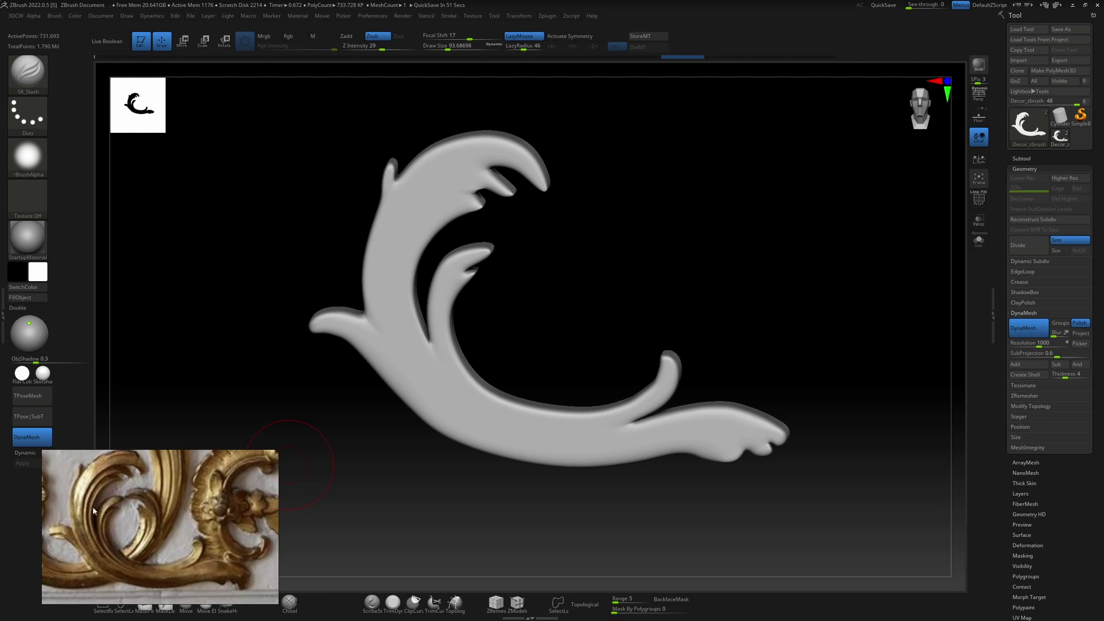
# Step: Enable LazyMouse for the lasso masking brush and set the draw size to about 54
pyautogui.press('ctrl')
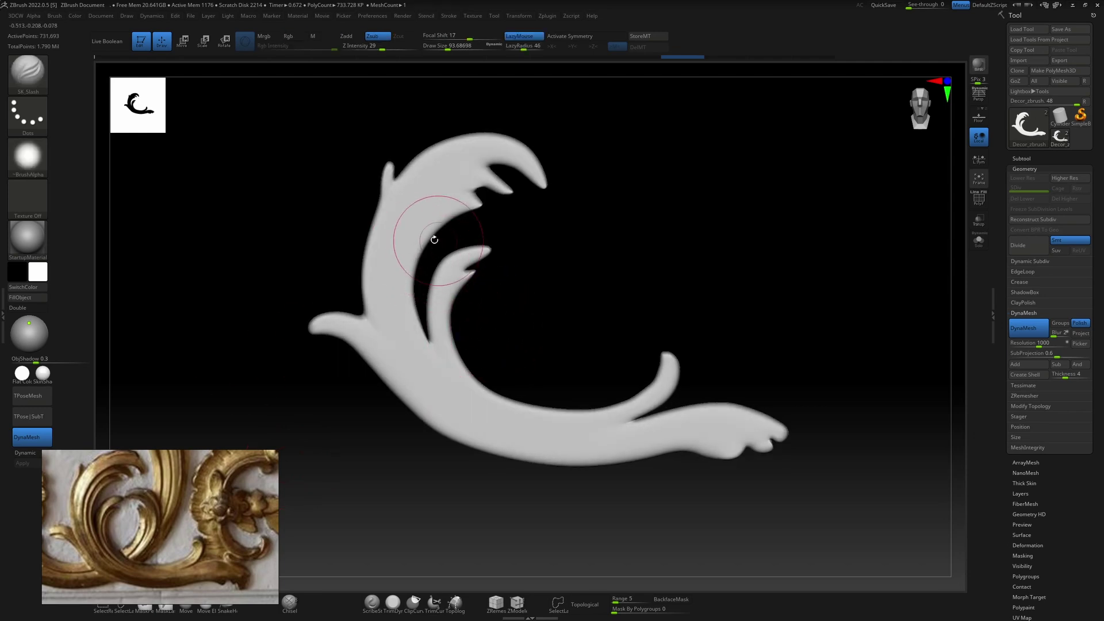
pyautogui.click(519, 36)
pyautogui.press('ctrl')
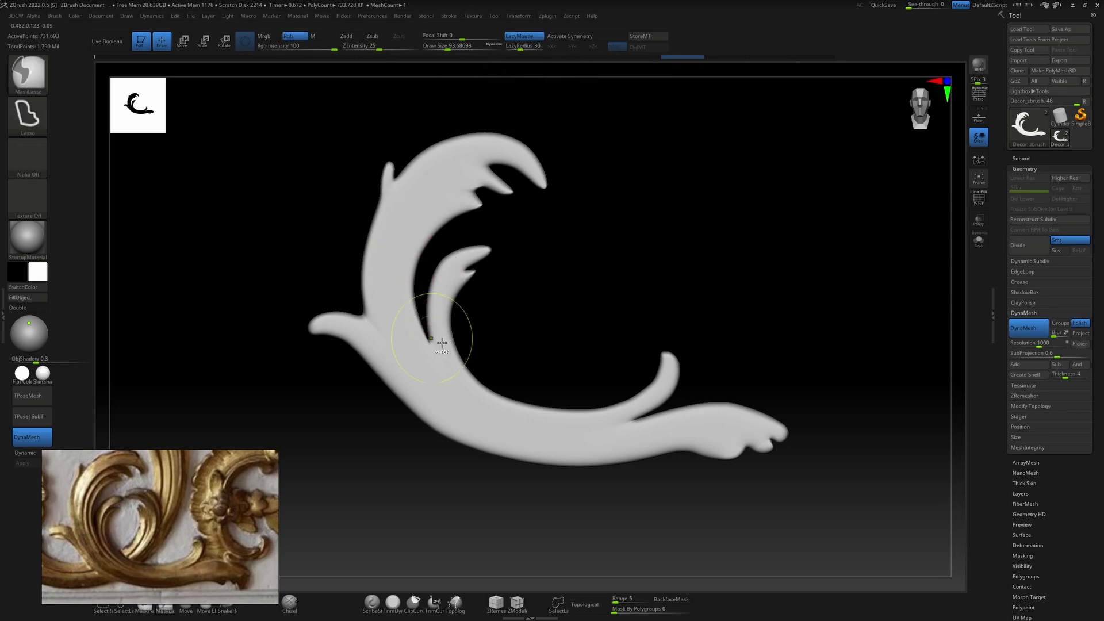
pyautogui.press('space')
pyautogui.moveTo(470, 268); pyautogui.dragTo(463, 268)
# Step: Lasso-mask the whole inner scroll branch, including both of its tips, along its seam with the main stem
pyautogui.press('ctrl')
pyautogui.keyDown('ctrl'); pyautogui.moveTo(420, 335); pyautogui.dragTo(421, 291); pyautogui.keyUp('ctrl')
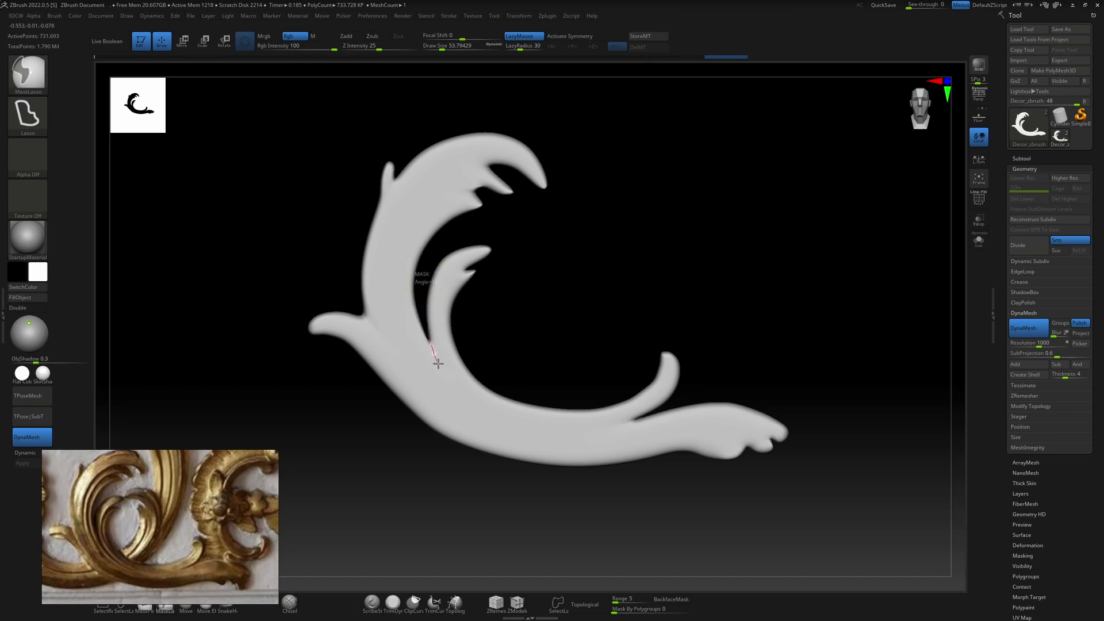
pyautogui.keyDown('ctrl'); pyautogui.moveTo(472, 399); pyautogui.dragTo(545, 428); pyautogui.keyUp('ctrl')
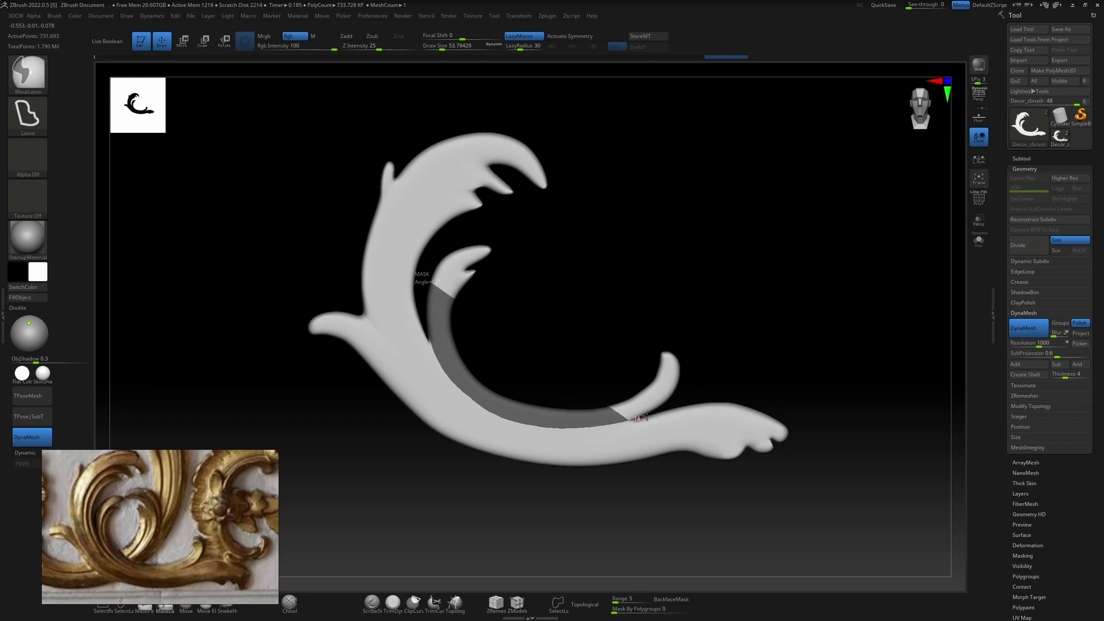
pyautogui.moveTo(661, 408)
pyautogui.keyDown('ctrl'); pyautogui.mouseDown()
pyautogui.moveTo(697, 375)
pyautogui.moveTo(707, 266)
pyautogui.moveTo(476, 229)
pyautogui.moveTo(438, 244)
pyautogui.mouseUp(); pyautogui.keyUp('ctrl')
pyautogui.moveTo(552, 309); pyautogui.dragTo(502, 320)
pyautogui.moveTo(542, 278)
pyautogui.mouseDown()
pyautogui.moveTo(544, 266)
pyautogui.moveTo(526, 287)
pyautogui.mouseUp()
pyautogui.press('ctrl')
pyautogui.moveTo(528, 281); pyautogui.dragTo(526, 283)
pyautogui.press('ctrl')
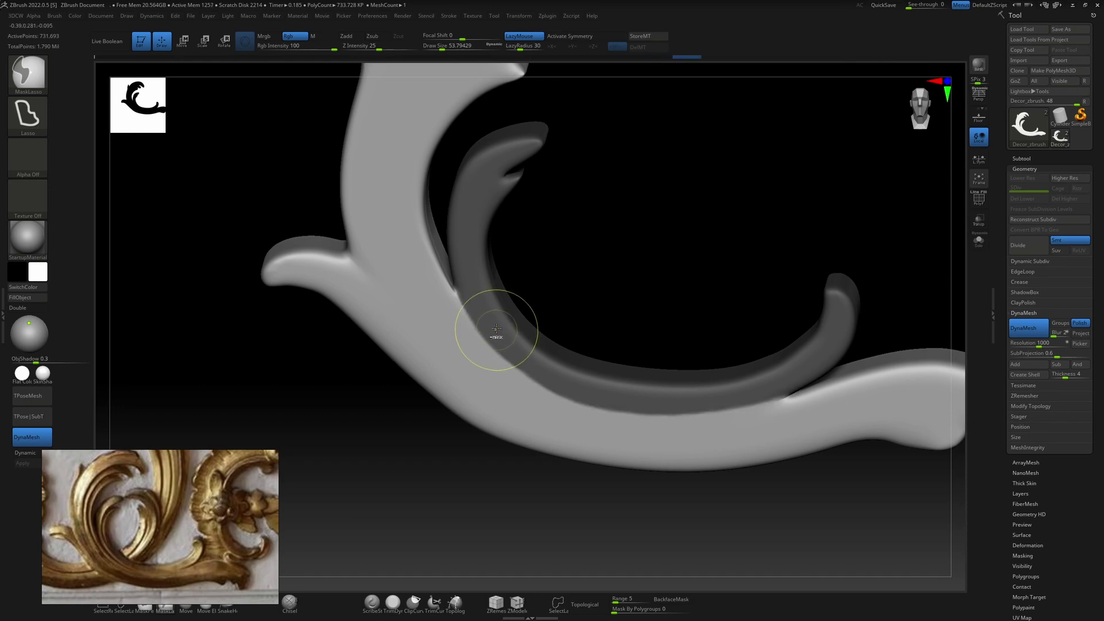
pyautogui.moveTo(544, 291); pyautogui.dragTo(531, 277)
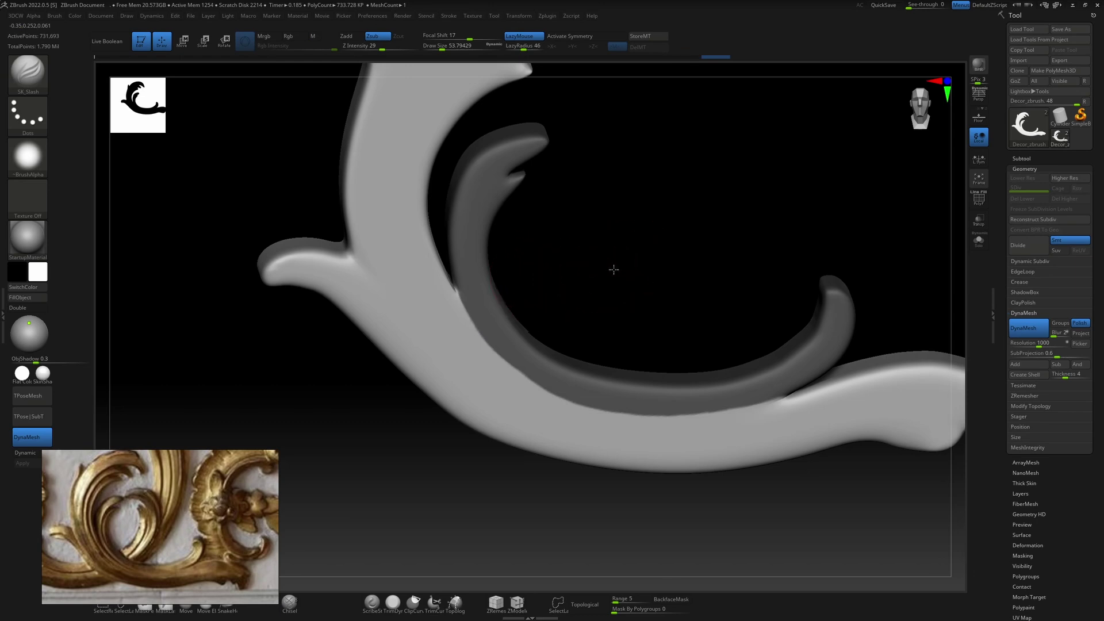
# Step: Invert the mask so that only the inner scroll branch can be edited
pyautogui.keyDown('ctrl'); pyautogui.click(607, 258); pyautogui.keyUp('ctrl')
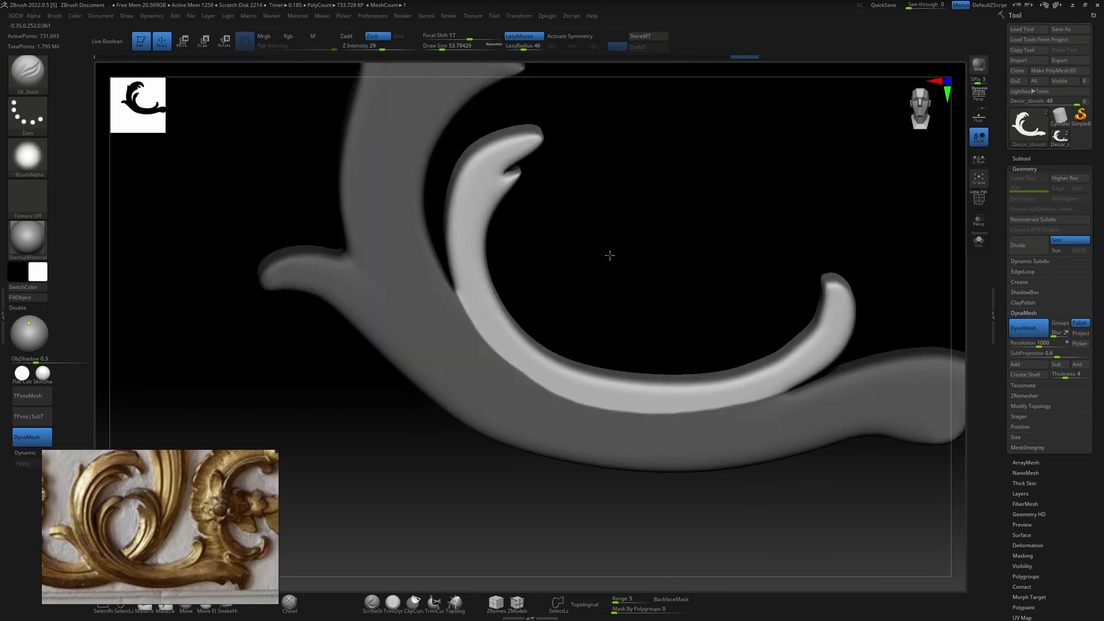
pyautogui.moveTo(609, 255); pyautogui.dragTo(613, 353)
pyautogui.press('F1')
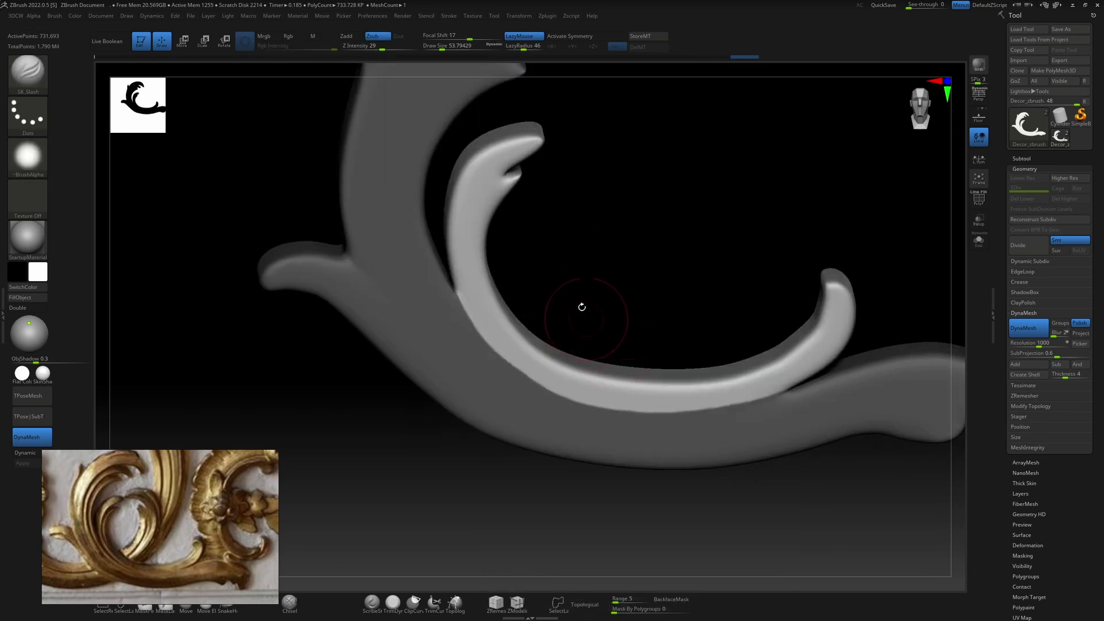
pyautogui.press('space')
pyautogui.moveTo(536, 212)
pyautogui.mouseDown()
pyautogui.moveTo(569, 256)
pyautogui.moveTo(538, 282)
pyautogui.mouseUp()
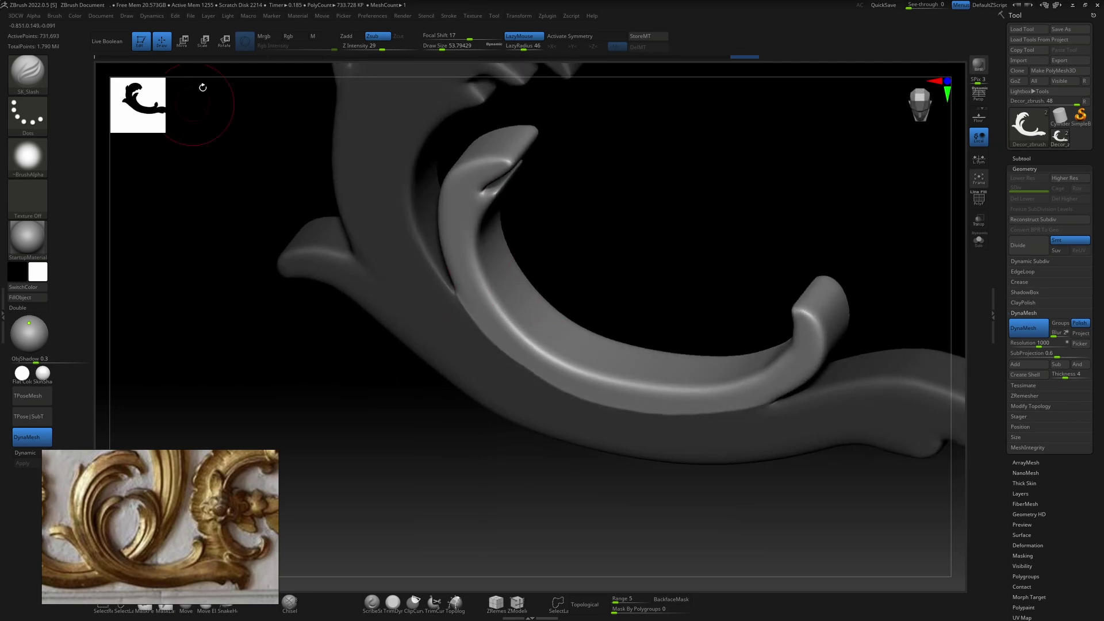
pyautogui.click(181, 45)
pyautogui.moveTo(712, 177); pyautogui.dragTo(717, 201)
pyautogui.moveTo(611, 251); pyautogui.dragTo(620, 235)
pyautogui.hotkey('ctrl', 'z')
pyautogui.moveTo(718, 190)
pyautogui.mouseDown()
pyautogui.moveTo(736, 183)
pyautogui.moveTo(737, 161)
pyautogui.moveTo(707, 230)
pyautogui.moveTo(703, 221)
pyautogui.mouseUp()
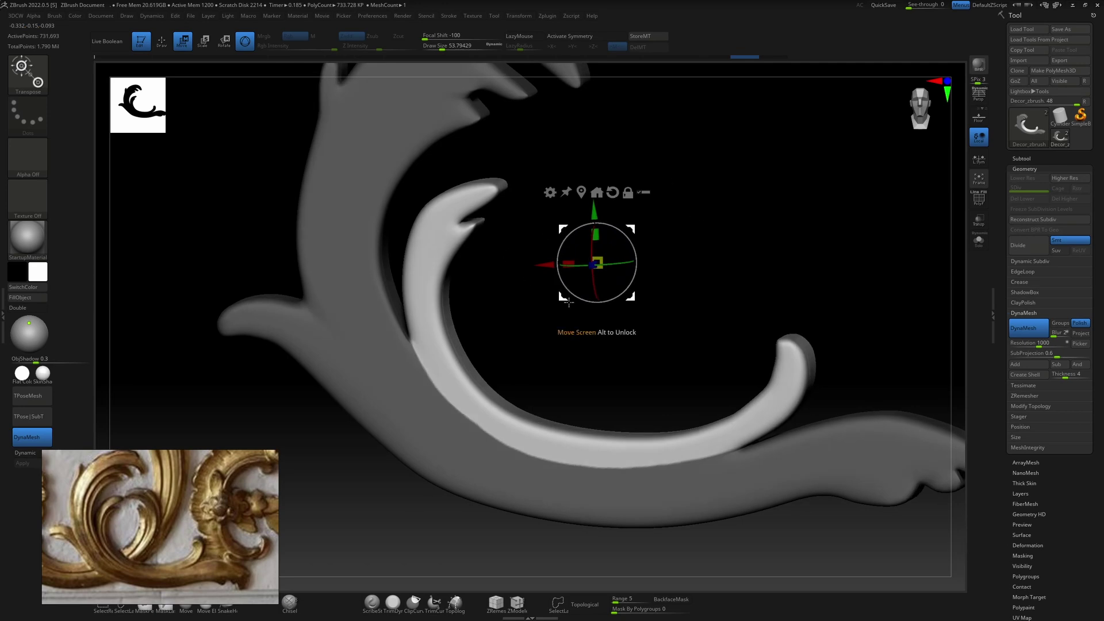
# Step: Switch to the Move brush and set its draw size to about 124
pyautogui.press('b')
pyautogui.click(545, 307)
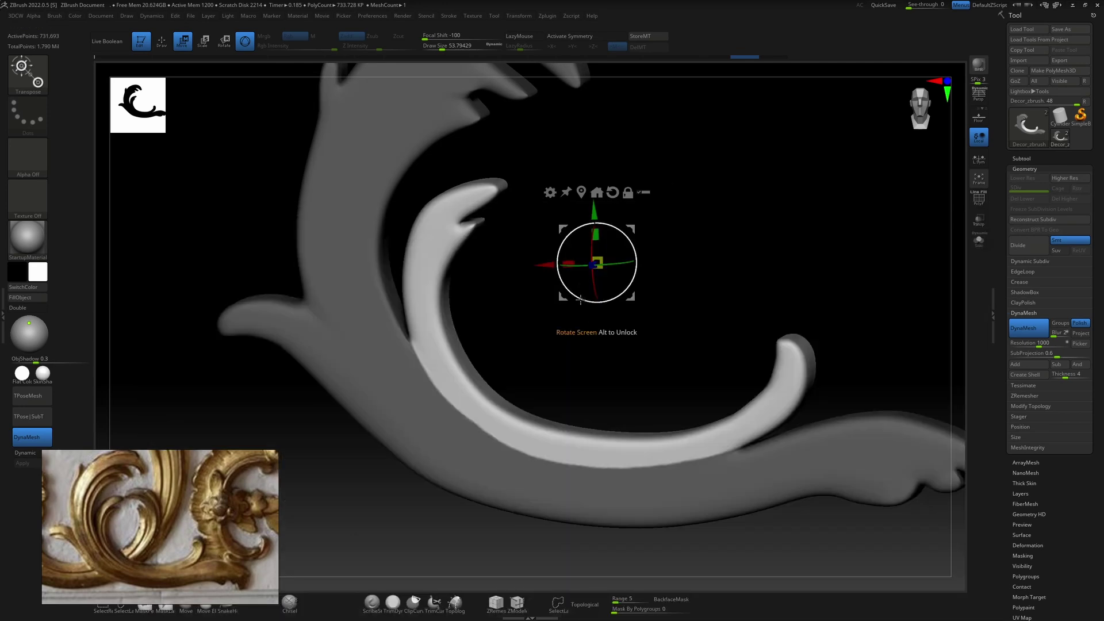
pyautogui.press('b')
pyautogui.press('m')
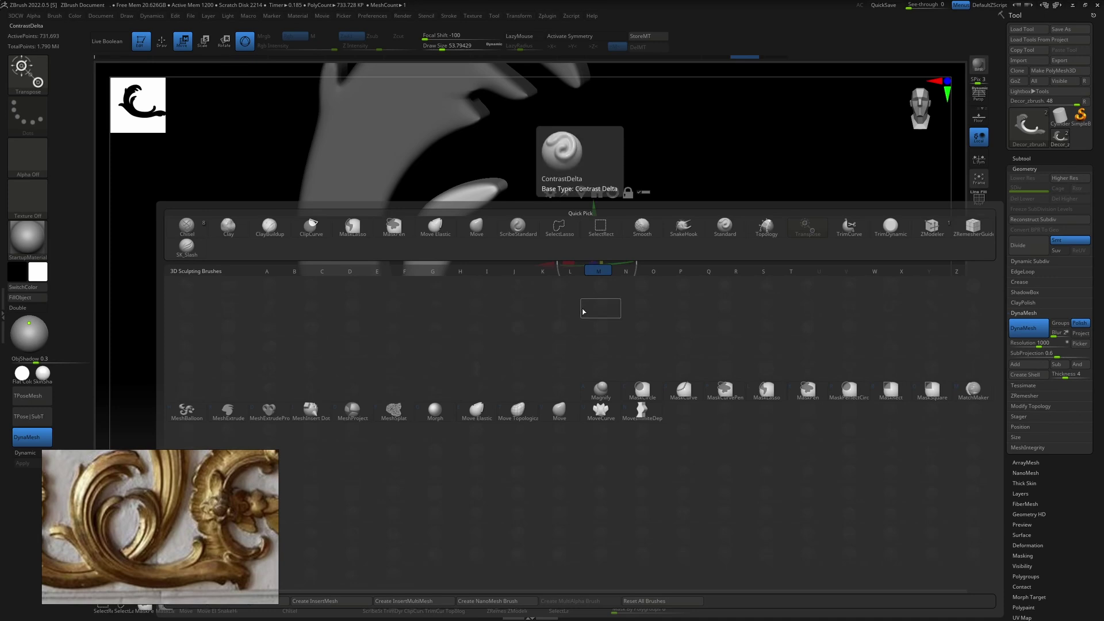
pyautogui.click(566, 414)
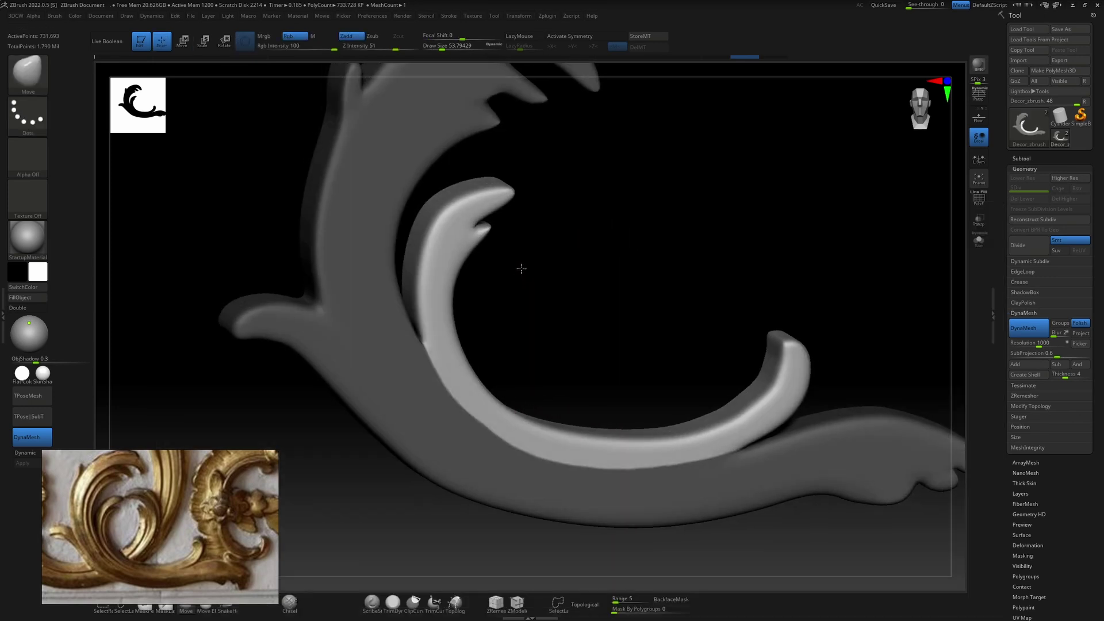
pyautogui.rightClick(525, 311)
pyautogui.moveTo(521, 332); pyautogui.dragTo(531, 332)
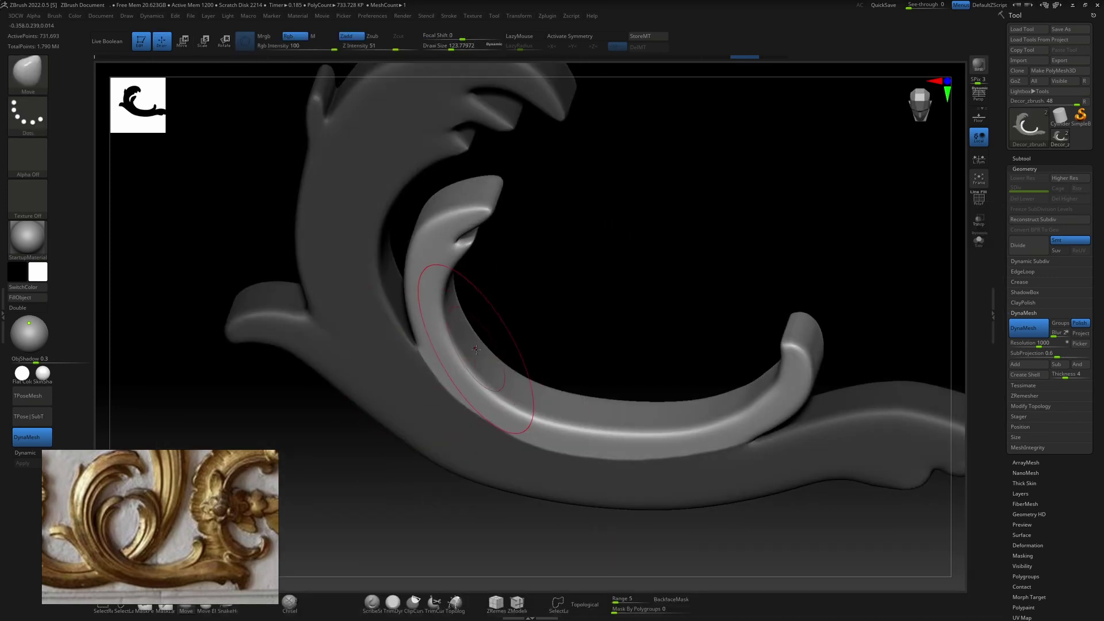
# Step: Offset the unmasked inner scroll branch in depth with the Move brush to form a step along the main stem
pyautogui.moveTo(447, 373); pyautogui.dragTo(473, 398, button='right')
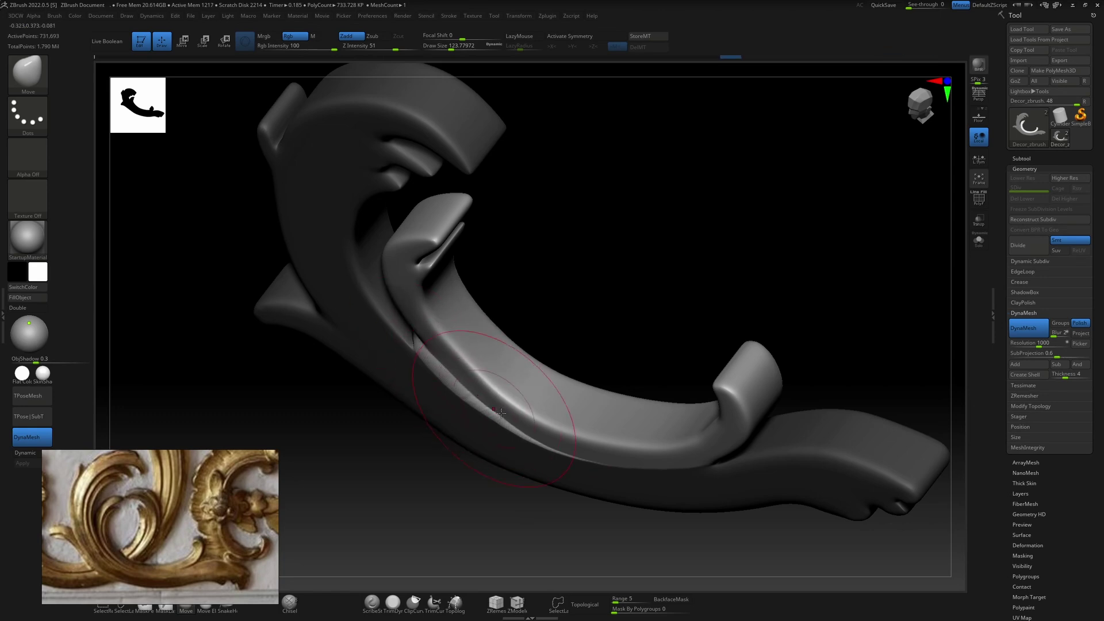
pyautogui.moveTo(550, 422)
pyautogui.mouseDown(button='right')
pyautogui.moveTo(631, 320)
pyautogui.moveTo(613, 252)
pyautogui.moveTo(663, 282)
pyautogui.moveTo(695, 214)
pyautogui.mouseUp(button='right')
pyautogui.keyDown('alt'); pyautogui.moveTo(525, 260); pyautogui.dragTo(495, 223, button='right'); pyautogui.keyUp('alt')
pyautogui.keyDown('alt'); pyautogui.moveTo(611, 316); pyautogui.dragTo(644, 362, button='right'); pyautogui.keyUp('alt')
# Step: Clear the mask, then smooth and adjust the junction where the inner branch splits from the main stem
pyautogui.moveTo(437, 374)
pyautogui.keyDown('alt'); pyautogui.mouseDown(button='right')
pyautogui.moveTo(402, 328)
pyautogui.moveTo(619, 333)
pyautogui.moveTo(650, 350)
pyautogui.moveTo(669, 342)
pyautogui.mouseUp(button='right'); pyautogui.keyUp('alt')
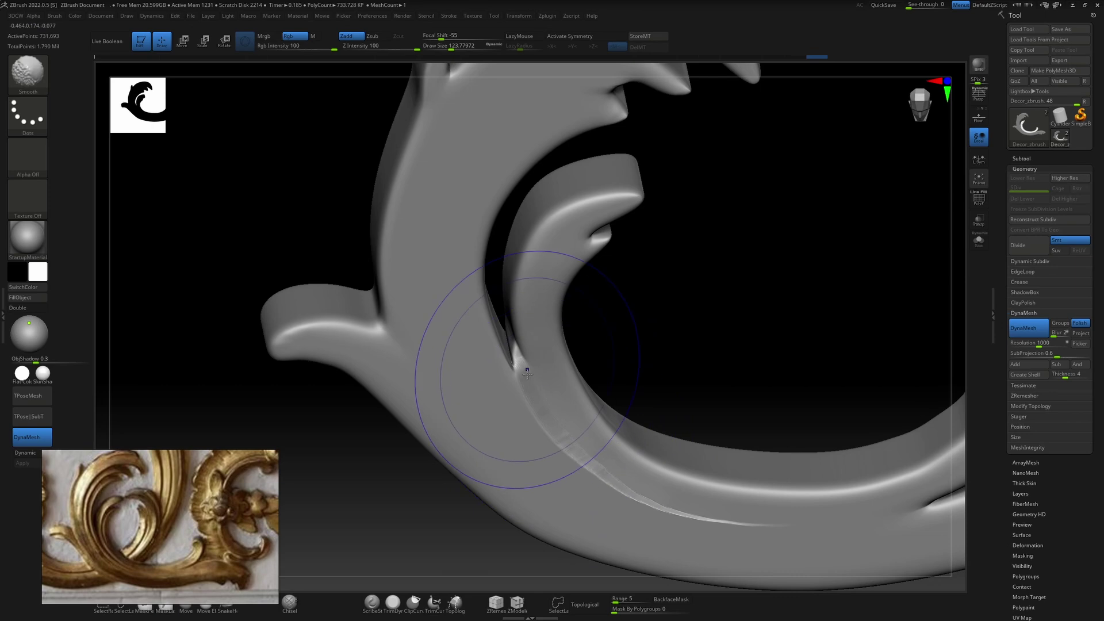
pyautogui.moveTo(529, 246)
pyautogui.mouseDown(button='right')
pyautogui.moveTo(650, 329)
pyautogui.moveTo(623, 293)
pyautogui.moveTo(640, 300)
pyautogui.moveTo(486, 328)
pyautogui.mouseUp(button='right')
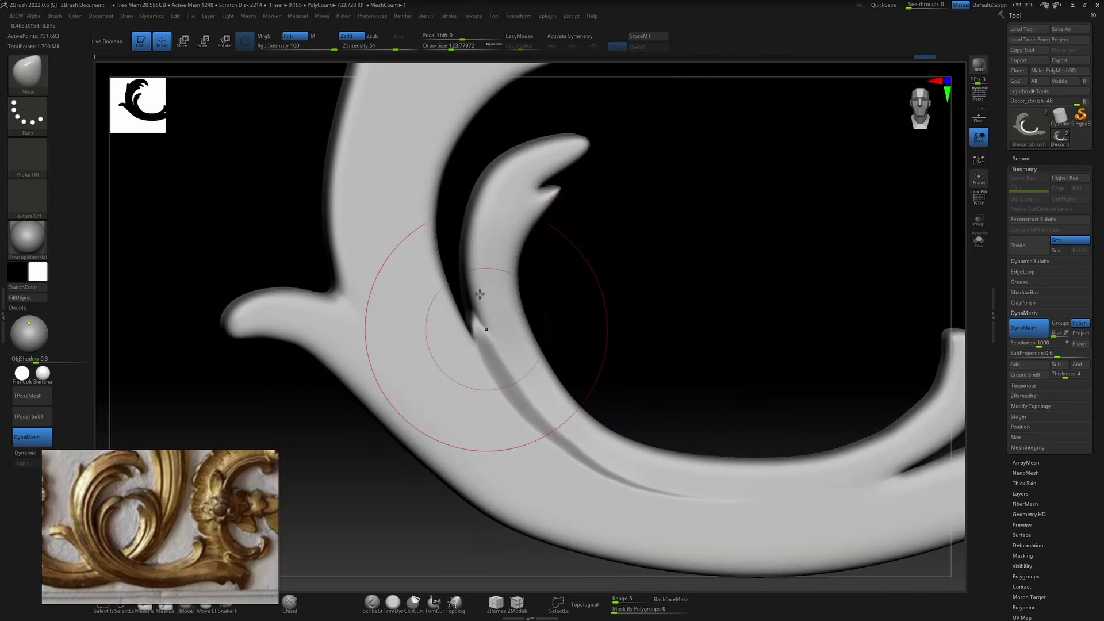
pyautogui.moveTo(630, 301); pyautogui.dragTo(603, 264, button='right')
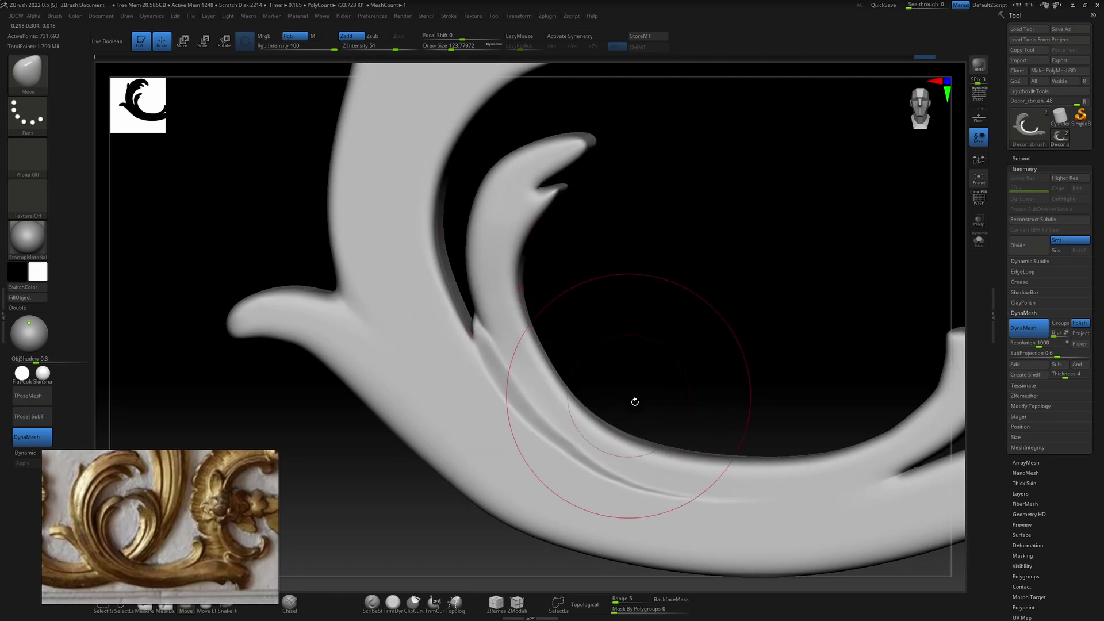
pyautogui.press('b')
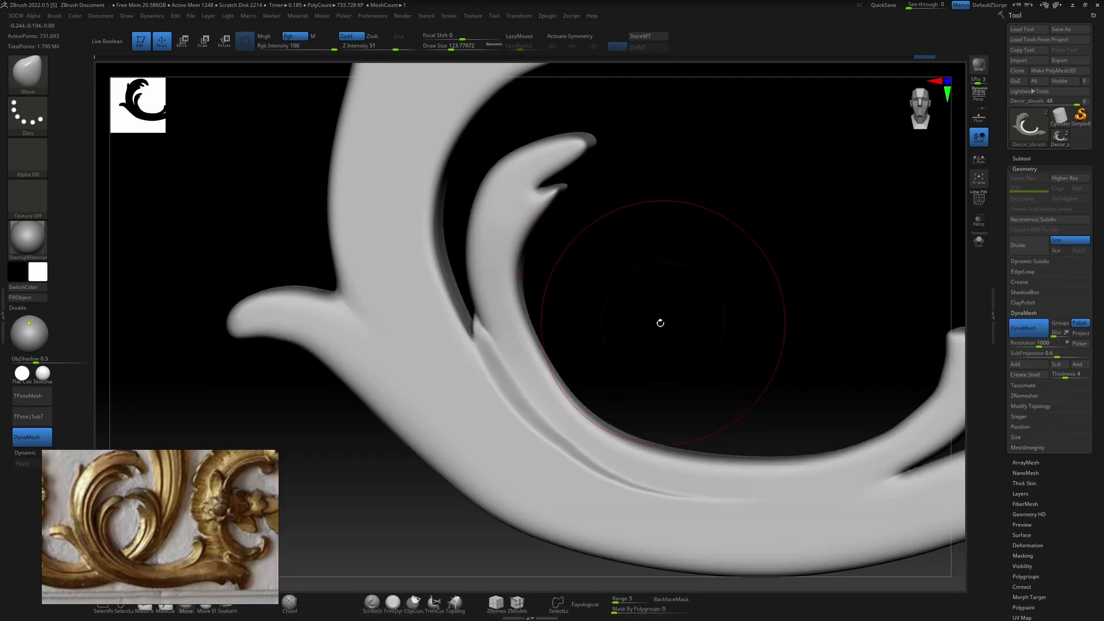
# Step: Isolate the small outer curl on the main stem with a mask and offset it in depth with the Move brush
pyautogui.keyDown('ctrl'); pyautogui.moveTo(661, 322); pyautogui.dragTo(598, 291, button='right'); pyautogui.keyUp('ctrl')
pyautogui.keyDown('ctrl'); pyautogui.moveTo(422, 345); pyautogui.dragTo(422, 433, button='right'); pyautogui.keyUp('ctrl')
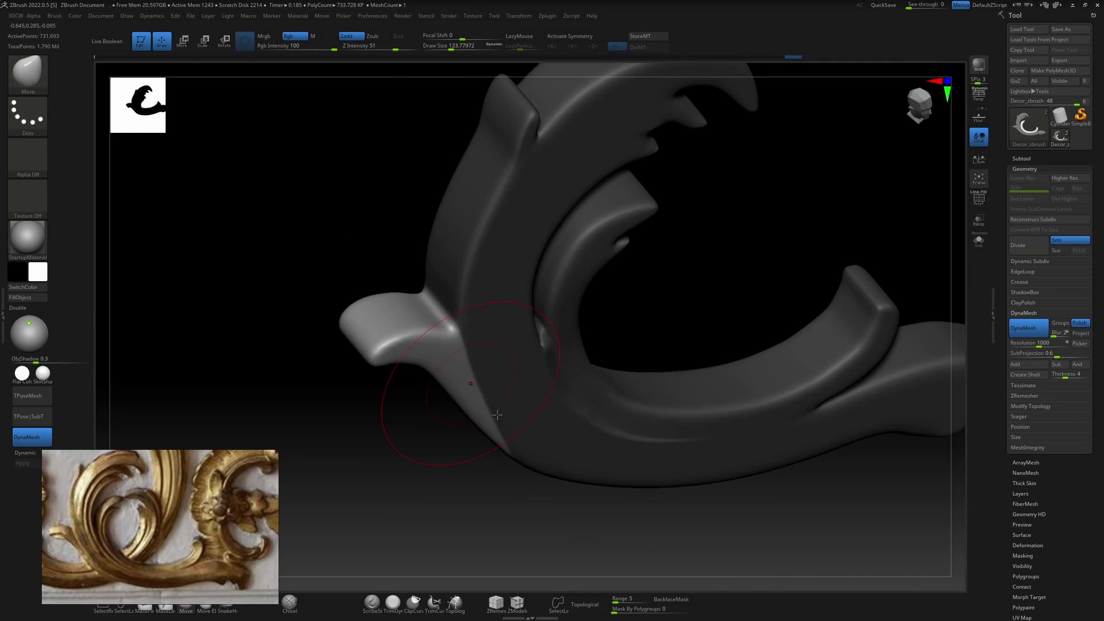
pyautogui.keyDown('shift'); pyautogui.moveTo(471, 392); pyautogui.dragTo(465, 437, button='right'); pyautogui.keyUp('shift')
# Step: Lasso-mask the lower edge strip of the main stem up to its end lobe and invert the mask
pyautogui.keyDown('alt'); pyautogui.moveTo(598, 391); pyautogui.dragTo(445, 338, button='right'); pyautogui.keyUp('alt')
pyautogui.keyDown('ctrl'); pyautogui.moveTo(278, 313); pyautogui.dragTo(266, 382); pyautogui.keyUp('ctrl')
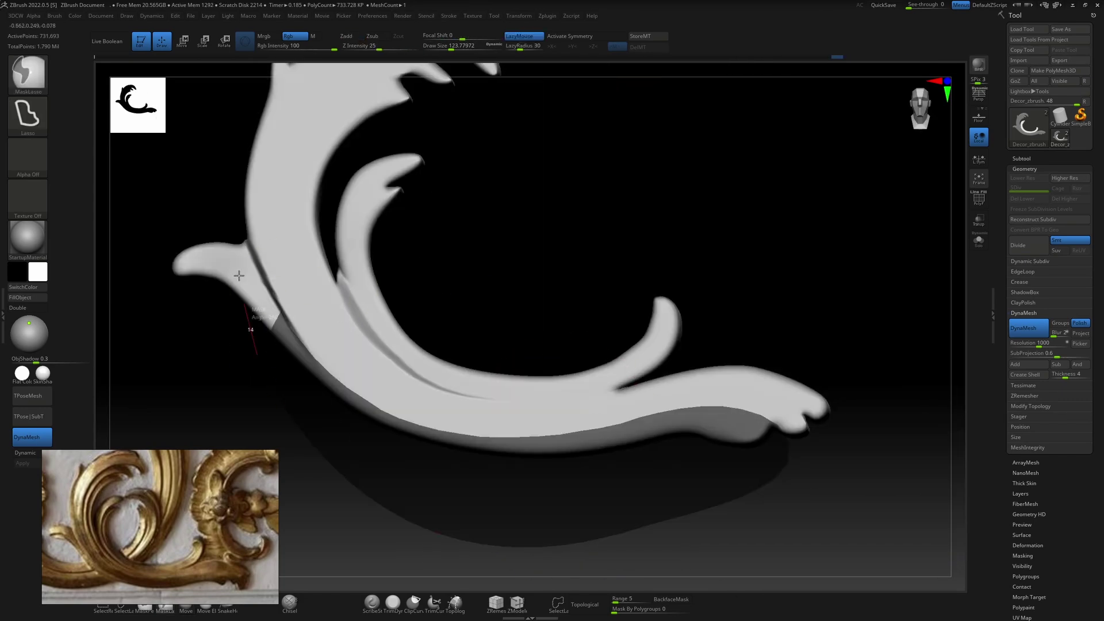
pyautogui.keyDown('ctrl'); pyautogui.click(266, 382); pyautogui.keyUp('ctrl')
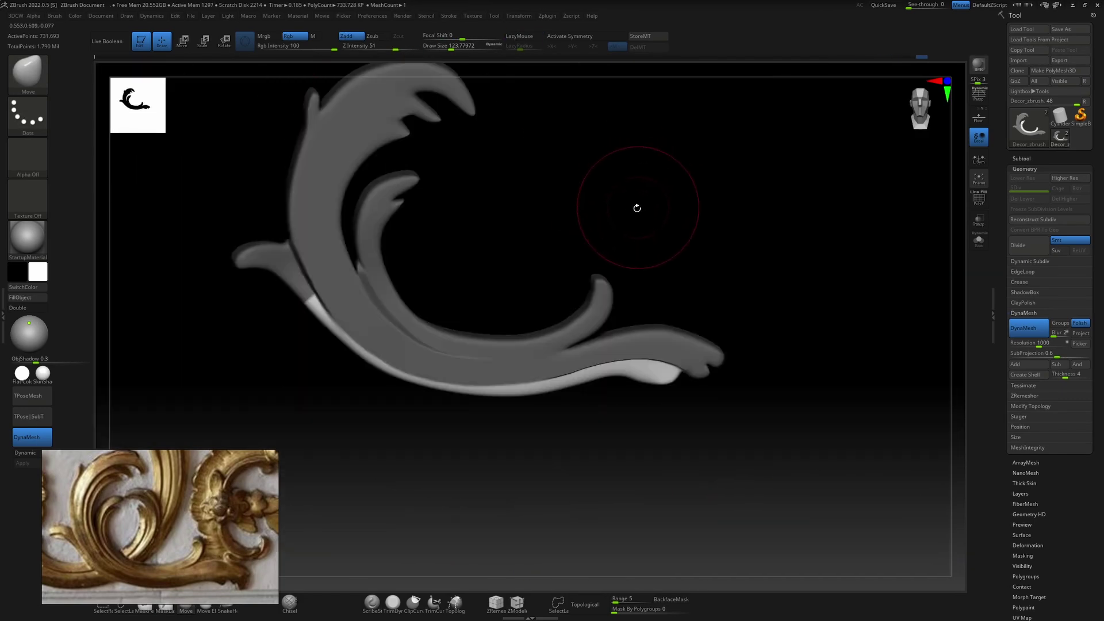
# Step: Offset the unmasked lower edge strip of the stem in depth with the Move brush to separate it as a layer
pyautogui.keyDown('ctrl'); pyautogui.moveTo(637, 208); pyautogui.dragTo(673, 369, button='right'); pyautogui.keyUp('ctrl')
pyautogui.moveTo(662, 377); pyautogui.dragTo(573, 452)
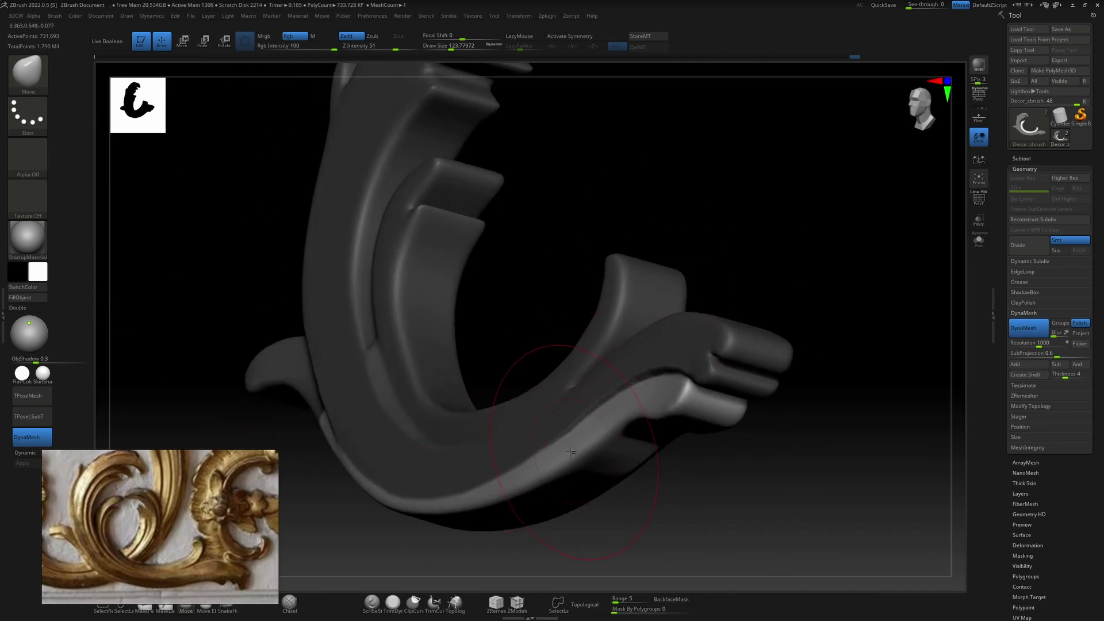
pyautogui.moveTo(666, 387); pyautogui.dragTo(669, 390)
pyautogui.moveTo(707, 292)
pyautogui.mouseDown(button='right')
pyautogui.moveTo(747, 312)
pyautogui.moveTo(751, 298)
pyautogui.mouseUp(button='right')
pyautogui.press('f')
# Step: Isolate the inner edge of the upper main scroll with a lasso mask and shape it into a recessed layer
pyautogui.press('shift')
pyautogui.keyDown('ctrl'); pyautogui.moveTo(664, 342); pyautogui.dragTo(664, 391, button='right'); pyautogui.keyUp('ctrl')
pyautogui.keyDown('shift'); pyautogui.moveTo(664, 391); pyautogui.dragTo(517, 390, button='right'); pyautogui.keyUp('shift')
pyautogui.moveTo(445, 387)
pyautogui.keyDown('ctrl'); pyautogui.mouseDown()
pyautogui.moveTo(561, 359)
pyautogui.moveTo(526, 270)
pyautogui.mouseUp(); pyautogui.keyUp('ctrl')
pyautogui.keyDown('alt'); pyautogui.moveTo(584, 203); pyautogui.dragTo(593, 219, button='right'); pyautogui.keyUp('alt')
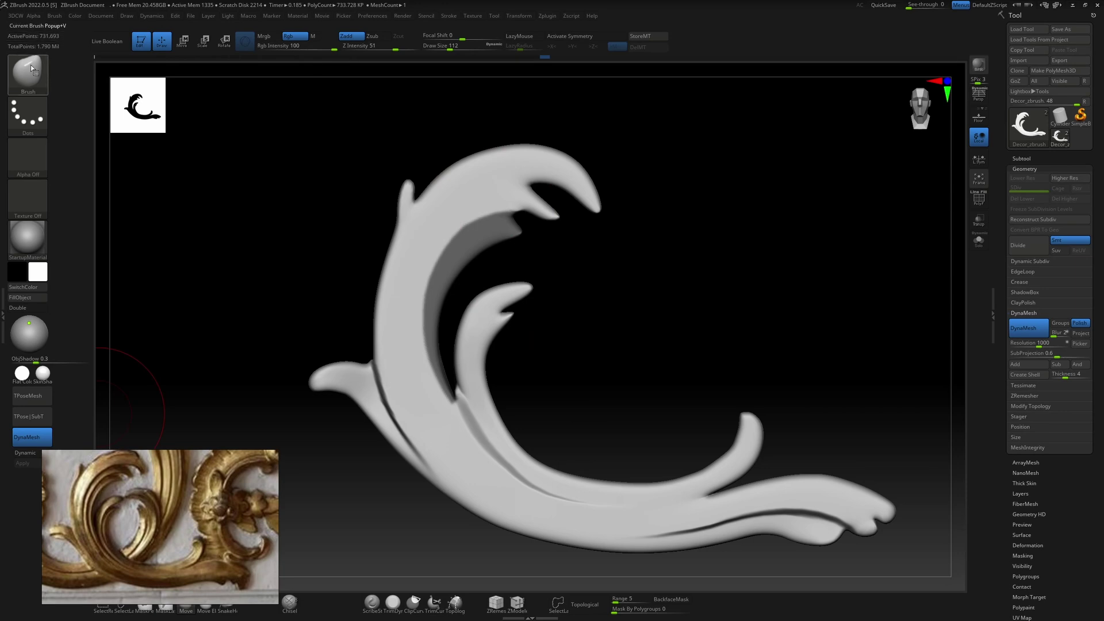
# Step: Replace the Move brush with the JACut_A sculpting brush
pyautogui.click(38, 82)
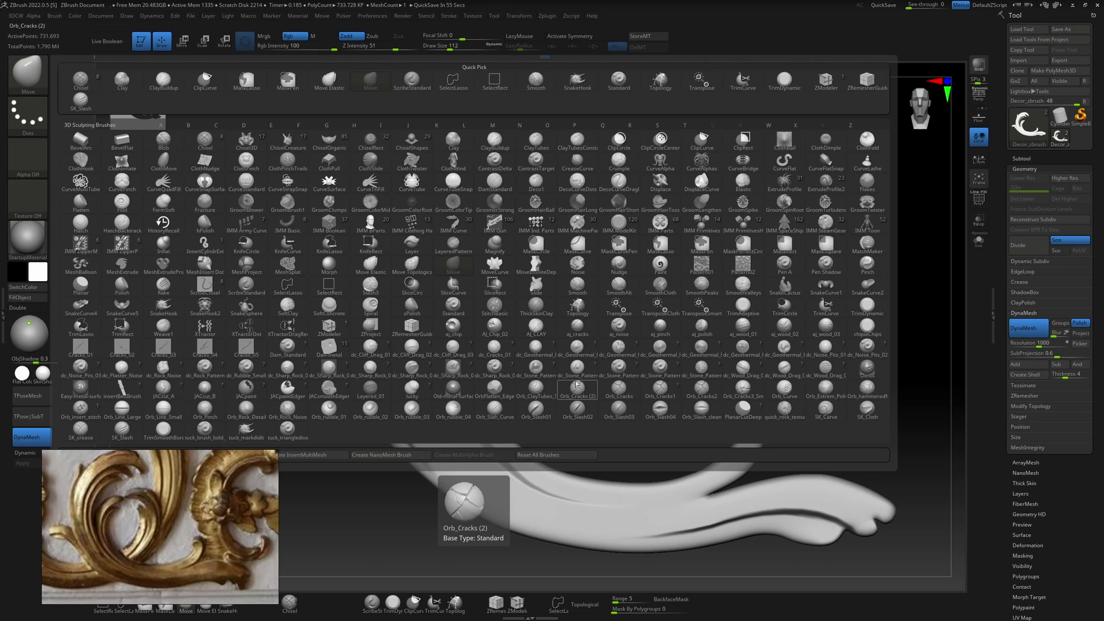
pyautogui.click(579, 385)
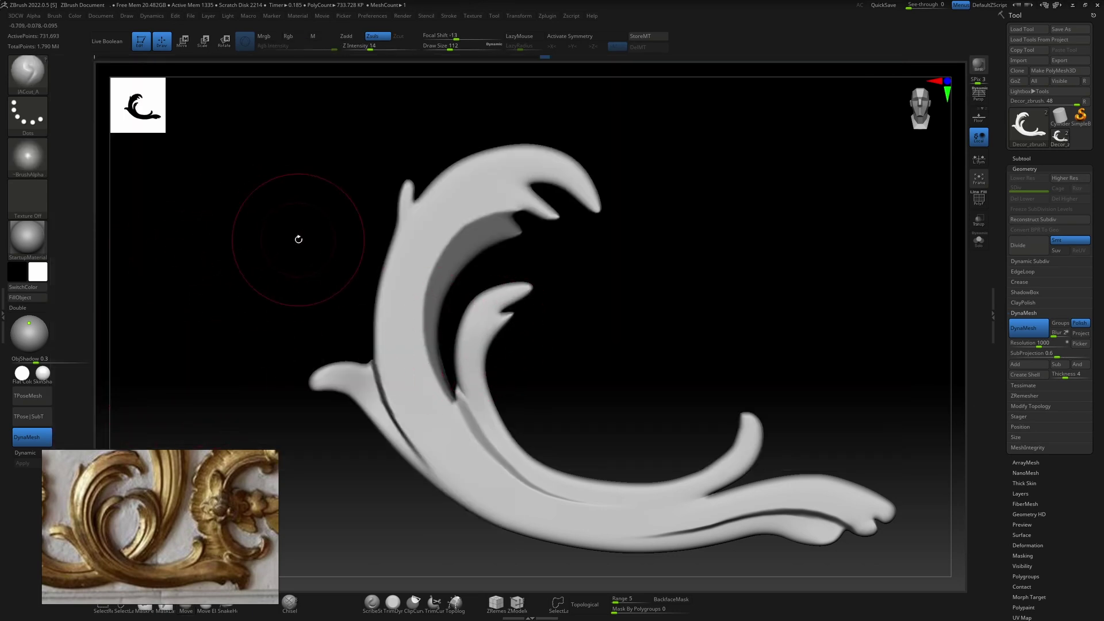
# Step: Try cutting into the tip of the upper scroll with the JACut_A brush, and undo the stroke
pyautogui.click(33, 73)
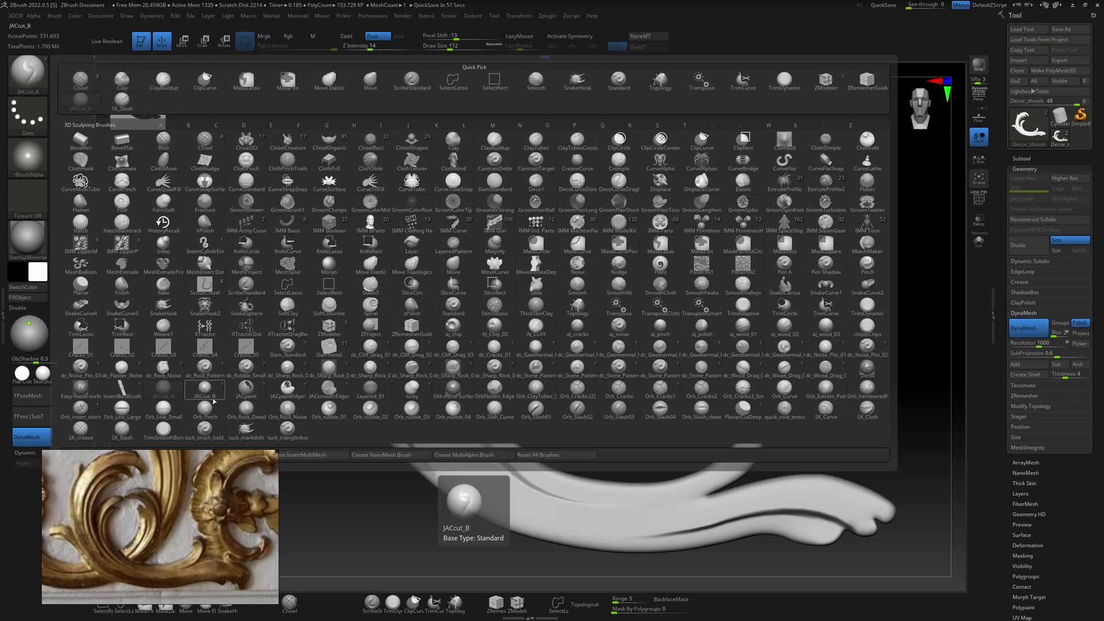
pyautogui.click(166, 390)
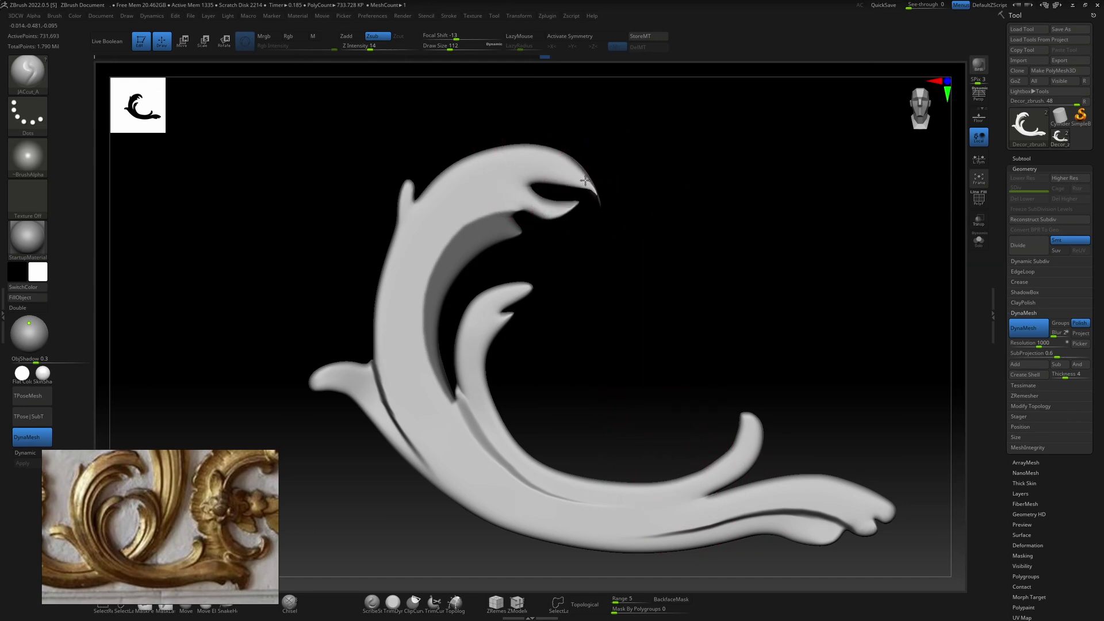
pyautogui.press('space')
pyautogui.moveTo(604, 194); pyautogui.dragTo(583, 195)
pyautogui.hotkey('ctrl', 'z')
pyautogui.press('space')
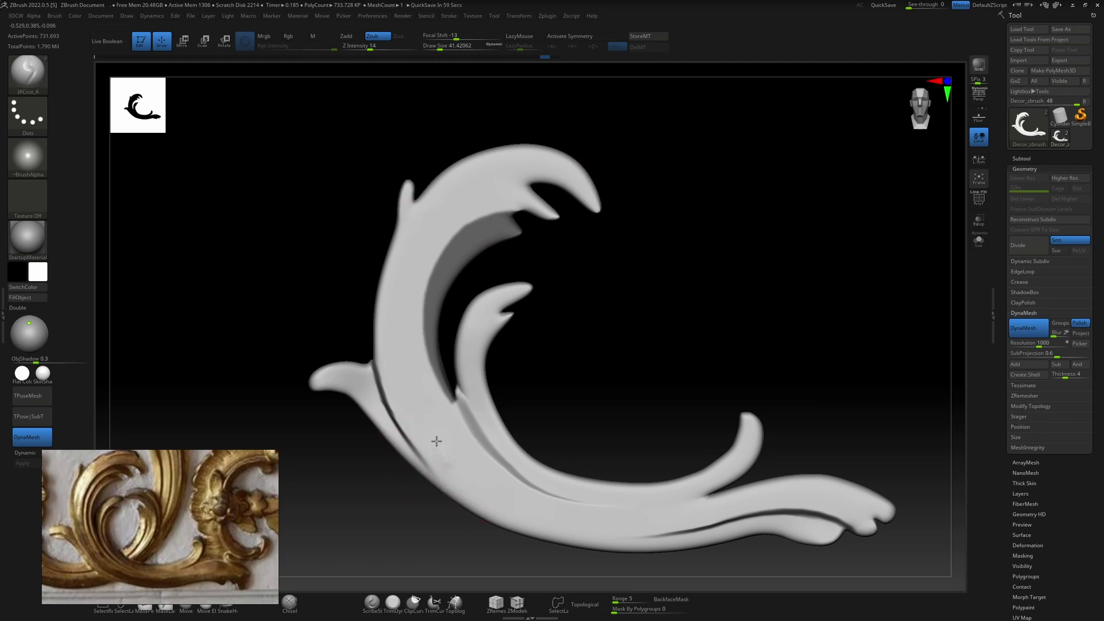
# Step: Try carving a groove up the main stem with the JACut_A brush at Z Intensity 32 and Draw Size about 77
pyautogui.press('space')
pyautogui.moveTo(466, 377)
pyautogui.mouseDown()
pyautogui.moveTo(485, 378)
pyautogui.moveTo(447, 355)
pyautogui.moveTo(453, 374)
pyautogui.moveTo(432, 342)
pyautogui.mouseUp()
pyautogui.press('space')
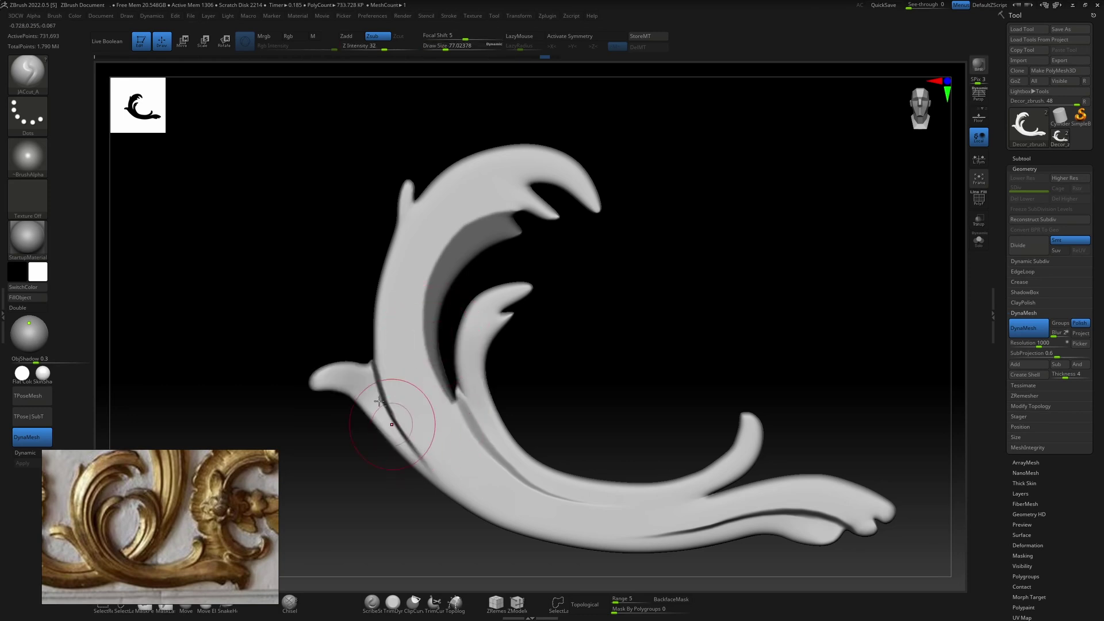
pyautogui.moveTo(480, 477); pyautogui.dragTo(434, 415)
pyautogui.hotkey('ctrl', 'z')
pyautogui.moveTo(450, 468)
pyautogui.mouseDown()
pyautogui.moveTo(428, 403)
pyautogui.moveTo(414, 194)
pyautogui.mouseUp()
# Step: Switch to the JACut_B brush, set Z Intensity to 39 and enable LazyMouse with a LazyRadius of 51
pyautogui.click(28, 72)
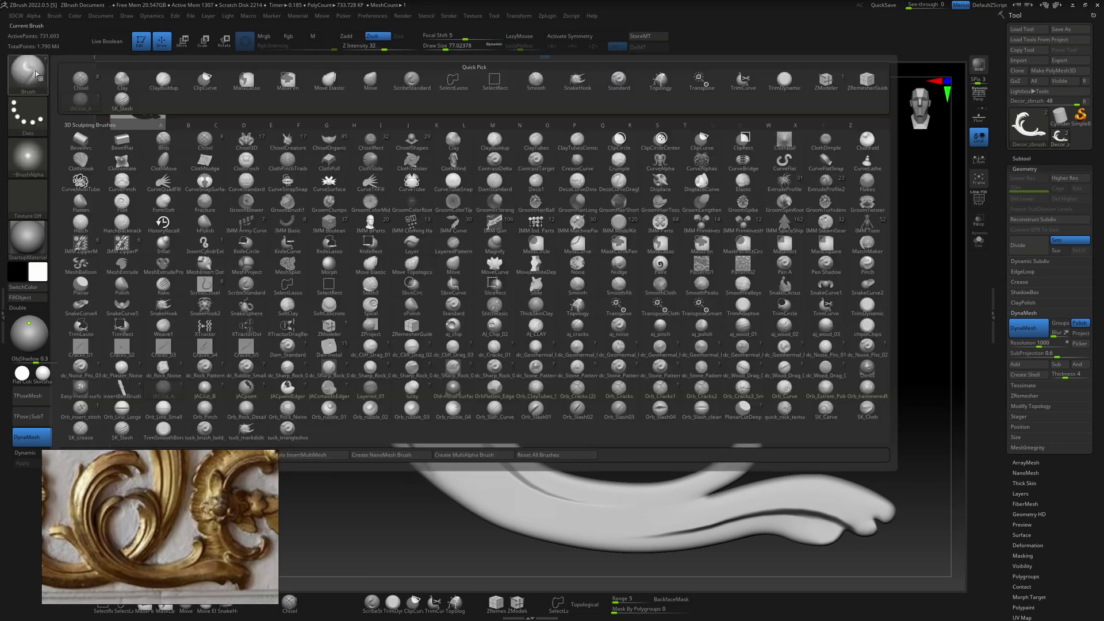
pyautogui.click(202, 391)
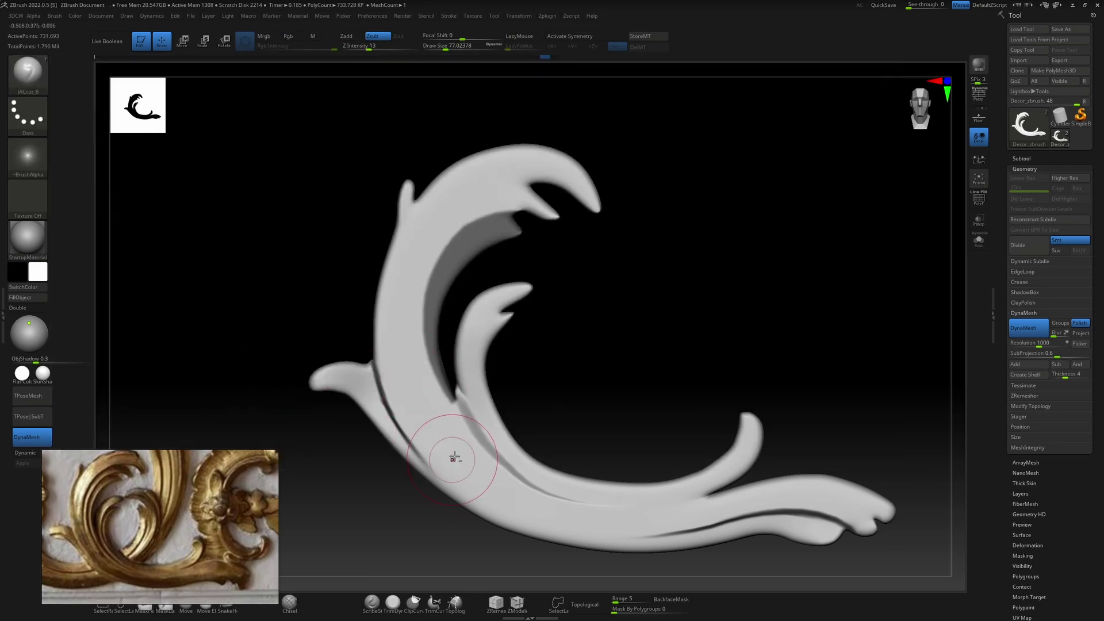
pyautogui.press('ctrl')
pyautogui.press('space')
pyautogui.moveTo(486, 363); pyautogui.dragTo(508, 365)
pyautogui.moveTo(466, 463); pyautogui.dragTo(400, 347)
pyautogui.hotkey('ctrl', 'z')
pyautogui.click(519, 36)
pyautogui.moveTo(514, 46); pyautogui.dragTo(526, 46)
# Step: Try carving long parallel grooves from the lower stem up to the tips of the upper scroll
pyautogui.moveTo(582, 507)
pyautogui.mouseDown()
pyautogui.moveTo(520, 489)
pyautogui.moveTo(445, 435)
pyautogui.moveTo(407, 365)
pyautogui.moveTo(401, 313)
pyautogui.moveTo(398, 262)
pyautogui.moveTo(468, 188)
pyautogui.moveTo(523, 193)
pyautogui.moveTo(564, 222)
pyautogui.mouseUp()
pyautogui.moveTo(583, 511)
pyautogui.mouseDown()
pyautogui.moveTo(493, 500)
pyautogui.moveTo(463, 482)
pyautogui.moveTo(420, 435)
pyautogui.moveTo(381, 332)
pyautogui.moveTo(392, 261)
pyautogui.moveTo(438, 191)
pyautogui.moveTo(516, 177)
pyautogui.moveTo(550, 200)
pyautogui.mouseUp()
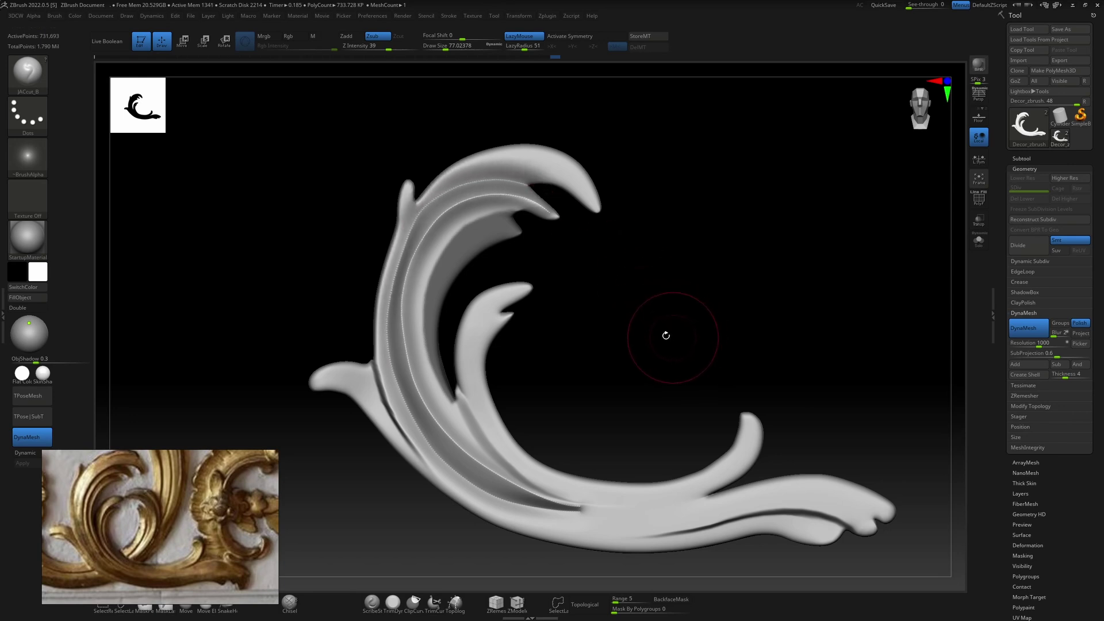
pyautogui.press('ctrl')
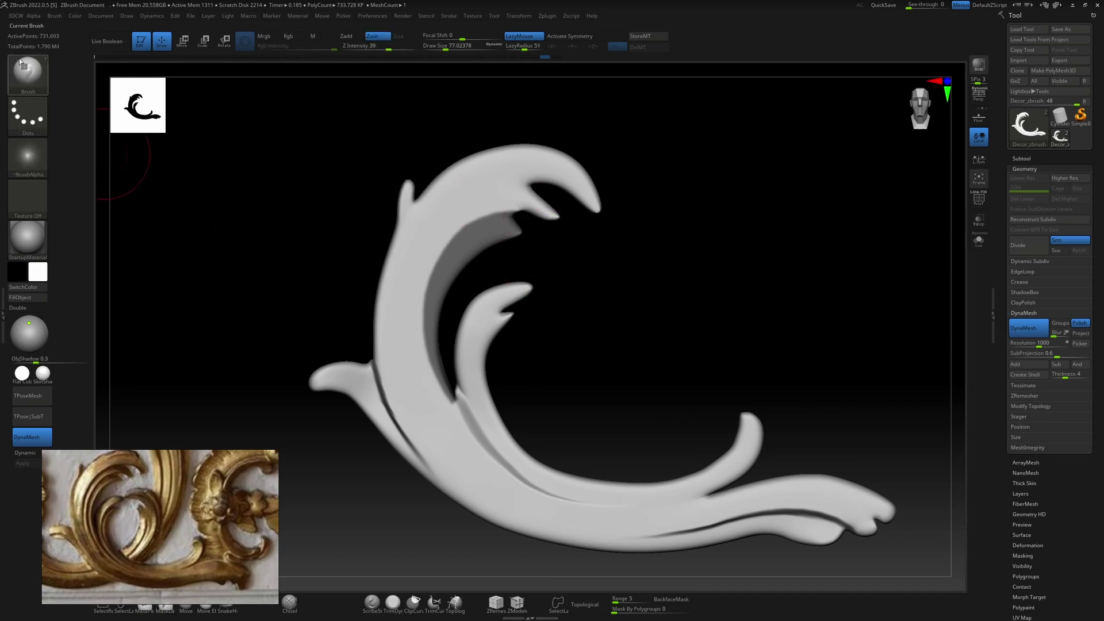
# Step: Try scribing a thin groove along the main stem with the ScribeStandard brush at a Draw Size of about 16
pyautogui.click(24, 72)
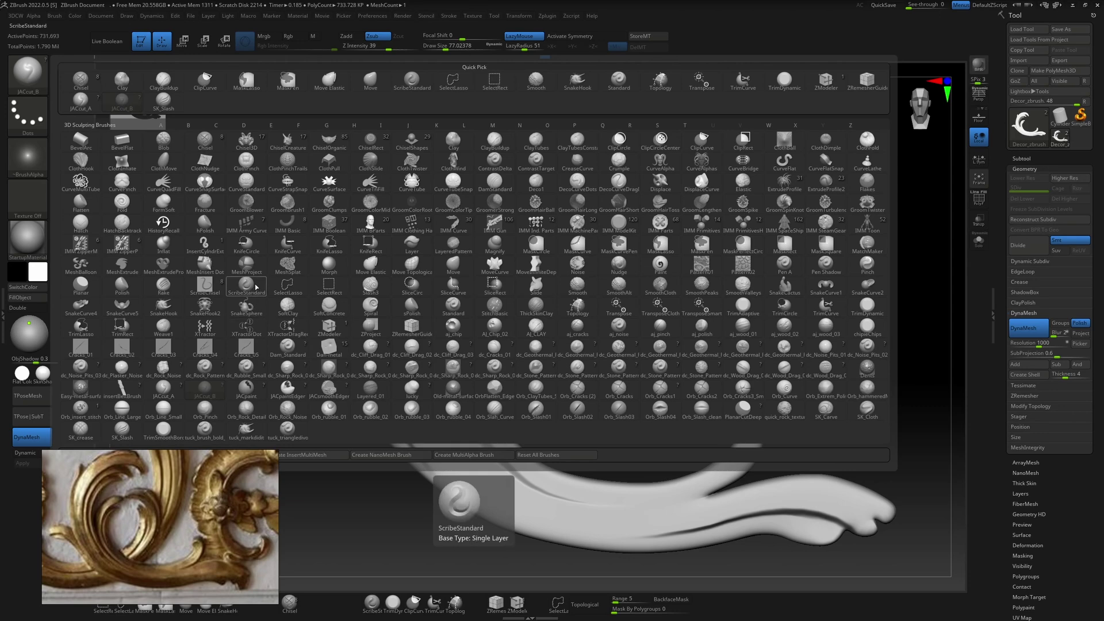
pyautogui.click(257, 286)
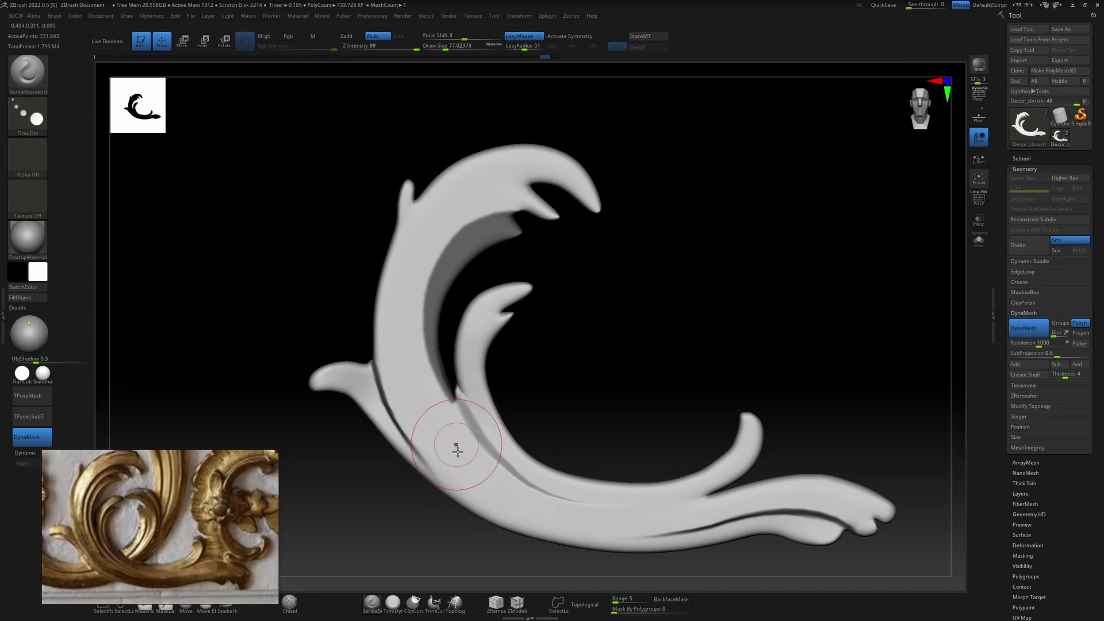
pyautogui.moveTo(479, 490)
pyautogui.mouseDown()
pyautogui.moveTo(391, 379)
pyautogui.moveTo(394, 253)
pyautogui.moveTo(414, 181)
pyautogui.mouseUp()
pyautogui.press('space')
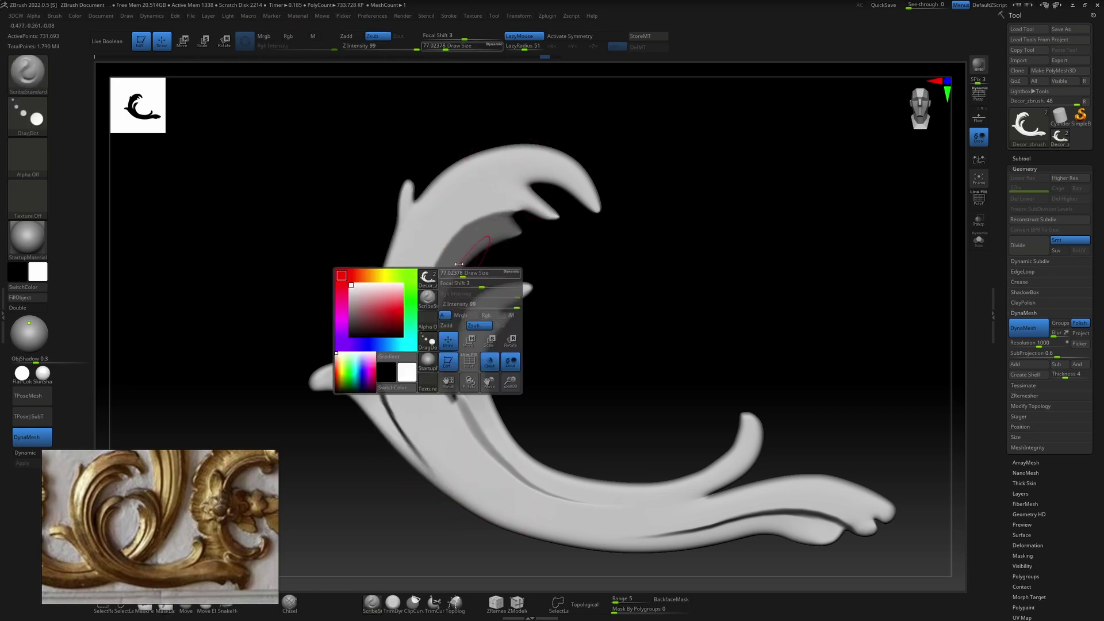
pyautogui.moveTo(462, 274); pyautogui.dragTo(449, 274)
pyautogui.moveTo(499, 497)
pyautogui.mouseDown()
pyautogui.moveTo(439, 438)
pyautogui.moveTo(425, 209)
pyautogui.moveTo(428, 224)
pyautogui.mouseUp()
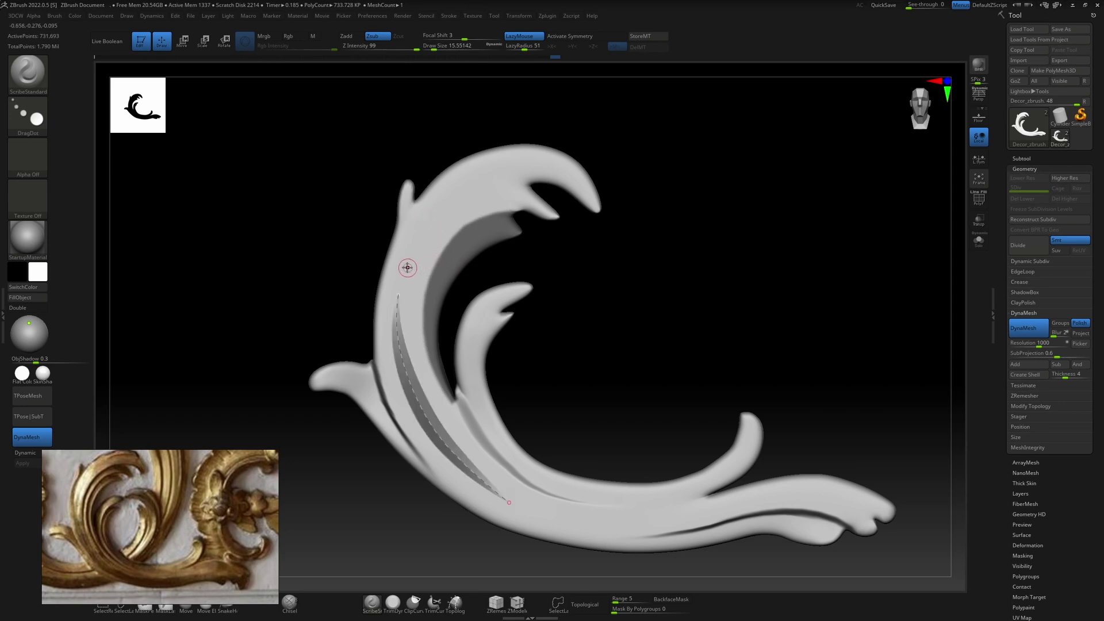
# Step: Try redrawing the scribed lines down the main stem and undo the scribed strokes
pyautogui.moveTo(380, 300); pyautogui.dragTo(382, 300)
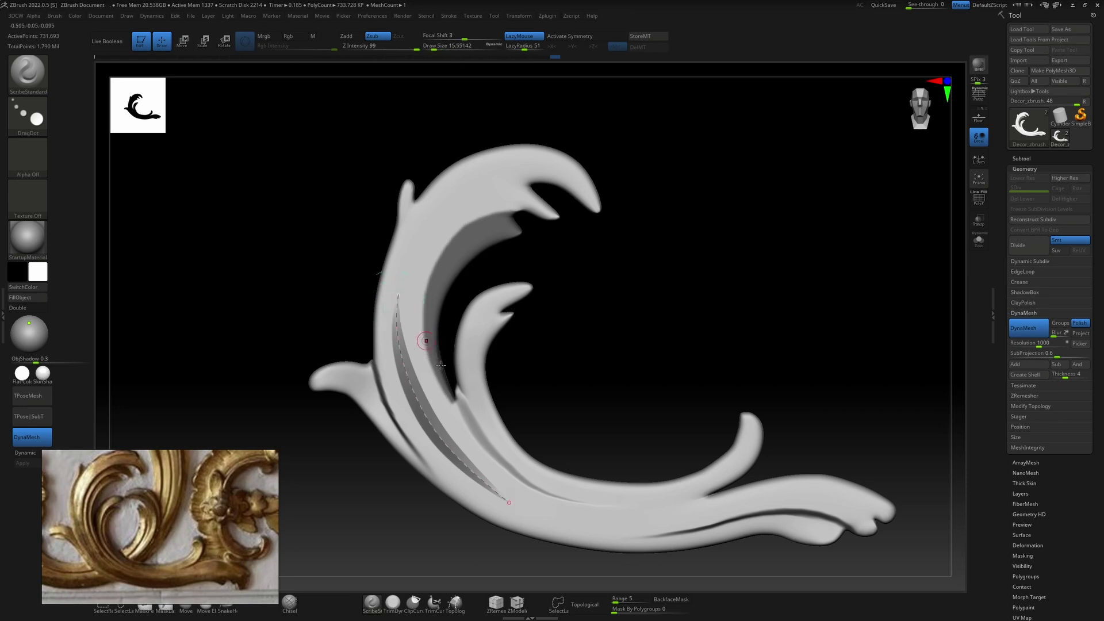
pyautogui.click(409, 287)
pyautogui.moveTo(399, 304)
pyautogui.mouseDown()
pyautogui.moveTo(408, 351)
pyautogui.moveTo(479, 469)
pyautogui.mouseUp()
pyautogui.hotkey('ctrl', 'z')
pyautogui.moveTo(401, 302); pyautogui.dragTo(401, 330)
pyautogui.moveTo(443, 425); pyautogui.dragTo(495, 502)
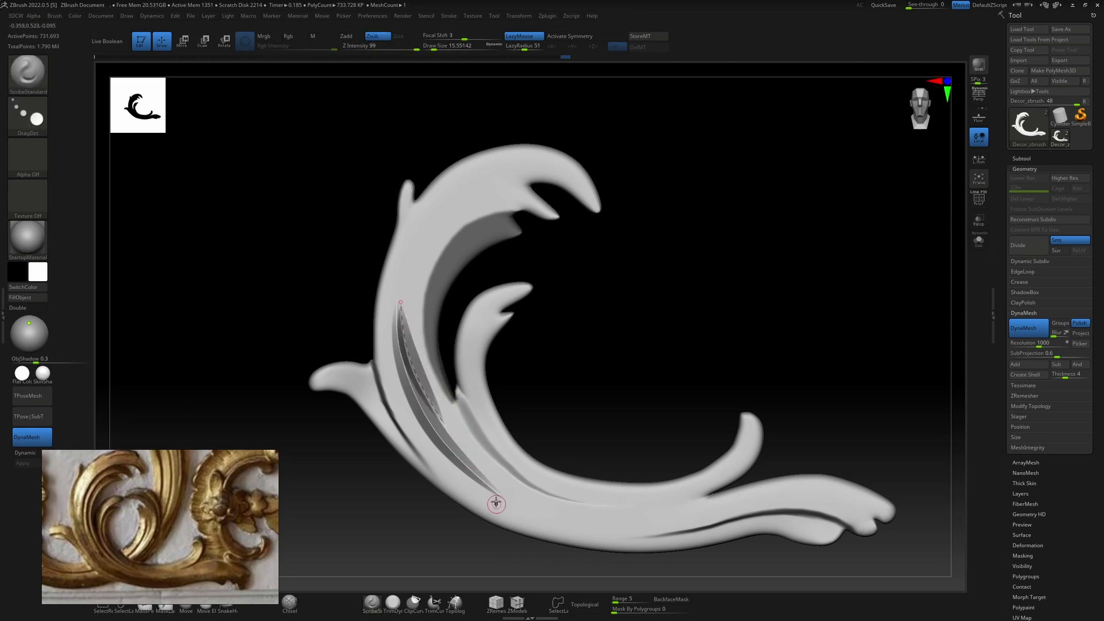
pyautogui.hotkey('ctrl', 'z')
pyautogui.hotkey('ctrl', 'z')
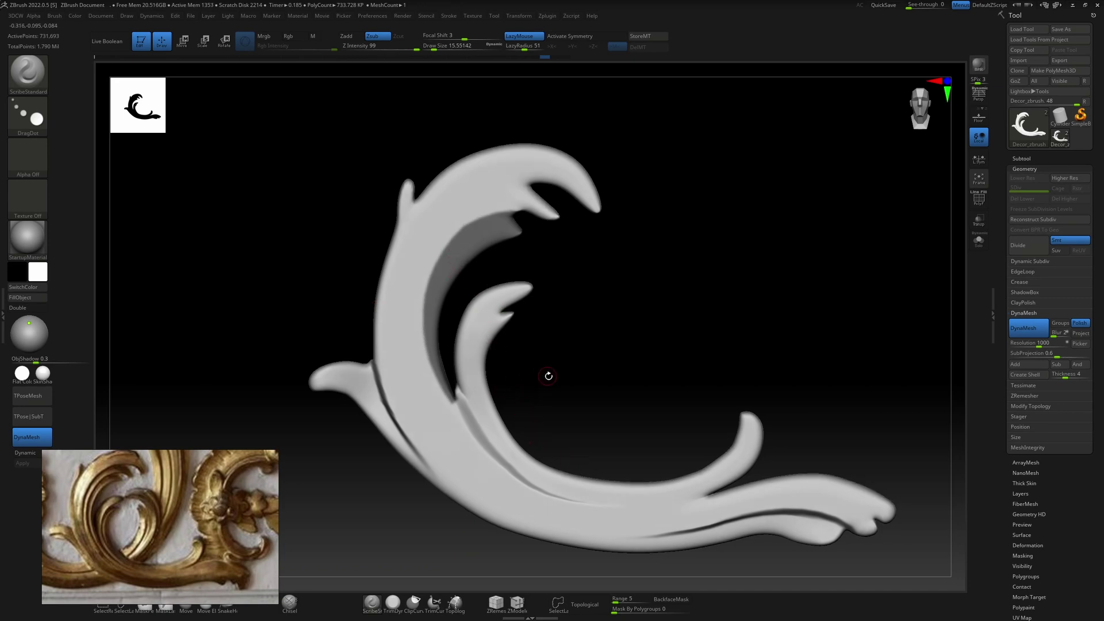
# Step: Carve lengthwise grooves along the upper scroll and main stem with the JACut_B brush, using Z Intensity 22 and LazyRadius 131
pyautogui.click(29, 75)
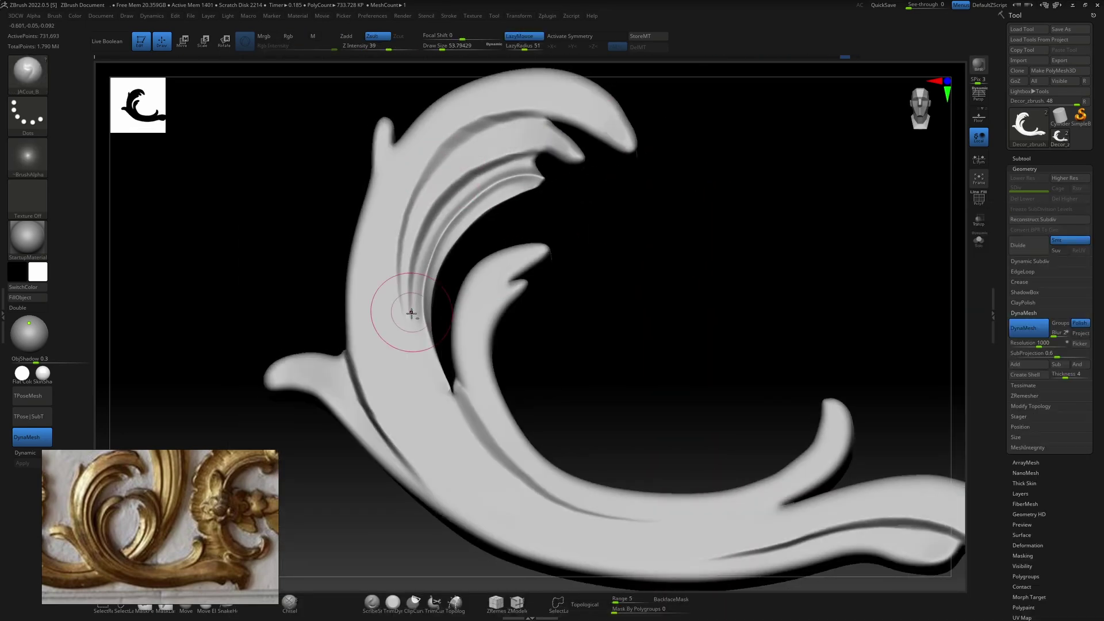
pyautogui.moveTo(395, 308); pyautogui.dragTo(414, 189)
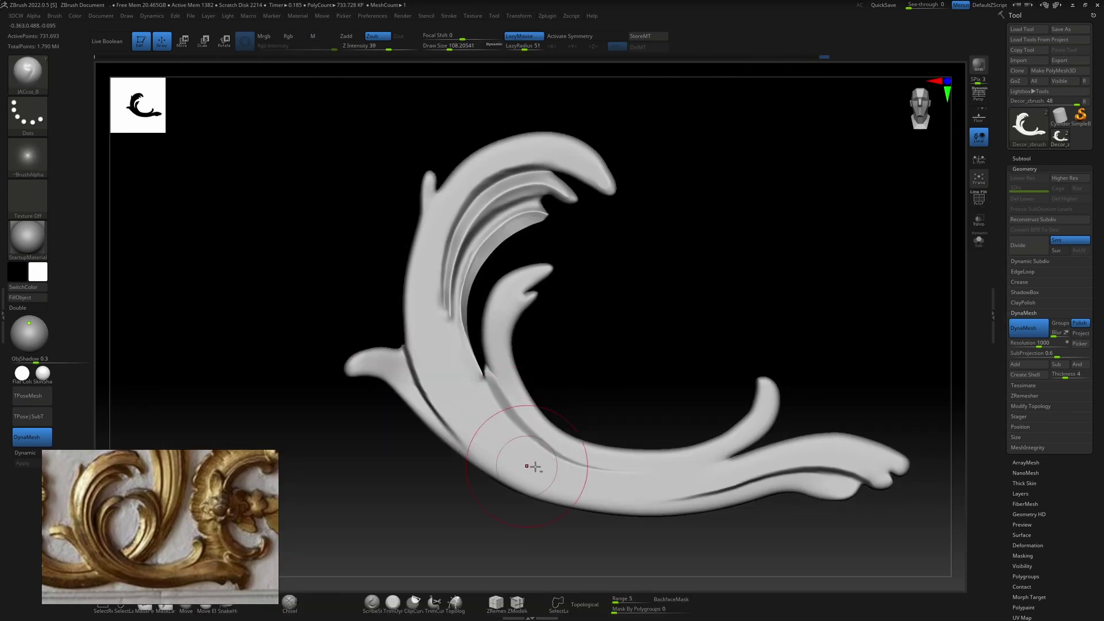
pyautogui.press('space')
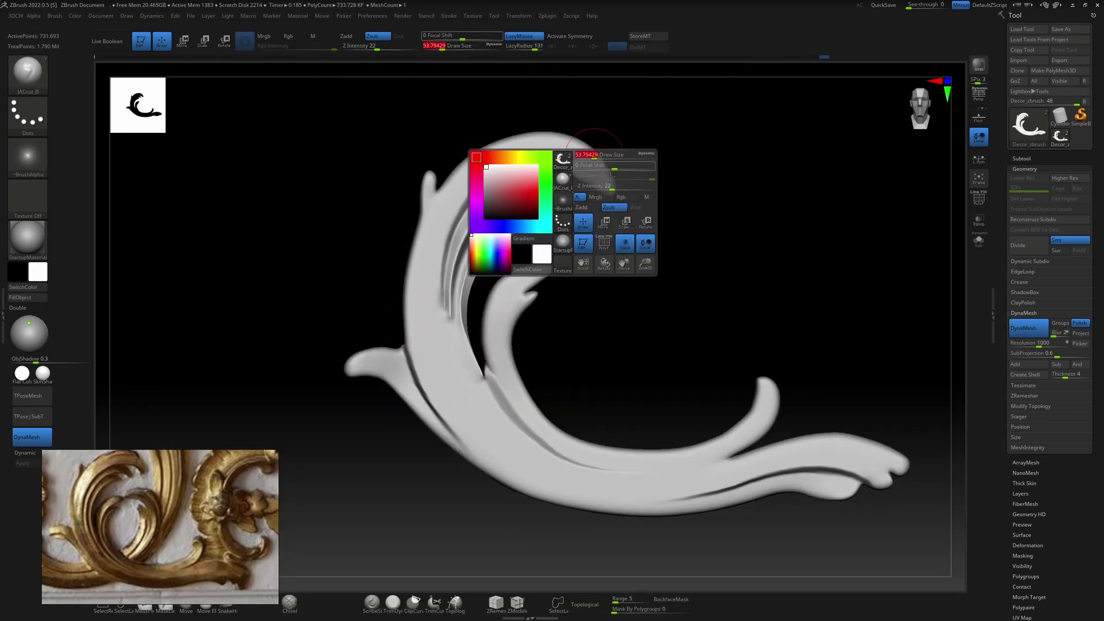
pyautogui.moveTo(474, 420); pyautogui.dragTo(502, 472)
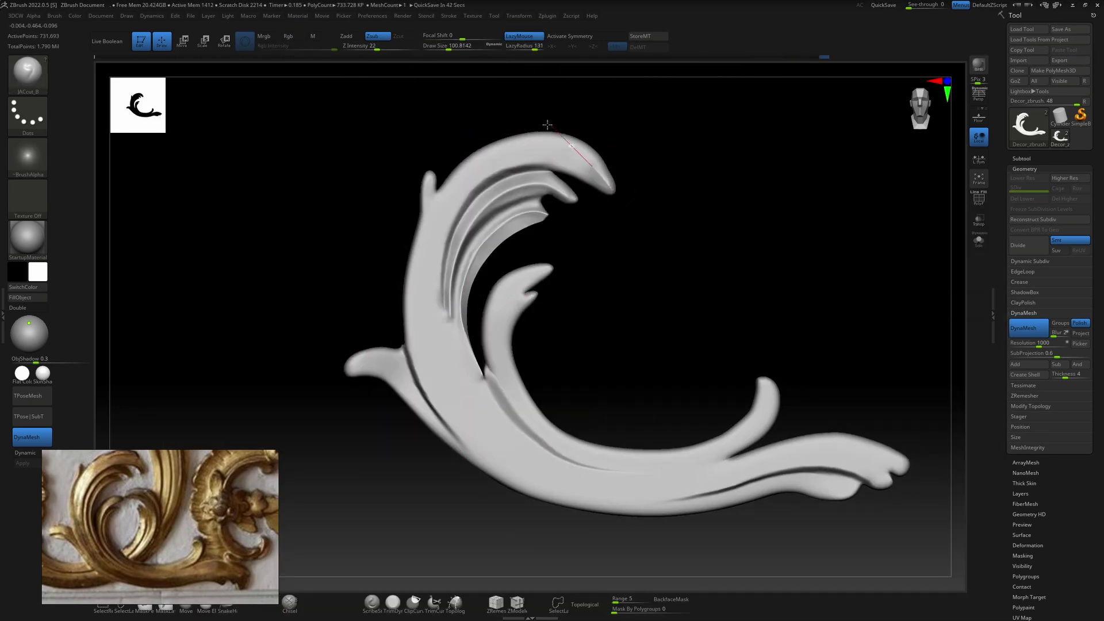
pyautogui.press('space')
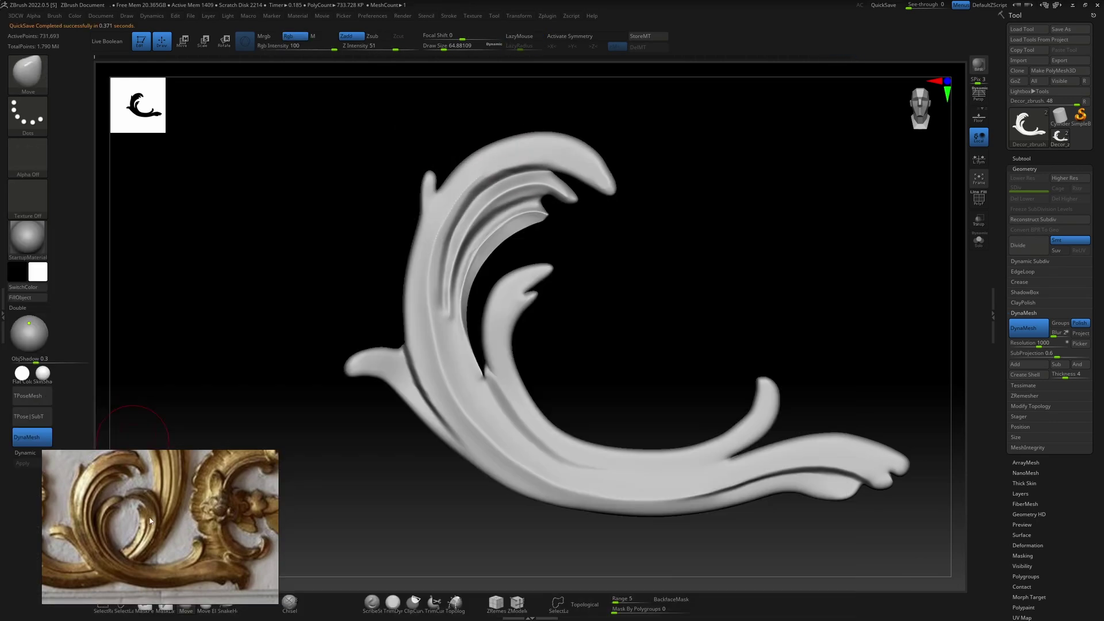
# Step: Extend the JACut_B groove where the small inner scroll joins the main stem
pyautogui.press('b')
pyautogui.click(406, 148)
pyautogui.moveTo(560, 461); pyautogui.dragTo(621, 476)
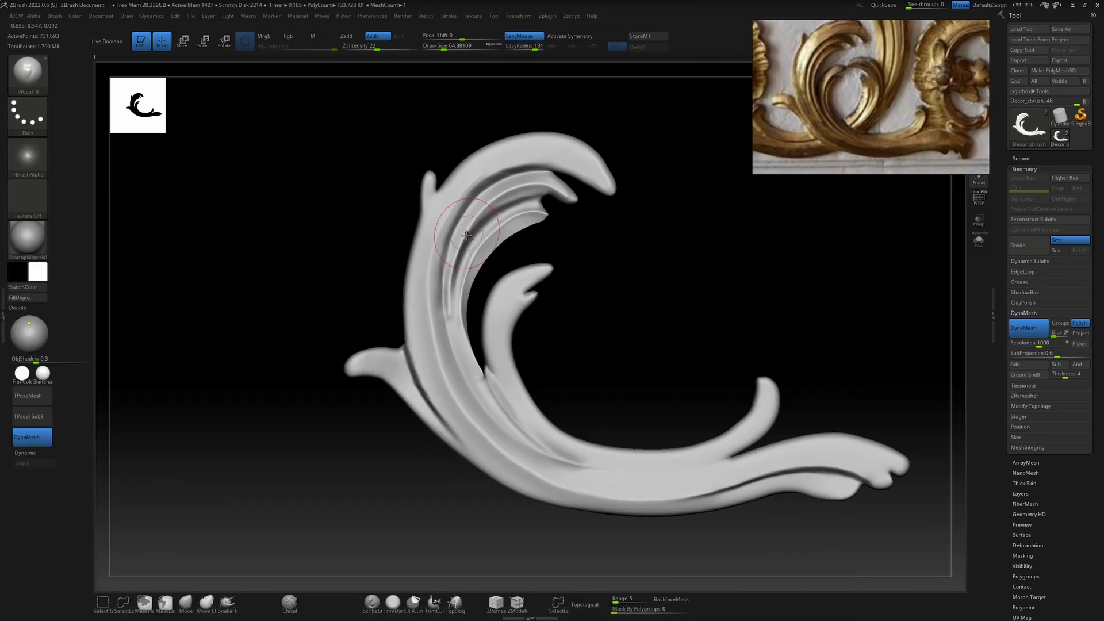
# Step: Smooth the lower outer edge of the main stem and the ridges running into the upper scroll
pyautogui.moveTo(473, 91); pyautogui.dragTo(378, 179)
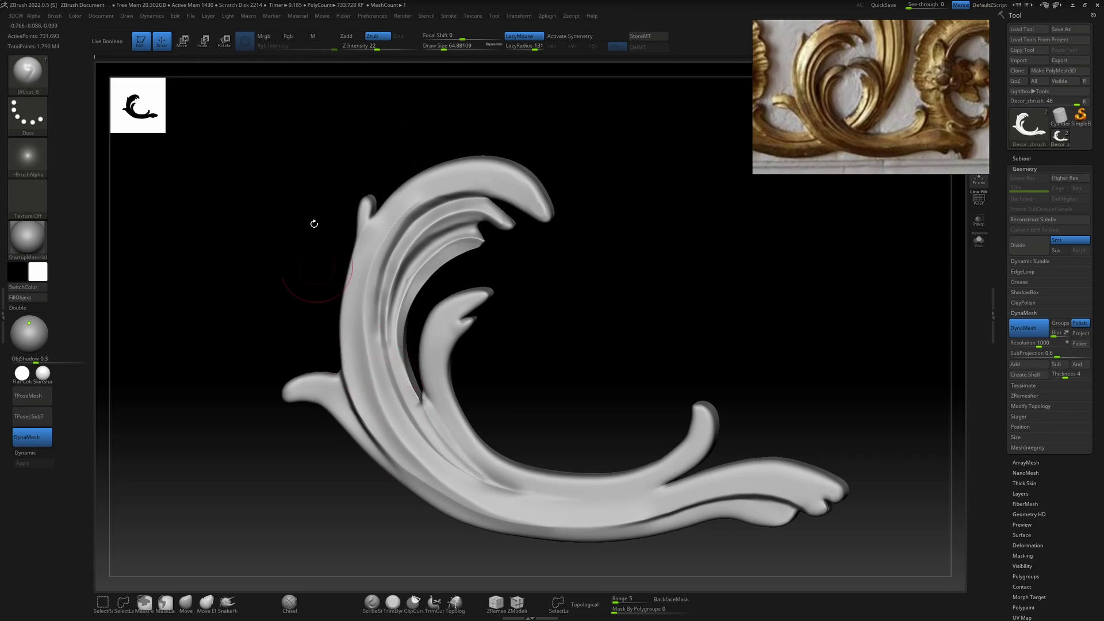
pyautogui.press('shift')
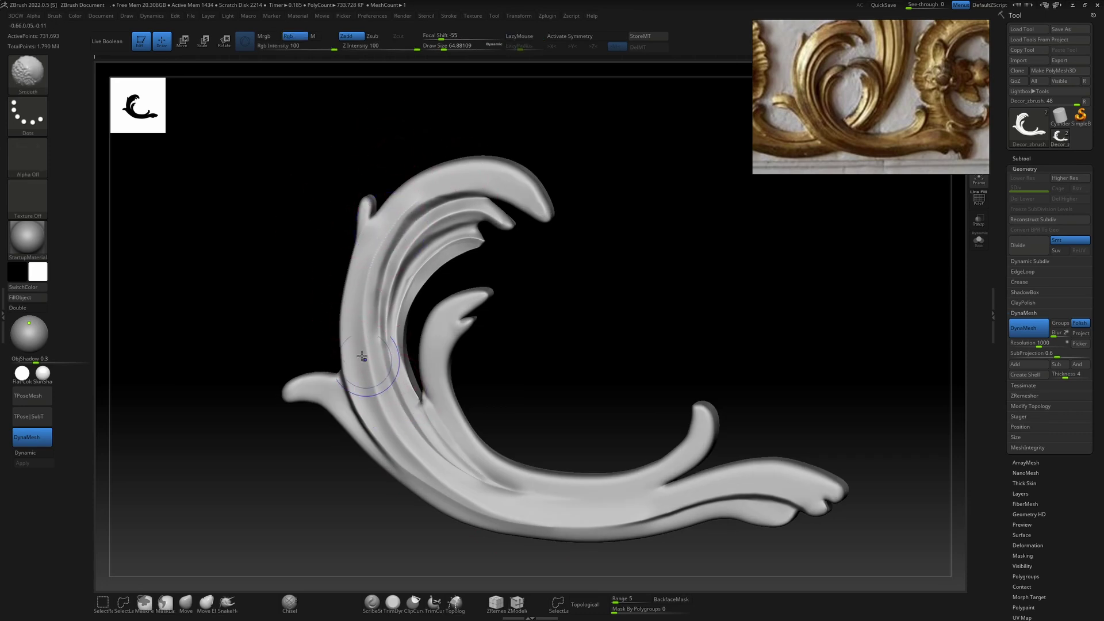
pyautogui.keyDown('shift'); pyautogui.moveTo(412, 451); pyautogui.dragTo(627, 526); pyautogui.keyUp('shift')
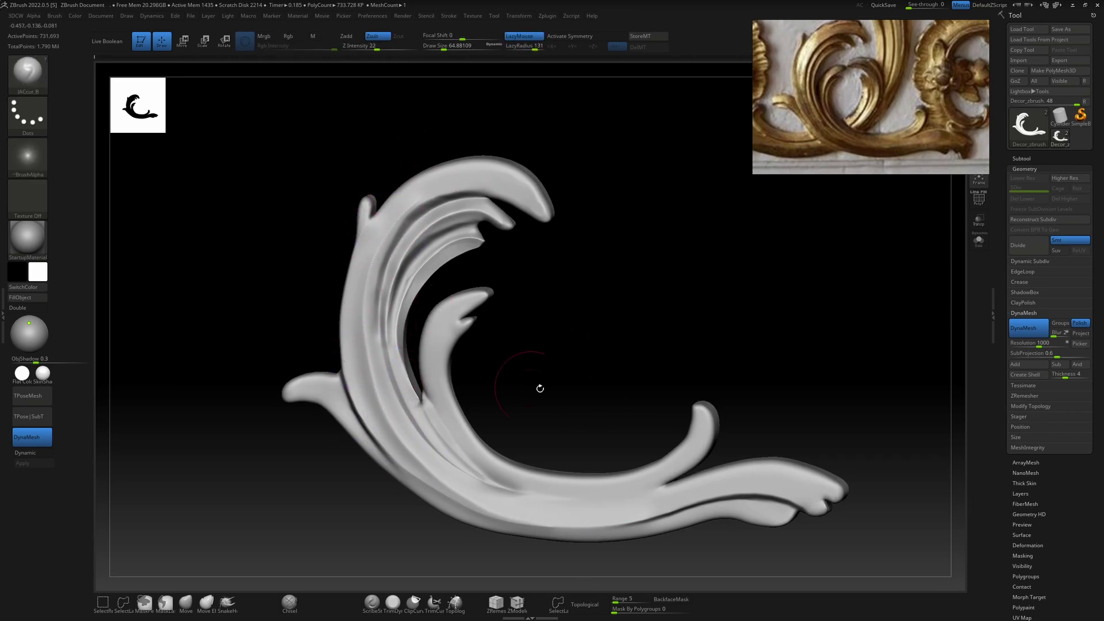
pyautogui.keyDown('shift'); pyautogui.moveTo(383, 270); pyautogui.dragTo(409, 216); pyautogui.keyUp('shift')
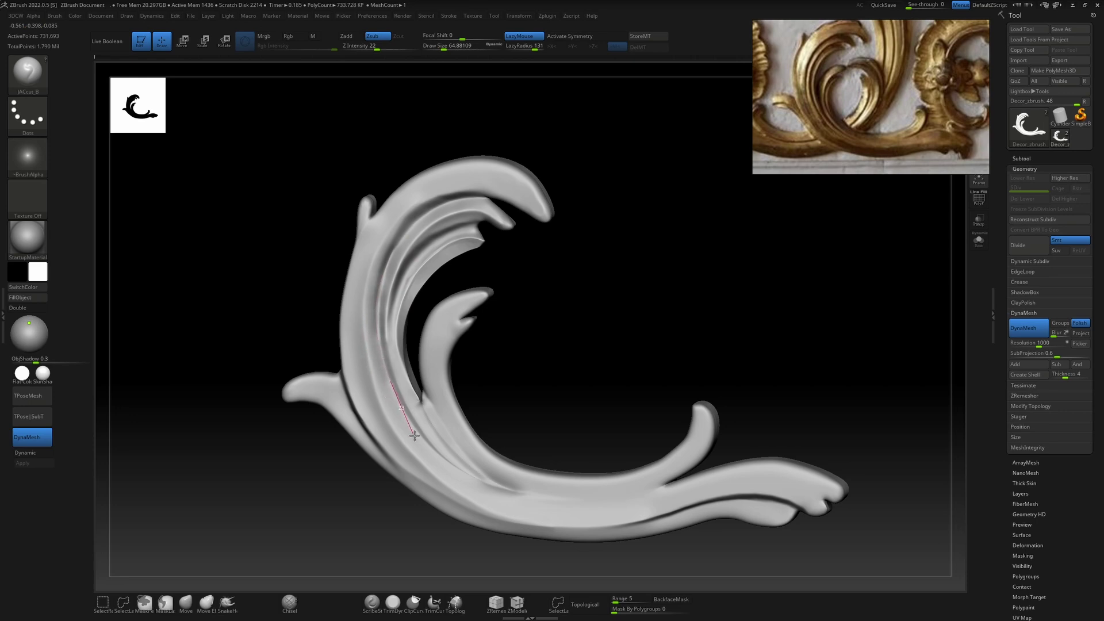
# Step: Refine the lengthwise grooves on the upright part of the main stem with JACut_B strokes
pyautogui.moveTo(437, 464); pyautogui.dragTo(445, 474)
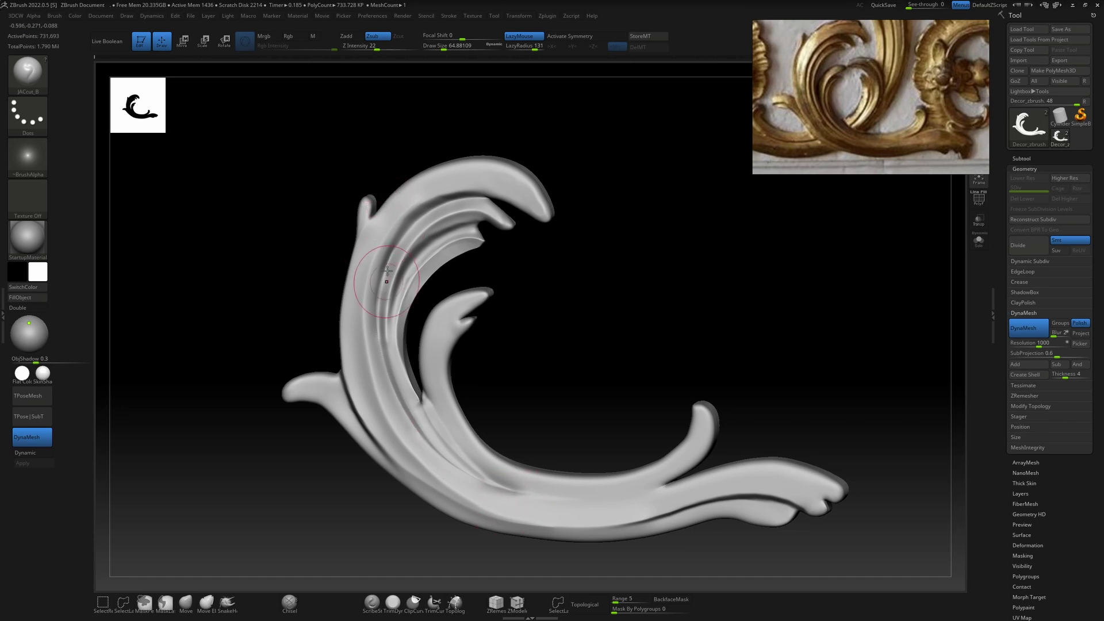
pyautogui.moveTo(372, 388); pyautogui.dragTo(374, 390)
pyautogui.moveTo(362, 328); pyautogui.dragTo(363, 325)
pyautogui.hotkey('ctrl', 'z')
pyautogui.moveTo(374, 386); pyautogui.dragTo(368, 274)
# Step: Carve the groove beneath the inner scroll onward along the lower stem and smooth its end toward the small curl
pyautogui.keyDown('alt'); pyautogui.moveTo(584, 305); pyautogui.dragTo(518, 222); pyautogui.keyUp('alt')
pyautogui.moveTo(464, 282)
pyautogui.mouseDown()
pyautogui.moveTo(485, 291)
pyautogui.moveTo(465, 282)
pyautogui.mouseUp()
pyautogui.moveTo(410, 389); pyautogui.dragTo(469, 413)
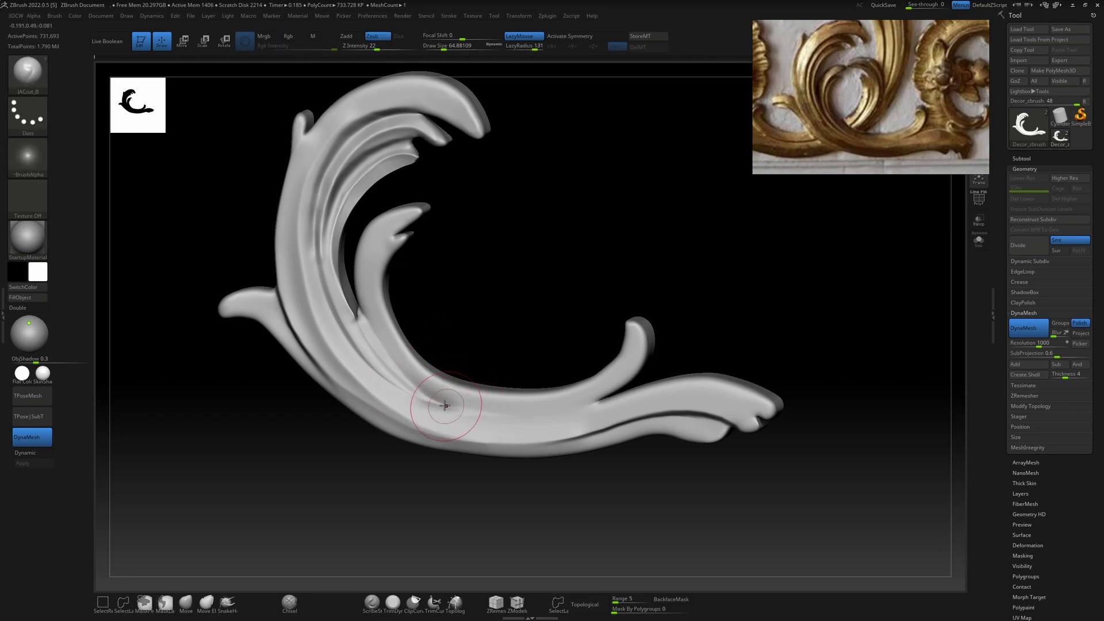
pyautogui.moveTo(516, 421)
pyautogui.keyDown('shift'); pyautogui.mouseDown()
pyautogui.moveTo(624, 398)
pyautogui.moveTo(672, 365)
pyautogui.mouseUp(); pyautogui.keyUp('shift')
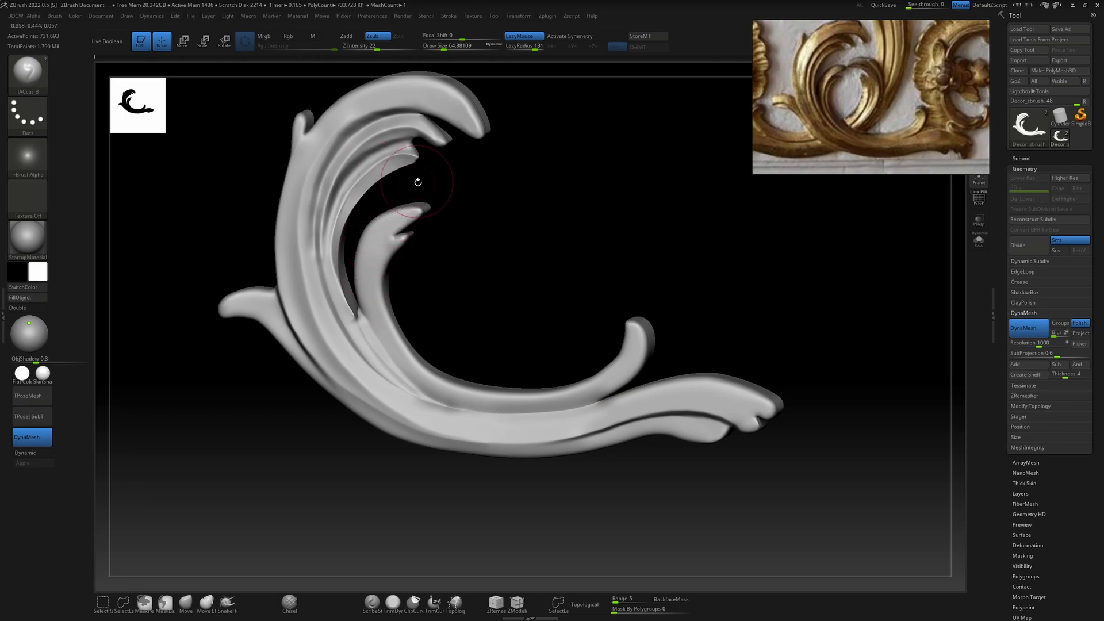
# Step: Carve a lengthwise groove along the small inner scroll and its curled end, using a LazyRadius of 166
pyautogui.moveTo(501, 172); pyautogui.dragTo(490, 185)
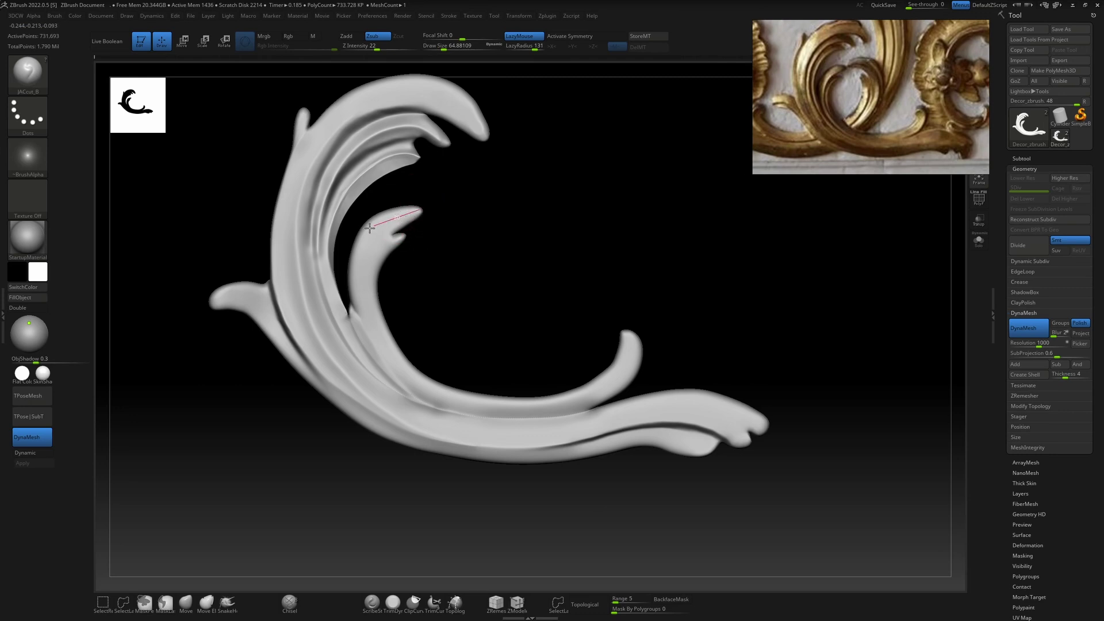
pyautogui.hotkey('ctrl', 'z')
pyautogui.moveTo(347, 236)
pyautogui.mouseDown()
pyautogui.moveTo(348, 302)
pyautogui.moveTo(388, 375)
pyautogui.moveTo(421, 403)
pyautogui.mouseUp()
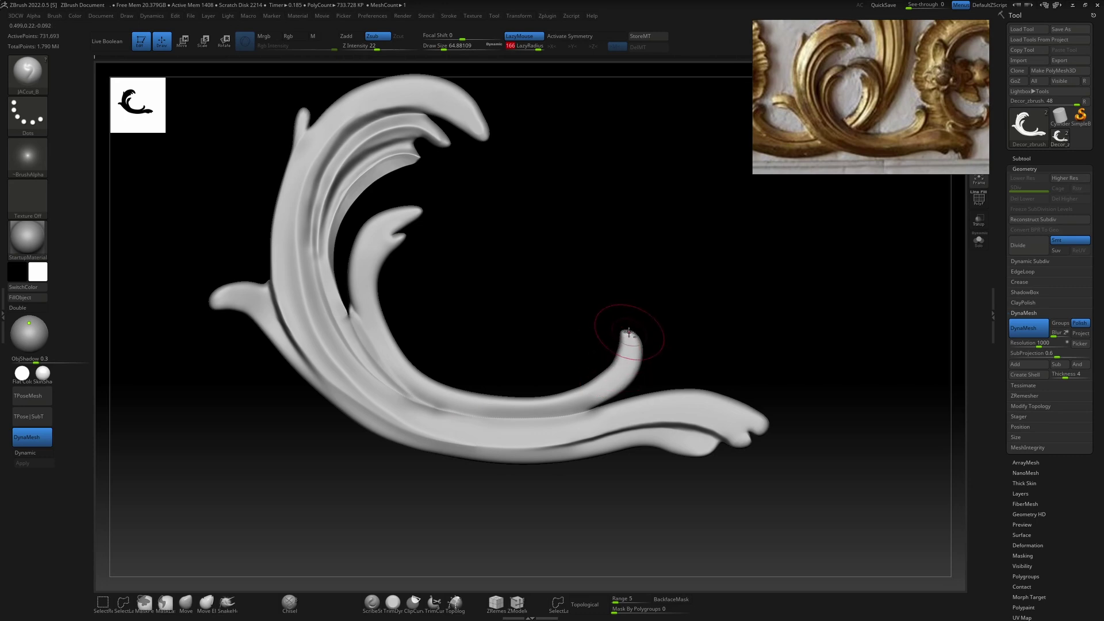
pyautogui.moveTo(628, 378)
pyautogui.mouseDown()
pyautogui.moveTo(599, 431)
pyautogui.moveTo(352, 345)
pyautogui.moveTo(421, 196)
pyautogui.moveTo(457, 187)
pyautogui.mouseUp()
# Step: Try carving a groove up the outer side of the main scroll with the JACut_B brush, and undo the last stroke
pyautogui.press('b')
pyautogui.press('m')
pyautogui.press('v')
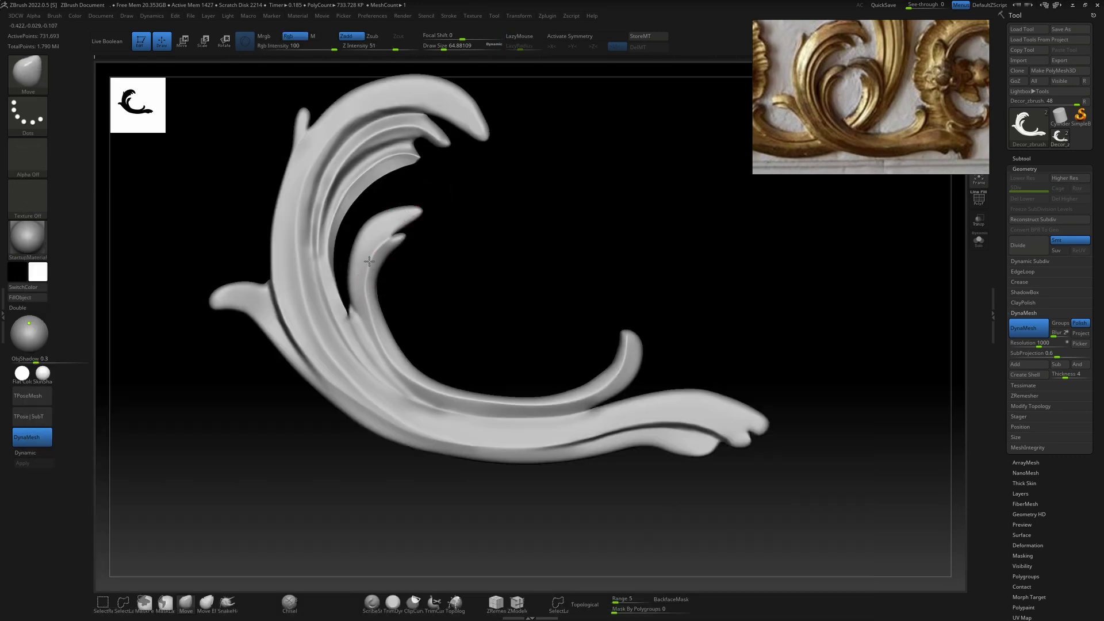
pyautogui.press('b')
pyautogui.click(163, 533)
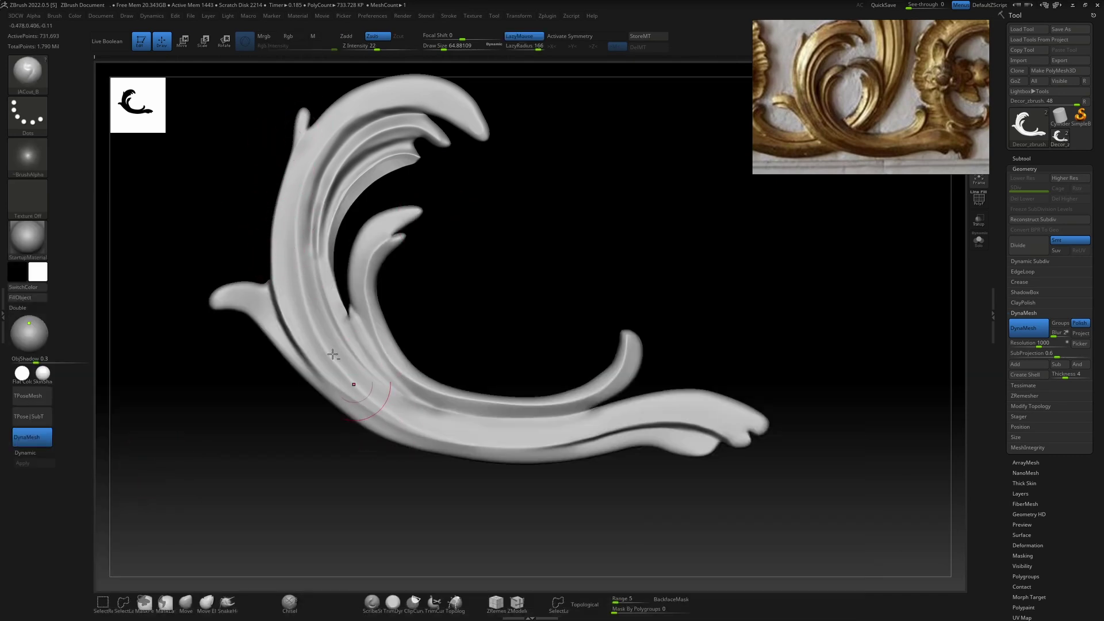
pyautogui.moveTo(308, 304); pyautogui.dragTo(302, 270)
pyautogui.moveTo(294, 194); pyautogui.dragTo(305, 179)
pyautogui.moveTo(335, 121); pyautogui.dragTo(359, 99)
pyautogui.hotkey('ctrl', 'z')
# Step: Switch to the OrbFlatten_Edge brush and set its draw size to about 68 for the base of the inner scroll
pyautogui.keyDown('alt'); pyautogui.moveTo(501, 248); pyautogui.dragTo(512, 321); pyautogui.keyUp('alt')
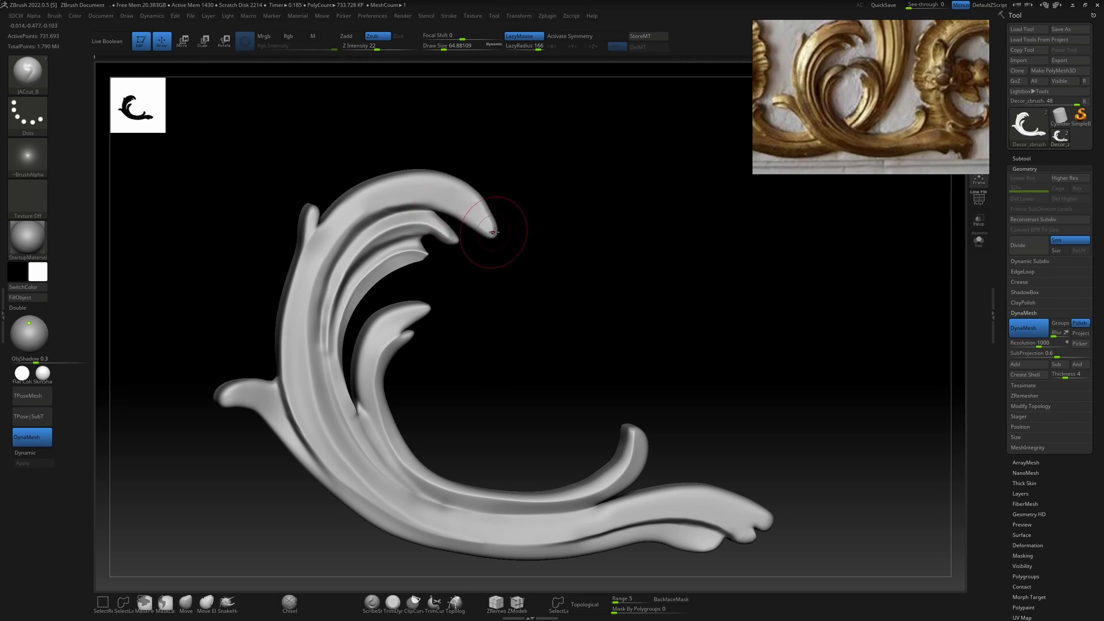
pyautogui.moveTo(498, 236)
pyautogui.mouseDown()
pyautogui.moveTo(510, 190)
pyautogui.moveTo(519, 269)
pyautogui.moveTo(460, 217)
pyautogui.mouseUp()
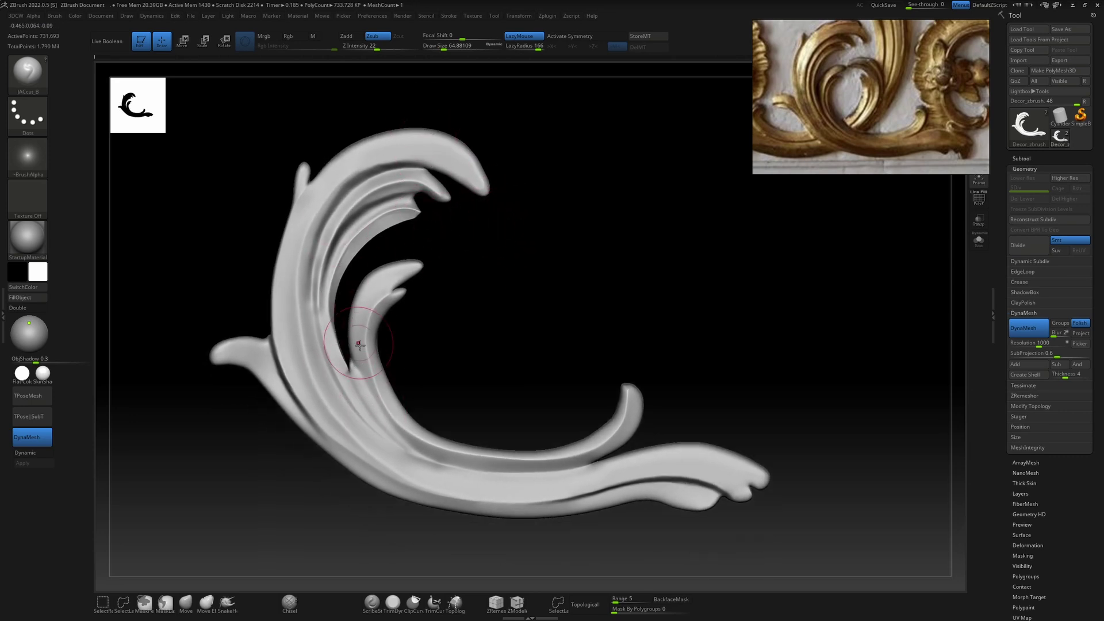
pyautogui.press('b')
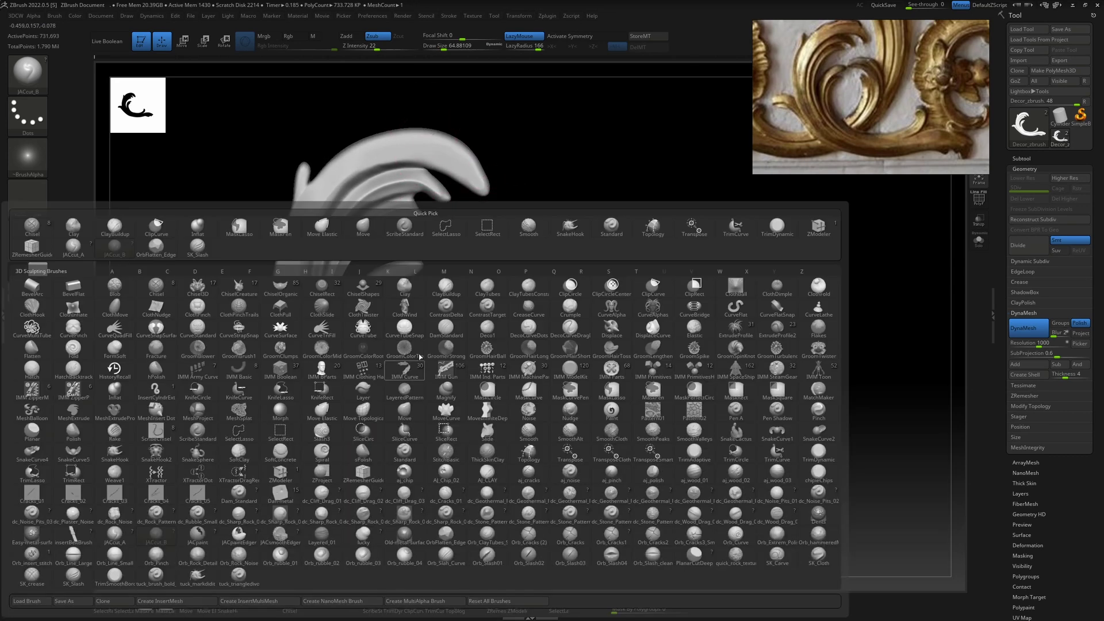
pyautogui.click(447, 536)
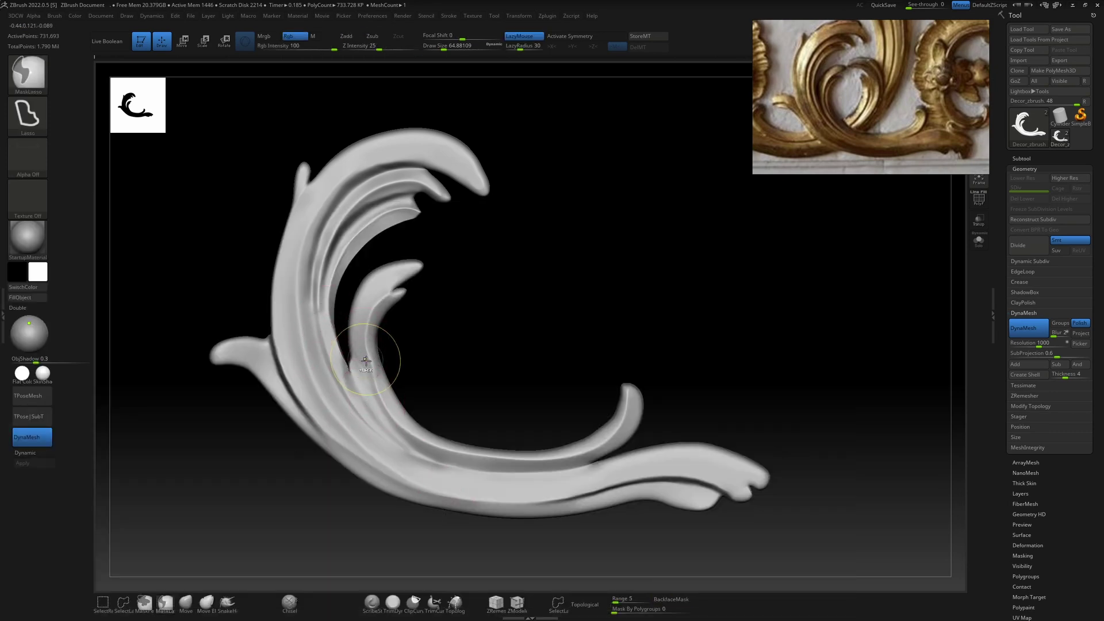
pyautogui.press('space')
pyautogui.moveTo(410, 327); pyautogui.dragTo(404, 332)
pyautogui.moveTo(429, 430); pyautogui.dragTo(430, 504)
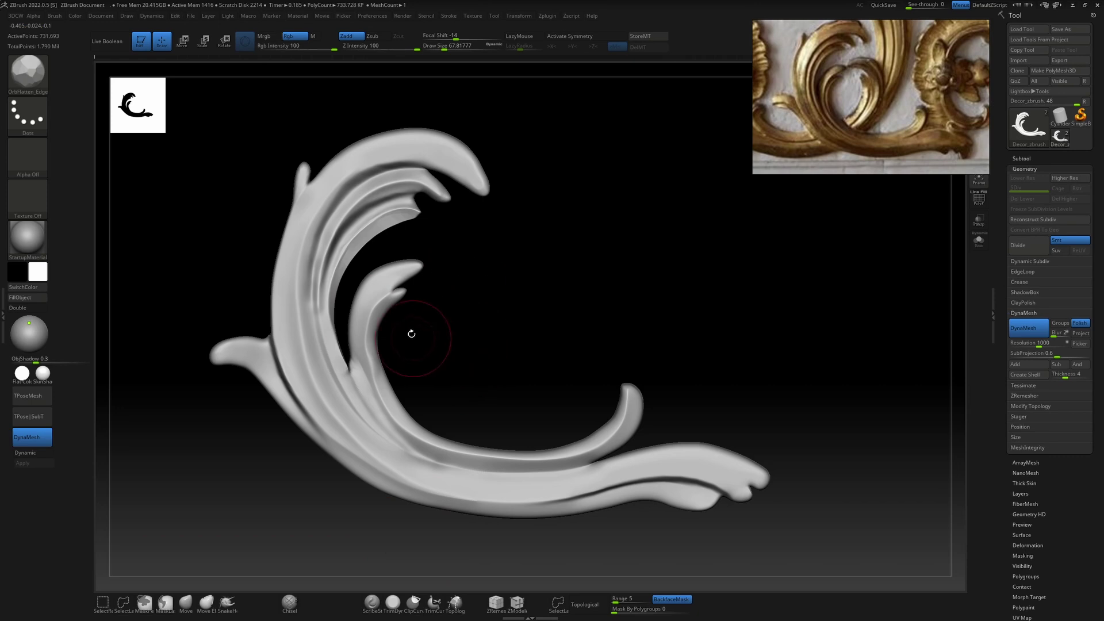
pyautogui.moveTo(422, 363); pyautogui.dragTo(467, 359)
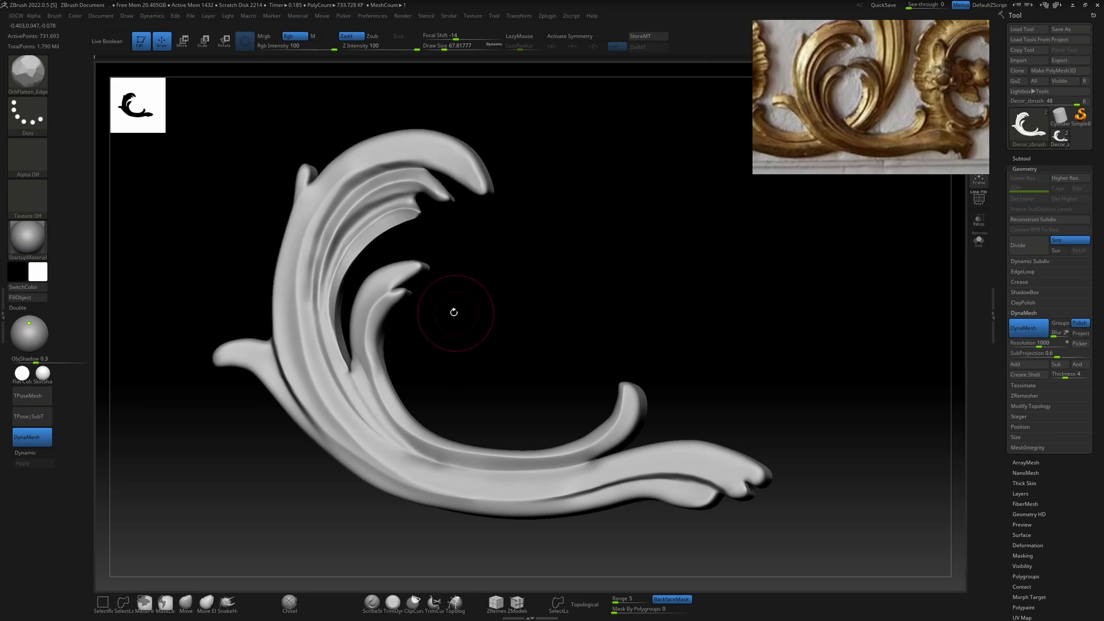
pyautogui.press('space')
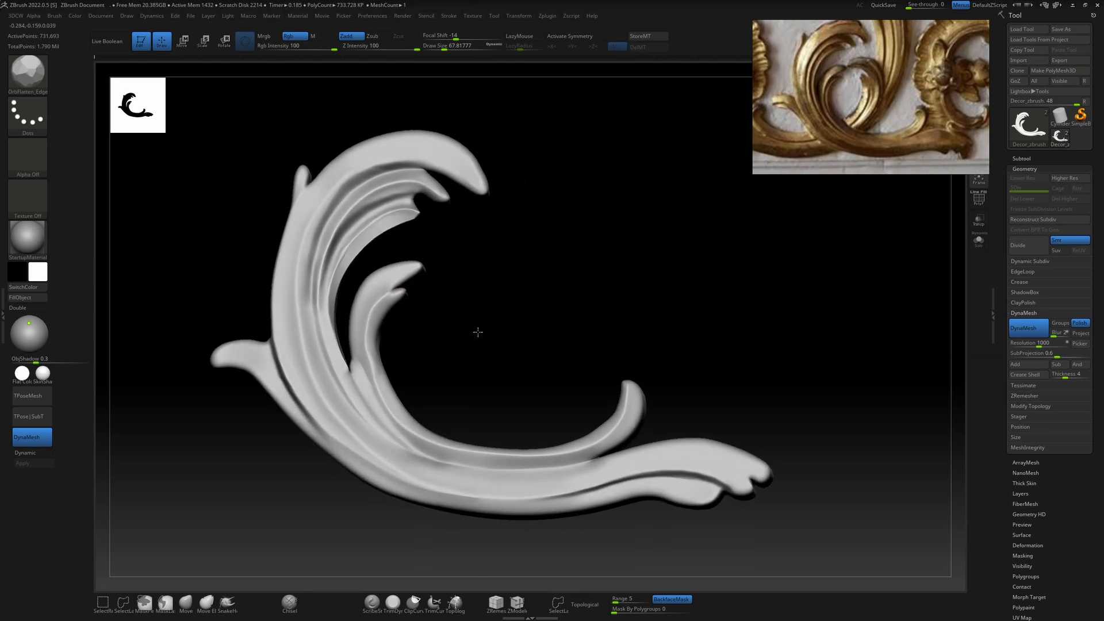
pyautogui.moveTo(501, 294)
pyautogui.mouseDown()
pyautogui.moveTo(500, 316)
pyautogui.moveTo(468, 328)
pyautogui.moveTo(489, 310)
pyautogui.mouseUp()
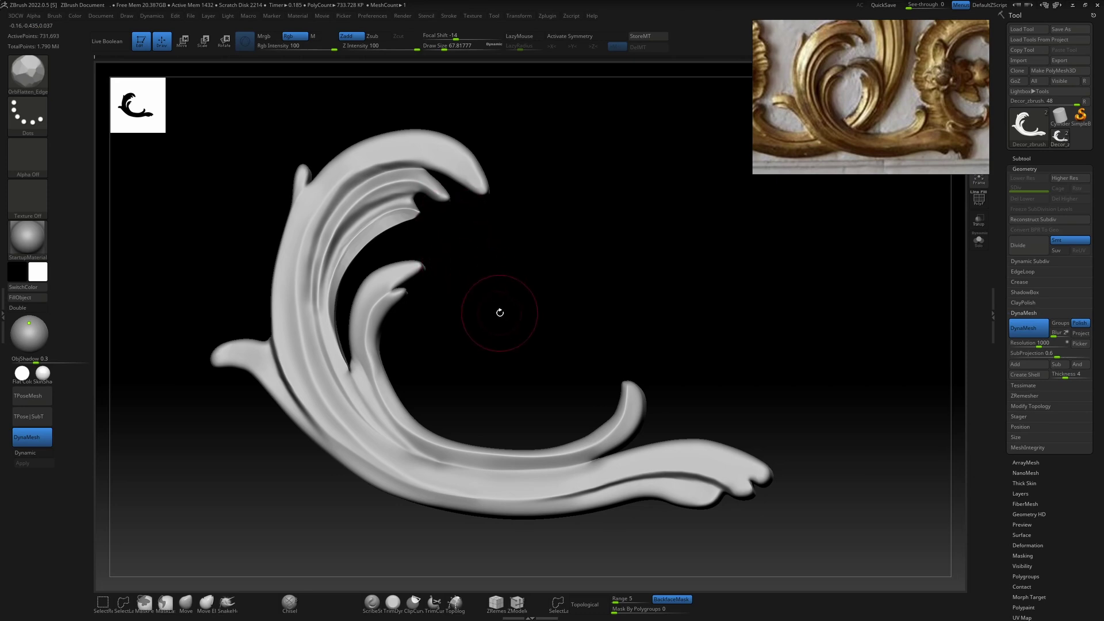
pyautogui.moveTo(497, 310); pyautogui.dragTo(494, 300)
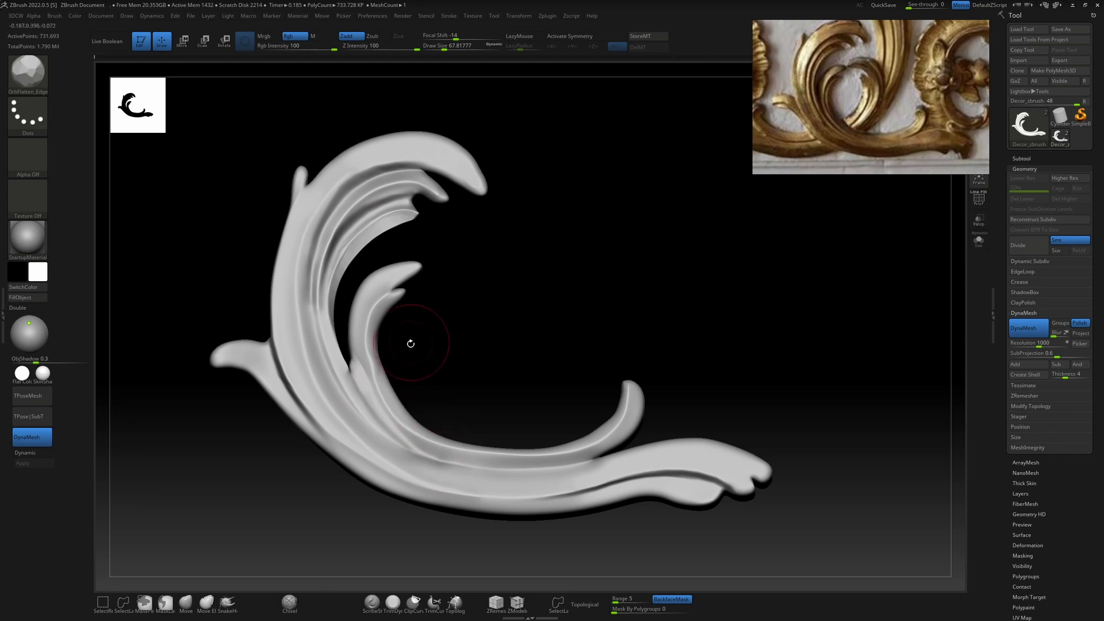
pyautogui.moveTo(427, 371); pyautogui.dragTo(399, 339)
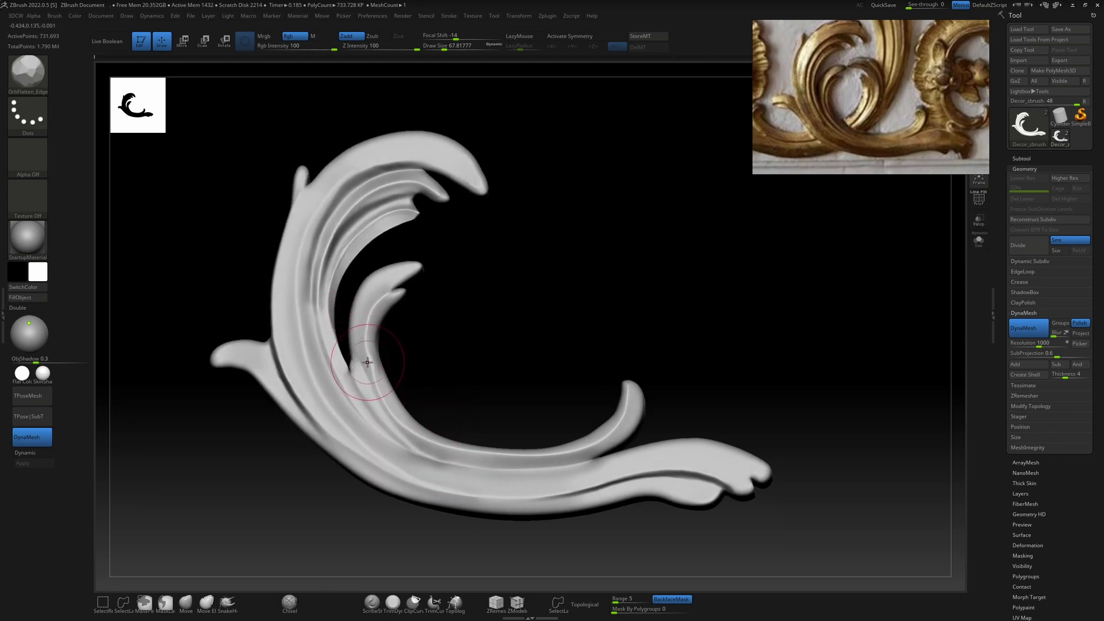
# Step: Flatten the surface where the inner scroll meets the main stem, using the OrbFlatten_Edge brush
pyautogui.press('b')
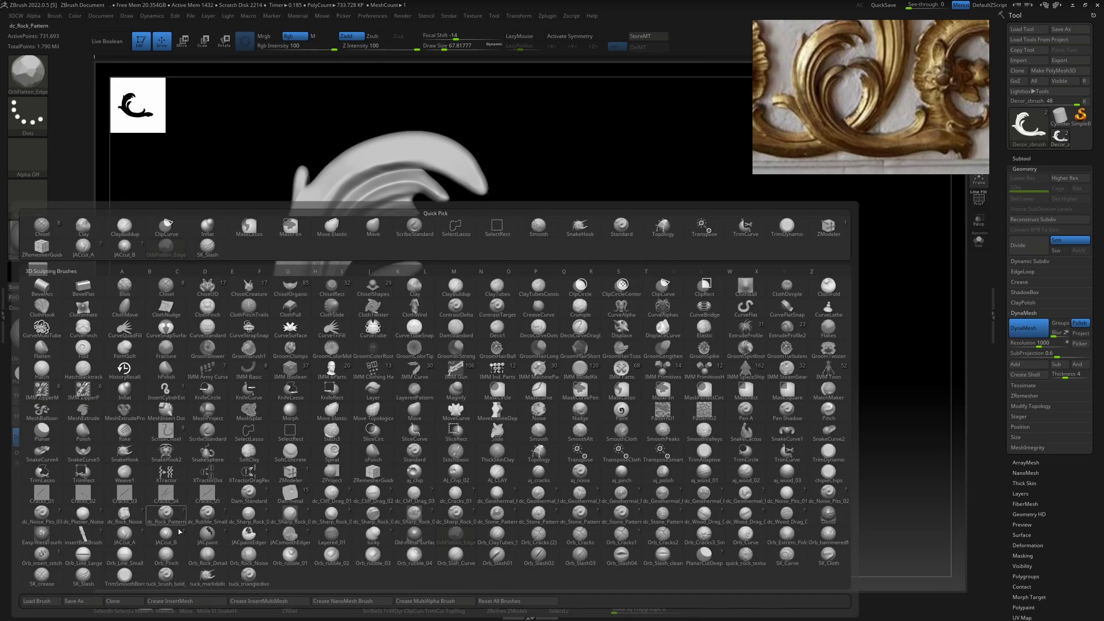
pyautogui.moveTo(168, 554)
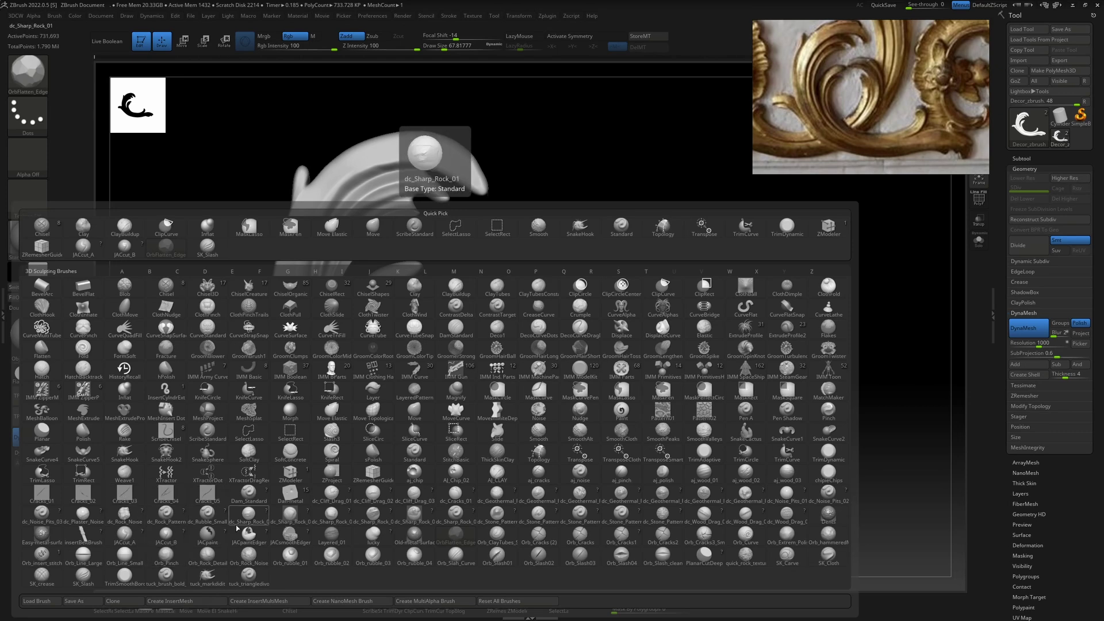
pyautogui.click(458, 537)
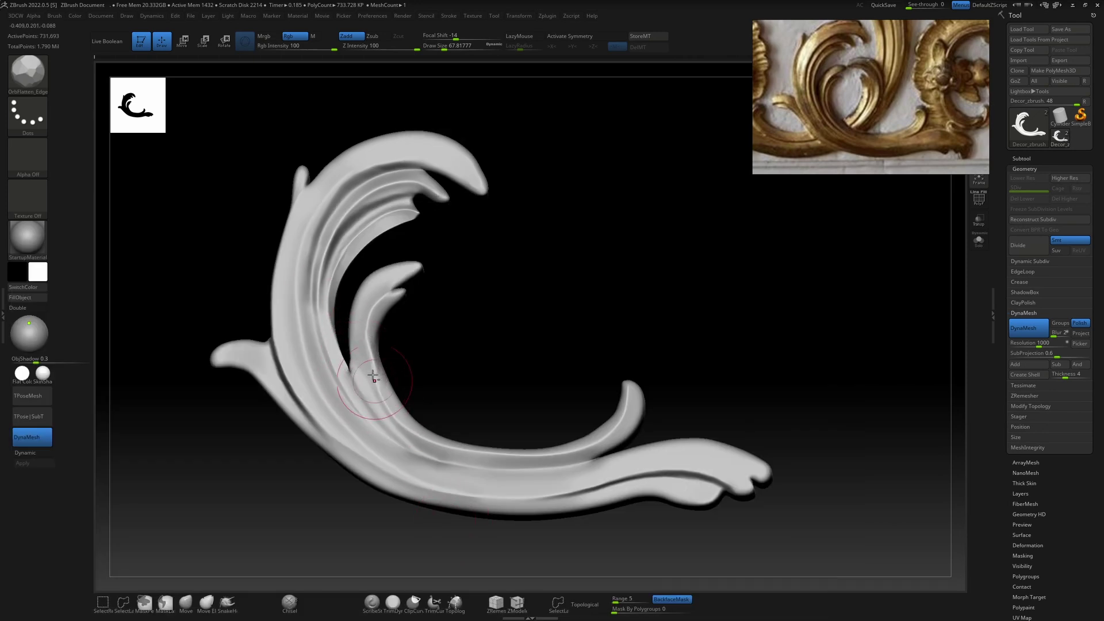
pyautogui.moveTo(408, 366); pyautogui.dragTo(371, 341)
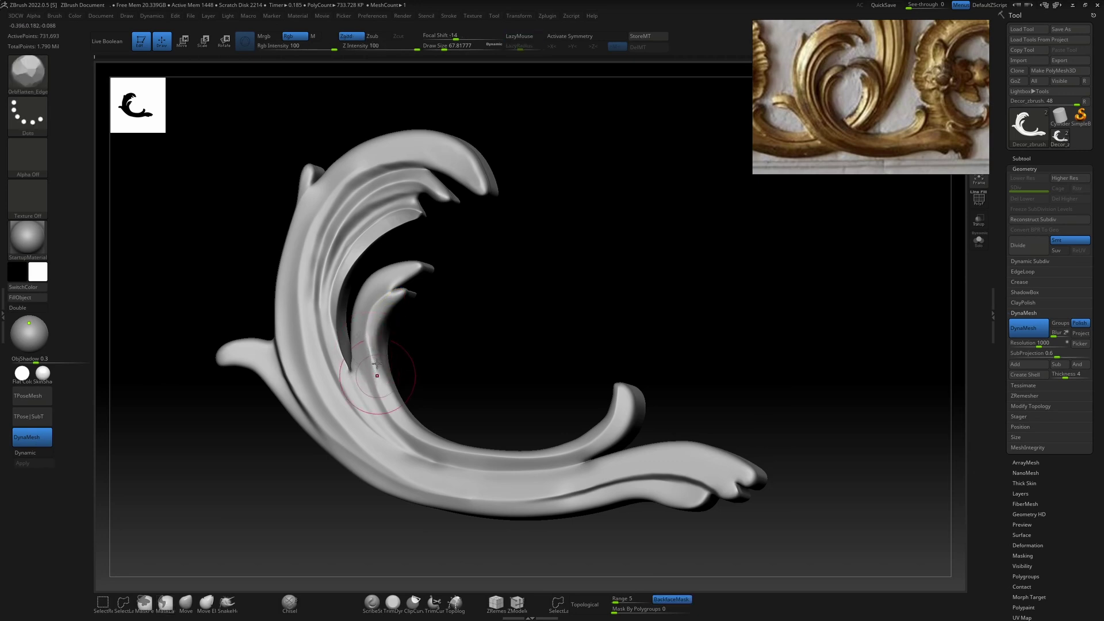
pyautogui.moveTo(376, 385)
pyautogui.mouseDown()
pyautogui.moveTo(426, 340)
pyautogui.moveTo(423, 348)
pyautogui.mouseUp()
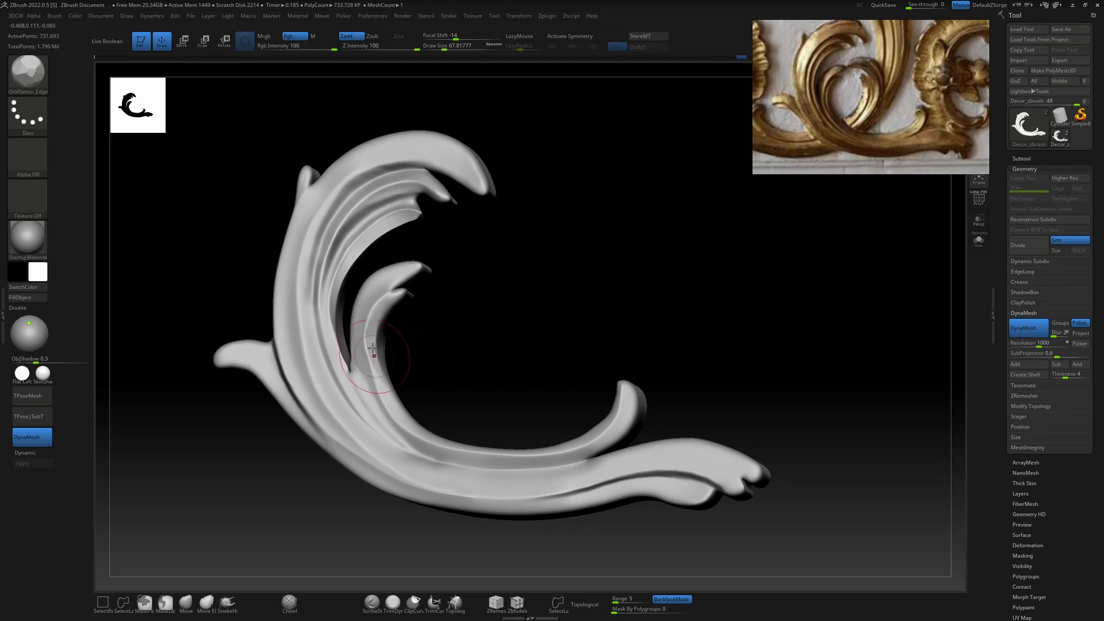
pyautogui.moveTo(432, 355); pyautogui.dragTo(430, 361)
# Step: Reshape the base of the inner scroll with the Move brush and smooth where it joins the main stem
pyautogui.press('b')
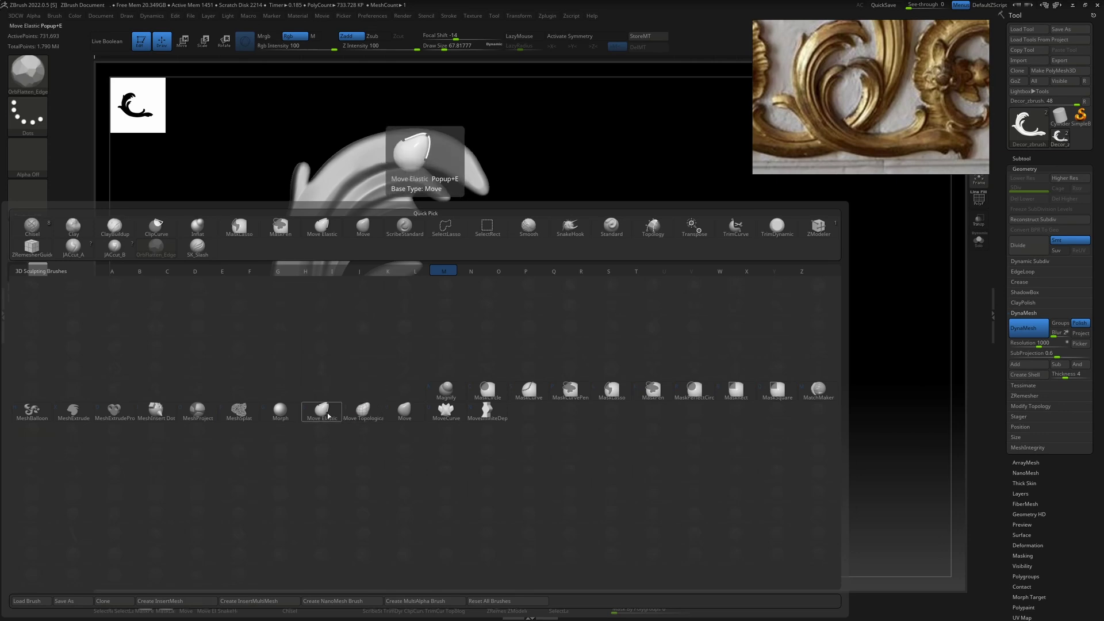
pyautogui.click(406, 412)
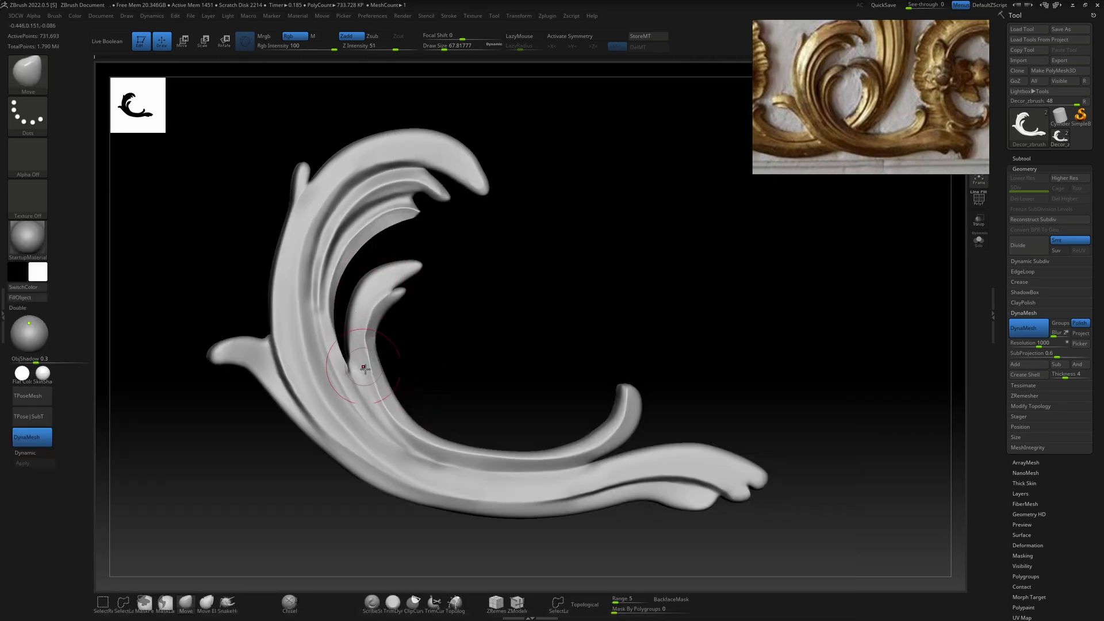
pyautogui.press('space')
pyautogui.moveTo(396, 336)
pyautogui.mouseDown()
pyautogui.moveTo(366, 344)
pyautogui.moveTo(371, 373)
pyautogui.mouseUp()
pyautogui.moveTo(521, 205); pyautogui.dragTo(522, 210)
pyautogui.keyDown('shift'); pyautogui.click(360, 395); pyautogui.keyUp('shift')
pyautogui.click(359, 400)
pyautogui.keyDown('shift'); pyautogui.moveTo(361, 395); pyautogui.dragTo(359, 374); pyautogui.keyUp('shift')
# Step: Carve lengthwise grooves from the lower stem up along the inner and main scrolls with JACut_B at a draw size of about 35
pyautogui.press('b')
pyautogui.press('p')
pyautogui.press('i')
pyautogui.press('b')
pyautogui.press('j')
pyautogui.press('b')
pyautogui.moveTo(461, 483); pyautogui.dragTo(355, 390)
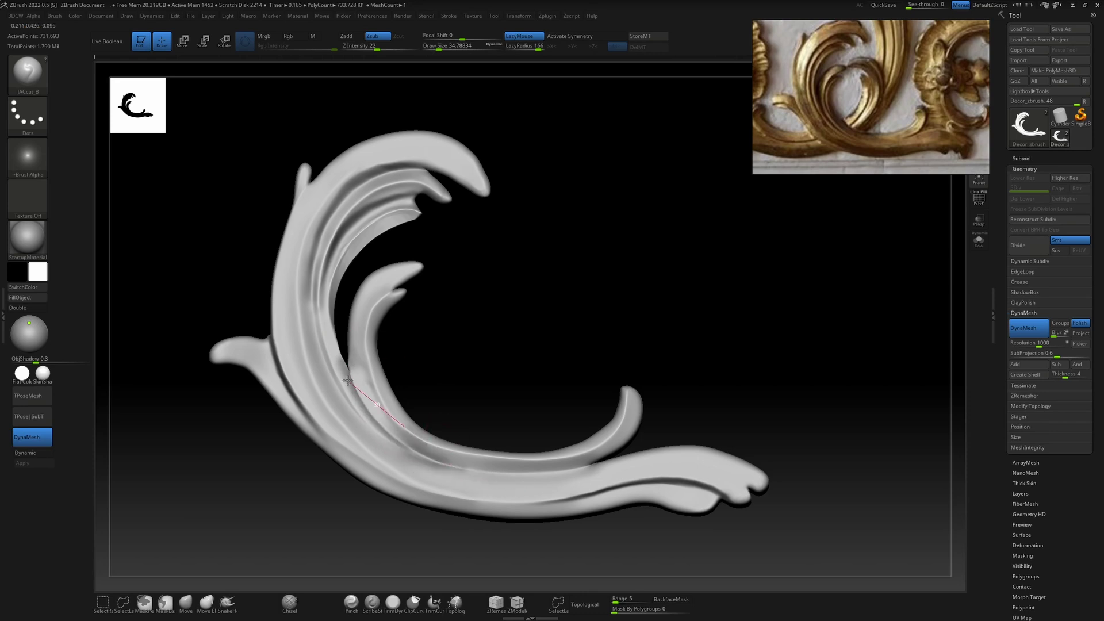
pyautogui.moveTo(424, 460)
pyautogui.mouseDown()
pyautogui.moveTo(349, 367)
pyautogui.moveTo(481, 253)
pyautogui.moveTo(361, 182)
pyautogui.mouseUp()
pyautogui.moveTo(410, 439)
pyautogui.mouseDown()
pyautogui.moveTo(615, 435)
pyautogui.moveTo(623, 385)
pyautogui.moveTo(622, 432)
pyautogui.mouseUp()
# Step: Mask a lobe at the tail end of the stem with a lasso, invert the mask, sculpt the exposed area and clear the mask
pyautogui.keyDown('alt'); pyautogui.moveTo(552, 364); pyautogui.dragTo(654, 452); pyautogui.keyUp('alt')
pyautogui.moveTo(478, 381)
pyautogui.keyDown('ctrl'); pyautogui.mouseDown()
pyautogui.moveTo(453, 385)
pyautogui.moveTo(616, 402)
pyautogui.mouseUp(); pyautogui.keyUp('ctrl')
pyautogui.moveTo(640, 276)
pyautogui.mouseDown()
pyautogui.moveTo(586, 320)
pyautogui.moveTo(581, 465)
pyautogui.moveTo(623, 423)
pyautogui.mouseUp()
pyautogui.keyDown('ctrl'); pyautogui.click(587, 320); pyautogui.keyUp('ctrl')
pyautogui.keyDown('ctrl'); pyautogui.moveTo(690, 489); pyautogui.dragTo(713, 506); pyautogui.keyUp('ctrl')
pyautogui.keyDown('alt'); pyautogui.moveTo(604, 276); pyautogui.dragTo(597, 241); pyautogui.keyUp('alt')
# Step: Lasso-mask a long tapering strip on the tail's upper lobe, invert the mask, sculpt the strip, then clear the mask and refine the surface
pyautogui.moveTo(446, 344)
pyautogui.keyDown('ctrl'); pyautogui.mouseDown()
pyautogui.moveTo(564, 372)
pyautogui.moveTo(448, 347)
pyautogui.mouseUp(); pyautogui.keyUp('ctrl')
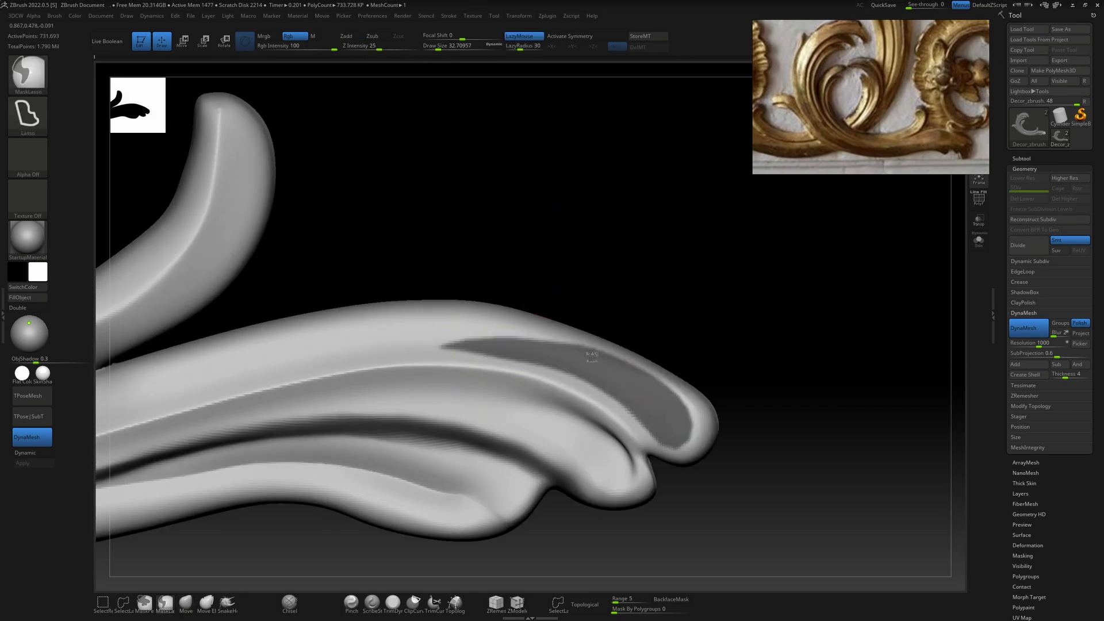
pyautogui.keyDown('ctrl'); pyautogui.click(577, 303); pyautogui.keyUp('ctrl')
pyautogui.moveTo(577, 288); pyautogui.dragTo(554, 310)
pyautogui.press('space')
pyautogui.moveTo(580, 251); pyautogui.dragTo(594, 252)
pyautogui.keyDown('alt'); pyautogui.moveTo(690, 218); pyautogui.dragTo(672, 173); pyautogui.keyUp('alt')
pyautogui.keyDown('ctrl'); pyautogui.moveTo(644, 166); pyautogui.dragTo(805, 322); pyautogui.keyUp('ctrl')
pyautogui.press('b')
pyautogui.click(381, 466)
pyautogui.moveTo(348, 315); pyautogui.dragTo(516, 502)
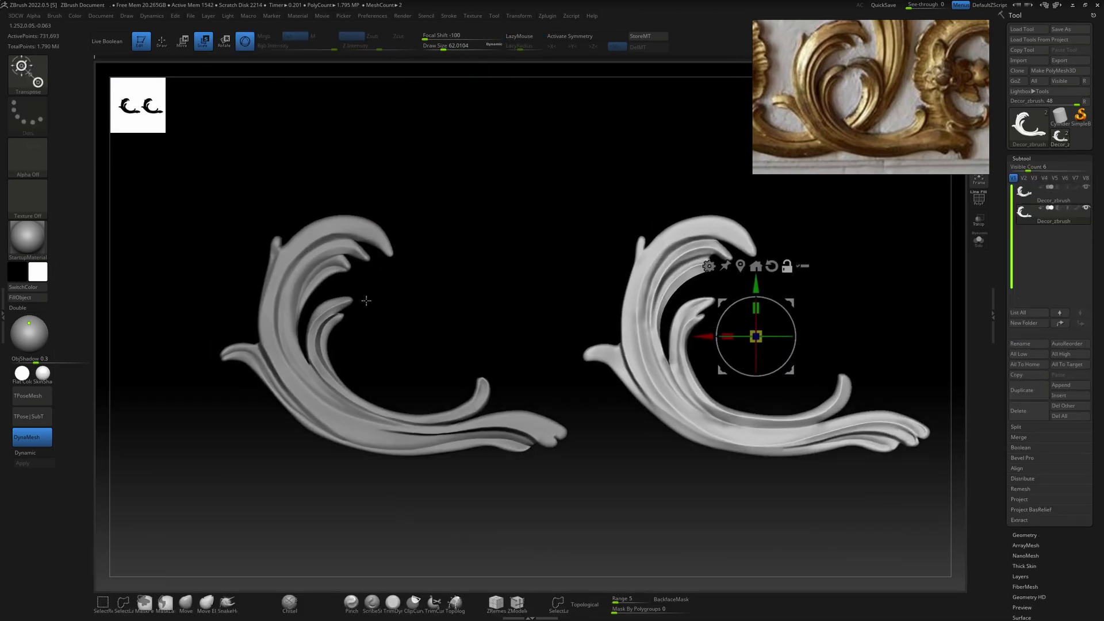
# Step: Select the right-hand scroll subtool and move it farther from the other scroll along its horizontal axis
pyautogui.keyDown('alt'); pyautogui.click(365, 301); pyautogui.keyUp('alt')
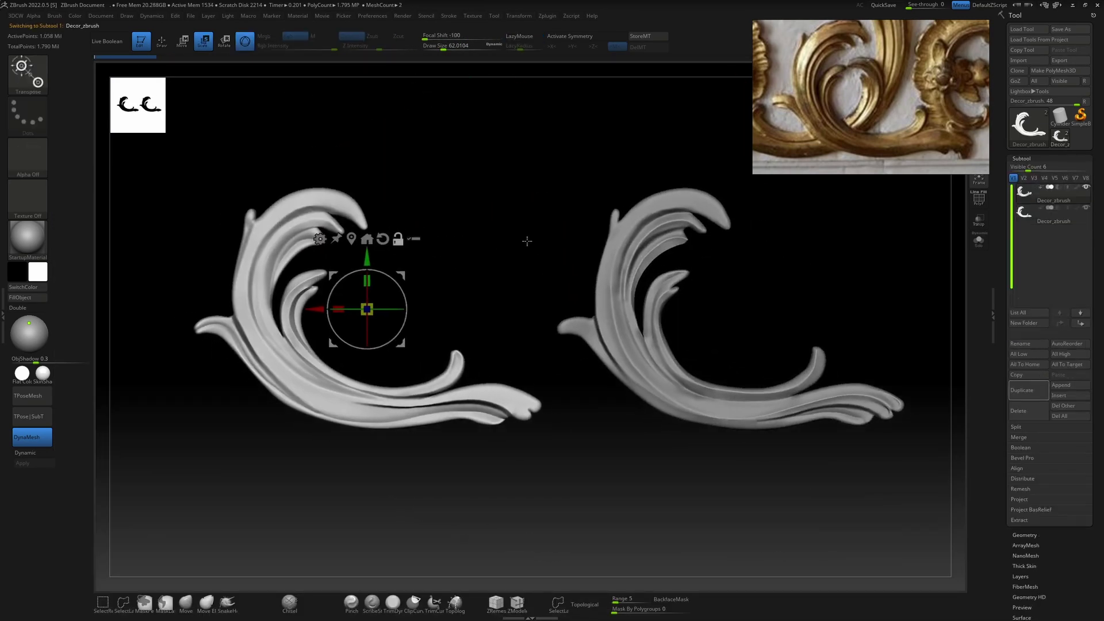
pyautogui.keyDown('alt'); pyautogui.moveTo(589, 277); pyautogui.dragTo(551, 242); pyautogui.keyUp('alt')
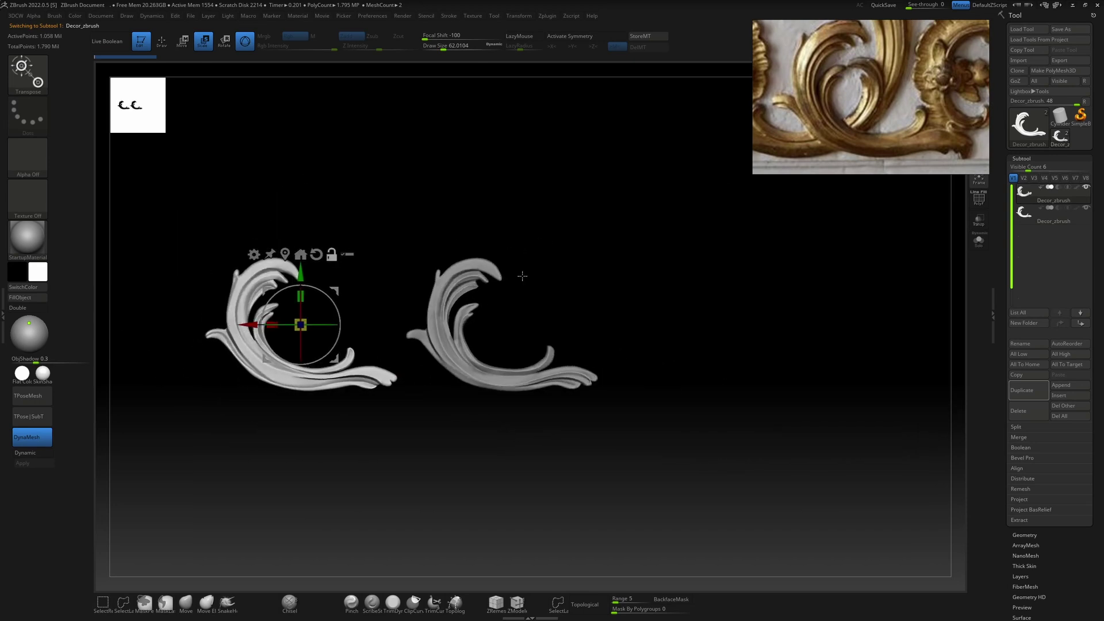
pyautogui.keyDown('alt'); pyautogui.moveTo(583, 307); pyautogui.dragTo(714, 301); pyautogui.keyUp('alt')
pyautogui.press('q')
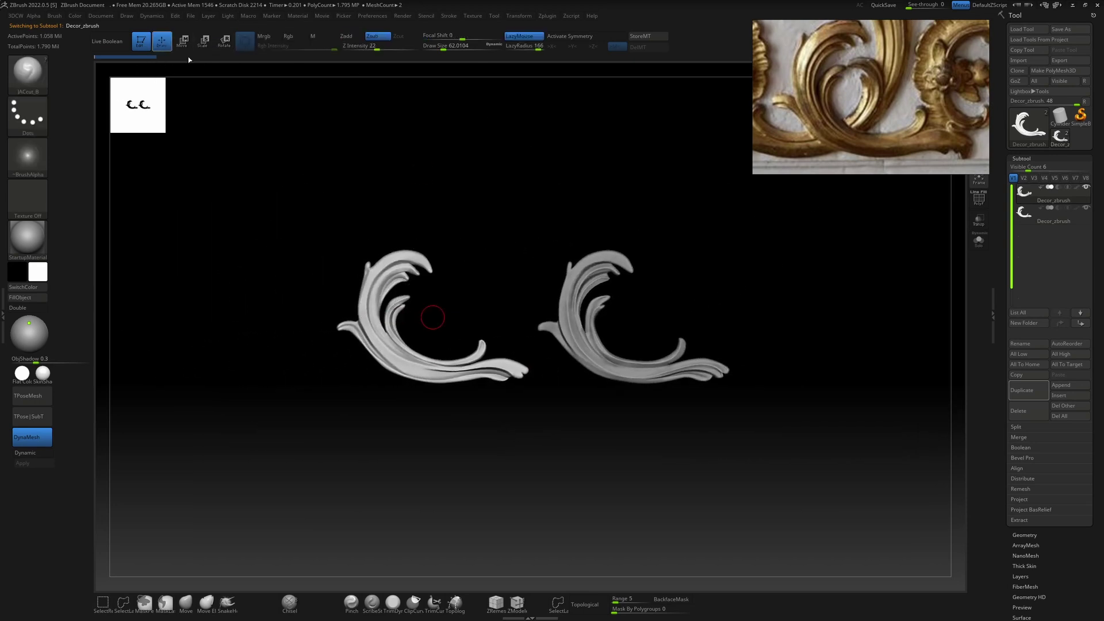
pyautogui.keyDown('alt'); pyautogui.click(583, 299); pyautogui.keyUp('alt')
pyautogui.press('w')
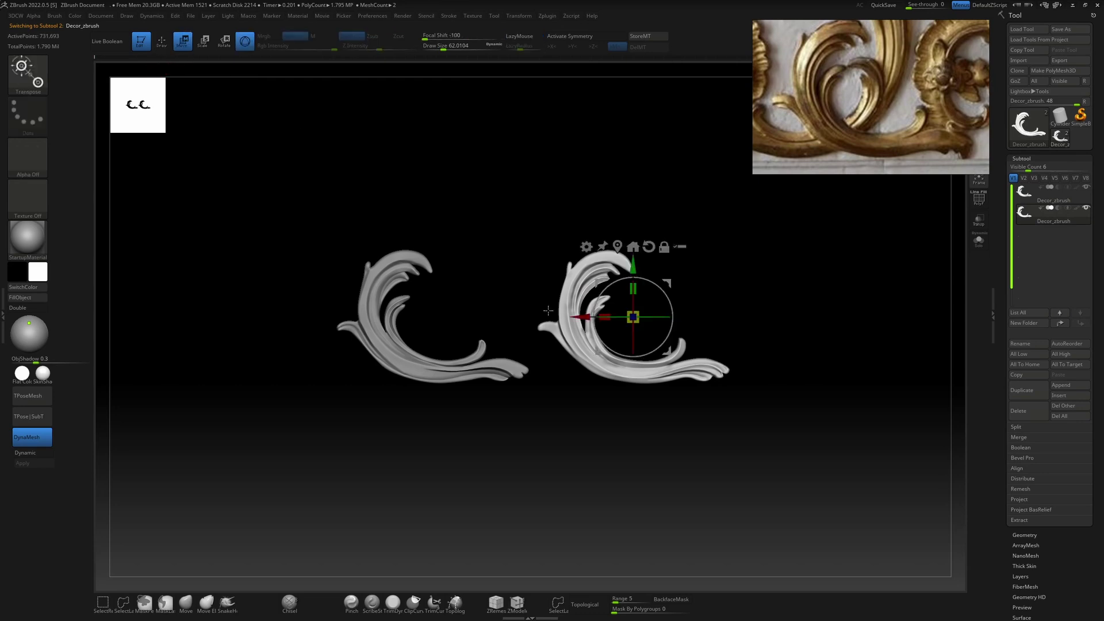
pyautogui.moveTo(570, 316); pyautogui.dragTo(795, 316)
# Step: Duplicate the left-hand scroll subtool, then rotate and move the copy above the original so the two curves meet
pyautogui.press('q')
pyautogui.keyDown('alt'); pyautogui.click(391, 310); pyautogui.keyUp('alt')
pyautogui.press('w')
pyautogui.keyDown('alt'); pyautogui.moveTo(472, 296); pyautogui.dragTo(759, 251); pyautogui.keyUp('alt')
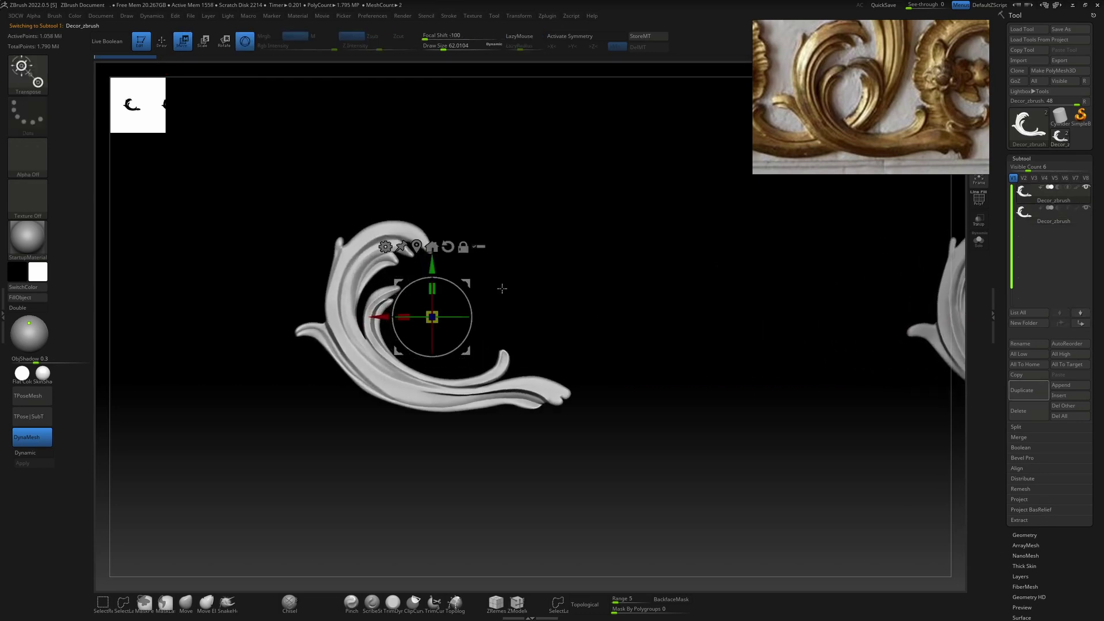
pyautogui.keyDown('alt'); pyautogui.moveTo(473, 279); pyautogui.dragTo(574, 223); pyautogui.keyUp('alt')
pyautogui.hotkey('ctrl', 'z')
pyautogui.hotkey('ctrl', 'shift', 'd')
pyautogui.moveTo(463, 281); pyautogui.dragTo(627, 275)
pyautogui.moveTo(545, 180); pyautogui.dragTo(683, 241)
pyautogui.moveTo(570, 193); pyautogui.dragTo(423, 84)
pyautogui.keyDown('alt'); pyautogui.moveTo(564, 226); pyautogui.dragTo(530, 254, button='right'); pyautogui.keyUp('alt')
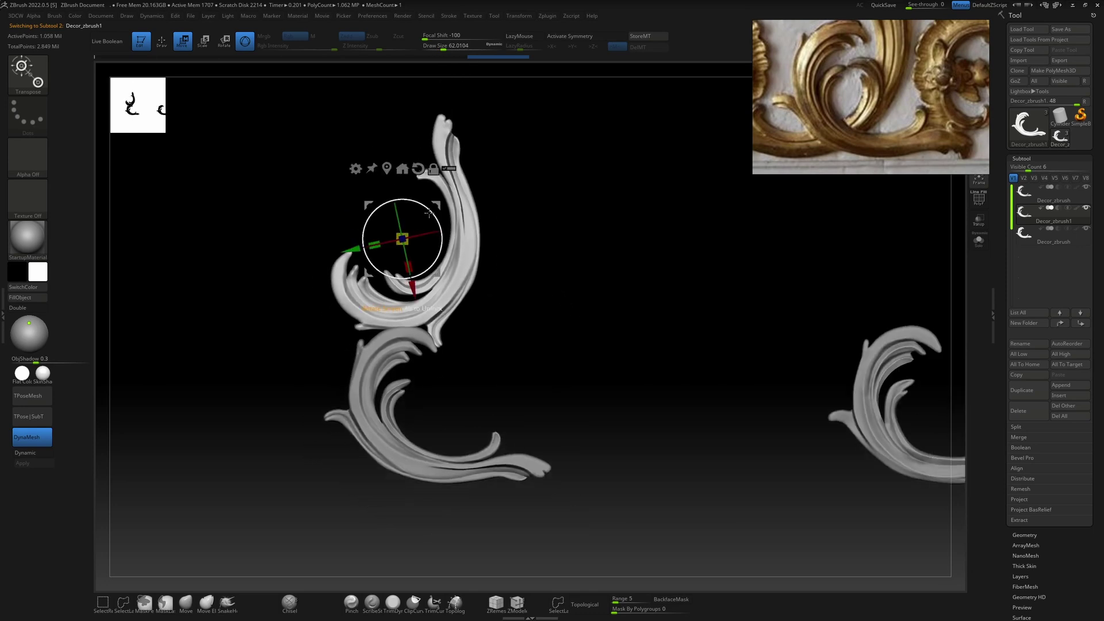
# Step: Duplicate the rotated scroll up and to the right, and flip the new copy with the Mirror deformation
pyautogui.moveTo(437, 203); pyautogui.dragTo(485, 158)
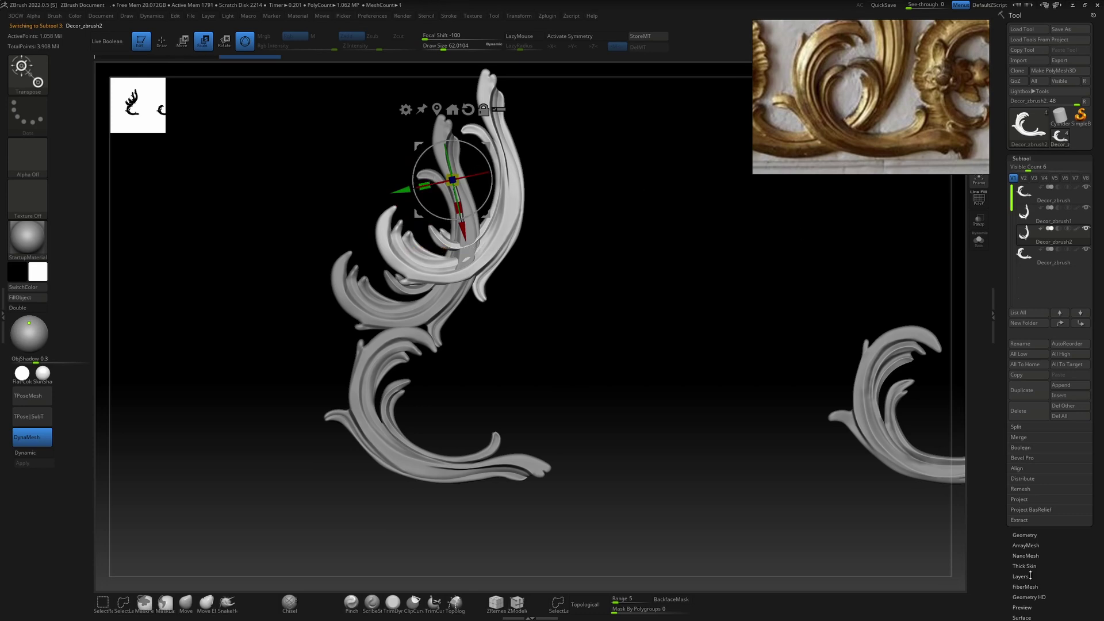
pyautogui.scroll(-6, 1009, 585)
pyautogui.click(1027, 322)
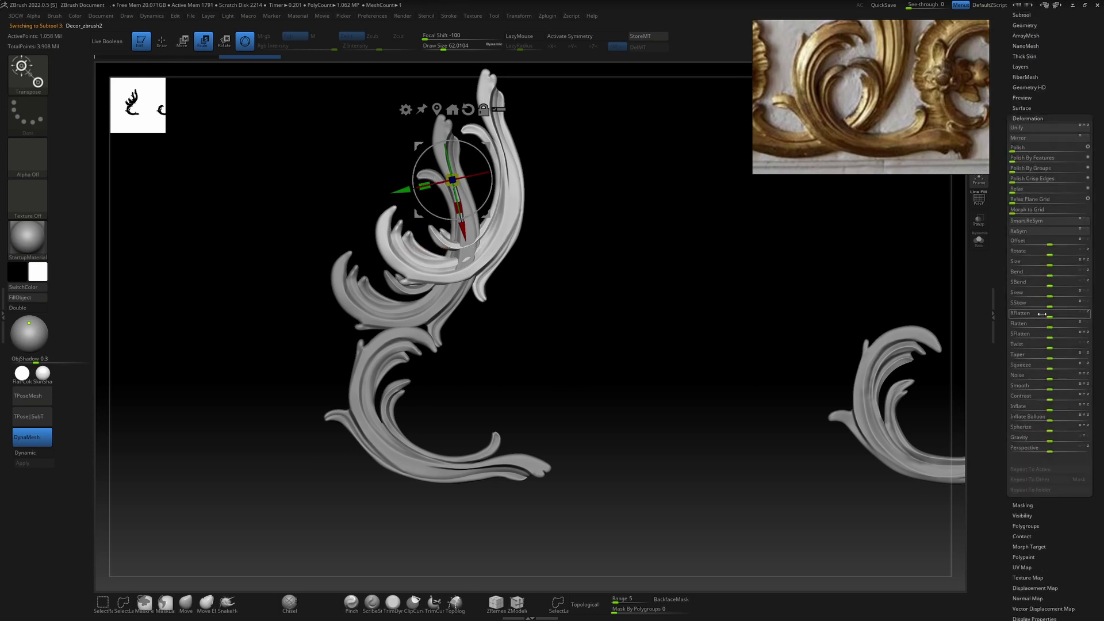
pyautogui.click(1018, 137)
# Step: Position the mirrored copy so it branches off the middle scroll, adjust it slightly in depth and return to Draw mode
pyautogui.moveTo(487, 144); pyautogui.dragTo(587, 95)
pyautogui.keyDown('ctrl'); pyautogui.moveTo(599, 345); pyautogui.dragTo(580, 364, button='right'); pyautogui.keyUp('ctrl')
pyautogui.keyDown('ctrl'); pyautogui.moveTo(420, 327); pyautogui.dragTo(380, 276, button='right'); pyautogui.keyUp('ctrl')
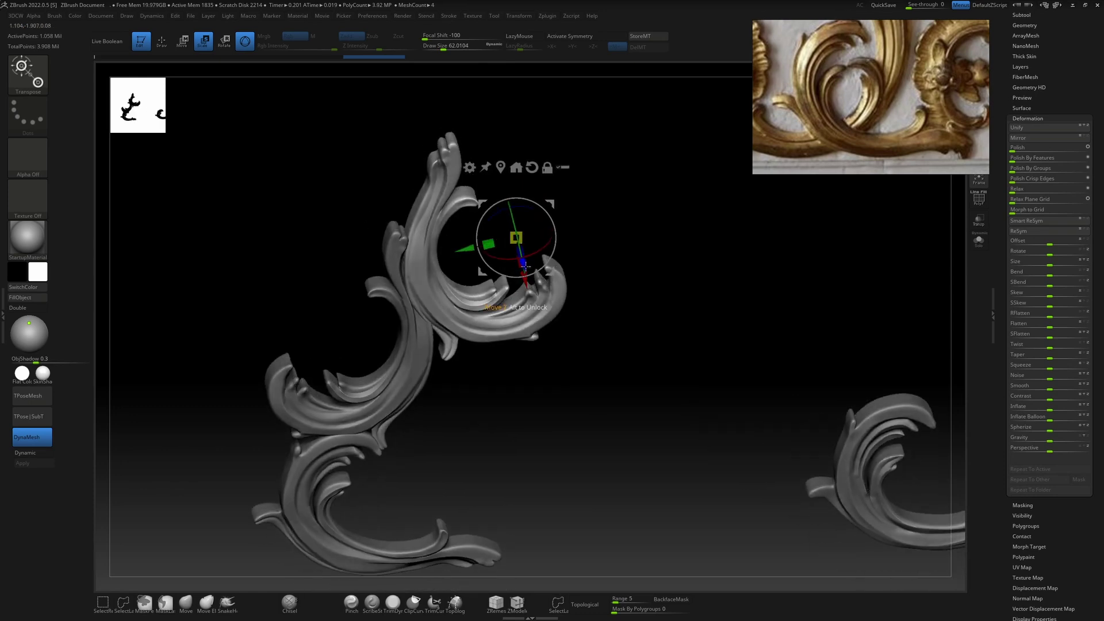
pyautogui.moveTo(525, 266); pyautogui.dragTo(524, 270)
pyautogui.moveTo(690, 337)
pyautogui.keyDown('shift'); pyautogui.mouseDown(button='right')
pyautogui.moveTo(683, 303)
pyautogui.moveTo(665, 295)
pyautogui.moveTo(608, 273)
pyautogui.moveTo(609, 304)
pyautogui.mouseUp(button='right'); pyautogui.keyUp('shift')
pyautogui.click(162, 41)
pyautogui.keyDown('alt'); pyautogui.moveTo(612, 217); pyautogui.dragTo(613, 251, button='right'); pyautogui.keyUp('alt')
# Step: Load the walllamp_z tool from the Starlight > Props > WallLamp > Sculpt folder
pyautogui.moveTo(1008, 47); pyautogui.dragTo(1009, 57)
pyautogui.scroll(5, 1008, 54)
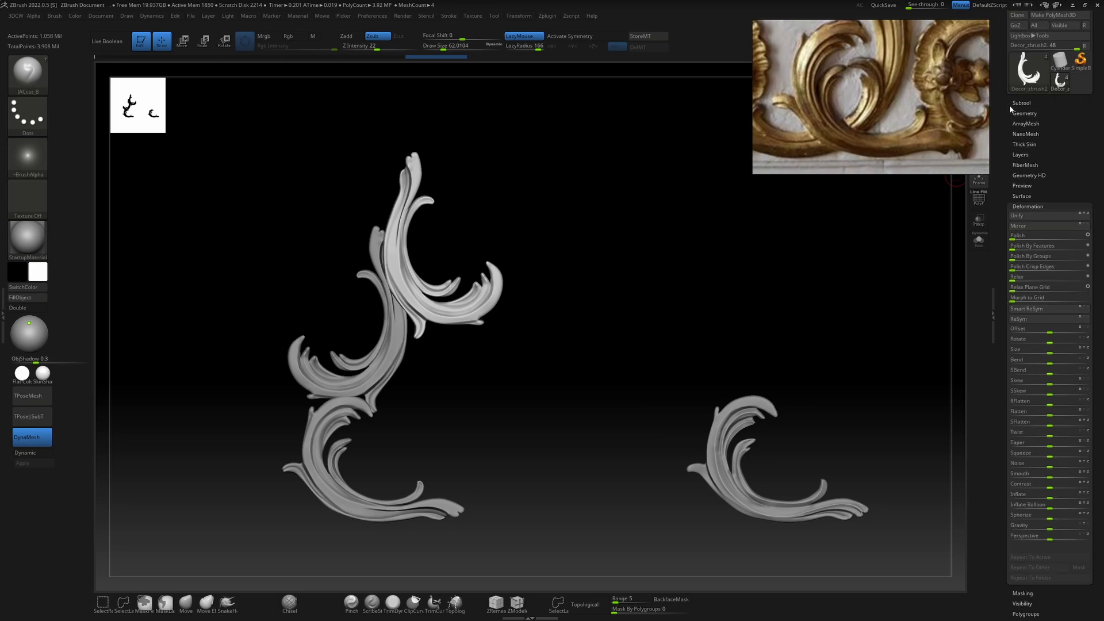
pyautogui.click(1026, 33)
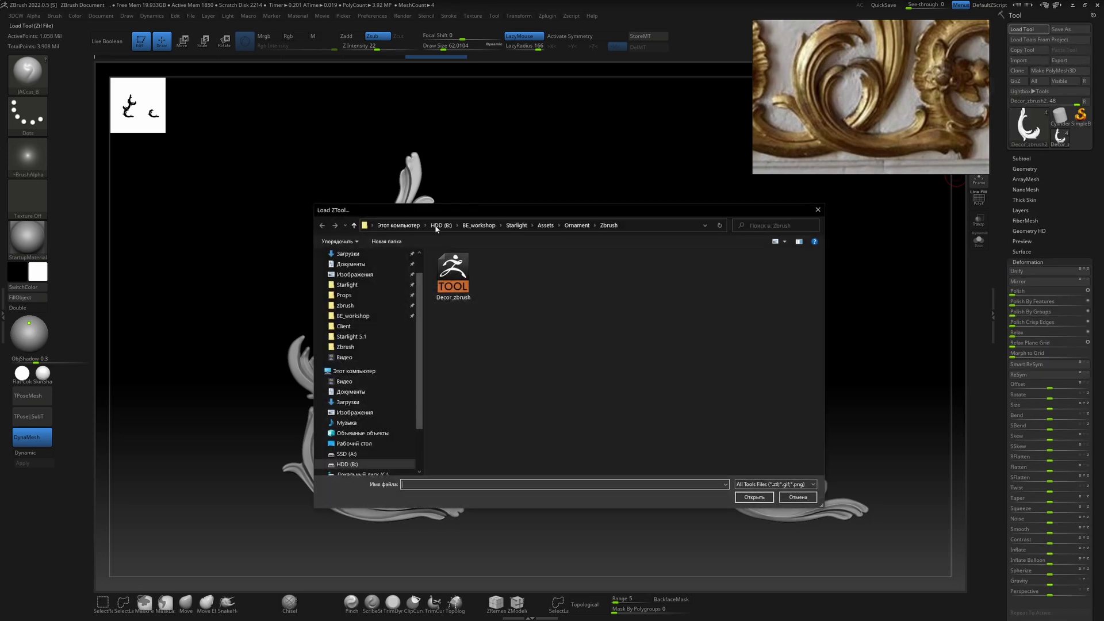
pyautogui.click(546, 225)
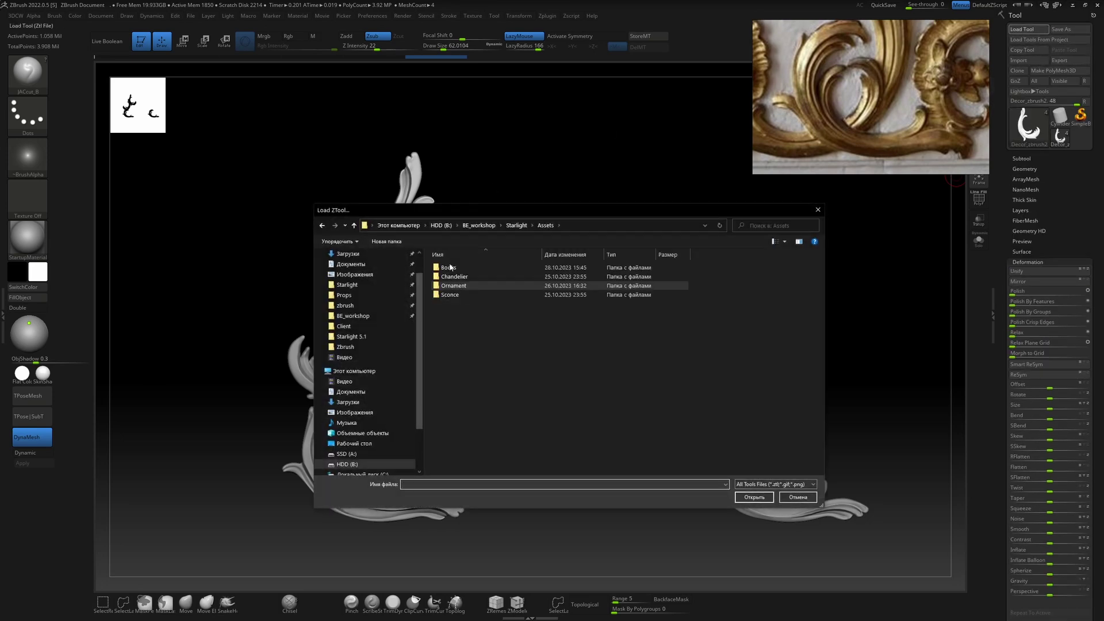
pyautogui.doubleClick(461, 294)
pyautogui.click(345, 295)
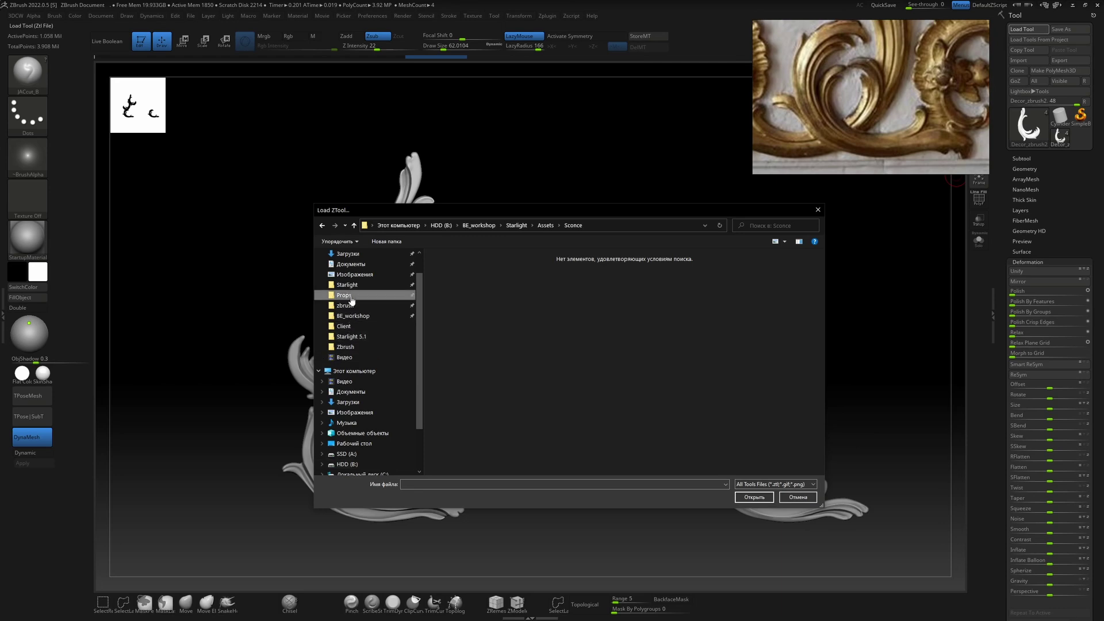
pyautogui.doubleClick(454, 313)
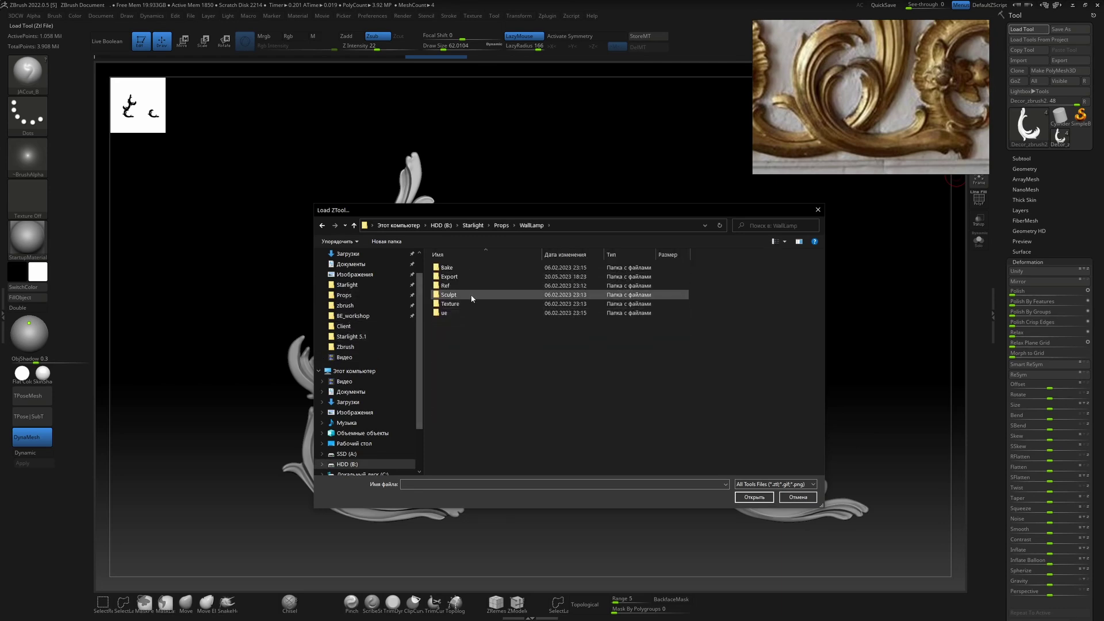
pyautogui.doubleClick(449, 295)
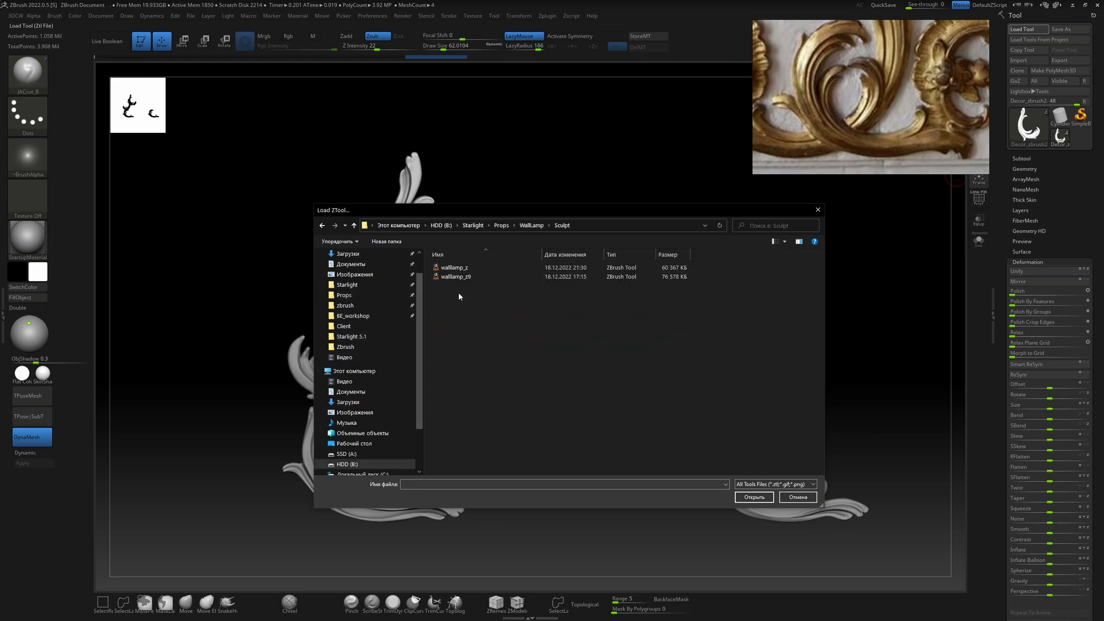
pyautogui.doubleClick(472, 269)
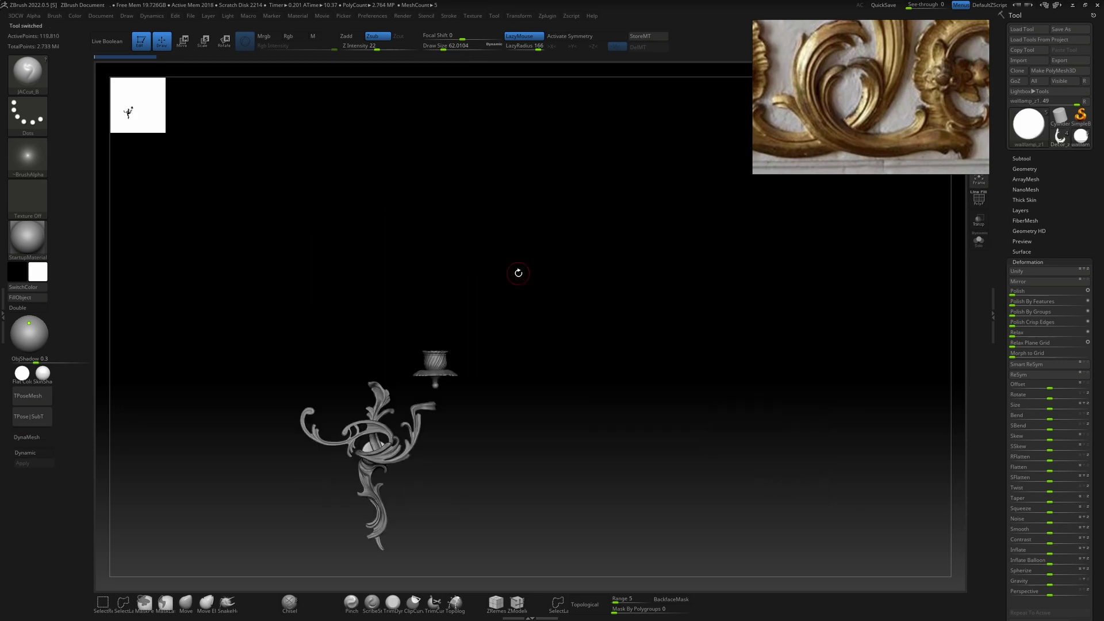
# Step: Look over the loaded lamp and its subtool list, and load the walllamp_z9 tool from the same Sculpt folder
pyautogui.keyDown('alt'); pyautogui.moveTo(460, 468); pyautogui.dragTo(525, 364); pyautogui.keyUp('alt')
pyautogui.keyDown('alt'); pyautogui.moveTo(578, 289); pyautogui.dragTo(653, 298); pyautogui.keyUp('alt')
pyautogui.click(1033, 159)
pyautogui.moveTo(1009, 127); pyautogui.dragTo(997, 173)
pyautogui.click(1028, 30)
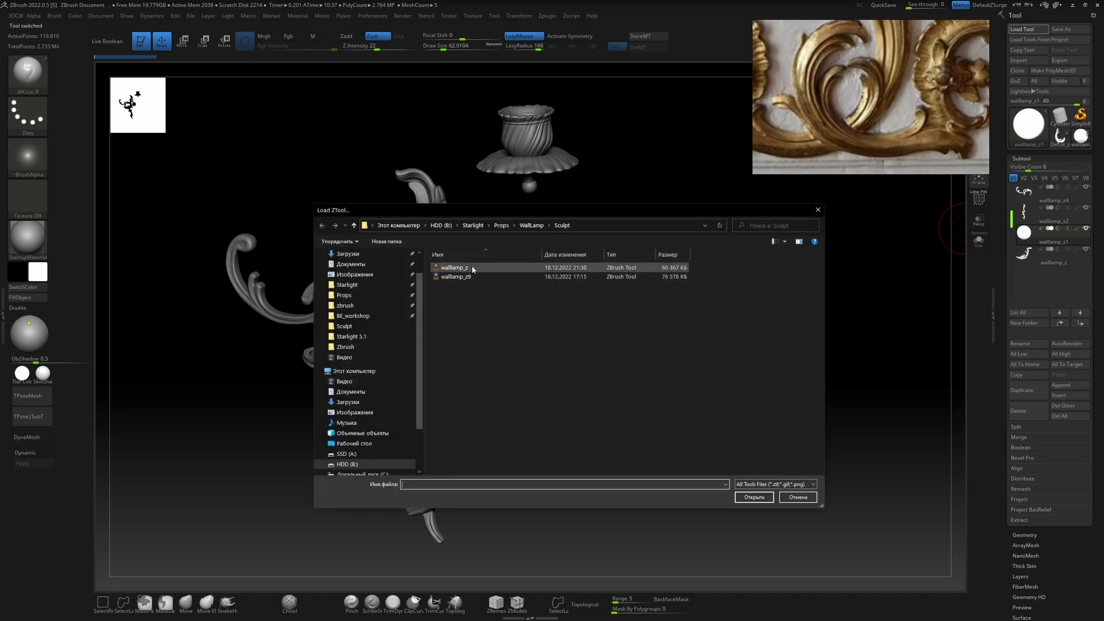
pyautogui.doubleClick(474, 275)
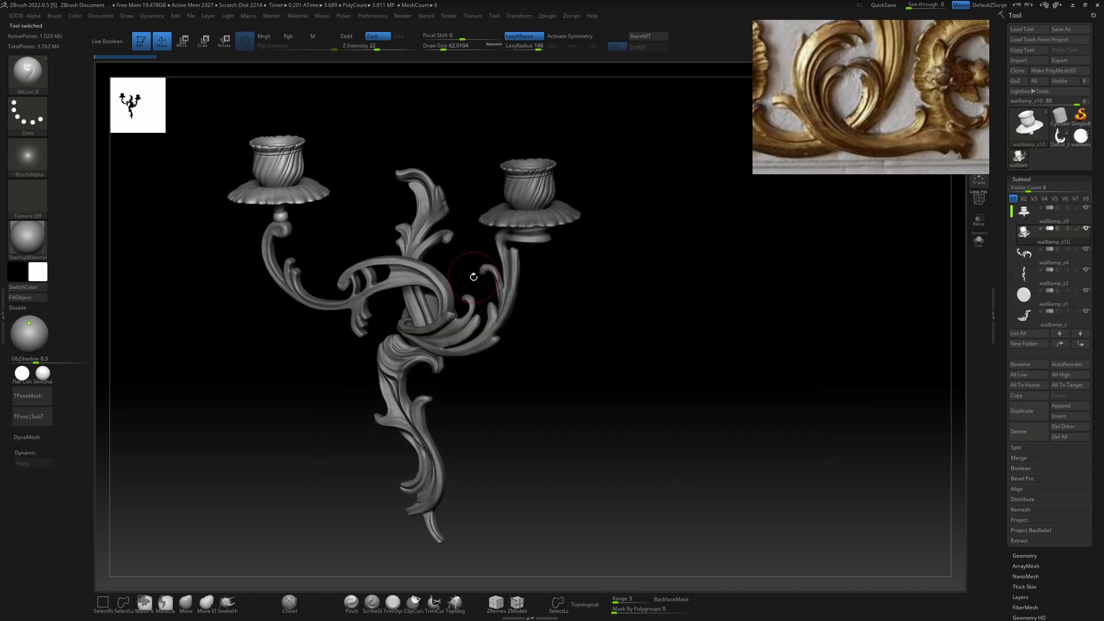
# Step: Examine the two-armed wall lamp sculpt from above, close up and from the front, and move the reference image away from it
pyautogui.moveTo(595, 308)
pyautogui.mouseDown()
pyautogui.moveTo(554, 352)
pyautogui.moveTo(680, 347)
pyautogui.moveTo(666, 343)
pyautogui.moveTo(653, 389)
pyautogui.moveTo(678, 376)
pyautogui.mouseUp()
pyautogui.moveTo(736, 302)
pyautogui.keyDown('alt'); pyautogui.mouseDown()
pyautogui.moveTo(643, 296)
pyautogui.moveTo(657, 270)
pyautogui.moveTo(621, 276)
pyautogui.moveTo(609, 333)
pyautogui.moveTo(662, 412)
pyautogui.moveTo(626, 335)
pyautogui.moveTo(522, 398)
pyautogui.moveTo(455, 215)
pyautogui.mouseUp(); pyautogui.keyUp('alt')
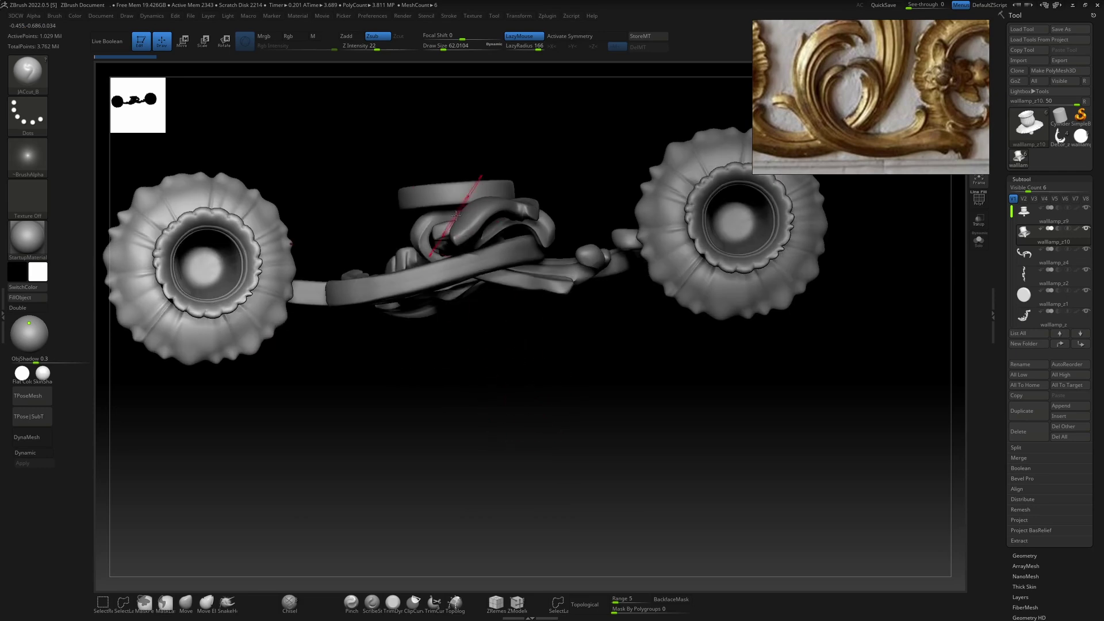
pyautogui.moveTo(477, 280)
pyautogui.mouseDown()
pyautogui.moveTo(507, 282)
pyautogui.moveTo(554, 239)
pyautogui.moveTo(552, 295)
pyautogui.moveTo(584, 328)
pyautogui.moveTo(554, 167)
pyautogui.moveTo(577, 241)
pyautogui.moveTo(643, 286)
pyautogui.moveTo(623, 261)
pyautogui.moveTo(540, 291)
pyautogui.moveTo(602, 362)
pyautogui.moveTo(584, 365)
pyautogui.moveTo(619, 383)
pyautogui.moveTo(603, 382)
pyautogui.moveTo(623, 402)
pyautogui.moveTo(625, 347)
pyautogui.moveTo(677, 365)
pyautogui.moveTo(640, 345)
pyautogui.moveTo(636, 309)
pyautogui.moveTo(633, 338)
pyautogui.moveTo(644, 339)
pyautogui.moveTo(624, 333)
pyautogui.moveTo(608, 387)
pyautogui.moveTo(579, 364)
pyautogui.moveTo(510, 354)
pyautogui.mouseUp()
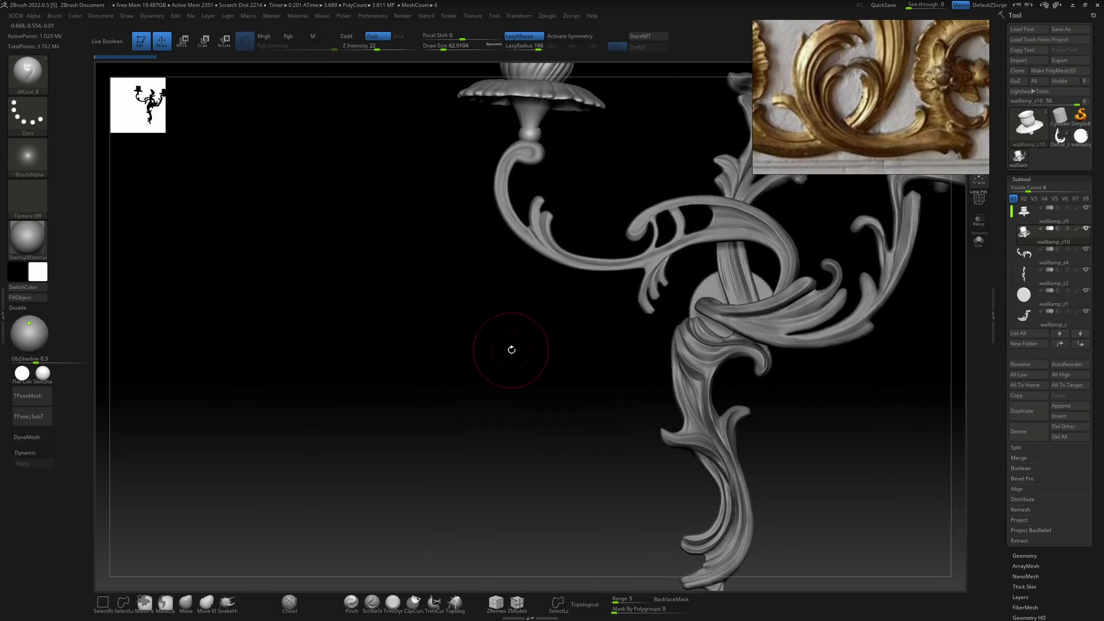
pyautogui.keyDown('alt'); pyautogui.moveTo(606, 320); pyautogui.dragTo(379, 375); pyautogui.keyUp('alt')
pyautogui.moveTo(704, 403); pyautogui.dragTo(680, 373)
pyautogui.keyDown('alt'); pyautogui.moveTo(606, 286); pyautogui.dragTo(642, 349); pyautogui.keyUp('alt')
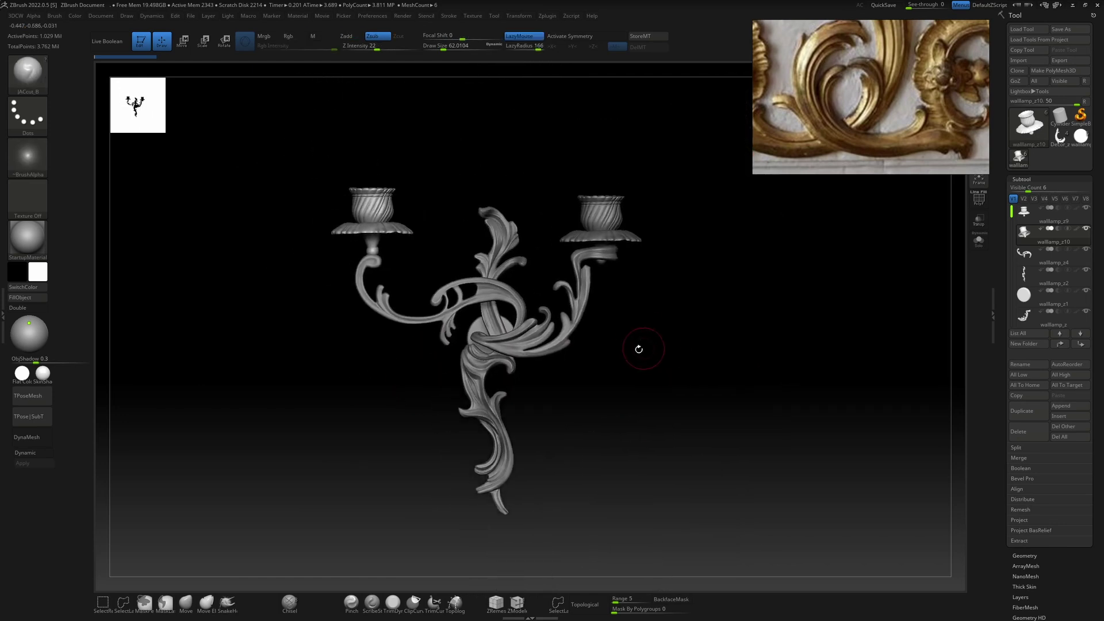
pyautogui.moveTo(879, 102); pyautogui.dragTo(832, 469)
pyautogui.moveTo(601, 287); pyautogui.dragTo(638, 296)
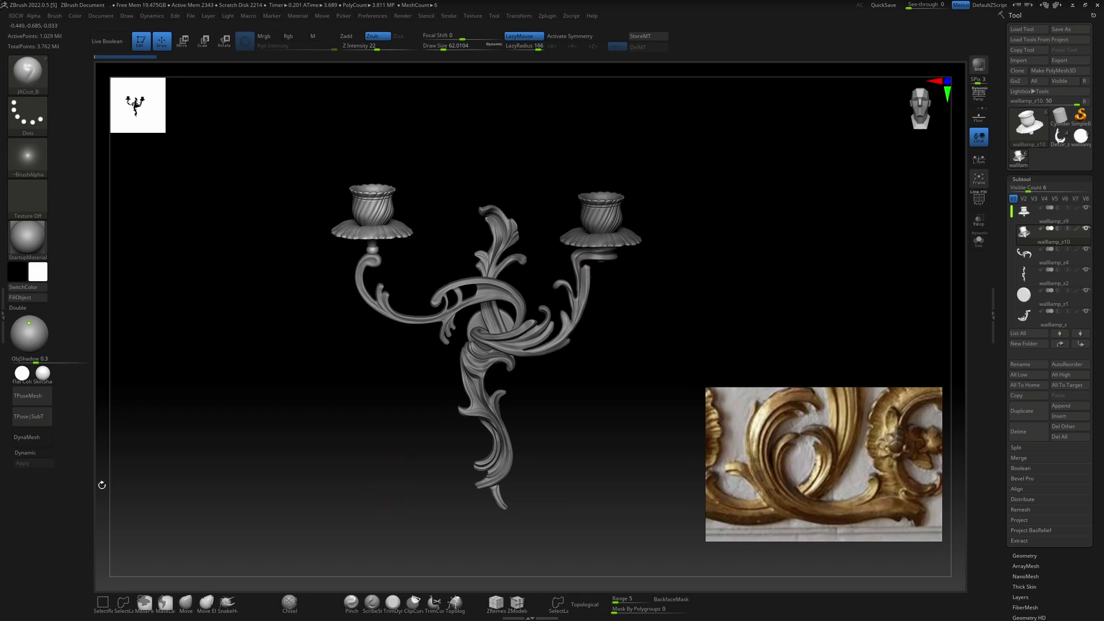
# Step: Switch to the workshop PDF in Chrome, close the floating reference image and go to page 7, "Books - textures and setup in engine"
pyautogui.press('super')
pyautogui.moveTo(53, 613)
pyautogui.click(55, 578)
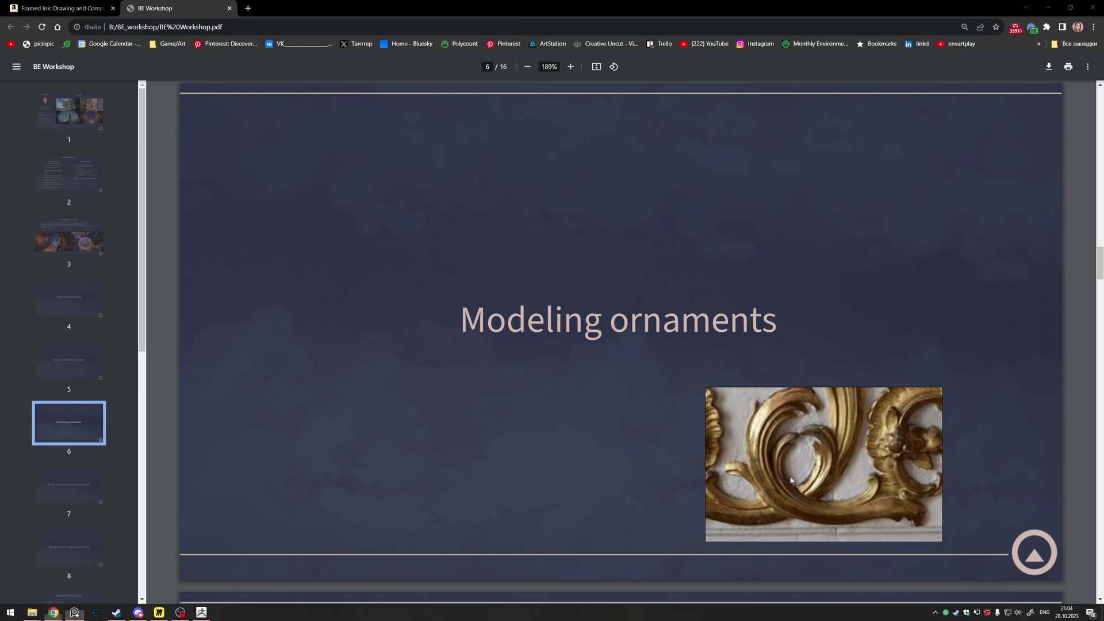
pyautogui.rightClick(792, 297)
pyautogui.click(819, 470)
pyautogui.click(823, 472)
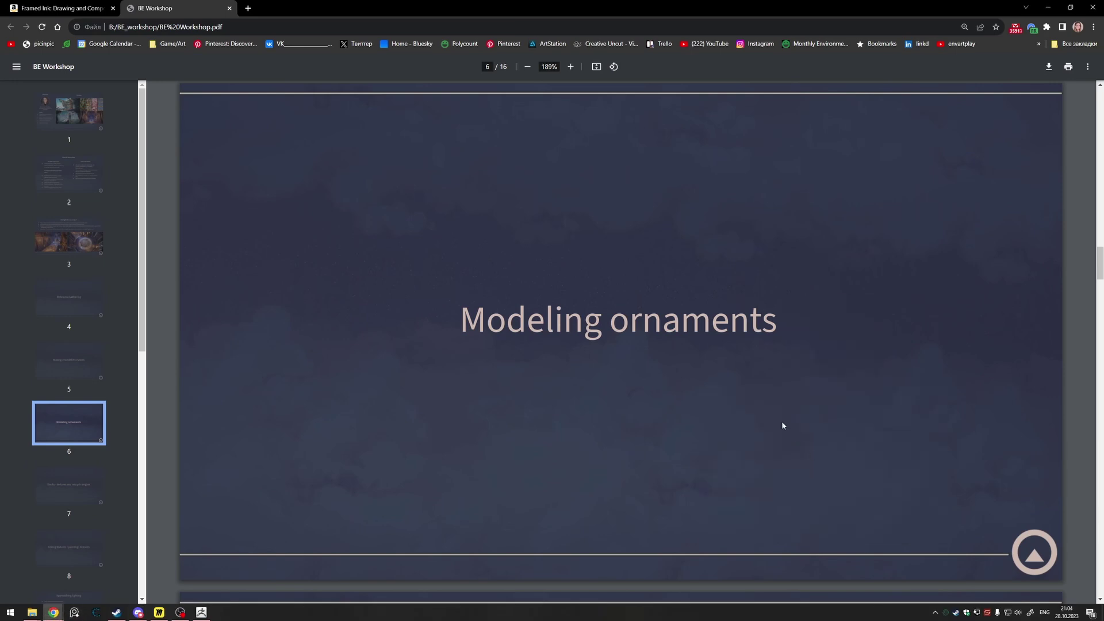
pyautogui.click(97, 480)
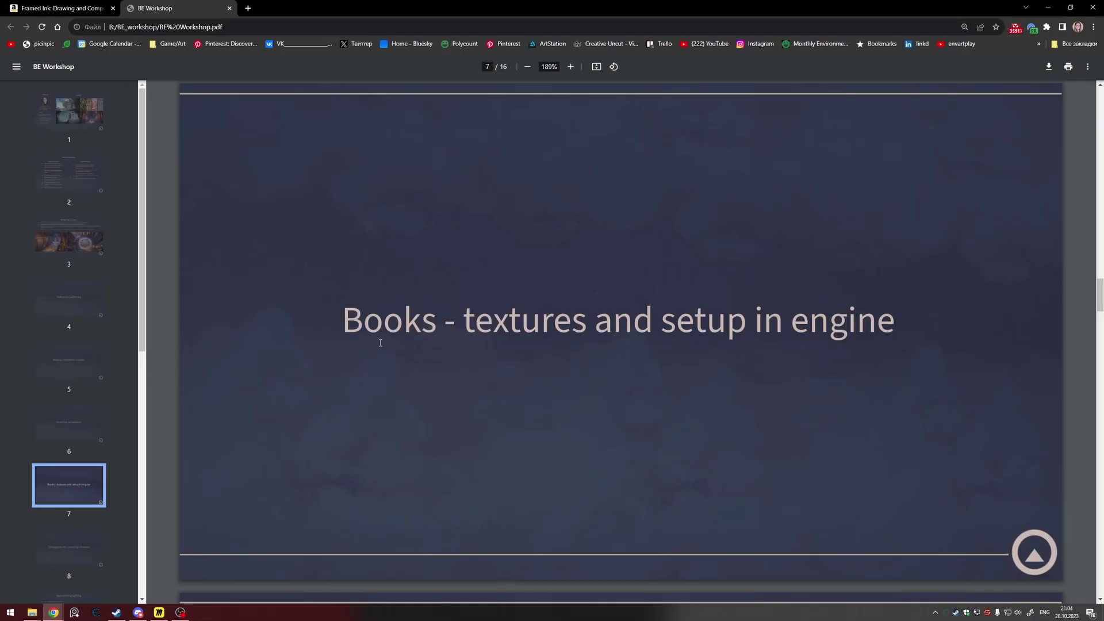
# Step: Open HighresScreenshot00013.png from the file explorer, examine the ornamented book covers close up, and close the image
pyautogui.click(31, 612)
pyautogui.click(117, 577)
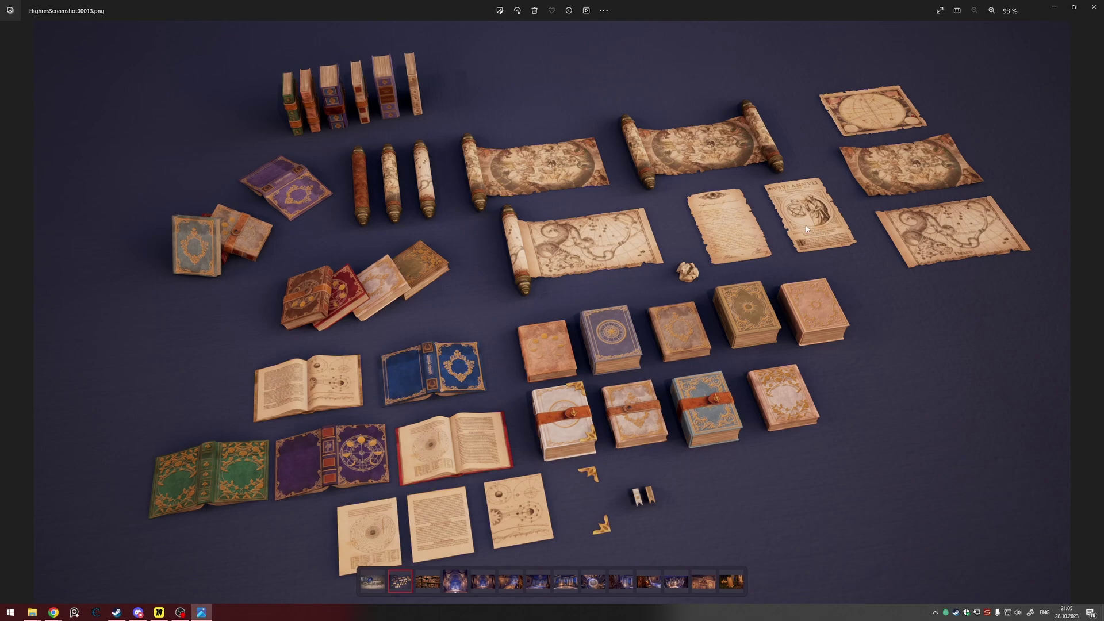
pyautogui.scroll(5, 663, 285)
pyautogui.scroll(2, 857, 365)
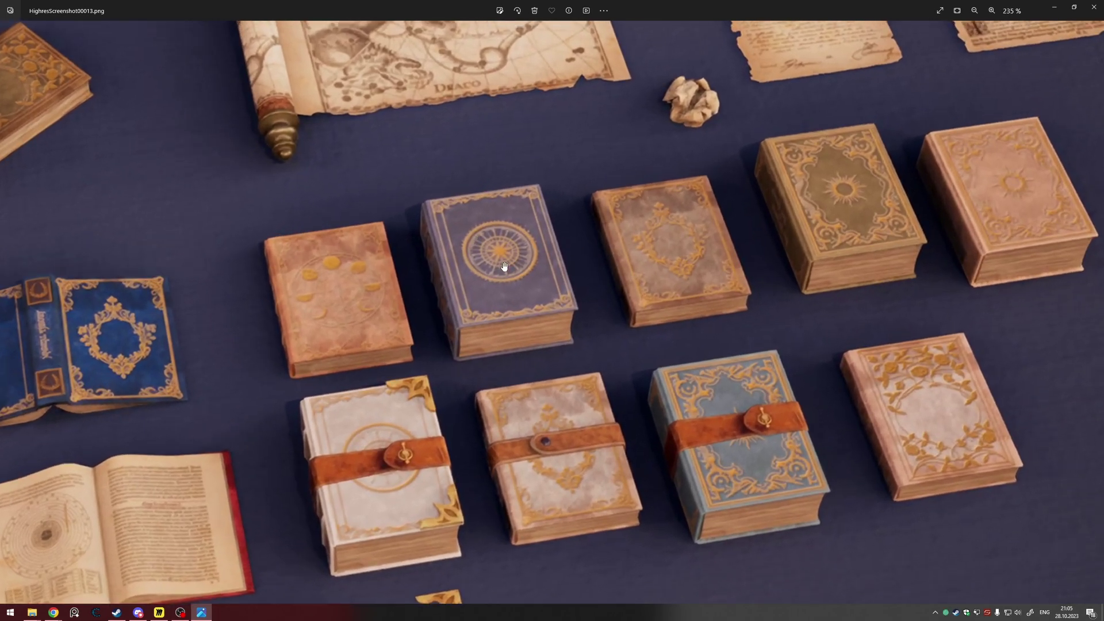
pyautogui.moveTo(504, 266); pyautogui.dragTo(584, 284)
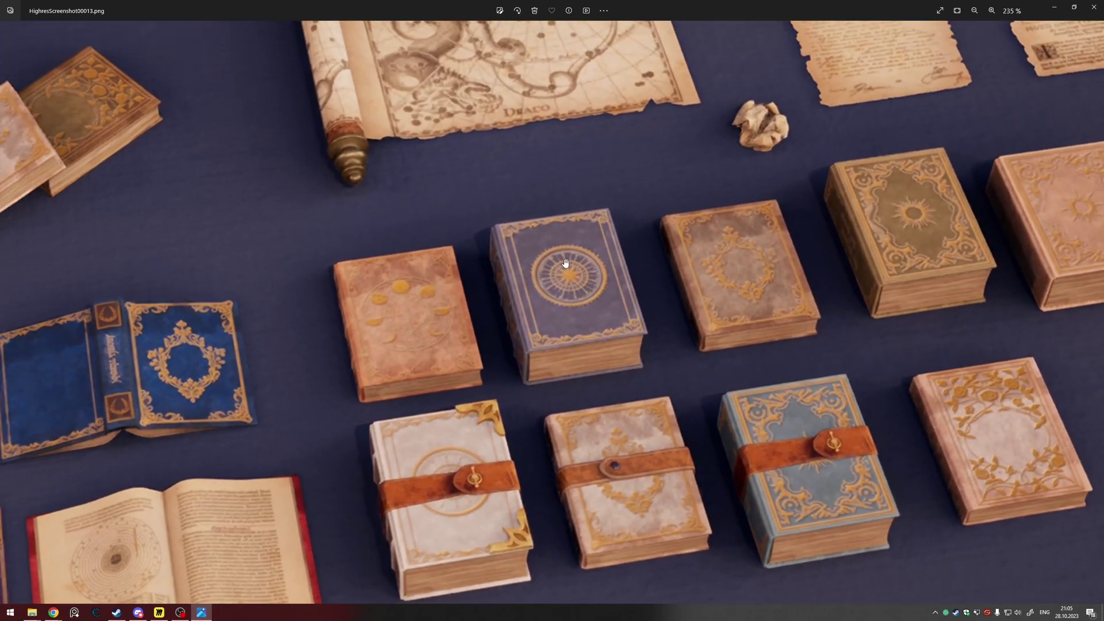
pyautogui.moveTo(784, 251); pyautogui.dragTo(620, 291)
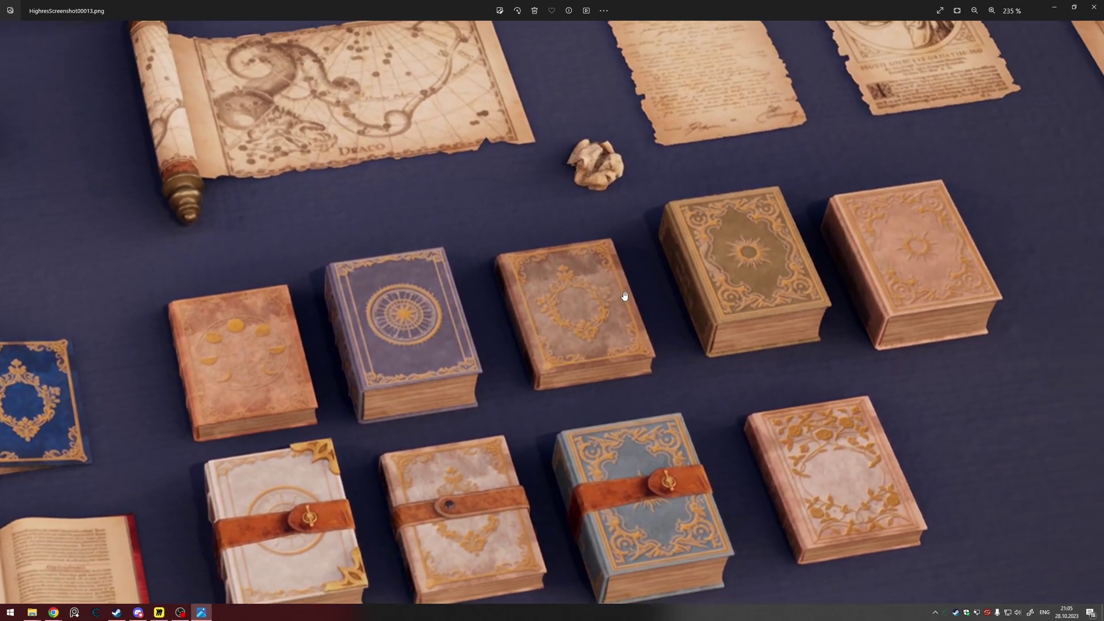
pyautogui.moveTo(414, 329); pyautogui.dragTo(561, 266)
pyautogui.moveTo(439, 315); pyautogui.dragTo(905, 157)
pyautogui.moveTo(247, 438); pyautogui.dragTo(678, 288)
pyautogui.moveTo(599, 310); pyautogui.dragTo(446, 375)
pyautogui.scroll(-1, 446, 375)
pyautogui.scroll(-5, 446, 375)
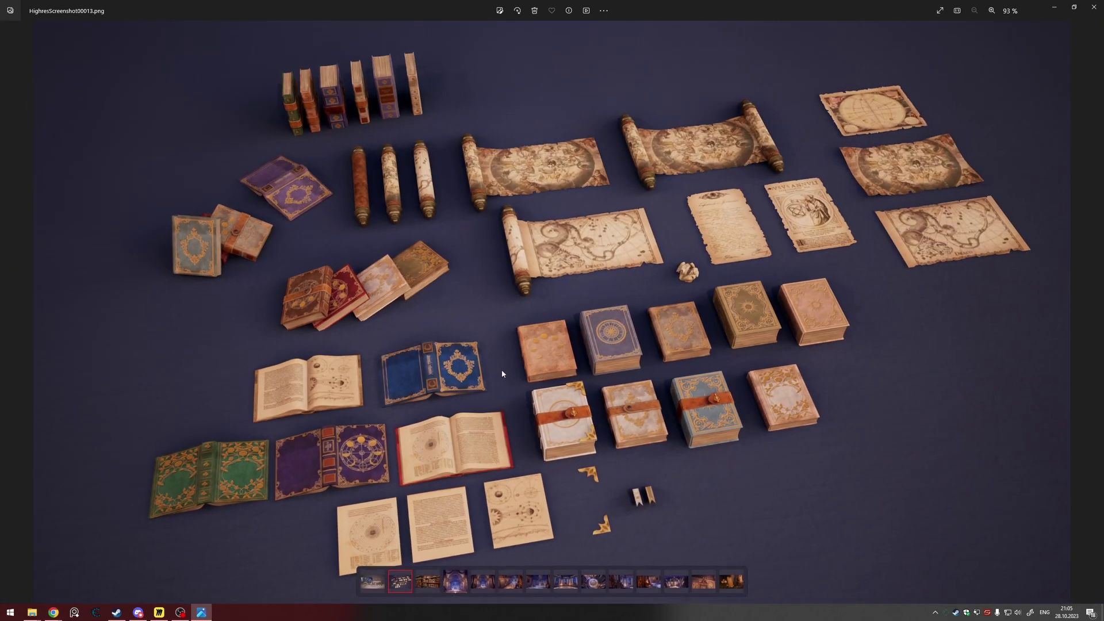
pyautogui.click(1093, 7)
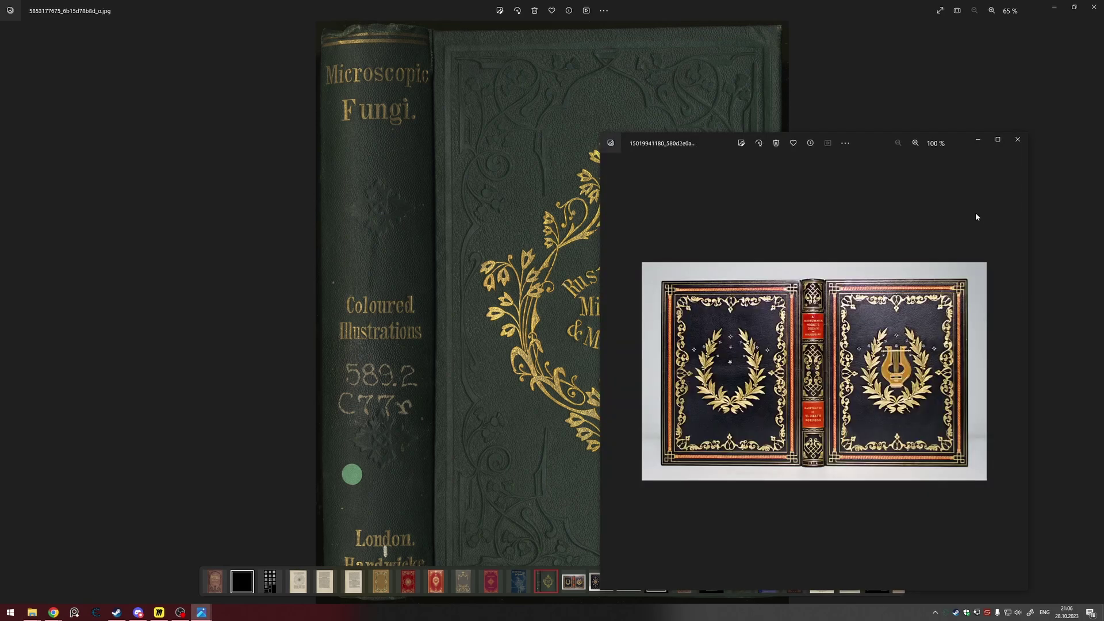
# Step: View the reference photos of gilded book covers at full window size and close them one after another
pyautogui.doubleClick(892, 143)
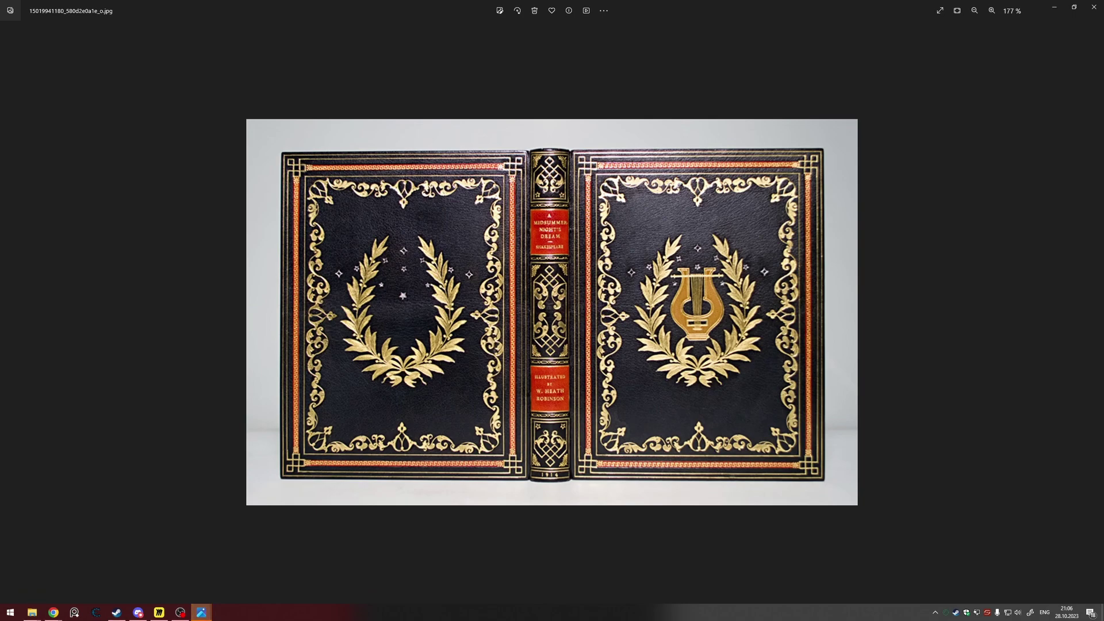
pyautogui.click(1093, 7)
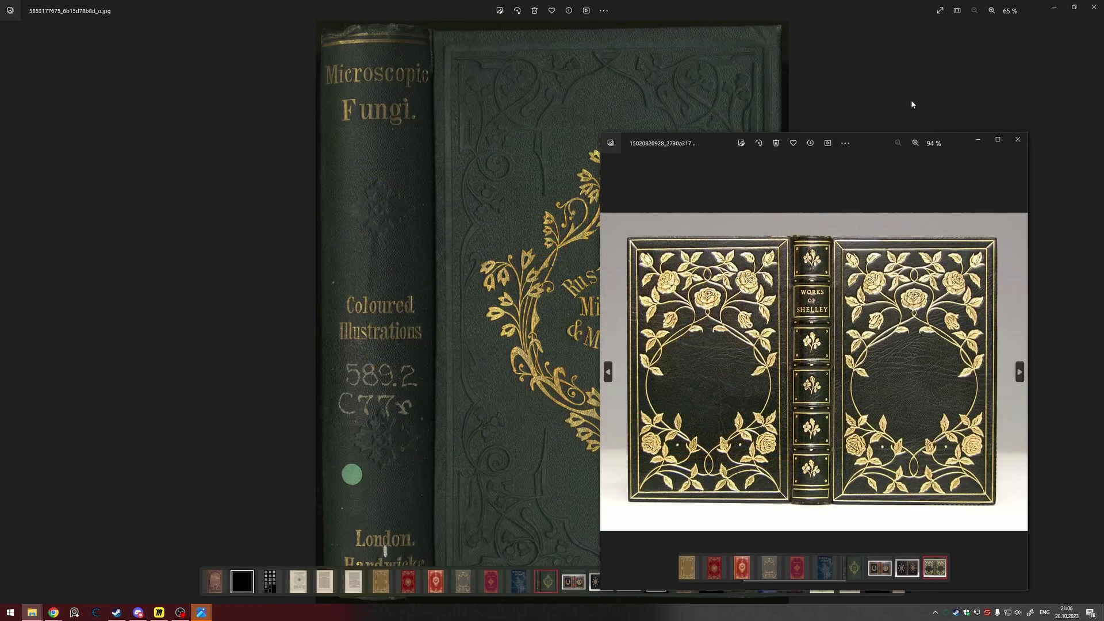
pyautogui.doubleClick(881, 137)
pyautogui.click(1094, 7)
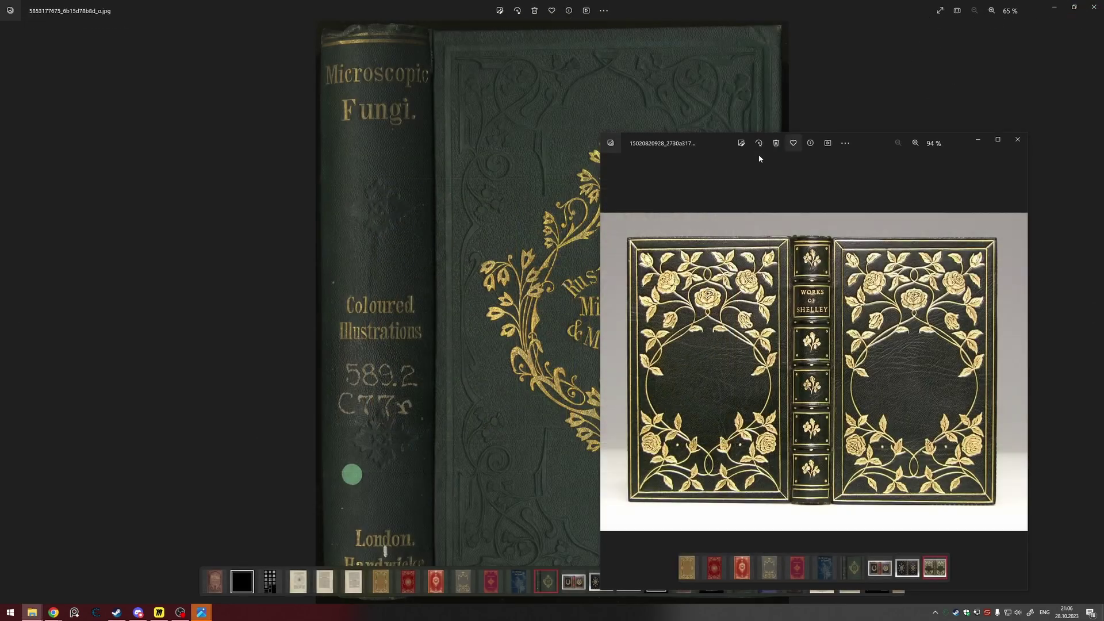
pyautogui.click(1018, 139)
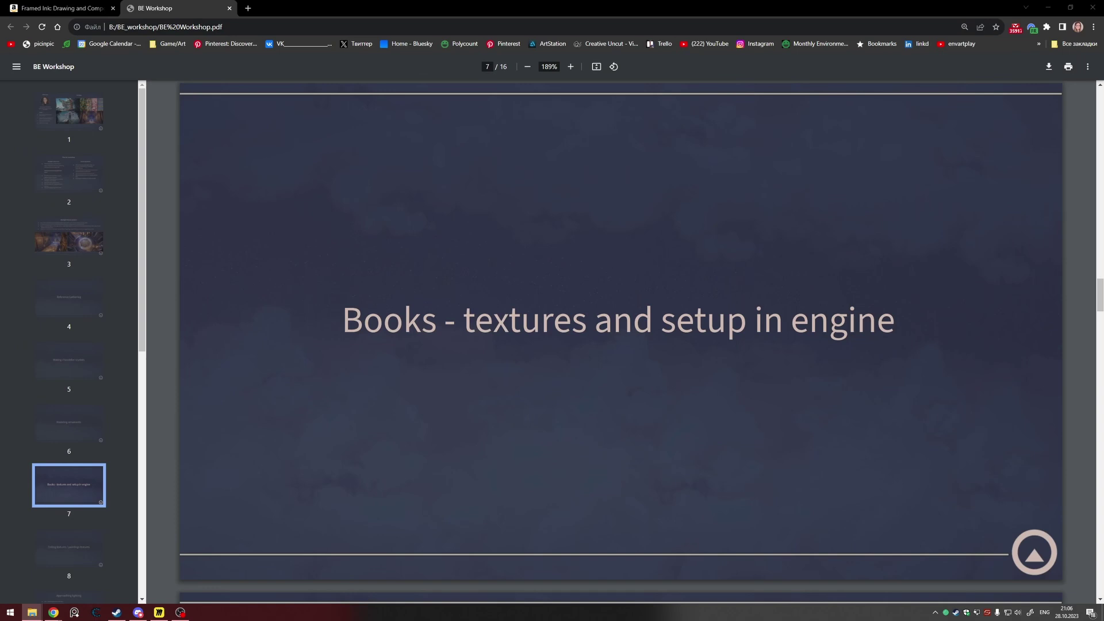
# Step: Open Steam and launch Substance 3D Painter from its library
pyautogui.press('super')
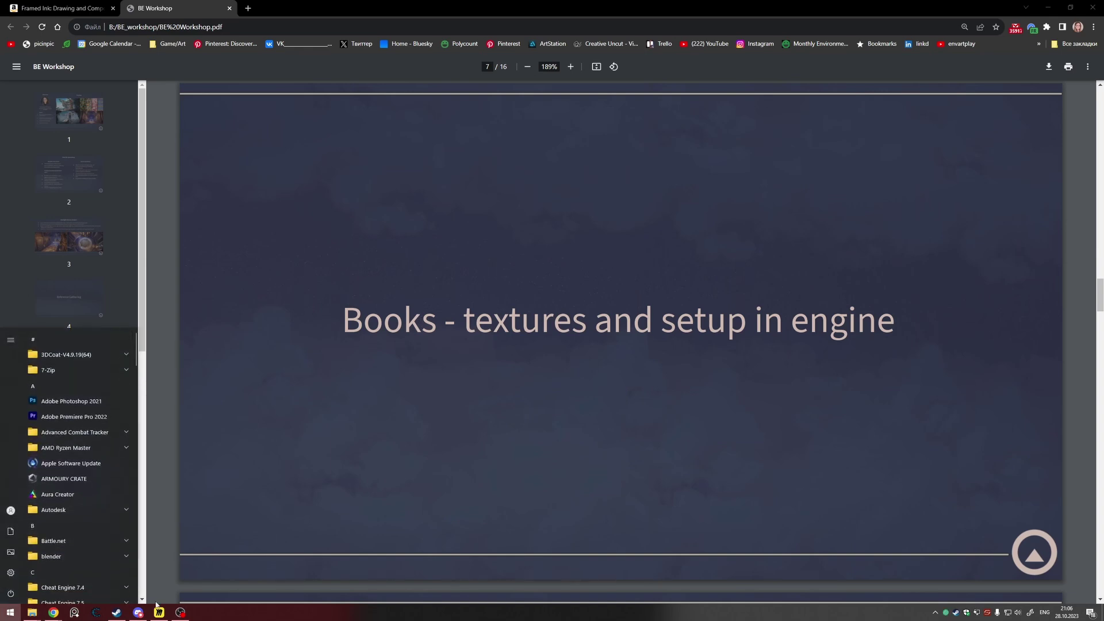
pyautogui.click(956, 613)
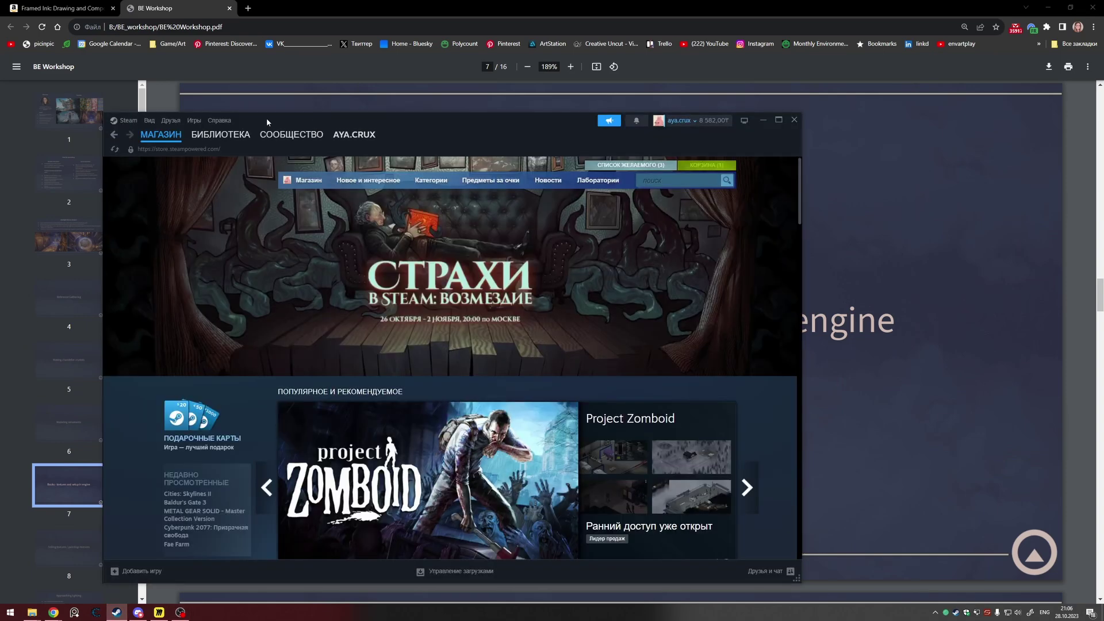
pyautogui.click(220, 147)
pyautogui.doubleClick(166, 242)
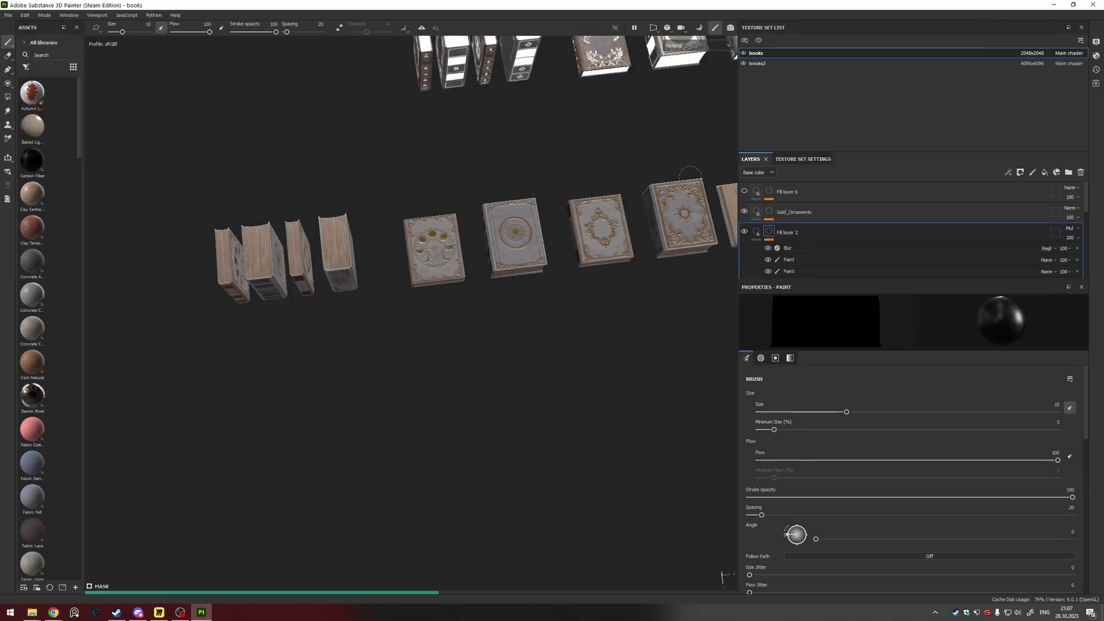
# Step: Narrow the texture set and layer panels to enlarge the viewport, and frame both rows of books
pyautogui.keyDown('alt'); pyautogui.moveTo(636, 117); pyautogui.dragTo(599, 159, button='middle'); pyautogui.keyUp('alt')
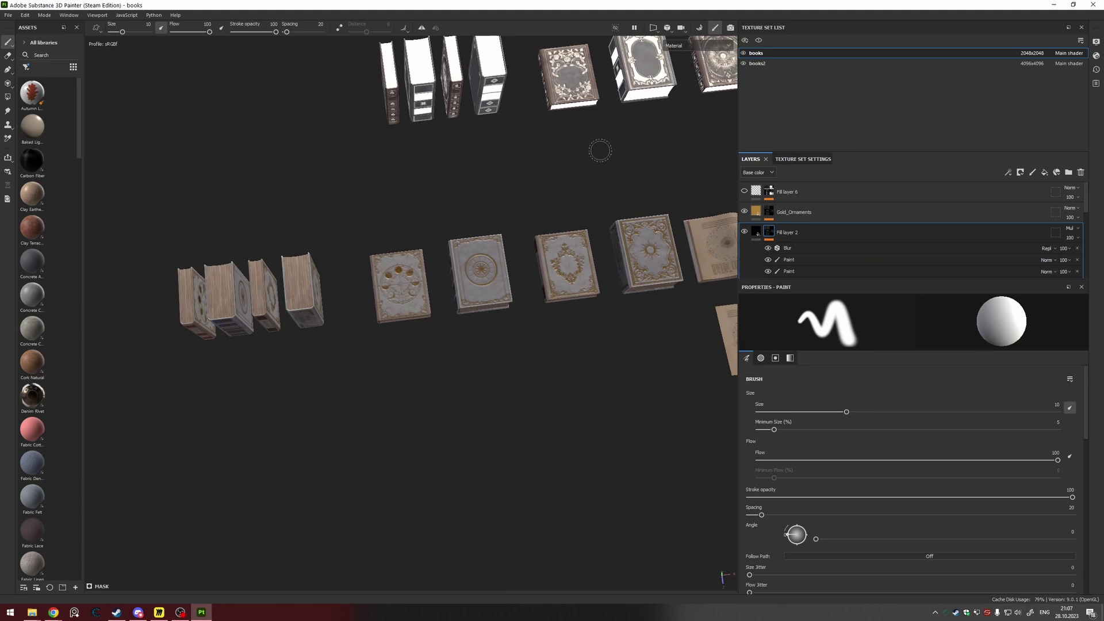
pyautogui.moveTo(777, 192); pyautogui.dragTo(870, 196)
pyautogui.keyDown('alt'); pyautogui.moveTo(726, 132); pyautogui.dragTo(657, 214, button='middle'); pyautogui.keyUp('alt')
pyautogui.keyDown('alt'); pyautogui.moveTo(656, 213); pyautogui.dragTo(637, 189); pyautogui.keyUp('alt')
pyautogui.keyDown('alt'); pyautogui.moveTo(572, 206); pyautogui.dragTo(542, 235, button='middle'); pyautogui.keyUp('alt')
pyautogui.keyDown('alt'); pyautogui.moveTo(494, 260); pyautogui.dragTo(501, 244); pyautogui.keyUp('alt')
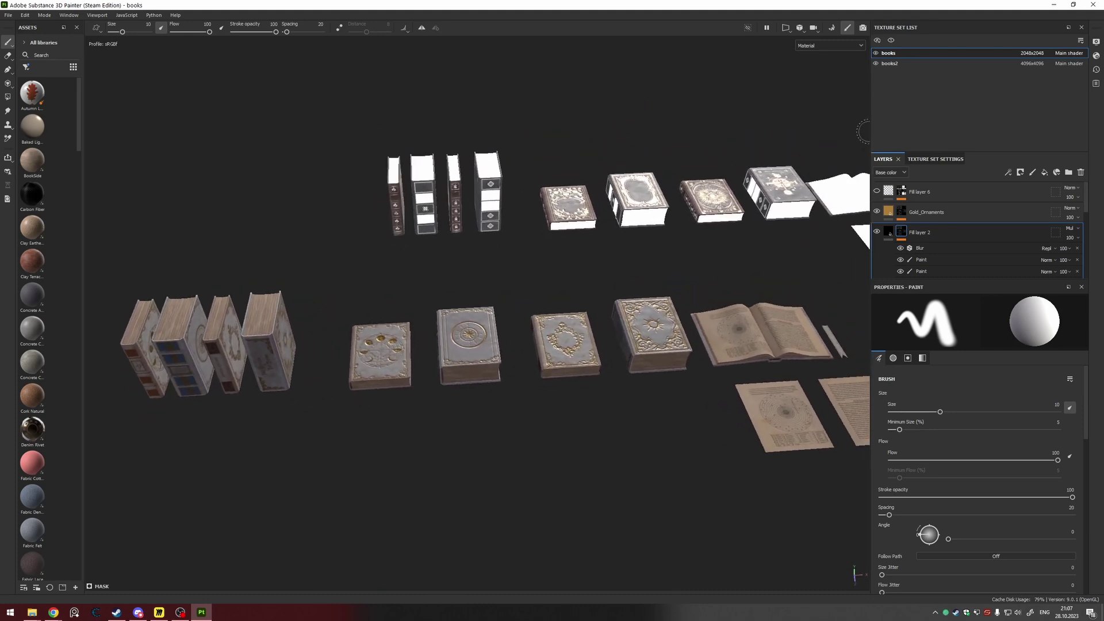
# Step: Hide the books2 texture set so that only the books set is displayed
pyautogui.click(875, 62)
pyautogui.click(876, 63)
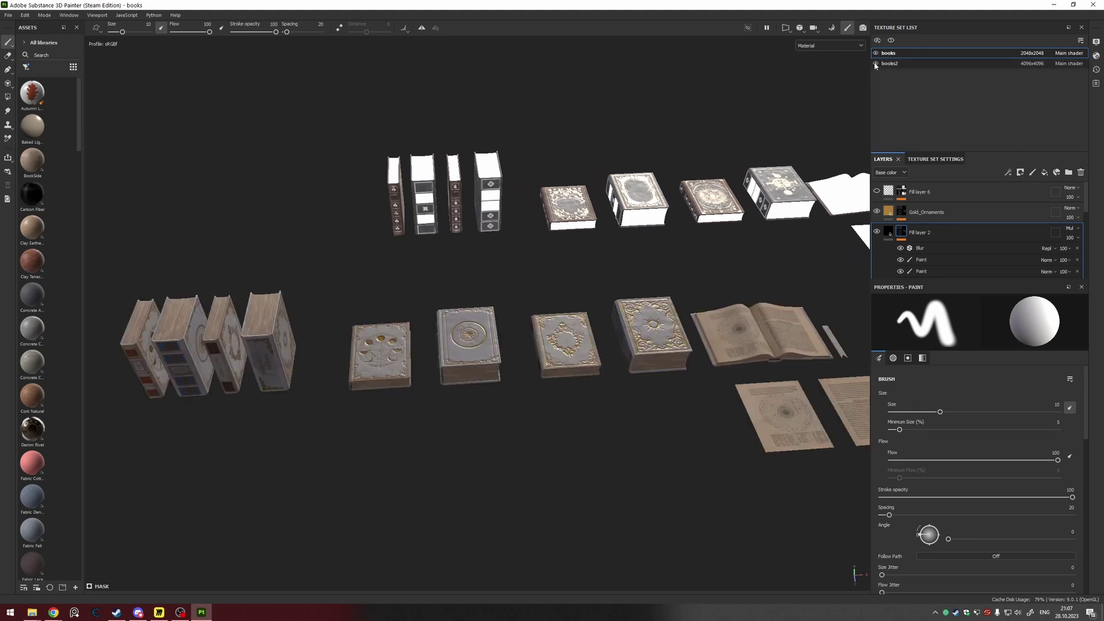
pyautogui.click(875, 63)
pyautogui.keyDown('alt'); pyautogui.moveTo(722, 170); pyautogui.dragTo(673, 165, button='middle'); pyautogui.keyUp('alt')
pyautogui.scroll(2, 581, 265)
pyautogui.keyDown('alt'); pyautogui.moveTo(575, 259); pyautogui.dragTo(518, 173); pyautogui.keyUp('alt')
pyautogui.scroll(2, 563, 215)
# Step: Widen the assets panel to show several columns of materials and make the layers panel taller
pyautogui.moveTo(85, 131); pyautogui.dragTo(342, 136)
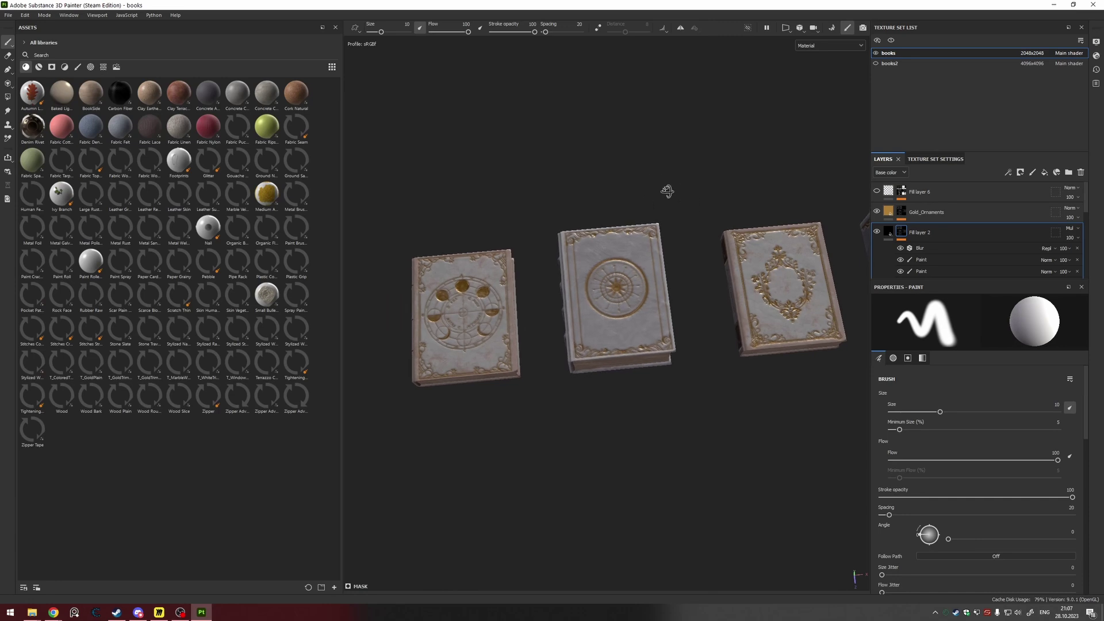
pyautogui.keyDown('alt'); pyautogui.moveTo(671, 198); pyautogui.dragTo(677, 178); pyautogui.keyUp('alt')
pyautogui.moveTo(962, 281); pyautogui.dragTo(968, 502)
pyautogui.moveTo(991, 153); pyautogui.dragTo(993, 62)
# Step: Frame the book with the oval gold ornament and expand the Books_01 folder to show its layers
pyautogui.keyDown('alt'); pyautogui.moveTo(660, 167); pyautogui.dragTo(560, 172, button='middle'); pyautogui.keyUp('alt')
pyautogui.moveTo(612, 248)
pyautogui.keyDown('alt'); pyautogui.mouseDown()
pyautogui.moveTo(638, 199)
pyautogui.moveTo(481, 195)
pyautogui.moveTo(466, 177)
pyautogui.moveTo(466, 229)
pyautogui.moveTo(456, 219)
pyautogui.moveTo(596, 237)
pyautogui.moveTo(651, 207)
pyautogui.moveTo(655, 190)
pyautogui.moveTo(615, 217)
pyautogui.moveTo(711, 278)
pyautogui.moveTo(707, 296)
pyautogui.moveTo(699, 264)
pyautogui.moveTo(717, 271)
pyautogui.moveTo(719, 290)
pyautogui.moveTo(694, 294)
pyautogui.moveTo(688, 273)
pyautogui.mouseUp(); pyautogui.keyUp('alt')
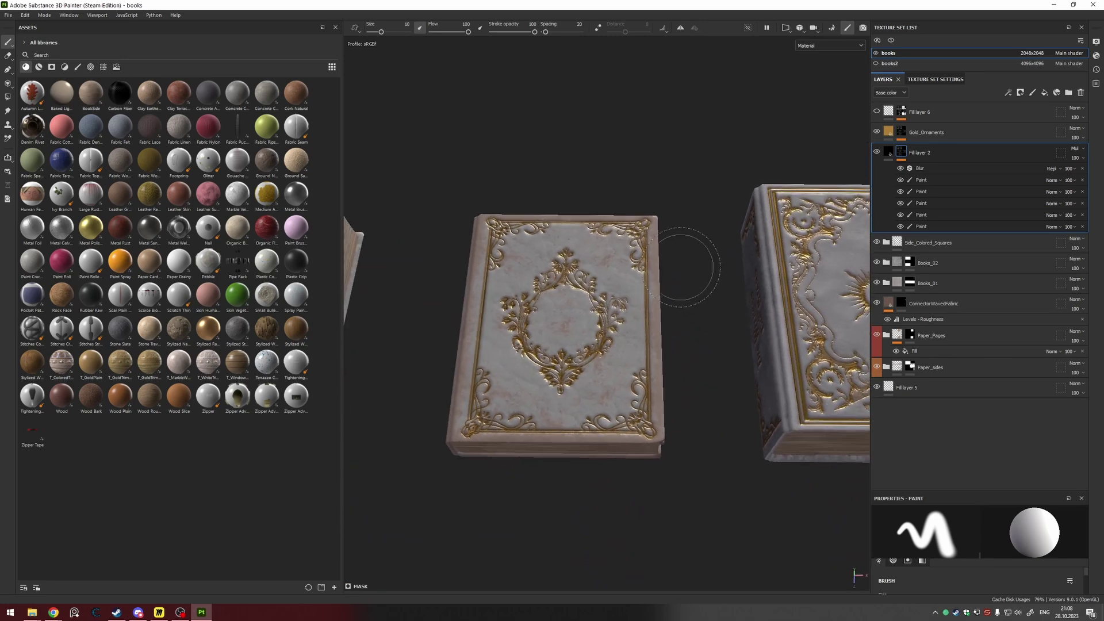
pyautogui.click(885, 283)
pyautogui.scroll(-1, 1010, 313)
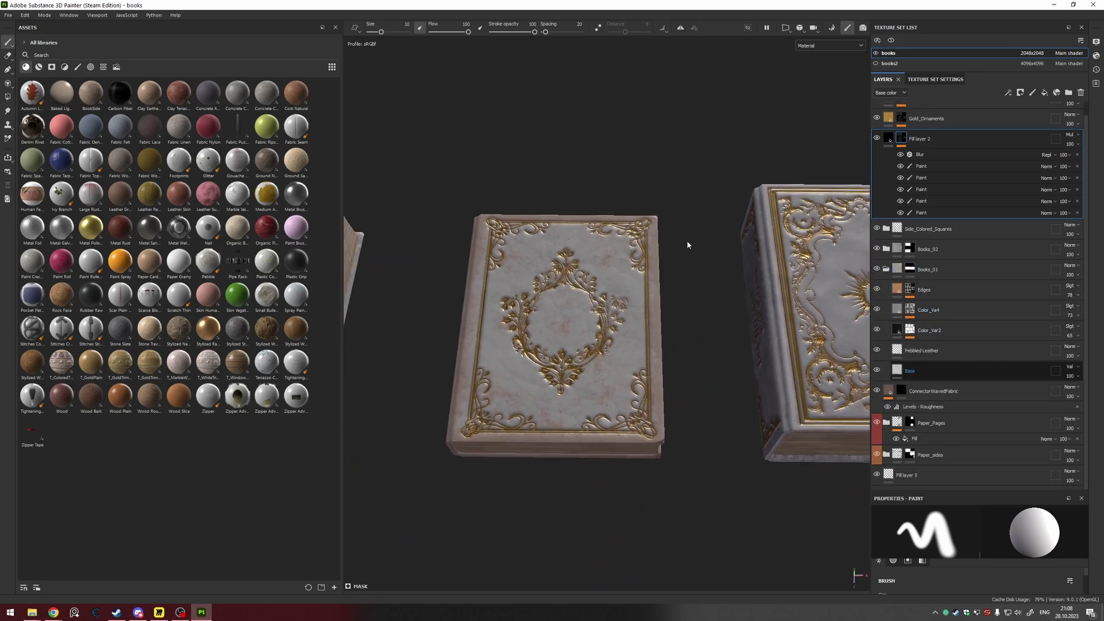
# Step: Examine the Base and Pebbled Leather layers of the Books_01 folder on the oval-ornament book, and collapse the folder
pyautogui.click(936, 368)
pyautogui.keyDown('alt'); pyautogui.moveTo(707, 270); pyautogui.dragTo(630, 256); pyautogui.keyUp('alt')
pyautogui.scroll(2, 630, 256)
pyautogui.keyDown('alt'); pyautogui.moveTo(761, 333); pyautogui.dragTo(765, 150); pyautogui.keyUp('alt')
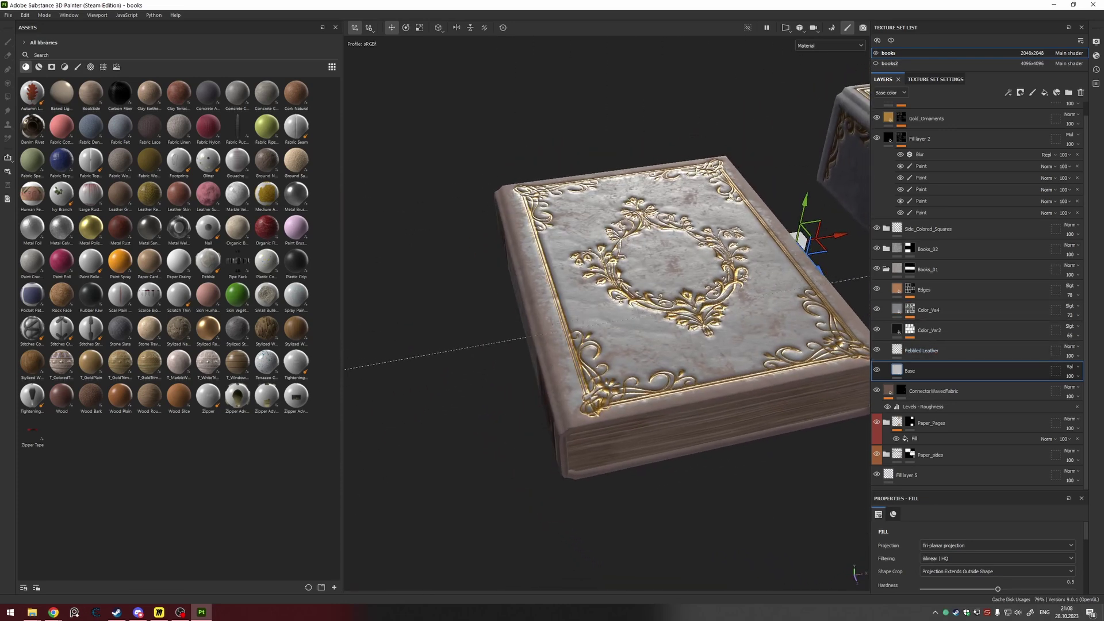
pyautogui.click(938, 352)
pyautogui.keyDown('alt'); pyautogui.moveTo(699, 167); pyautogui.dragTo(632, 248); pyautogui.keyUp('alt')
pyautogui.click(886, 268)
pyautogui.click(968, 248)
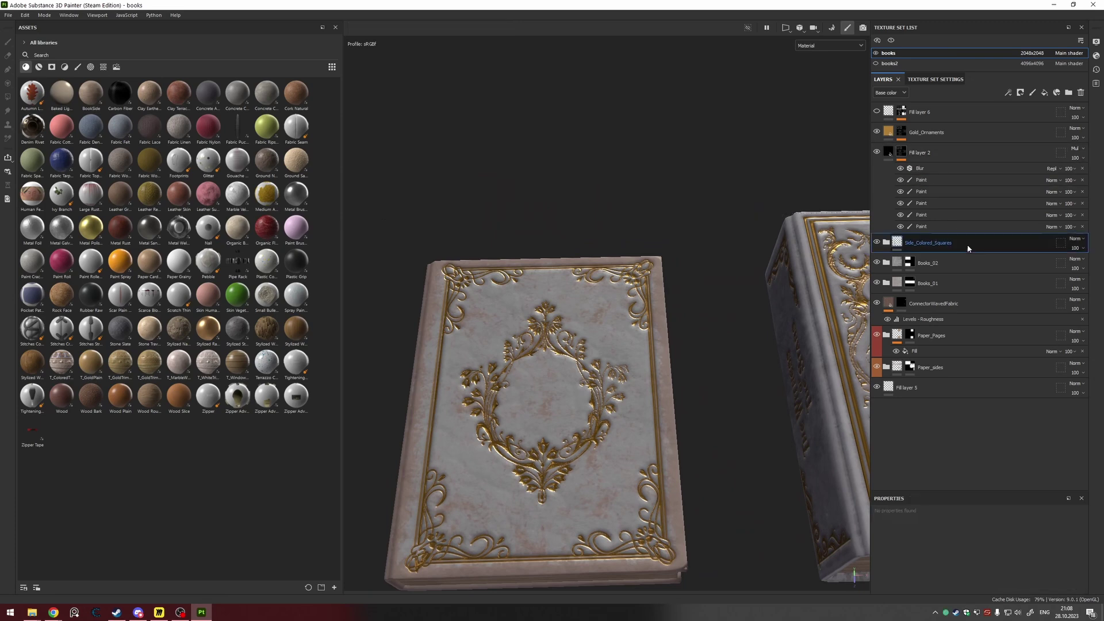
# Step: Limit the assets to the alphas in Your assets and preview the imported book cover ornament alphas
pyautogui.click(902, 153)
pyautogui.moveTo(493, 295)
pyautogui.keyDown('alt'); pyautogui.mouseDown()
pyautogui.moveTo(584, 247)
pyautogui.moveTo(575, 172)
pyautogui.mouseUp(); pyautogui.keyUp('alt')
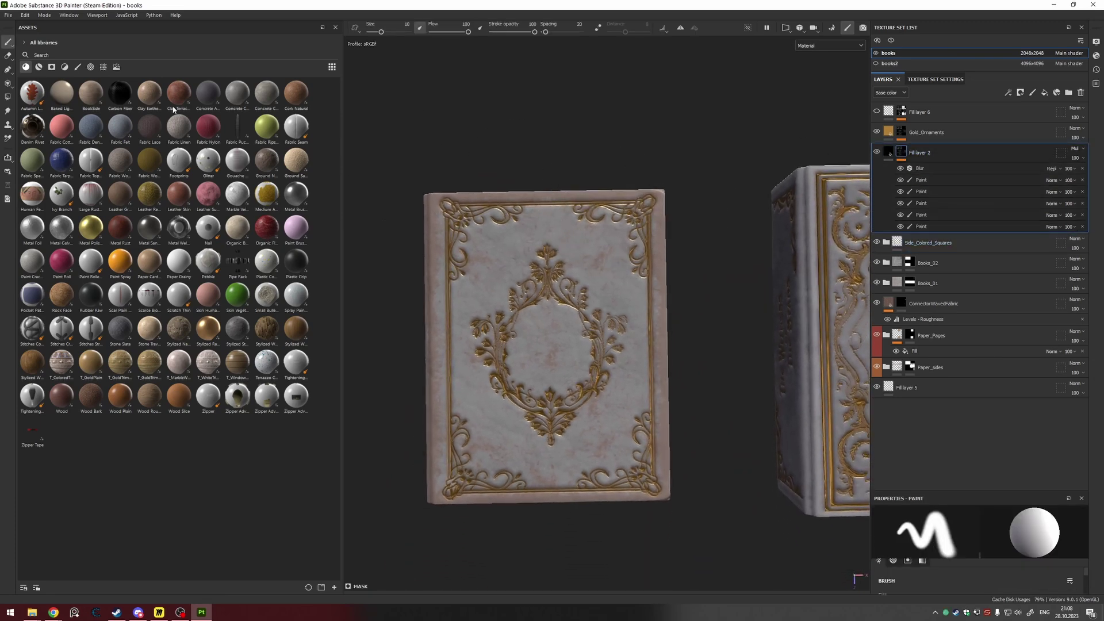
pyautogui.click(42, 42)
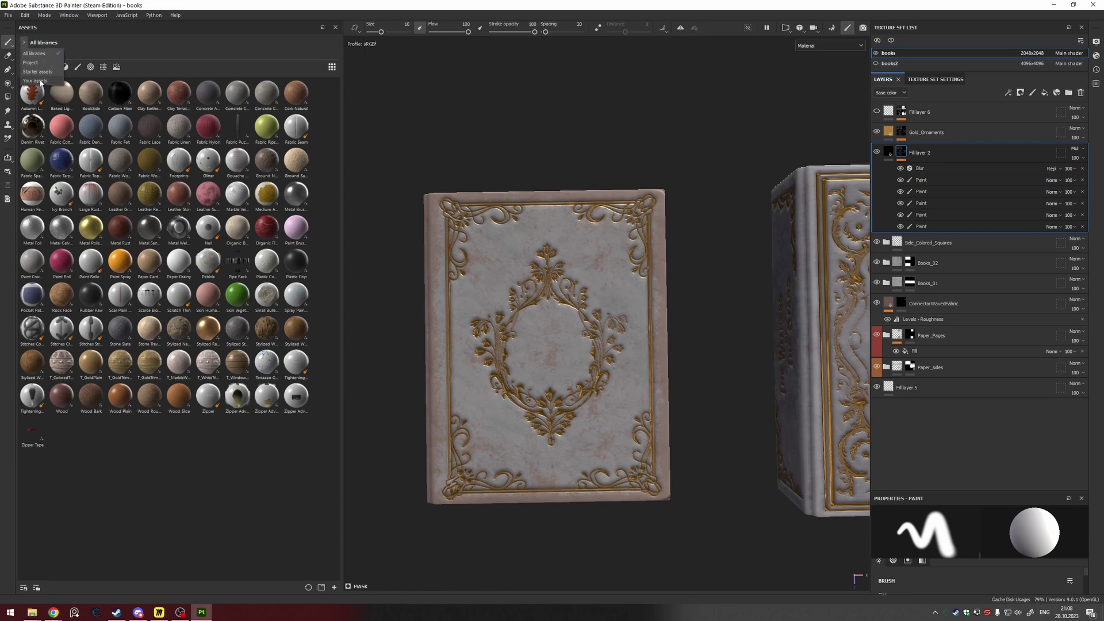
pyautogui.click(41, 81)
pyautogui.click(103, 67)
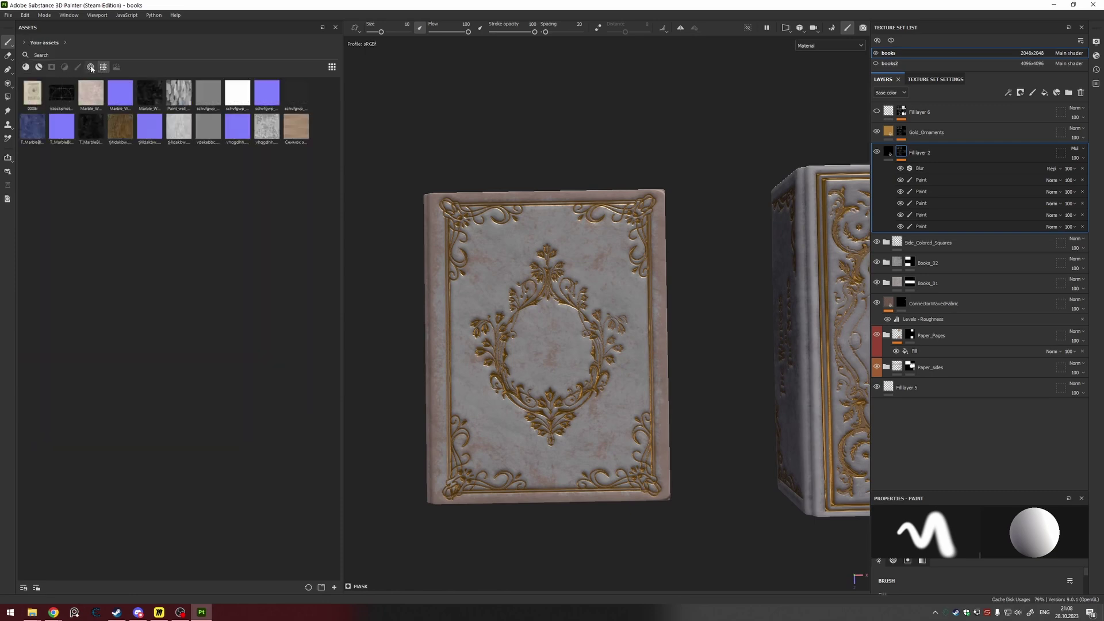
pyautogui.click(90, 67)
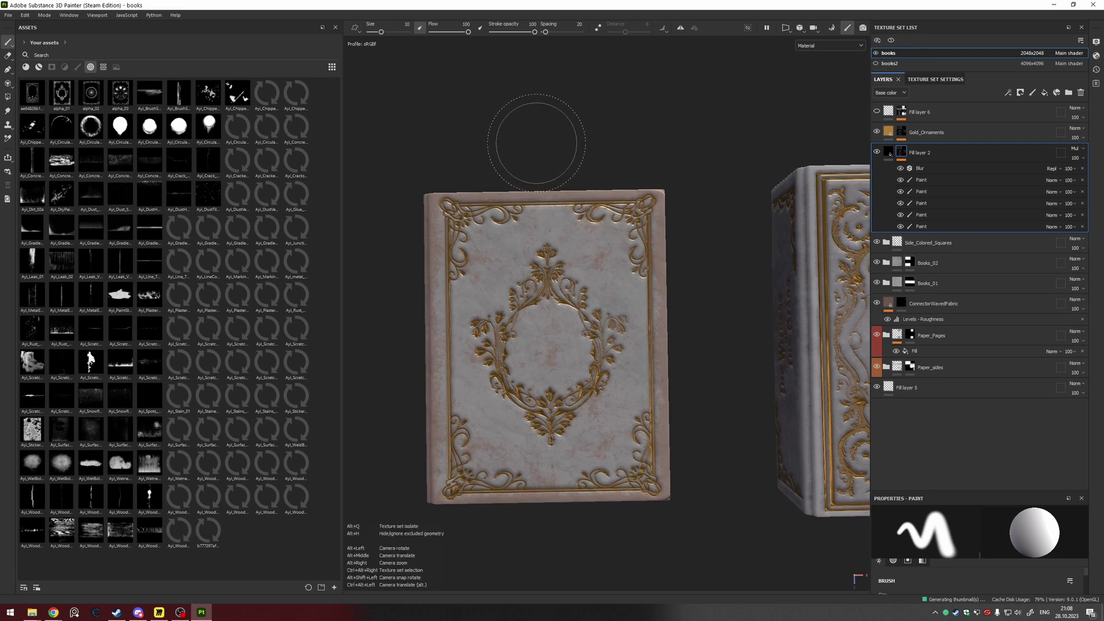
pyautogui.keyDown('alt'); pyautogui.moveTo(535, 143); pyautogui.dragTo(549, 153, button='right'); pyautogui.keyUp('alt')
pyautogui.keyDown('alt'); pyautogui.moveTo(550, 153); pyautogui.dragTo(549, 140); pyautogui.keyUp('alt')
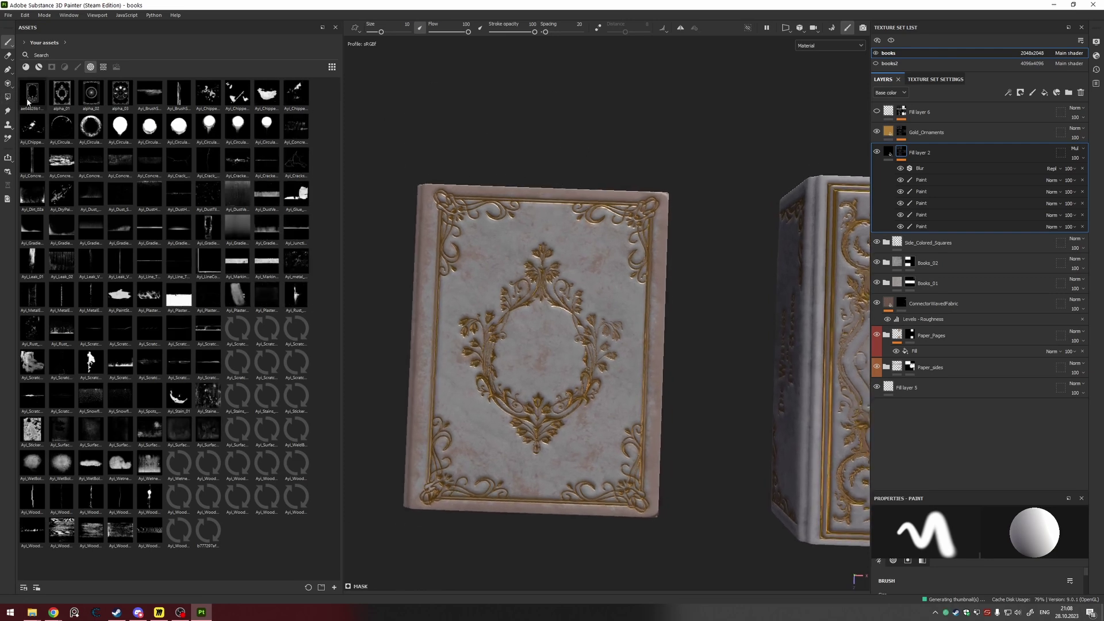
pyautogui.moveTo(35, 98)
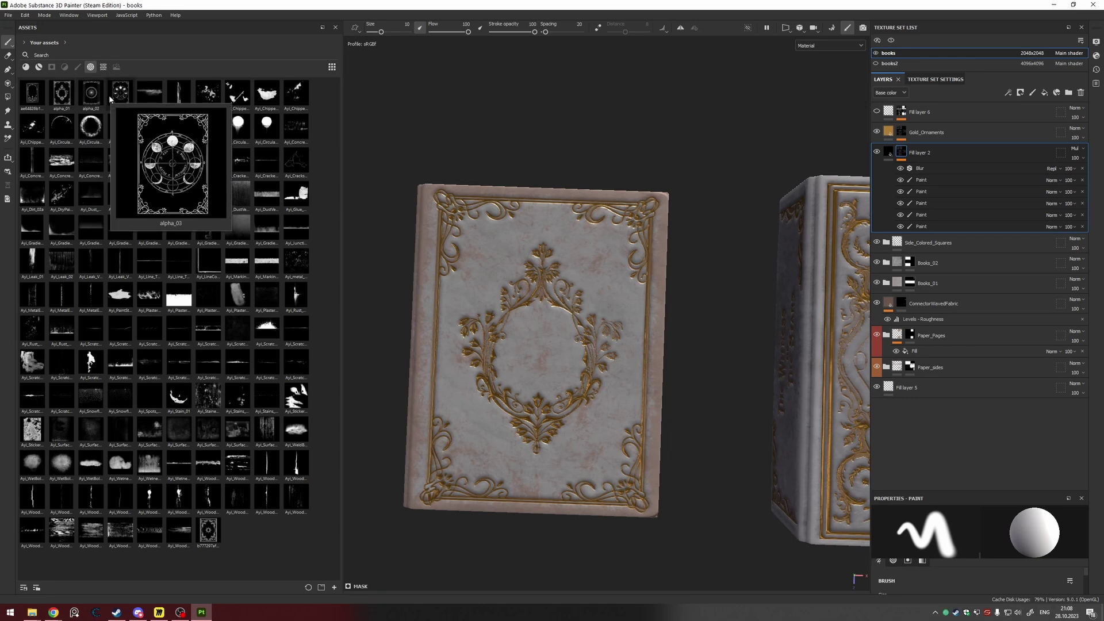
pyautogui.keyDown('alt'); pyautogui.moveTo(511, 152); pyautogui.dragTo(539, 128); pyautogui.keyUp('alt')
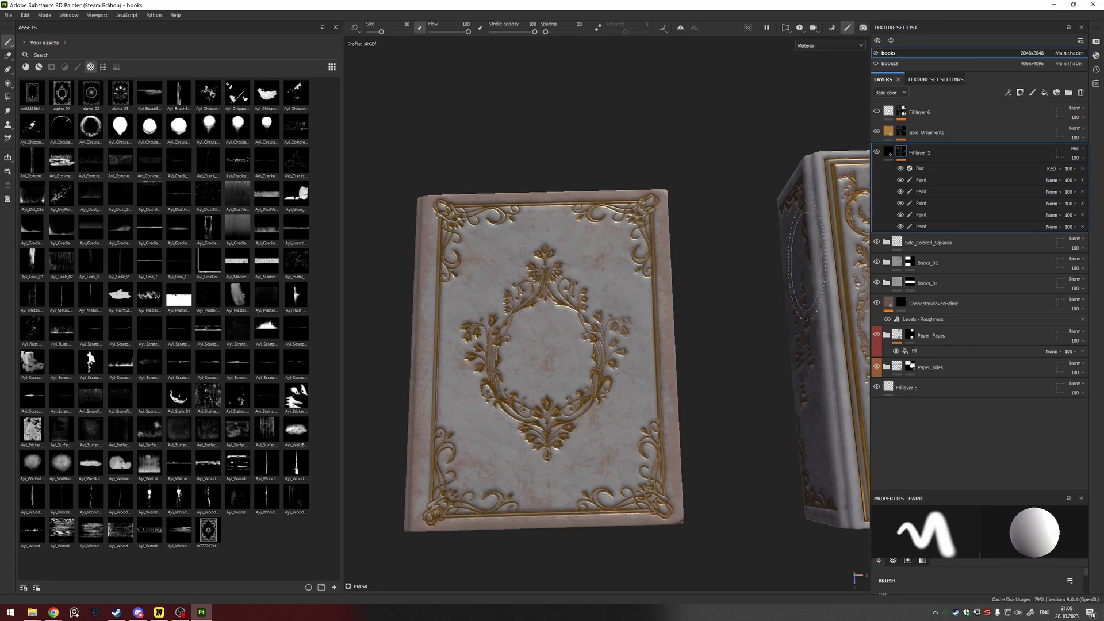
# Step: Collapse the mask effects of Fill layer 2 and enlarge the properties area to examine its color, normal and height settings on the book
pyautogui.click(978, 180)
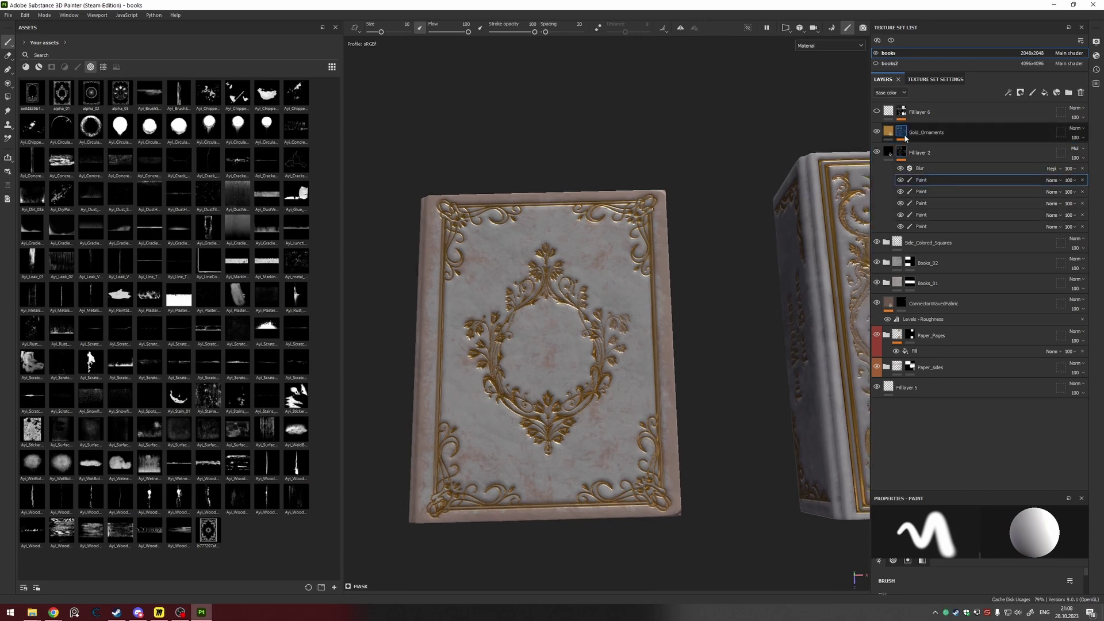
pyautogui.keyDown('alt'); pyautogui.moveTo(678, 215); pyautogui.dragTo(697, 153); pyautogui.keyUp('alt')
pyautogui.scroll(1, 697, 153)
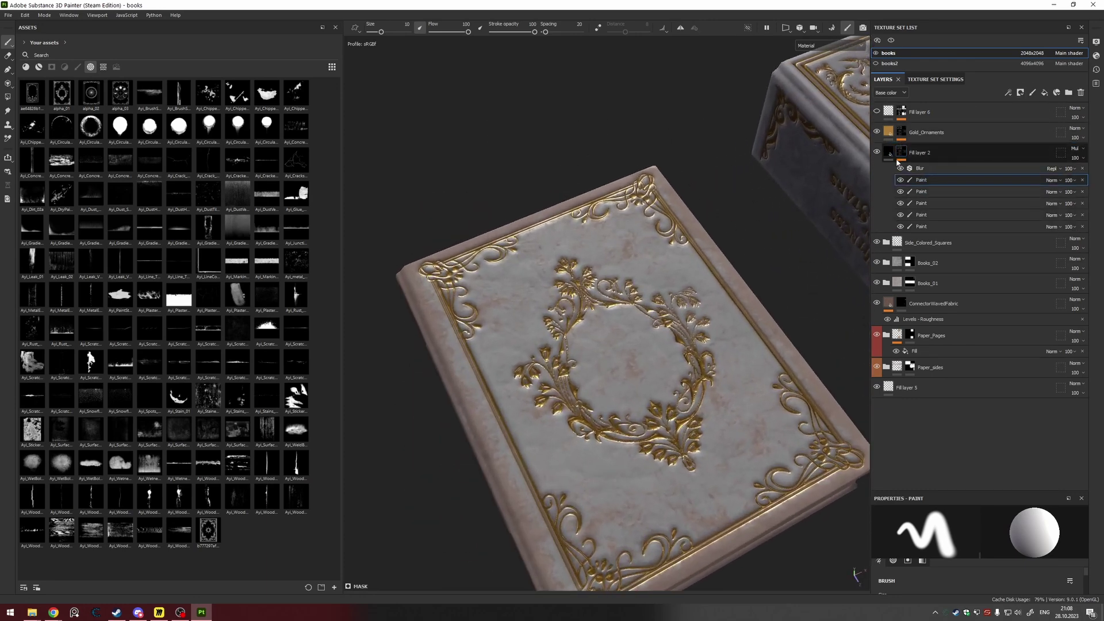
pyautogui.click(888, 152)
pyautogui.keyDown('alt'); pyautogui.moveTo(798, 215); pyautogui.dragTo(768, 182); pyautogui.keyUp('alt')
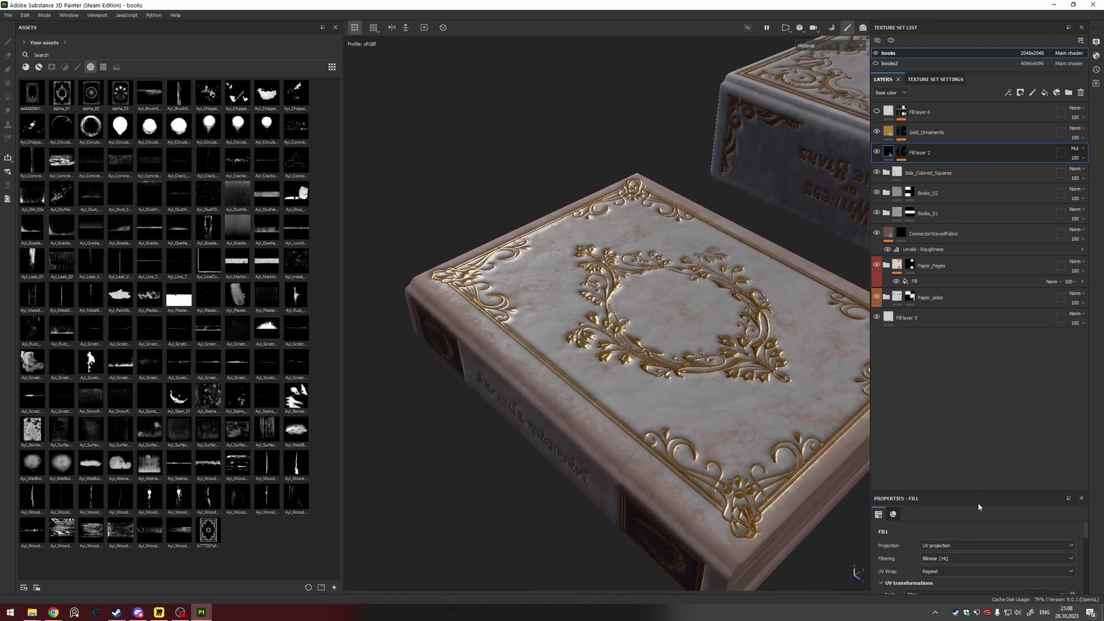
pyautogui.moveTo(991, 491); pyautogui.dragTo(975, 306)
pyautogui.scroll(-1, 1008, 492)
pyautogui.keyDown('alt'); pyautogui.moveTo(647, 288); pyautogui.dragTo(614, 299); pyautogui.keyUp('alt')
pyautogui.scroll(1, 665, 330)
pyautogui.scroll(1, 744, 377)
pyautogui.scroll(-3, 674, 370)
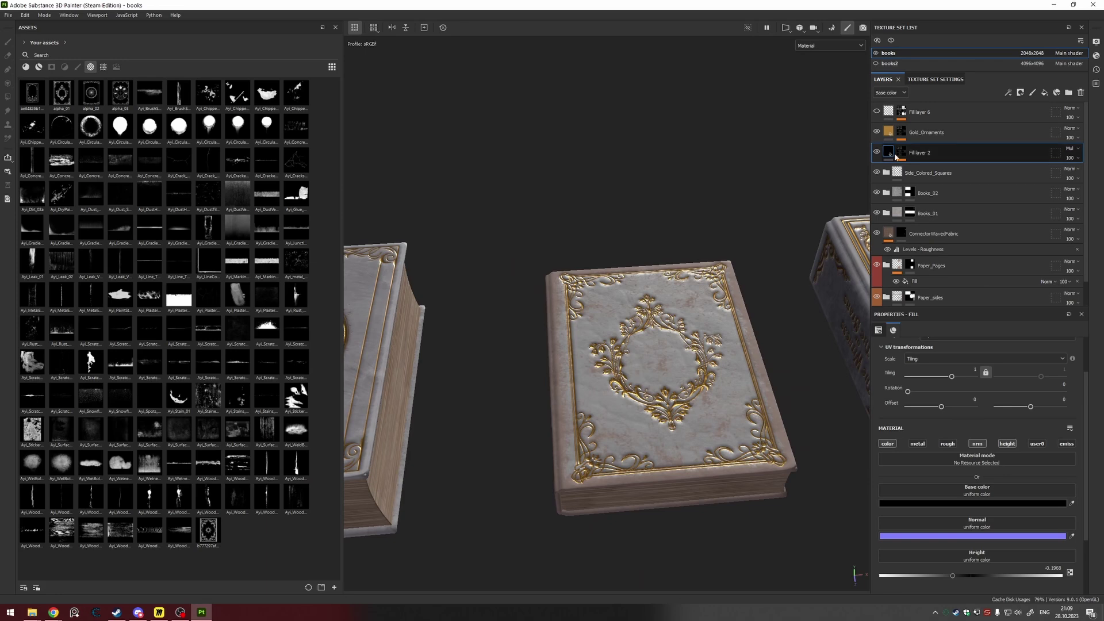
# Step: Examine the fill properties of the Gold_Ornaments layer against the gold frame on the book cover
pyautogui.click(889, 134)
pyautogui.keyDown('alt'); pyautogui.moveTo(671, 317); pyautogui.dragTo(774, 440, button='right'); pyautogui.keyUp('alt')
pyautogui.keyDown('alt'); pyautogui.moveTo(774, 440); pyautogui.dragTo(759, 379); pyautogui.keyUp('alt')
pyautogui.keyDown('alt'); pyautogui.moveTo(790, 275); pyautogui.dragTo(765, 256, button='middle'); pyautogui.keyUp('alt')
pyautogui.keyDown('alt'); pyautogui.moveTo(808, 183); pyautogui.dragTo(798, 247); pyautogui.keyUp('alt')
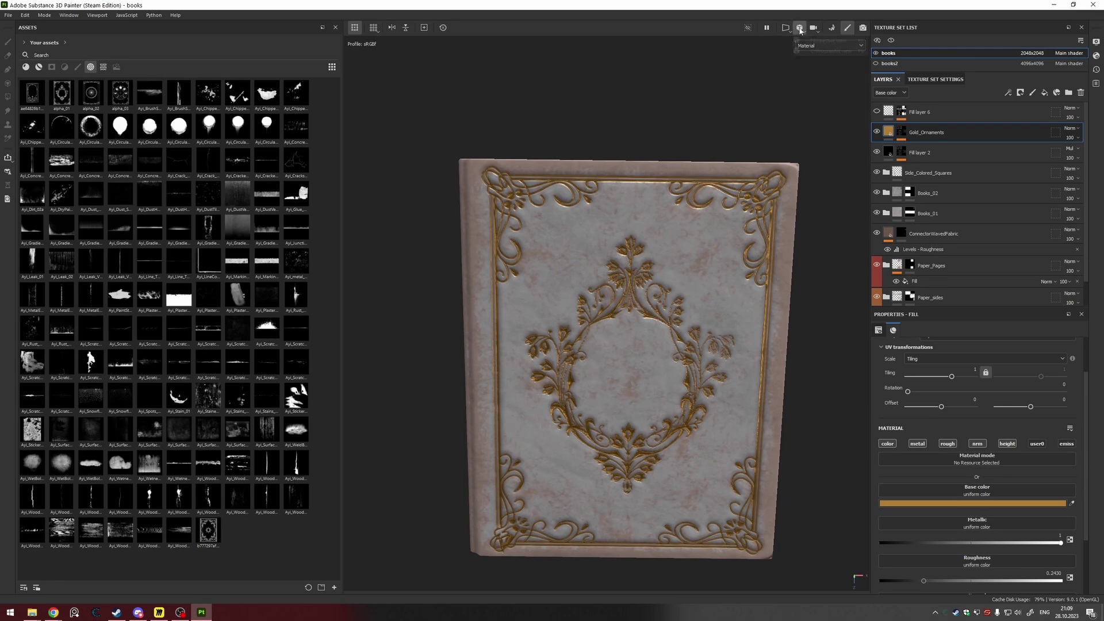
# Step: Show only the 2D UV view and add a new fill layer directly above Gold_Ornaments
pyautogui.click(787, 28)
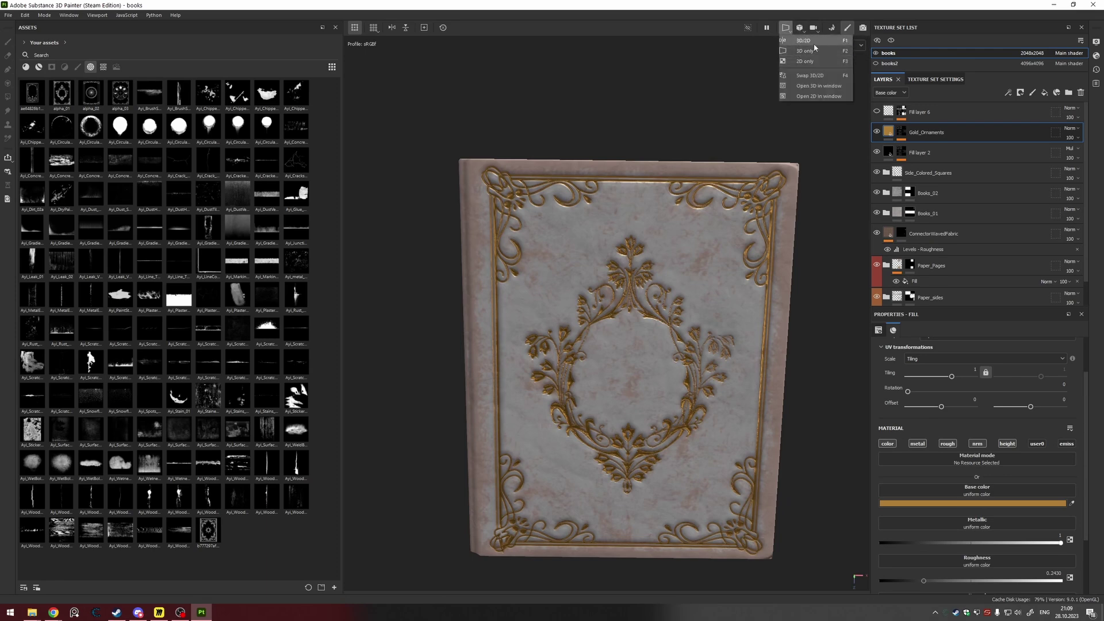
pyautogui.click(807, 61)
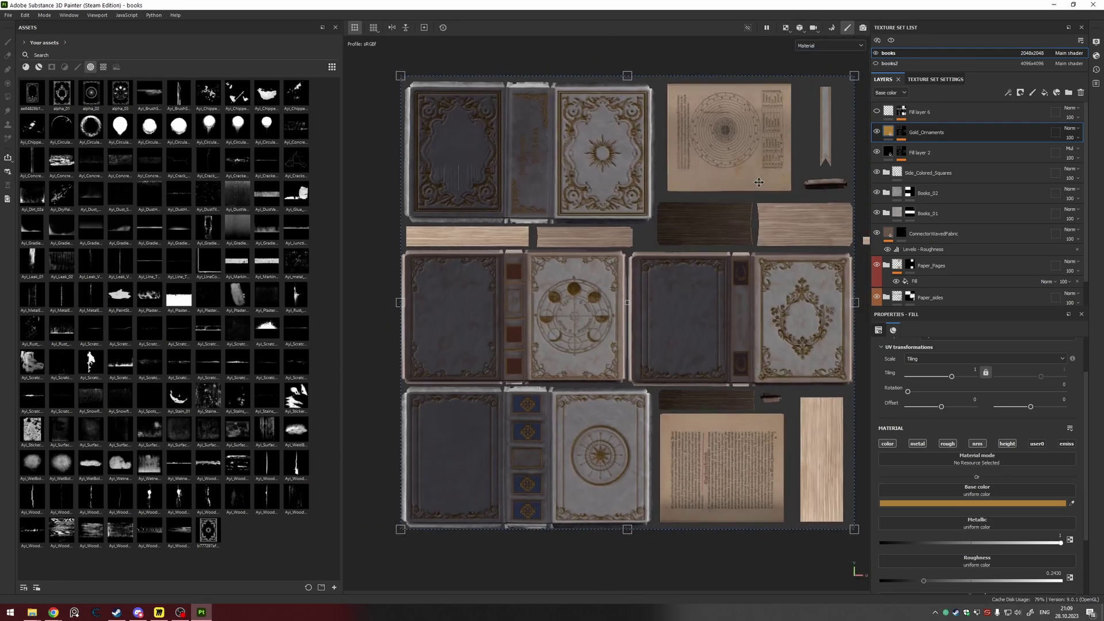
pyautogui.click(935, 172)
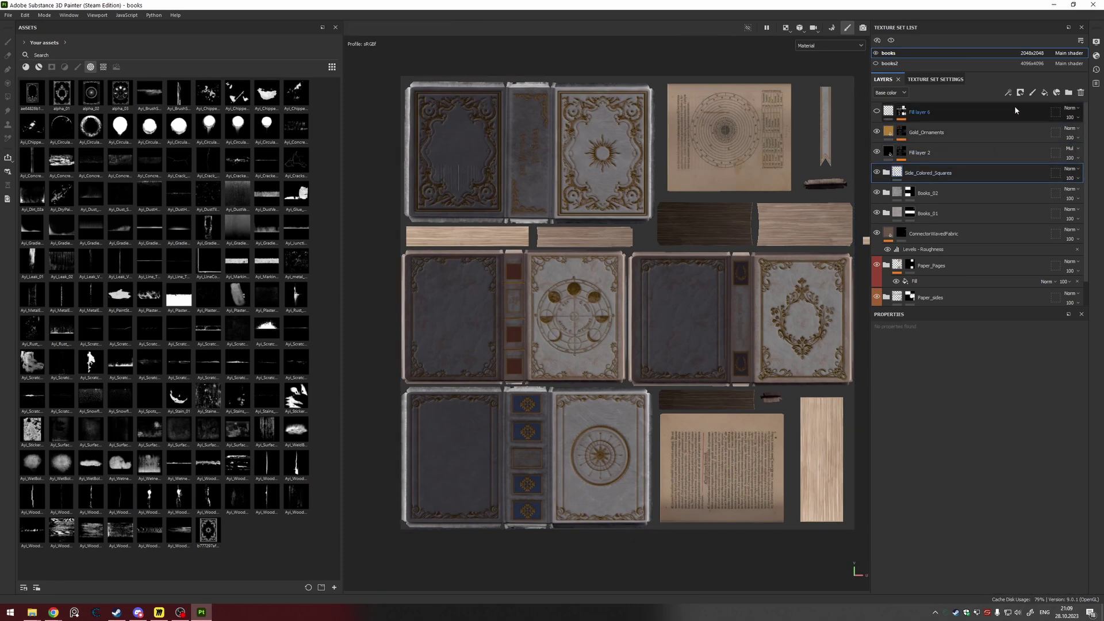
pyautogui.click(962, 133)
pyautogui.click(1045, 93)
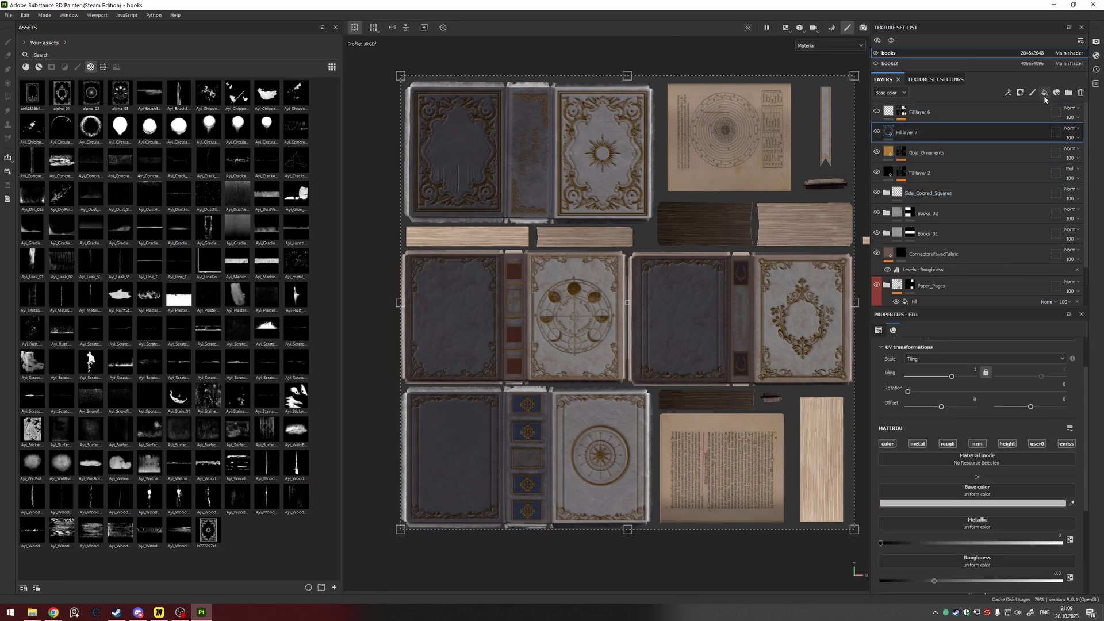
# Step: Leave only the color channel active on the new fill layer and set its base color to pure red, FF0000
pyautogui.click(919, 445)
pyautogui.click(947, 446)
pyautogui.click(979, 446)
pyautogui.click(1007, 446)
pyautogui.click(1038, 446)
pyautogui.click(1065, 445)
pyautogui.click(976, 504)
pyautogui.moveTo(1014, 501); pyautogui.dragTo(1084, 448)
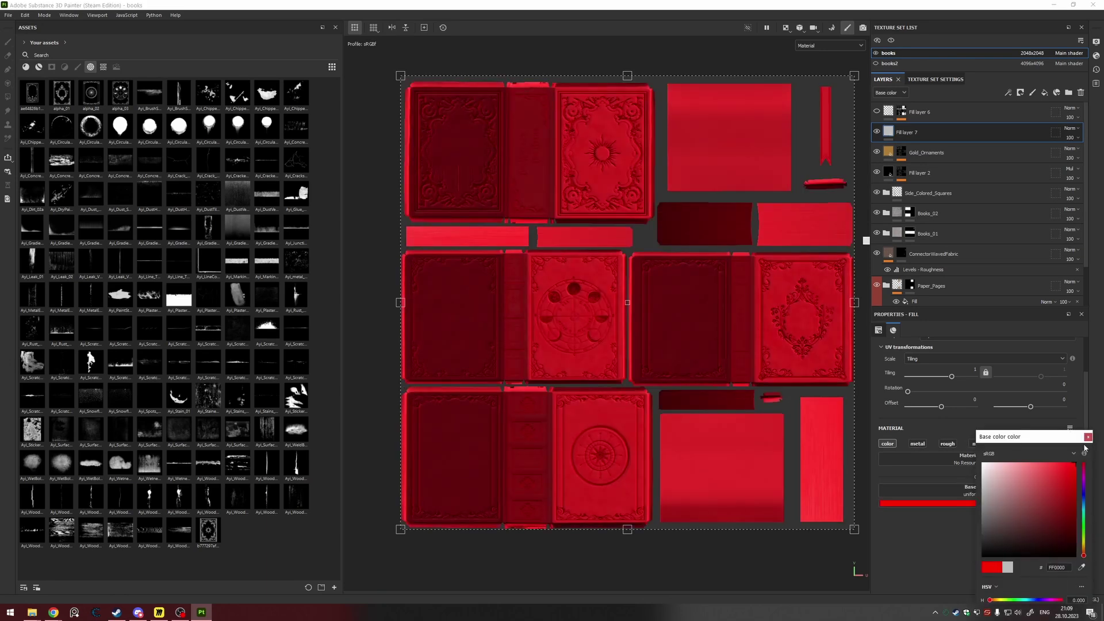
pyautogui.click(1087, 438)
# Step: Give the red fill layer a black mask and add a paint effect to that mask
pyautogui.scroll(5, 677, 310)
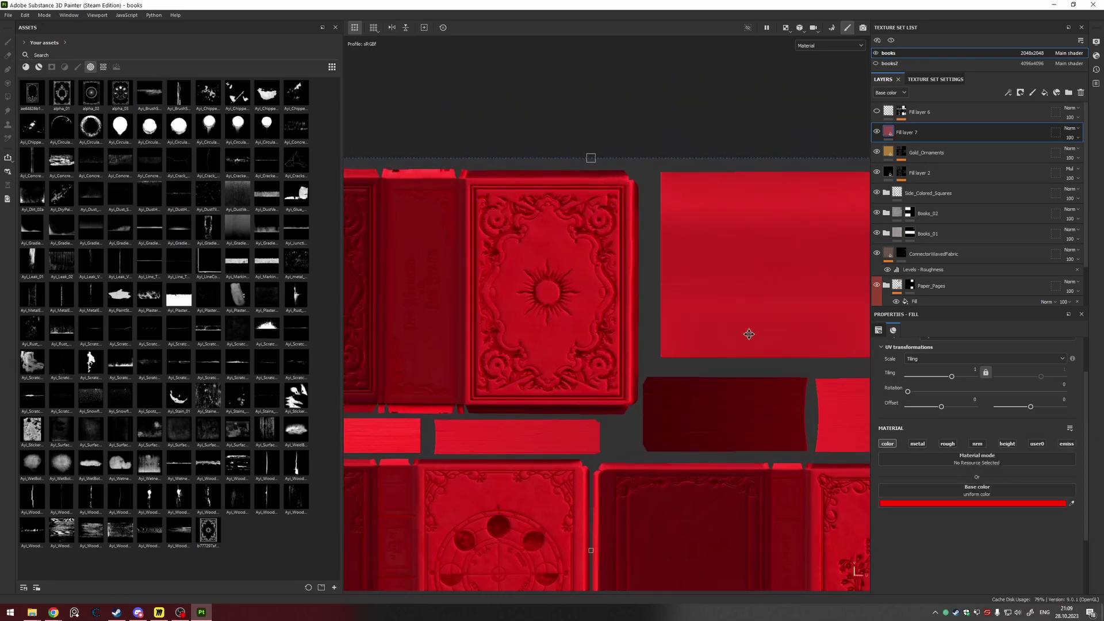
pyautogui.rightClick(917, 130)
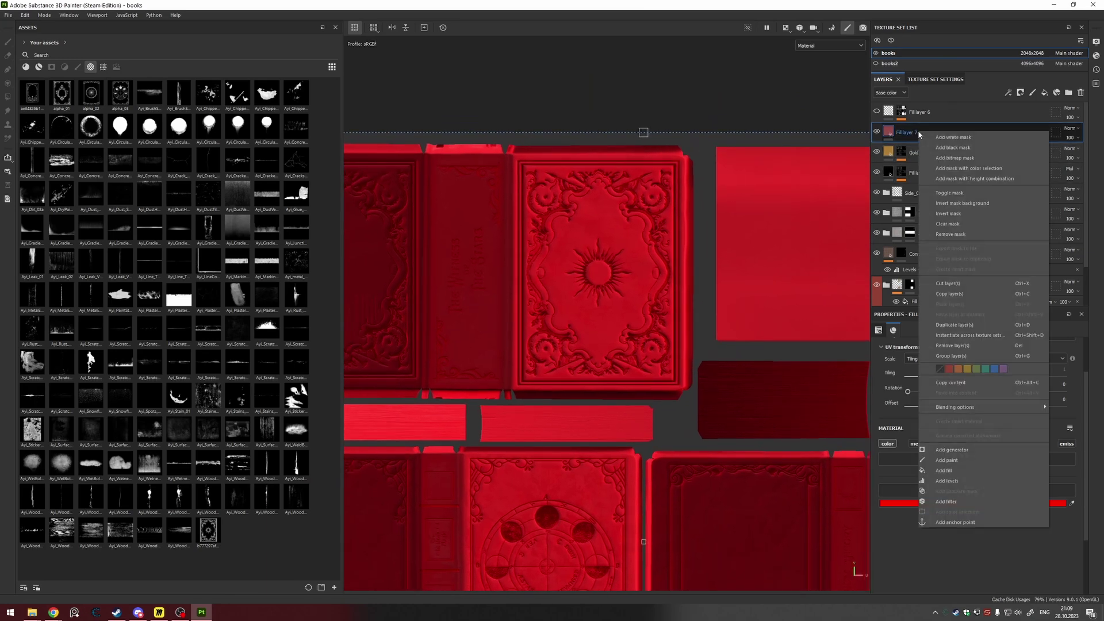
pyautogui.click(953, 147)
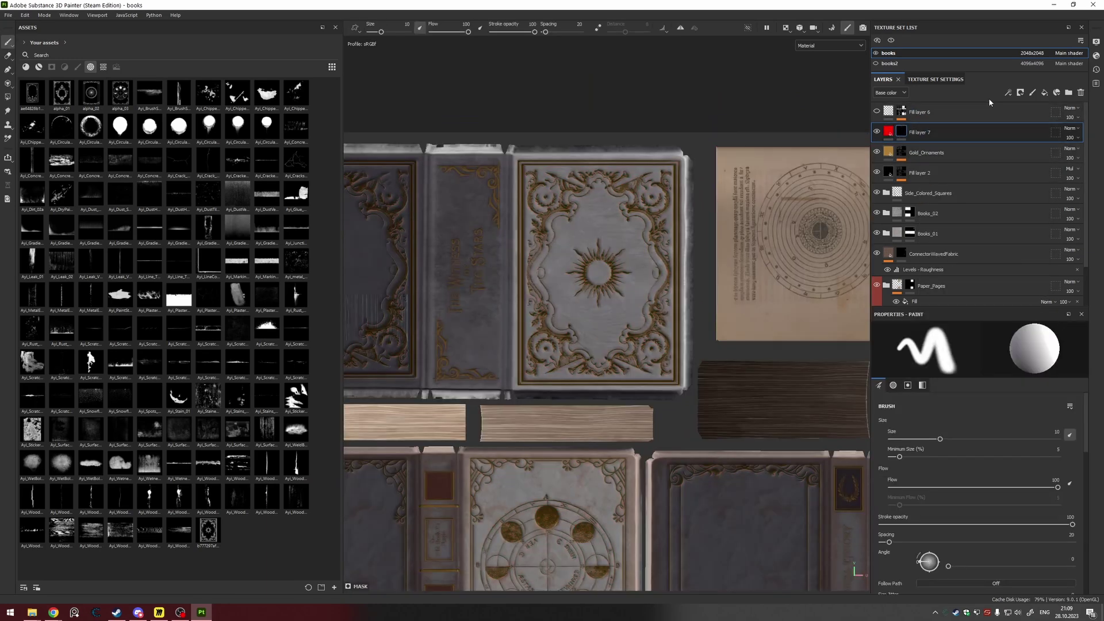
pyautogui.click(1009, 92)
pyautogui.click(1027, 115)
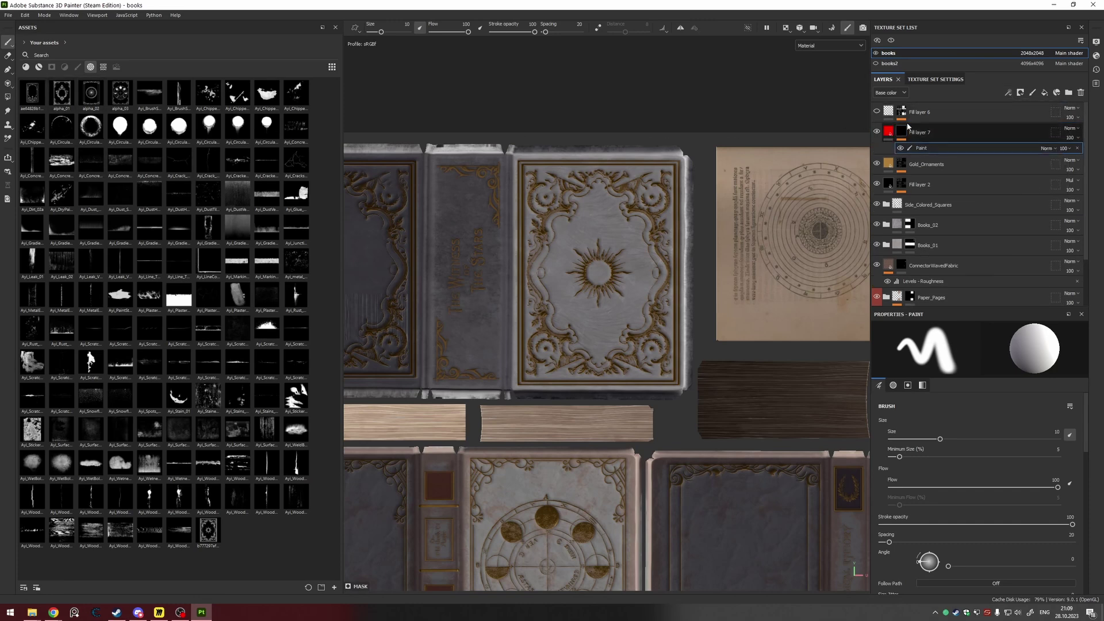
# Step: Activate the Projection tool, enlarge its properties area and assign alpha_01 as the grayscale image
pyautogui.keyDown('alt'); pyautogui.moveTo(610, 247); pyautogui.dragTo(630, 225, button='middle'); pyautogui.keyUp('alt')
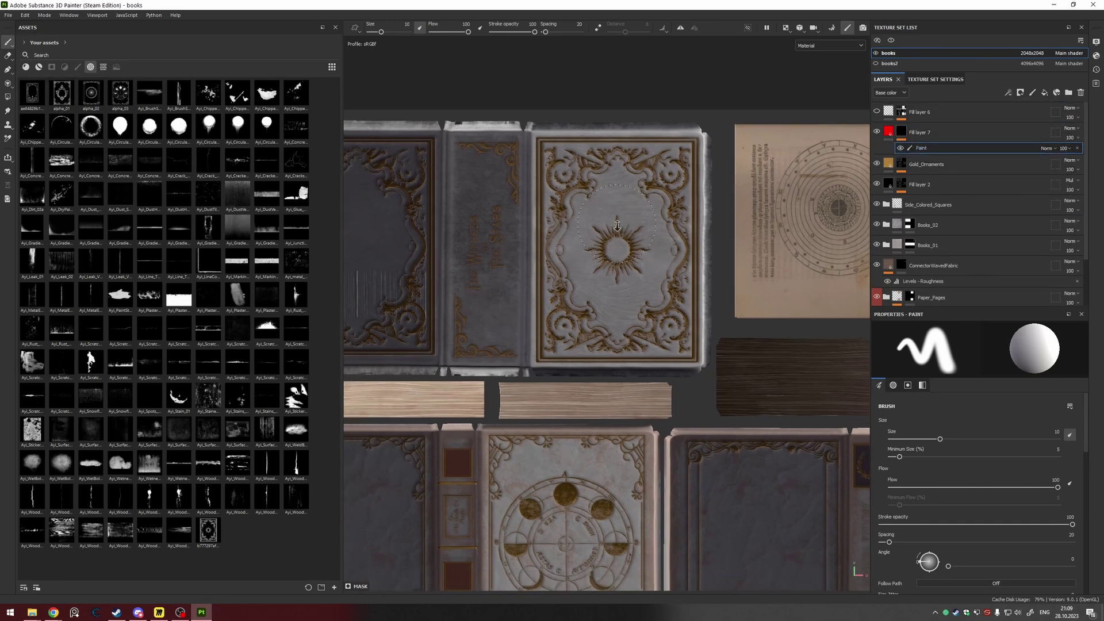
pyautogui.scroll(1, 630, 225)
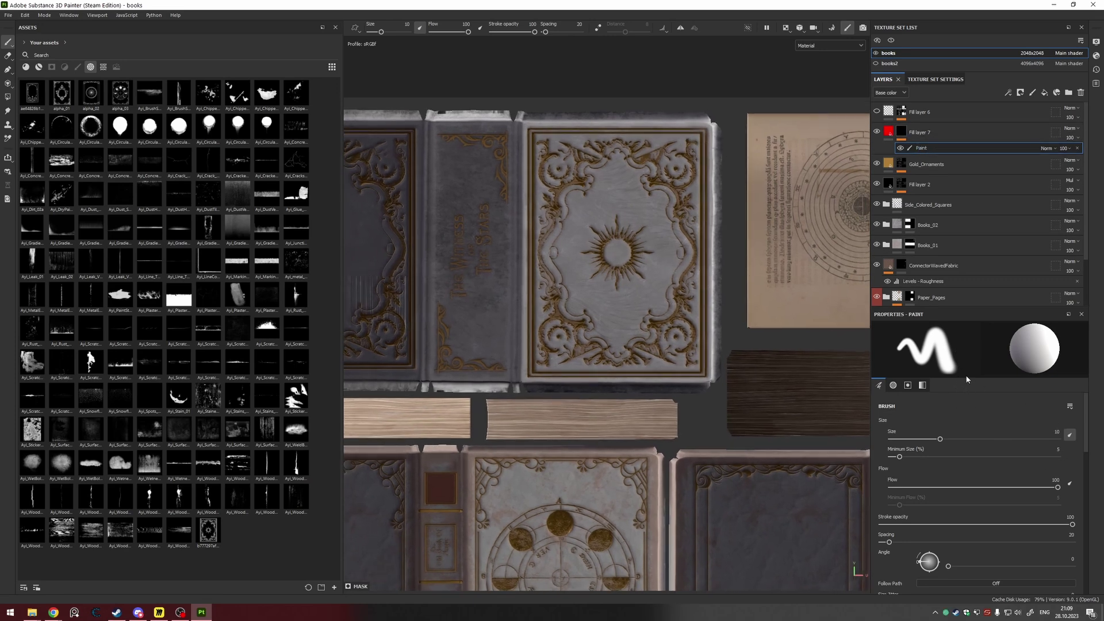
pyautogui.moveTo(982, 306); pyautogui.dragTo(985, 348)
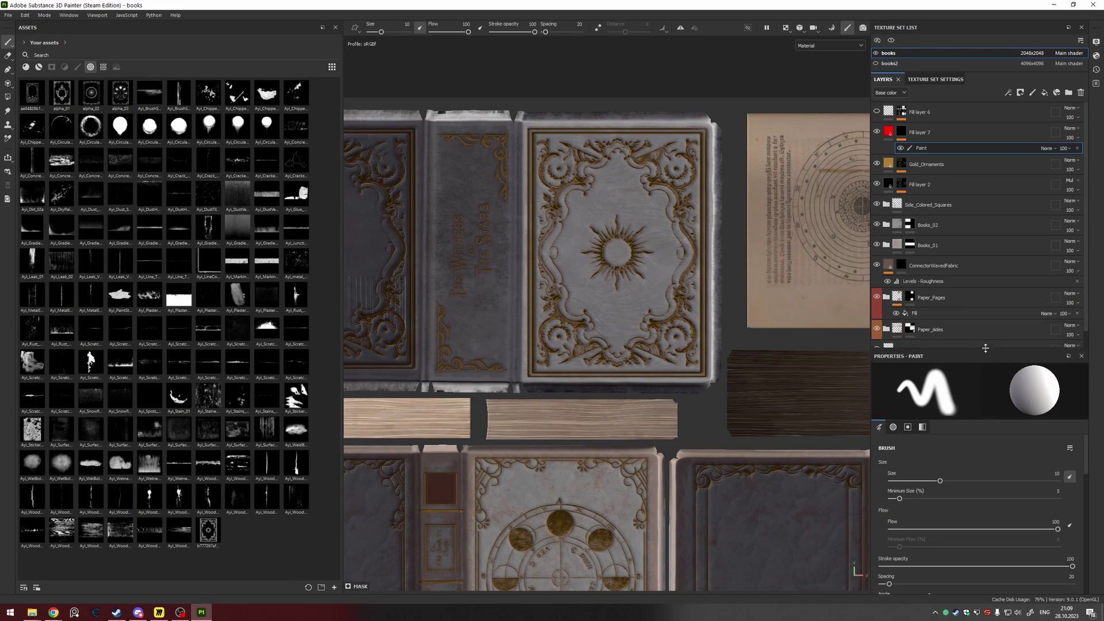
pyautogui.click(7, 85)
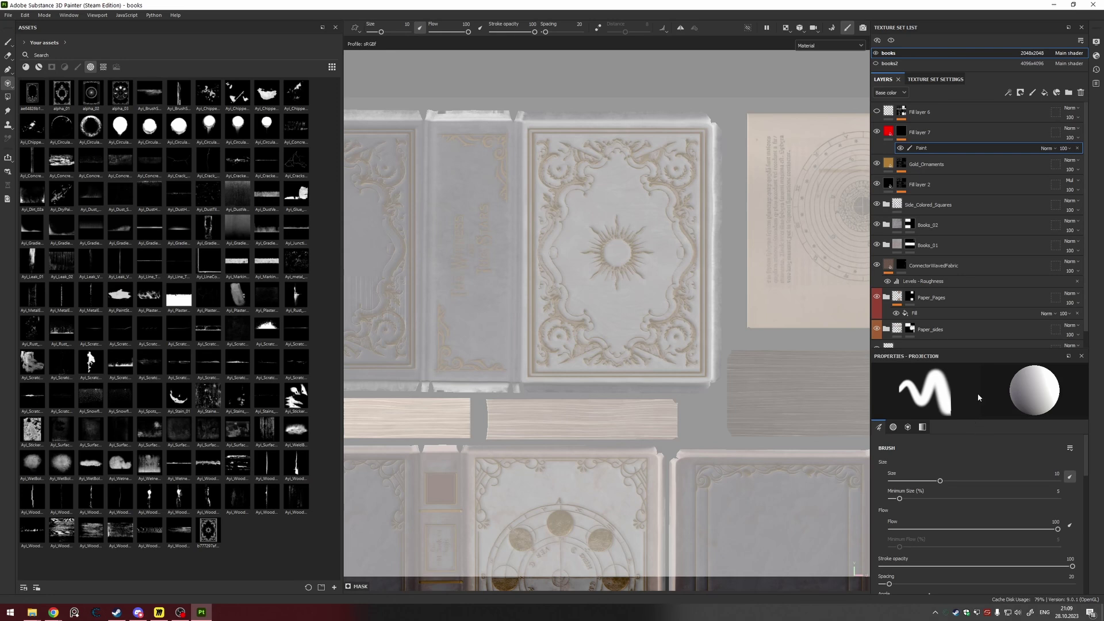
pyautogui.moveTo(984, 347); pyautogui.dragTo(984, 237)
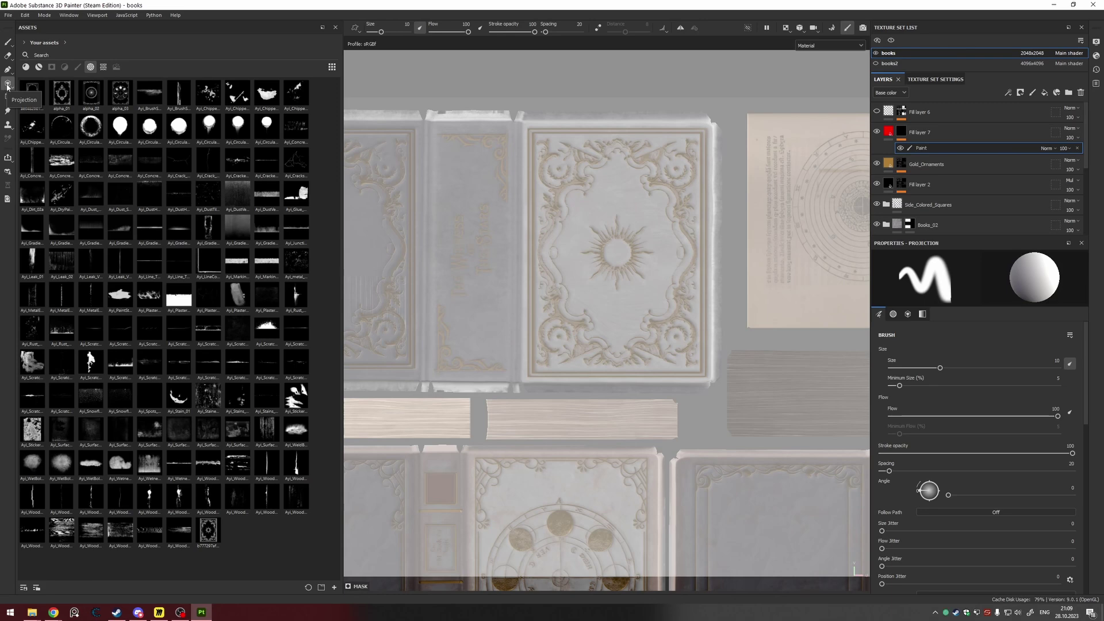
pyautogui.scroll(-10, 1023, 460)
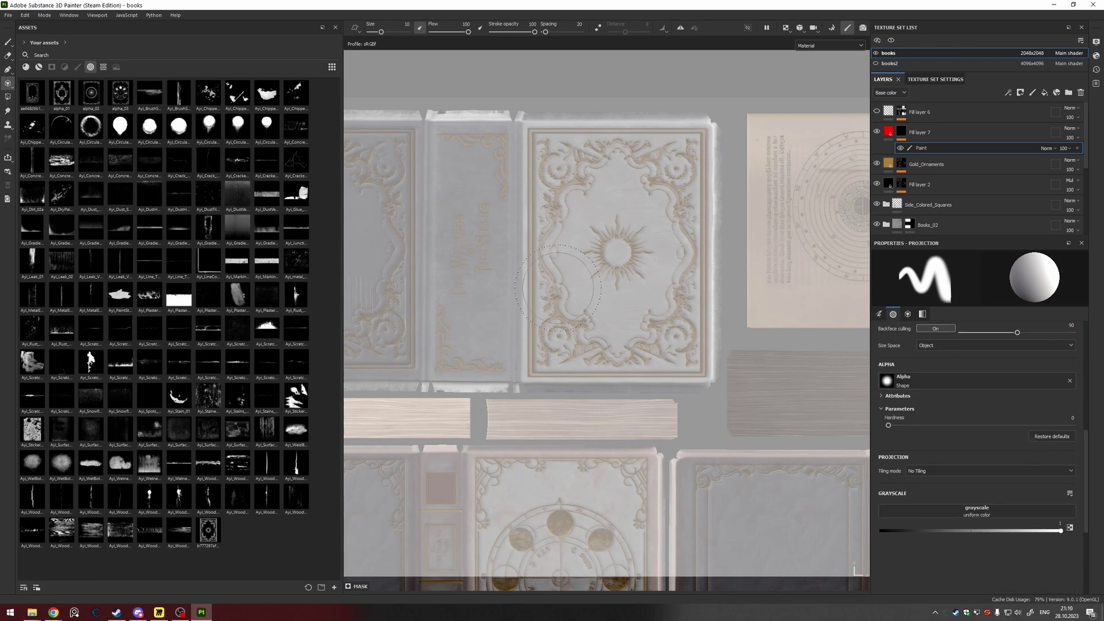
pyautogui.moveTo(60, 93); pyautogui.dragTo(972, 510)
# Step: Align the front cover of the sun book with the projected alpha_01 frame, matching its outer border to the cover edges
pyautogui.keyDown('alt'); pyautogui.moveTo(656, 296); pyautogui.dragTo(748, 365, button='right'); pyautogui.keyUp('alt')
pyautogui.keyDown('alt'); pyautogui.moveTo(747, 365); pyautogui.dragTo(762, 449, button='middle'); pyautogui.keyUp('alt')
pyautogui.keyDown('alt'); pyautogui.moveTo(762, 449); pyautogui.dragTo(707, 368, button='right'); pyautogui.keyUp('alt')
pyautogui.keyDown('alt'); pyautogui.moveTo(707, 368); pyautogui.dragTo(719, 375, button='middle'); pyautogui.keyUp('alt')
pyautogui.keyDown('alt'); pyautogui.moveTo(690, 351); pyautogui.dragTo(650, 333, button='right'); pyautogui.keyUp('alt')
pyautogui.keyDown('alt'); pyautogui.moveTo(650, 333); pyautogui.dragTo(633, 336, button='middle'); pyautogui.keyUp('alt')
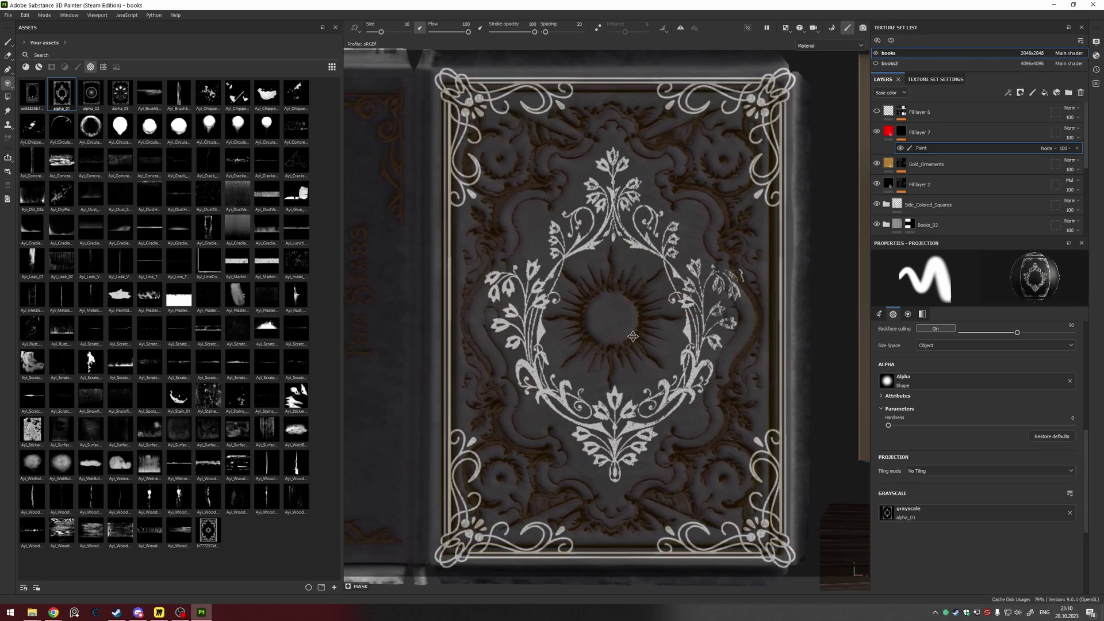
# Step: Paint the projected alpha_01 ornament and corner frame in red across the sun book's front cover
pyautogui.moveTo(555, 227); pyautogui.dragTo(595, 231)
pyautogui.moveTo(548, 264)
pyautogui.mouseDown()
pyautogui.moveTo(609, 413)
pyautogui.moveTo(684, 163)
pyautogui.mouseUp()
pyautogui.moveTo(585, 244); pyautogui.dragTo(530, 104)
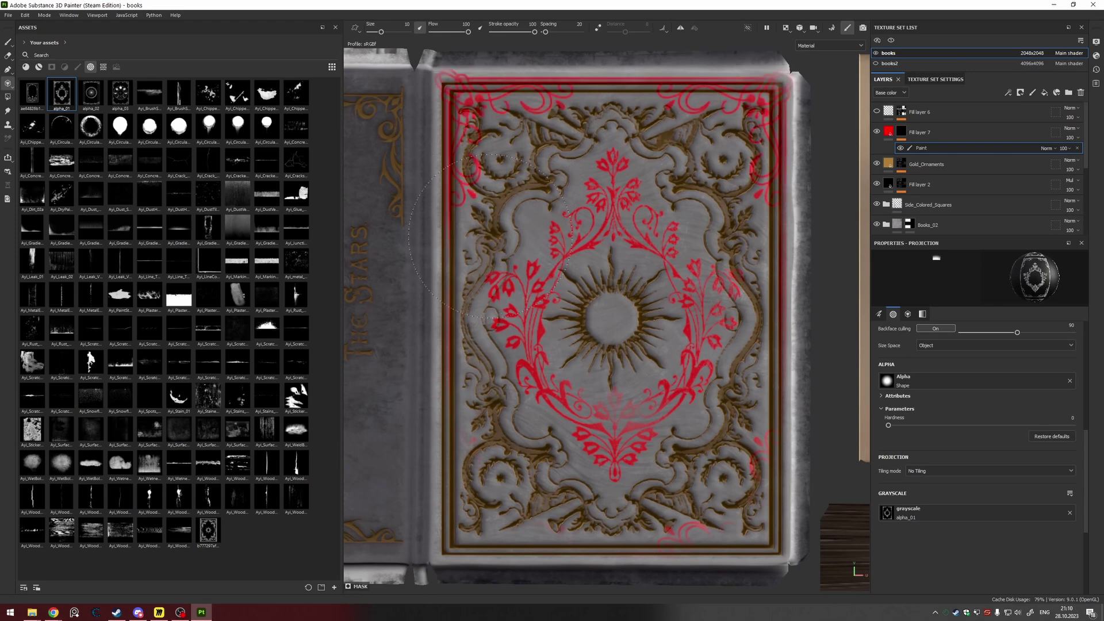
pyautogui.moveTo(477, 277)
pyautogui.mouseDown()
pyautogui.moveTo(494, 506)
pyautogui.moveTo(707, 517)
pyautogui.mouseUp()
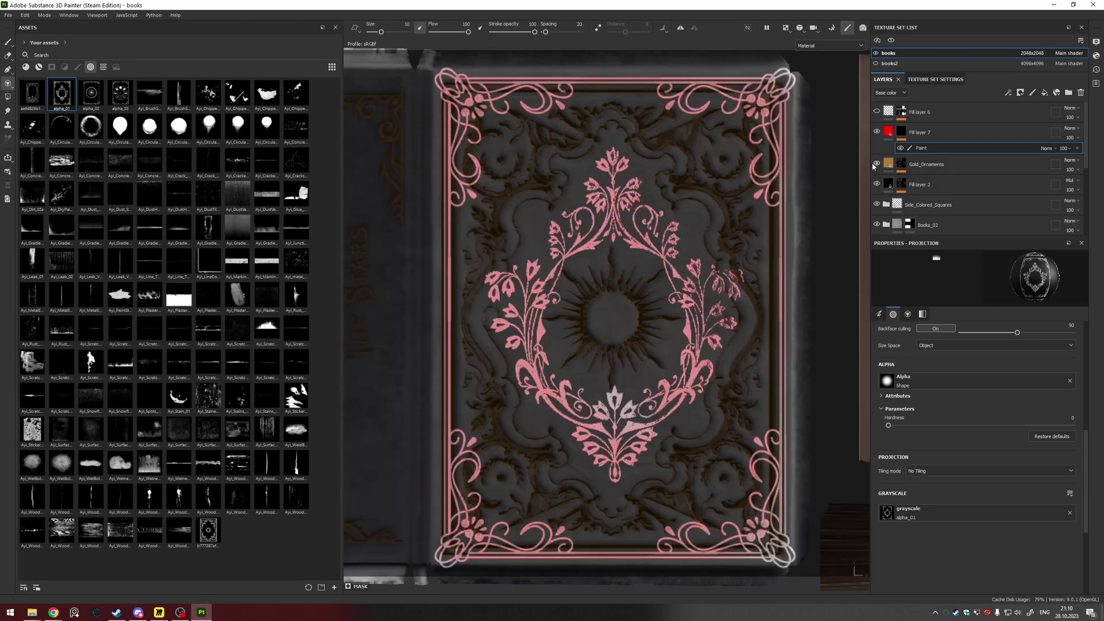
# Step: Hide Gold_Ornaments and Fill layer 2, and finish projecting the ornament's lower-right corner before returning to the Paint tool
pyautogui.click(877, 184)
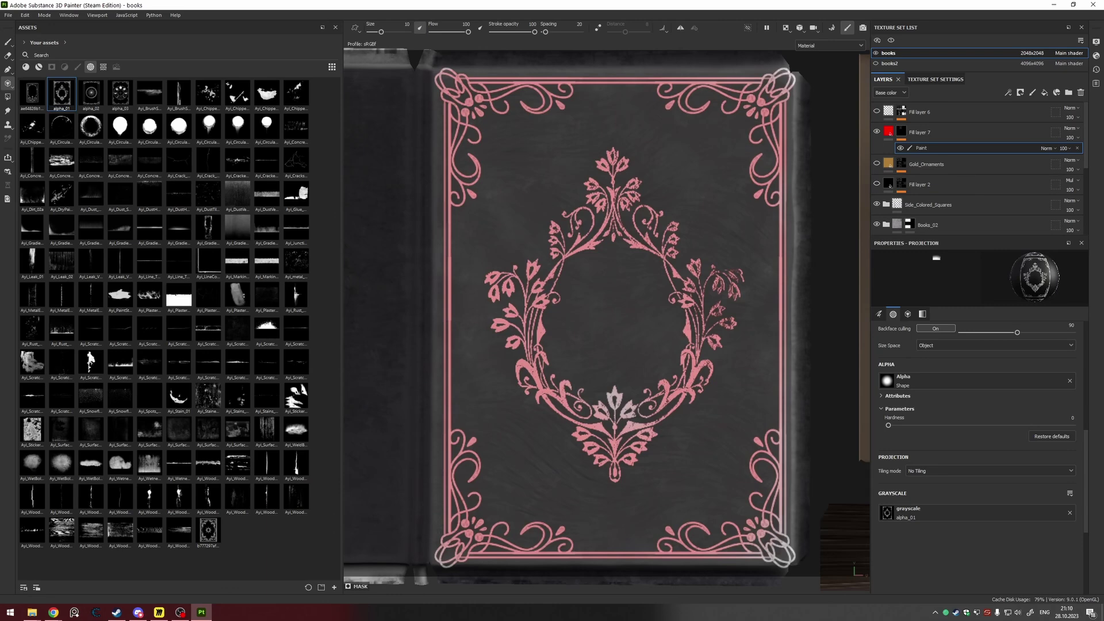
pyautogui.moveTo(738, 489); pyautogui.dragTo(759, 501)
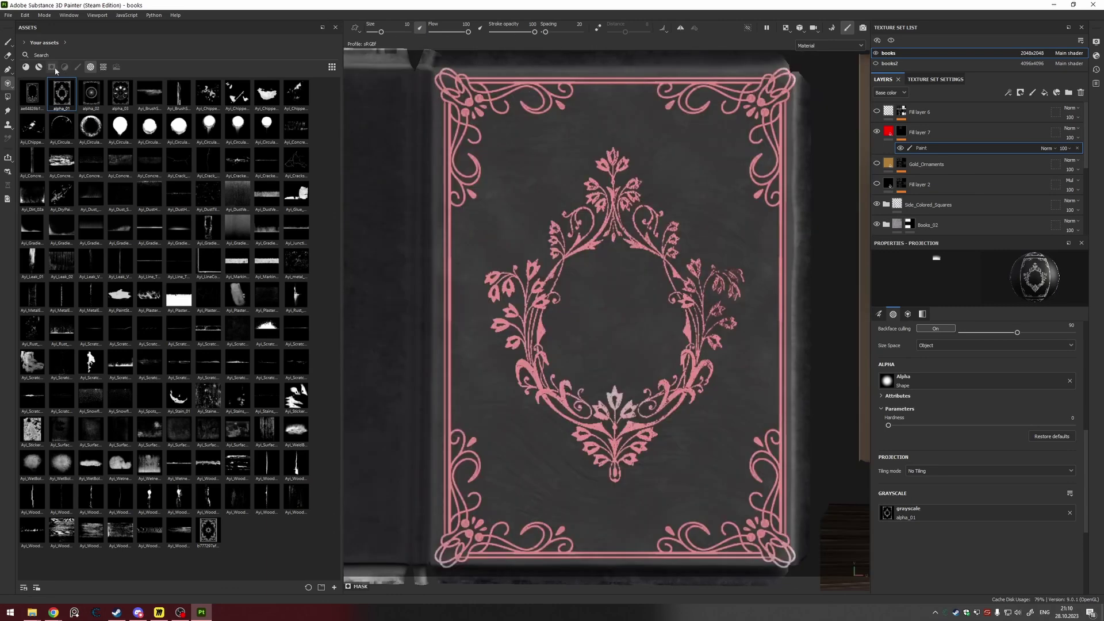
pyautogui.click(9, 41)
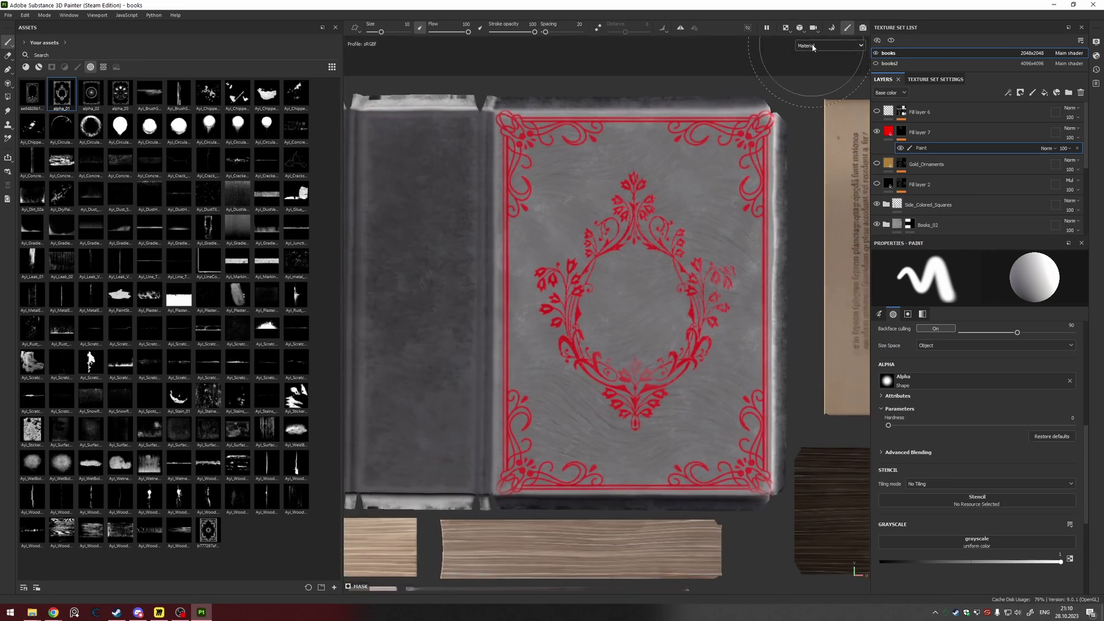
# Step: Switch to the 3D view alone and examine the red ornament on the sun book's cover from an angle
pyautogui.click(812, 47)
pyautogui.click(799, 38)
pyautogui.click(785, 27)
pyautogui.click(804, 51)
pyautogui.scroll(-3, 505, 256)
pyautogui.keyDown('alt'); pyautogui.moveTo(505, 256); pyautogui.dragTo(529, 210); pyautogui.keyUp('alt')
pyautogui.scroll(-2, 633, 270)
pyautogui.moveTo(784, 327)
pyautogui.keyDown('alt'); pyautogui.mouseDown()
pyautogui.moveTo(642, 294)
pyautogui.moveTo(831, 172)
pyautogui.moveTo(604, 278)
pyautogui.moveTo(593, 258)
pyautogui.moveTo(462, 207)
pyautogui.moveTo(720, 224)
pyautogui.moveTo(490, 261)
pyautogui.moveTo(484, 356)
pyautogui.mouseUp(); pyautogui.keyUp('alt')
pyautogui.keyDown('alt'); pyautogui.moveTo(788, 463); pyautogui.dragTo(443, 364, button='right'); pyautogui.keyUp('alt')
pyautogui.keyDown('alt'); pyautogui.moveTo(511, 437); pyautogui.dragTo(496, 389, button='middle'); pyautogui.keyUp('alt')
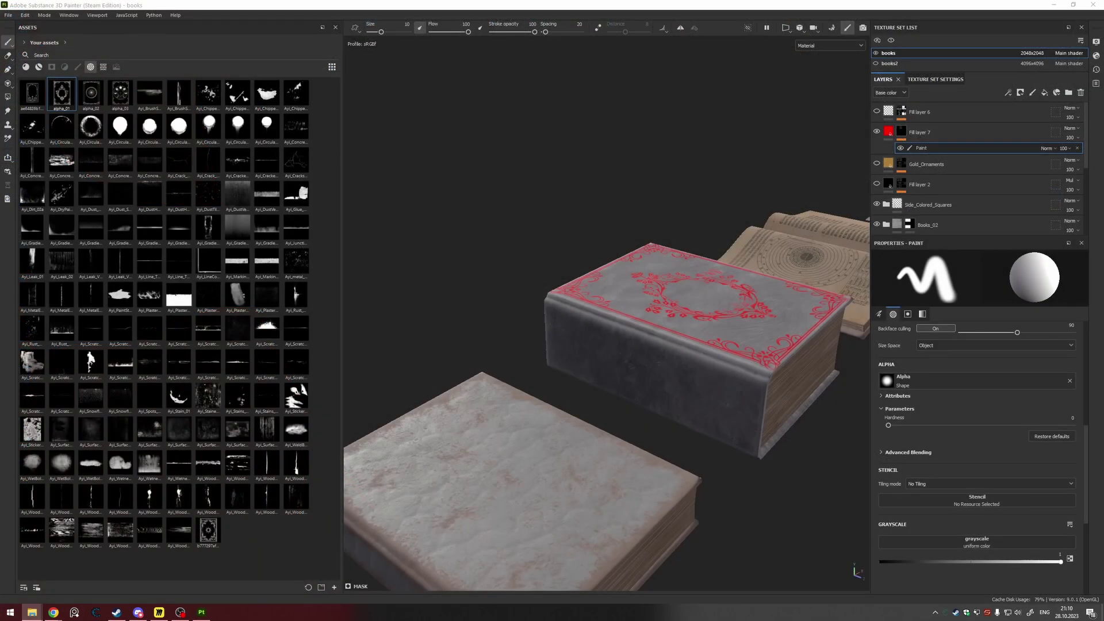
# Step: Examine the 'The Witness of the Stars' cover photo in the Books photos folder of File Explorer, and close the image
pyautogui.click(32, 612)
pyautogui.doubleClick(642, 280)
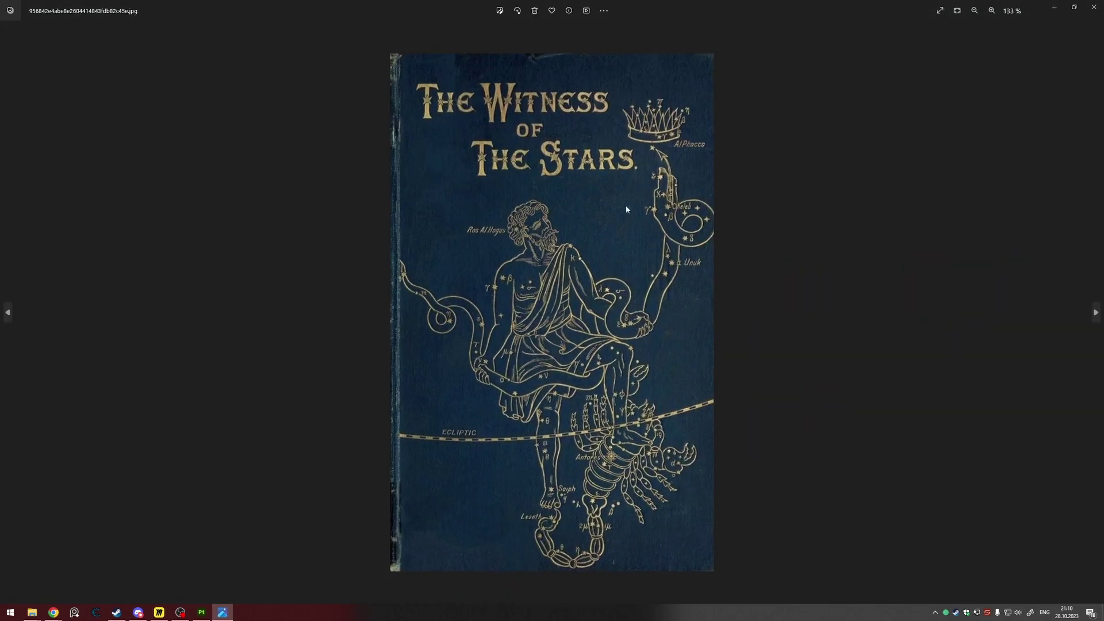
pyautogui.scroll(-2, 622, 205)
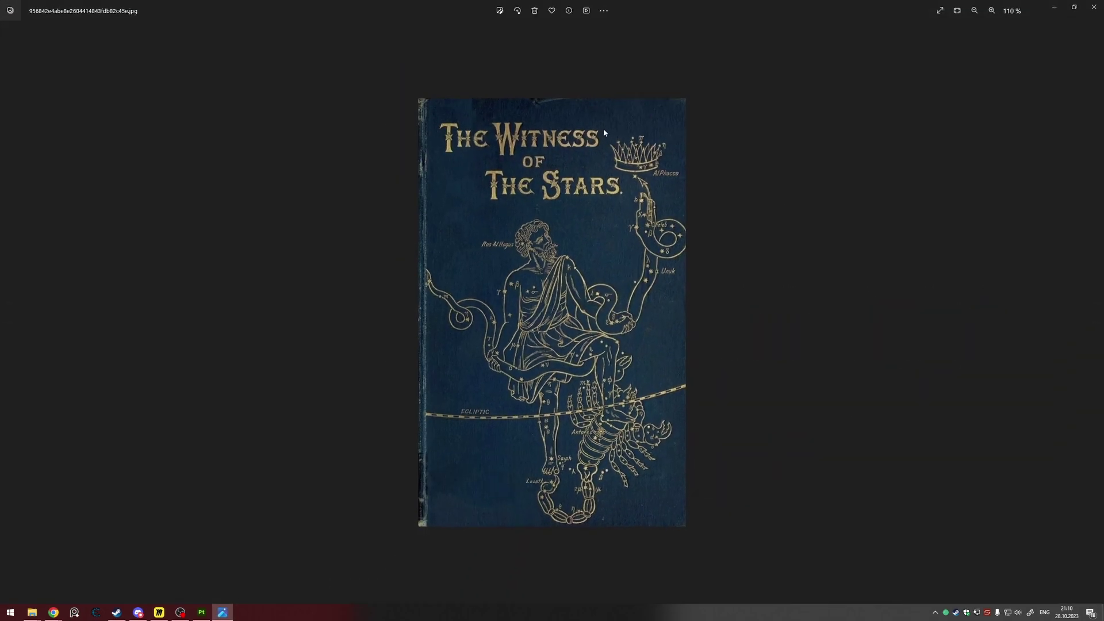
pyautogui.click(1094, 7)
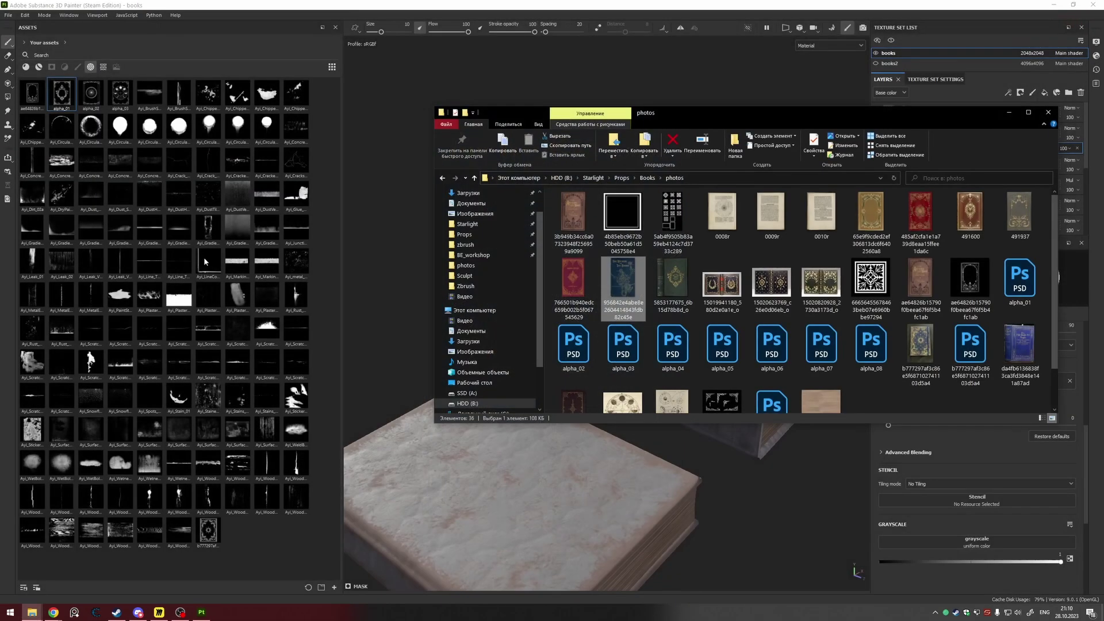
# Step: Return to Substance 3D Painter and change the base color of Fill layer 7 from red to orange
pyautogui.click(237, 94)
pyautogui.keyDown('alt'); pyautogui.moveTo(558, 315); pyautogui.dragTo(457, 376); pyautogui.keyUp('alt')
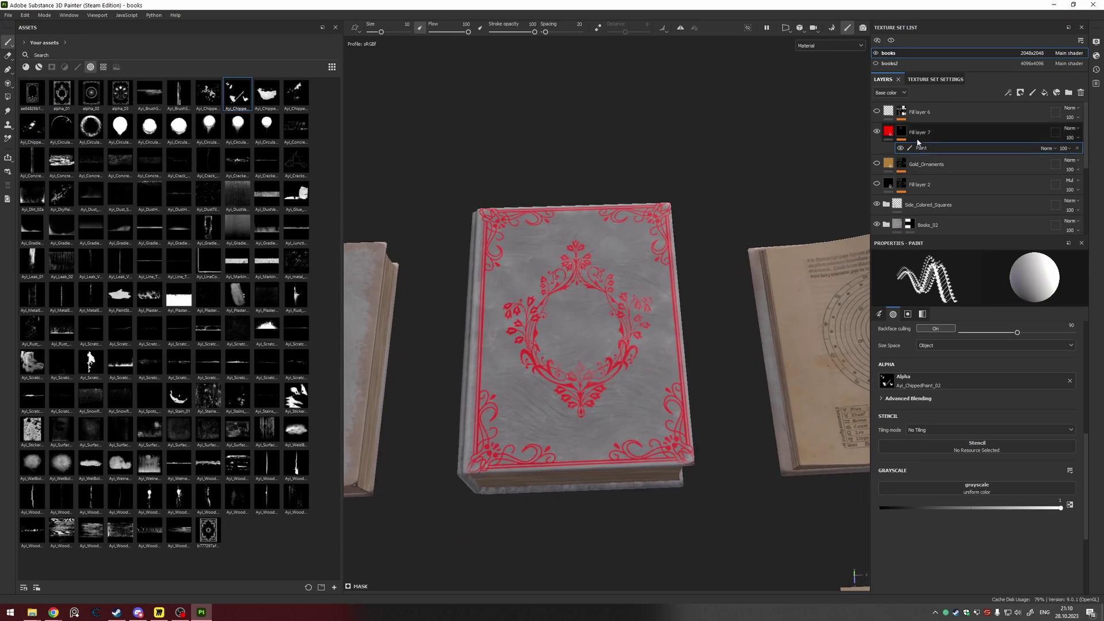
pyautogui.click(890, 133)
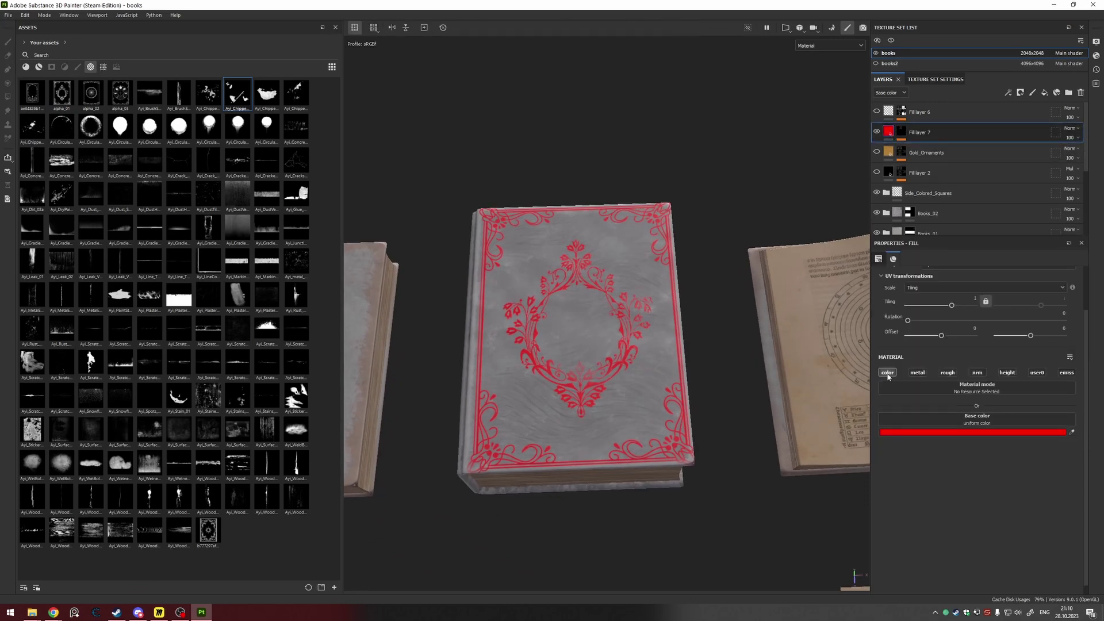
pyautogui.click(956, 432)
pyautogui.moveTo(1058, 480); pyautogui.dragTo(1069, 501)
pyautogui.moveTo(1083, 539); pyautogui.dragTo(1084, 455)
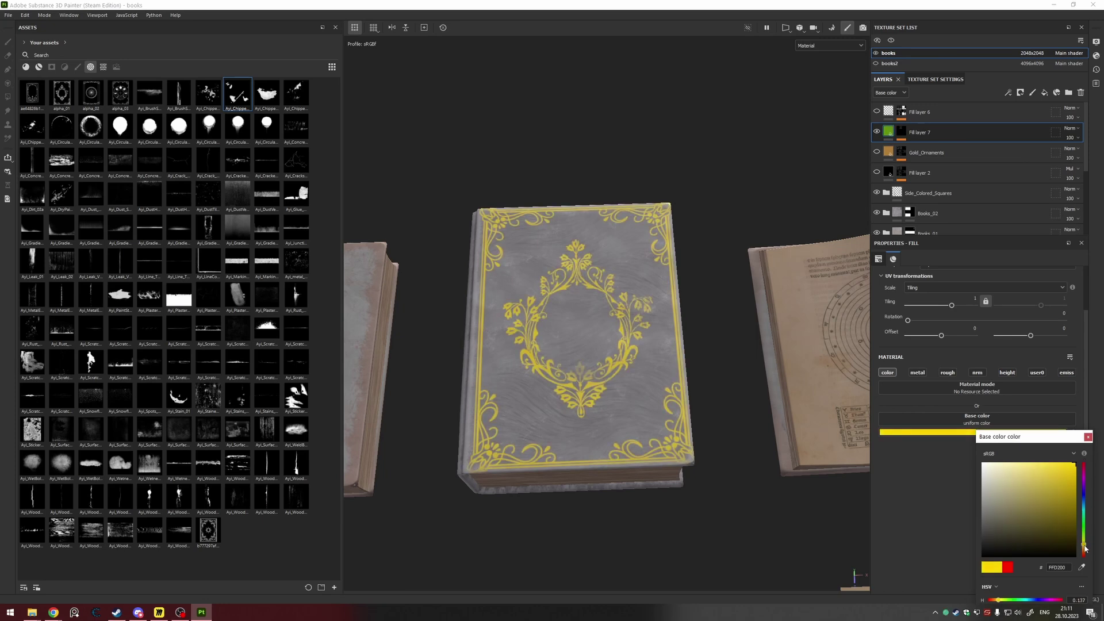
pyautogui.moveTo(1085, 548); pyautogui.dragTo(1084, 550)
pyautogui.click(1087, 436)
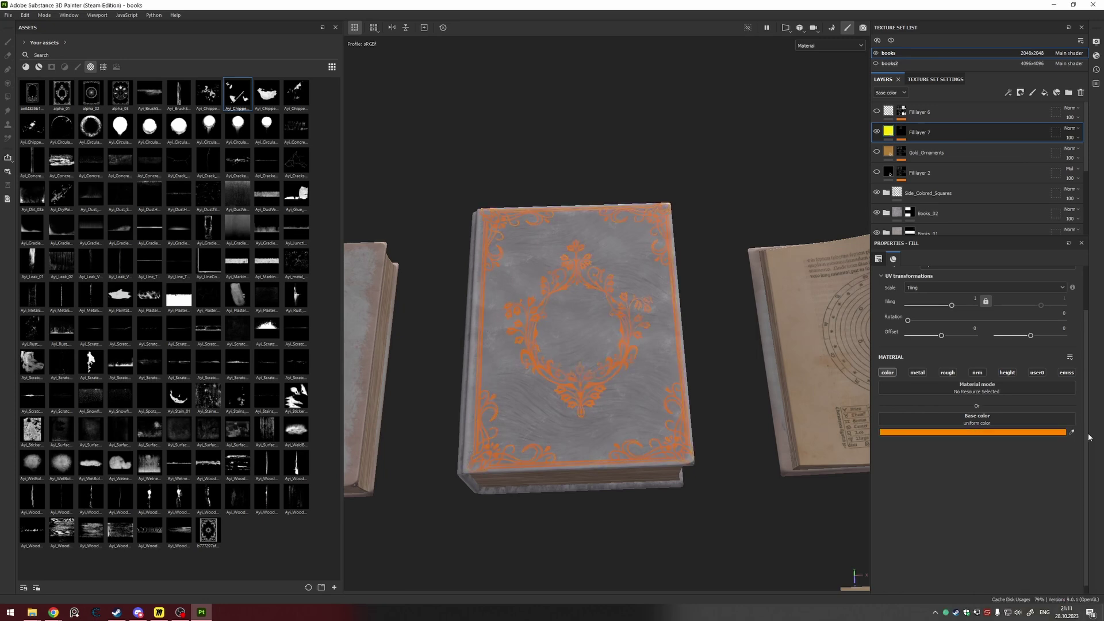
# Step: Enable the metal, rough, nrm and height channels on Fill layer 7 and set Metallic to 1
pyautogui.click(977, 373)
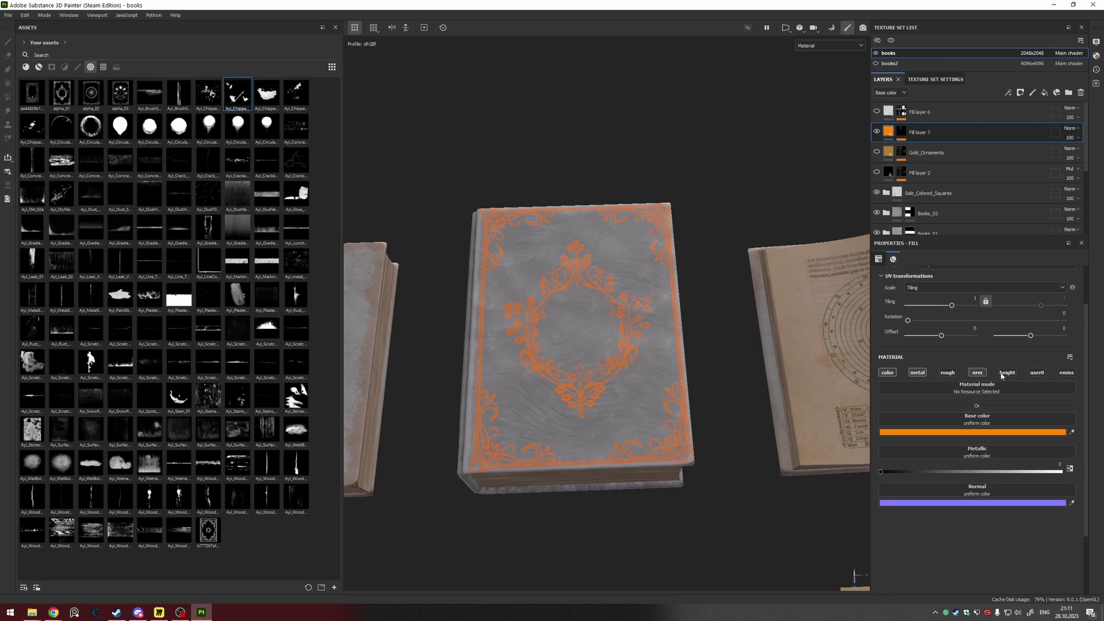
pyautogui.click(947, 372)
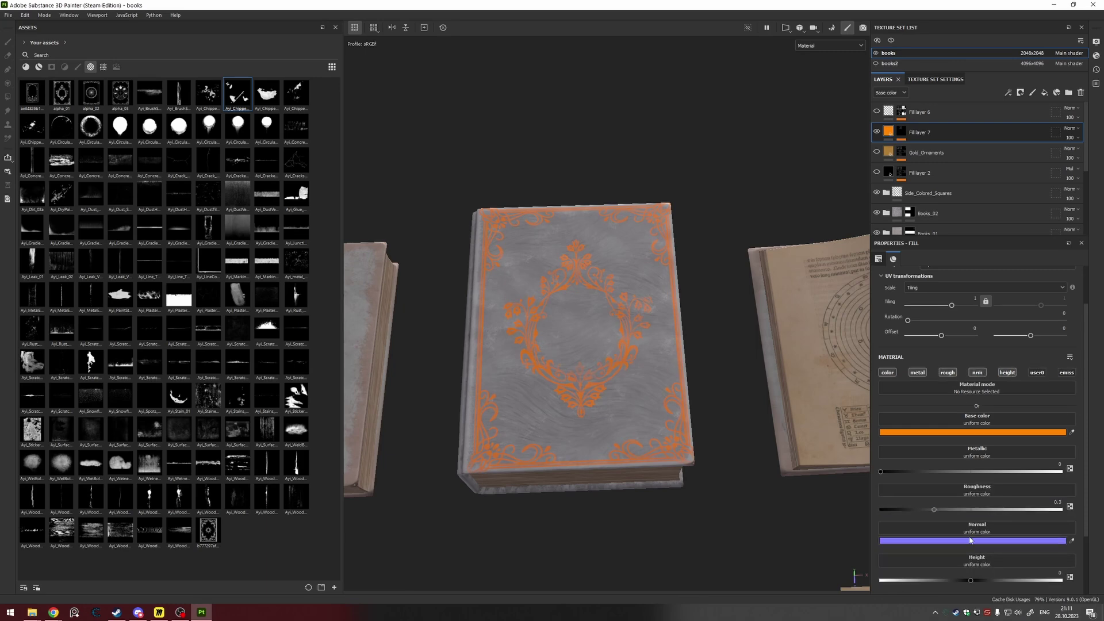
pyautogui.moveTo(1046, 473); pyautogui.dragTo(1055, 475)
pyautogui.keyDown('alt'); pyautogui.moveTo(580, 391); pyautogui.dragTo(691, 384); pyautogui.keyUp('alt')
pyautogui.scroll(-2, 992, 501)
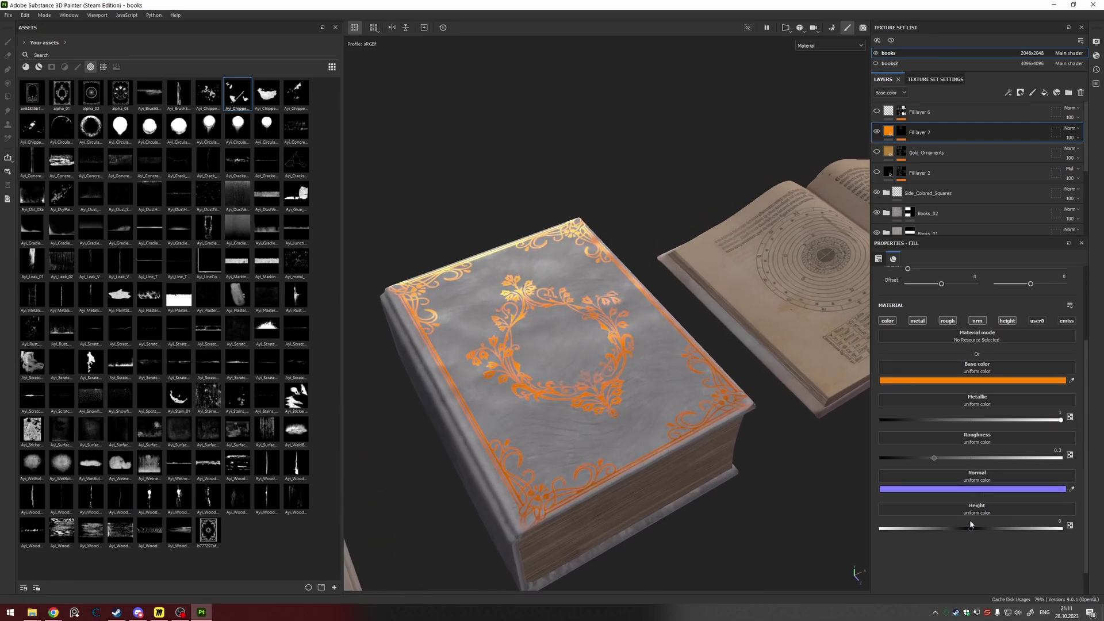
# Step: Set the Height of Fill layer 7 to -0.0333 and its Roughness to 0.3294
pyautogui.moveTo(971, 530); pyautogui.dragTo(967, 530)
pyautogui.keyDown('alt'); pyautogui.moveTo(598, 349); pyautogui.dragTo(834, 431); pyautogui.keyUp('alt')
pyautogui.moveTo(935, 458); pyautogui.dragTo(957, 458)
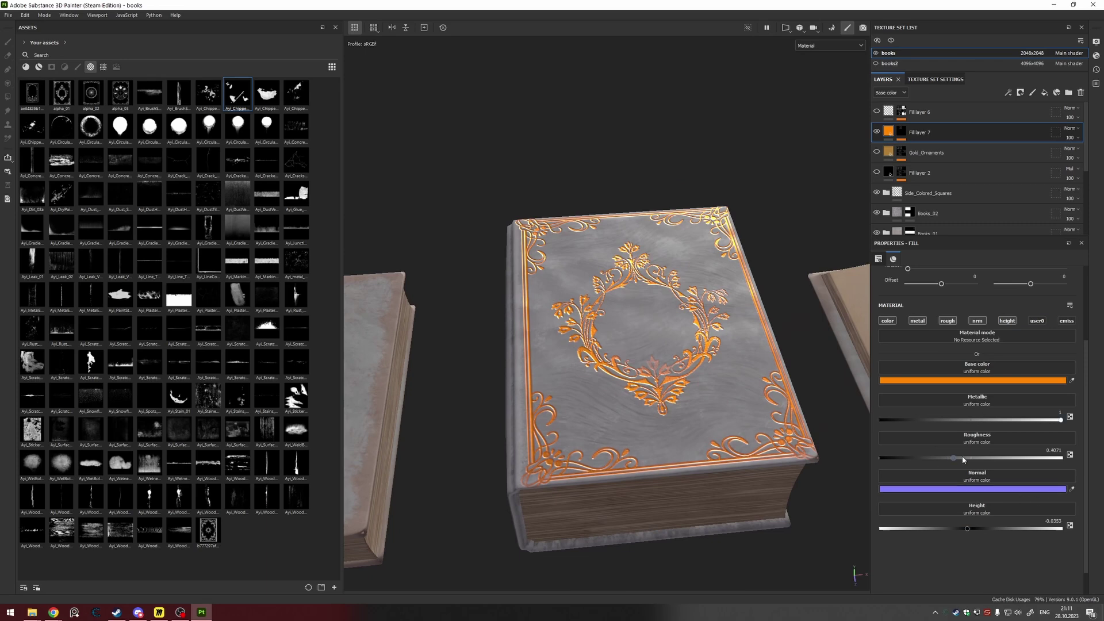
pyautogui.keyDown('alt'); pyautogui.moveTo(552, 276); pyautogui.dragTo(674, 436); pyautogui.keyUp('alt')
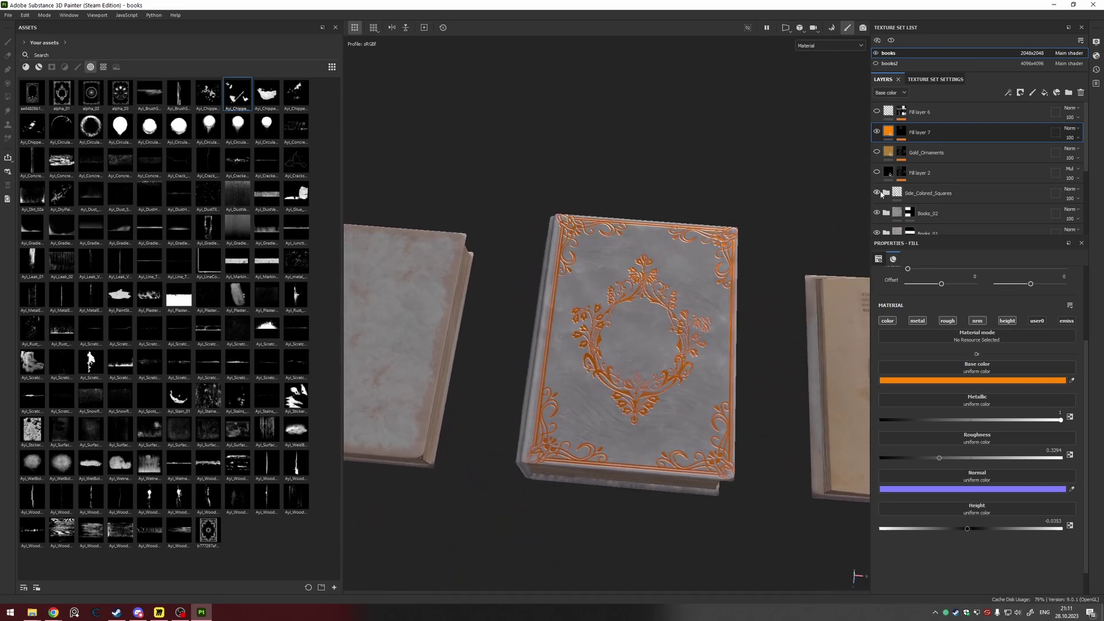
# Step: Hide Fill layer 7 and show Fill layer 2's embossed ornament on the sun book, with Fill layer 2 selected
pyautogui.click(876, 131)
pyautogui.click(876, 172)
pyautogui.click(905, 174)
pyautogui.keyDown('alt'); pyautogui.moveTo(620, 360); pyautogui.dragTo(729, 283); pyautogui.keyUp('alt')
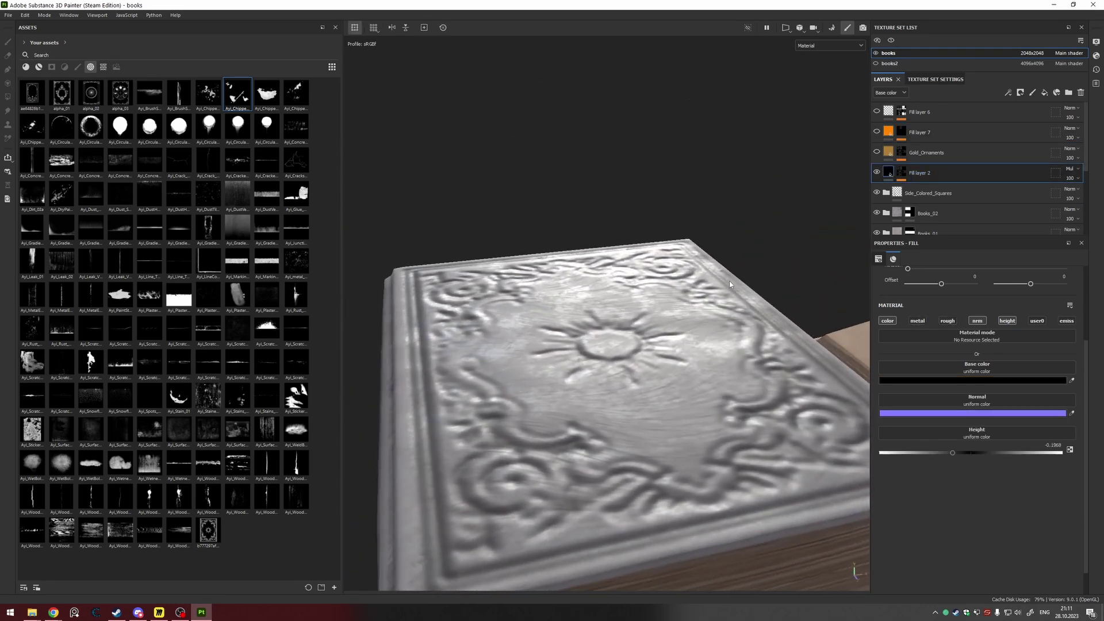
# Step: Inspect the Blur filter in Fill layer 2's mask and set the layer's Height to -0.2141
pyautogui.click(901, 173)
pyautogui.scroll(-2, 1000, 180)
pyautogui.click(934, 150)
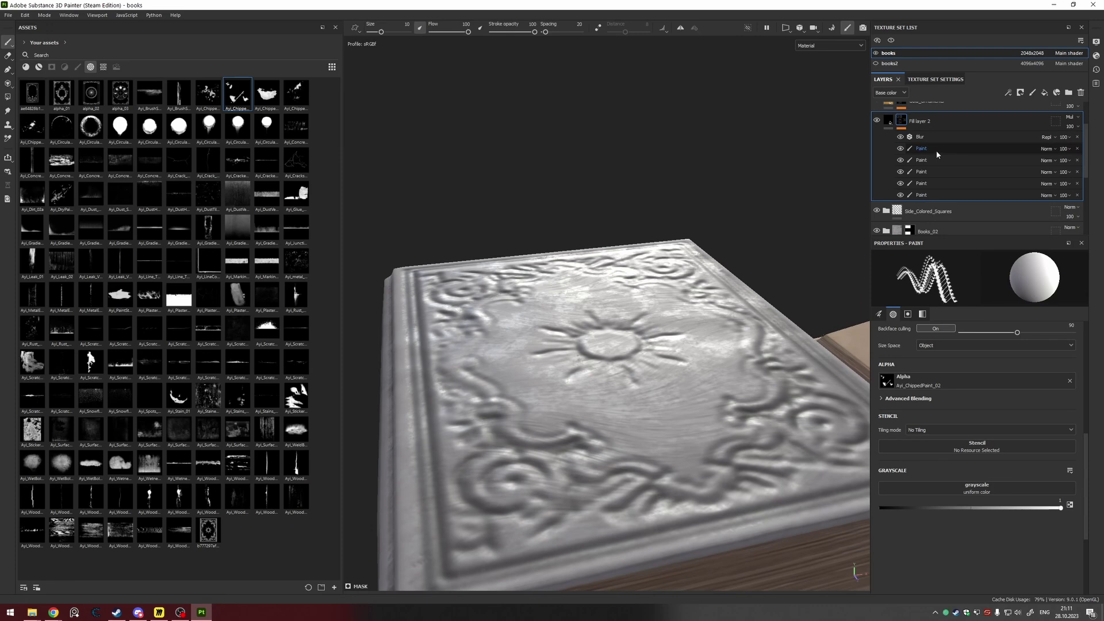
pyautogui.click(920, 137)
pyautogui.keyDown('alt'); pyautogui.moveTo(628, 229); pyautogui.dragTo(642, 221); pyautogui.keyUp('alt')
pyautogui.click(888, 120)
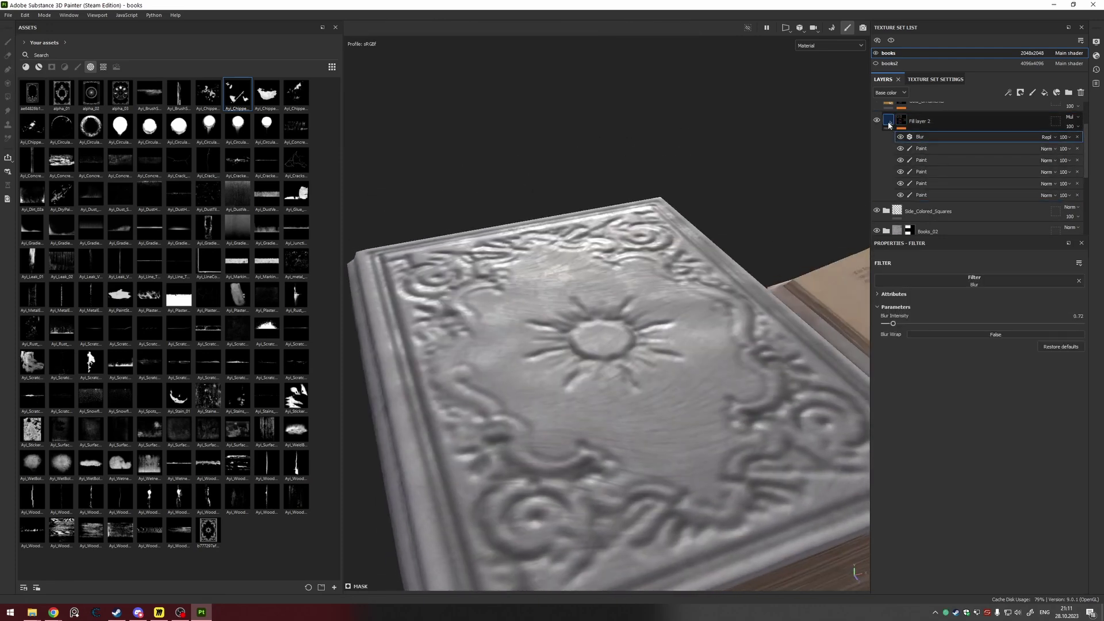
pyautogui.moveTo(949, 454); pyautogui.dragTo(952, 449)
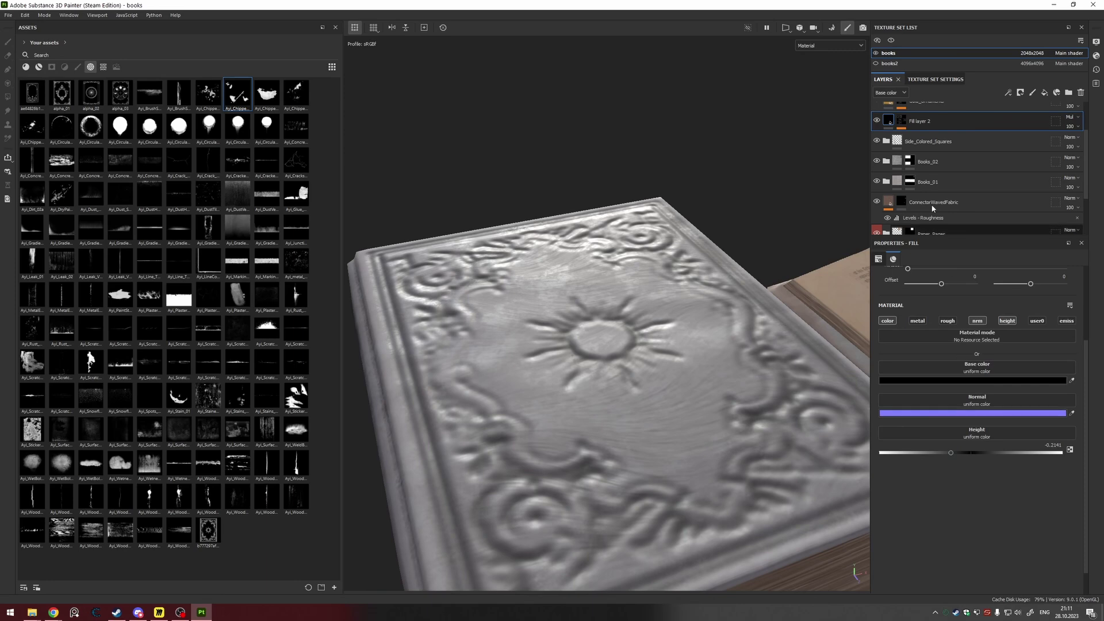
# Step: Show the Gold_Ornaments layer and review the gold covers across the row of books
pyautogui.scroll(2, 931, 190)
pyautogui.click(877, 151)
pyautogui.keyDown('alt'); pyautogui.moveTo(661, 221); pyautogui.dragTo(458, 220); pyautogui.keyUp('alt')
pyautogui.keyDown('alt'); pyautogui.moveTo(458, 220); pyautogui.dragTo(474, 243, button='right'); pyautogui.keyUp('alt')
pyautogui.keyDown('alt'); pyautogui.moveTo(524, 290); pyautogui.dragTo(581, 244, button='middle'); pyautogui.keyUp('alt')
pyautogui.keyDown('alt'); pyautogui.moveTo(582, 243); pyautogui.dragTo(631, 262, button='right'); pyautogui.keyUp('alt')
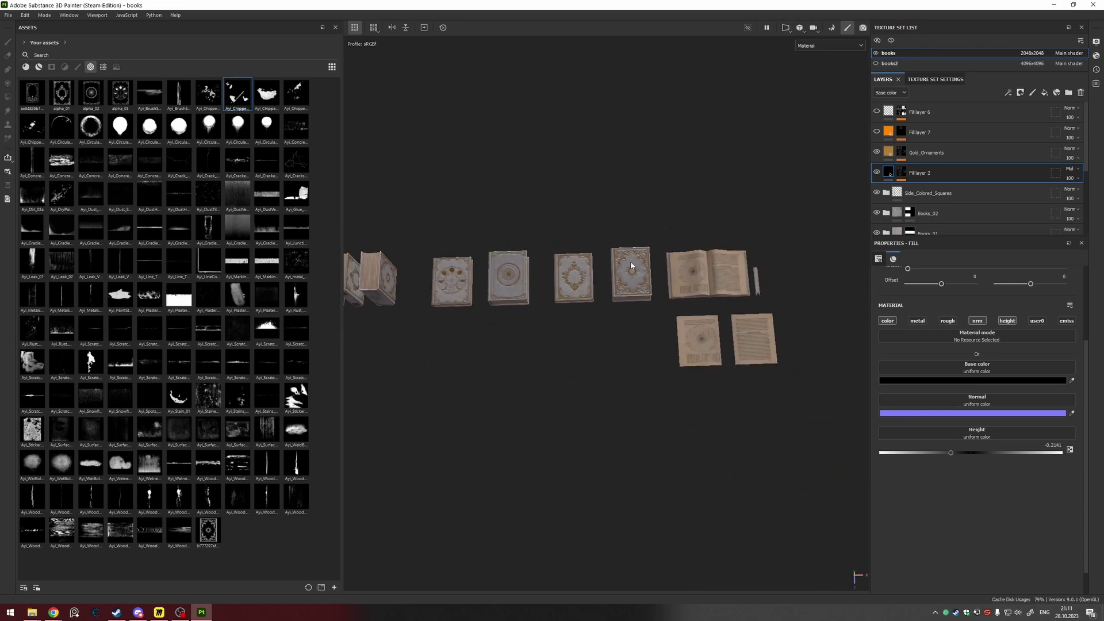
pyautogui.keyDown('alt'); pyautogui.moveTo(631, 261); pyautogui.dragTo(653, 312, button='middle'); pyautogui.keyUp('alt')
pyautogui.keyDown('alt'); pyautogui.moveTo(653, 311); pyautogui.dragTo(646, 221); pyautogui.keyUp('alt')
pyautogui.keyDown('alt'); pyautogui.moveTo(551, 305); pyautogui.dragTo(631, 317, button='middle'); pyautogui.keyUp('alt')
pyautogui.keyDown('alt'); pyautogui.moveTo(631, 317); pyautogui.dragTo(668, 401, button='right'); pyautogui.keyUp('alt')
pyautogui.keyDown('alt'); pyautogui.moveTo(668, 404); pyautogui.dragTo(634, 383); pyautogui.keyUp('alt')
# Step: Show Fill layer 6, inspect its white emissive areas on the book covers, and select the layer to review its channels
pyautogui.click(876, 111)
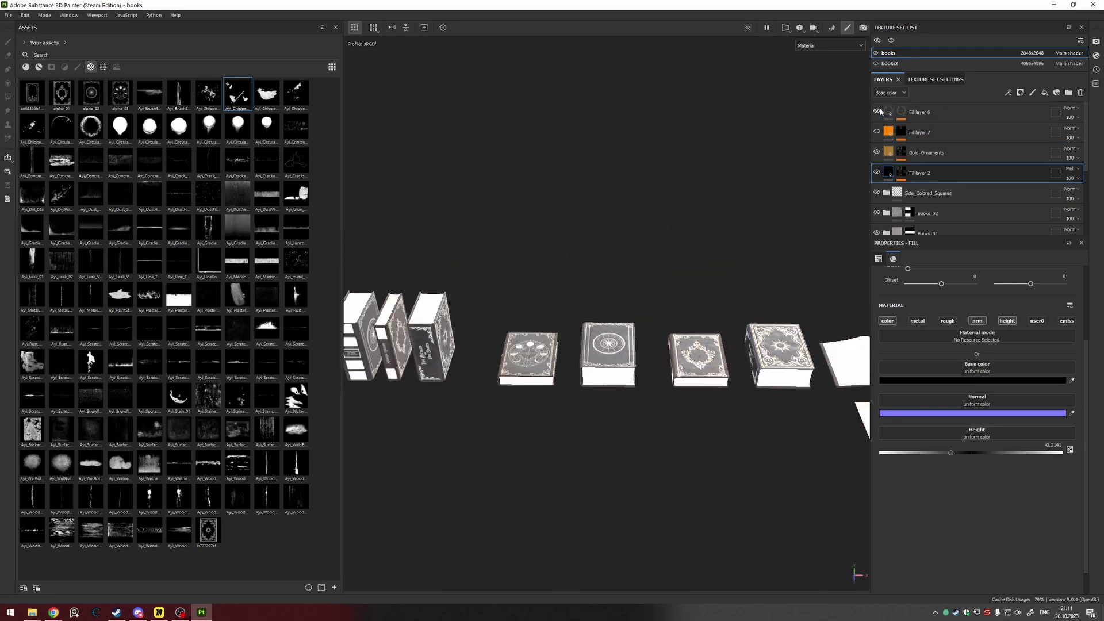
pyautogui.keyDown('alt'); pyautogui.moveTo(698, 266); pyautogui.dragTo(620, 306, button='middle'); pyautogui.keyUp('alt')
pyautogui.keyDown('alt'); pyautogui.moveTo(620, 307); pyautogui.dragTo(680, 313, button='right'); pyautogui.keyUp('alt')
pyautogui.keyDown('alt'); pyautogui.moveTo(680, 313); pyautogui.dragTo(699, 351); pyautogui.keyUp('alt')
pyautogui.keyDown('alt'); pyautogui.moveTo(758, 419); pyautogui.dragTo(840, 387, button='right'); pyautogui.keyUp('alt')
pyautogui.keyDown('alt'); pyautogui.moveTo(611, 261); pyautogui.dragTo(585, 193, button='middle'); pyautogui.keyUp('alt')
pyautogui.keyDown('alt'); pyautogui.moveTo(755, 334); pyautogui.dragTo(653, 219, button='right'); pyautogui.keyUp('alt')
pyautogui.keyDown('alt'); pyautogui.moveTo(653, 219); pyautogui.dragTo(697, 303); pyautogui.keyUp('alt')
pyautogui.scroll(3, 690, 282)
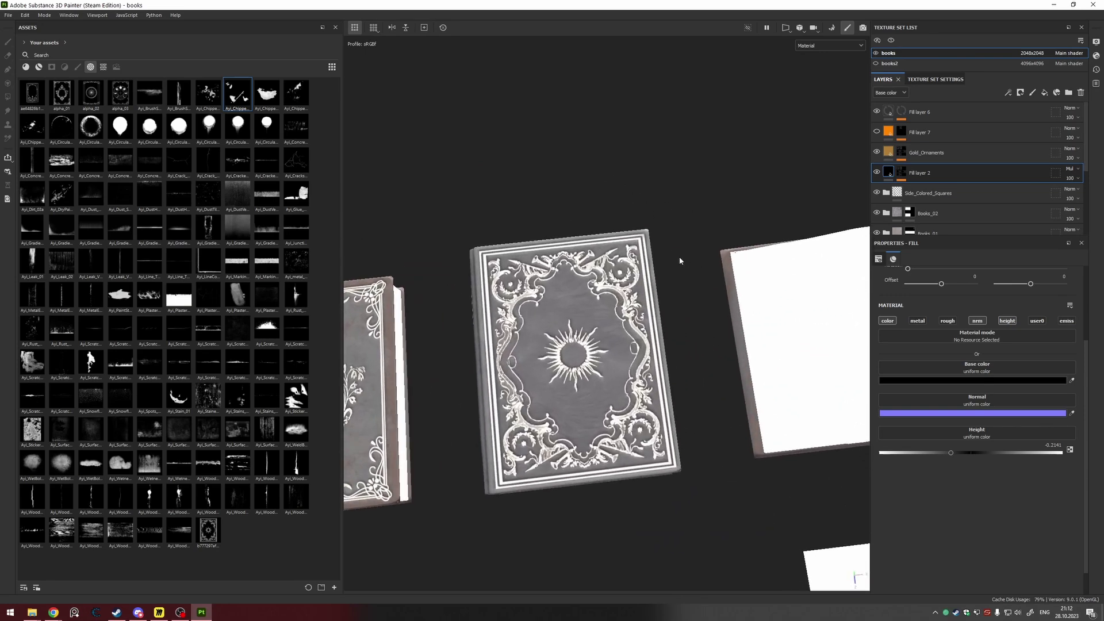
pyautogui.keyDown('alt'); pyautogui.moveTo(681, 258); pyautogui.dragTo(653, 223); pyautogui.keyUp('alt')
pyautogui.keyDown('alt'); pyautogui.moveTo(690, 257); pyautogui.dragTo(685, 232); pyautogui.keyUp('alt')
pyautogui.click(945, 118)
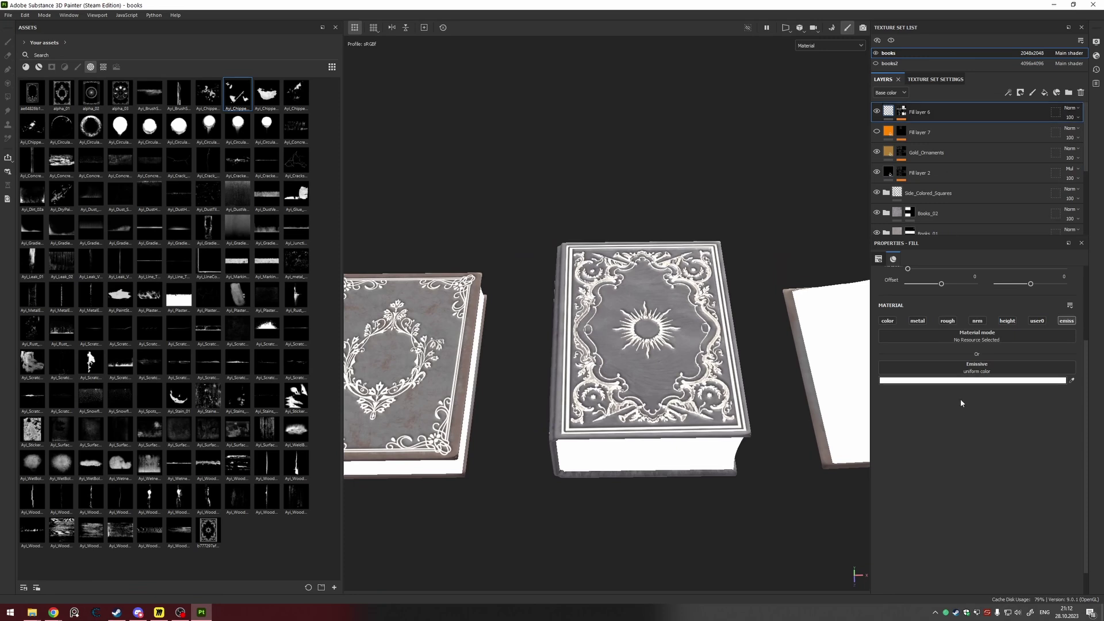
pyautogui.scroll(3, 1053, 380)
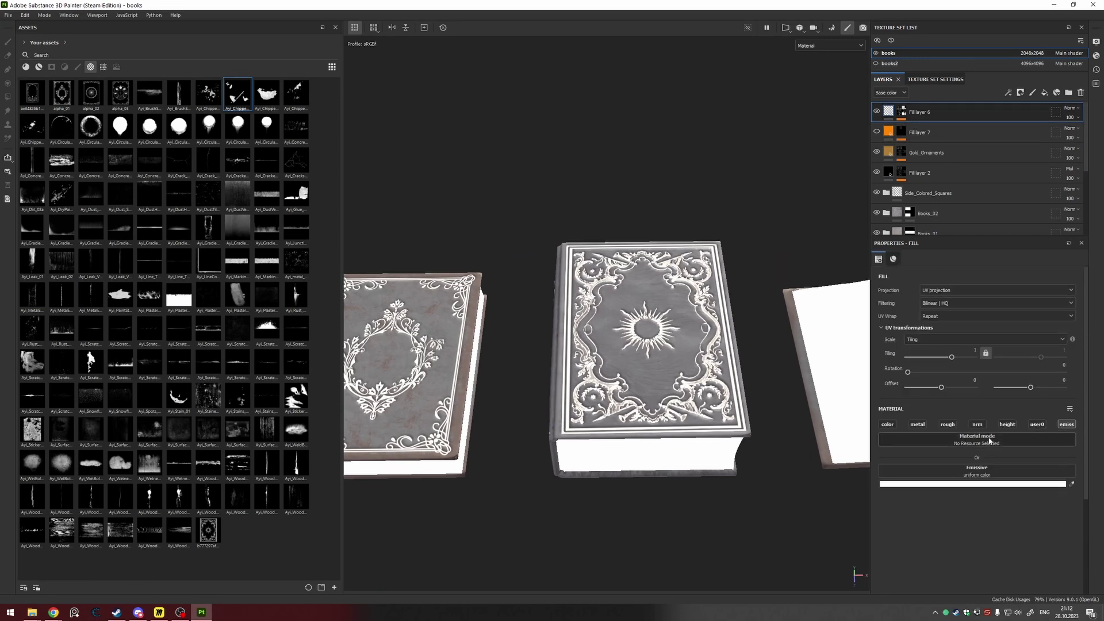
# Step: Enlarge the texture set settings for books and review the user channels available to add
pyautogui.click(924, 80)
pyautogui.moveTo(993, 235); pyautogui.dragTo(992, 408)
pyautogui.scroll(-1, 948, 281)
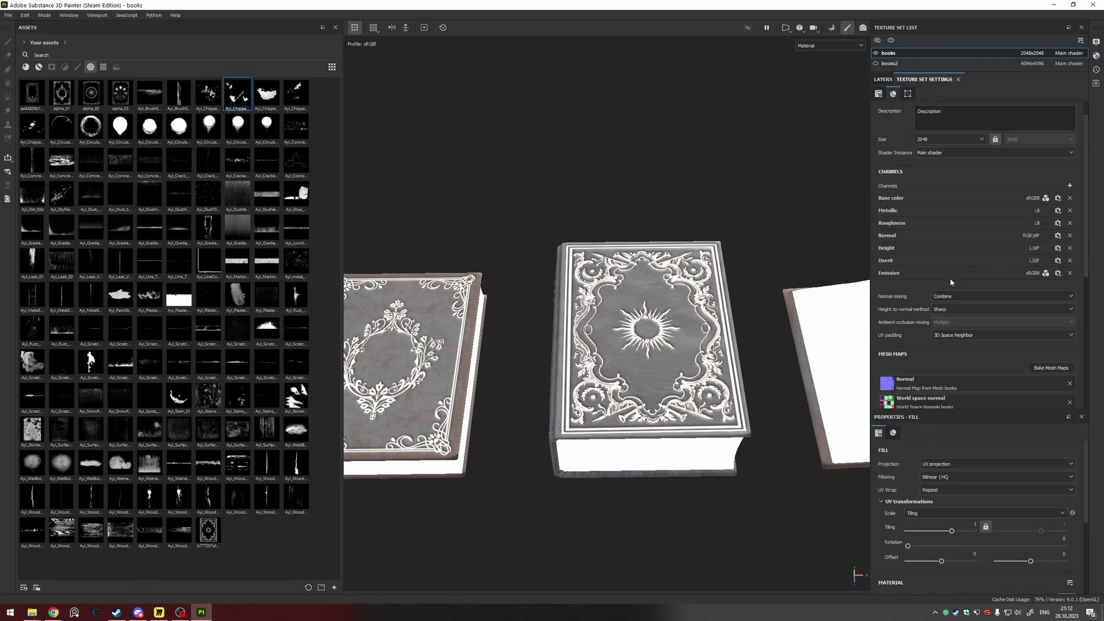
pyautogui.click(1069, 185)
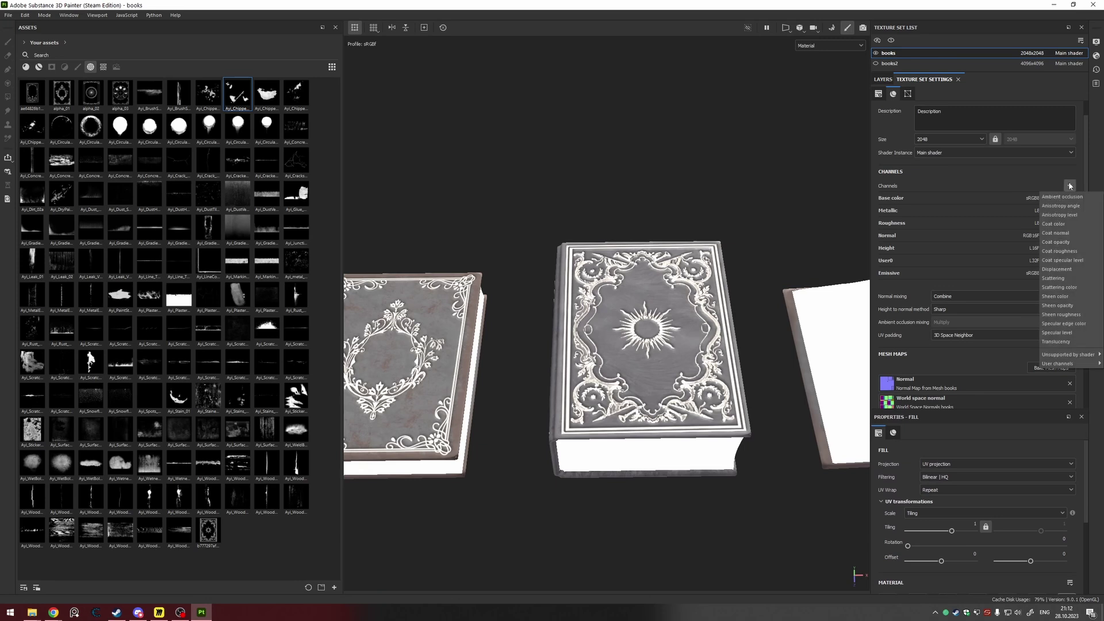
pyautogui.moveTo(1069, 363)
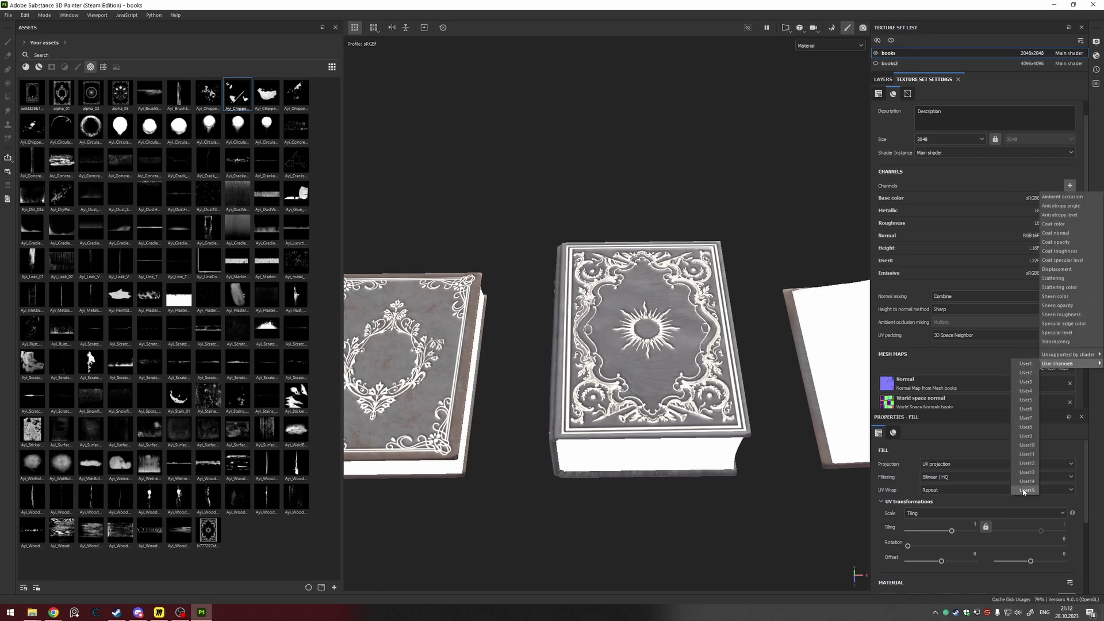
pyautogui.press('Escape')
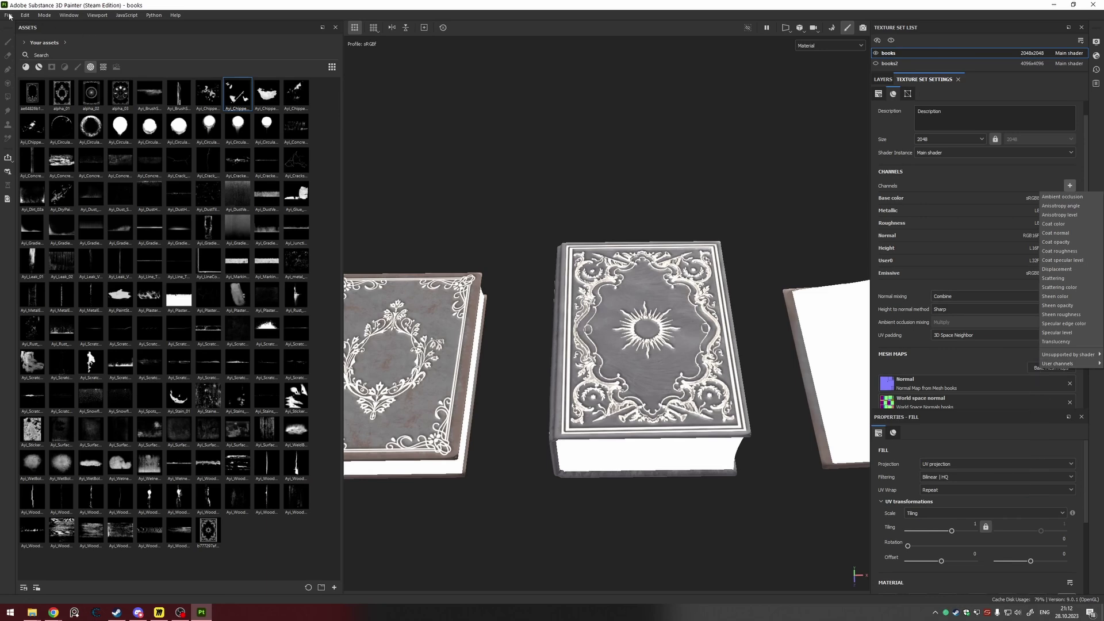
# Step: Open the texture export settings and look through the output template presets, including Vray Next (Specular Glossiness) and Dota 2
pyautogui.click(8, 15)
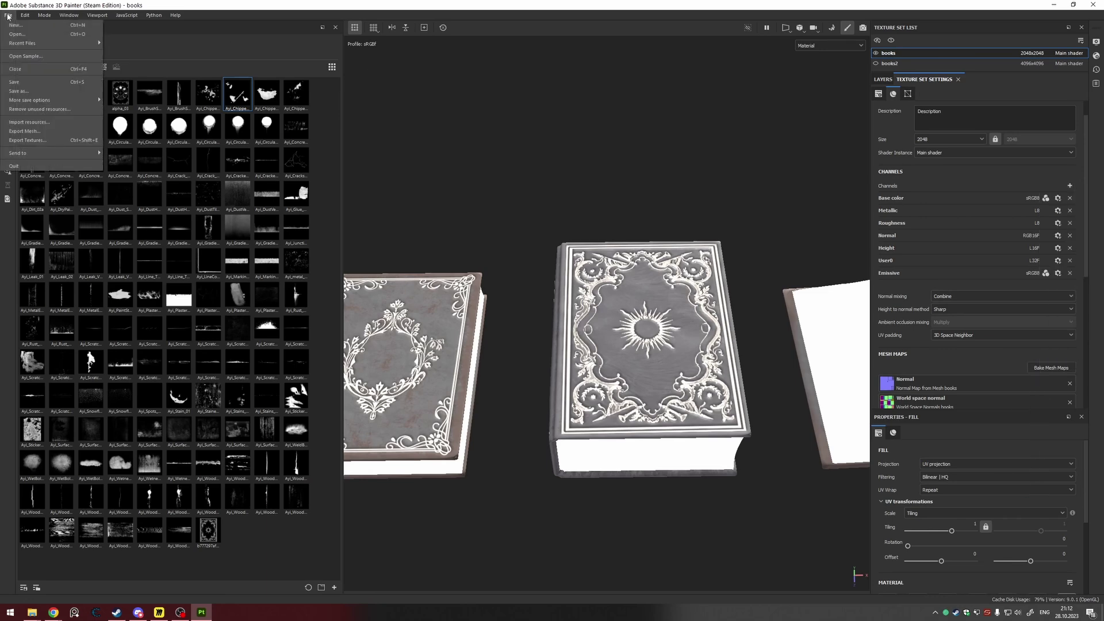
pyautogui.click(59, 140)
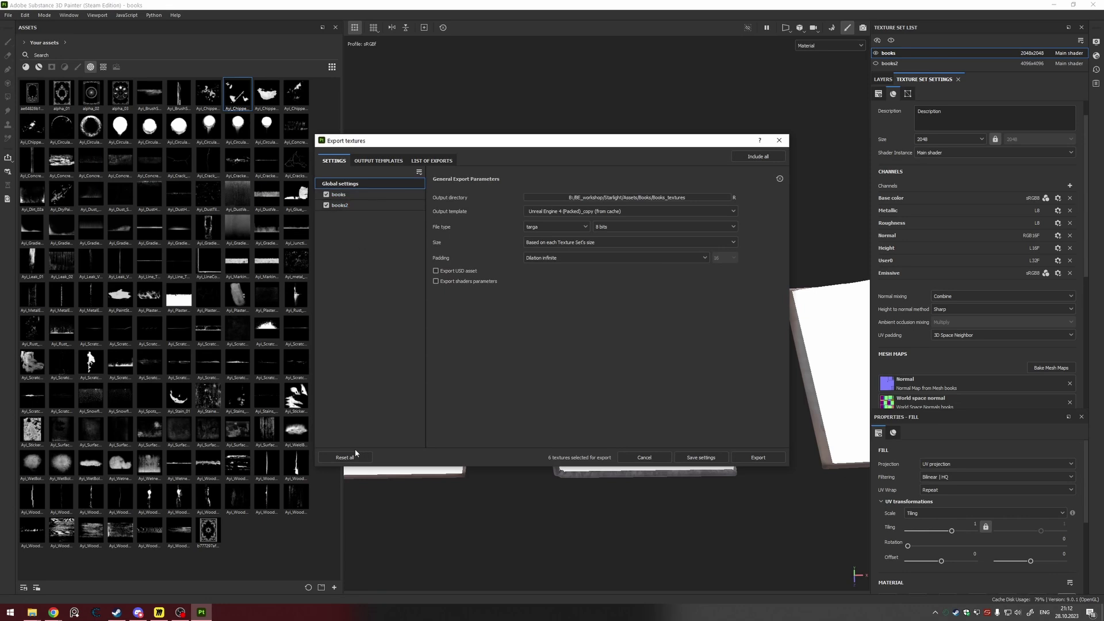
pyautogui.click(379, 161)
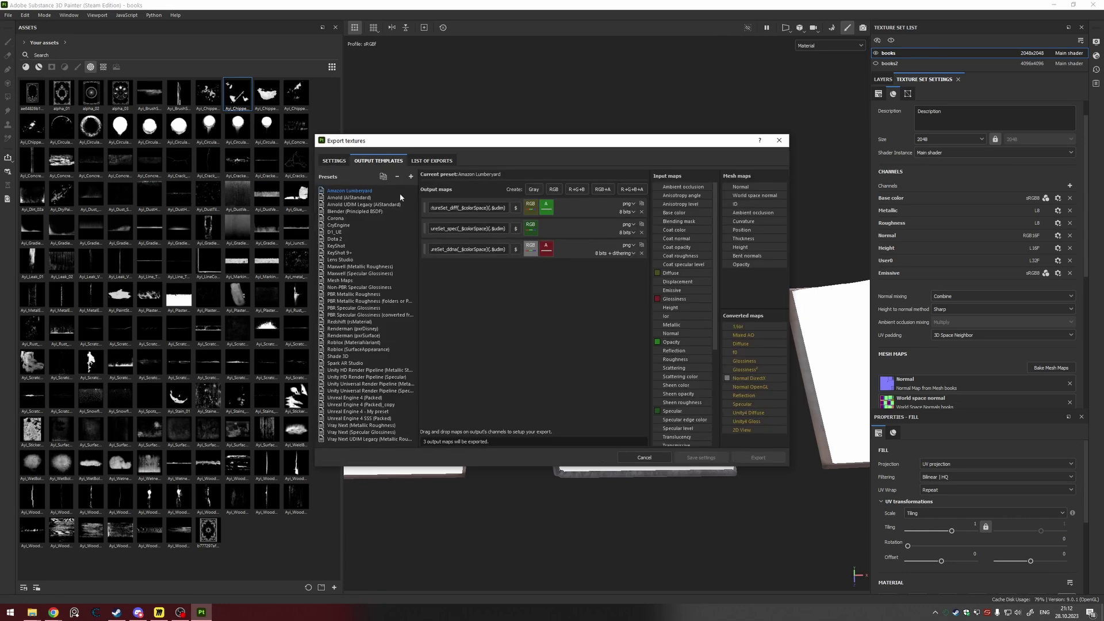
pyautogui.click(370, 397)
pyautogui.click(387, 432)
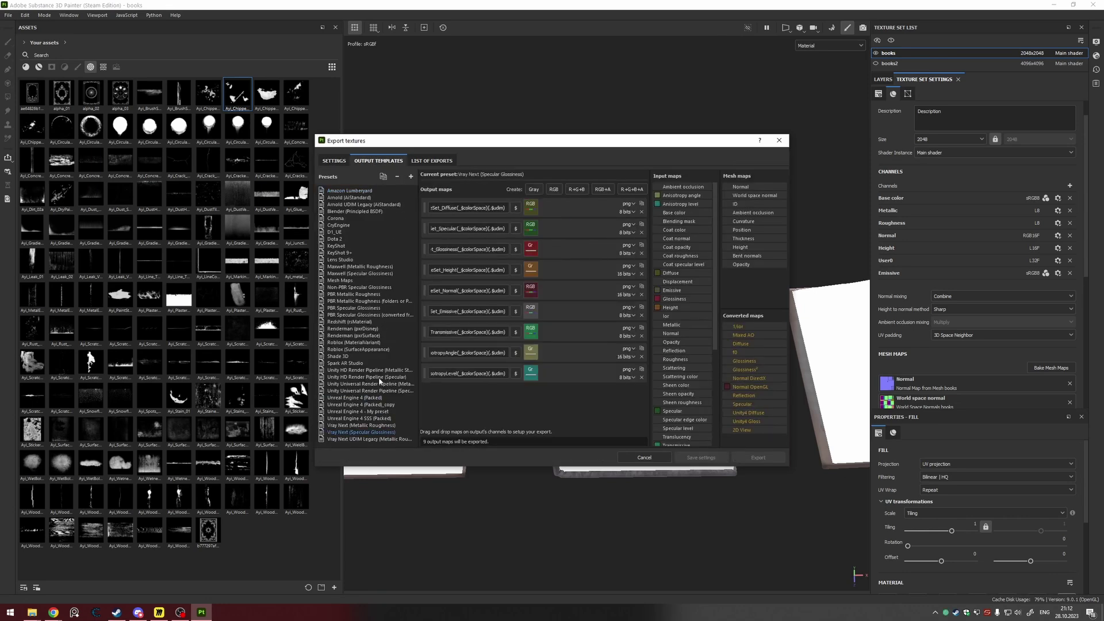
pyautogui.click(342, 239)
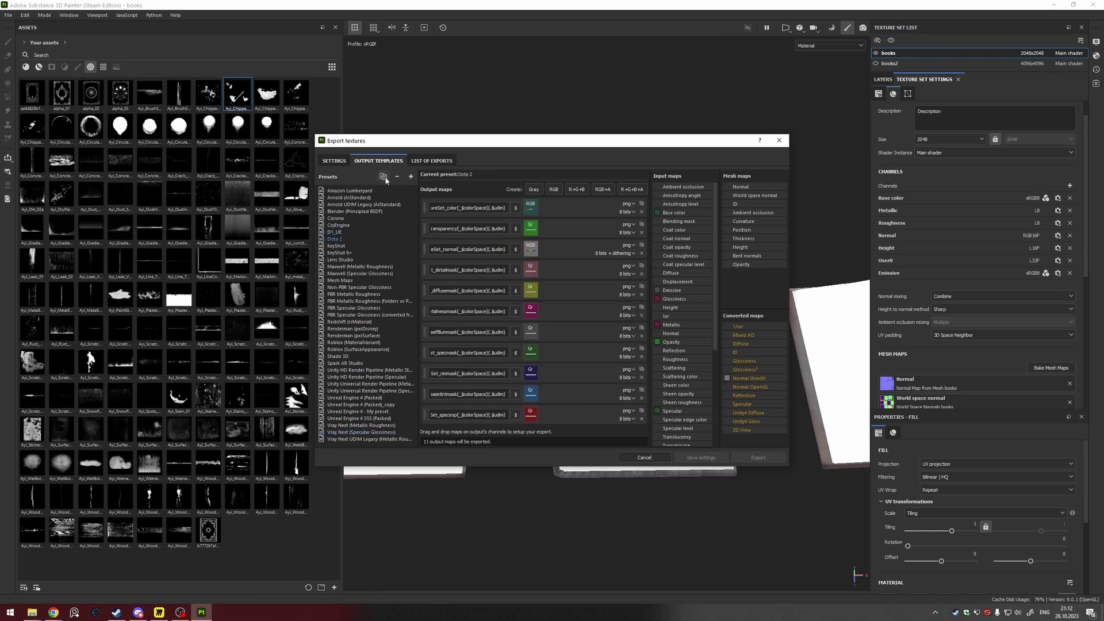
# Step: Create a new export preset with a grayscale output map fed by User0, close the export window, and return to the layer stack
pyautogui.click(410, 177)
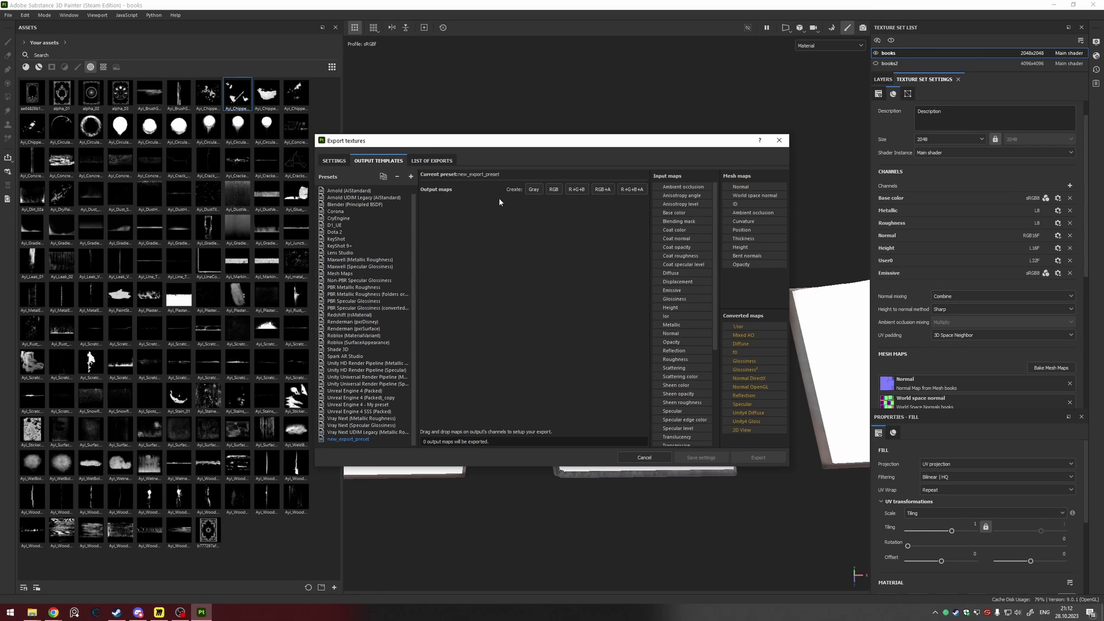
pyautogui.click(532, 191)
pyautogui.scroll(-5, 702, 381)
pyautogui.moveTo(677, 315); pyautogui.dragTo(601, 237)
pyautogui.click(531, 208)
pyautogui.click(568, 222)
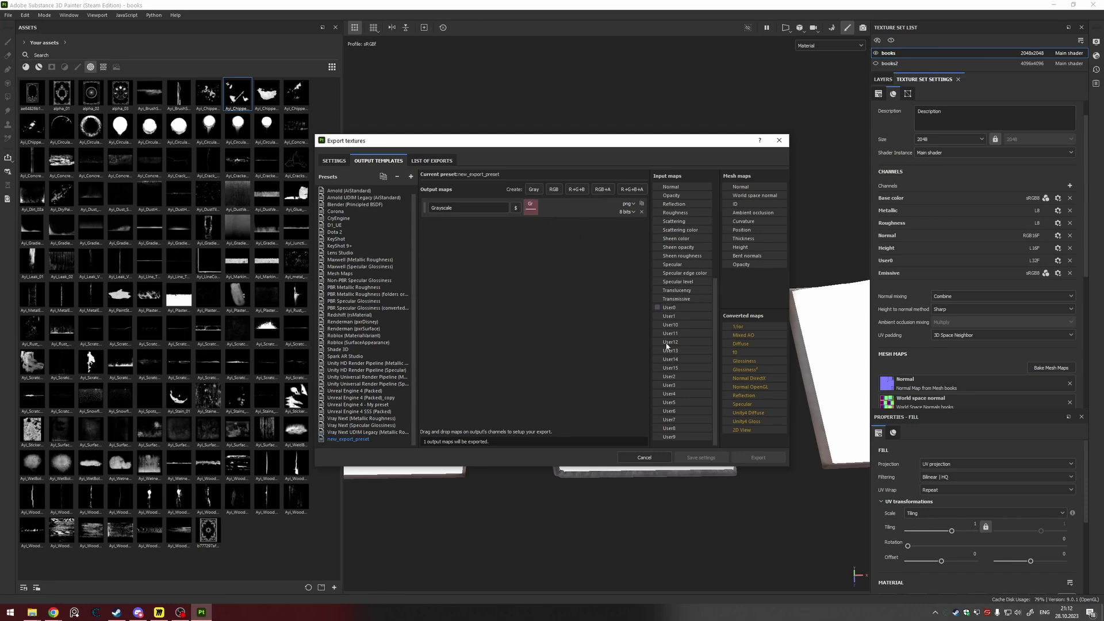
pyautogui.click(778, 140)
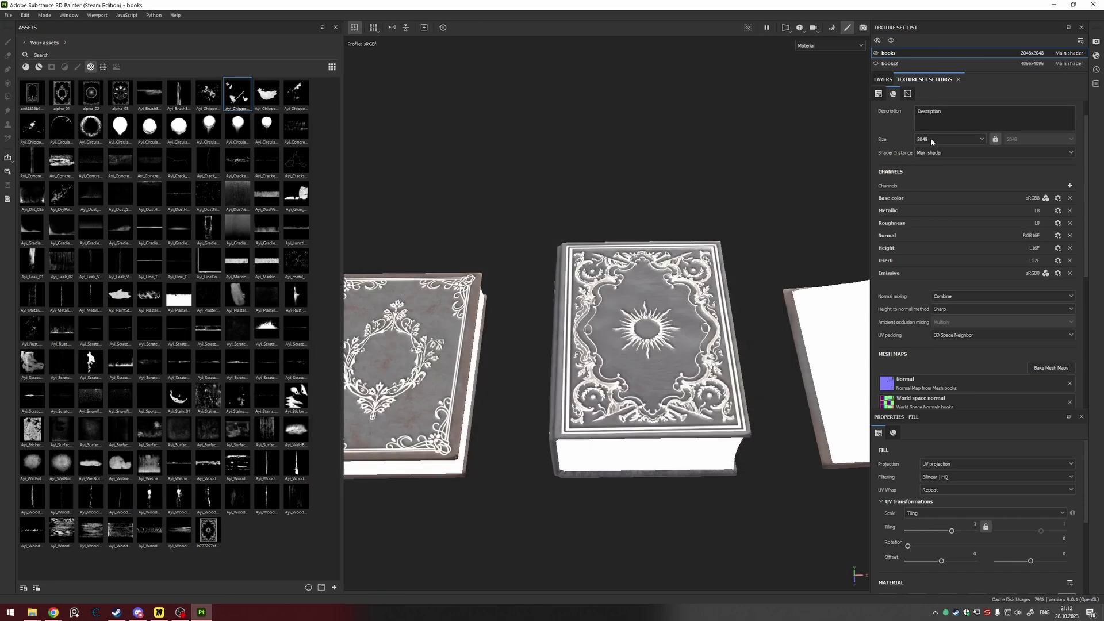
pyautogui.click(883, 80)
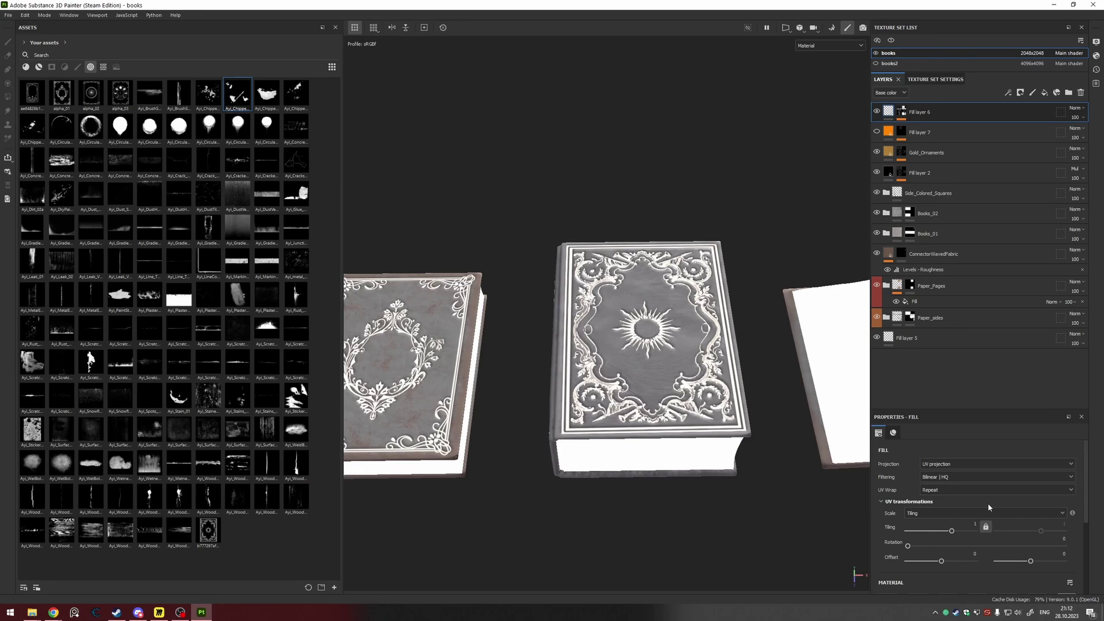
# Step: Enlarge the fill properties and compare Fill layer 6 with only its user0 channel and with only its emissive channel
pyautogui.moveTo(980, 412); pyautogui.dragTo(974, 217)
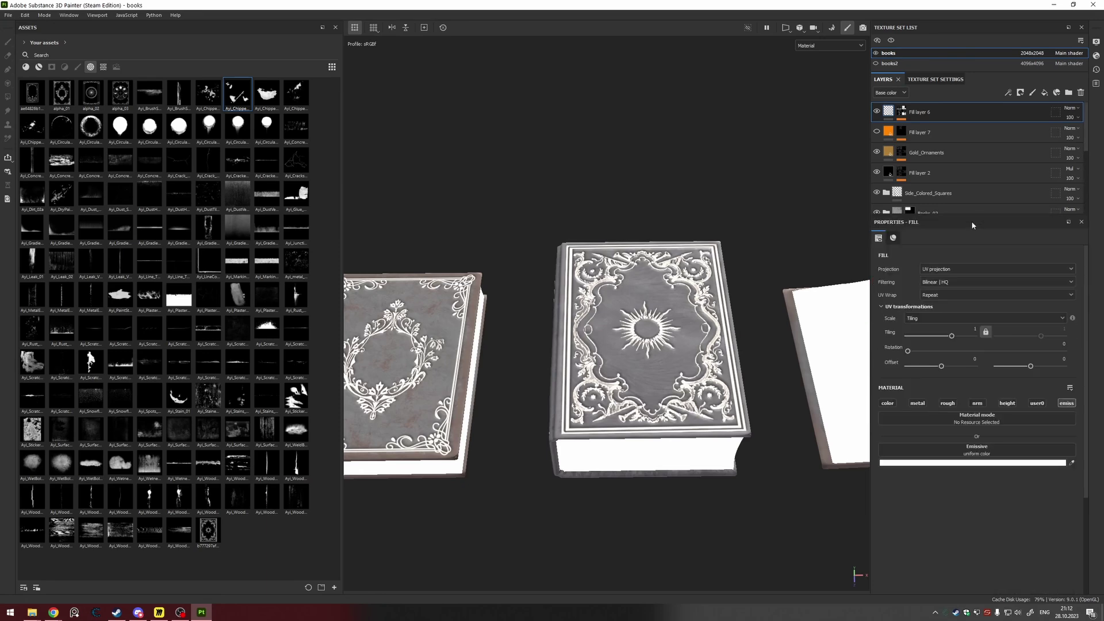
pyautogui.click(1037, 403)
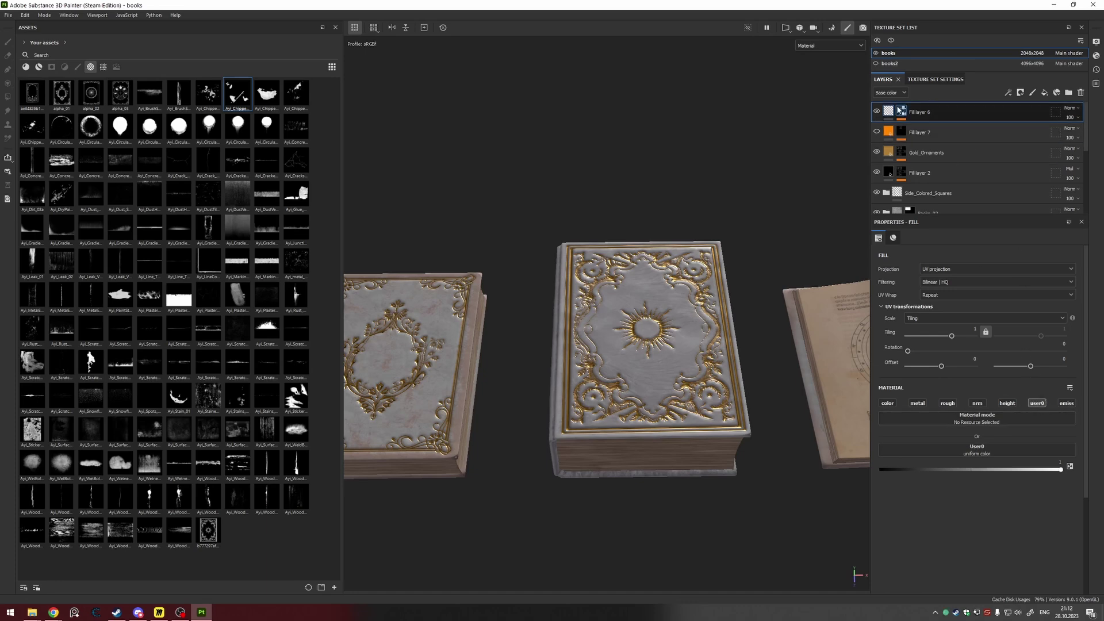
pyautogui.click(1038, 403)
pyautogui.click(1064, 405)
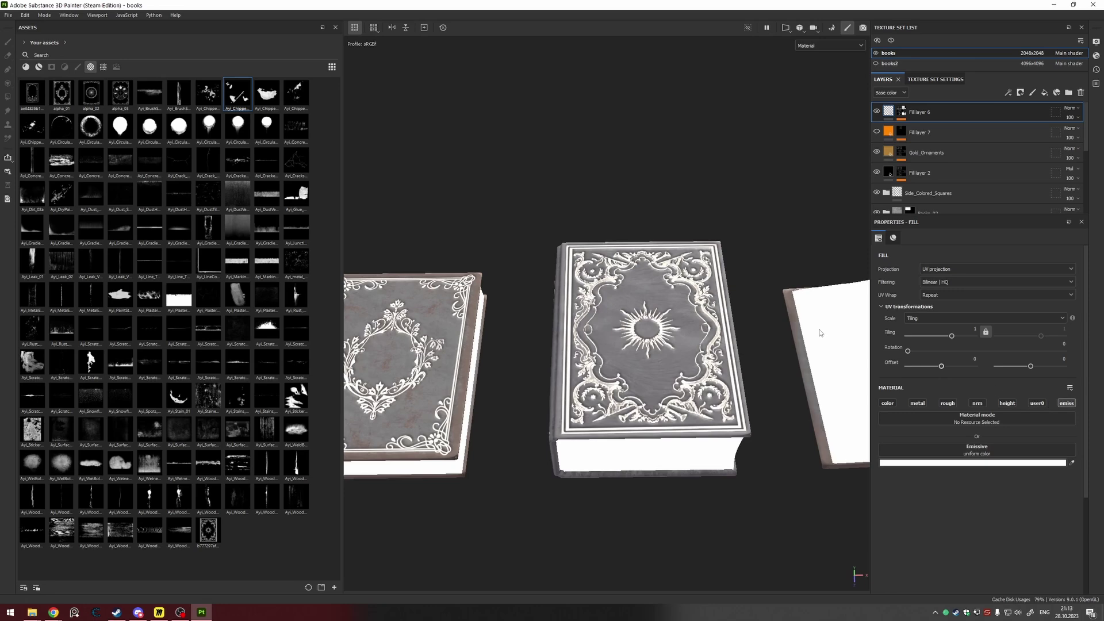
# Step: Examine the white emissive mask areas across the closed books, the open book and the loose pages
pyautogui.scroll(-3, 695, 281)
pyautogui.keyDown('alt'); pyautogui.moveTo(779, 320); pyautogui.dragTo(687, 323, button='middle'); pyautogui.keyUp('alt')
pyautogui.keyDown('alt'); pyautogui.moveTo(687, 322); pyautogui.dragTo(715, 338); pyautogui.keyUp('alt')
pyautogui.scroll(-3, 730, 344)
pyautogui.keyDown('alt'); pyautogui.moveTo(747, 354); pyautogui.dragTo(647, 318, button='middle'); pyautogui.keyUp('alt')
pyautogui.keyDown('alt'); pyautogui.moveTo(626, 291); pyautogui.dragTo(660, 278); pyautogui.keyUp('alt')
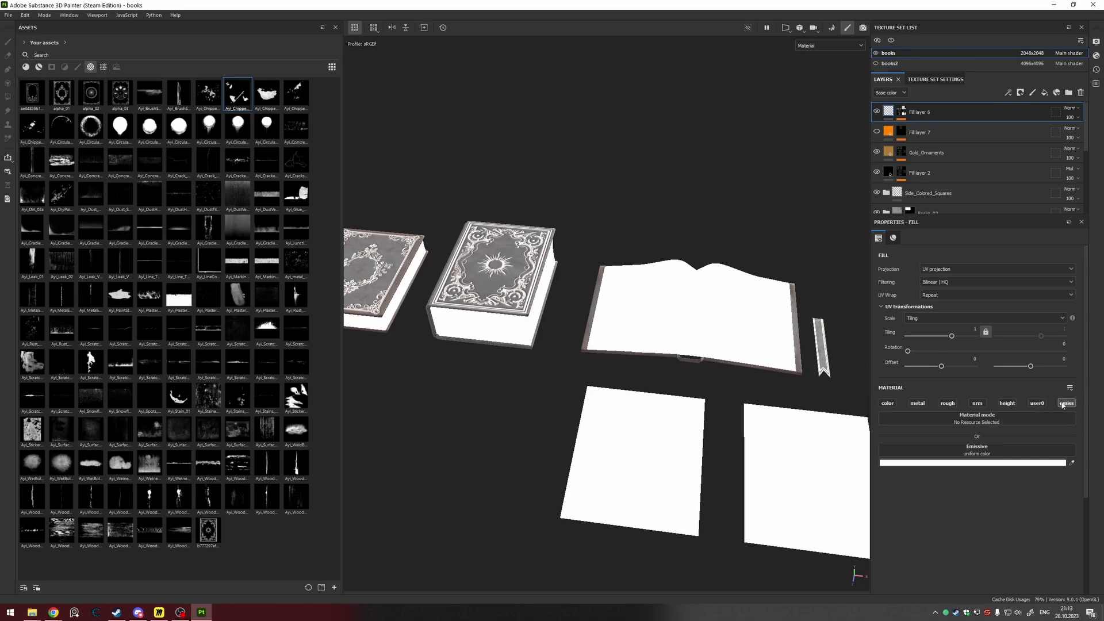
pyautogui.keyDown('alt'); pyautogui.moveTo(723, 345); pyautogui.dragTo(655, 310); pyautogui.keyUp('alt')
pyautogui.keyDown('alt'); pyautogui.moveTo(655, 310); pyautogui.dragTo(734, 322, button='middle'); pyautogui.keyUp('alt')
pyautogui.keyDown('alt'); pyautogui.moveTo(734, 322); pyautogui.dragTo(840, 380, button='right'); pyautogui.keyUp('alt')
pyautogui.moveTo(771, 346)
pyautogui.keyDown('alt'); pyautogui.mouseDown()
pyautogui.moveTo(678, 299)
pyautogui.moveTo(626, 251)
pyautogui.moveTo(671, 330)
pyautogui.moveTo(795, 251)
pyautogui.moveTo(1050, 226)
pyautogui.moveTo(862, 259)
pyautogui.moveTo(724, 241)
pyautogui.moveTo(702, 353)
pyautogui.moveTo(533, 324)
pyautogui.moveTo(574, 262)
pyautogui.mouseUp(); pyautogui.keyUp('alt')
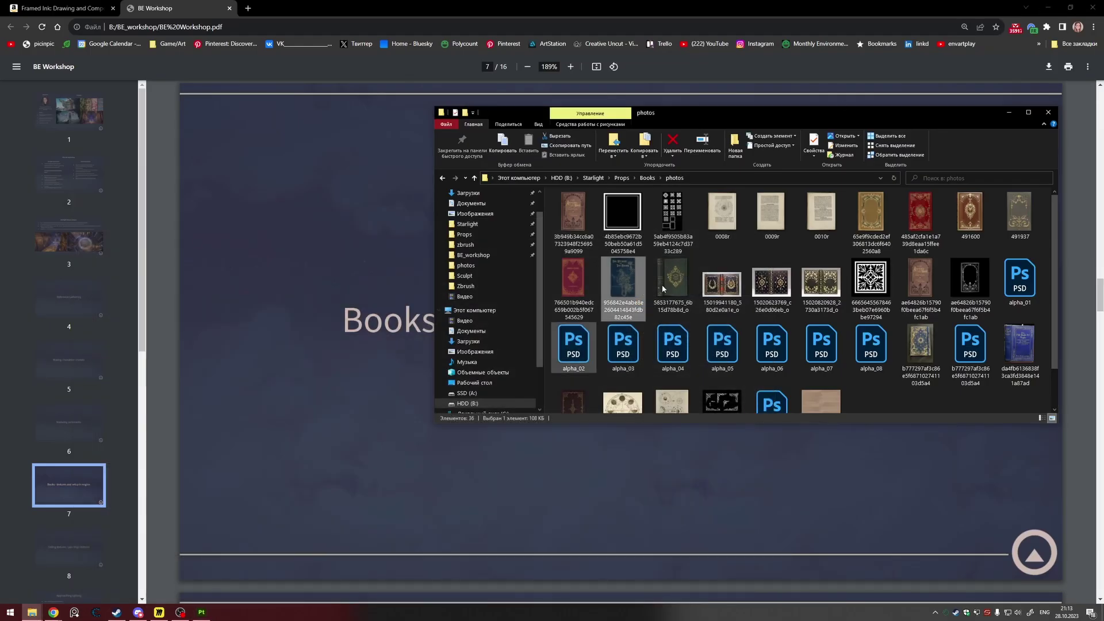
# Step: Minimize the photos folder window, switch to Unreal Editor, and open the Props/Books content folder in an enlarged content browser
pyautogui.click(1009, 112)
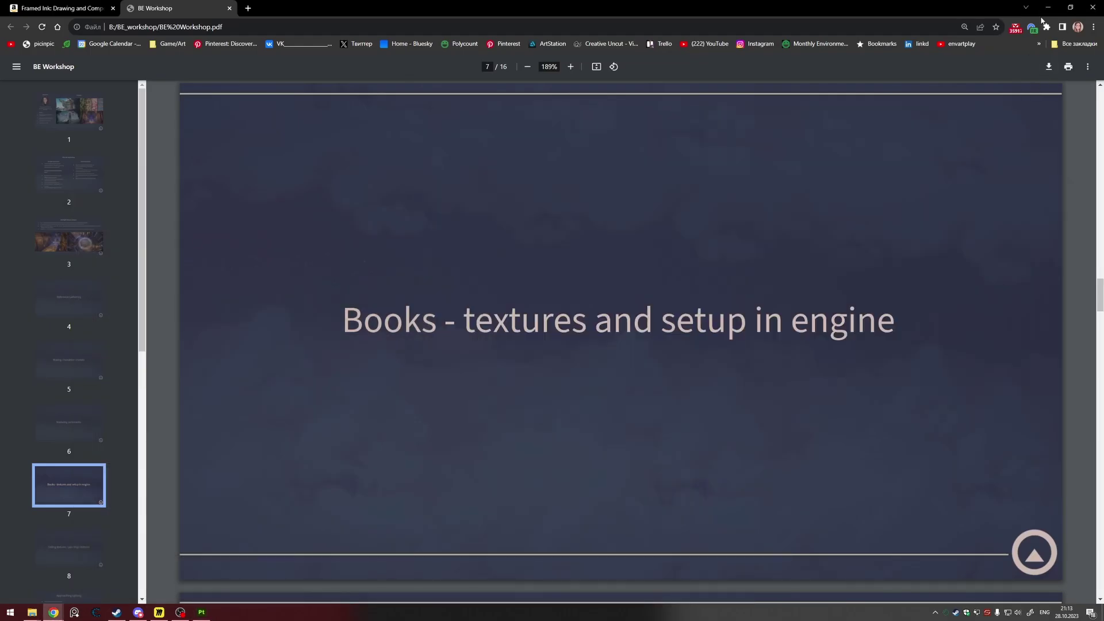
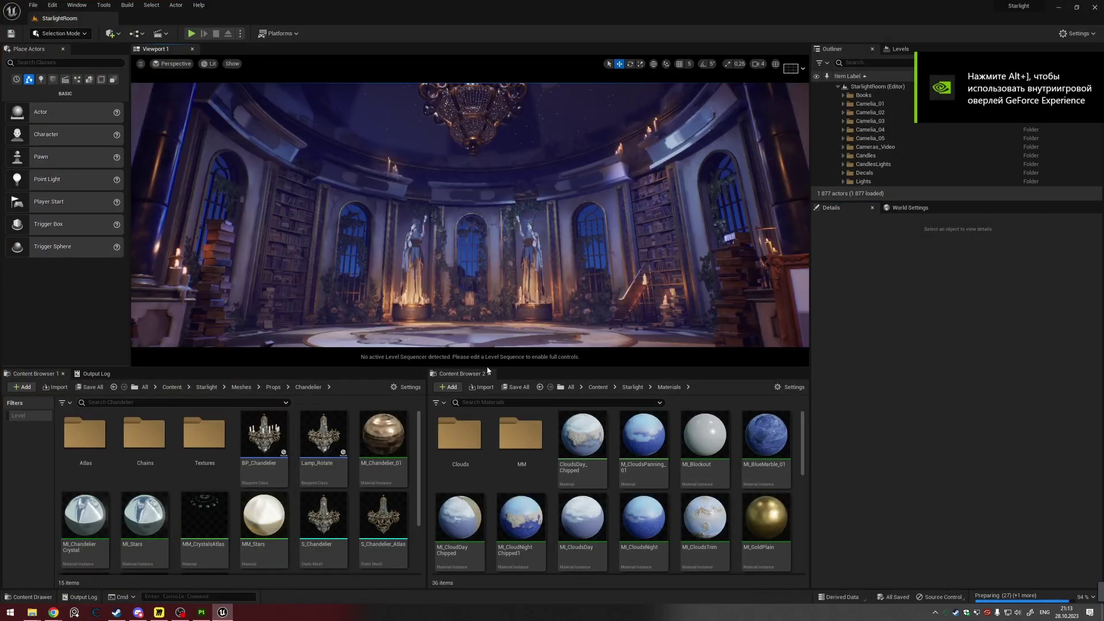
pyautogui.click(273, 387)
pyautogui.scroll(-1, 347, 482)
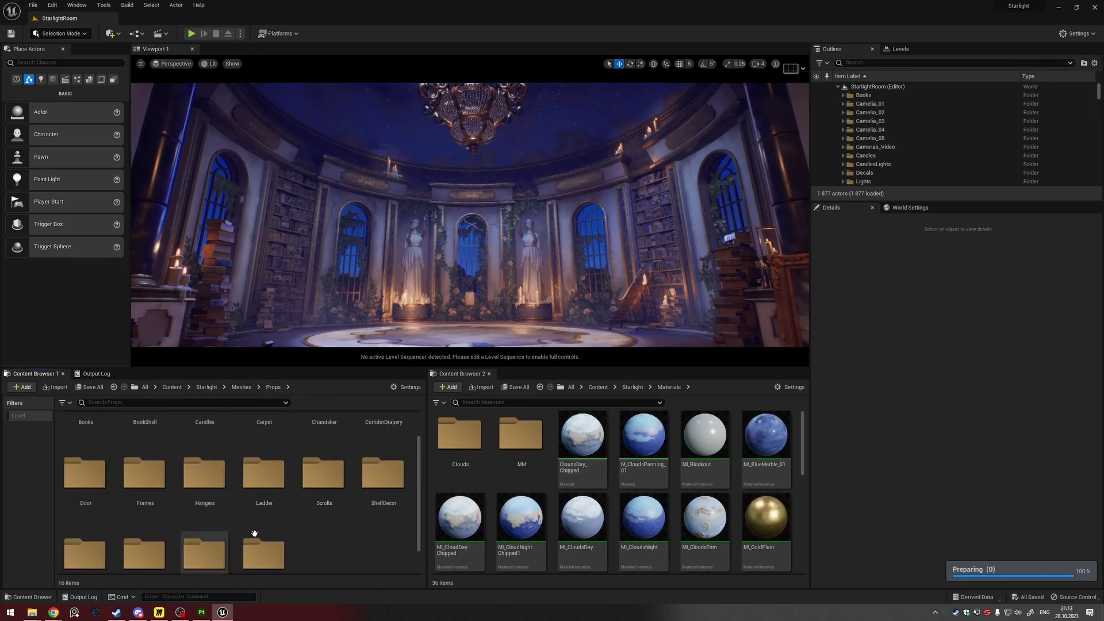
pyautogui.scroll(1, 296, 526)
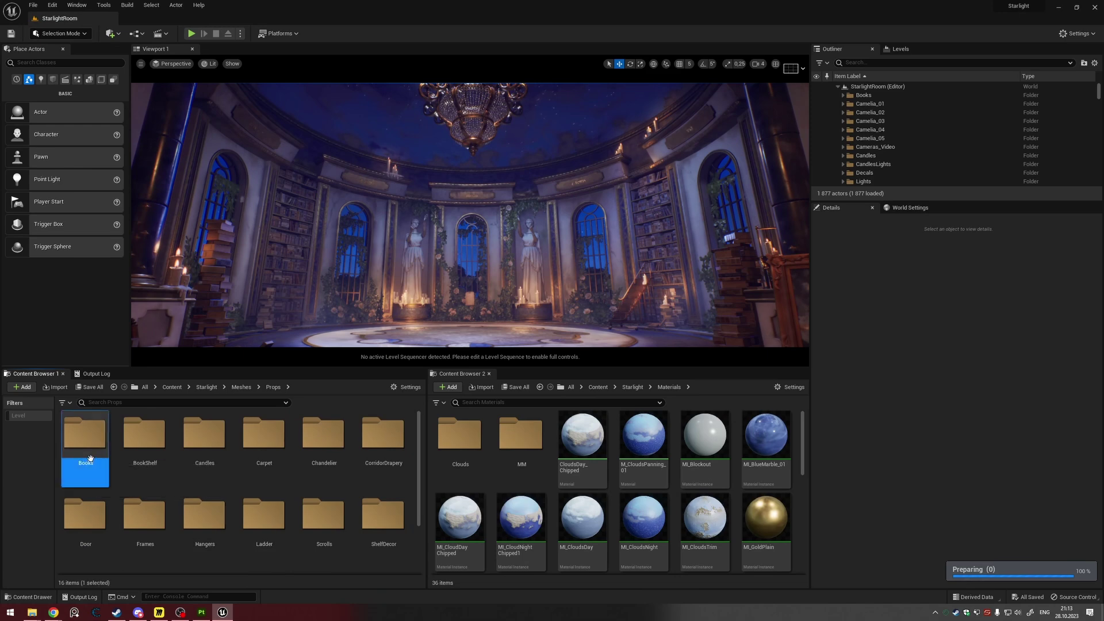
pyautogui.doubleClick(84, 436)
pyautogui.moveTo(426, 387); pyautogui.dragTo(613, 386)
pyautogui.moveTo(479, 367); pyautogui.dragTo(482, 325)
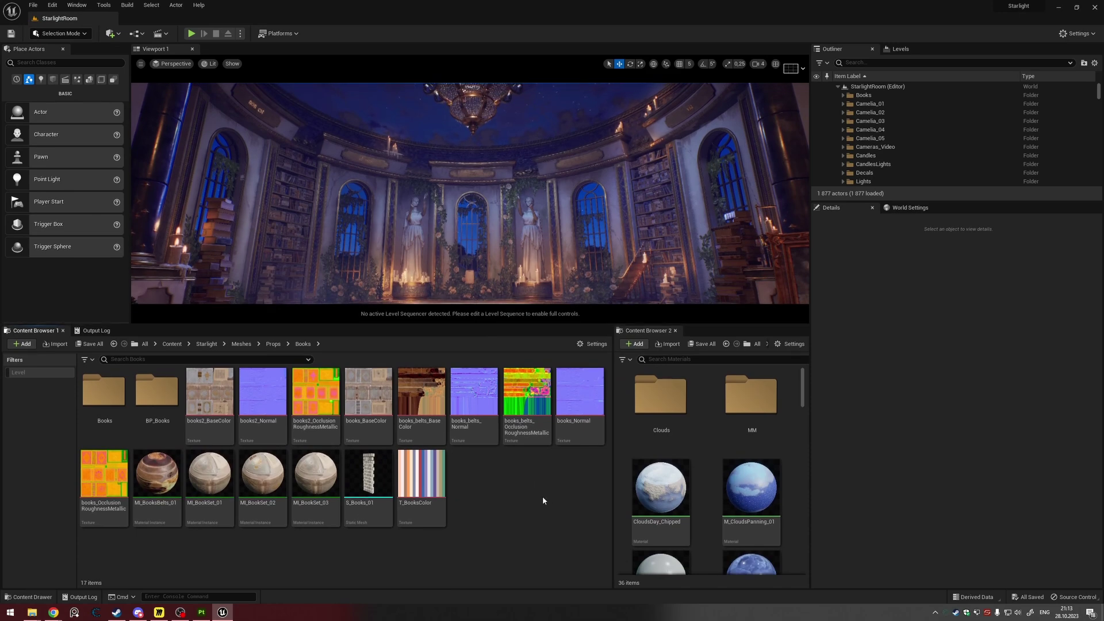
# Step: Open the books2_BaseColor texture, isolate its alpha channel to examine the mask, and close the texture
pyautogui.click(218, 406)
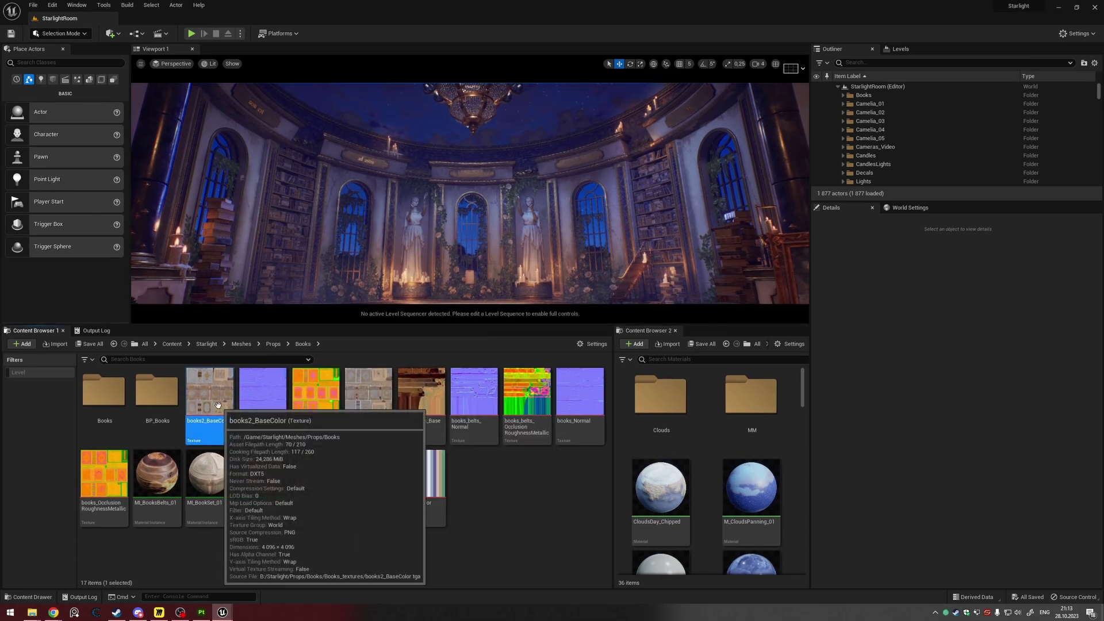
pyautogui.doubleClick(218, 406)
pyautogui.click(230, 90)
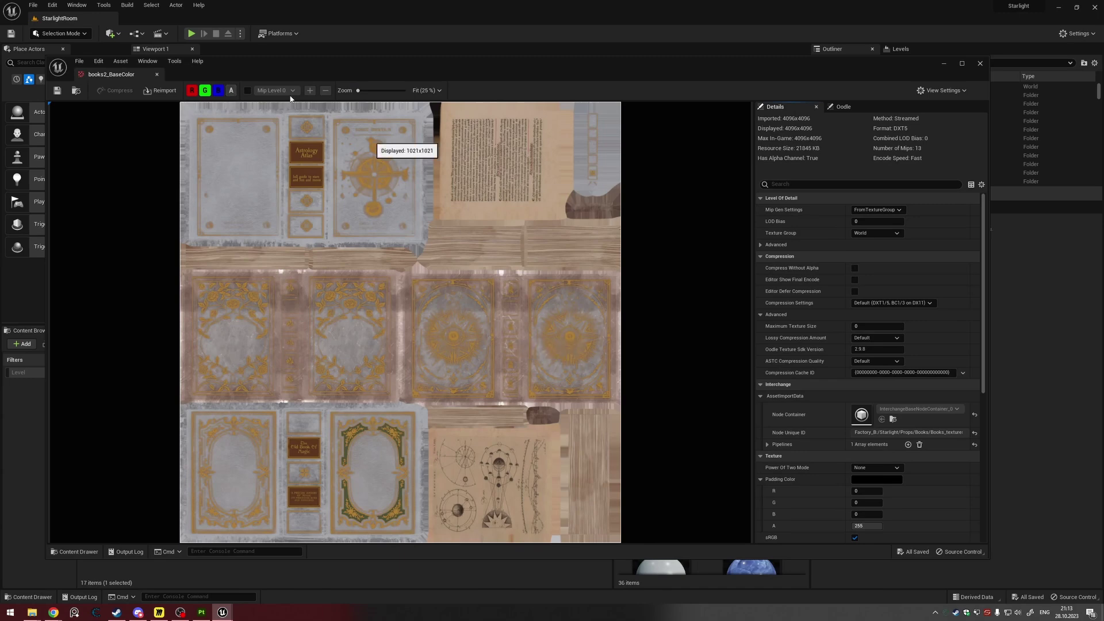
pyautogui.click(192, 90)
pyautogui.click(205, 91)
pyautogui.click(218, 90)
pyautogui.click(230, 90)
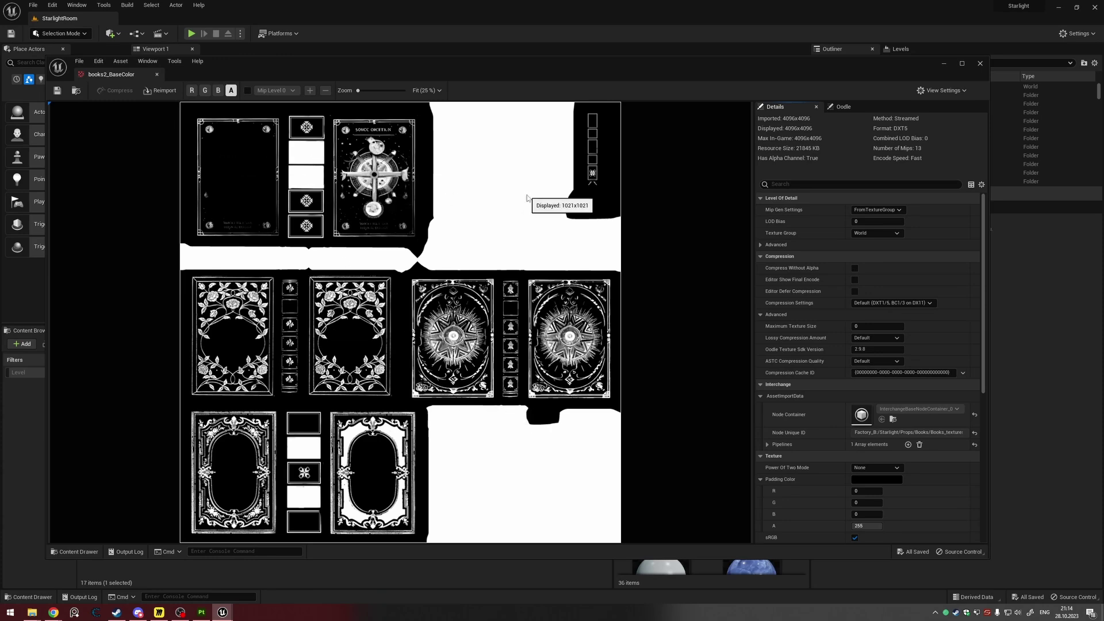
pyautogui.click(979, 63)
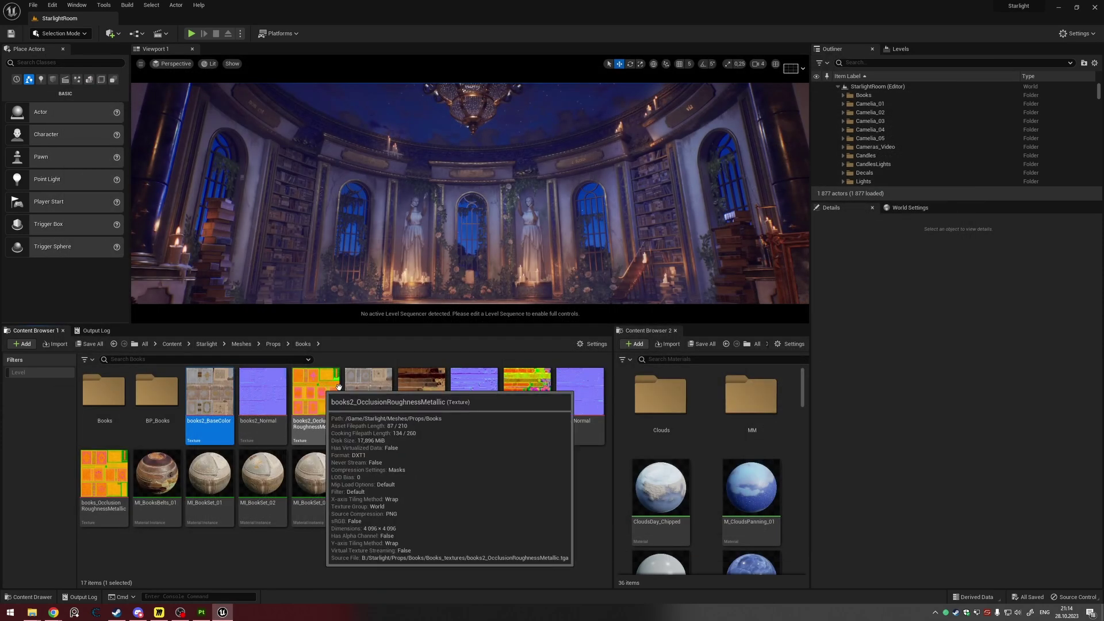
# Step: Open the S_BookHorizontal_01 static mesh from the Books subfolder in its own editor window
pyautogui.click(510, 484)
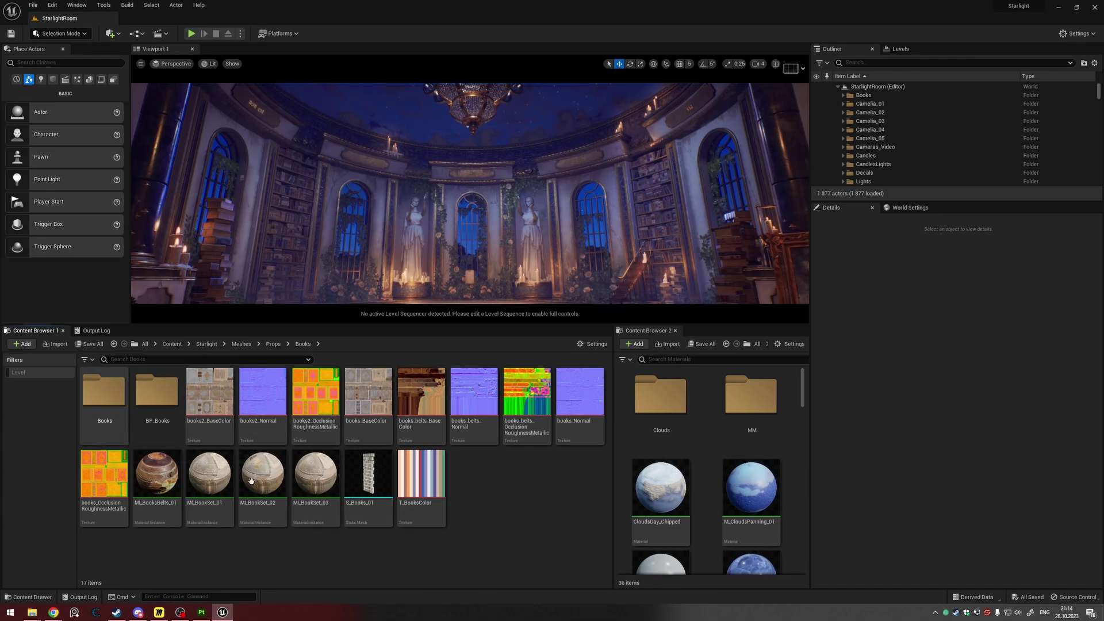
pyautogui.doubleClick(104, 395)
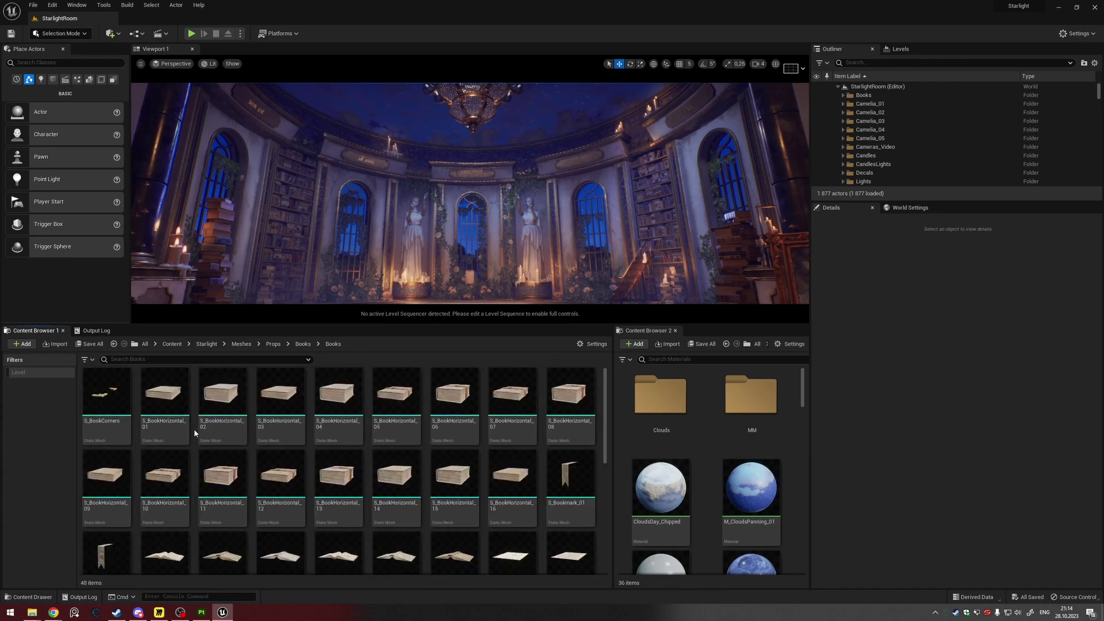
pyautogui.doubleClick(165, 397)
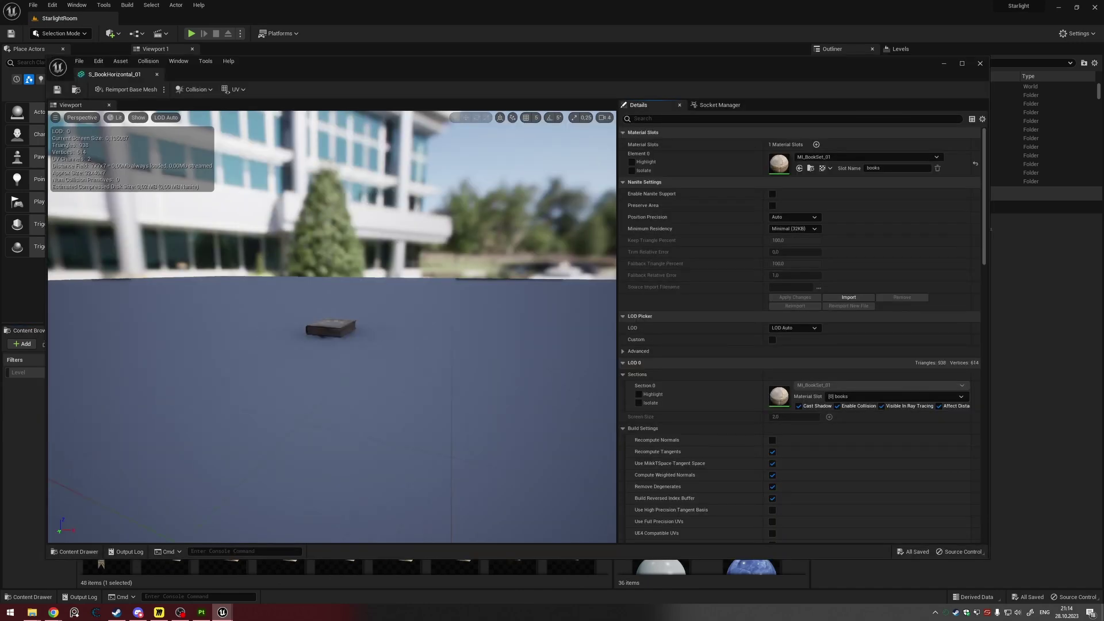
pyautogui.moveTo(509, 69); pyautogui.dragTo(519, 78)
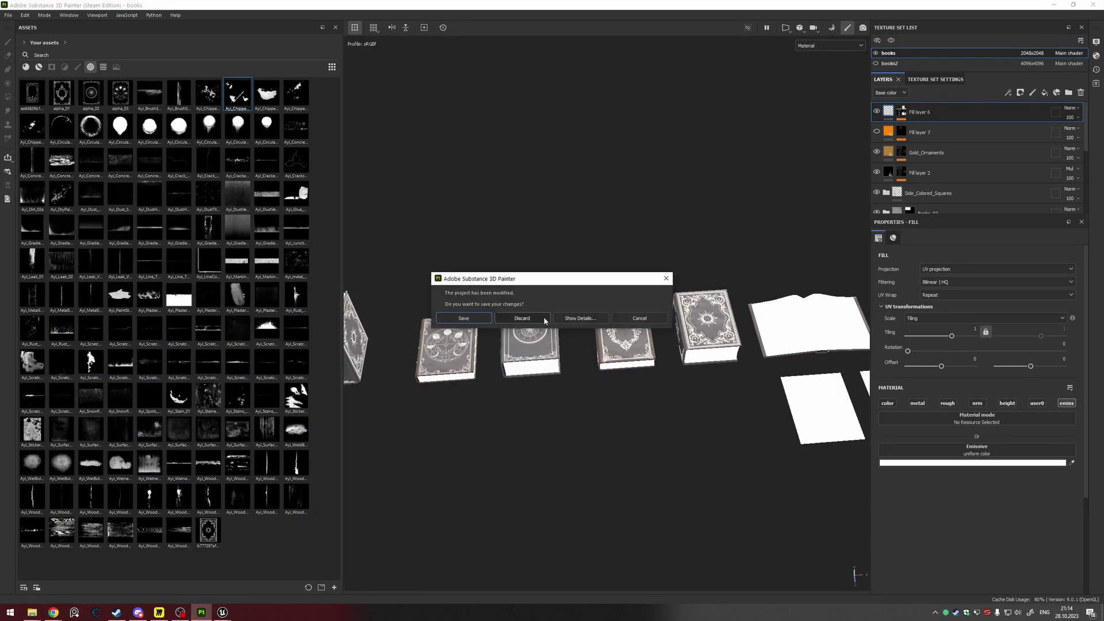
# Step: Close Substance 3D Painter discarding the project changes, and view the S_BookHorizontal_01 mesh from above in Unreal Editor
pyautogui.click(536, 318)
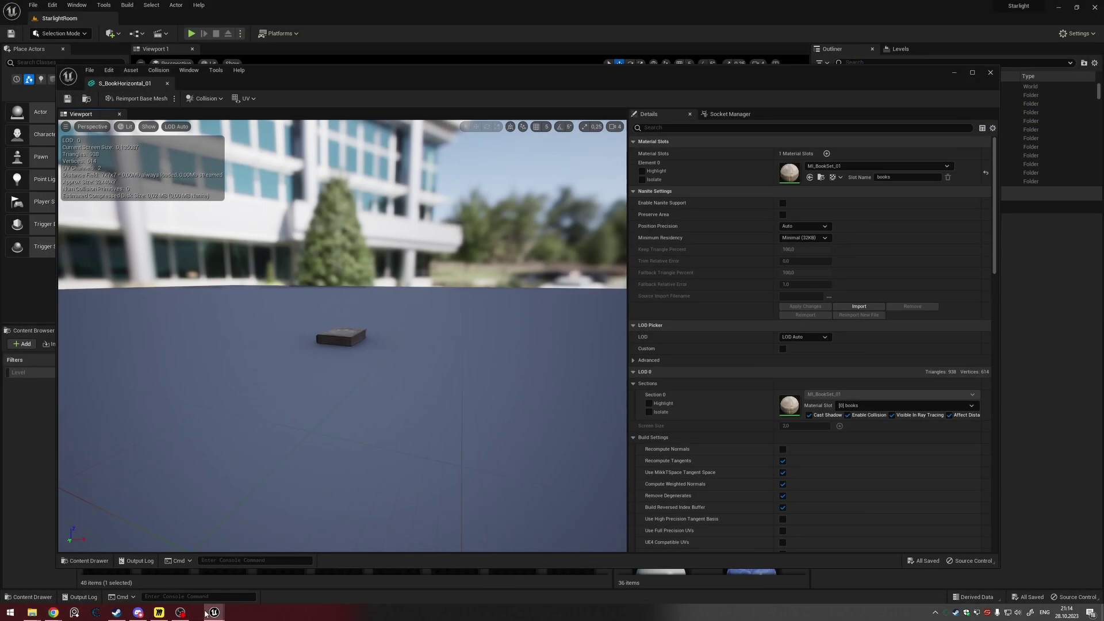
pyautogui.keyDown('alt'); pyautogui.moveTo(335, 293); pyautogui.dragTo(335, 373); pyautogui.keyUp('alt')
pyautogui.keyDown('alt'); pyautogui.moveTo(341, 336); pyautogui.dragTo(379, 336, button='right'); pyautogui.keyUp('alt')
pyautogui.scroll(5, 344, 328)
pyautogui.scroll(-4, 343, 328)
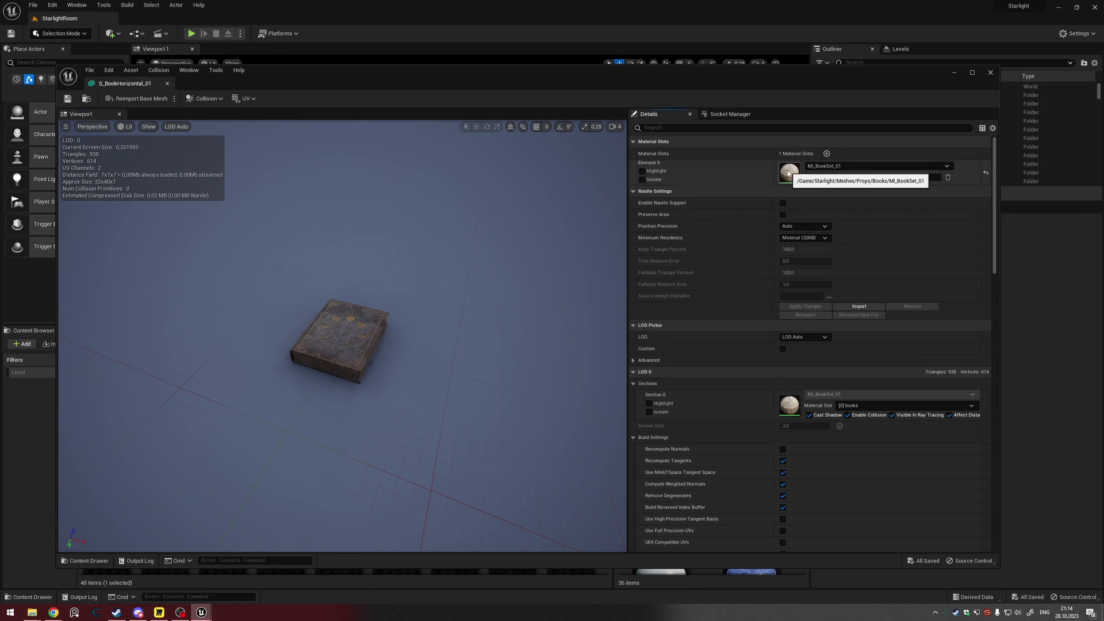
# Step: Open the mesh's MI_BookSet_01 material and its parent MM_BooksColored, keeping only the parent's material graph open
pyautogui.doubleClick(789, 173)
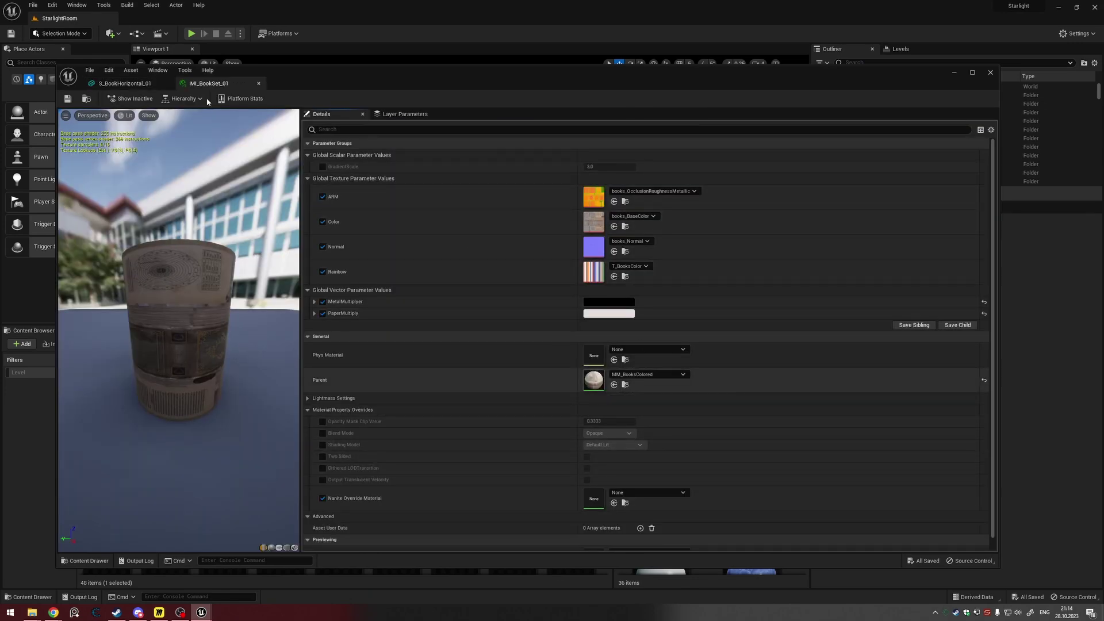
pyautogui.doubleClick(593, 379)
pyautogui.press('Home')
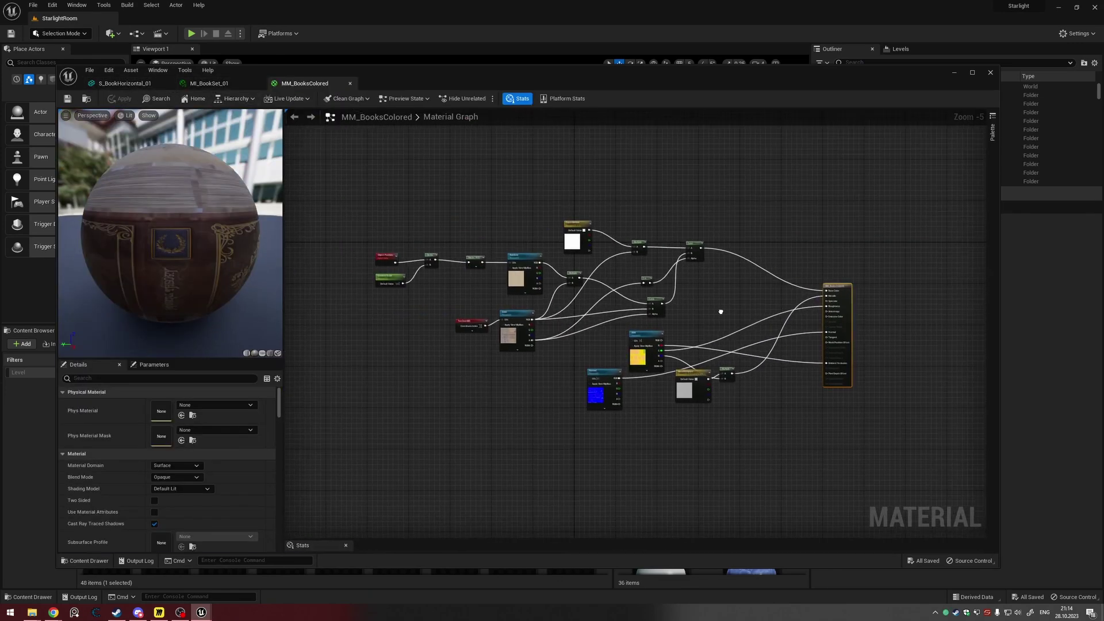
pyautogui.moveTo(721, 312); pyautogui.dragTo(704, 314, button='right')
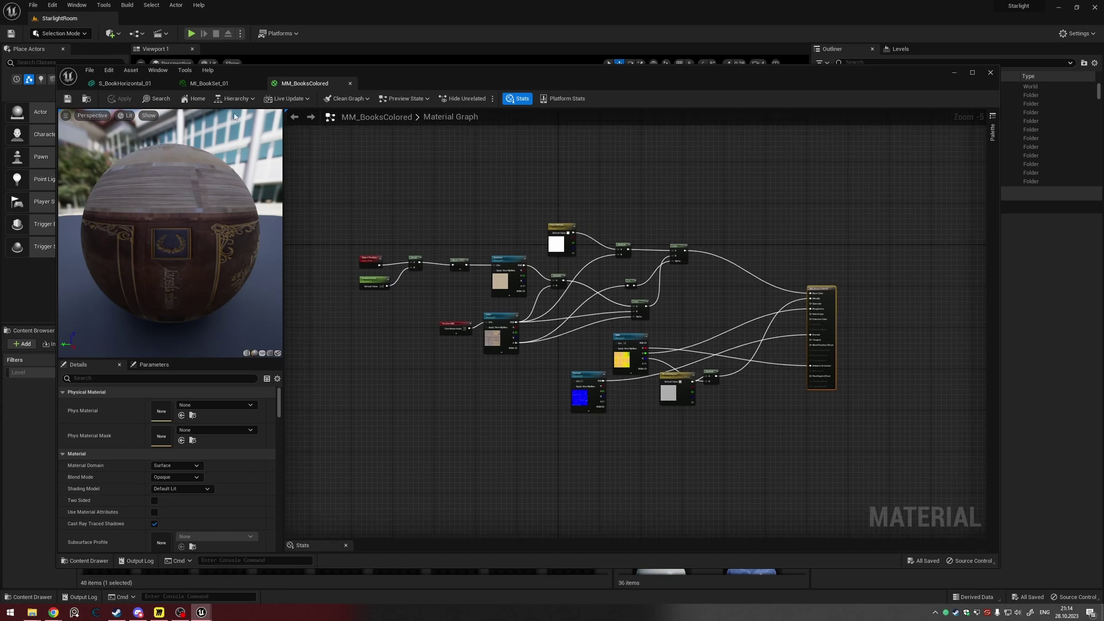
pyautogui.click(170, 82)
pyautogui.click(170, 82)
# Step: Examine the Object Position, Divide and RG Mask nodes that drive the Rainbow texture's UVs
pyautogui.scroll(3, 341, 221)
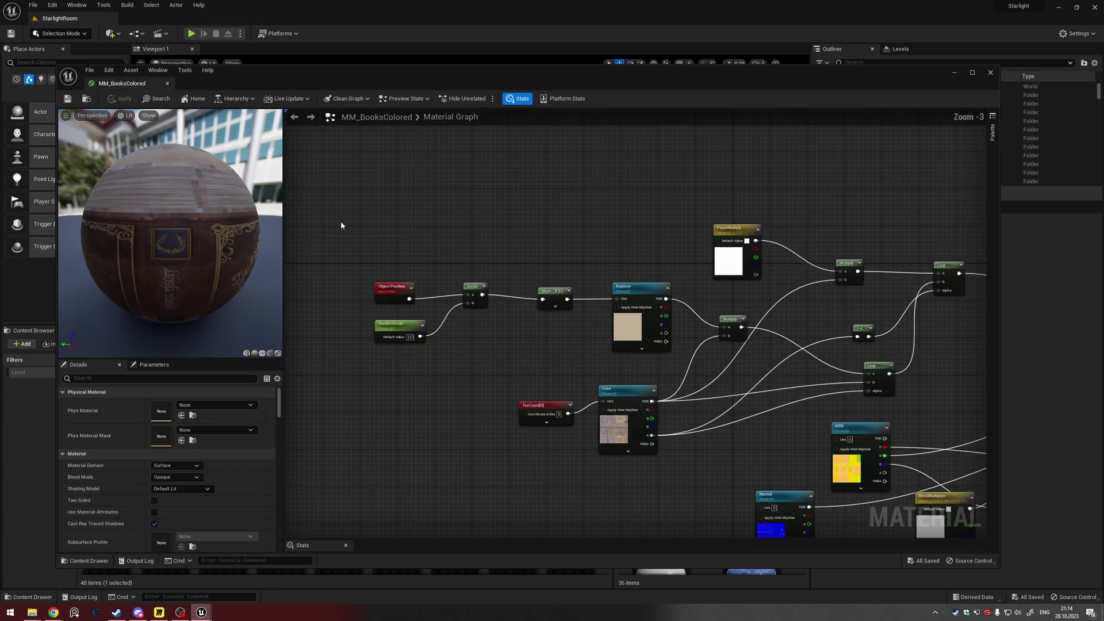
pyautogui.moveTo(490, 295); pyautogui.dragTo(419, 238, button='right')
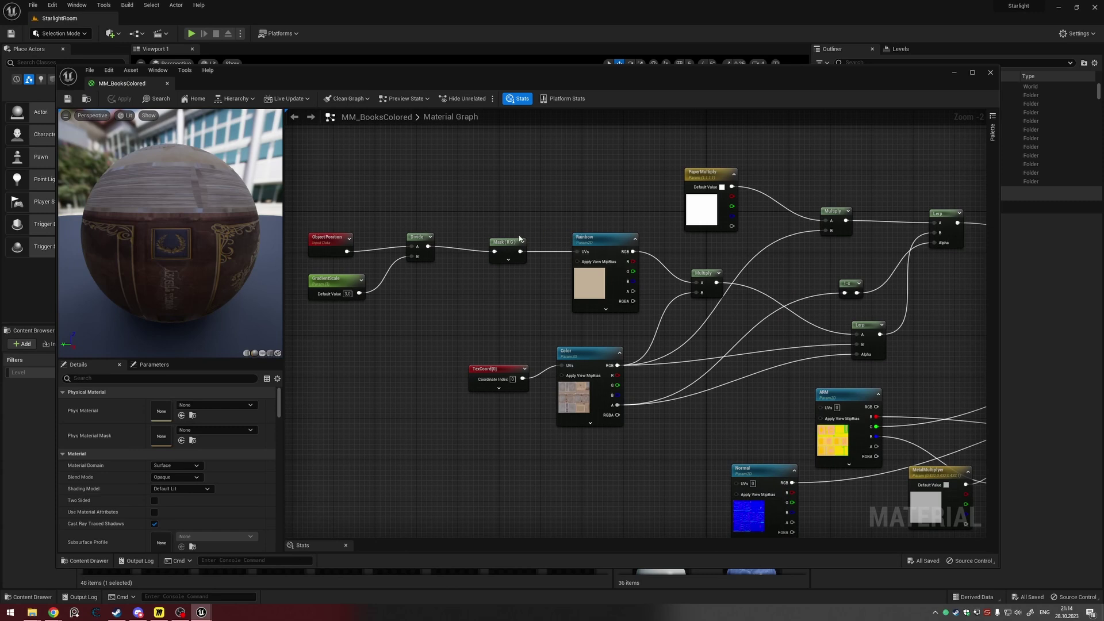
pyautogui.scroll(2, 524, 238)
pyautogui.click(481, 237)
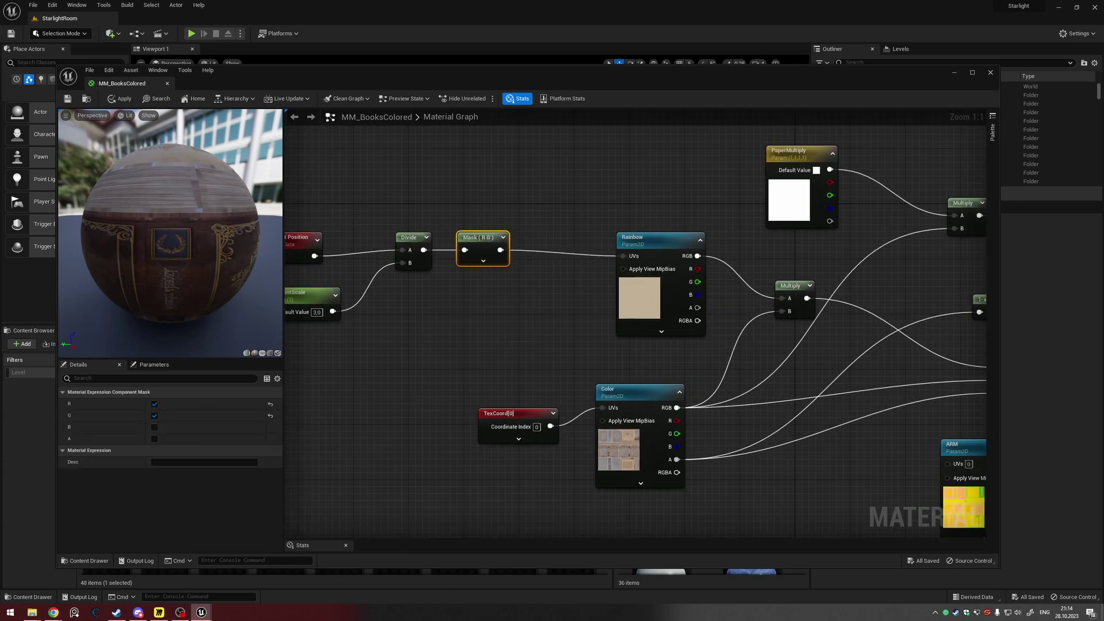
pyautogui.moveTo(345, 328); pyautogui.dragTo(526, 326, button='right')
pyautogui.click(498, 224)
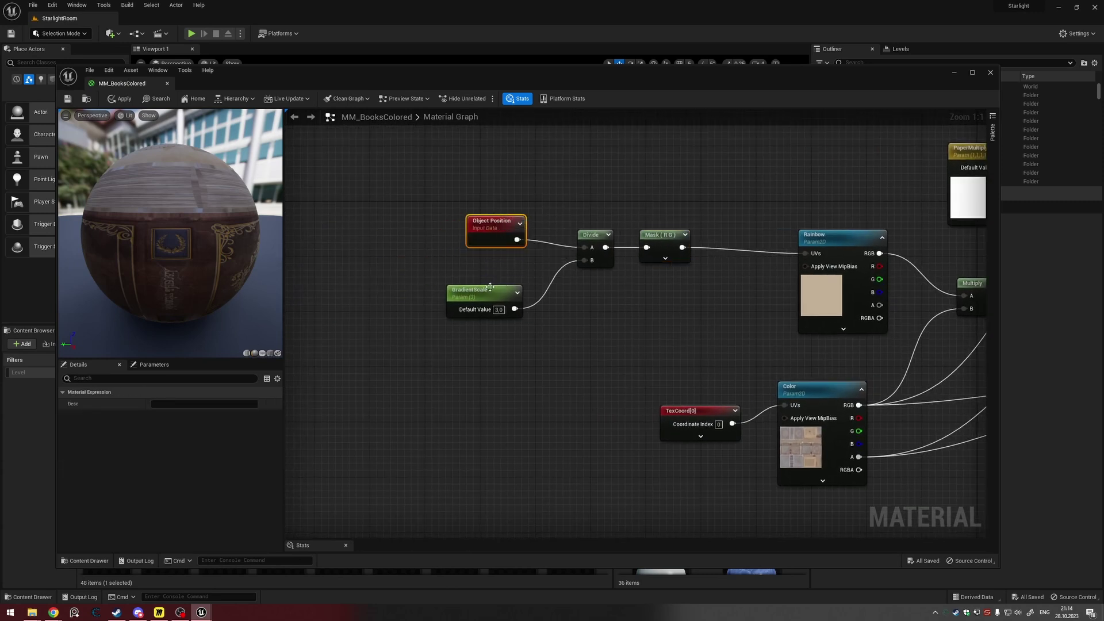
# Step: Move the GradientScale parameter node closer beneath the Object Position node, keeping its name
pyautogui.moveTo(489, 288); pyautogui.dragTo(495, 274)
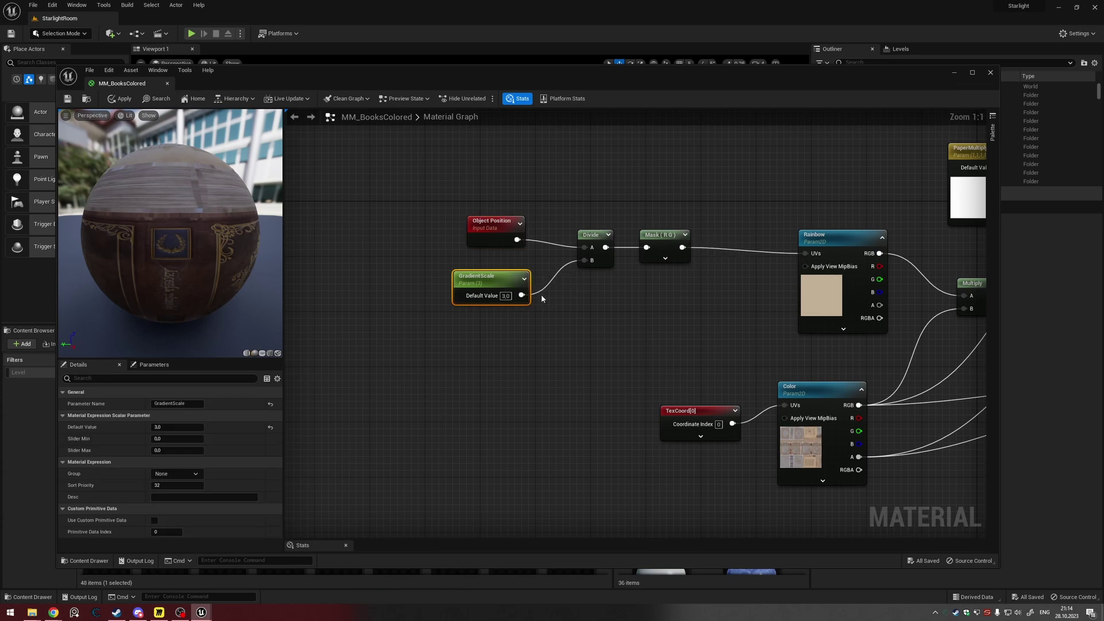
pyautogui.click(507, 279)
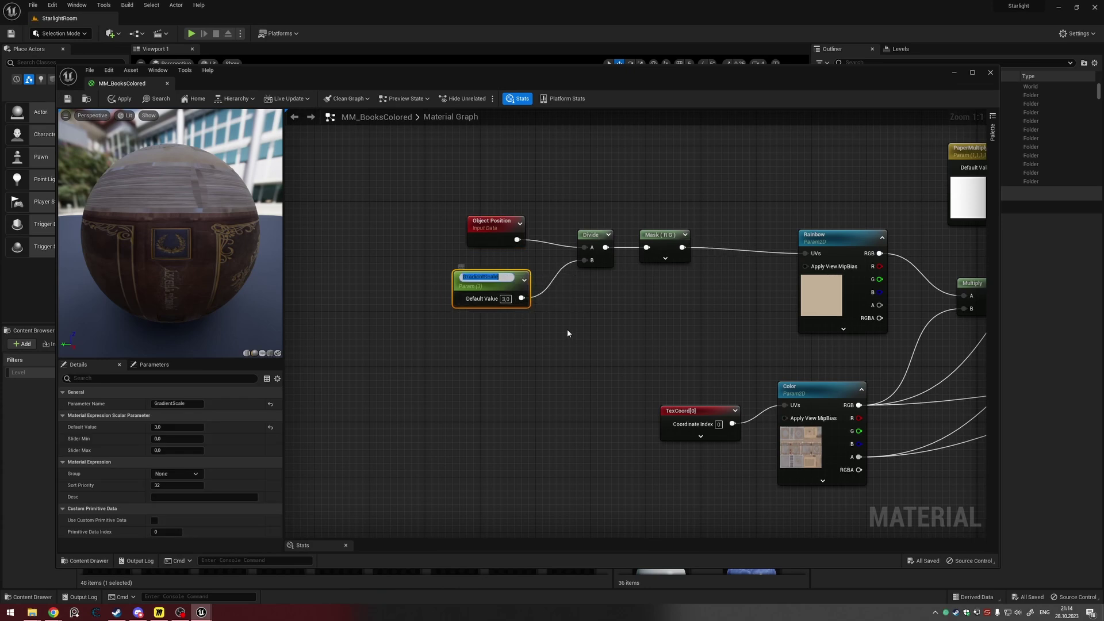
pyautogui.click(567, 333)
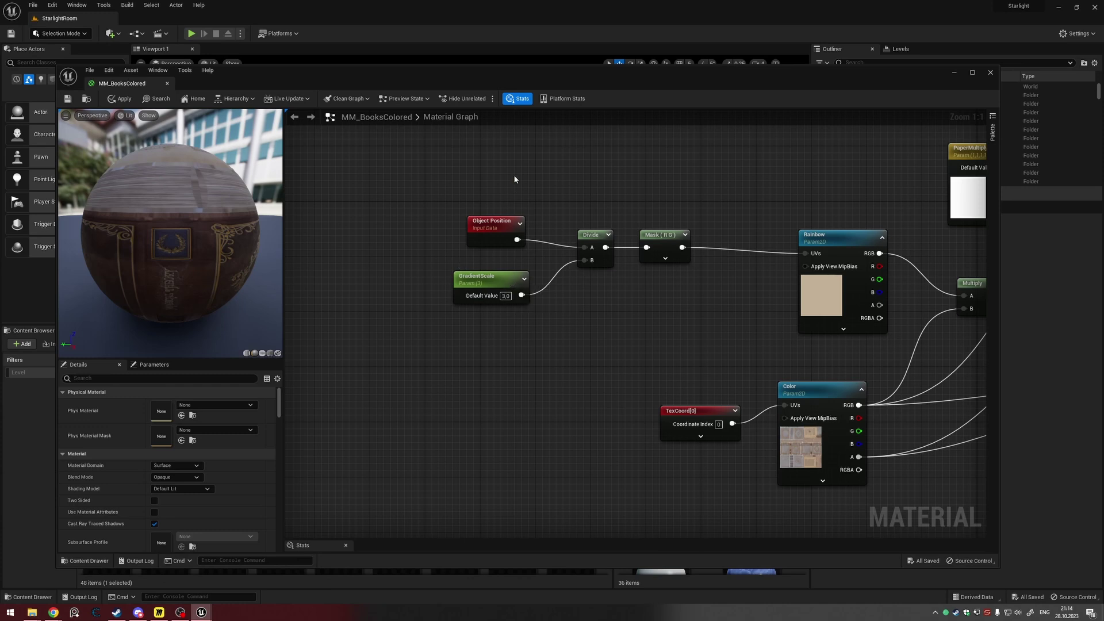
# Step: Shrink the material editor window and focus the level view on a bookshelf
pyautogui.moveTo(58, 65); pyautogui.dragTo(313, 141)
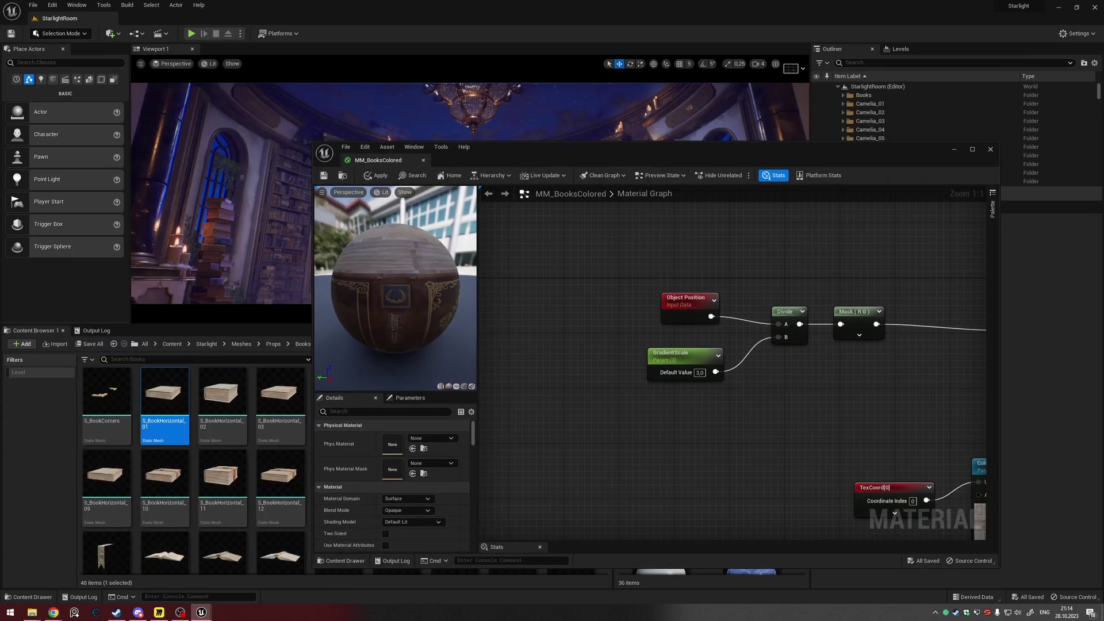
pyautogui.click(287, 204)
pyautogui.click(292, 182)
pyautogui.press('f')
pyautogui.keyDown('alt'); pyautogui.moveTo(646, 139); pyautogui.dragTo(517, 139); pyautogui.keyUp('alt')
# Step: Narrow the material editor to uncover the bookshelves, widening its preview area while keeping the GradientScale and Divide nodes in view
pyautogui.moveTo(310, 141); pyautogui.dragTo(580, 130)
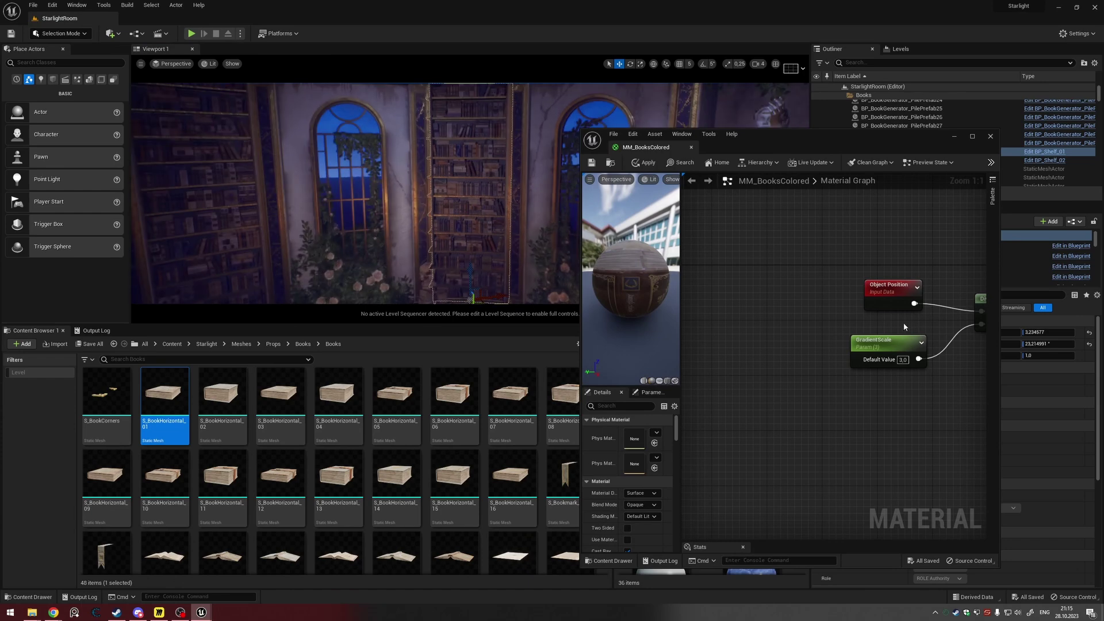
pyautogui.moveTo(681, 450); pyautogui.dragTo(742, 444)
pyautogui.moveTo(971, 345); pyautogui.dragTo(824, 343, button='right')
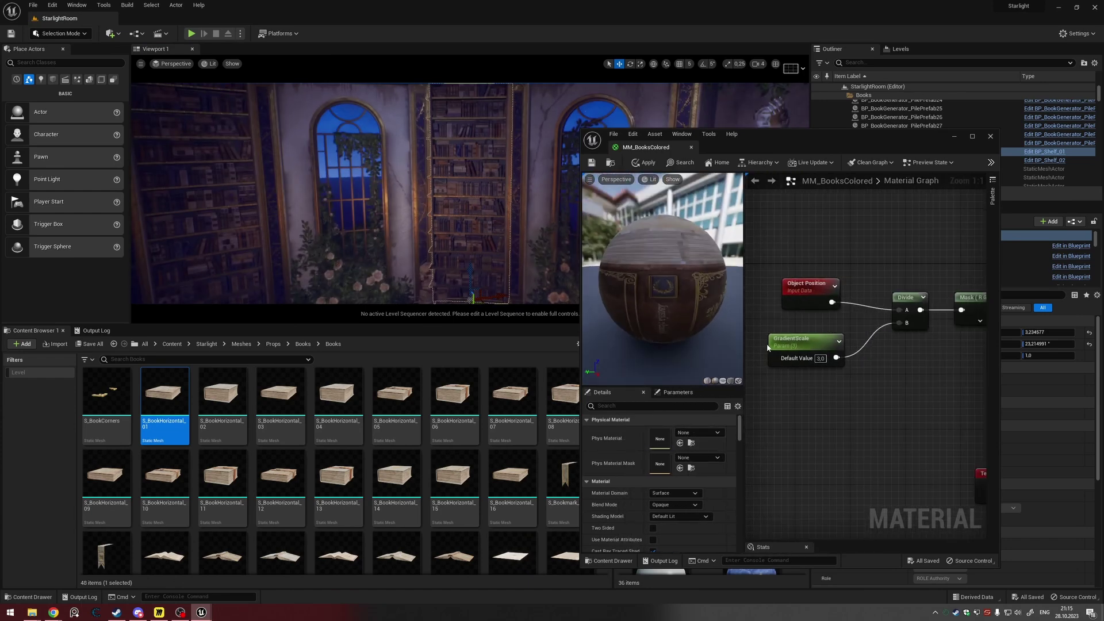
# Step: Set the GradientScale parameter's default value to 1000 and inspect the books on the bookshelf in the level view
pyautogui.click(826, 342)
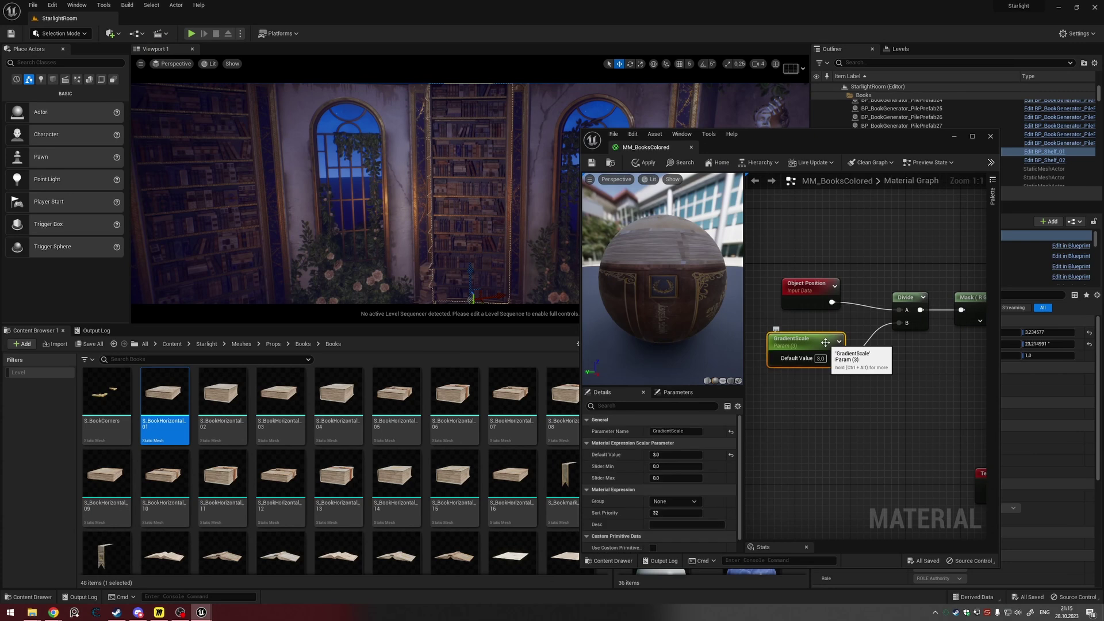
pyautogui.moveTo(669, 455)
pyautogui.mouseDown()
pyautogui.moveTo(735, 454)
pyautogui.moveTo(646, 454)
pyautogui.moveTo(672, 455)
pyautogui.mouseUp()
pyautogui.click(664, 455)
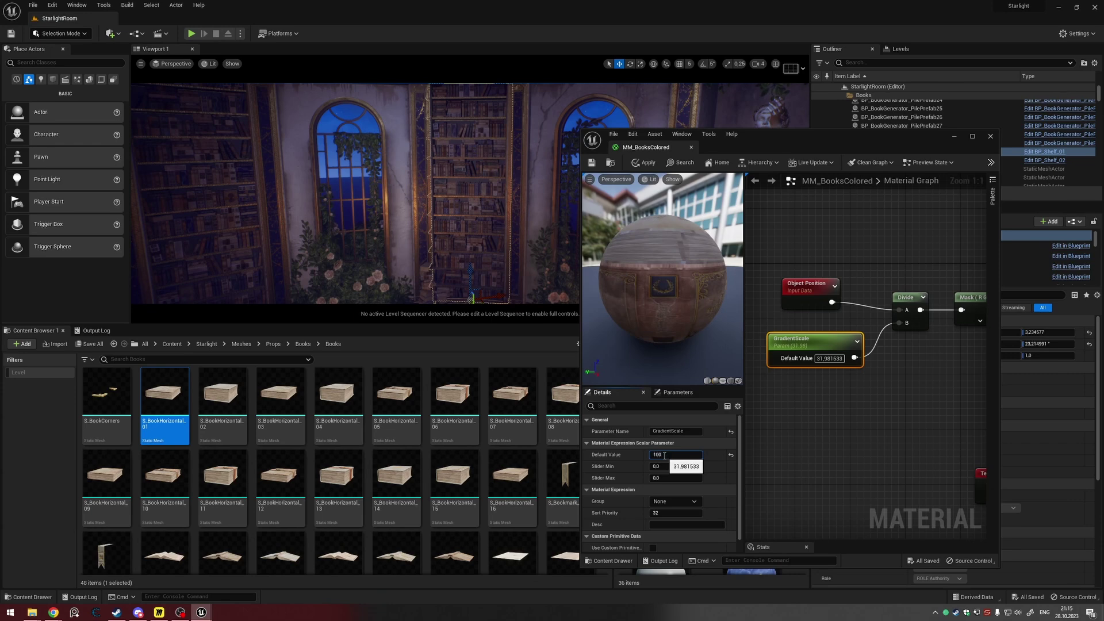
pyautogui.write('1000')
pyautogui.press('Return')
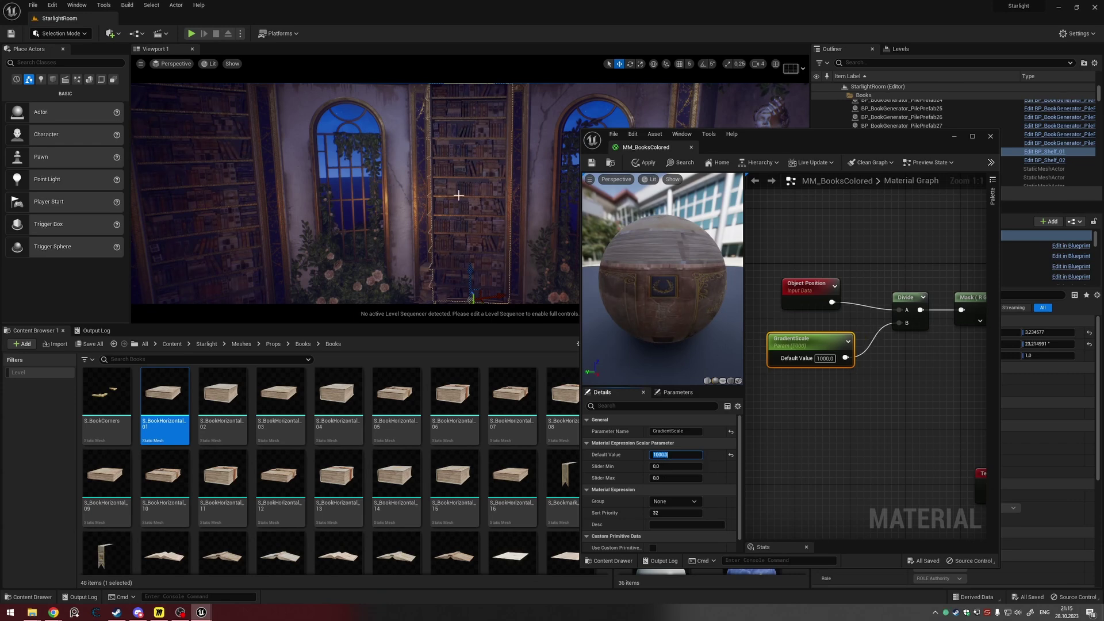
pyautogui.scroll(8, 468, 201)
pyautogui.moveTo(488, 209); pyautogui.dragTo(474, 227, button='right')
pyautogui.scroll(-6, 490, 214)
pyautogui.scroll(5, 476, 225)
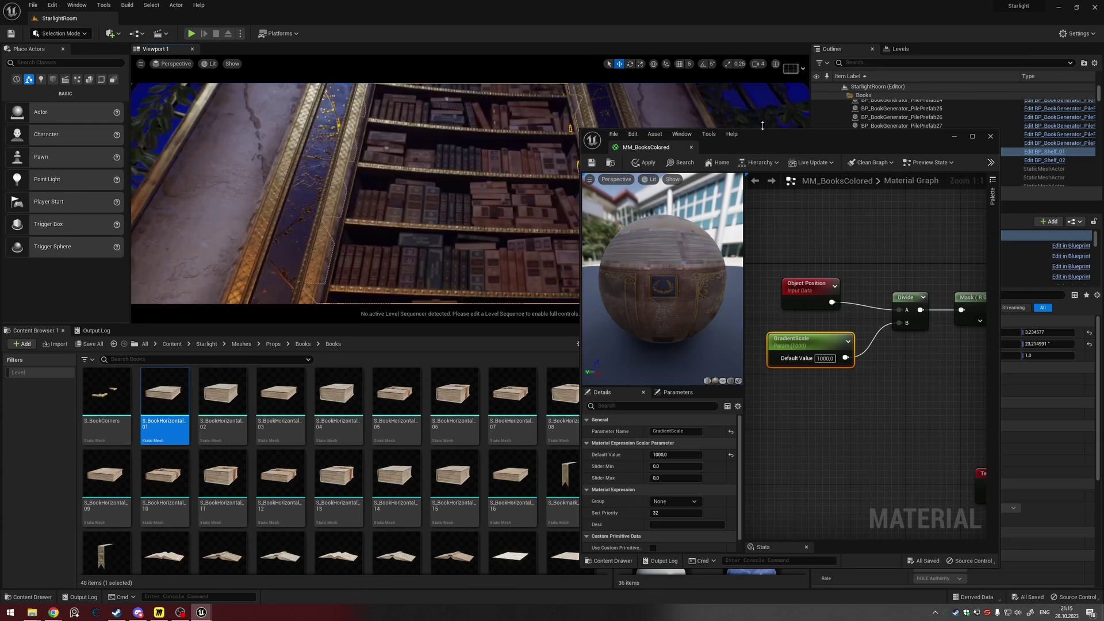
pyautogui.moveTo(582, 132); pyautogui.dragTo(705, 136)
pyautogui.moveTo(522, 149); pyautogui.dragTo(522, 196, button='right')
pyautogui.press('s')
pyautogui.press('w')
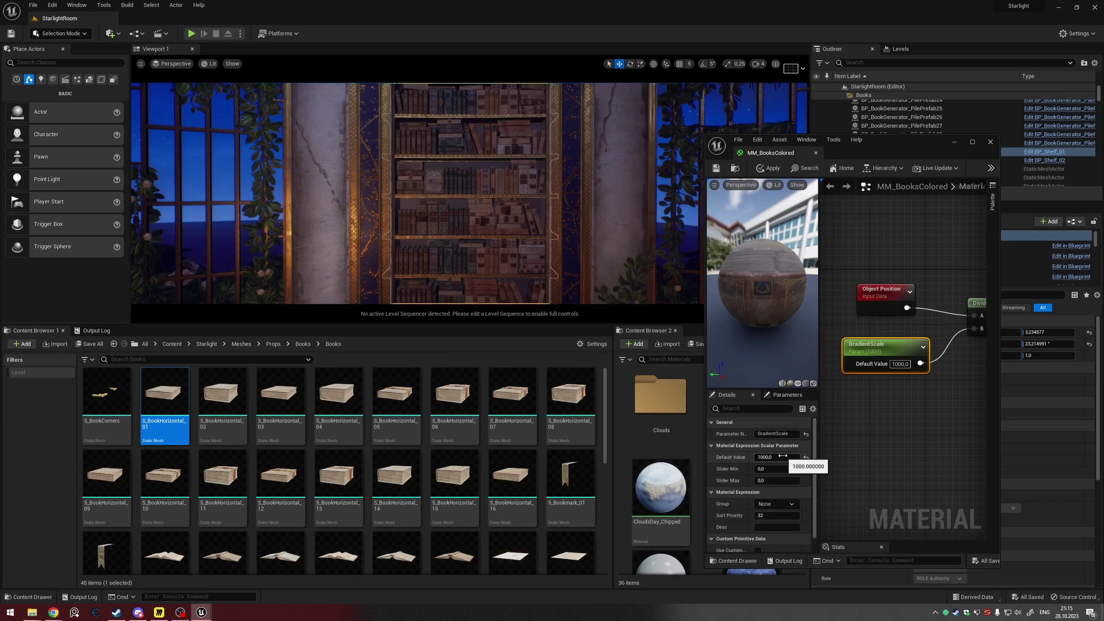
# Step: Set the GradientScale parameter's default value to 3 and check the bookshelf again
pyautogui.click(782, 456)
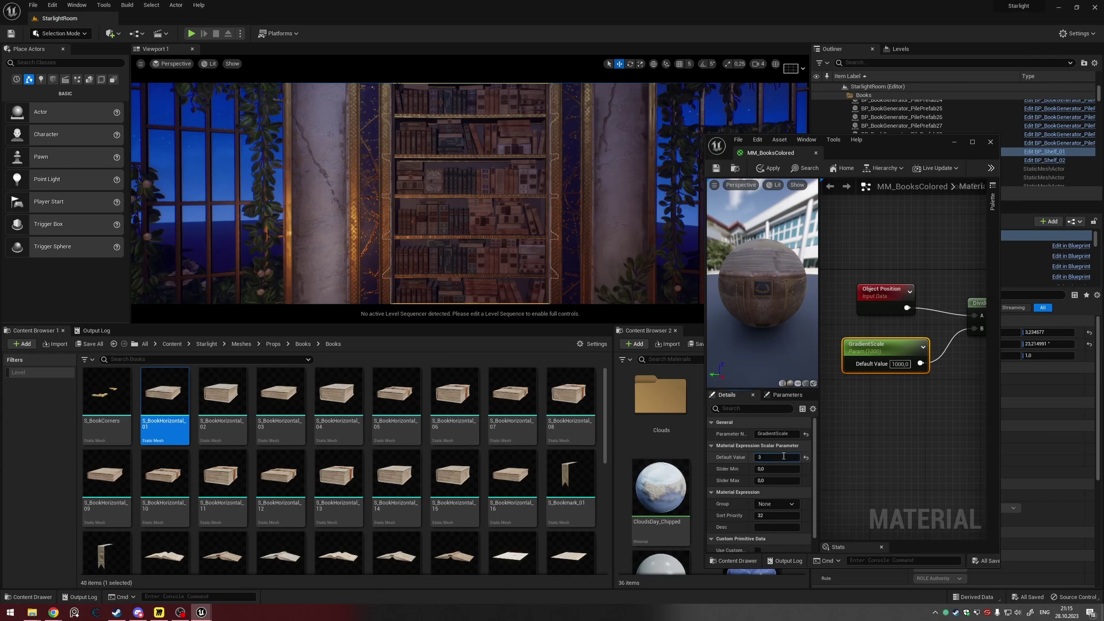
pyautogui.write('3')
pyautogui.press('Return')
pyautogui.moveTo(548, 218); pyautogui.dragTo(548, 219, button='right')
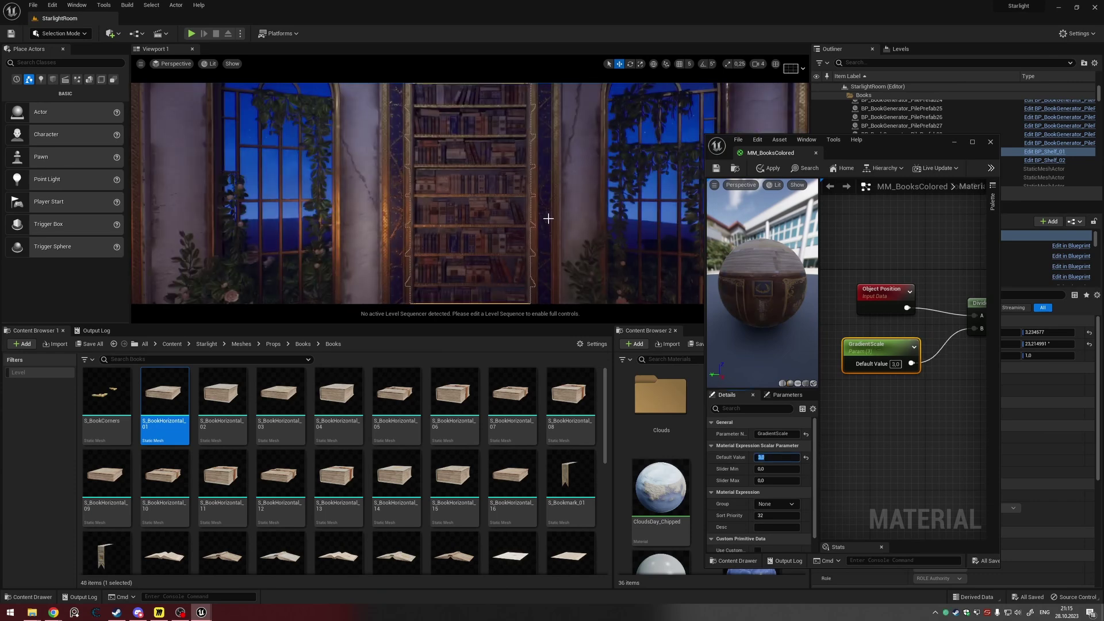
# Step: Widen the material editor and spread out the MetalMultiplyer, its Multiply and the ARM texture nodes
pyautogui.moveTo(706, 211); pyautogui.dragTo(147, 211)
pyautogui.scroll(-2, 765, 325)
pyautogui.moveTo(808, 376); pyautogui.dragTo(622, 292, button='right')
pyautogui.scroll(-5, 745, 344)
pyautogui.scroll(4, 697, 347)
pyautogui.moveTo(690, 422); pyautogui.dragTo(540, 307, button='right')
pyautogui.moveTo(711, 329); pyautogui.dragTo(697, 391)
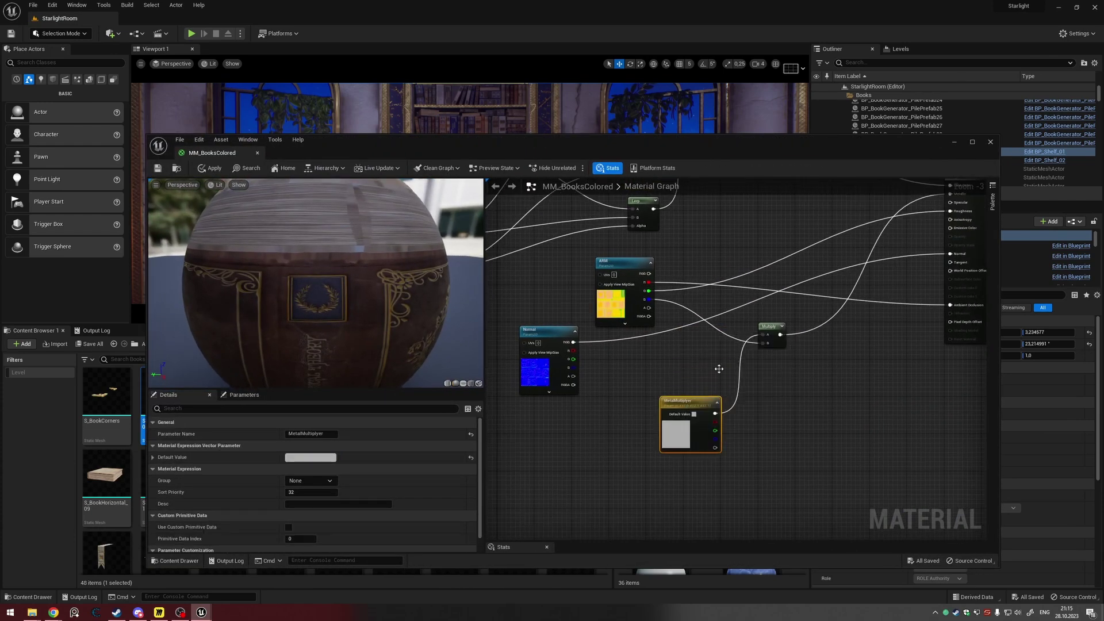
pyautogui.moveTo(768, 326); pyautogui.dragTo(768, 371)
pyautogui.scroll(2, 630, 264)
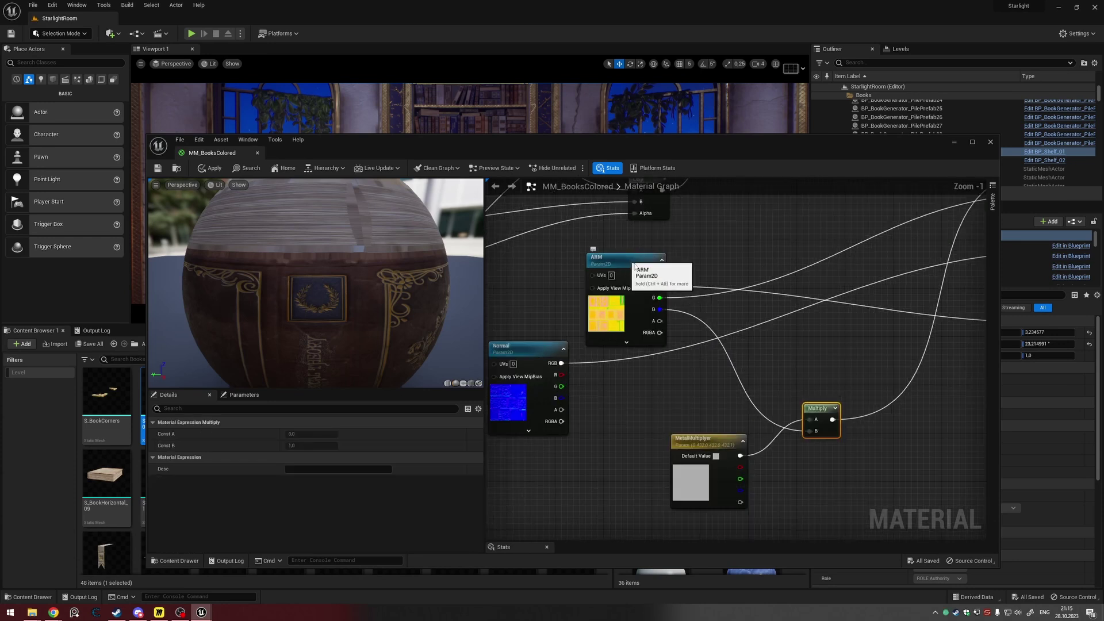
pyautogui.moveTo(631, 265); pyautogui.dragTo(658, 276)
pyautogui.scroll(1, 644, 302)
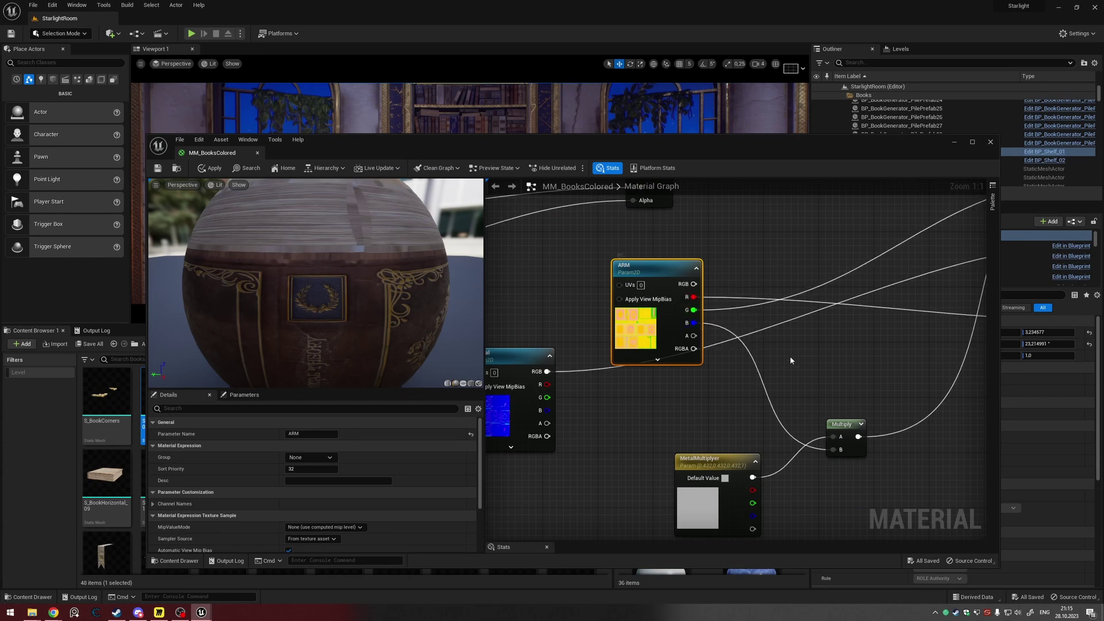
# Step: Reposition the ARM and Normal texture nodes and line up the MetalMultiplyer node directly beneath the Normal node
pyautogui.scroll(-2, 802, 317)
pyautogui.moveTo(803, 318); pyautogui.dragTo(599, 383, button='right')
pyautogui.moveTo(496, 350); pyautogui.dragTo(564, 310)
pyautogui.moveTo(560, 412); pyautogui.dragTo(806, 344, button='right')
pyautogui.moveTo(617, 349); pyautogui.dragTo(693, 335)
pyautogui.moveTo(890, 361); pyautogui.dragTo(763, 345, button='right')
pyautogui.moveTo(642, 425); pyautogui.dragTo(560, 425)
pyautogui.scroll(2, 559, 424)
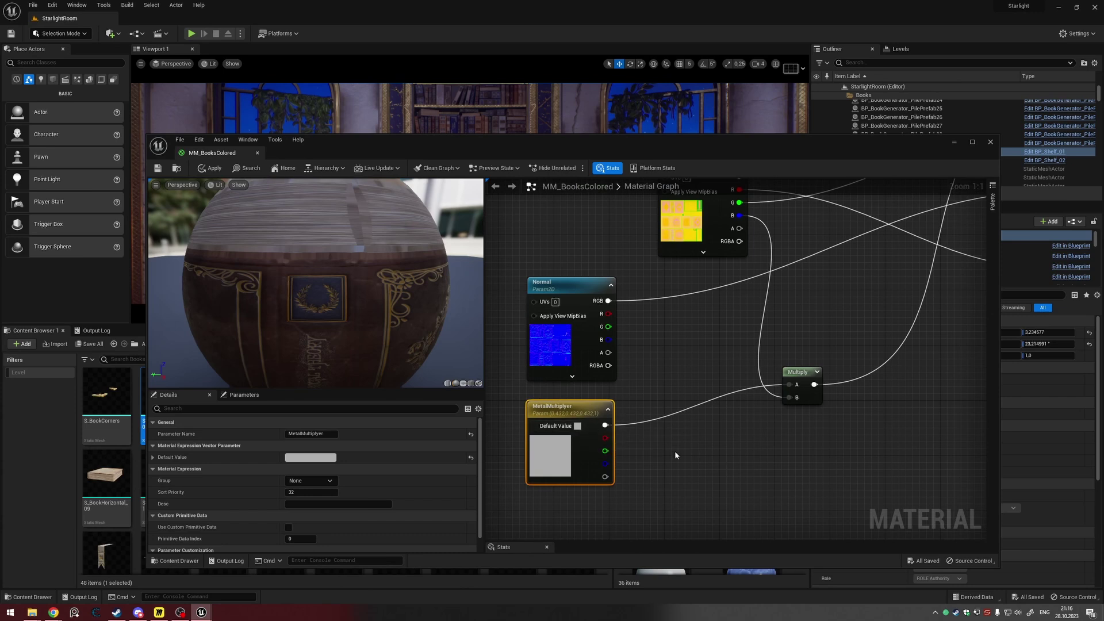
# Step: Move the ARM texture node down so it sits closer beside the Normal texture node
pyautogui.scroll(-2, 674, 451)
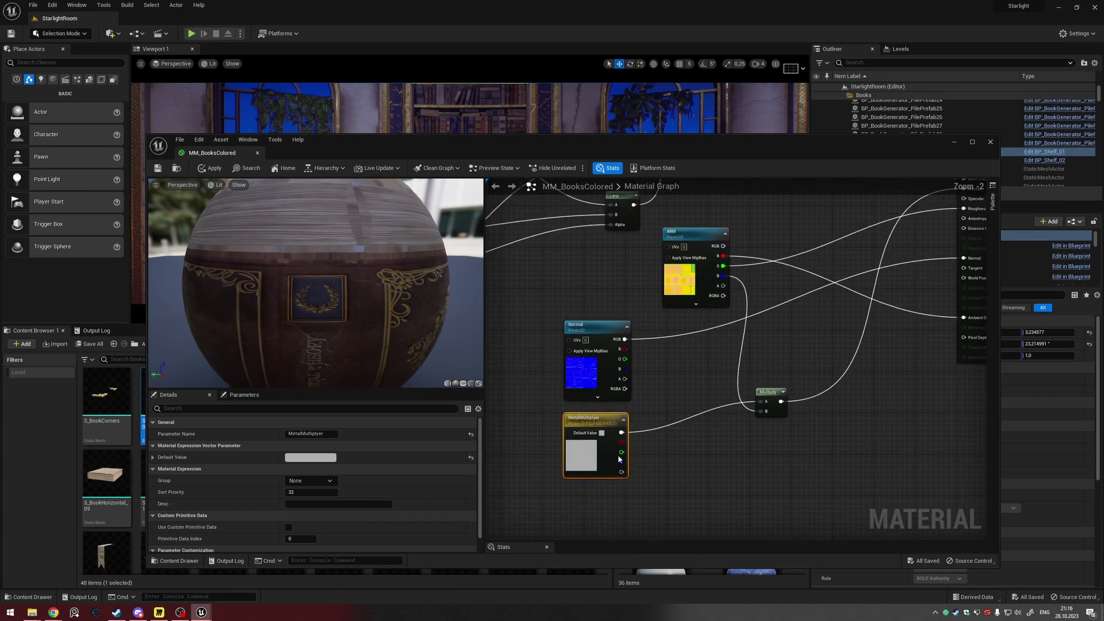
pyautogui.doubleClick(613, 417)
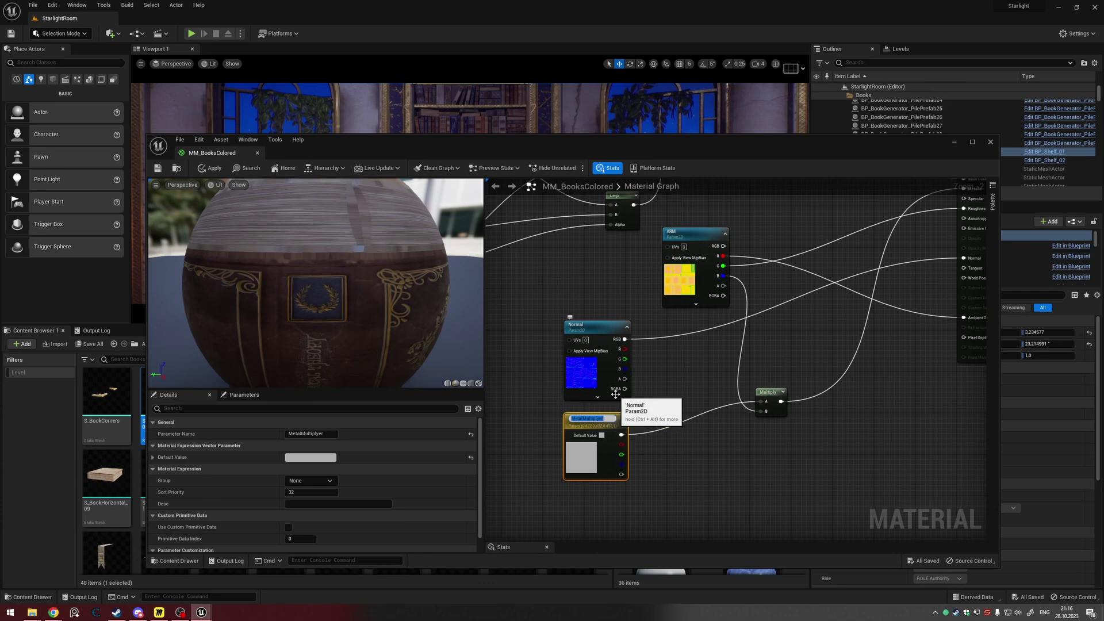
pyautogui.scroll(-2, 724, 364)
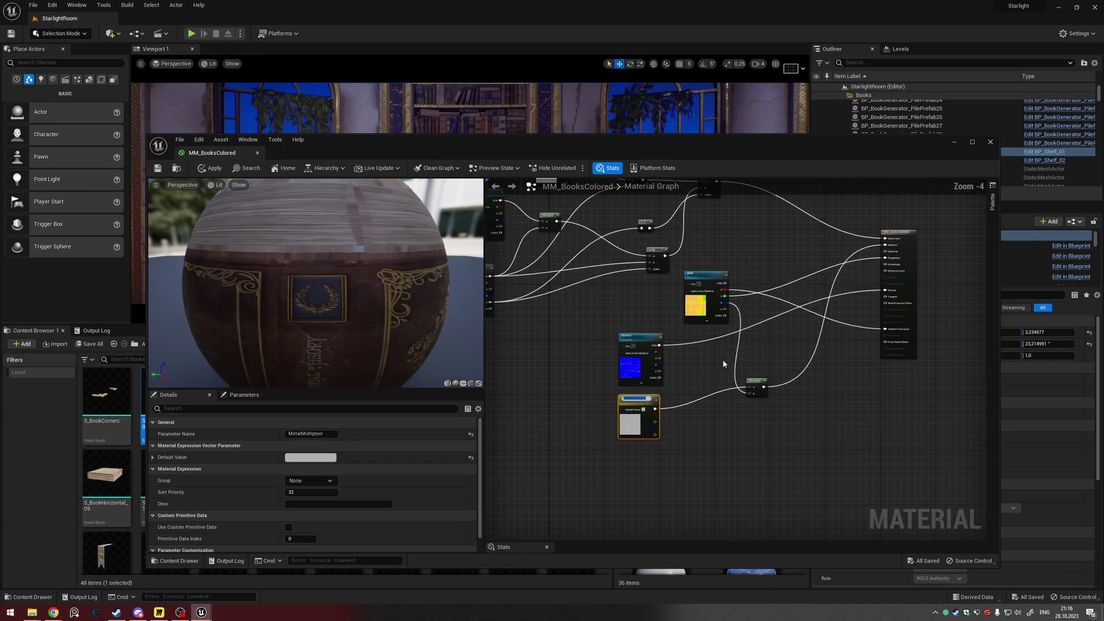
pyautogui.scroll(2, 747, 189)
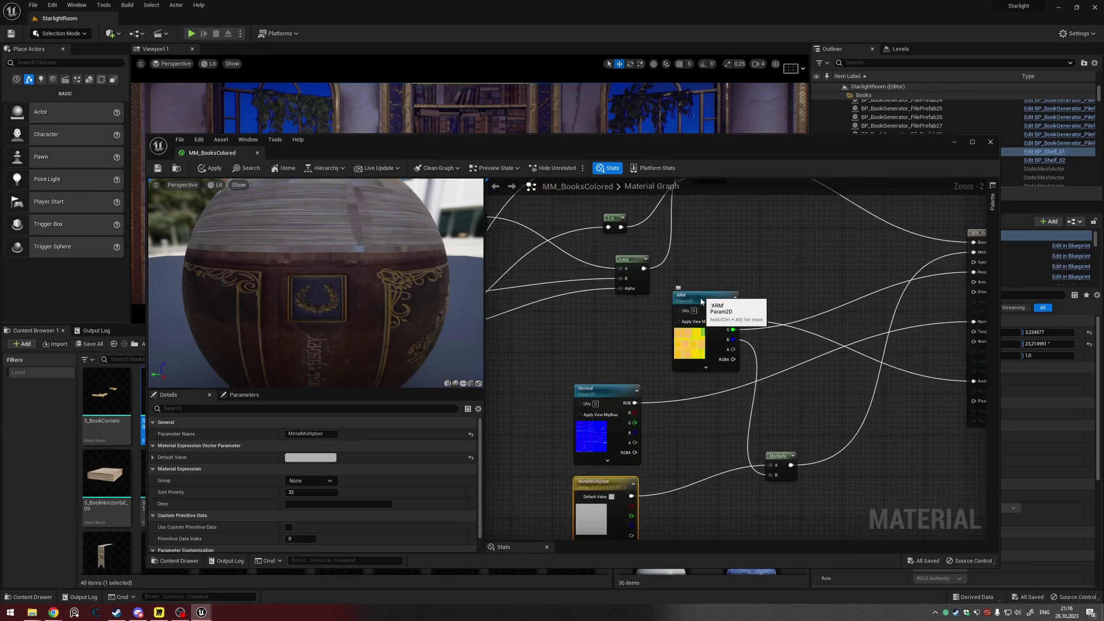
pyautogui.click(690, 323)
pyautogui.moveTo(689, 323); pyautogui.dragTo(684, 323)
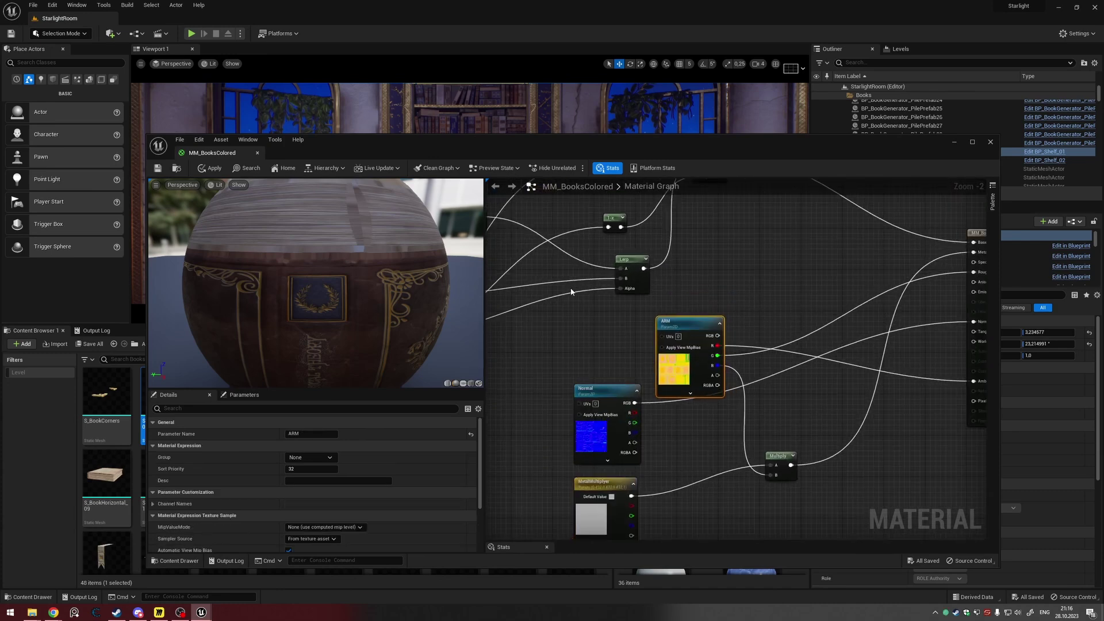
# Step: Select the Object Position gradient chain, and reposition the Color and Rainbow texture nodes
pyautogui.moveTo(568, 291); pyautogui.dragTo(845, 405, button='right')
pyautogui.scroll(-2, 782, 366)
pyautogui.moveTo(782, 366); pyautogui.dragTo(914, 402, button='right')
pyautogui.scroll(3, 691, 364)
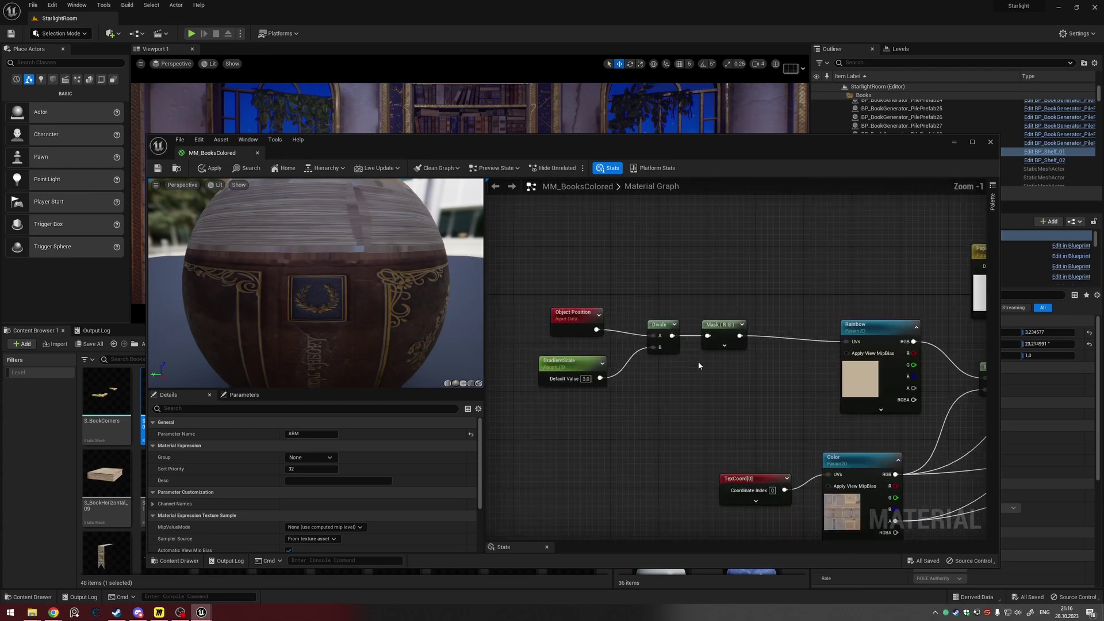
pyautogui.moveTo(545, 291); pyautogui.dragTo(913, 424)
pyautogui.moveTo(912, 424); pyautogui.dragTo(675, 454, button='right')
pyautogui.moveTo(600, 463); pyautogui.dragTo(637, 440)
pyautogui.moveTo(616, 332); pyautogui.dragTo(610, 309)
pyautogui.moveTo(666, 395); pyautogui.dragTo(749, 290, button='right')
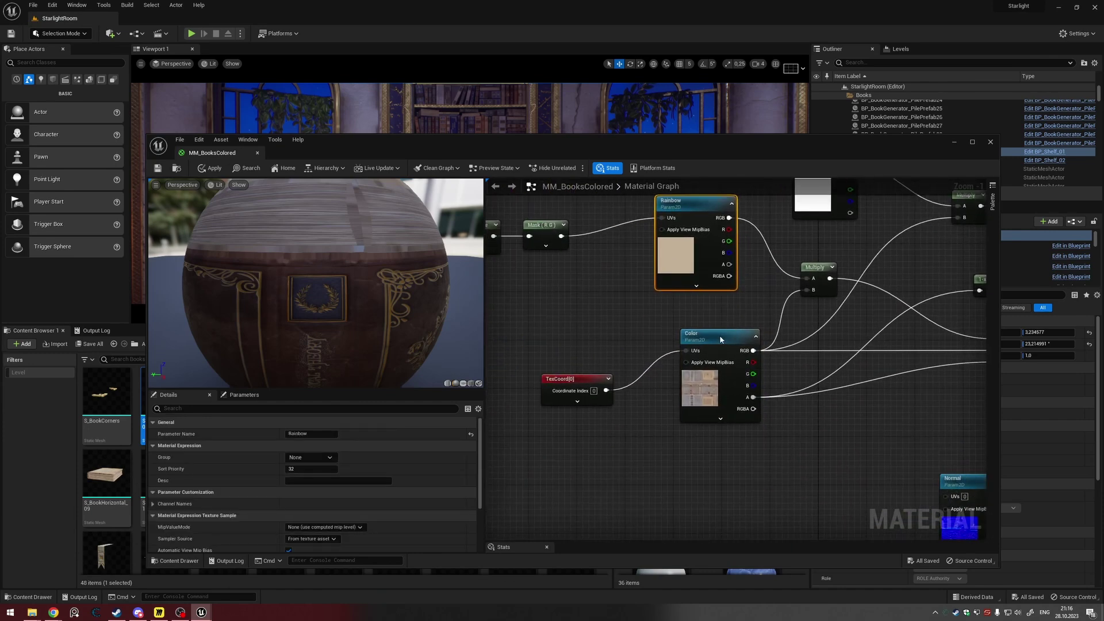
# Step: Align the Color texture node beneath Rainbow and move the Multiply and Lerp nodes they feed closer to them
pyautogui.moveTo(724, 335); pyautogui.dragTo(698, 336)
pyautogui.moveTo(698, 335); pyautogui.dragTo(684, 353, button='right')
pyautogui.moveTo(635, 392); pyautogui.dragTo(641, 392)
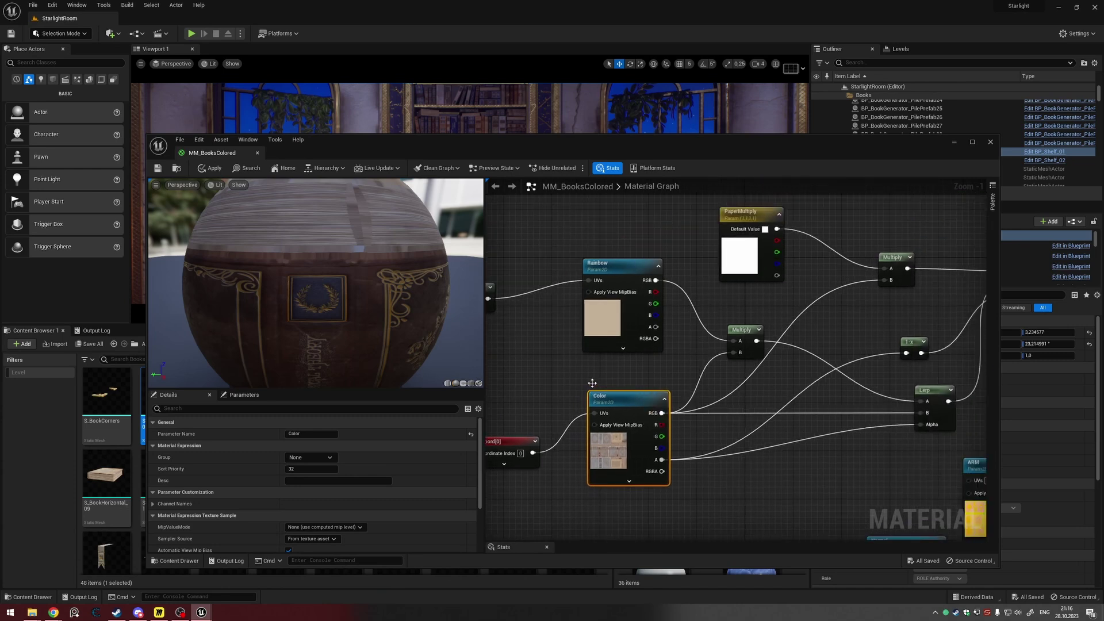
pyautogui.moveTo(742, 327); pyautogui.dragTo(719, 327)
pyautogui.moveTo(861, 338); pyautogui.dragTo(796, 337, button='right')
pyautogui.moveTo(820, 373); pyautogui.dragTo(759, 398)
pyautogui.moveTo(622, 419); pyautogui.dragTo(705, 404, button='right')
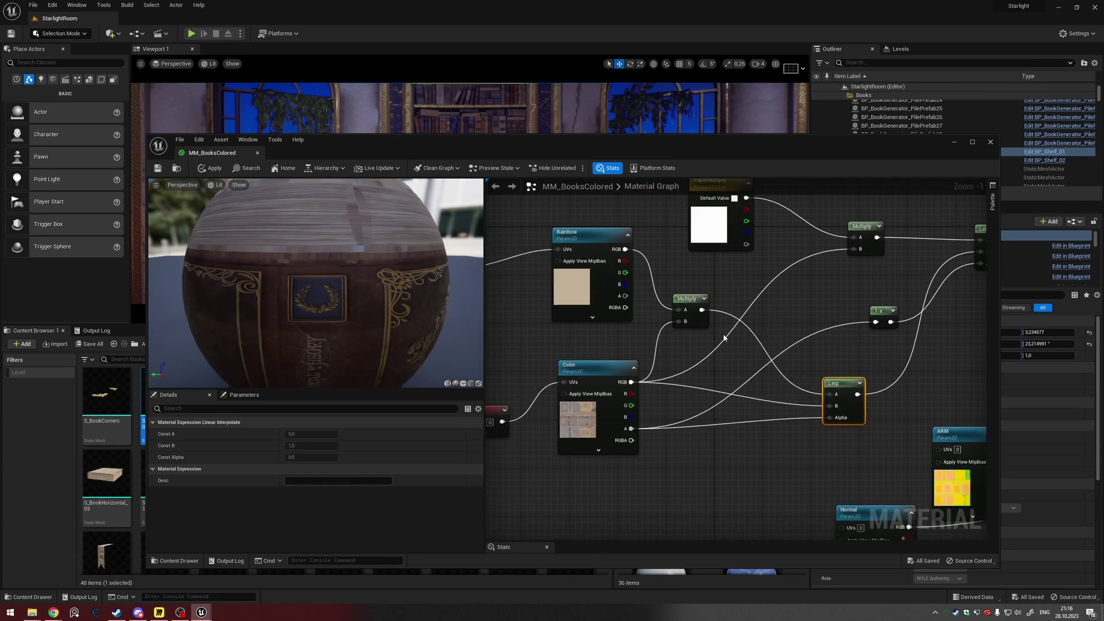
# Step: Examine how the Rainbow multiply, the Color texture and its alpha channel feed the lower Lerp node
pyautogui.moveTo(786, 311)
pyautogui.mouseDown(button='right')
pyautogui.moveTo(887, 320)
pyautogui.moveTo(802, 325)
pyautogui.mouseUp(button='right')
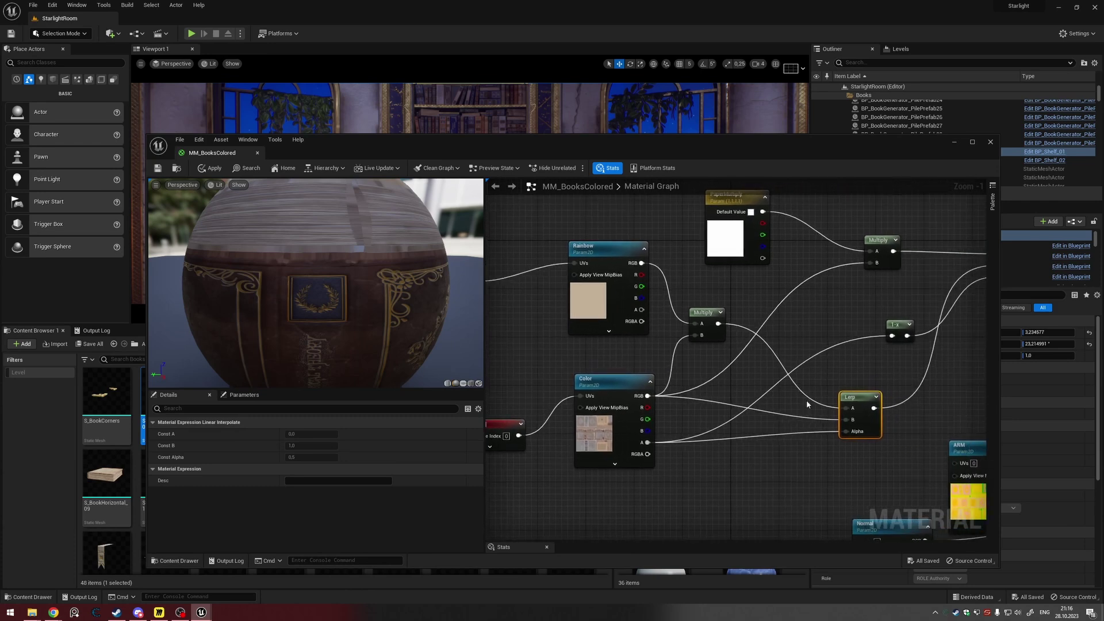
pyautogui.click(607, 252)
pyautogui.moveTo(612, 251); pyautogui.dragTo(616, 254)
pyautogui.moveTo(845, 342); pyautogui.dragTo(787, 321, button='right')
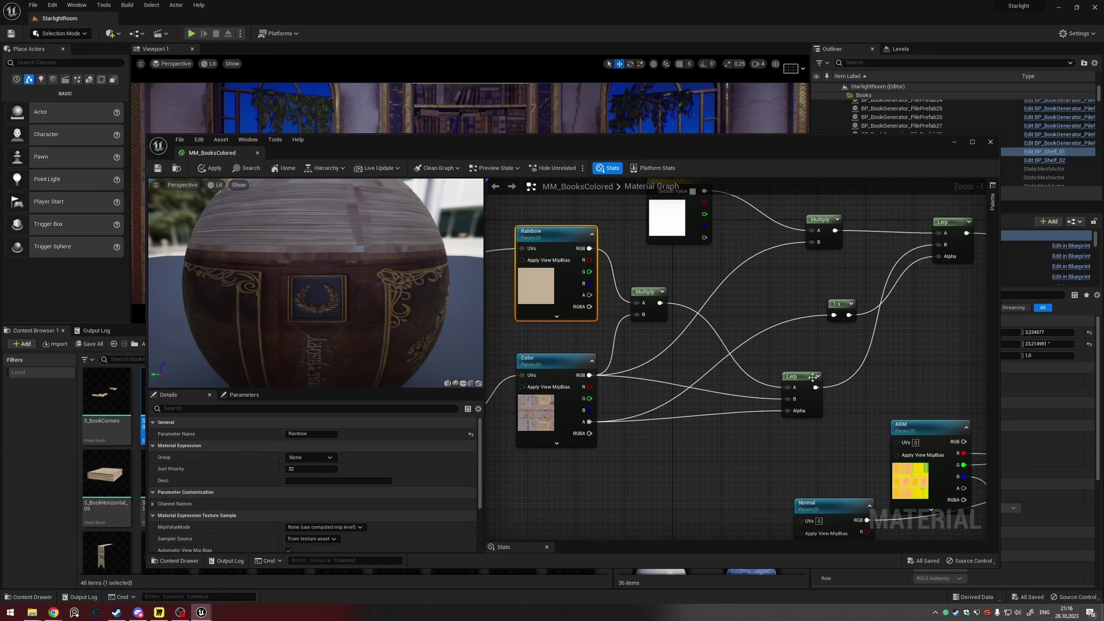
pyautogui.moveTo(818, 385); pyautogui.dragTo(825, 392)
pyautogui.moveTo(581, 426); pyautogui.dragTo(664, 424, button='right')
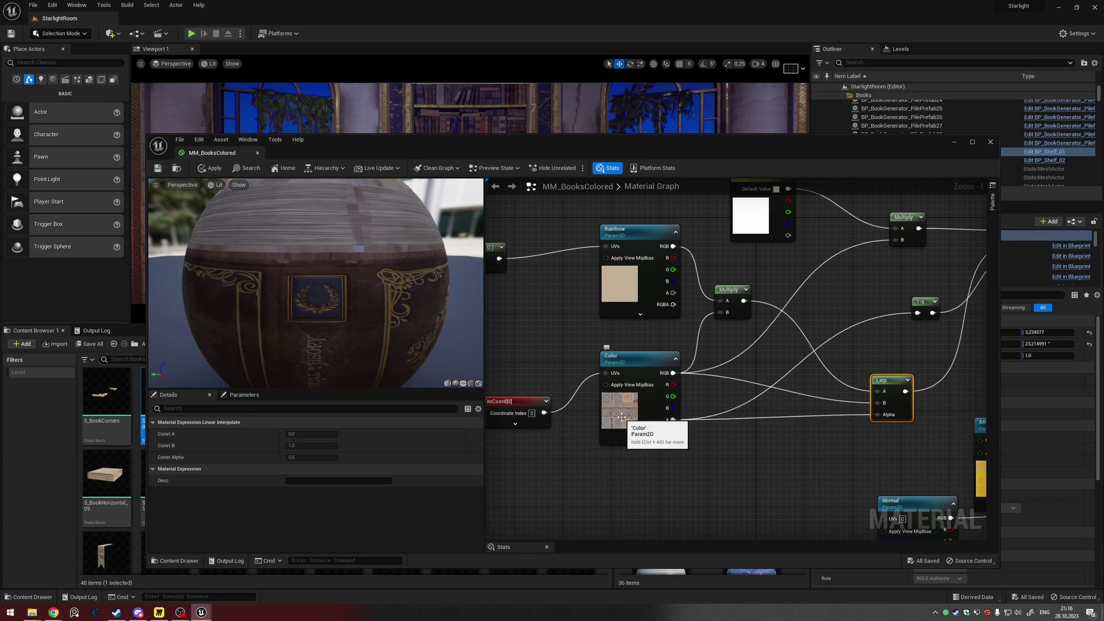
pyautogui.moveTo(822, 374); pyautogui.dragTo(745, 453, button='right')
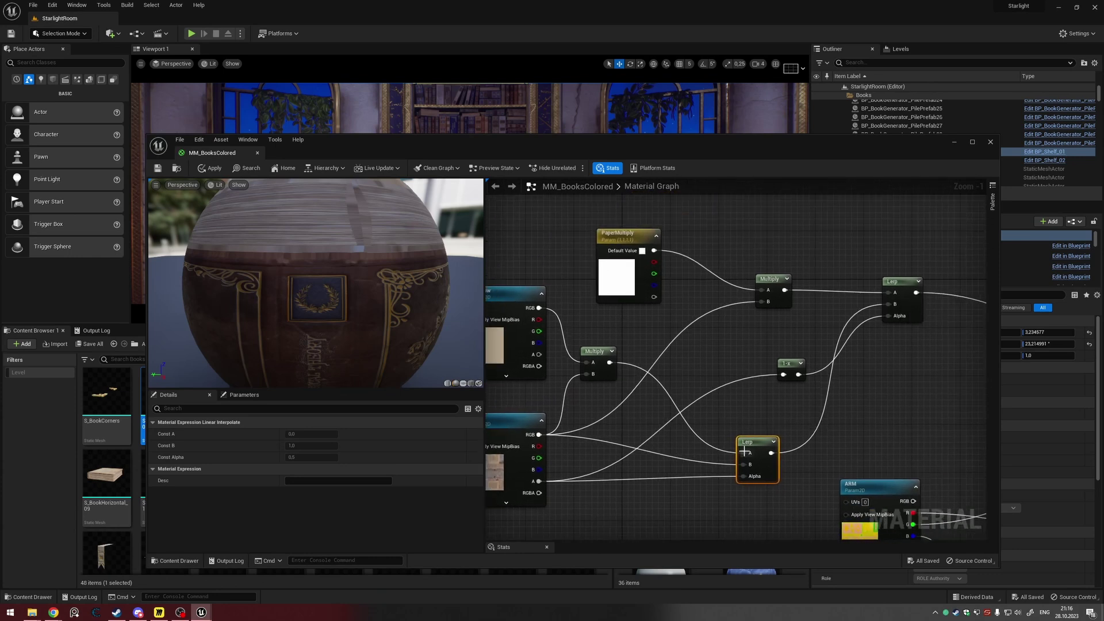
# Step: Move the 1-x node to sit directly above the lower Lerp node
pyautogui.click(780, 365)
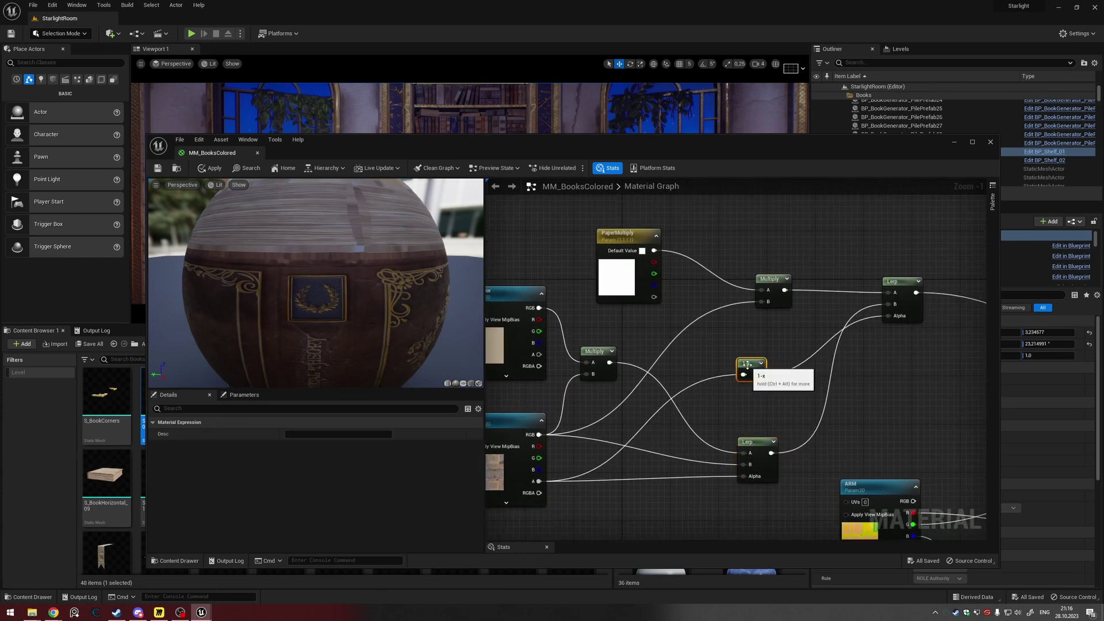
pyautogui.moveTo(780, 365); pyautogui.dragTo(759, 360)
pyautogui.moveTo(841, 370); pyautogui.dragTo(890, 357, button='right')
pyautogui.click(808, 434)
# Step: Examine the PaperMultiply parameter, its Multiply node and the final Lerp leading to the material output
pyautogui.moveTo(725, 266); pyautogui.dragTo(663, 288, button='right')
pyautogui.click(633, 224)
pyautogui.click(739, 310)
pyautogui.click(595, 248)
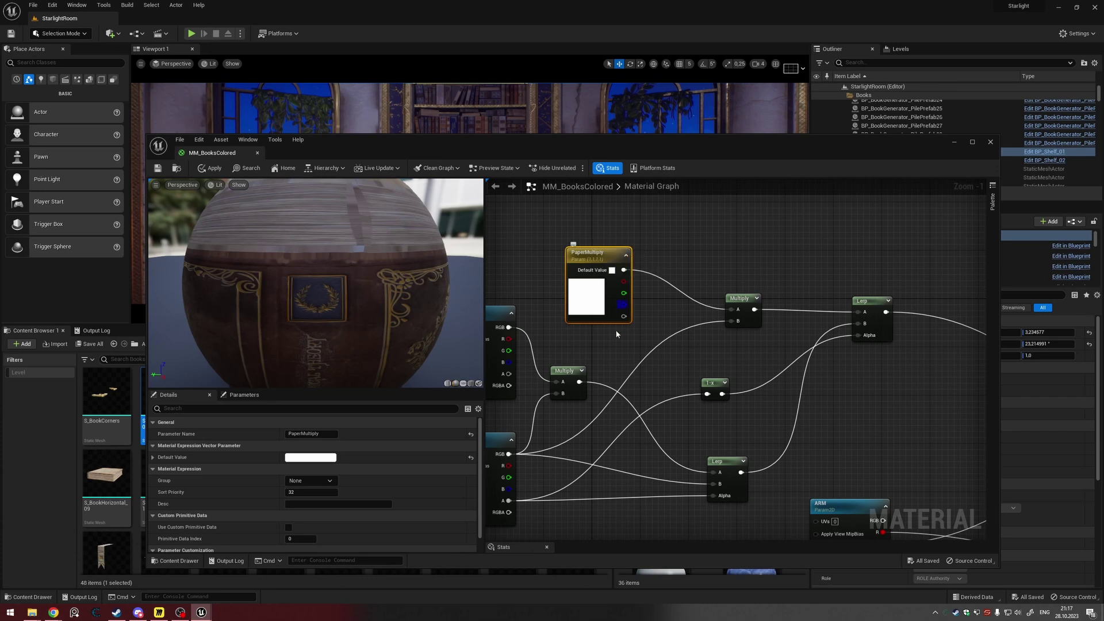
pyautogui.moveTo(622, 299); pyautogui.dragTo(653, 272, button='right')
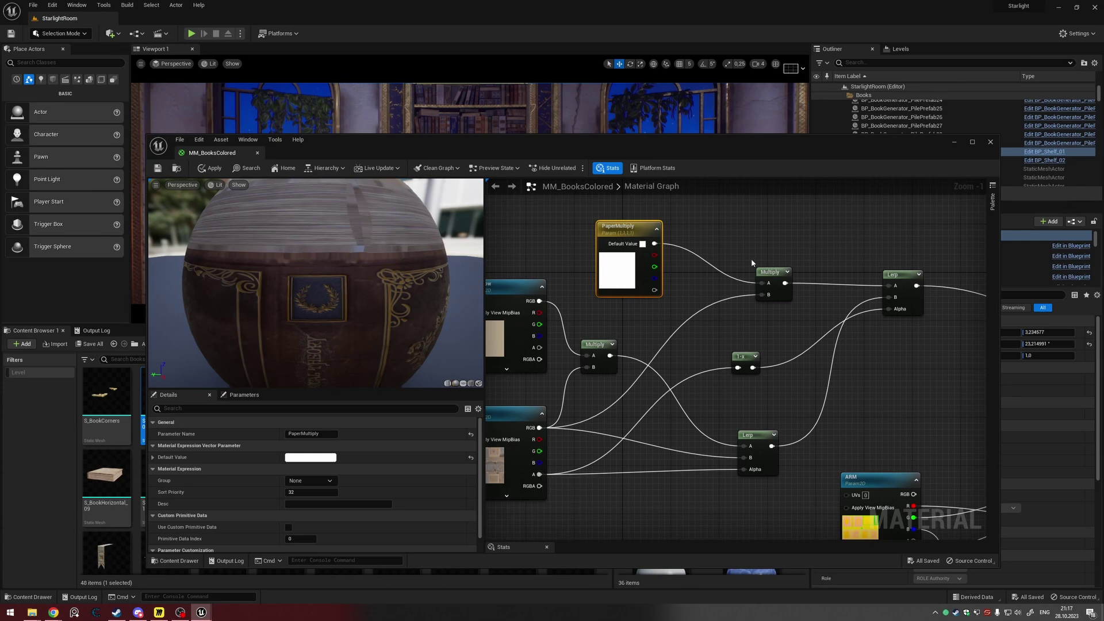
pyautogui.moveTo(841, 257); pyautogui.dragTo(701, 254, button='right')
pyautogui.click(764, 274)
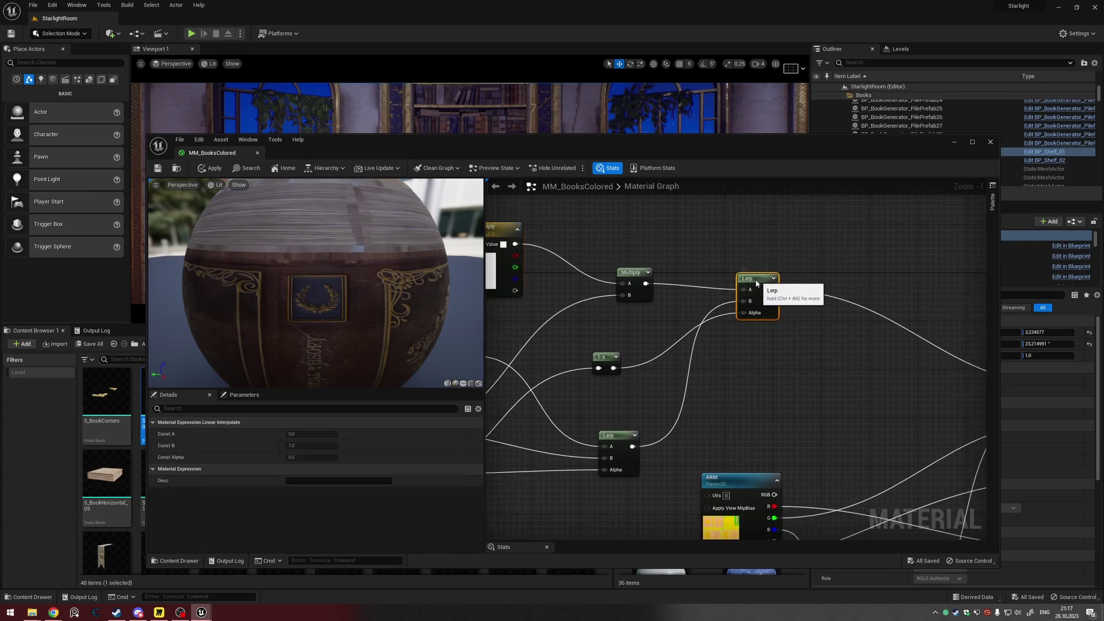
pyautogui.moveTo(850, 288); pyautogui.dragTo(726, 287, button='right')
pyautogui.scroll(-3, 726, 291)
pyautogui.moveTo(831, 313); pyautogui.dragTo(749, 270, button='right')
# Step: Close the MM_BooksColored material editor and return to the room's floor in the level view
pyautogui.click(990, 144)
pyautogui.click(609, 330)
pyautogui.scroll(-3, 580, 211)
pyautogui.scroll(-3, 580, 211)
pyautogui.moveTo(562, 190); pyautogui.dragTo(593, 244, button='right')
# Step: Place the S_BookHorizontal_02 mesh on the marble floor of the level and focus the view on it
pyautogui.moveTo(222, 396); pyautogui.dragTo(382, 247)
pyautogui.press('f')
pyautogui.keyDown('alt'); pyautogui.moveTo(554, 157); pyautogui.dragTo(497, 208); pyautogui.keyUp('alt')
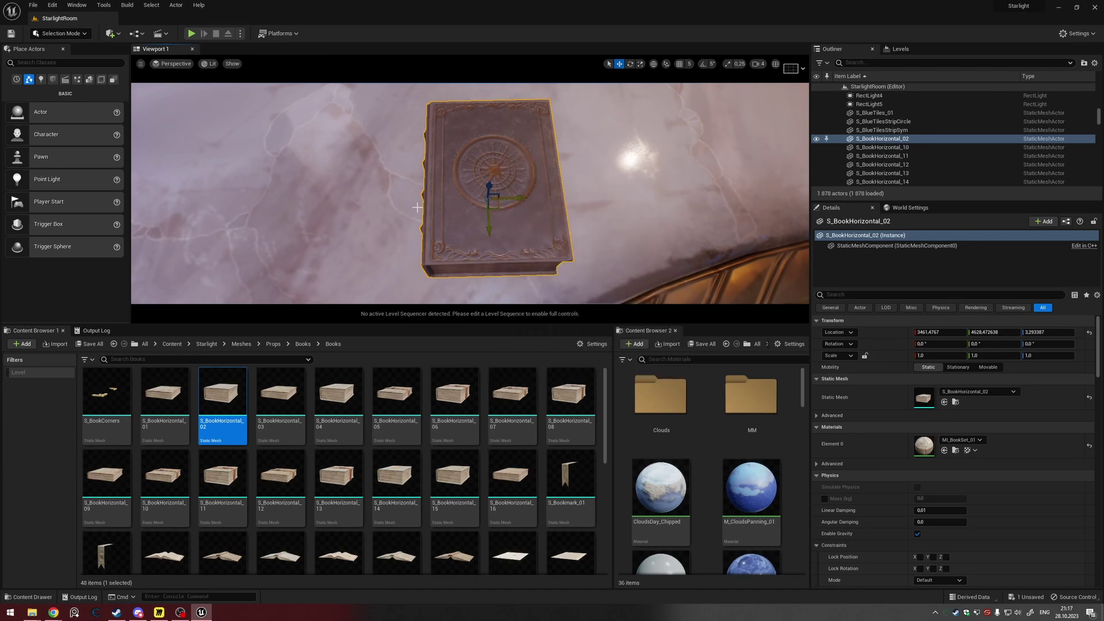
pyautogui.scroll(-3, 486, 200)
pyautogui.scroll(3, 486, 201)
# Step: Slide the placed book across the floor to test its position-based colour, and delete it
pyautogui.moveTo(498, 207); pyautogui.dragTo(770, 161)
pyautogui.keyDown('alt'); pyautogui.moveTo(566, 172); pyautogui.dragTo(680, 205); pyautogui.keyUp('alt')
pyautogui.scroll(-8, 680, 205)
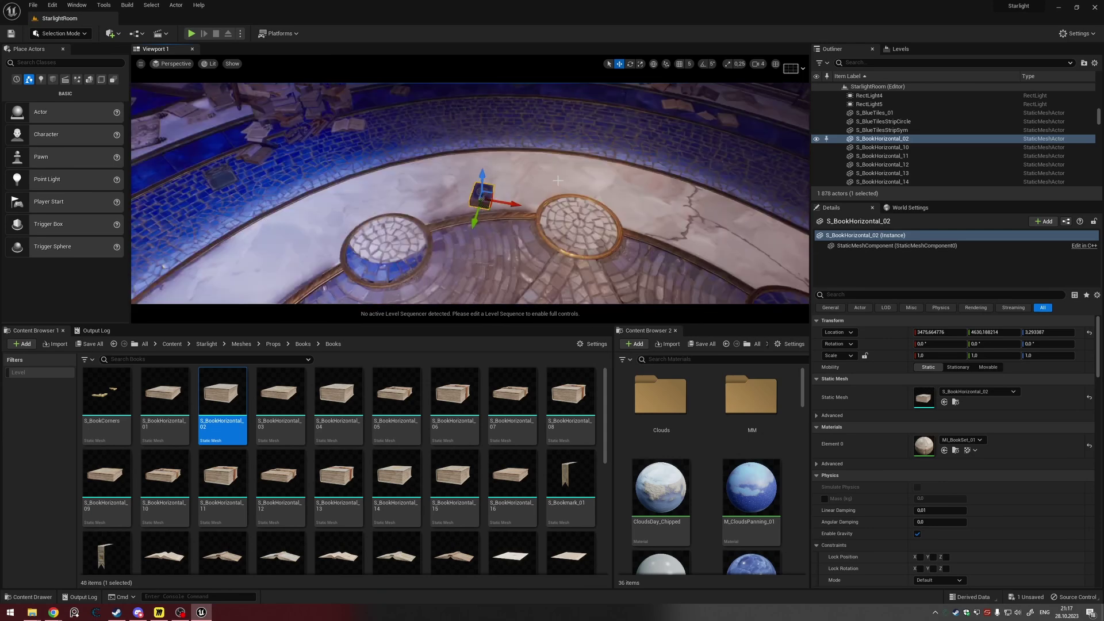
pyautogui.keyDown('alt'); pyautogui.moveTo(569, 150); pyautogui.dragTo(529, 115); pyautogui.keyUp('alt')
pyautogui.moveTo(676, 187); pyautogui.dragTo(576, 149, button='right')
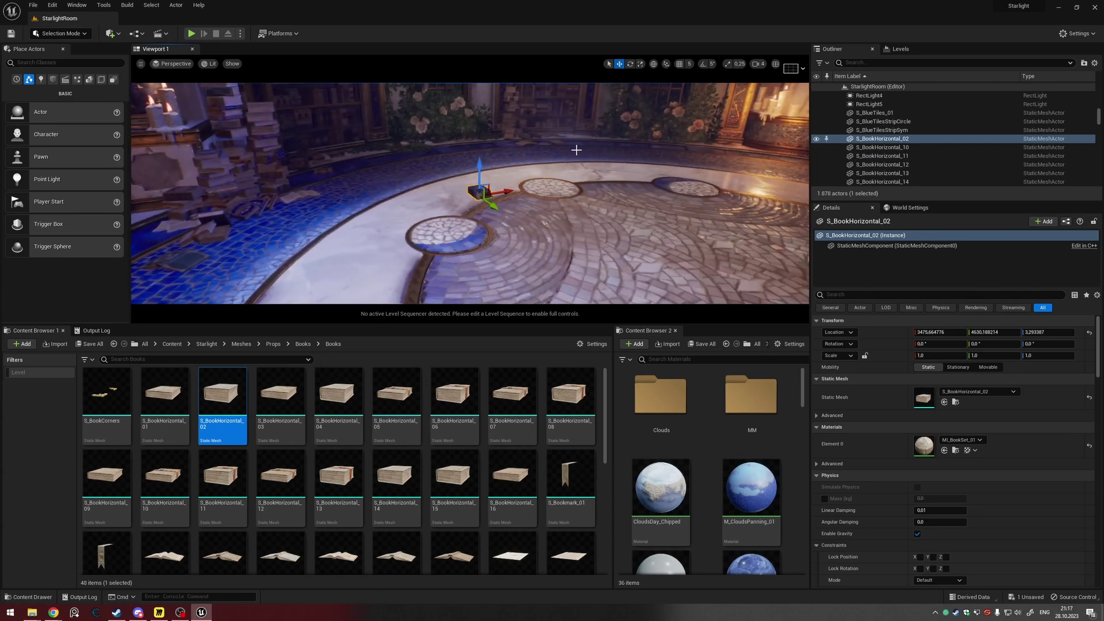
pyautogui.scroll(3, 487, 181)
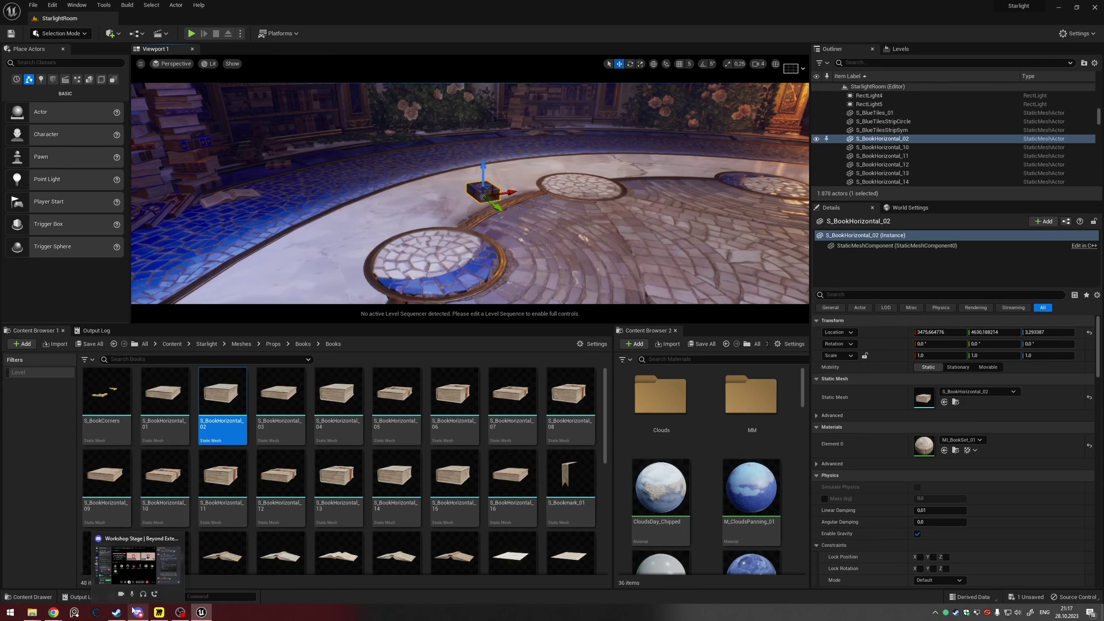
pyautogui.scroll(2, 486, 183)
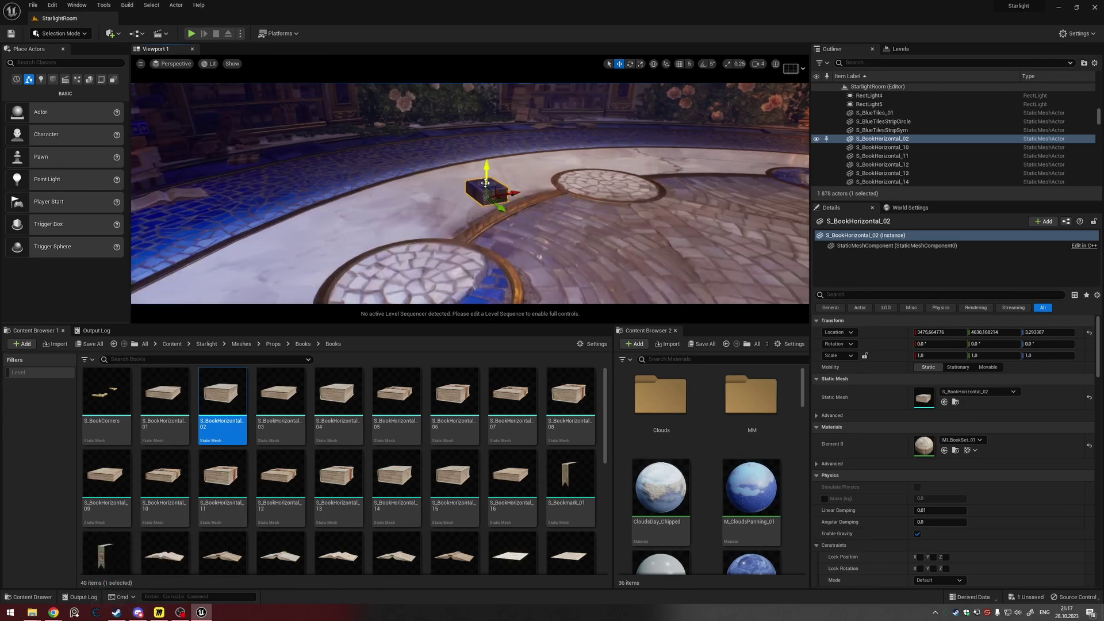
pyautogui.press('Delete')
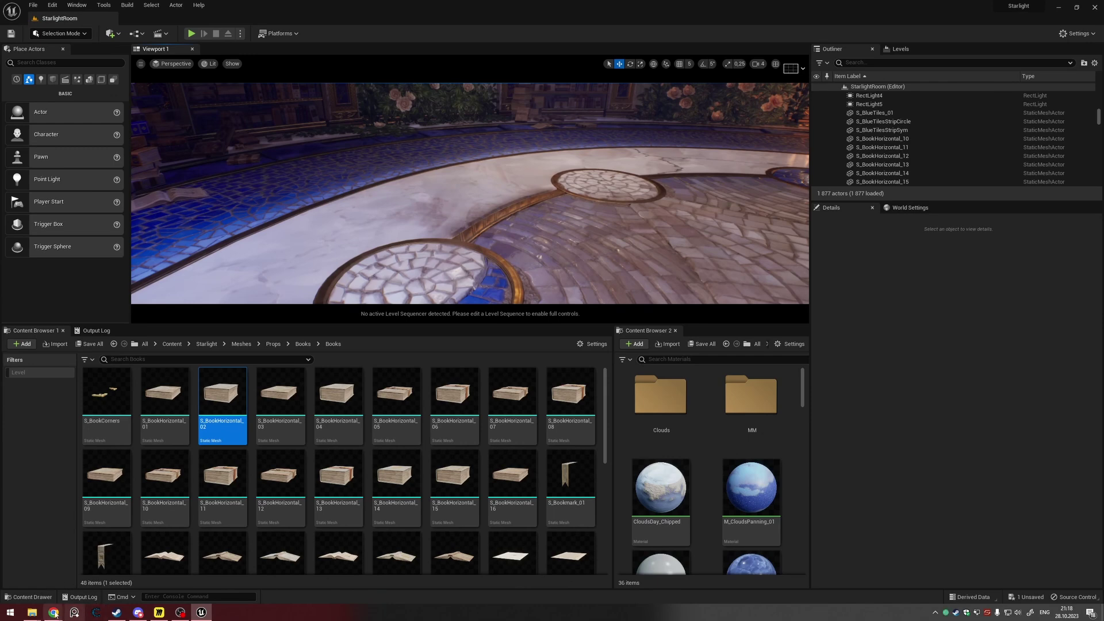
# Step: Switch to Chrome with the BE Workshop PDF presentation
pyautogui.click(50, 589)
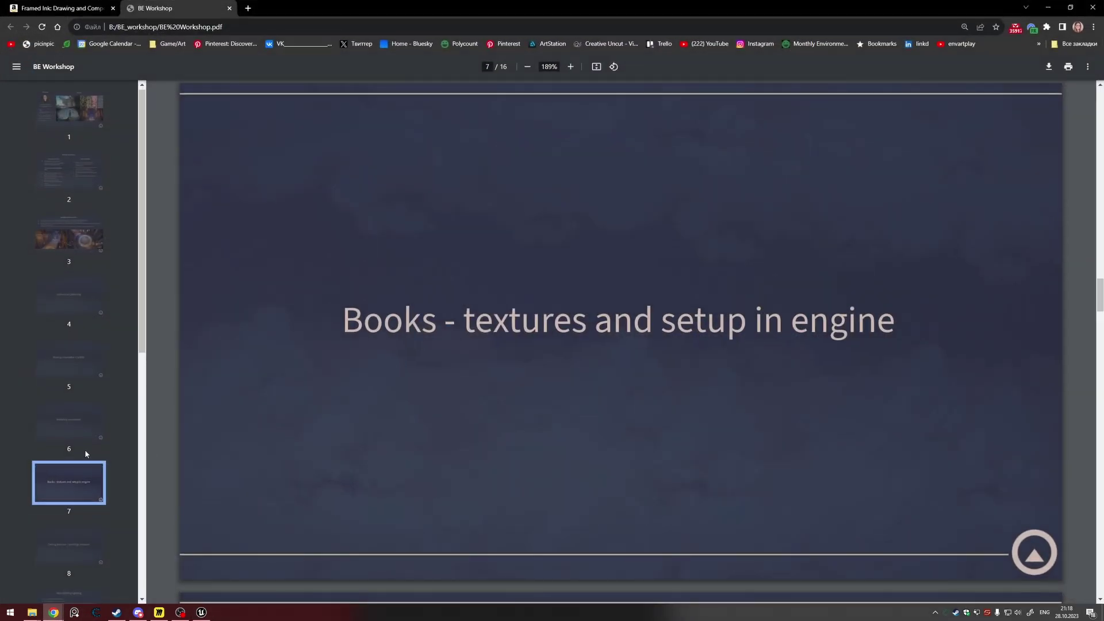
# Step: Go to slide 8 of the presentation, "Ceiling textures / paintings textures"
pyautogui.scroll(-2, 85, 489)
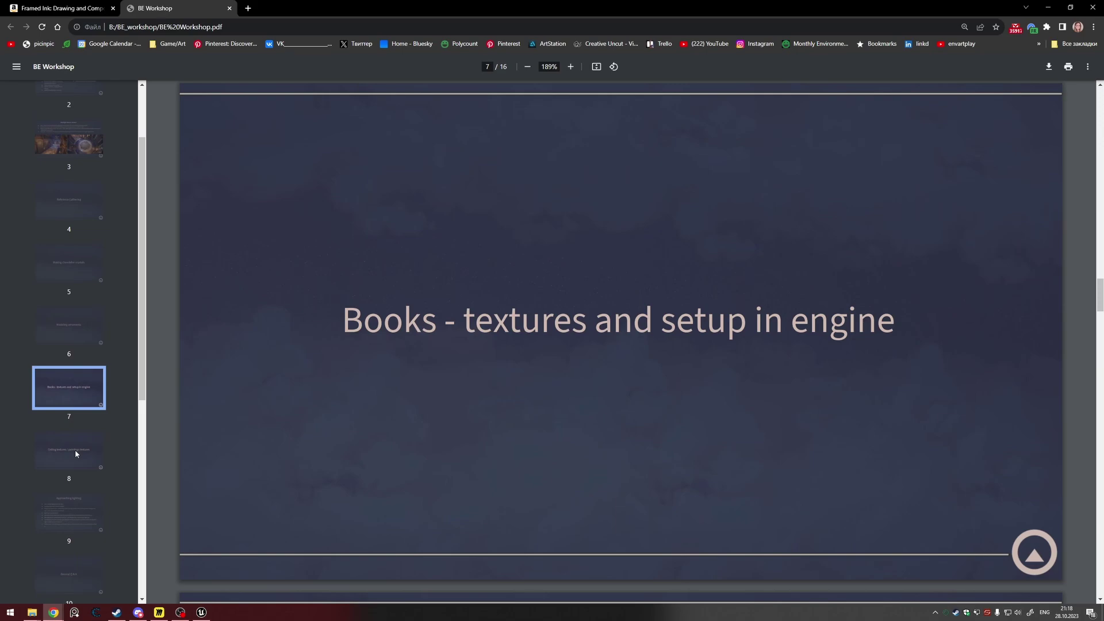
pyautogui.click(75, 451)
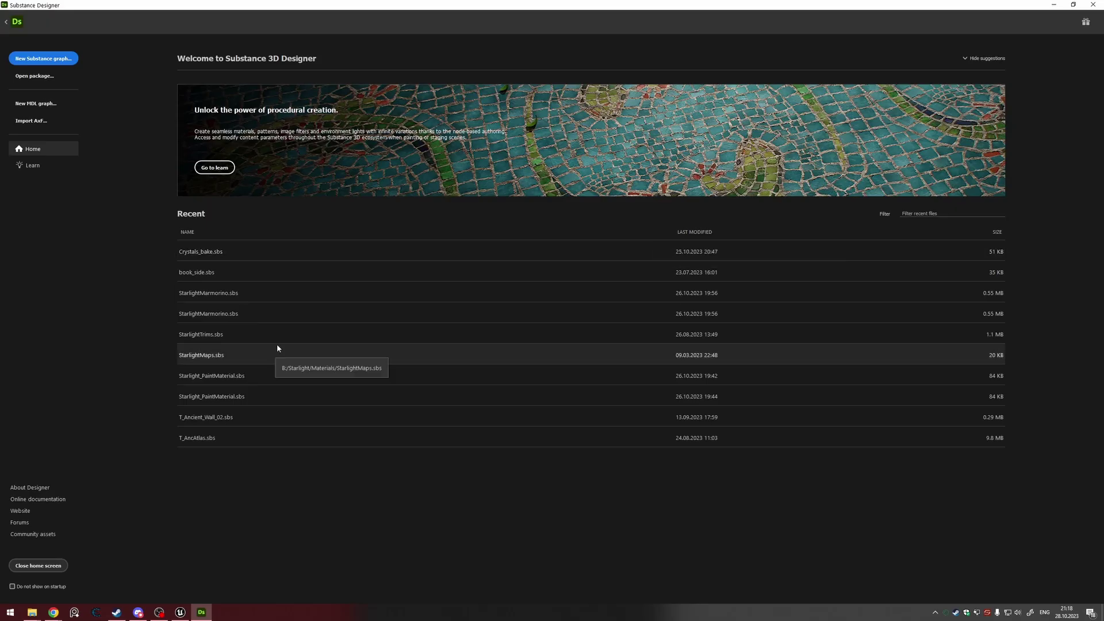
# Step: Switch to Substance Designer and bring up the T_CloudsDay graph of the StarlightMarmorino.sbs package
pyautogui.click(277, 345)
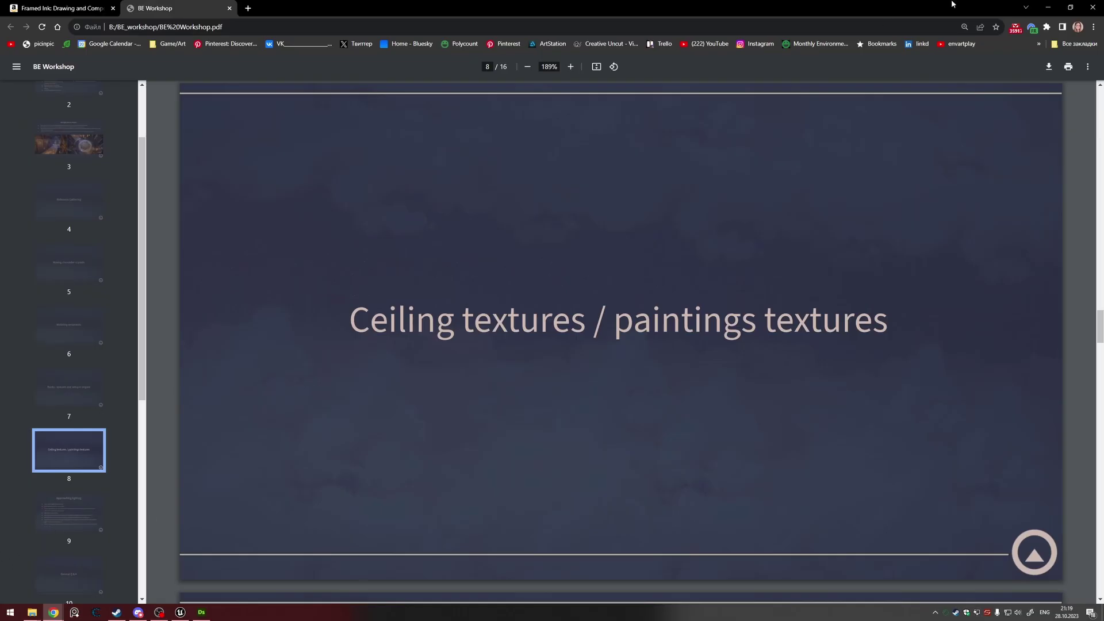
pyautogui.click(1048, 7)
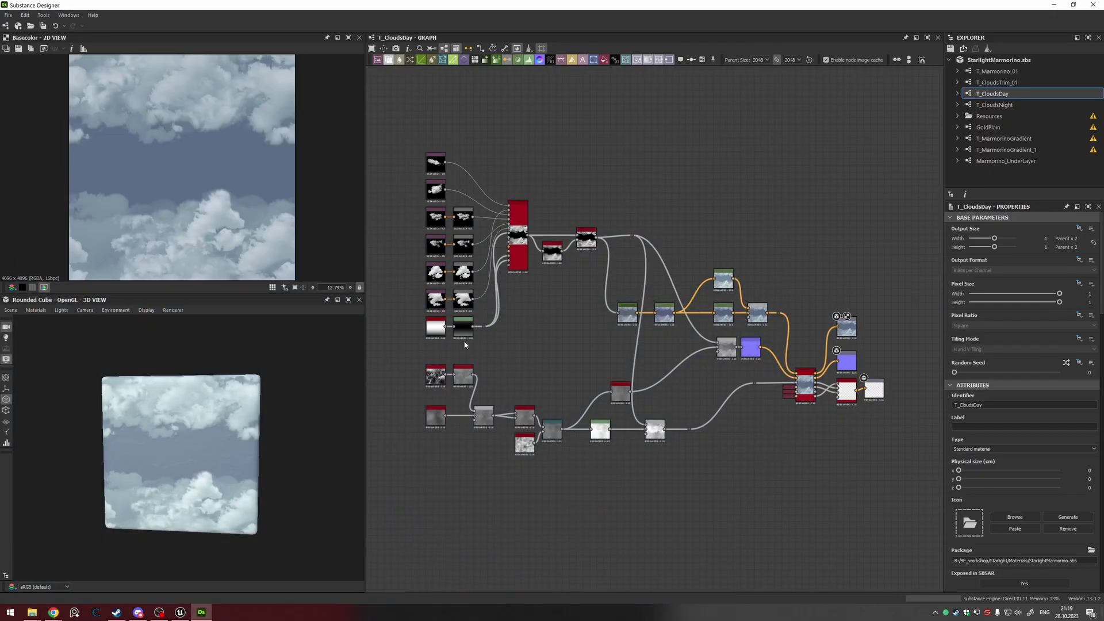
pyautogui.click(144, 571)
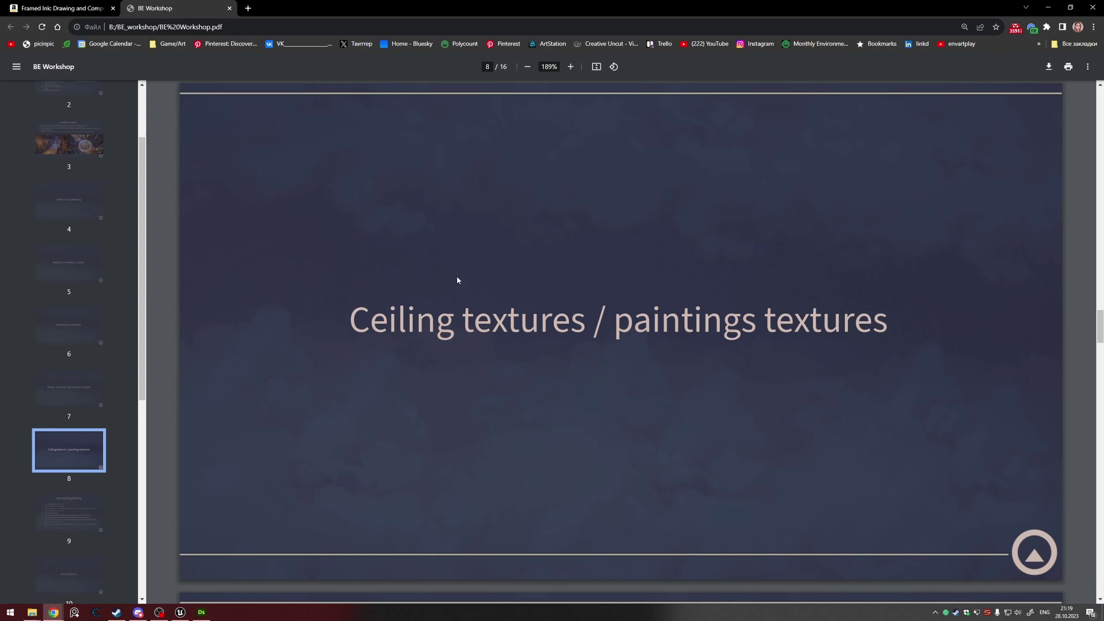
pyautogui.click(1047, 7)
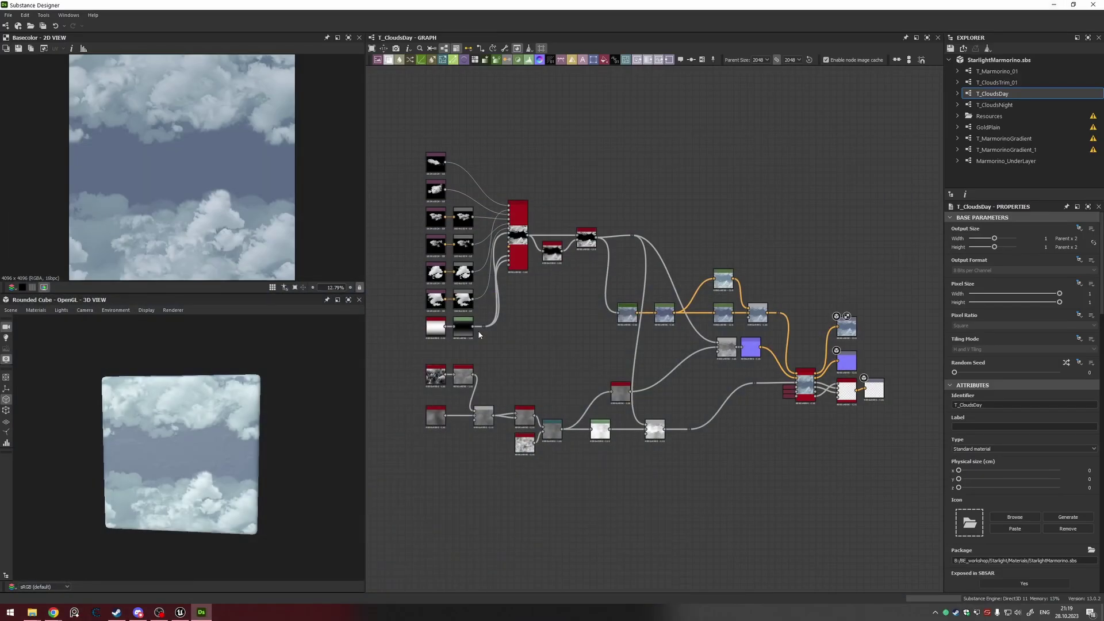
# Step: Widen the T_CloudsDay graph area and turn the 3D preview cube to inspect the cloud material
pyautogui.scroll(-2, 672, 337)
pyautogui.scroll(2, 618, 336)
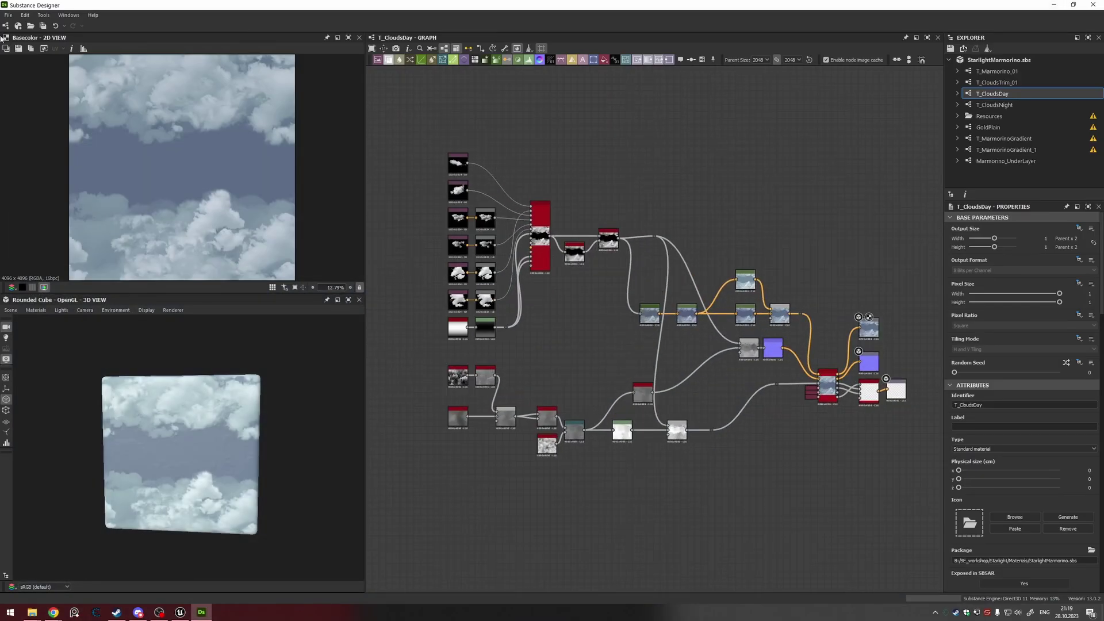
pyautogui.moveTo(366, 170); pyautogui.dragTo(291, 165)
pyautogui.scroll(2, 392, 302)
pyautogui.moveTo(505, 311); pyautogui.dragTo(490, 320, button='middle')
pyautogui.moveTo(243, 396); pyautogui.dragTo(227, 380)
pyautogui.scroll(3, 171, 427)
pyautogui.moveTo(170, 426)
pyautogui.mouseDown()
pyautogui.moveTo(176, 410)
pyautogui.moveTo(168, 427)
pyautogui.mouseUp()
pyautogui.scroll(2, 495, 366)
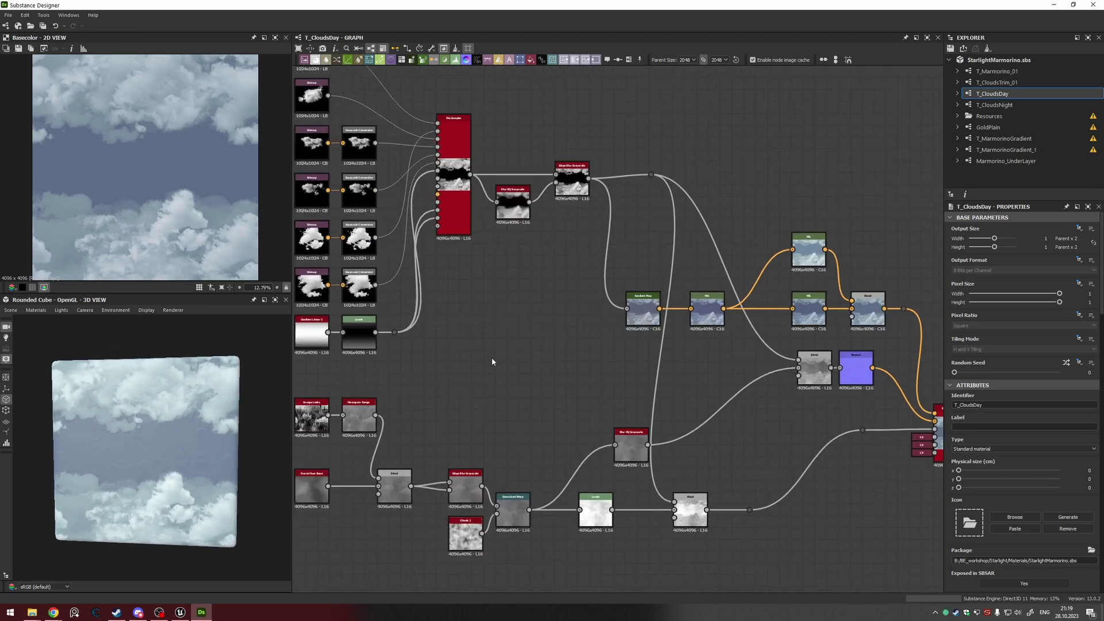
# Step: Examine the cloud bitmaps feeding the Tile Sampler and compare them with the relief on the preview cube
pyautogui.scroll(-2, 481, 336)
pyautogui.scroll(4, 466, 320)
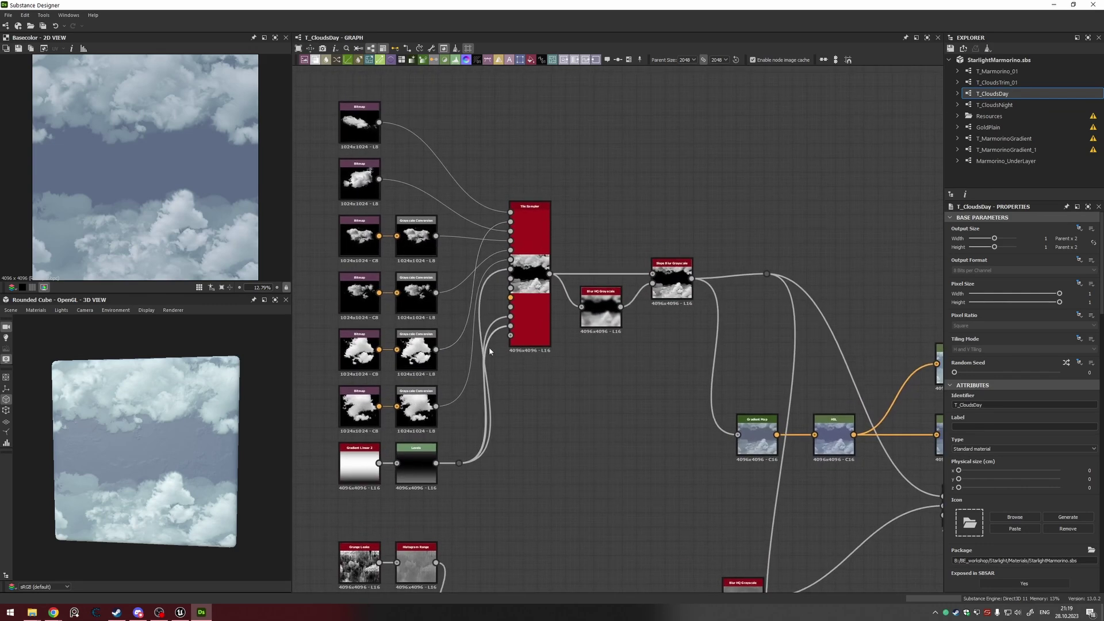
pyautogui.scroll(2, 489, 354)
pyautogui.moveTo(490, 354); pyautogui.dragTo(514, 391, button='middle')
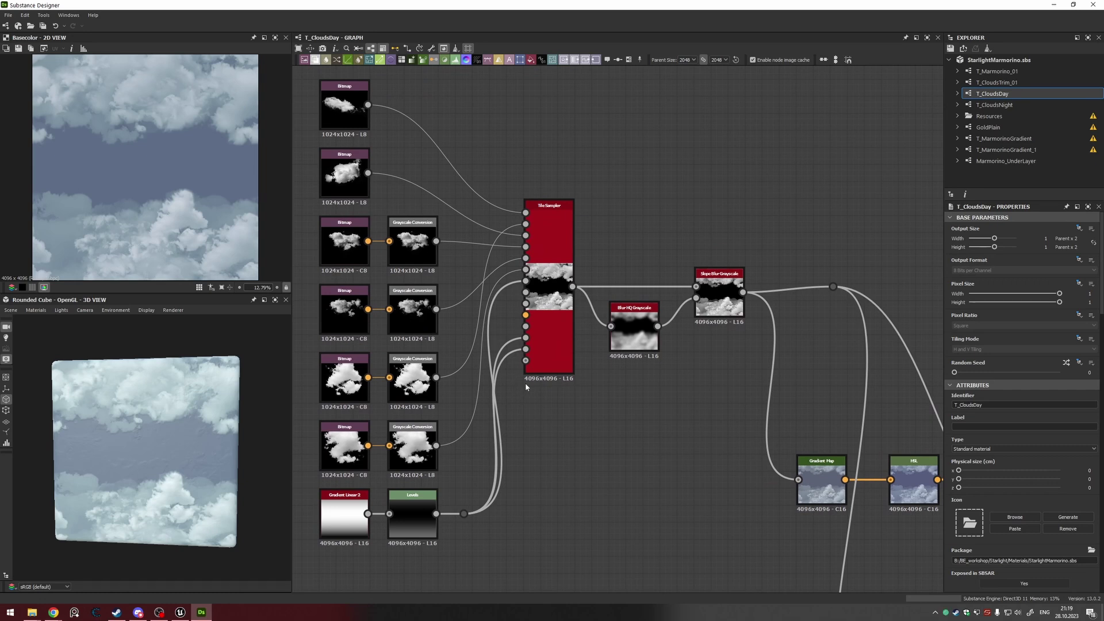
pyautogui.moveTo(70, 452)
pyautogui.mouseDown()
pyautogui.moveTo(116, 454)
pyautogui.moveTo(79, 453)
pyautogui.mouseUp()
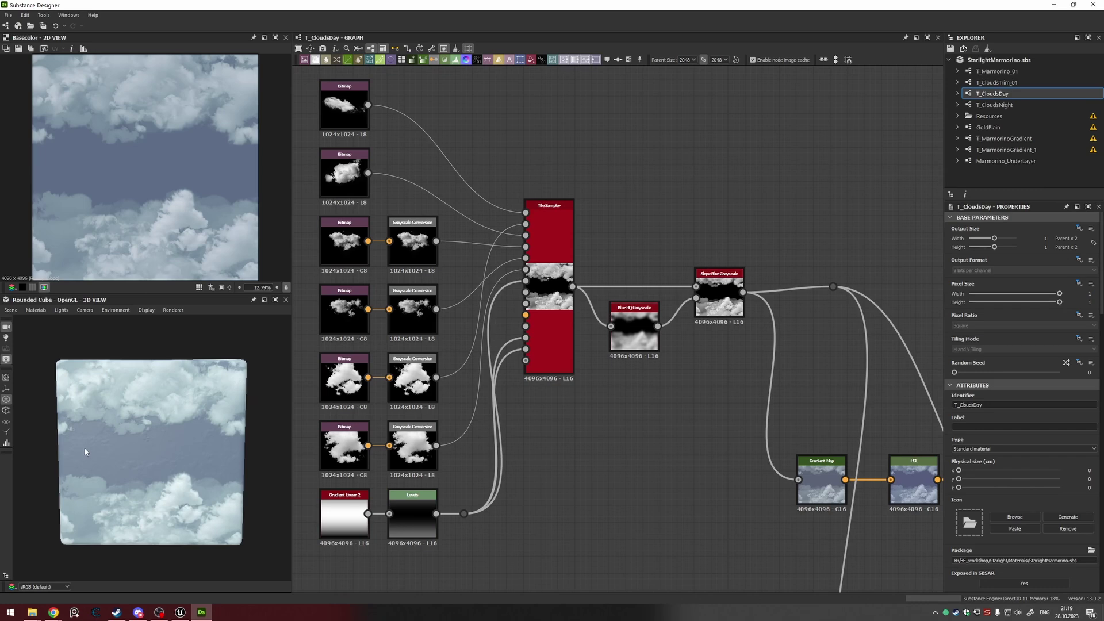
# Step: Switch to Unreal Editor and look up at the painted ceiling around the chandelier
pyautogui.click(182, 614)
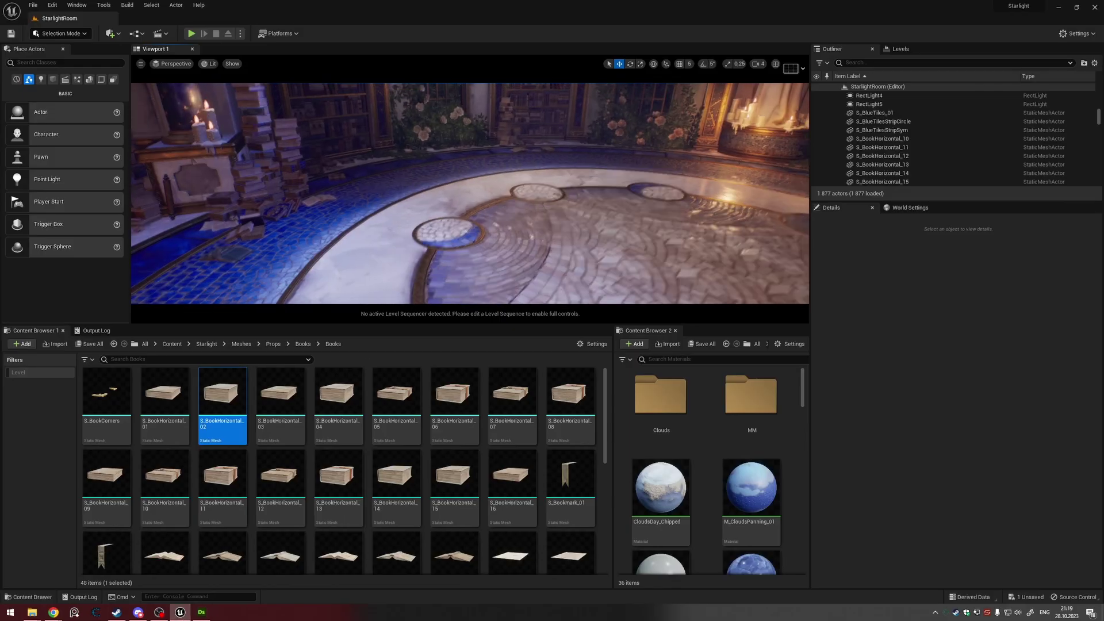
pyautogui.moveTo(470, 193); pyautogui.dragTo(469, 144, button='right')
pyautogui.moveTo(506, 230); pyautogui.dragTo(569, 209, button='right')
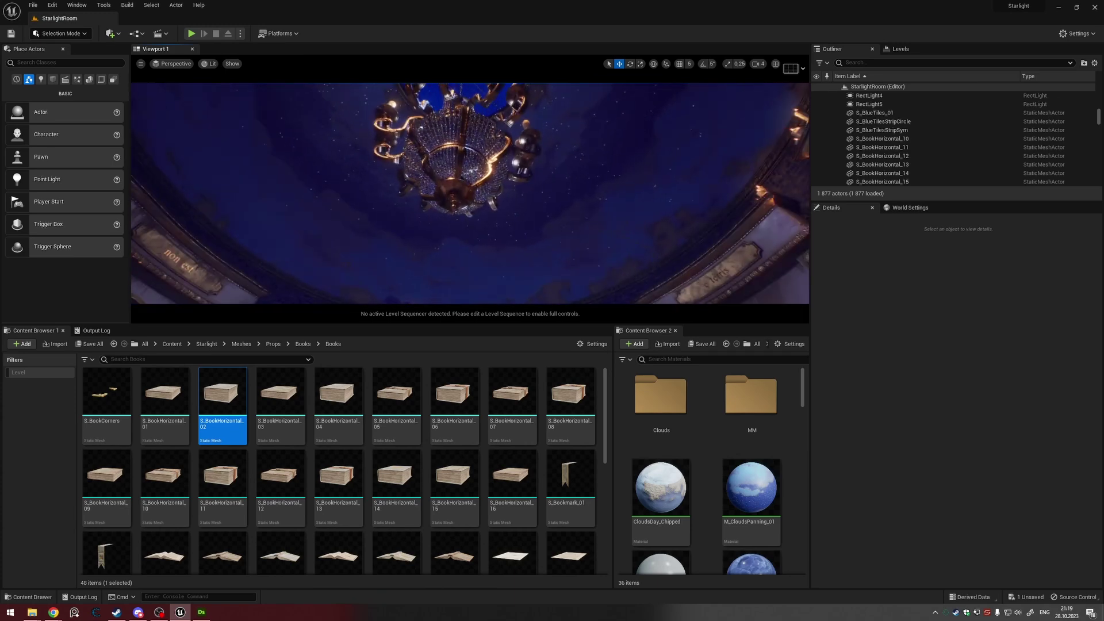
# Step: Return to Substance Designer and inspect the cloud Bitmap nodes and the Grayscale Conversion node feeding the Tile Sampler
pyautogui.click(201, 613)
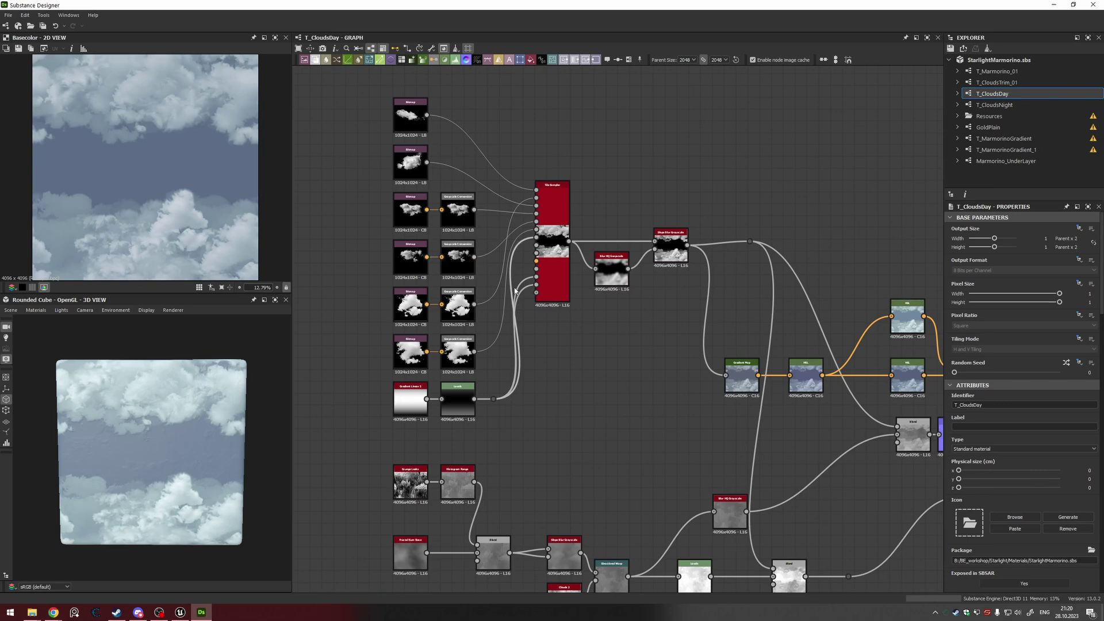
pyautogui.scroll(1, 506, 293)
pyautogui.moveTo(532, 316); pyautogui.dragTo(545, 376, button='middle')
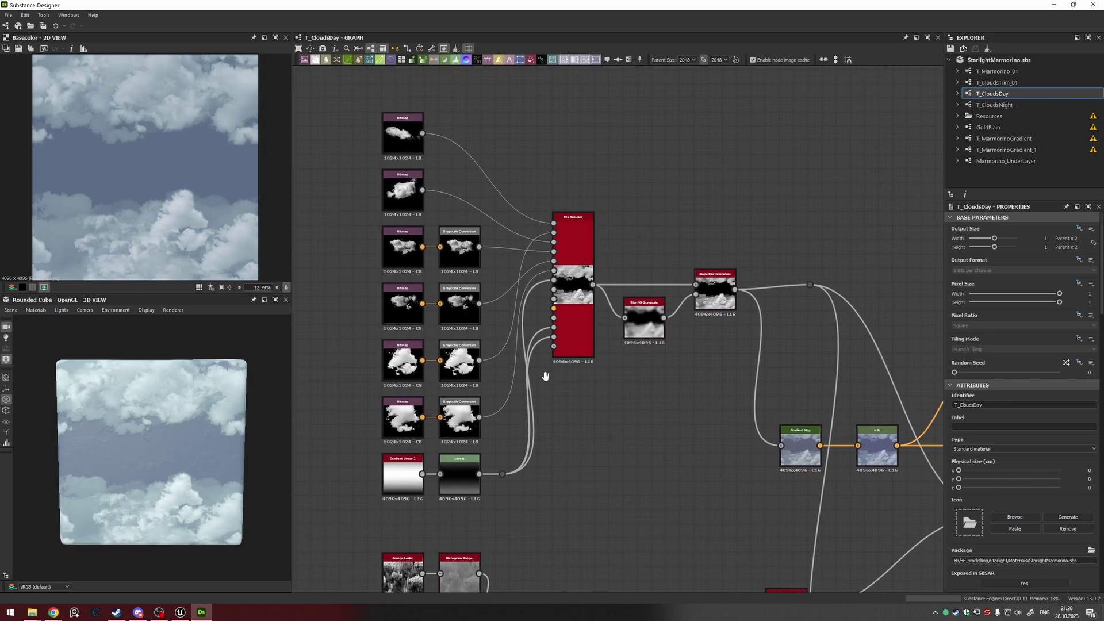
pyautogui.scroll(1, 425, 267)
pyautogui.moveTo(353, 95); pyautogui.dragTo(500, 498)
pyautogui.click(405, 478)
pyautogui.click(406, 211)
pyautogui.click(402, 272)
pyautogui.click(471, 276)
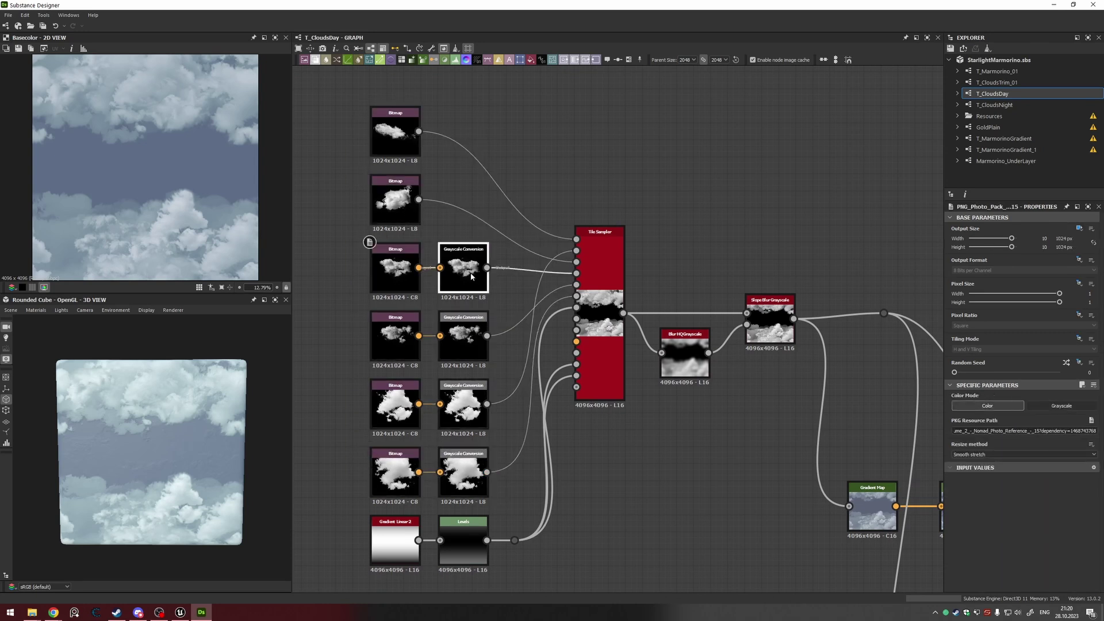
pyautogui.click(594, 171)
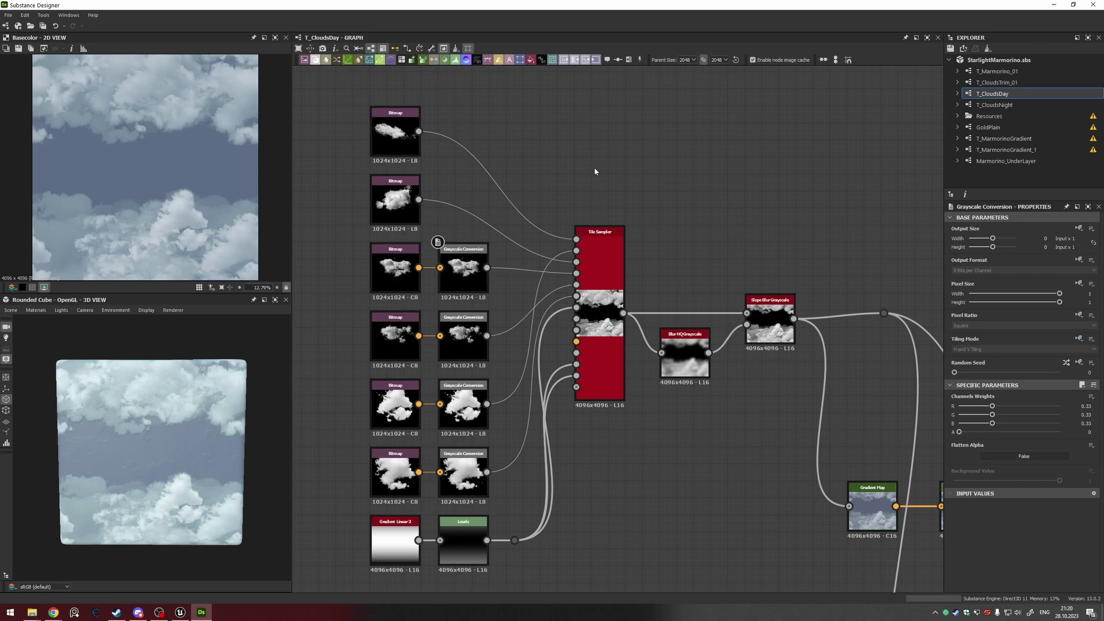